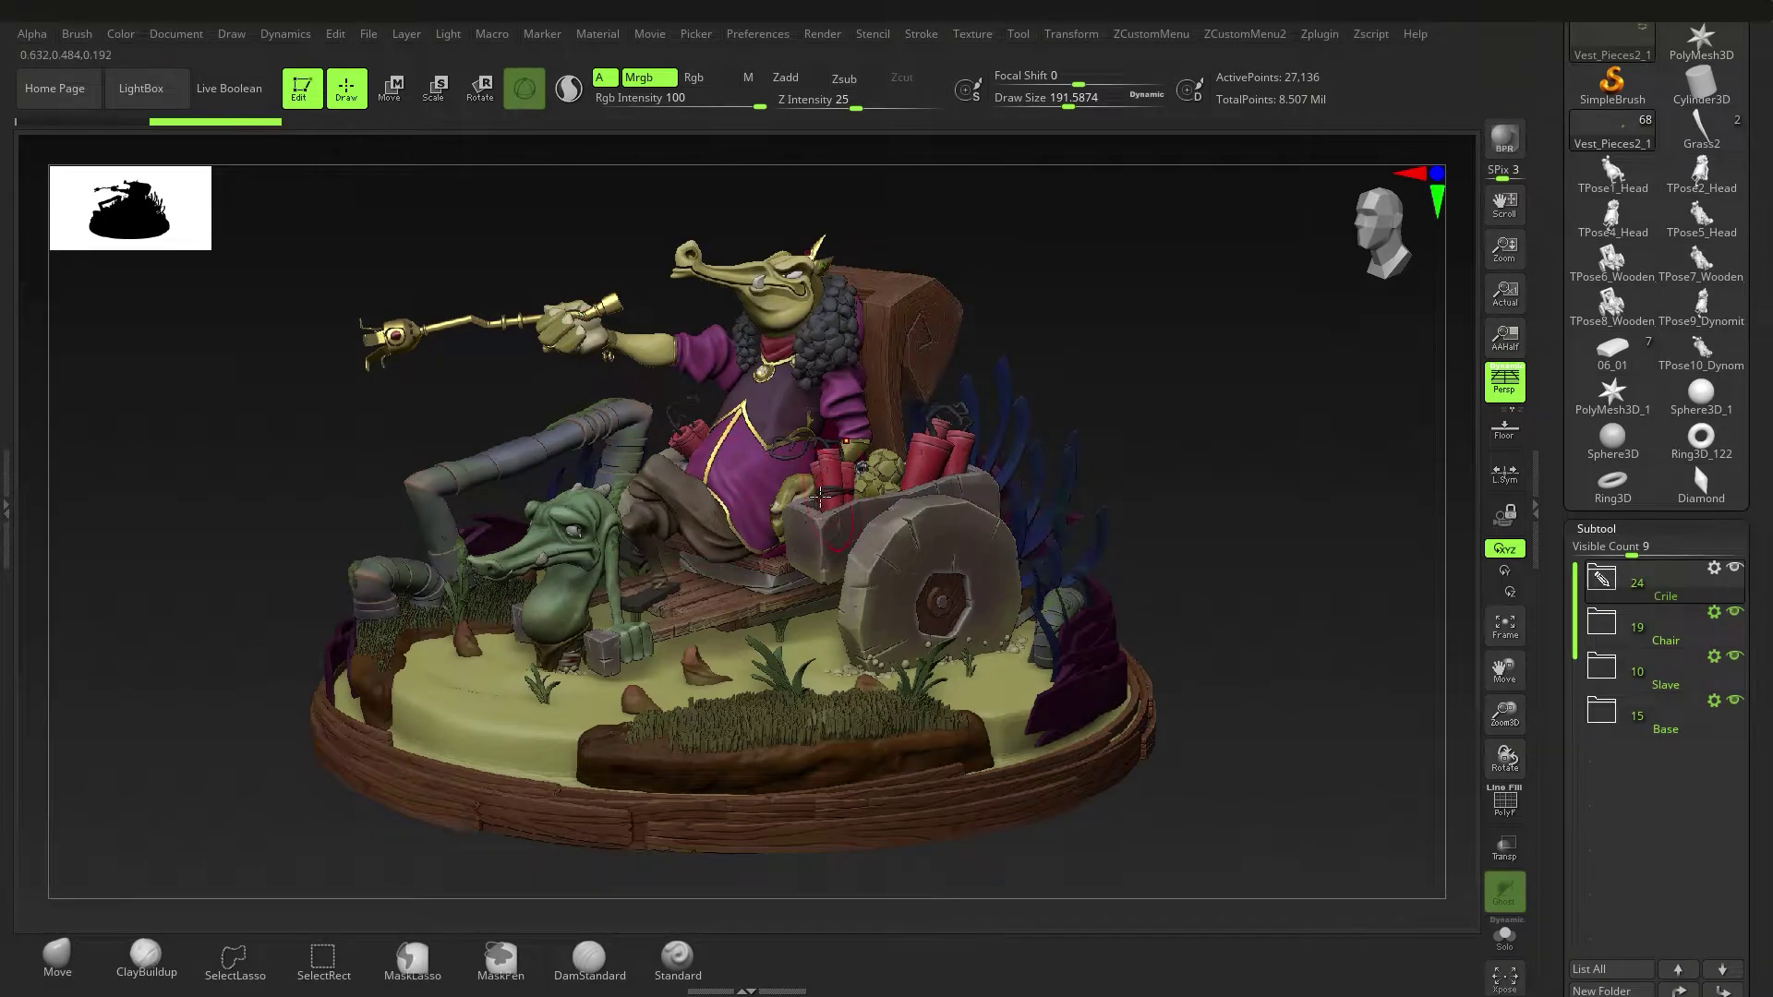
Show the movie timeline with its camera track above the canvas.
mouse_move(820, 496)
right_down()
mouse_move(854, 443)
mouse_move(880, 476)
mouse_move(890, 439)
mouse_move(768, 409)
right_up()
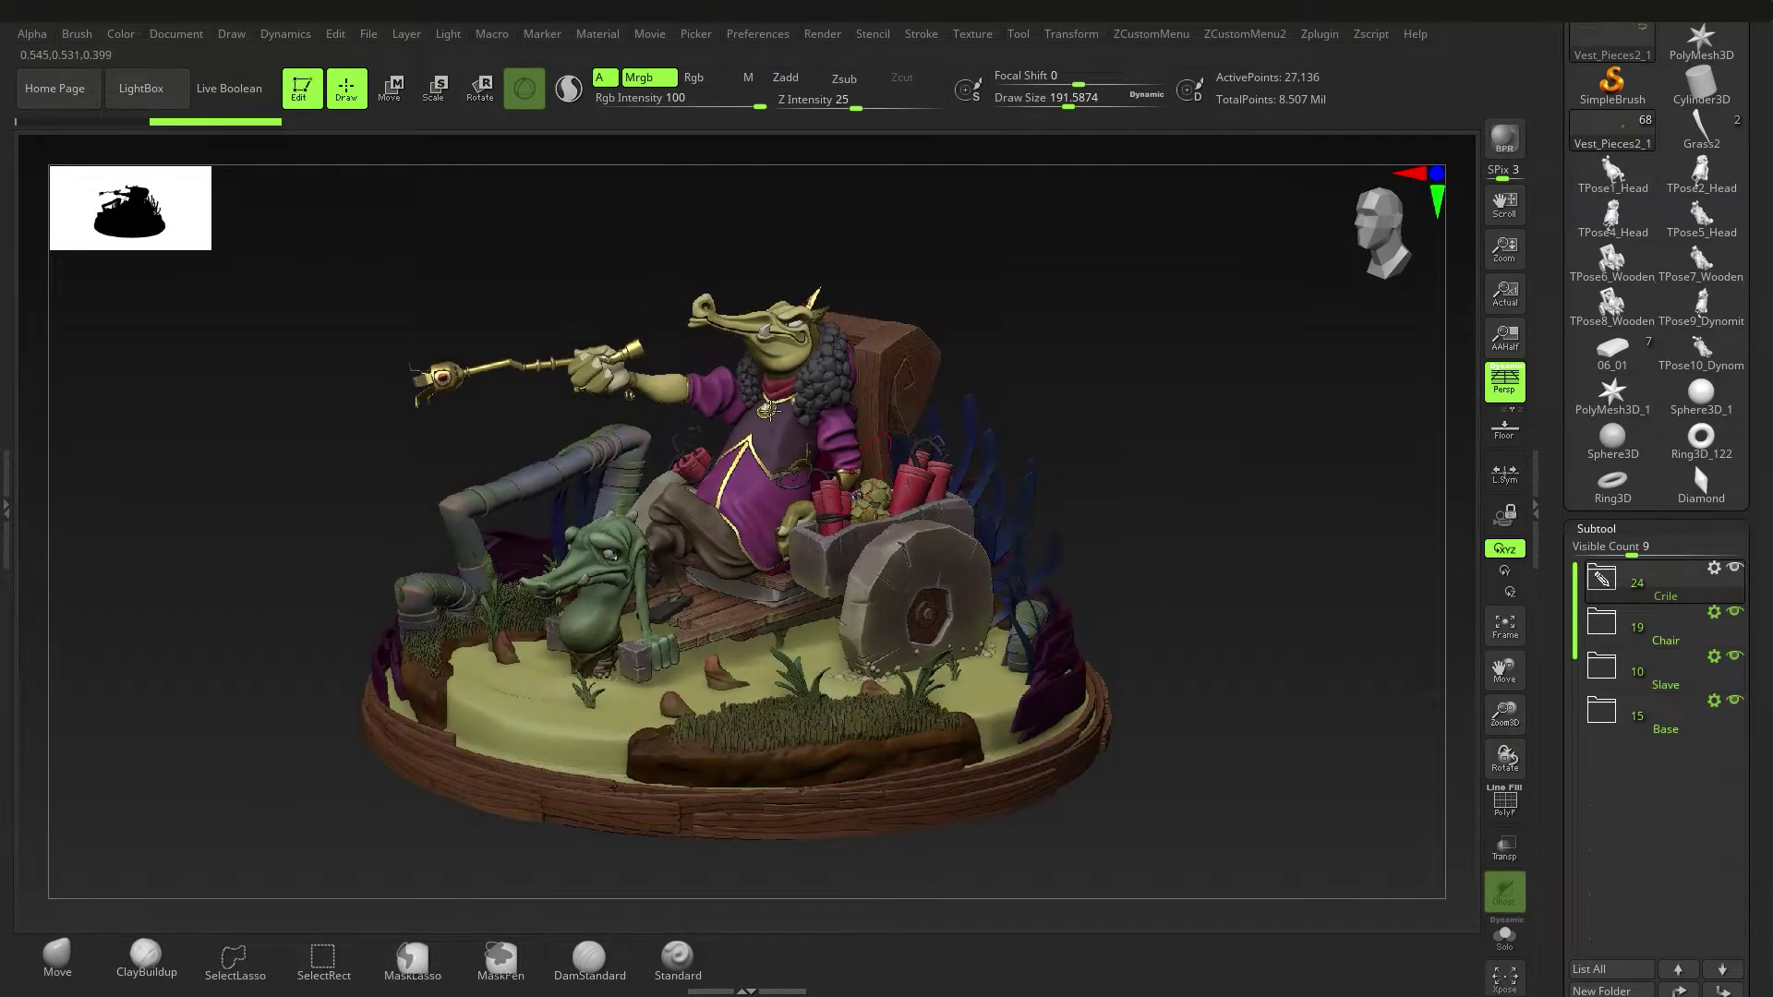
click(448, 34)
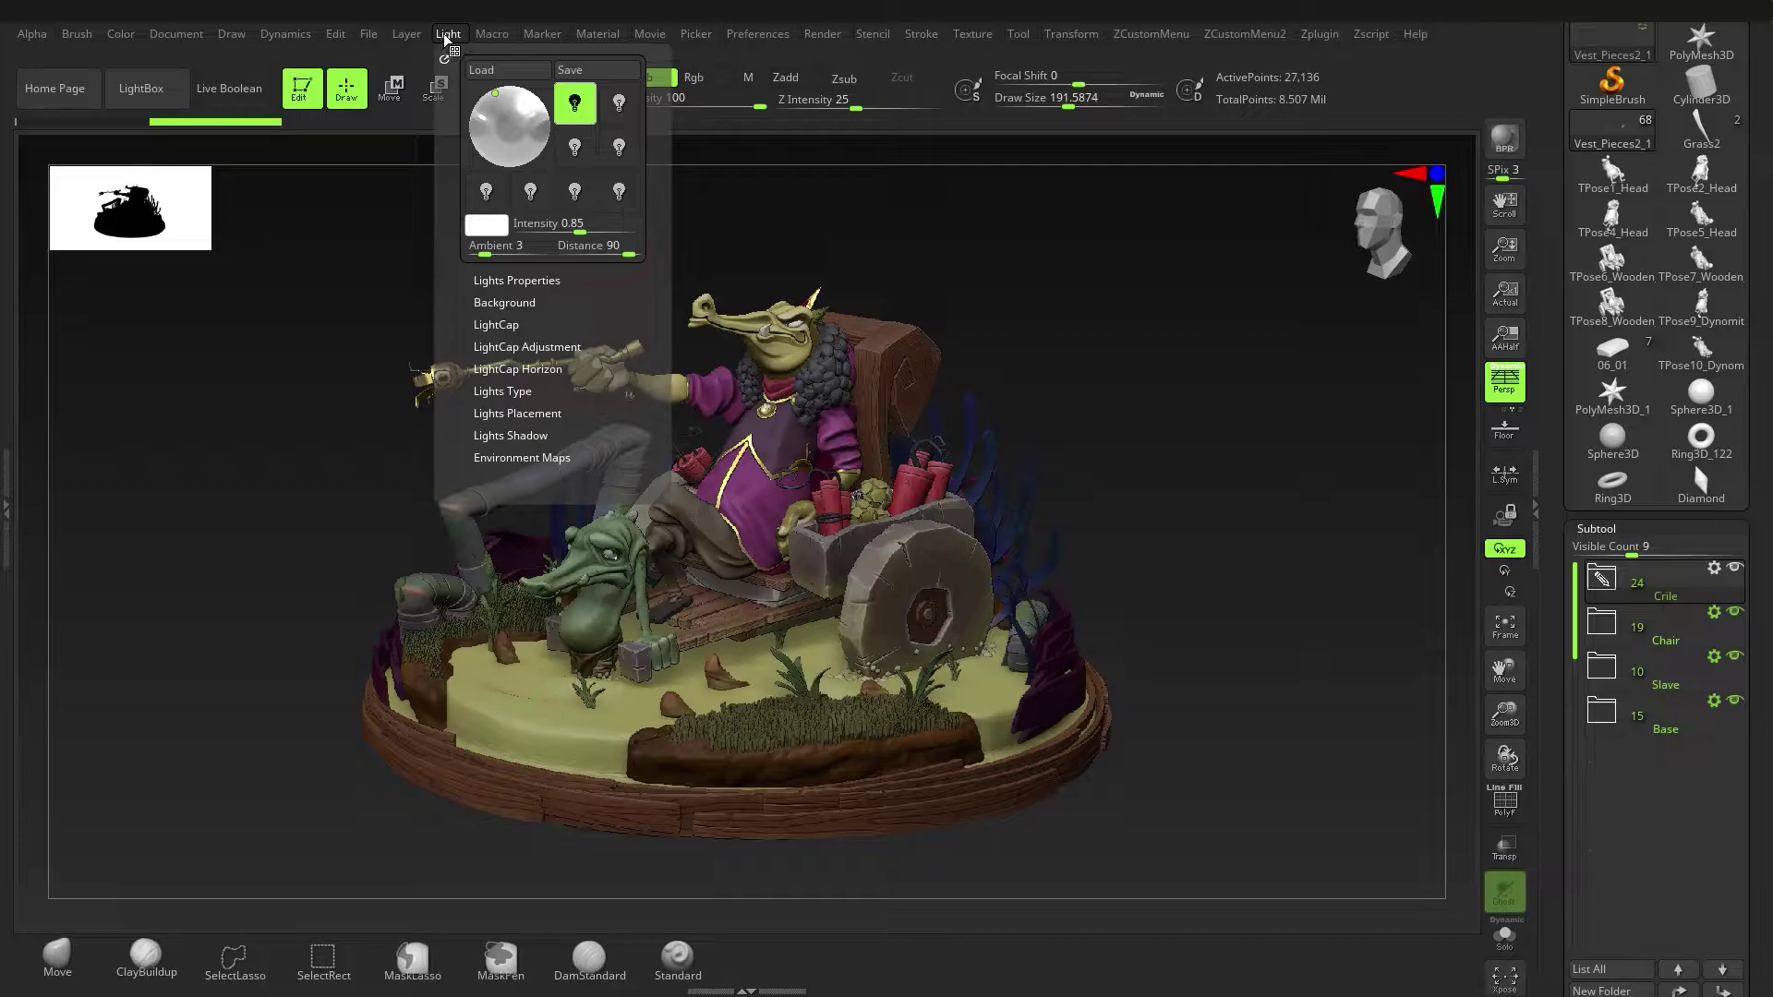
click(649, 34)
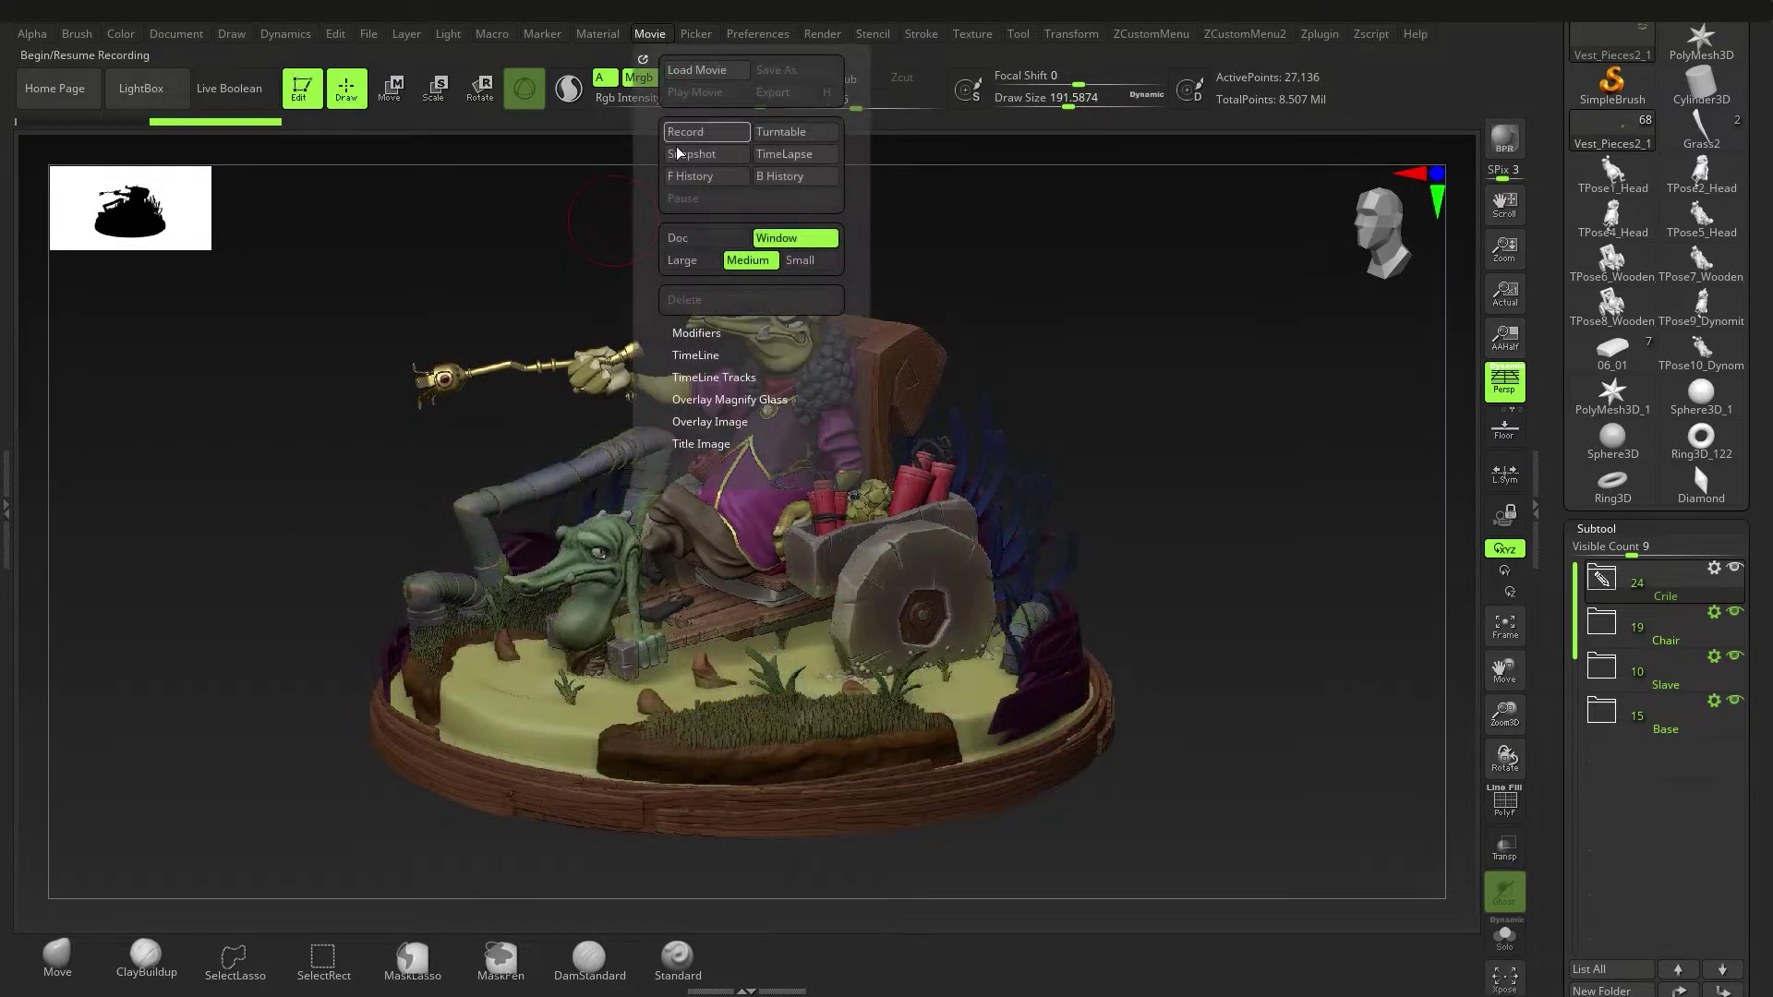
click(714, 355)
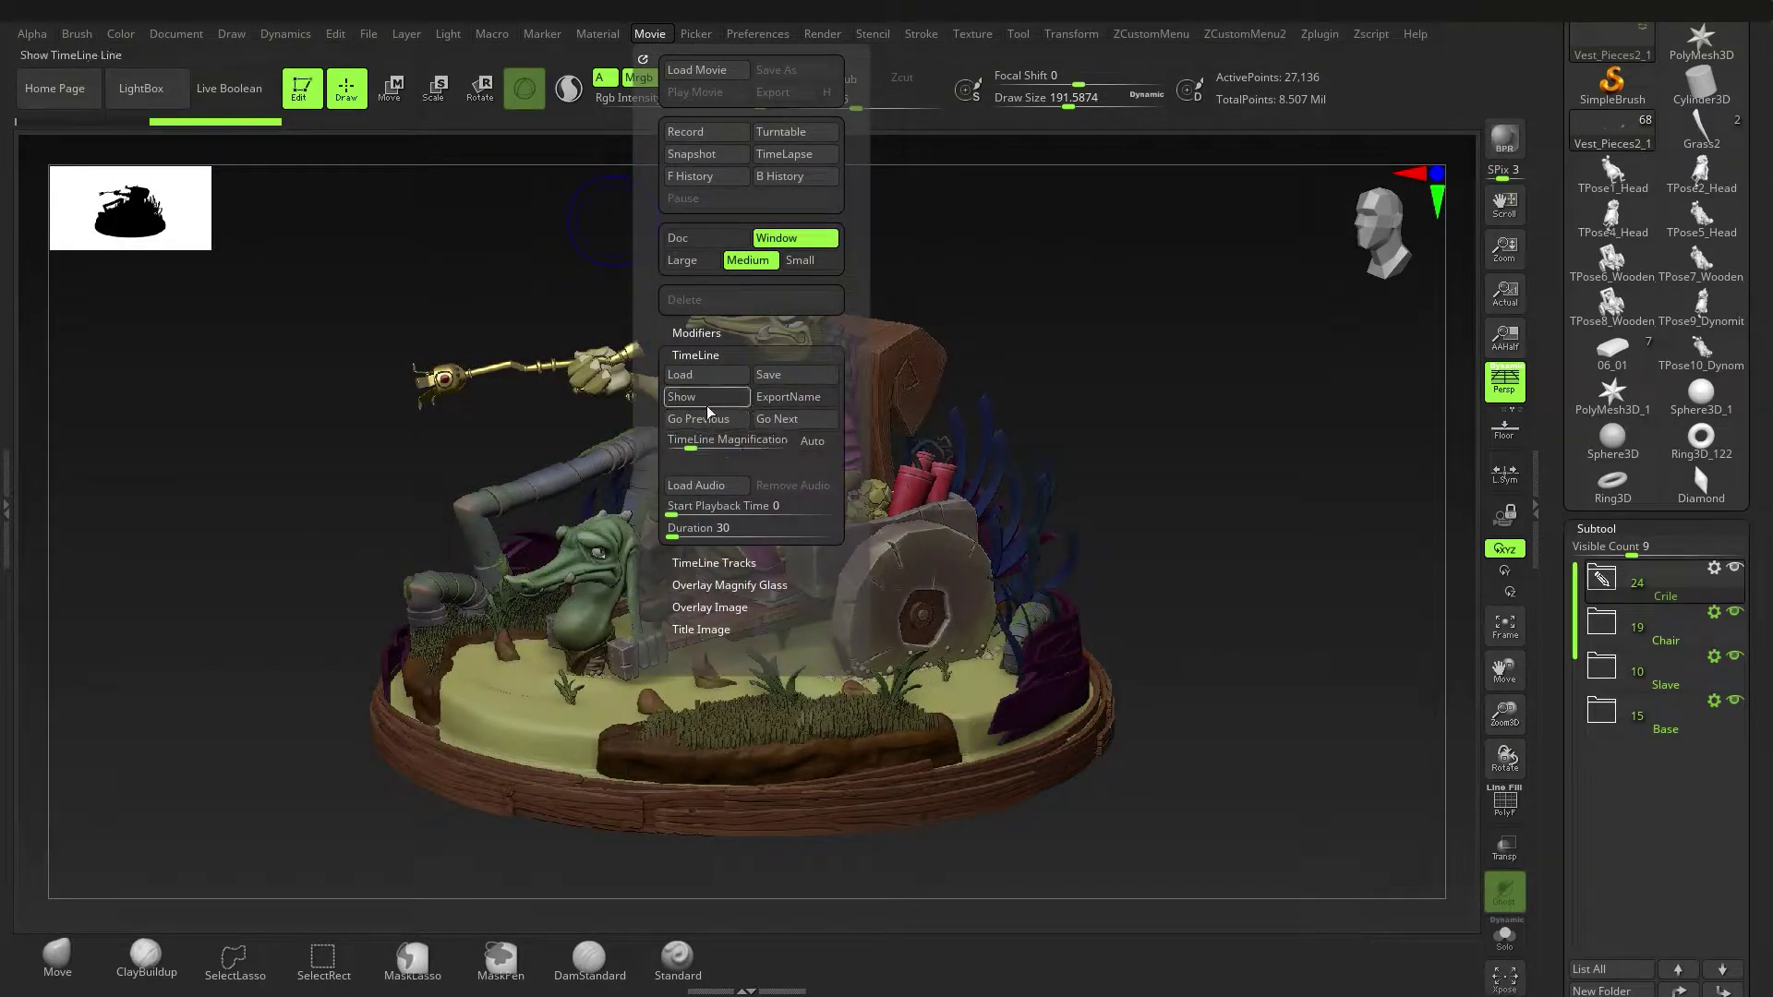
click(688, 397)
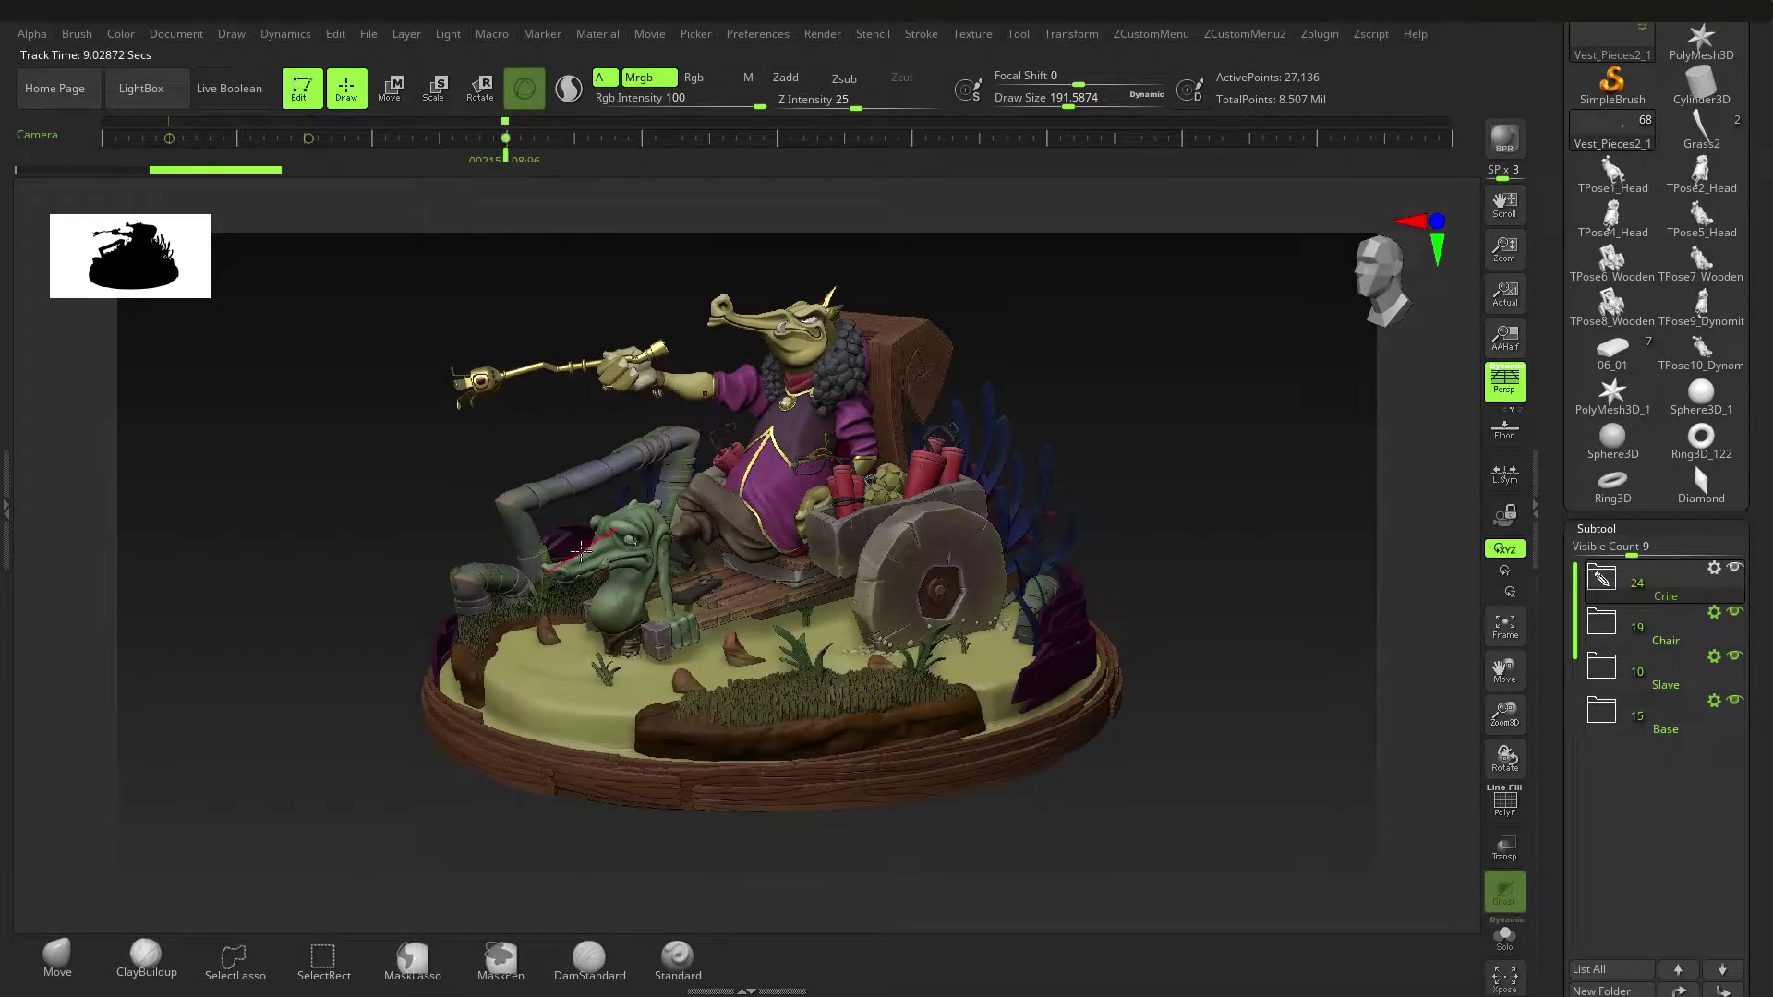
drag(679, 284, 553, 138)
Hide the movie timeline and reframe the diorama in the canvas.
click(663, 35)
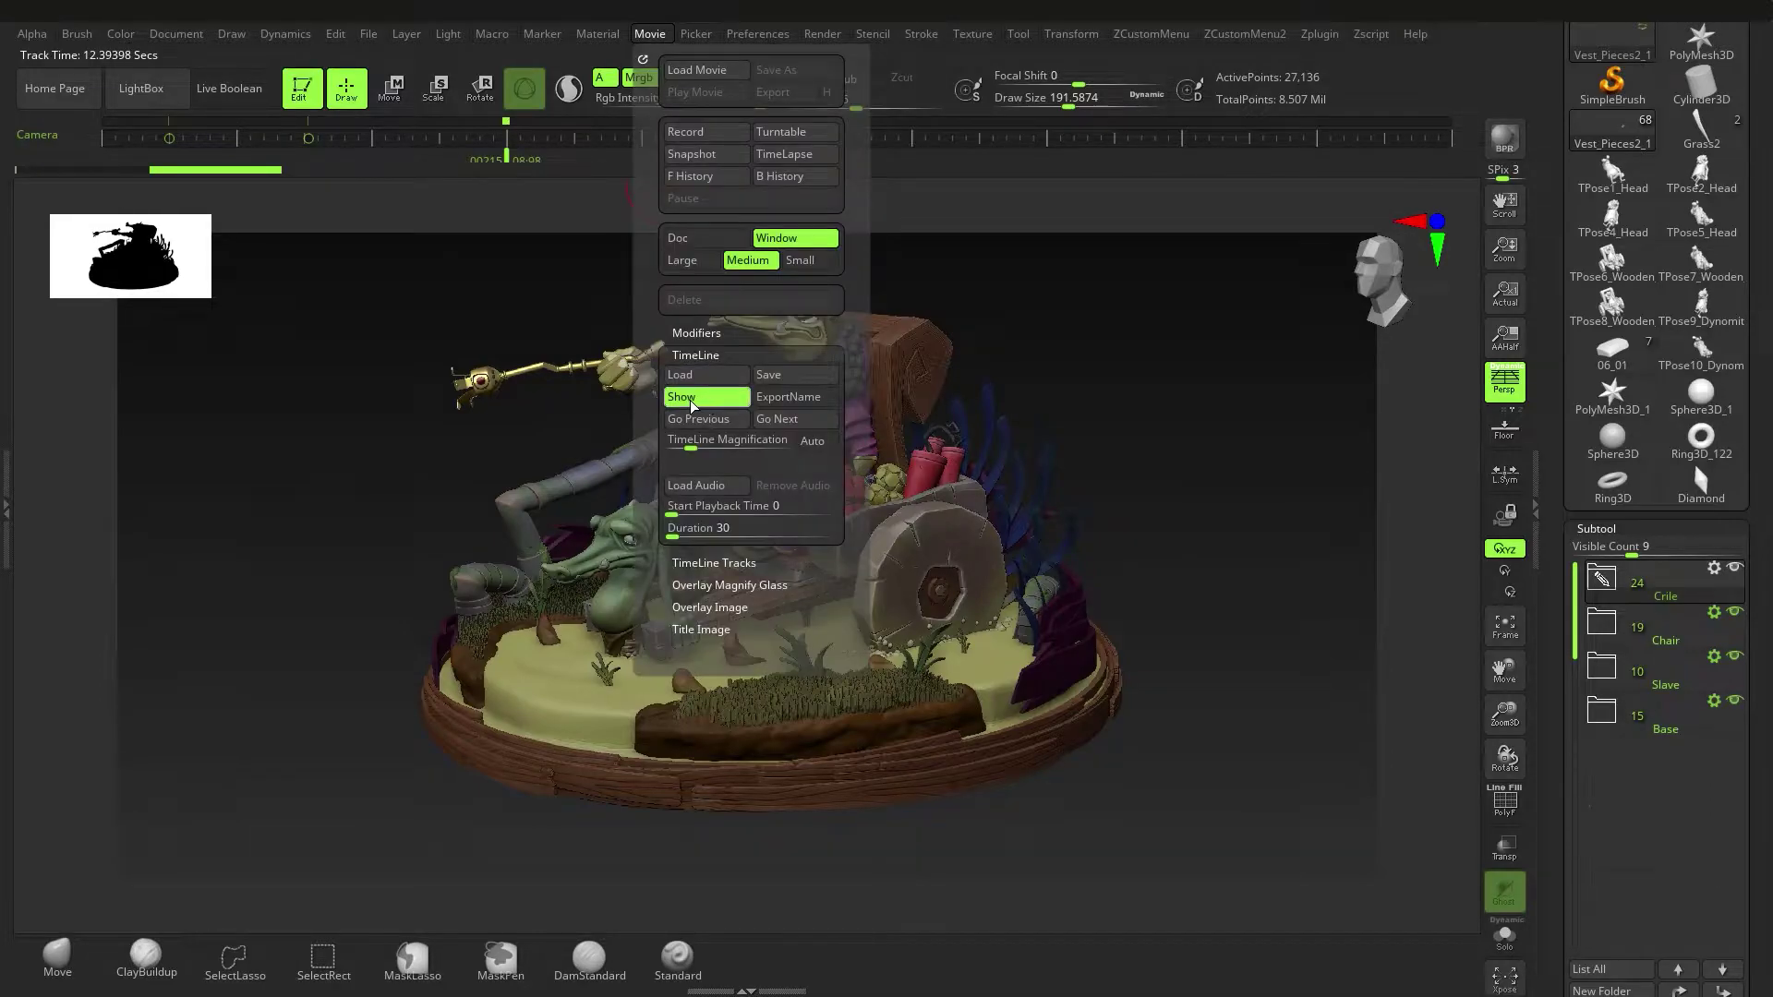
click(691, 404)
mouse_move(1512, 265)
mouse_down()
mouse_move(1511, 305)
mouse_move(1512, 278)
mouse_up()
ctrl+right_drag(1016, 526, 975, 527)
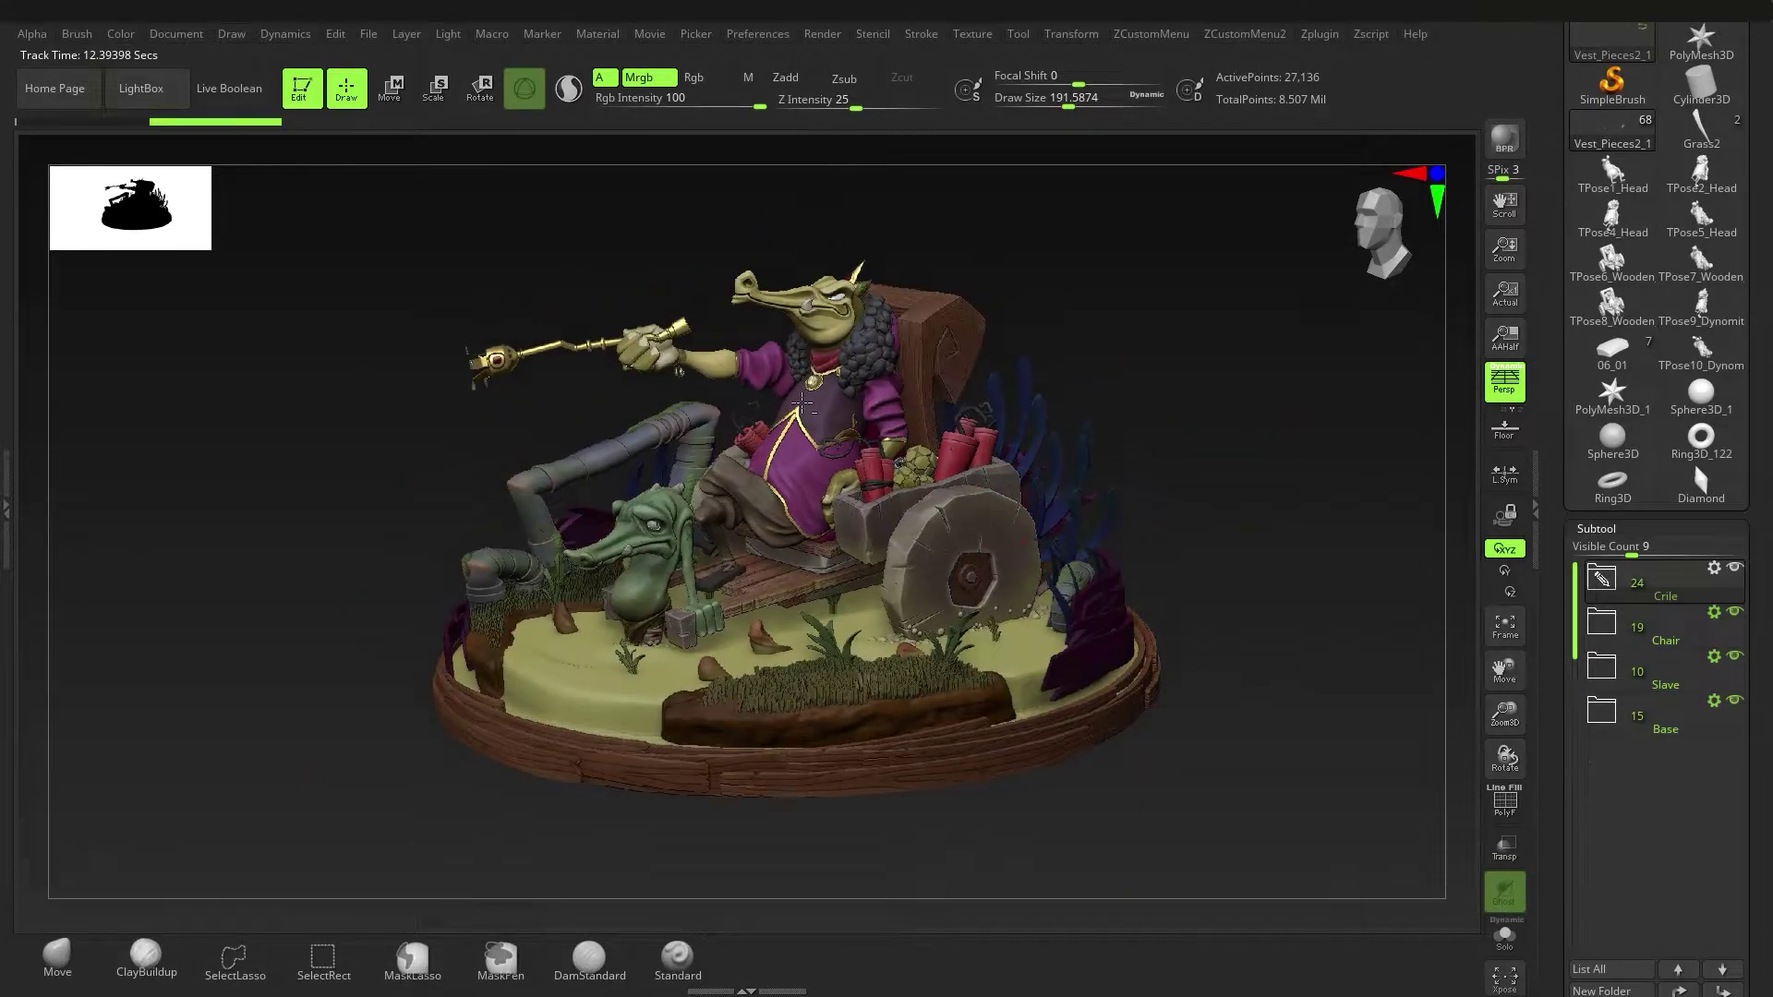
Toggle the first light off and back on, and adjust its direction on the light placement sphere to light the model from the upper front.
click(446, 37)
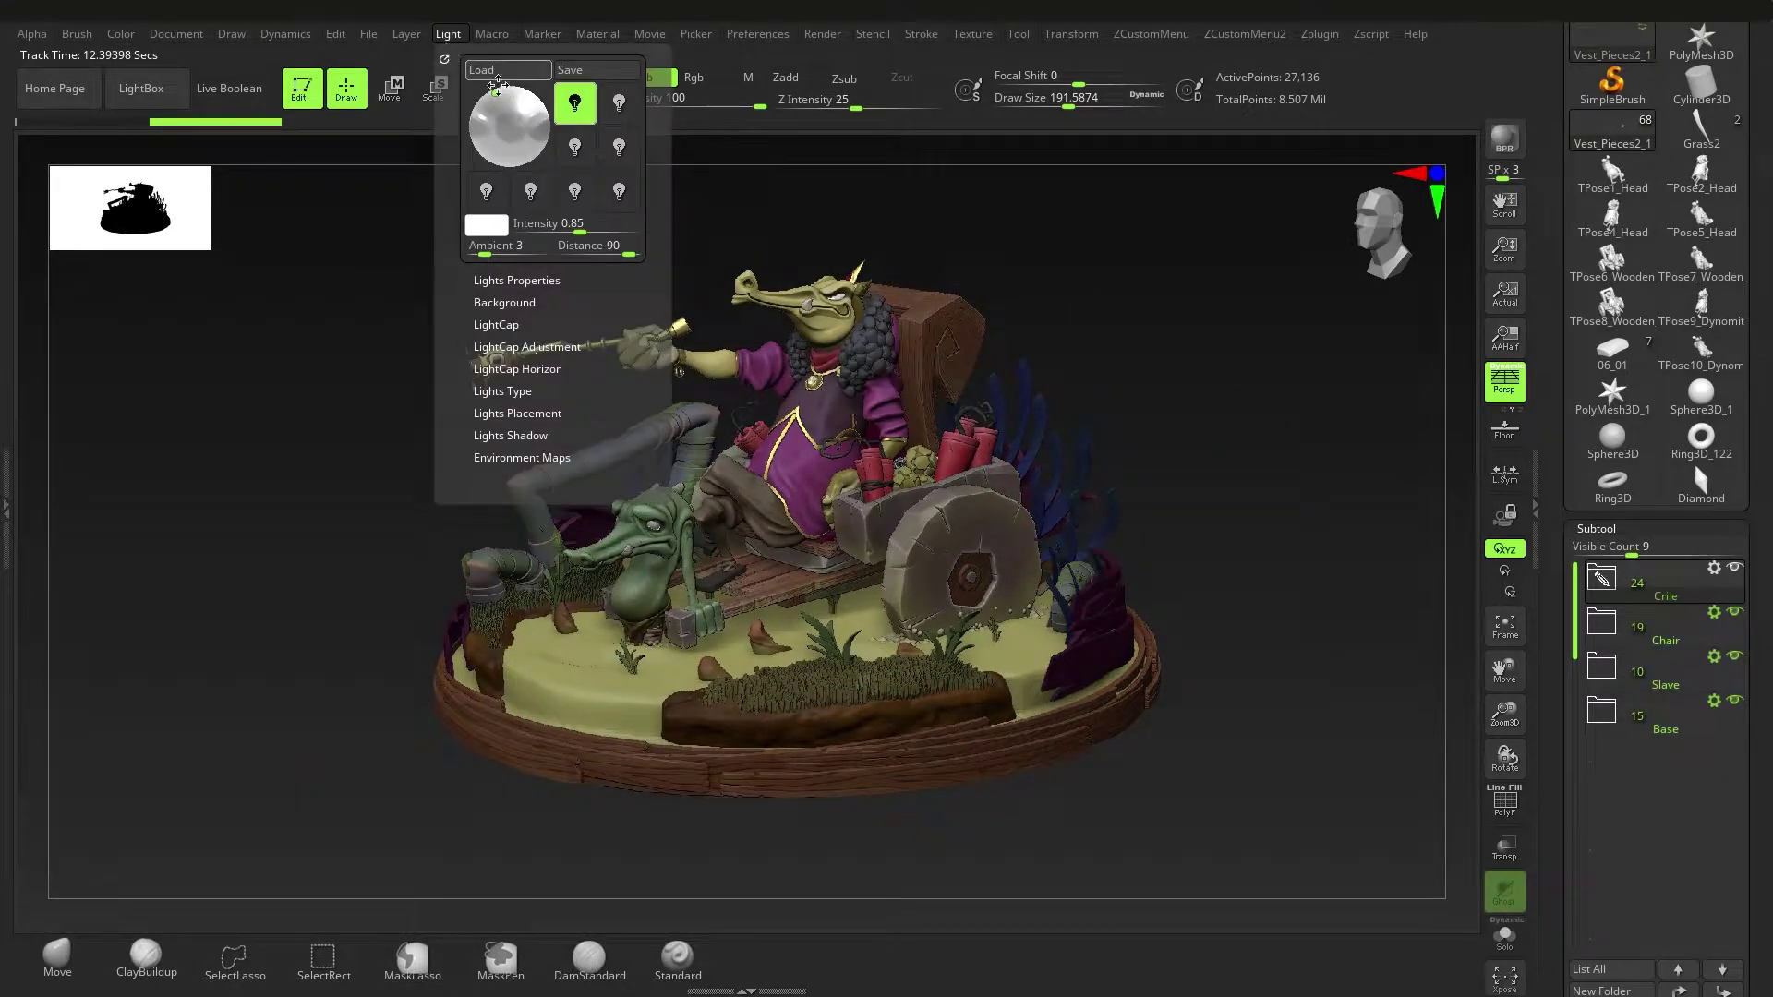
click(574, 103)
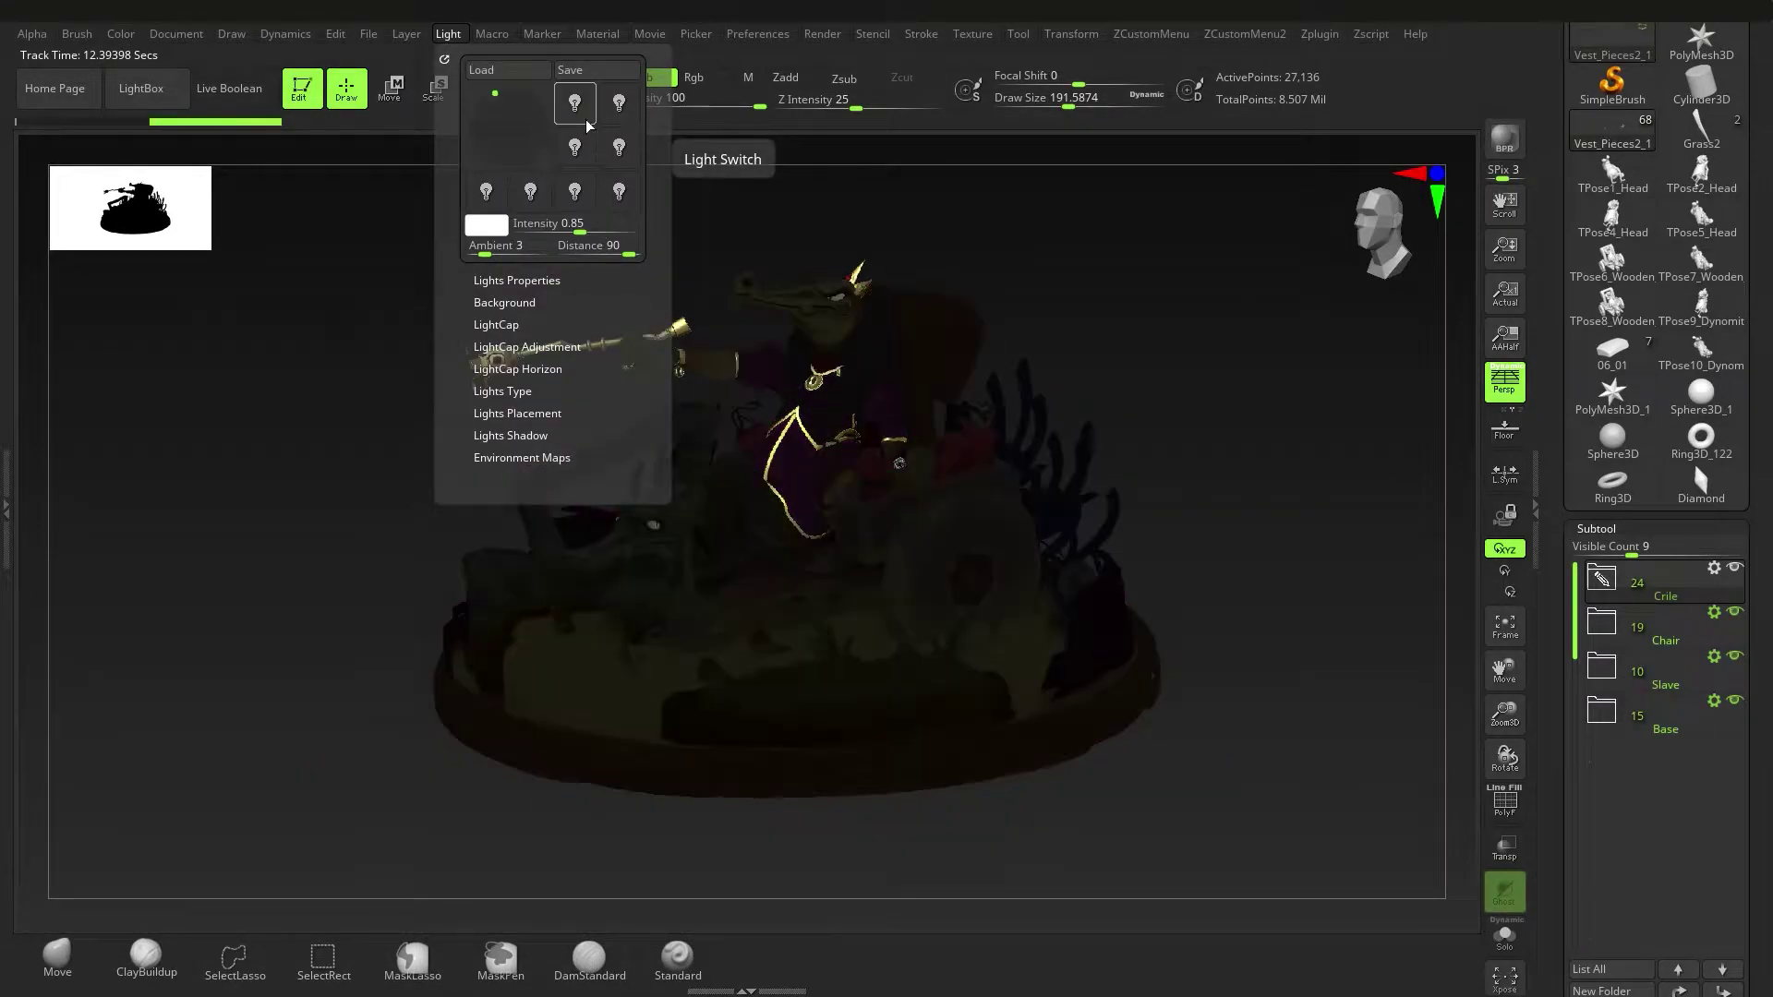
click(574, 102)
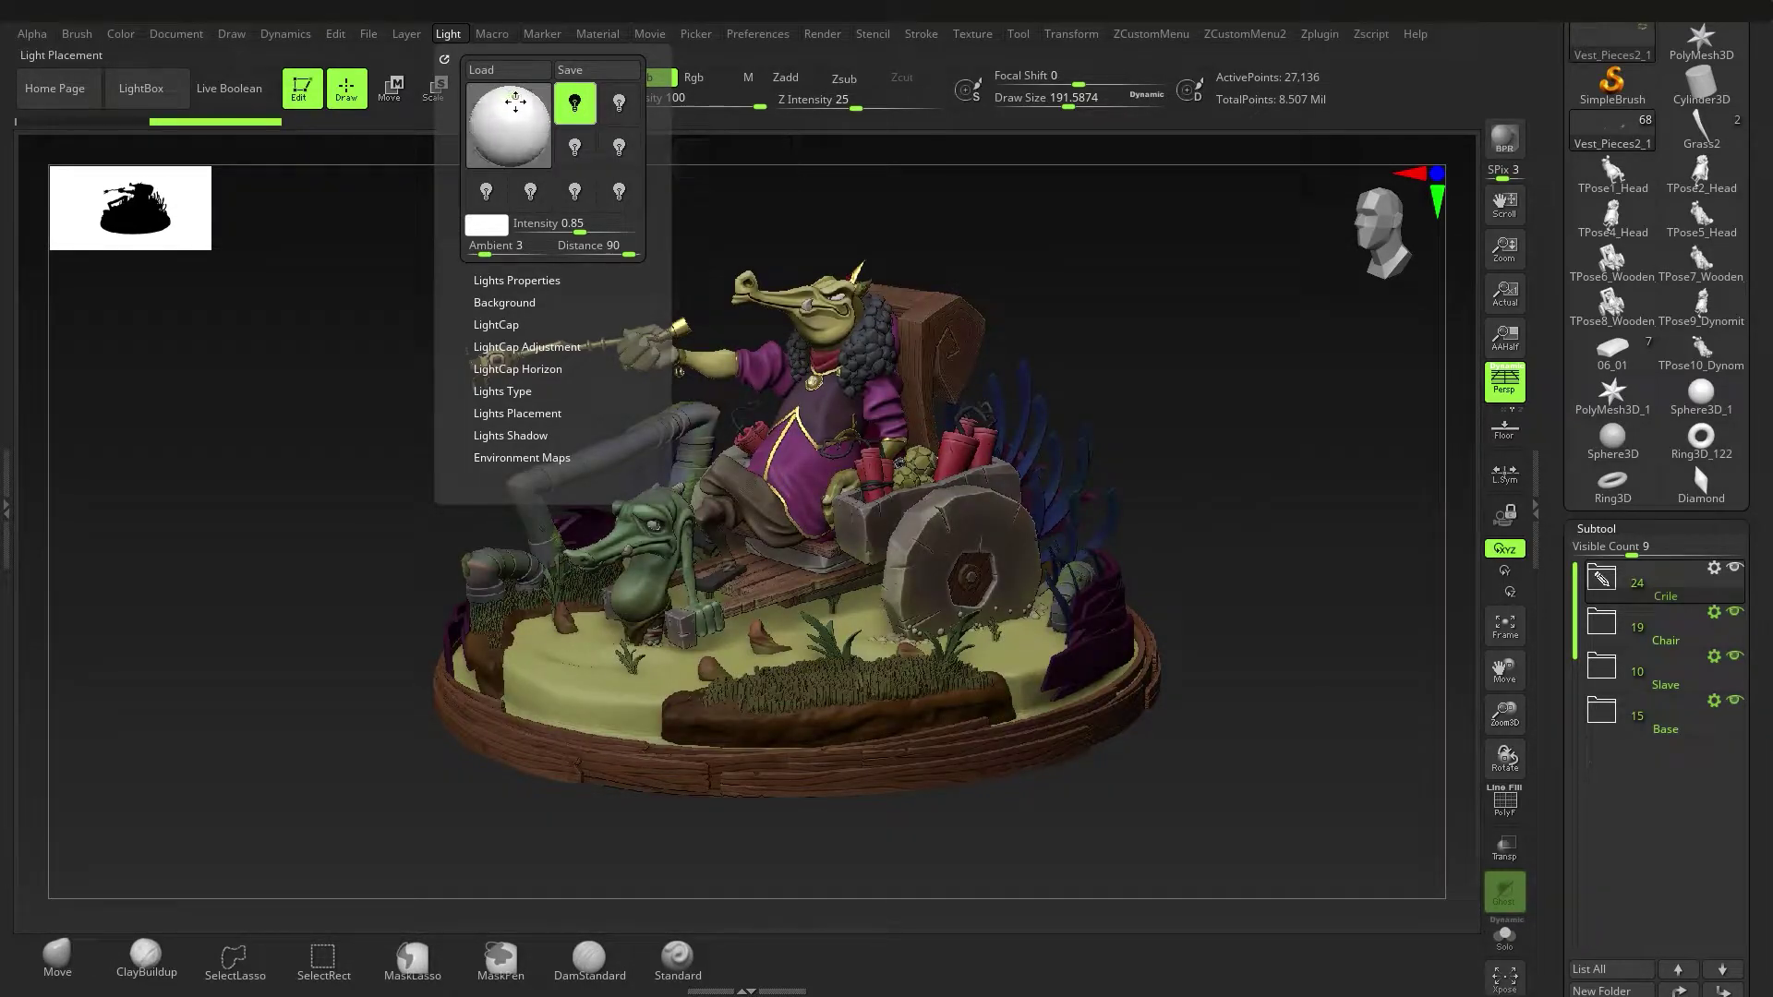
mouse_move(492, 99)
mouse_down()
mouse_move(521, 93)
mouse_move(506, 118)
mouse_move(490, 117)
mouse_move(499, 99)
mouse_up()
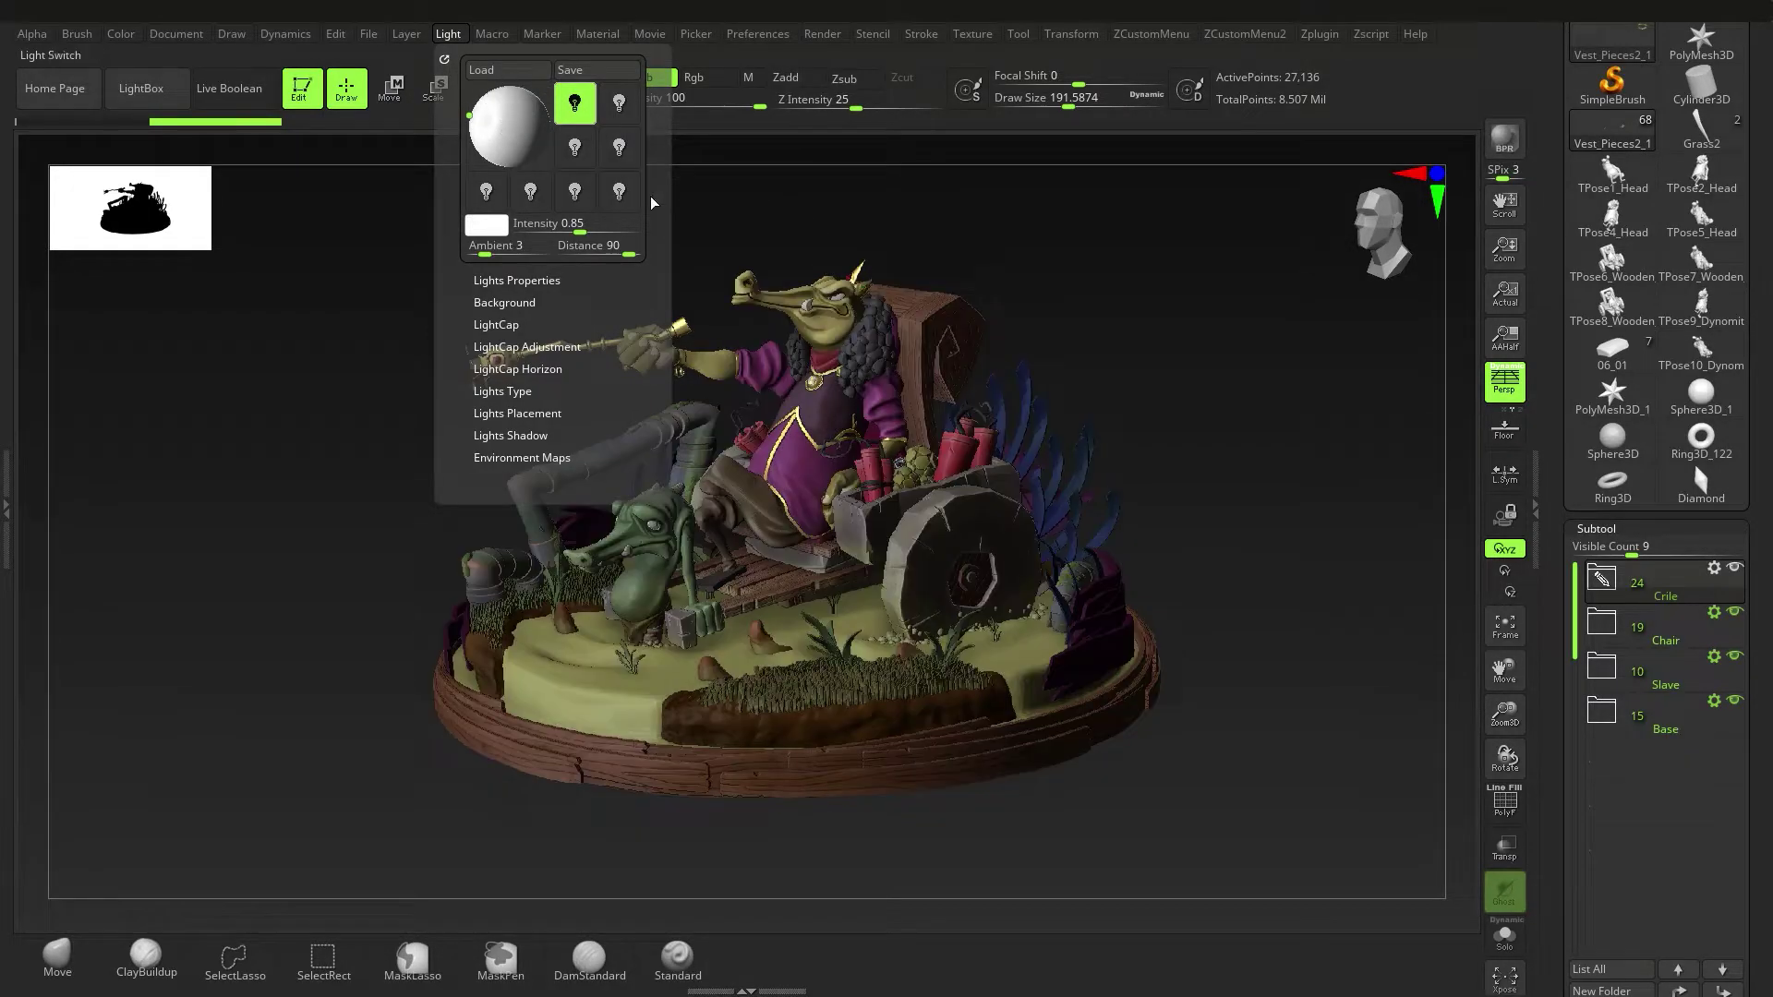
click(454, 35)
mouse_move(510, 121)
mouse_down()
mouse_move(482, 115)
mouse_move(498, 97)
mouse_up()
Switch on the second light and set its colour to a strong red.
click(620, 108)
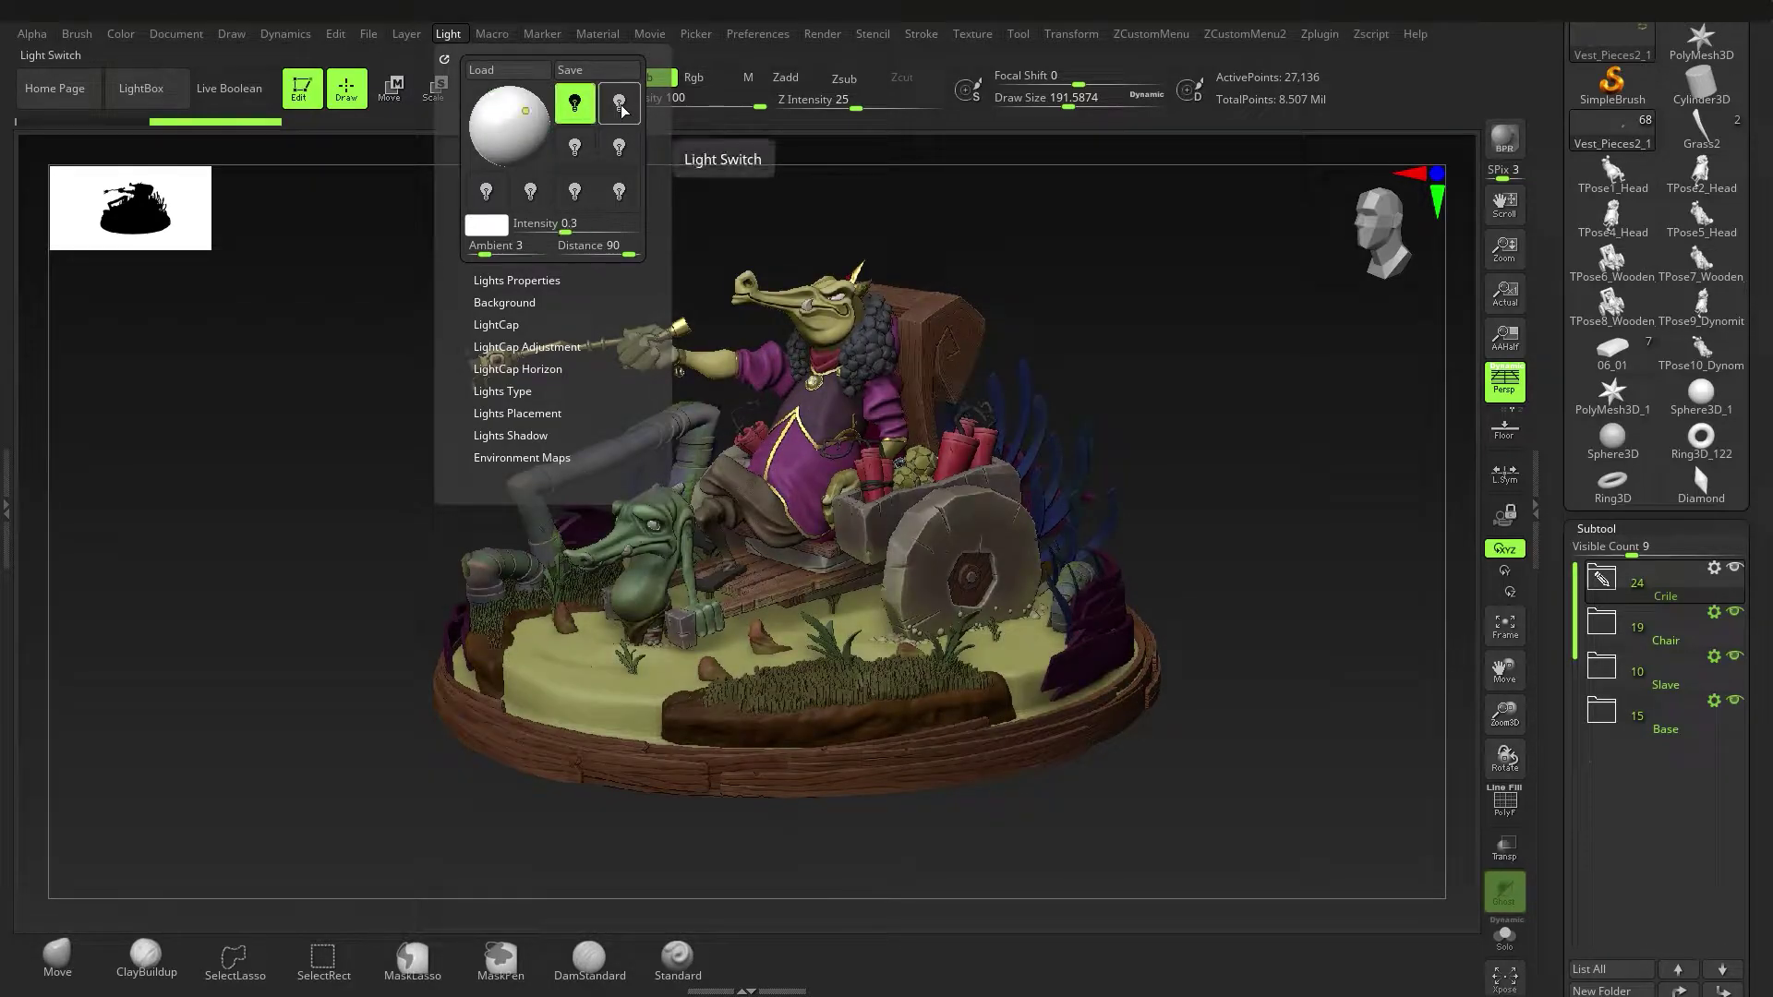
click(620, 113)
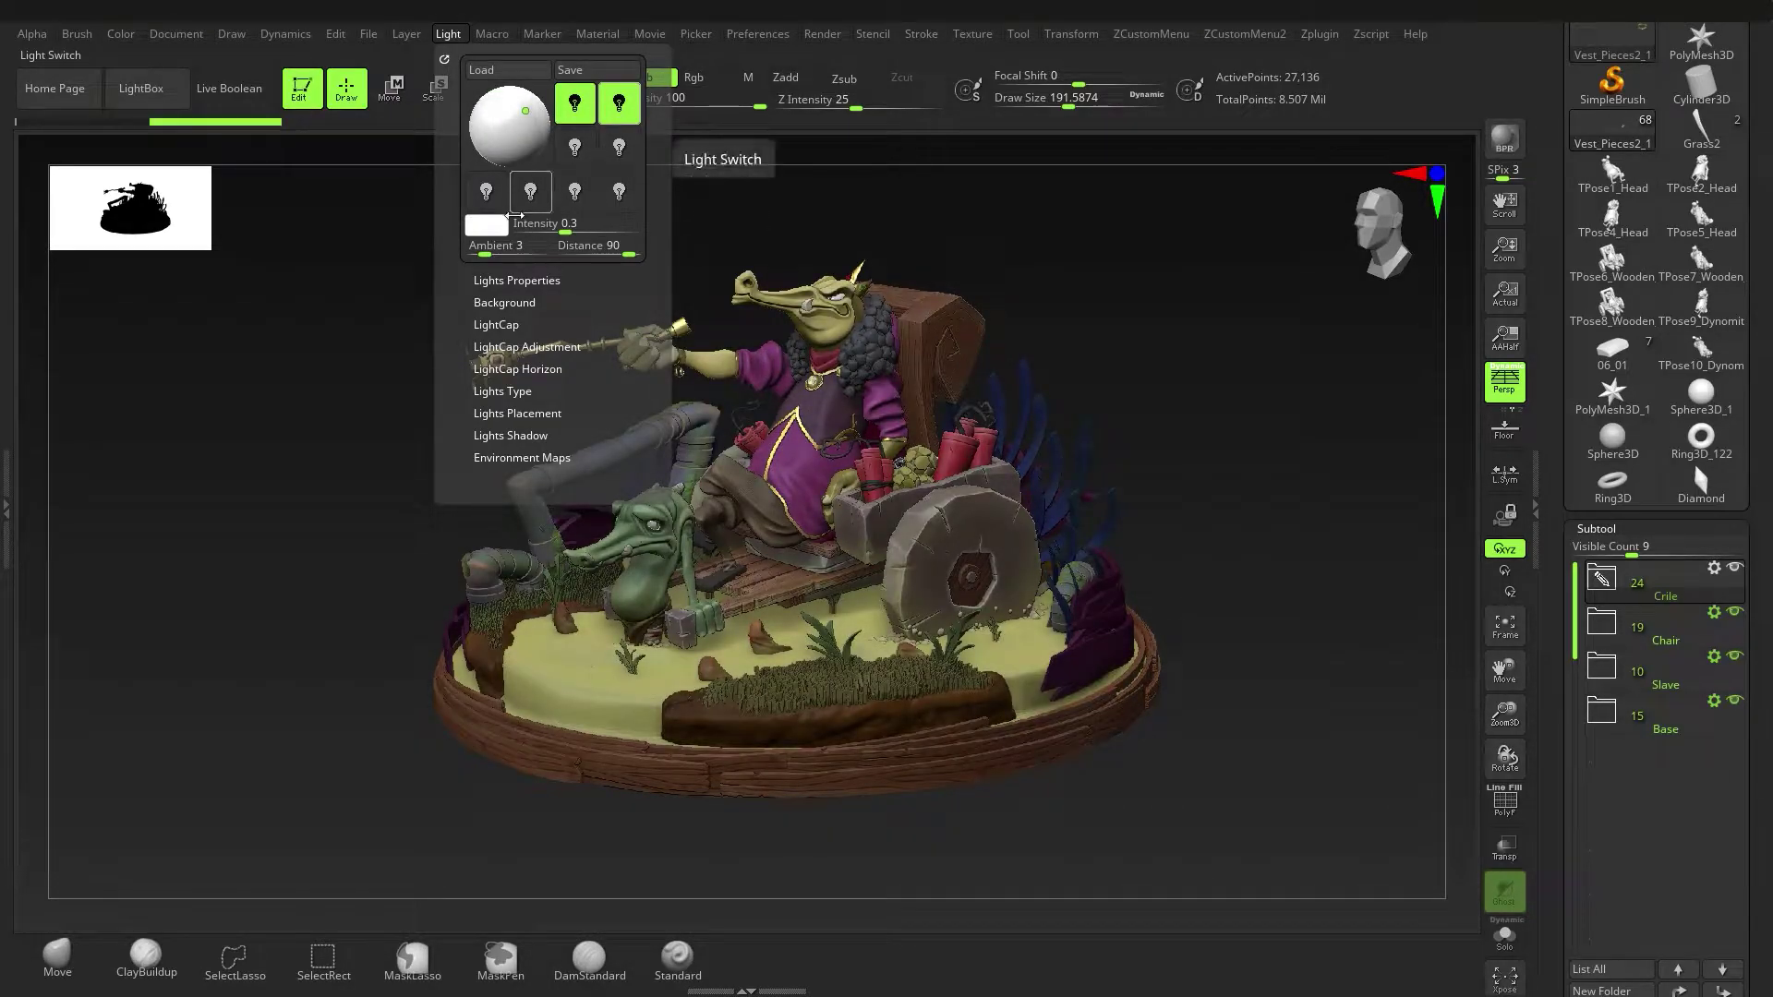
click(504, 225)
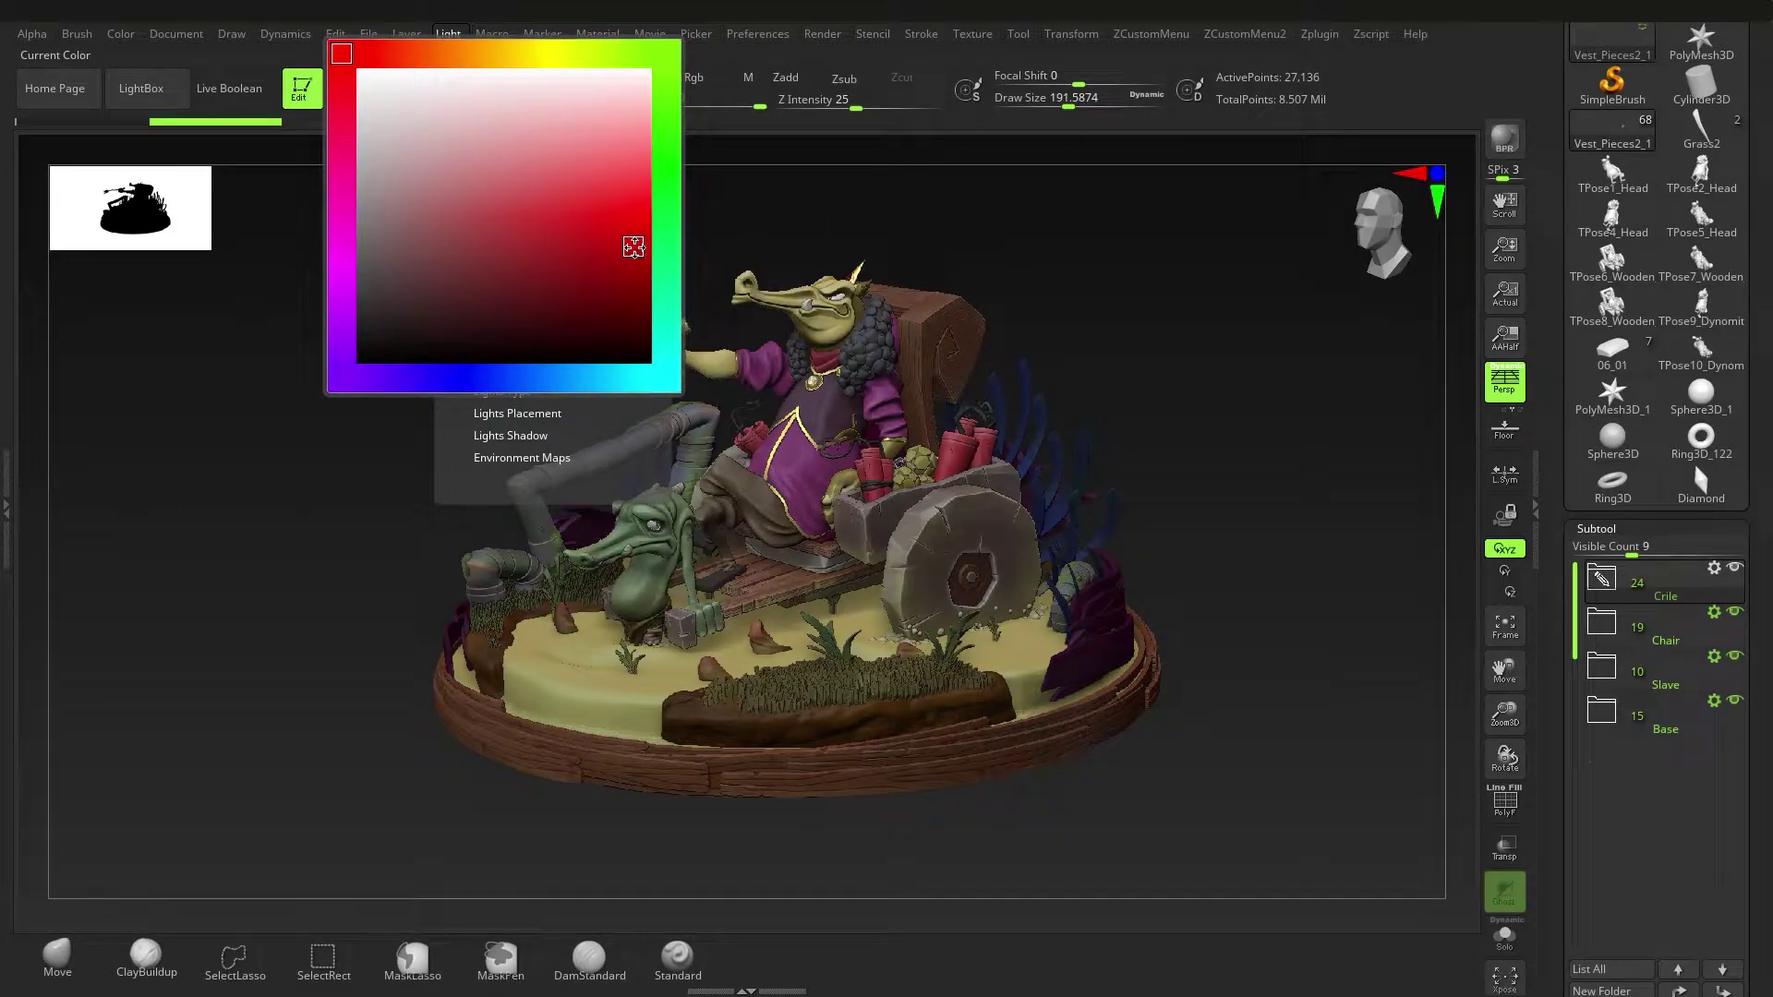
click(448, 33)
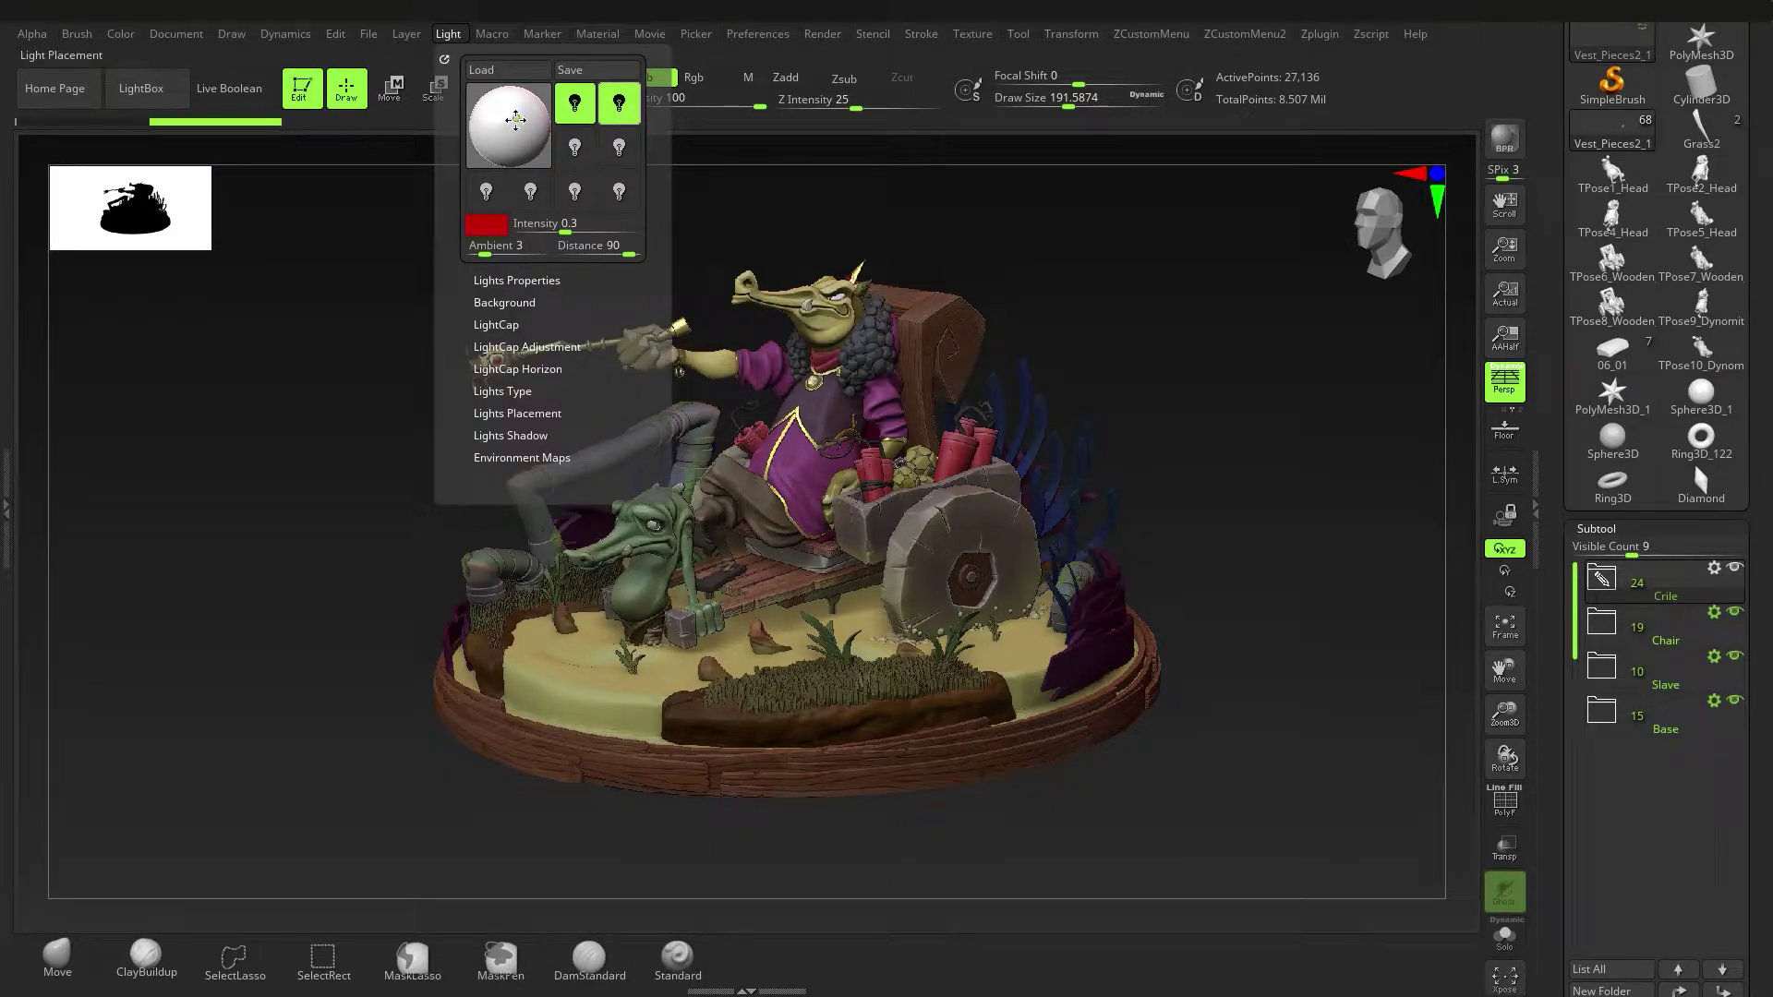
Aim the red second light at the model's upper front and set its intensity to 0.39018.
drag(498, 113, 534, 133)
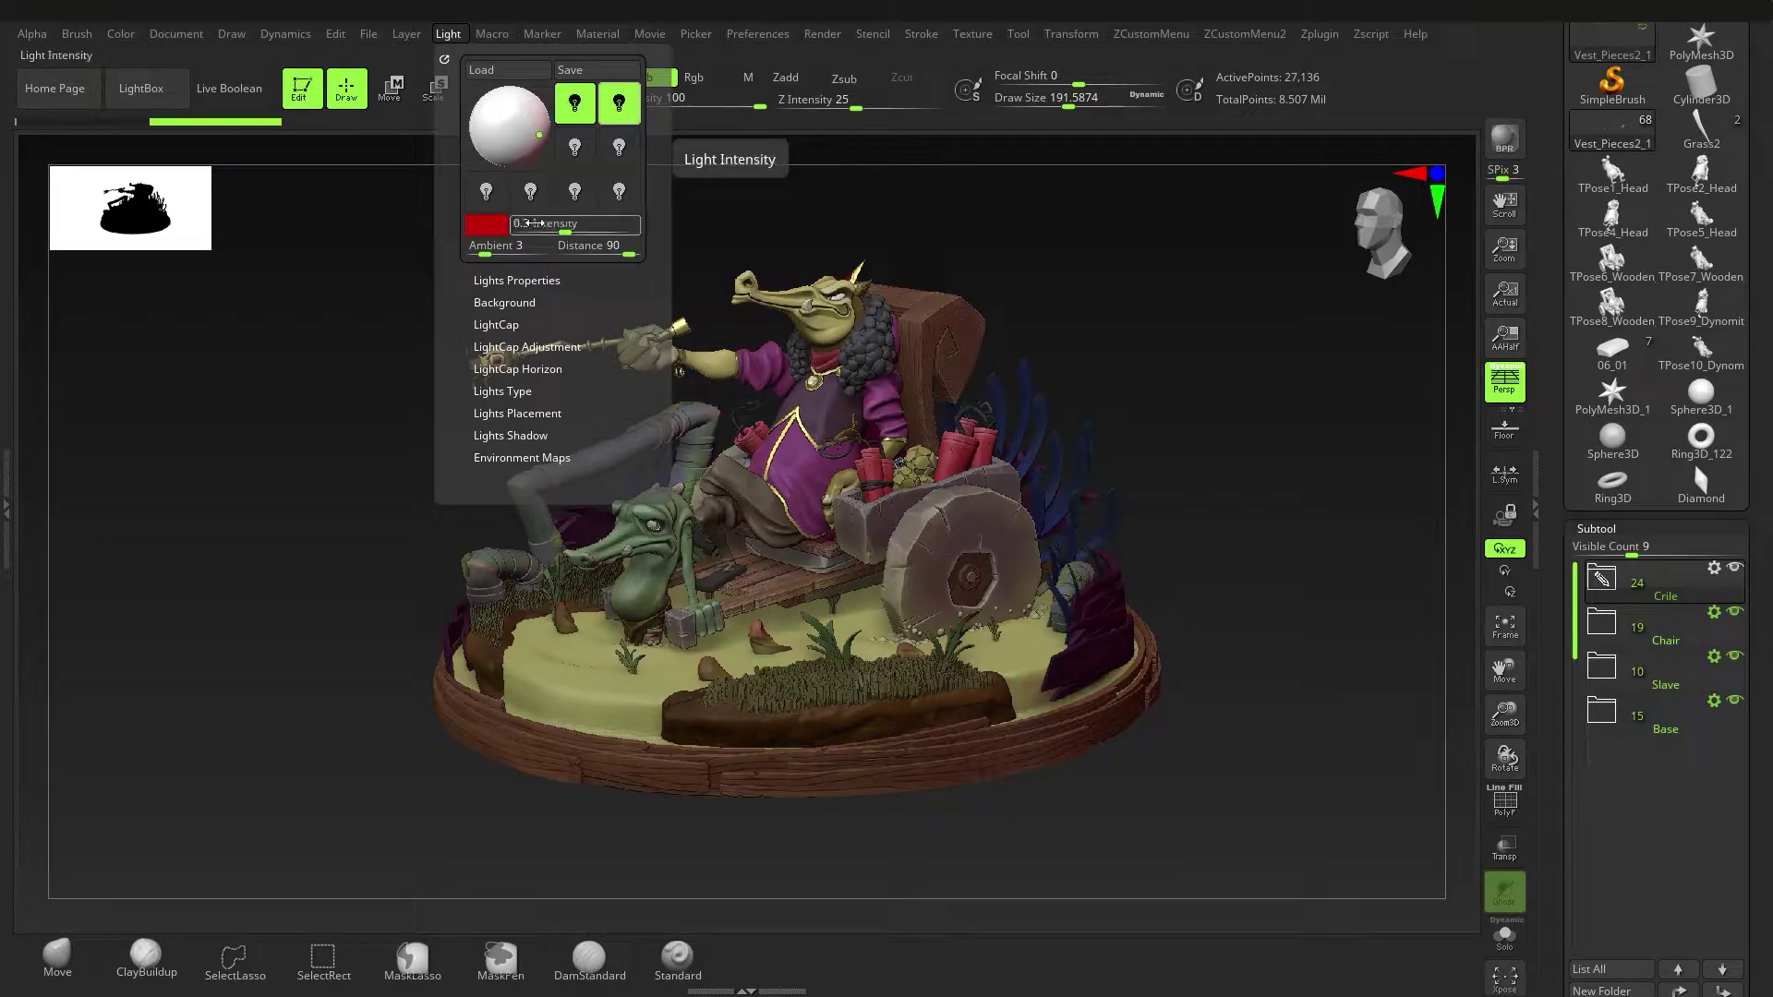
drag(553, 224, 598, 224)
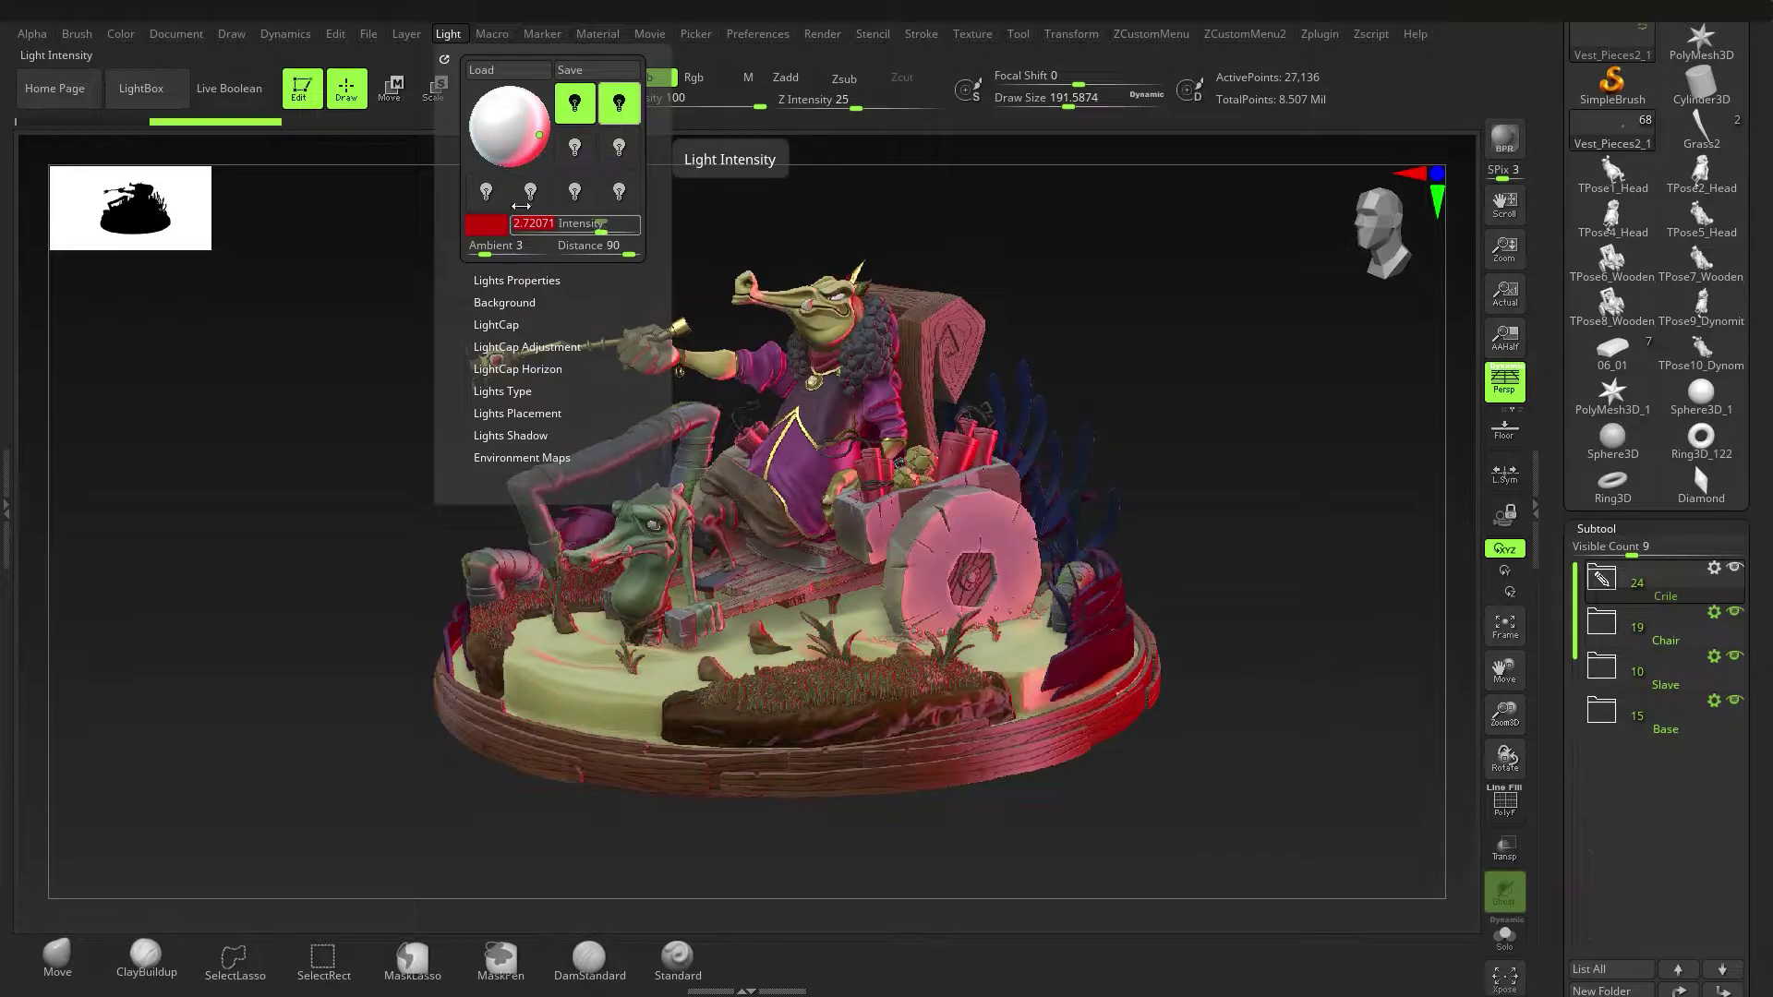
drag(519, 148, 526, 118)
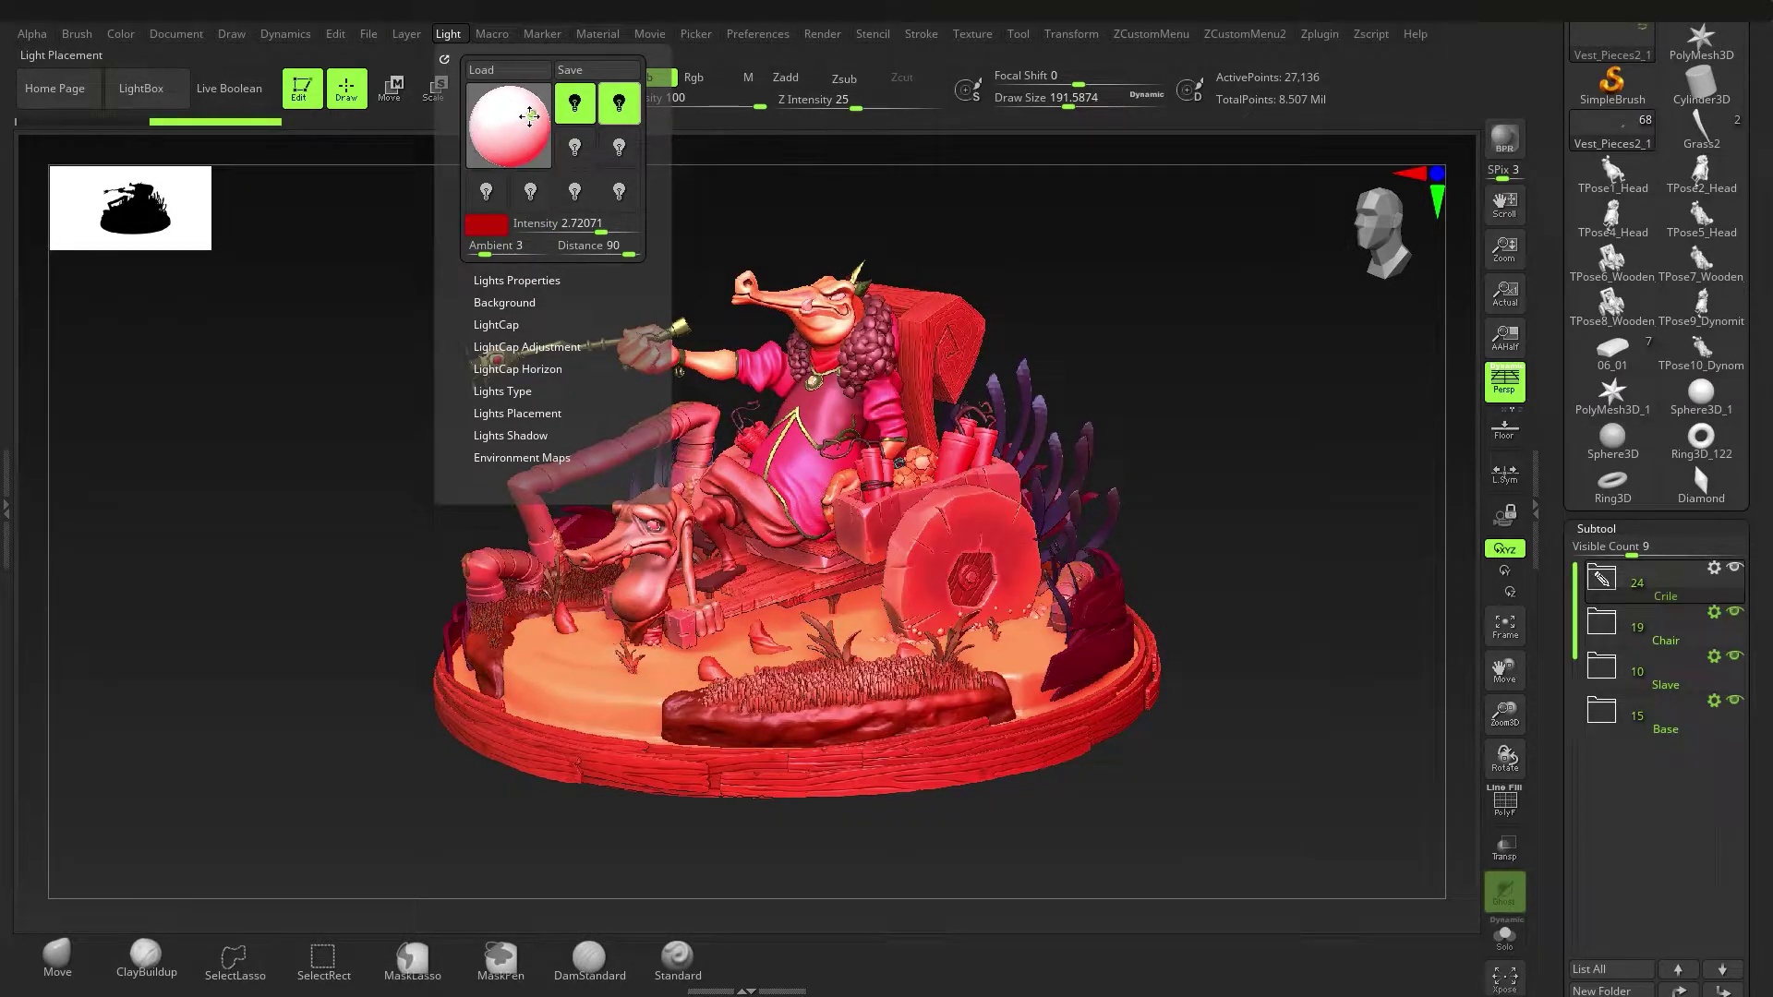
drag(593, 224, 569, 229)
Compare the lights' properties and turn off Sss for the second light.
click(531, 281)
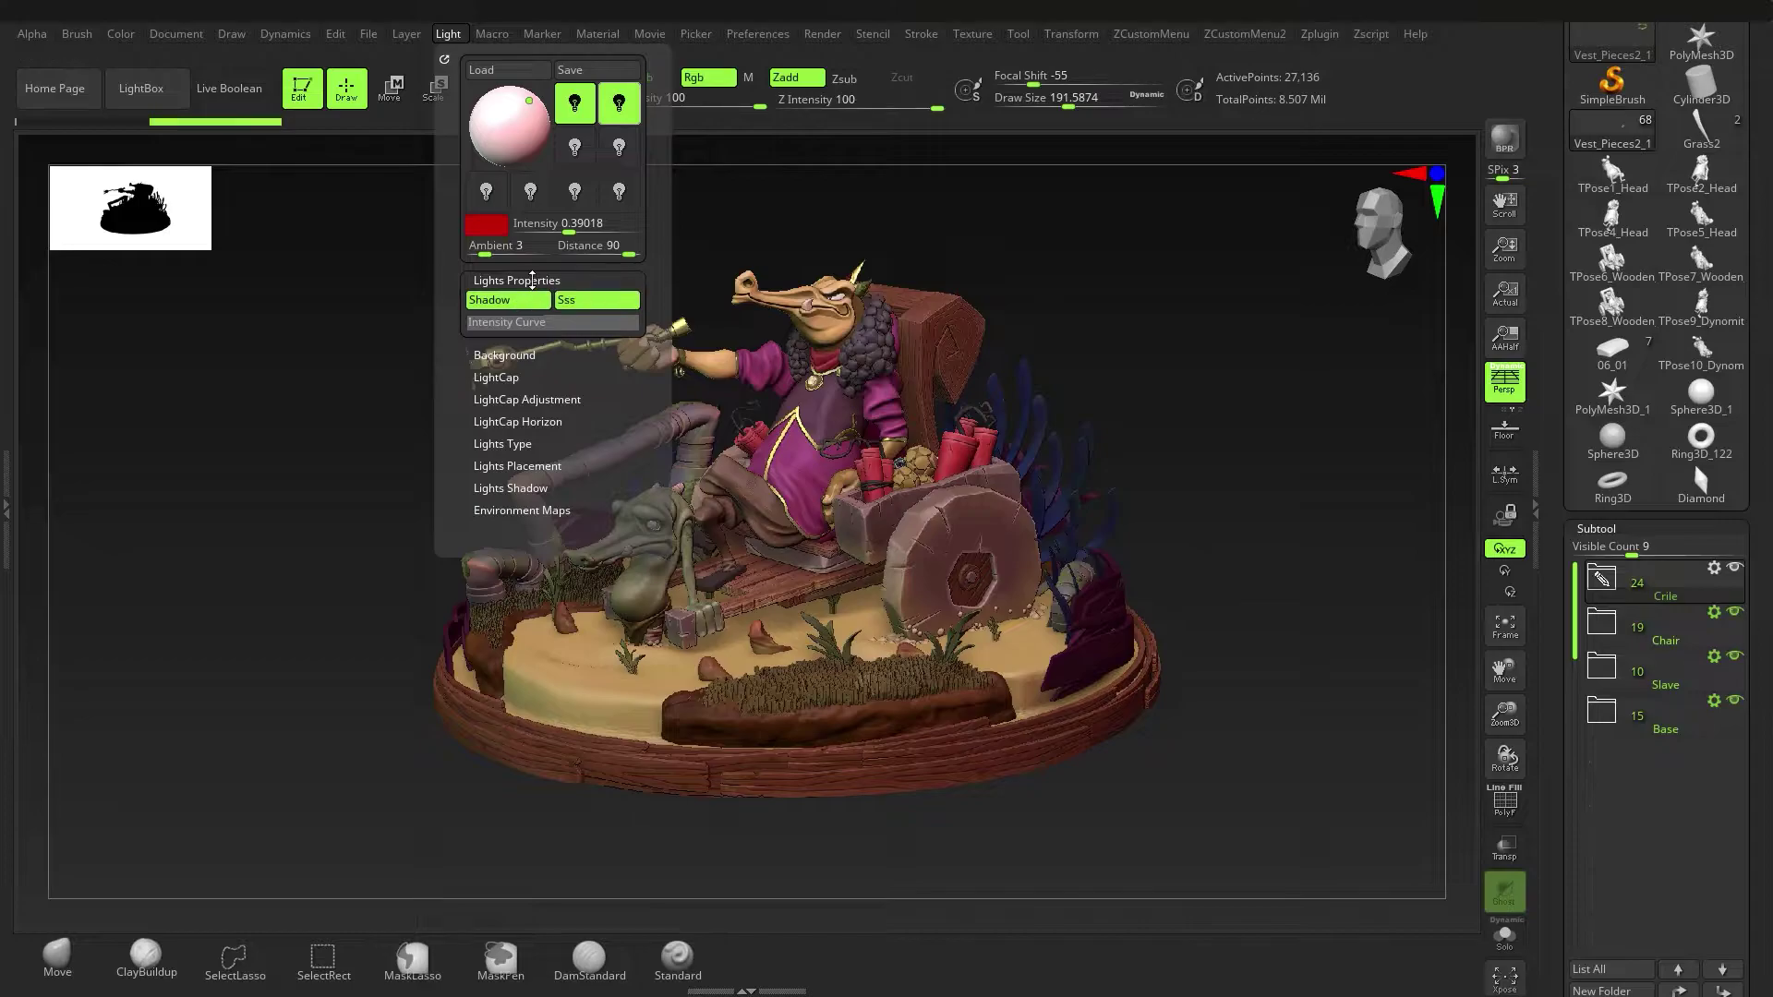
click(517, 280)
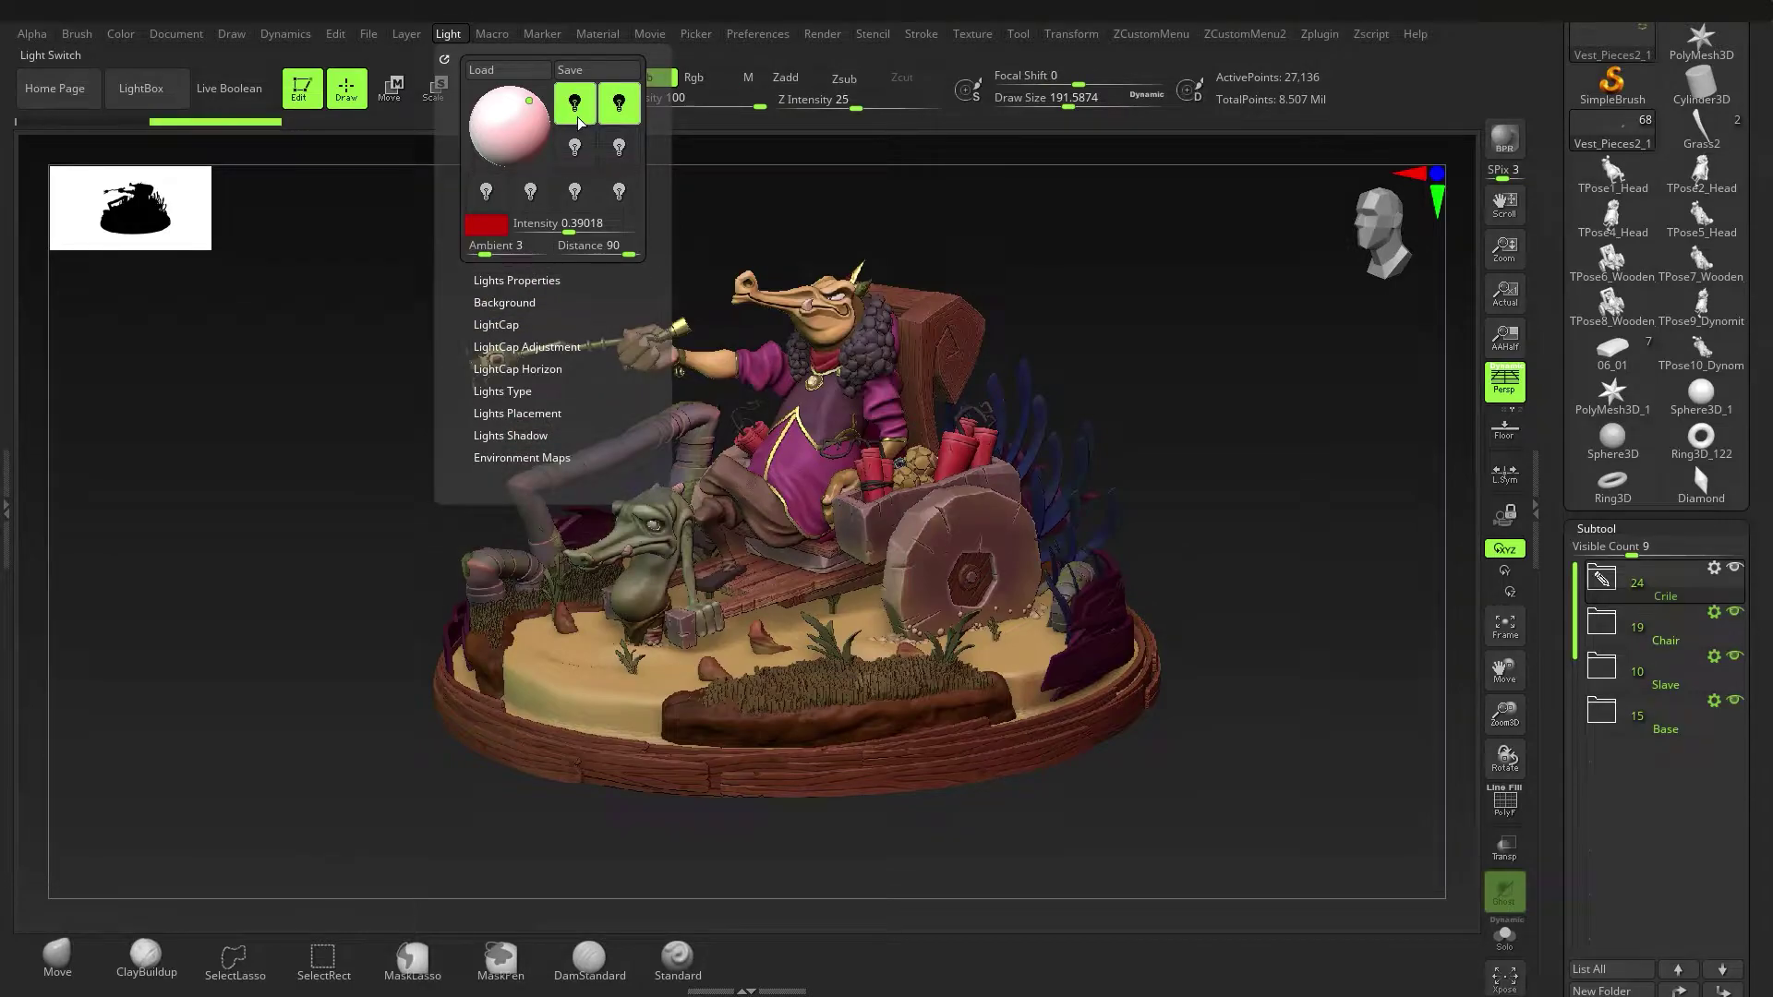
click(487, 225)
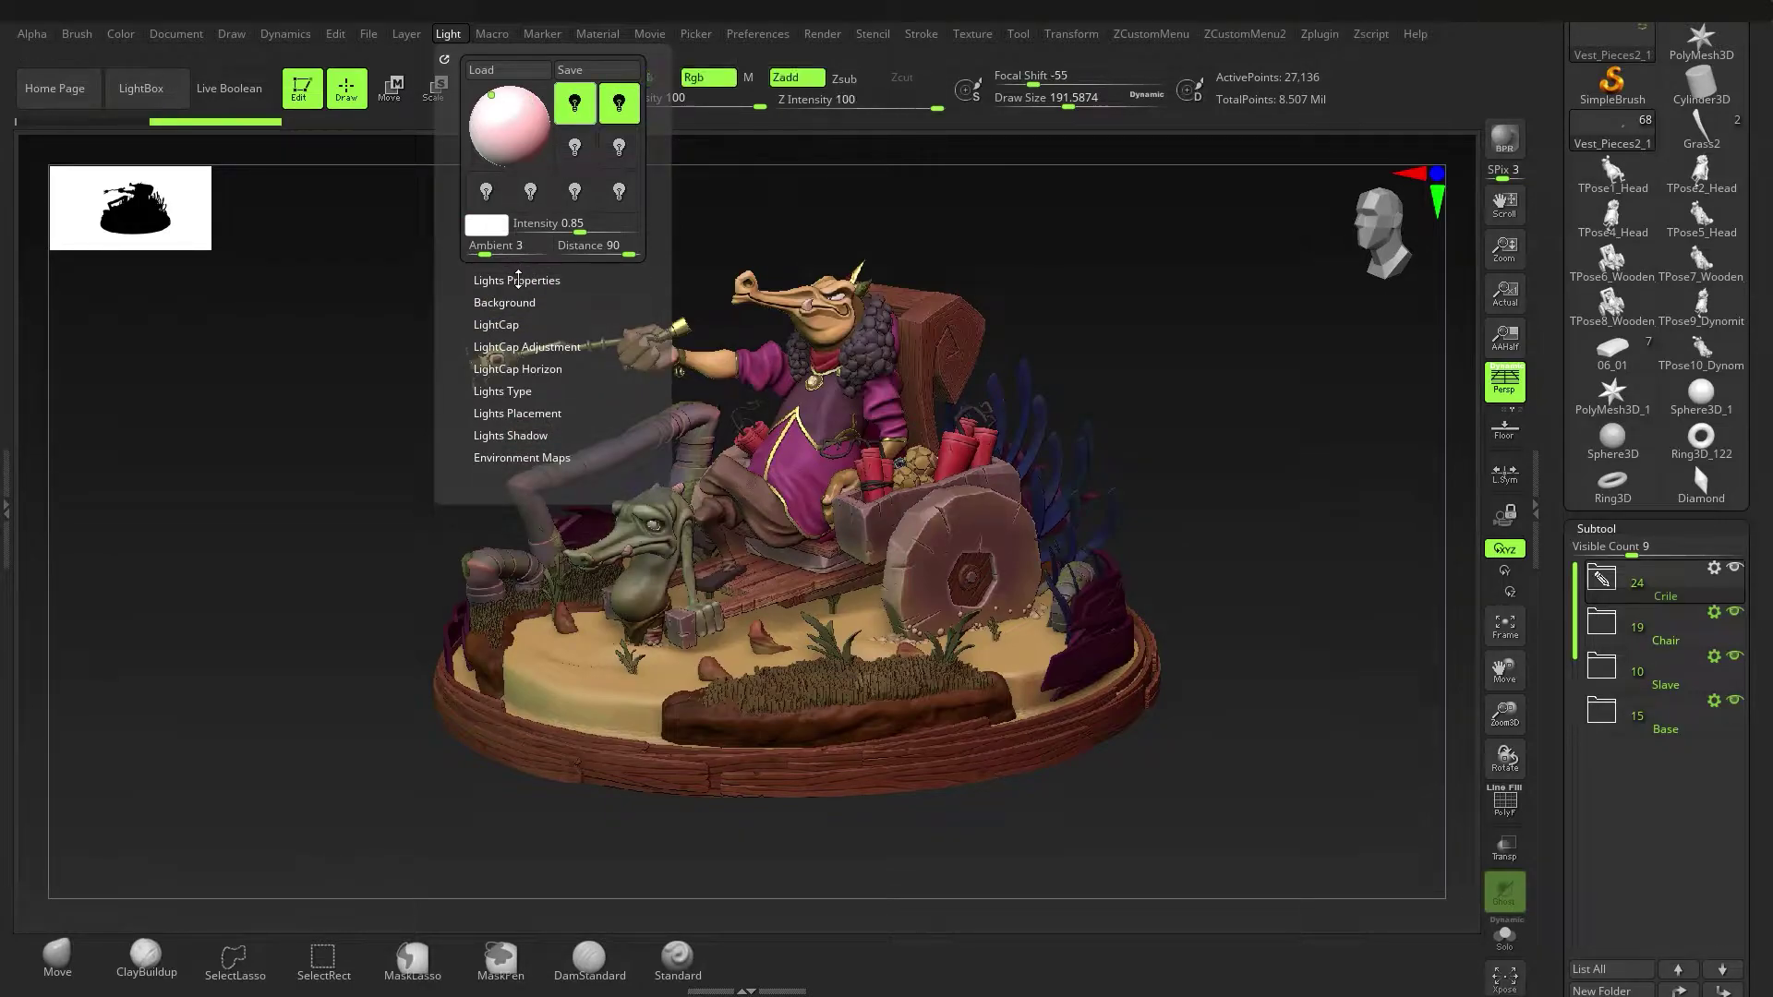
click(517, 281)
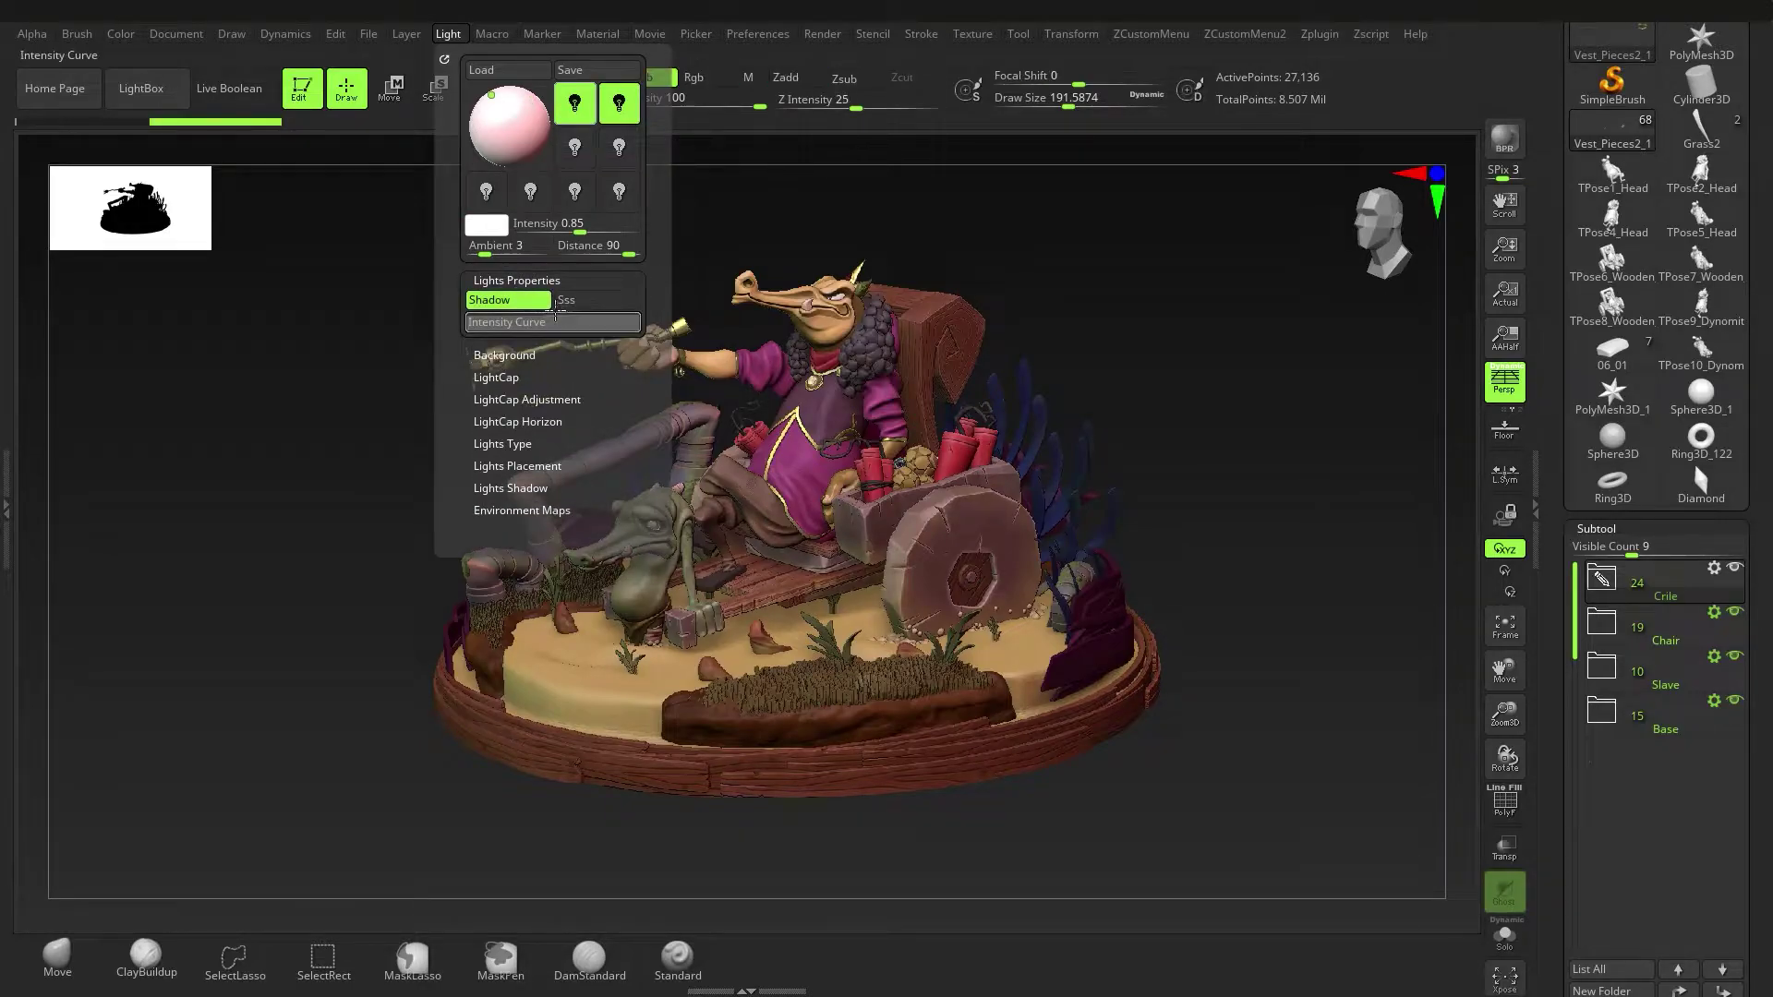
click(622, 109)
click(581, 301)
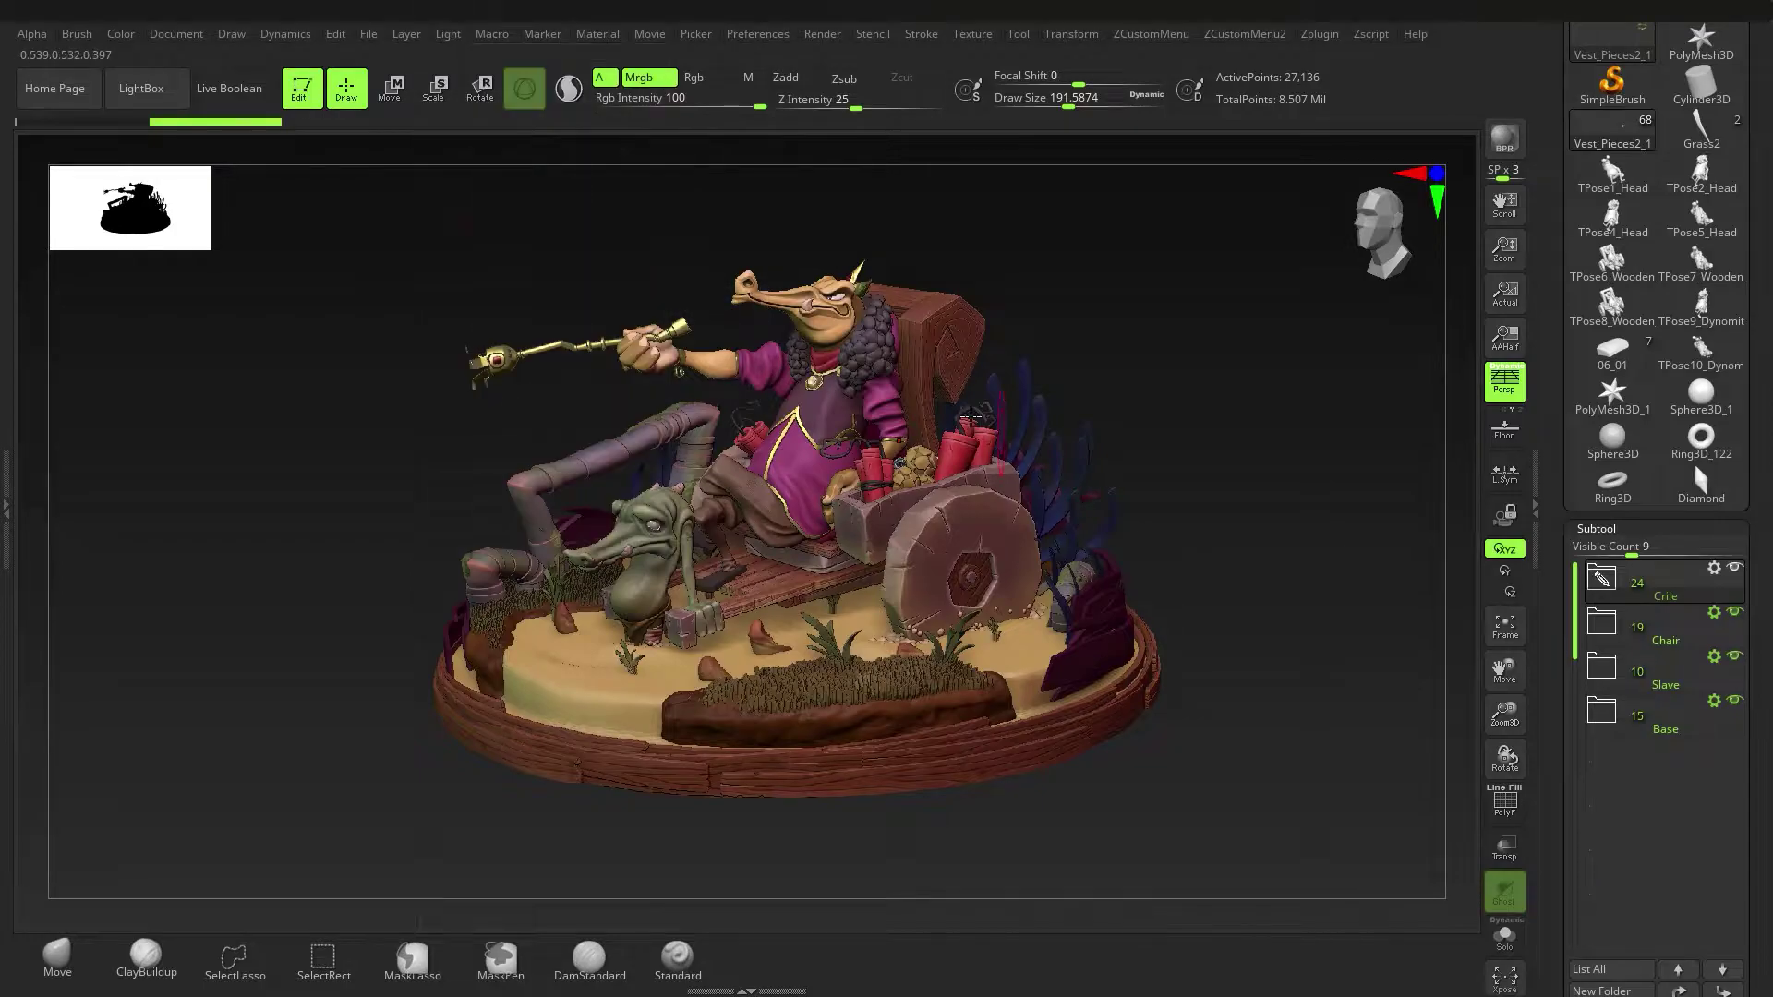
Switch off the red second light and make the first light the active one.
click(448, 34)
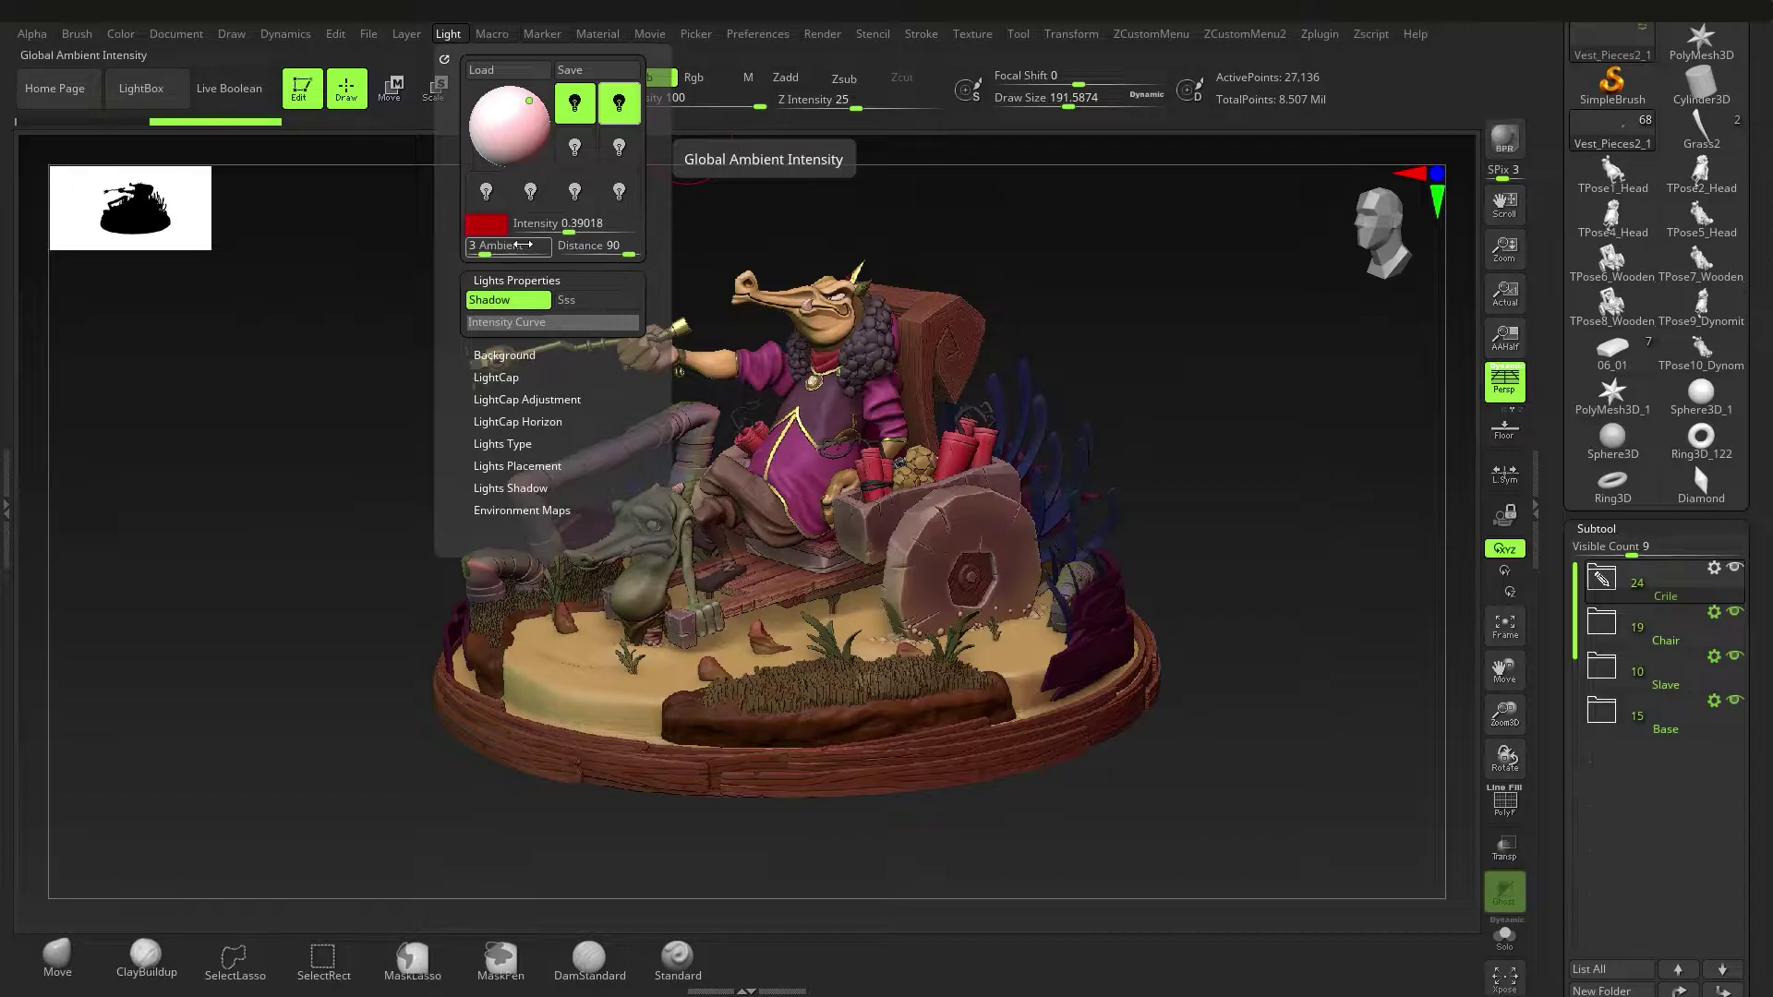
click(624, 112)
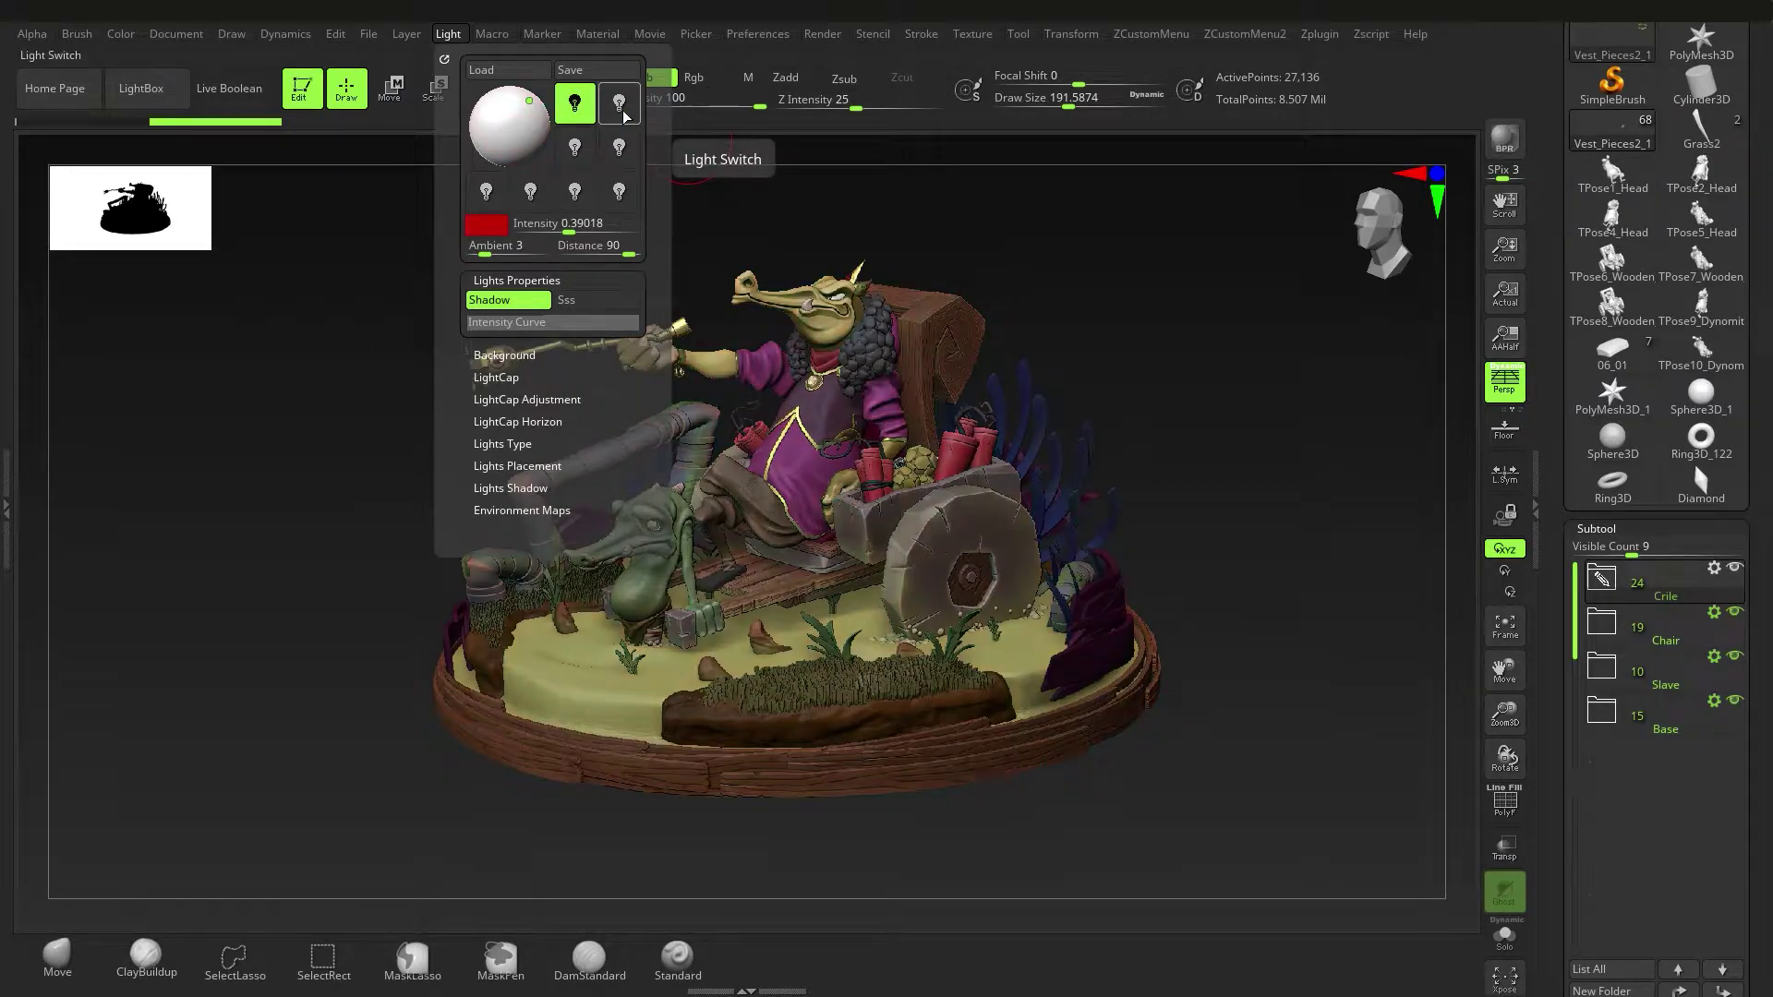
click(497, 98)
click(575, 103)
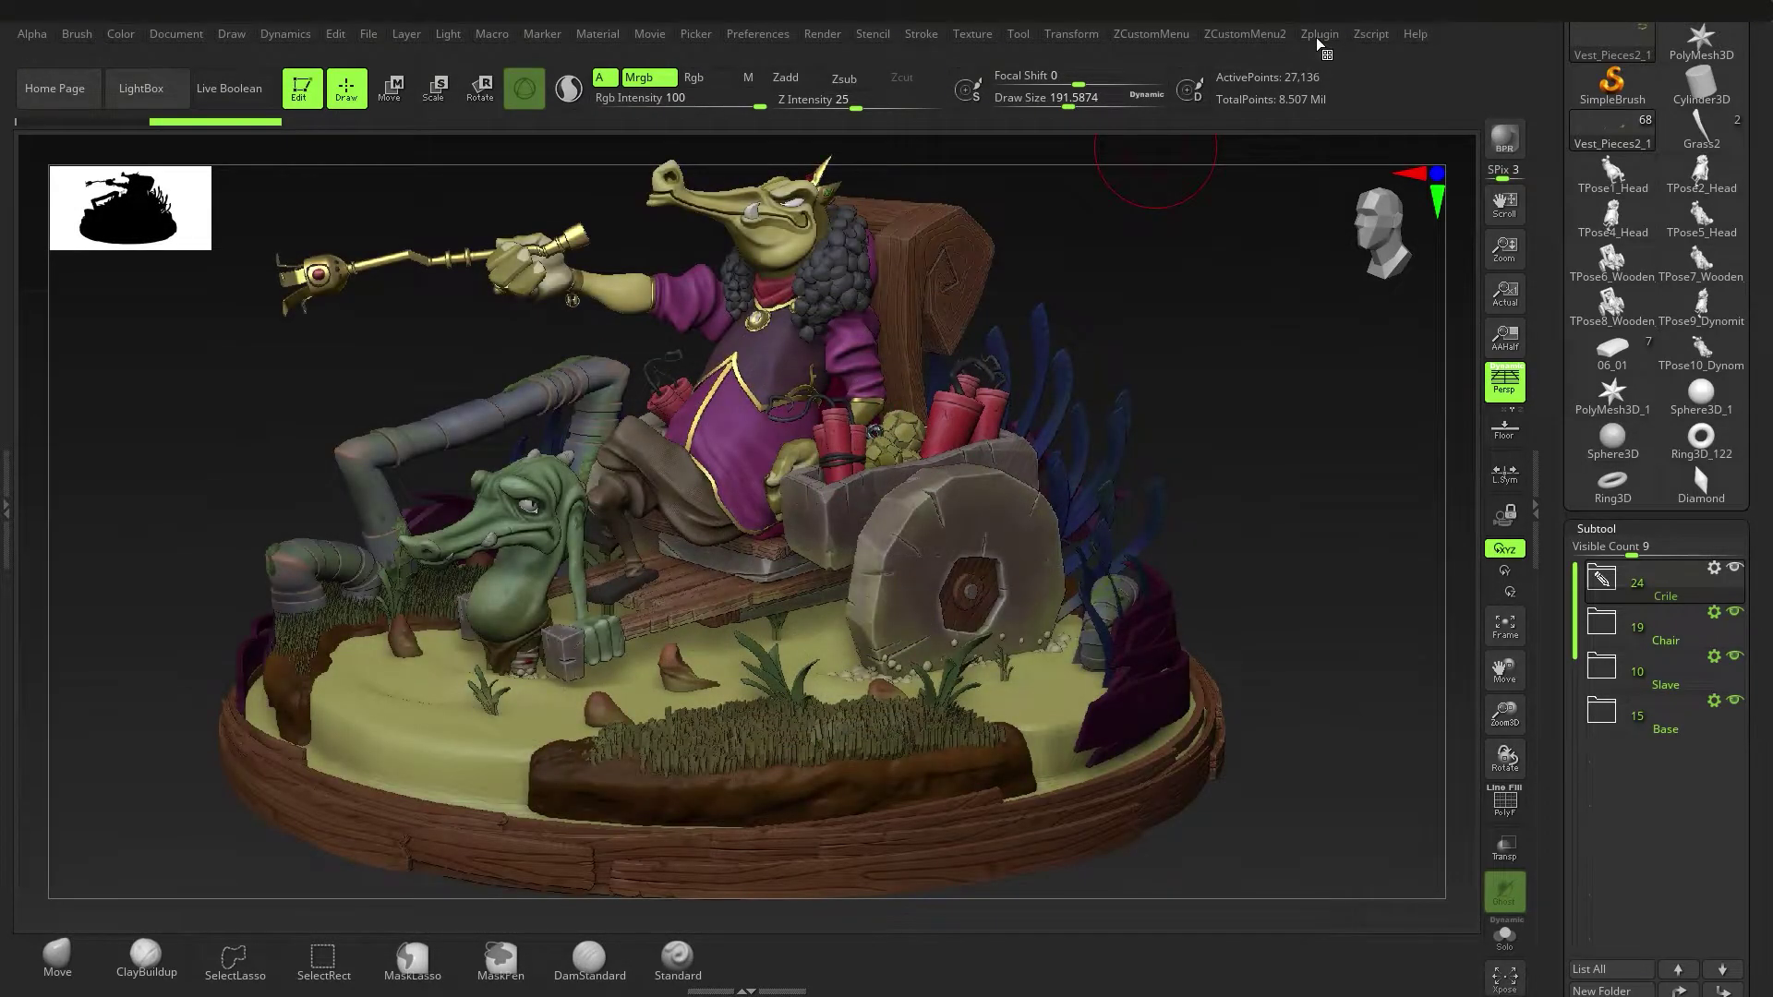
Send the render passes to Photoshop CC with the ZBrush To Photoshop plugin.
click(1319, 34)
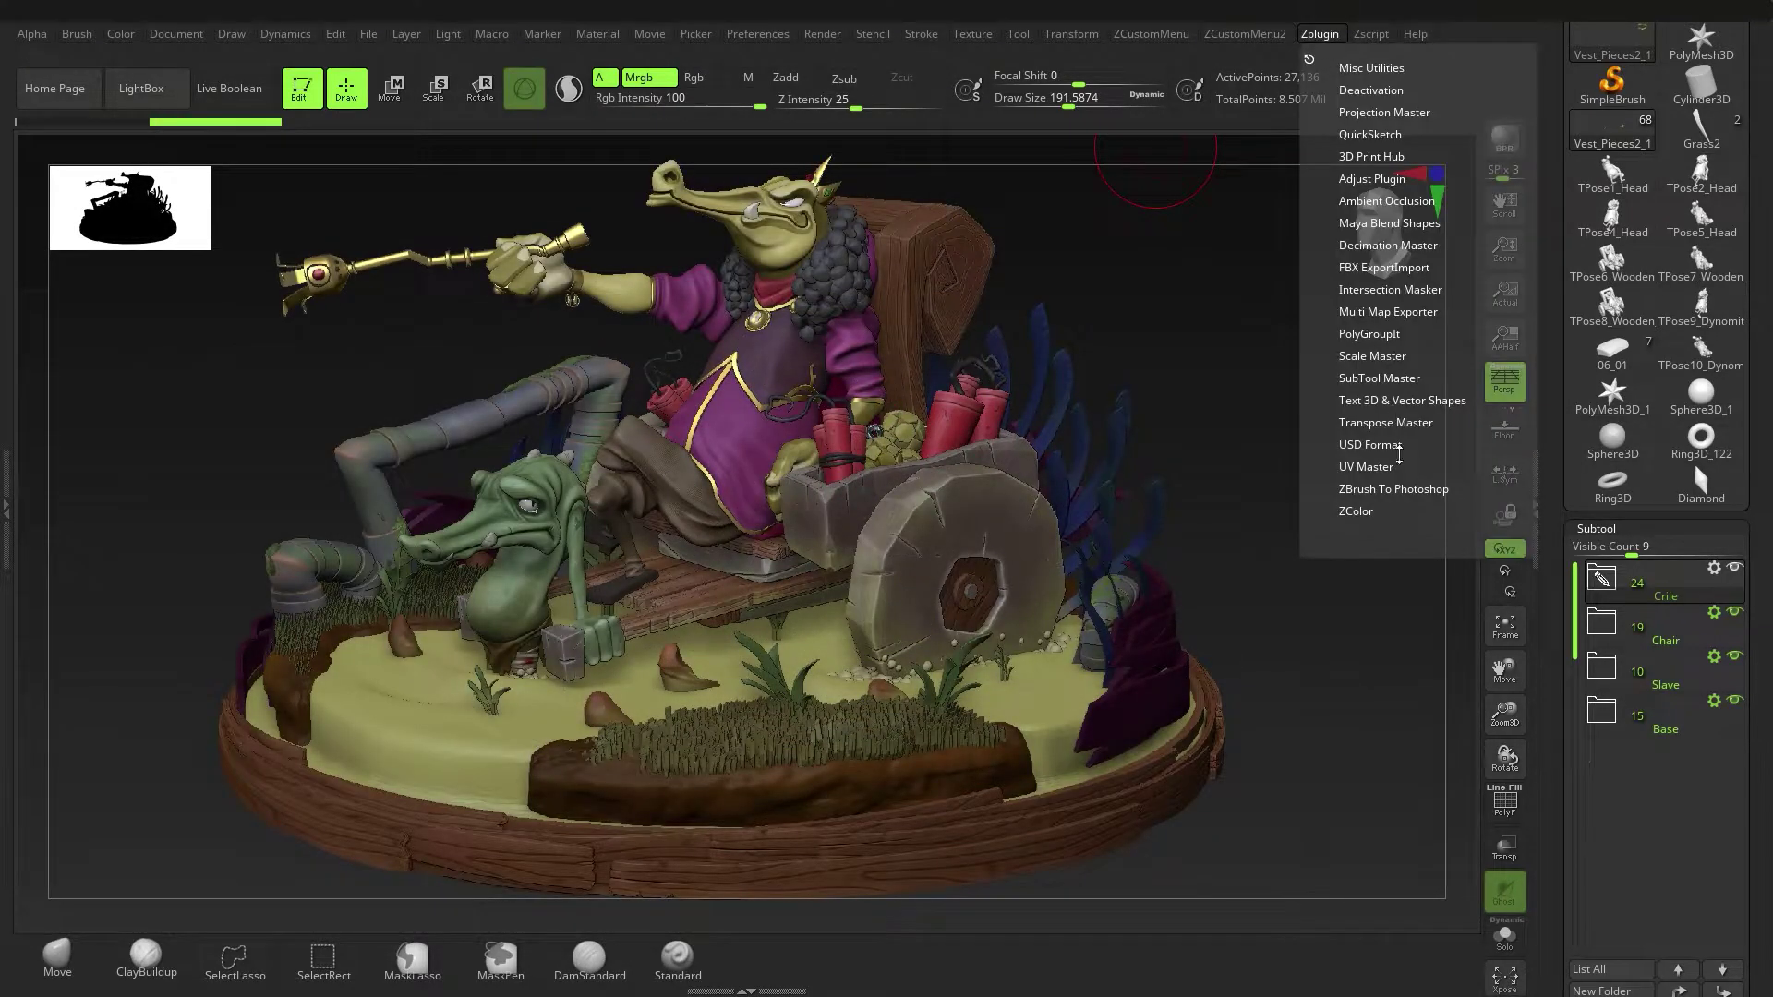
click(1393, 489)
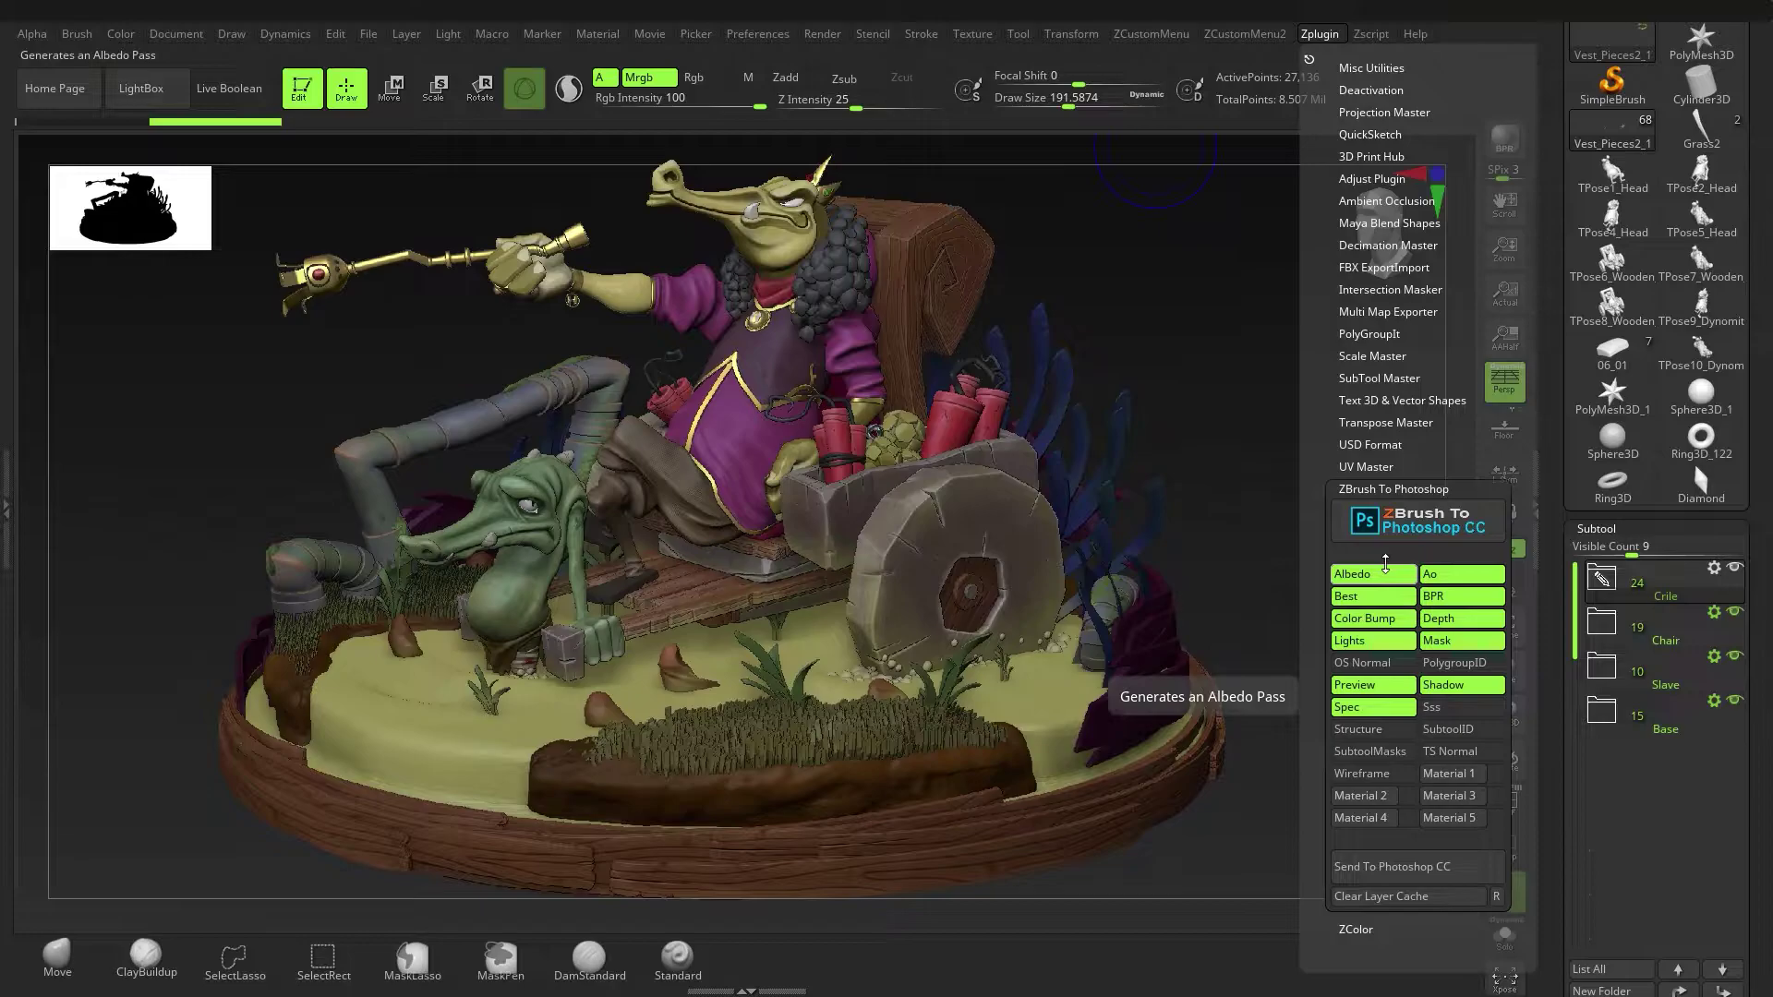
click(1426, 871)
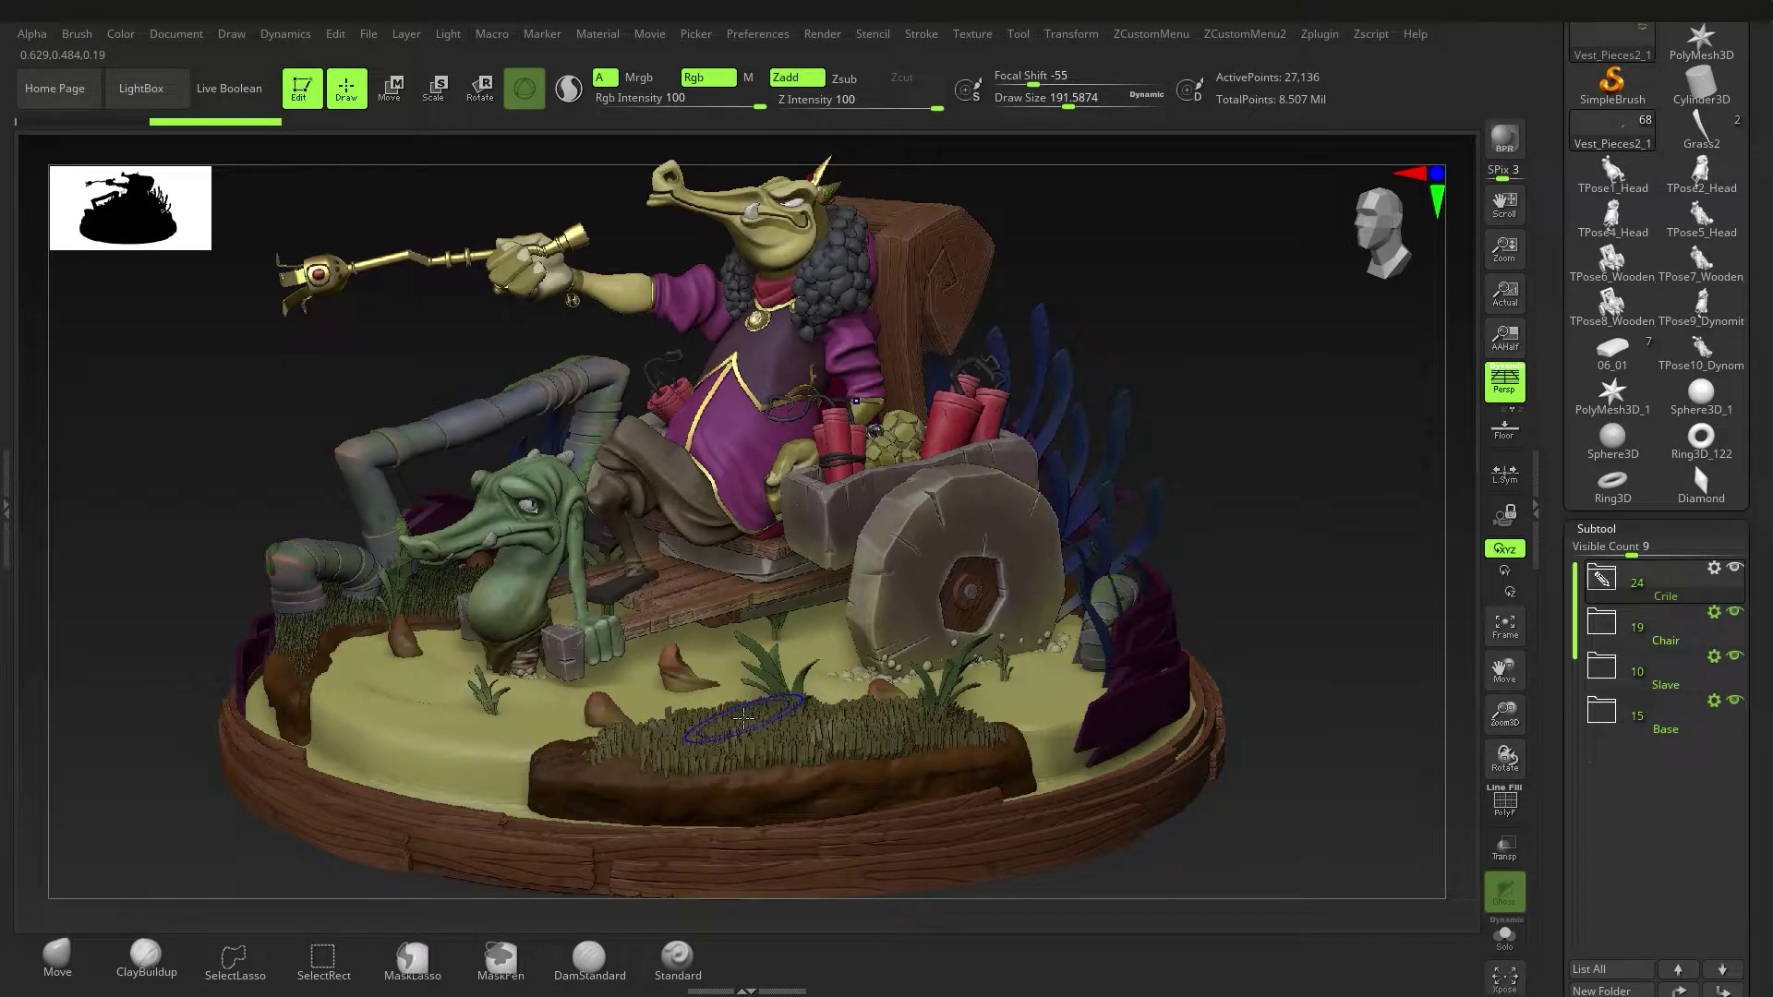
Render the diorama with BPR.
key(shift+r)
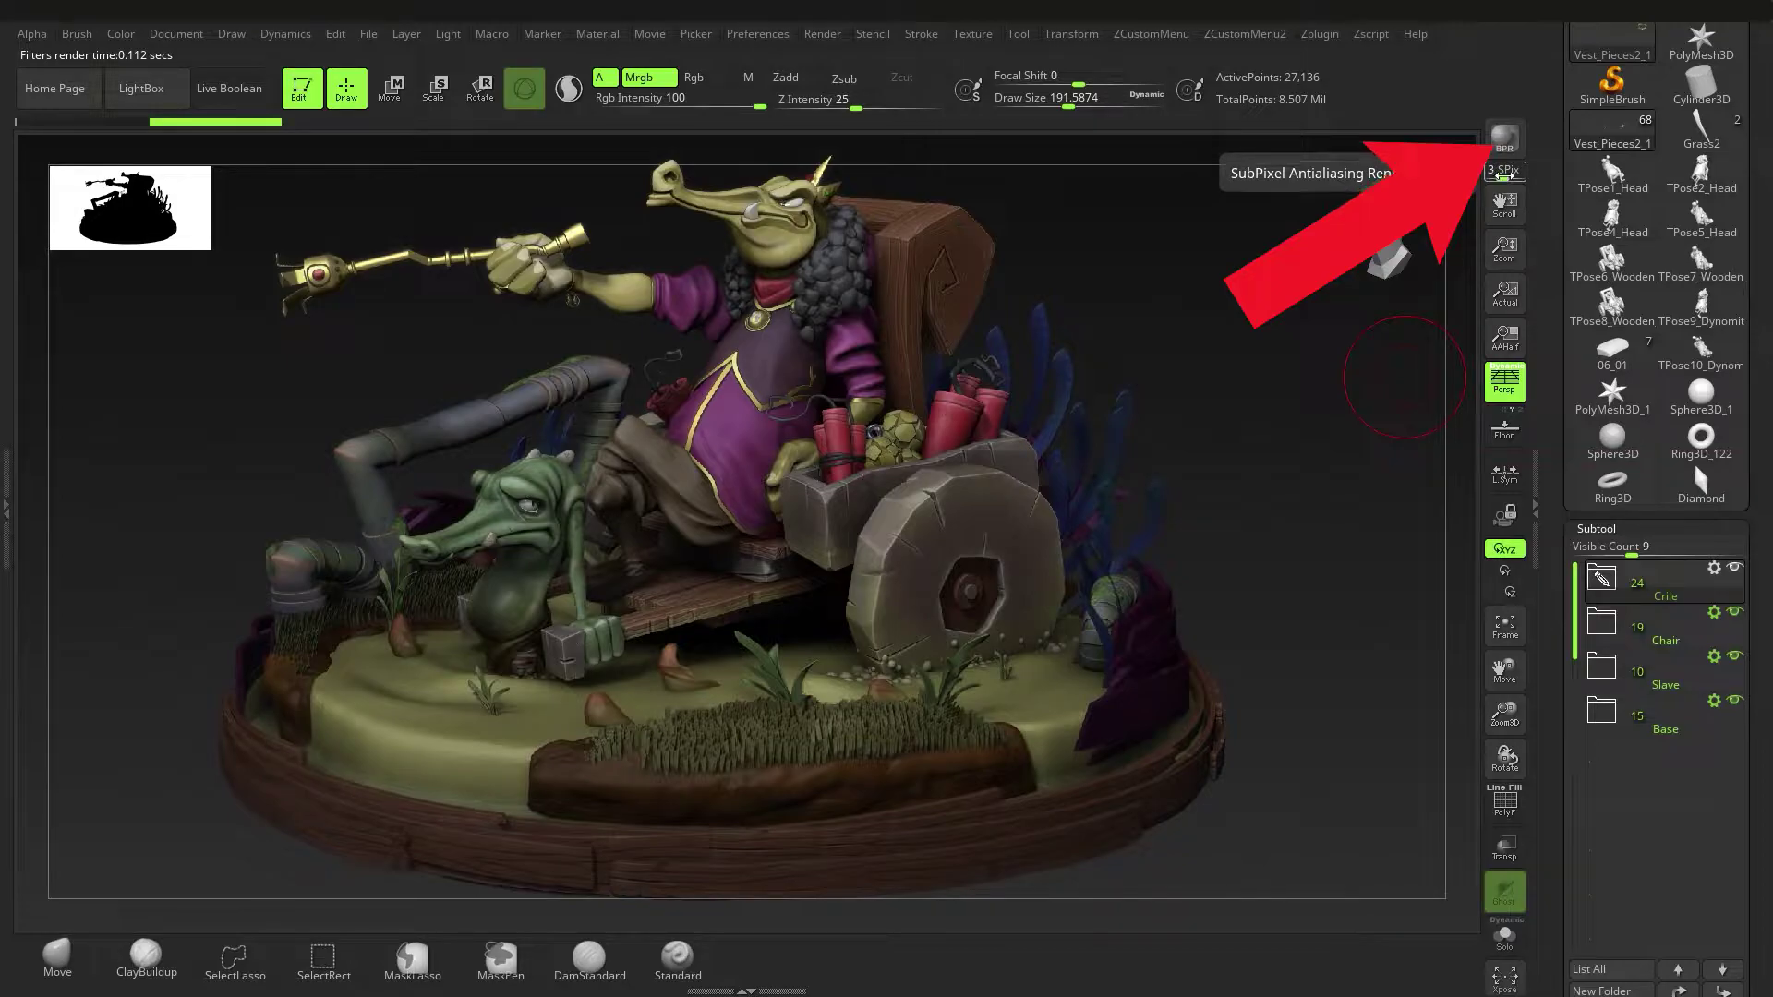
key(ctrl)
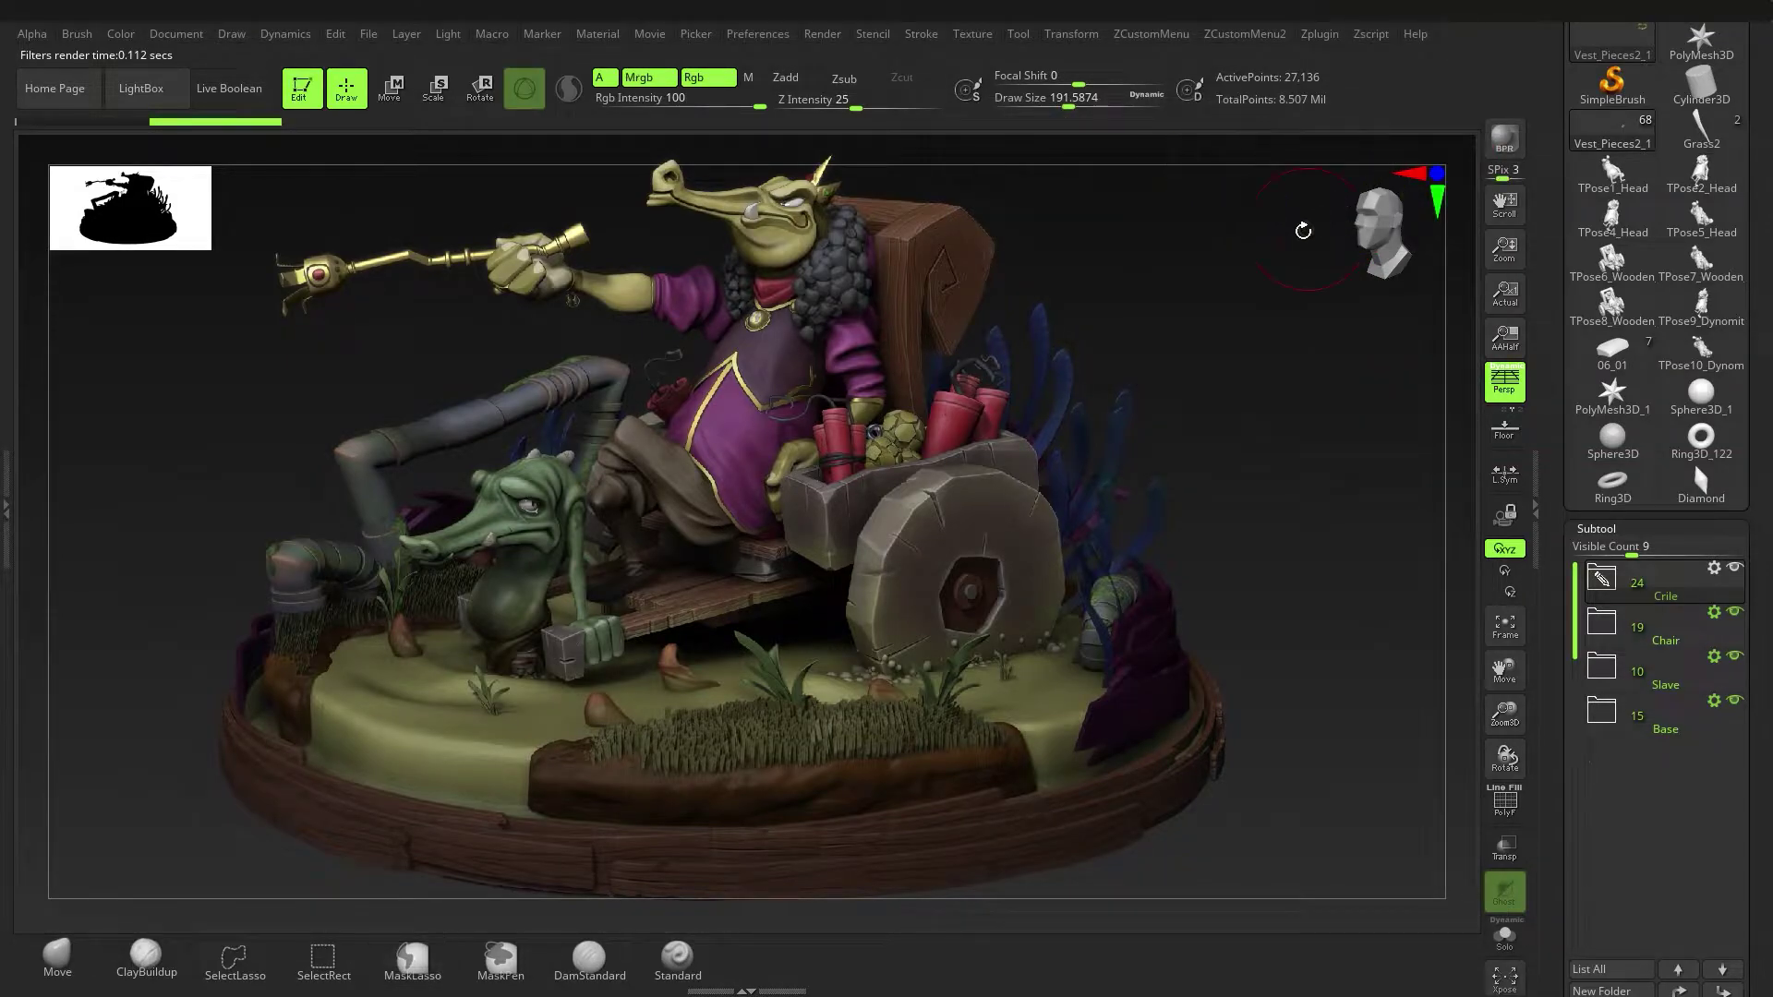
Open the empty side tray and dock the Light and Render palettes in it, with the Light palette collapsed.
click(8, 508)
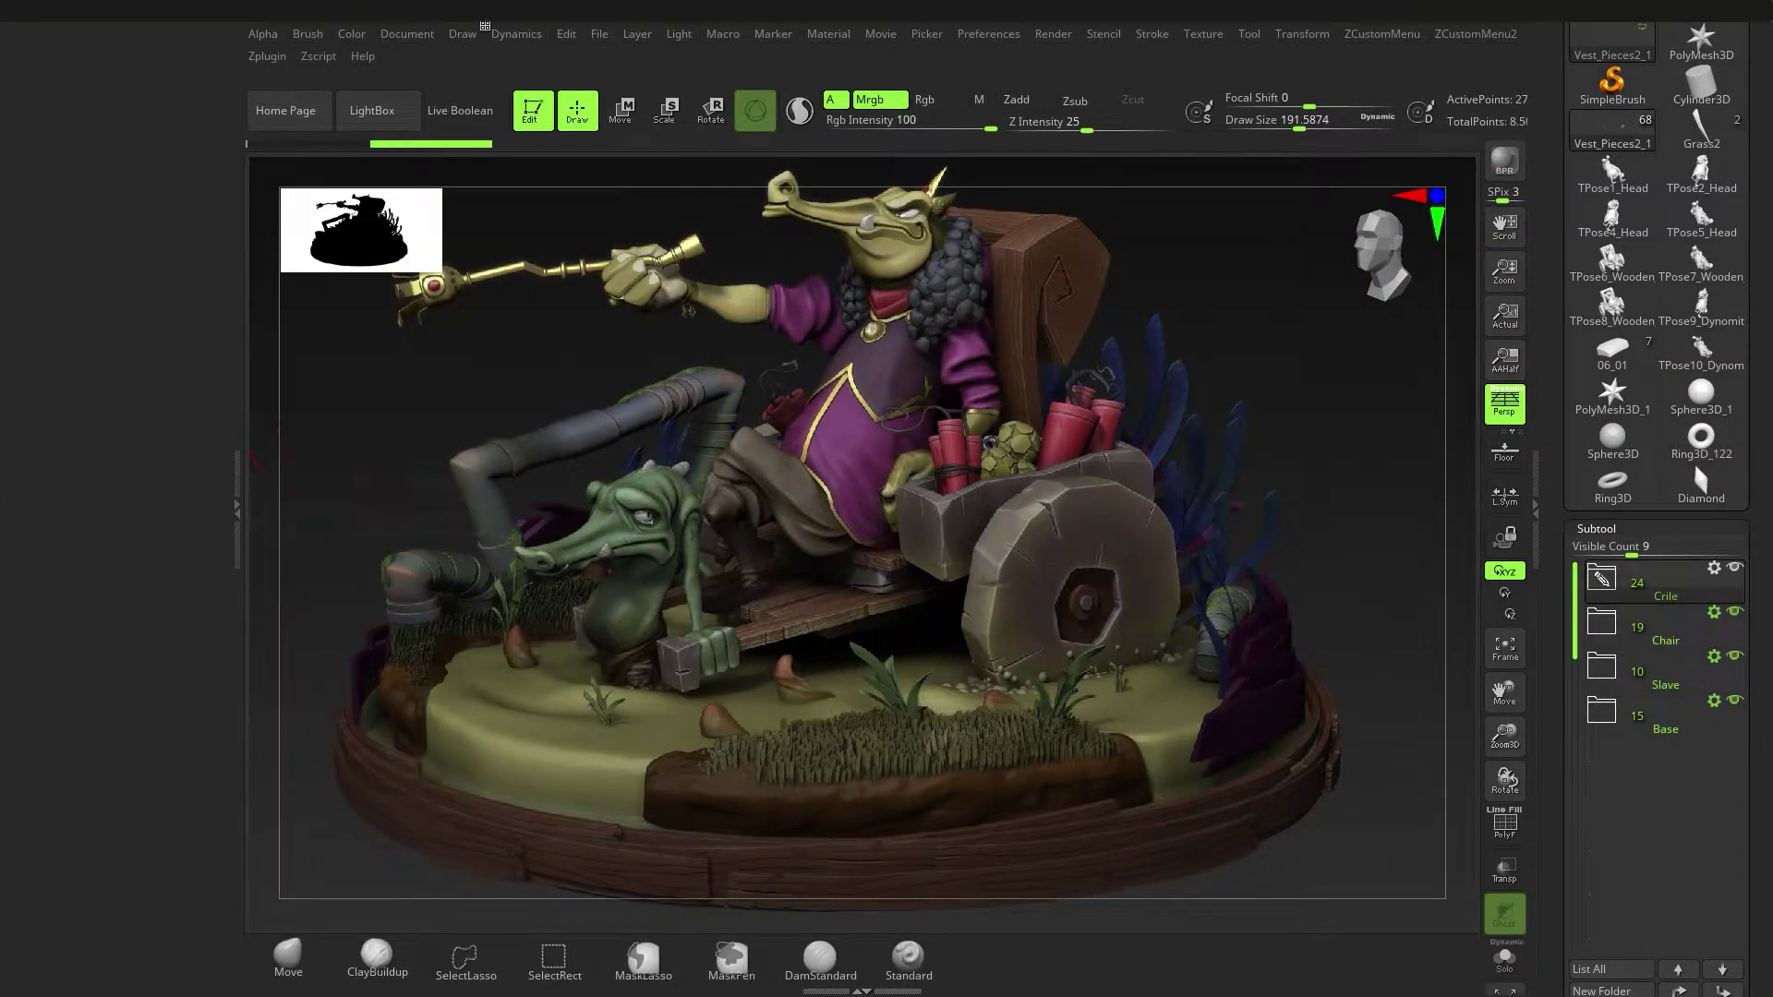
click(679, 37)
drag(73, 97, 74, 82)
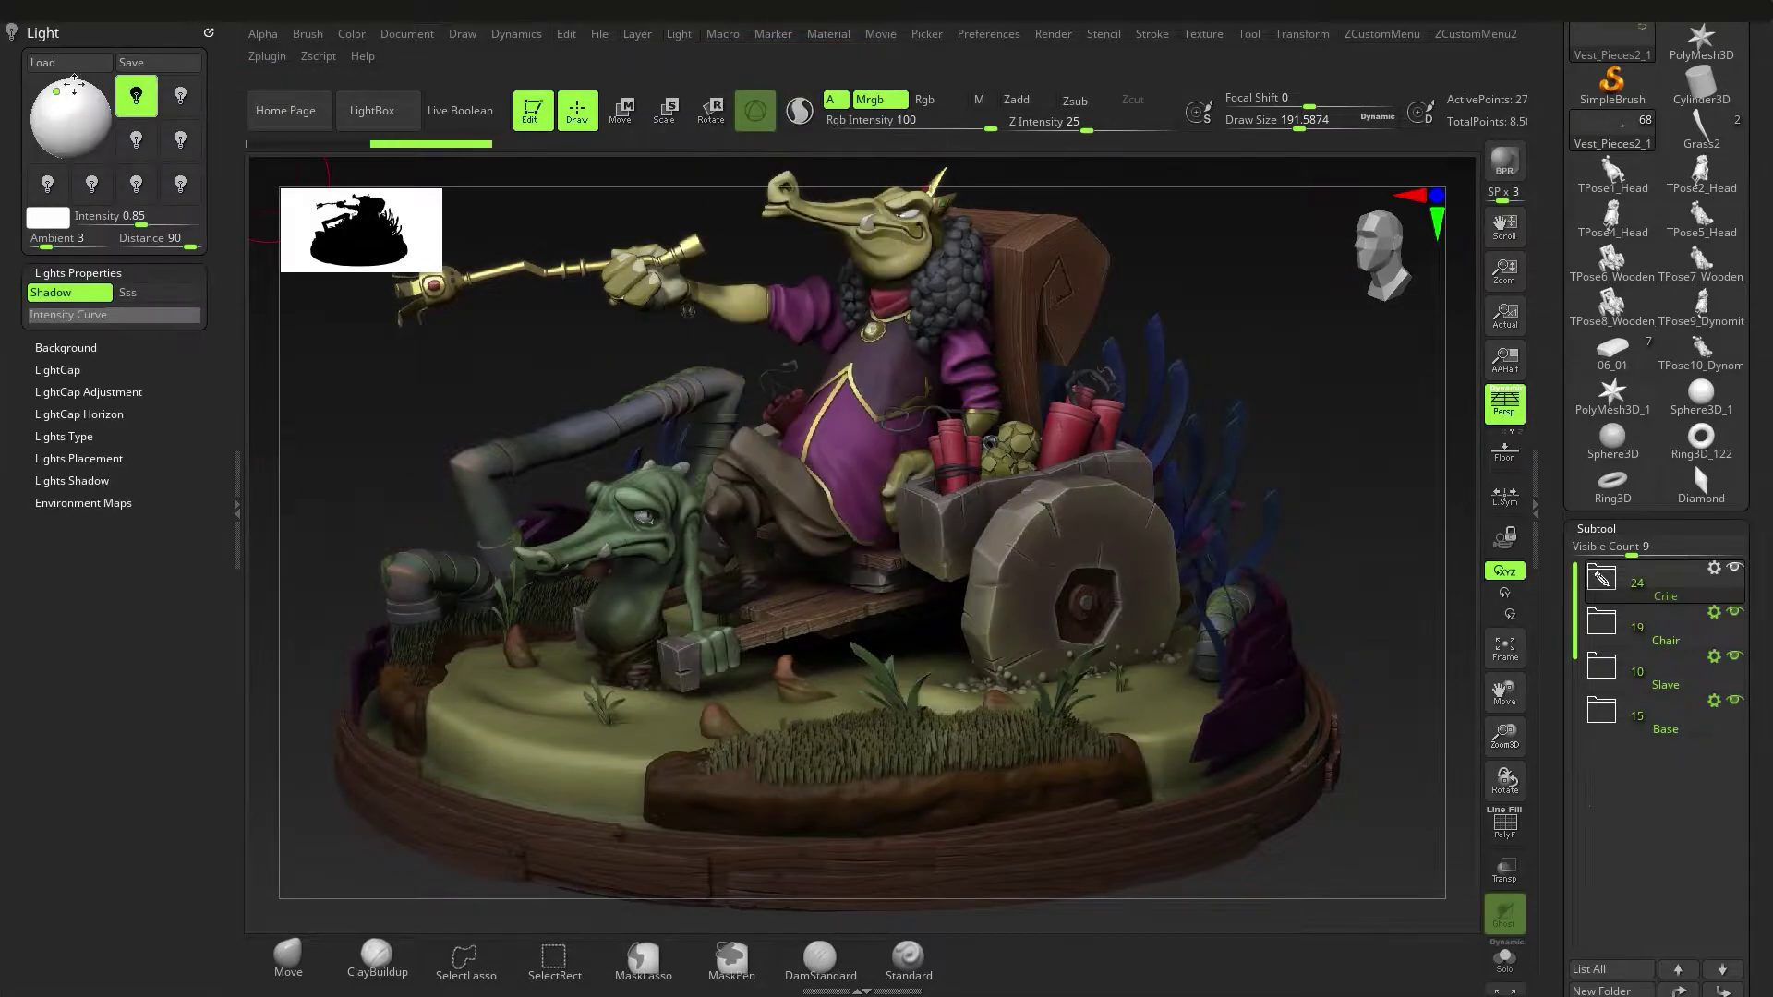
click(43, 33)
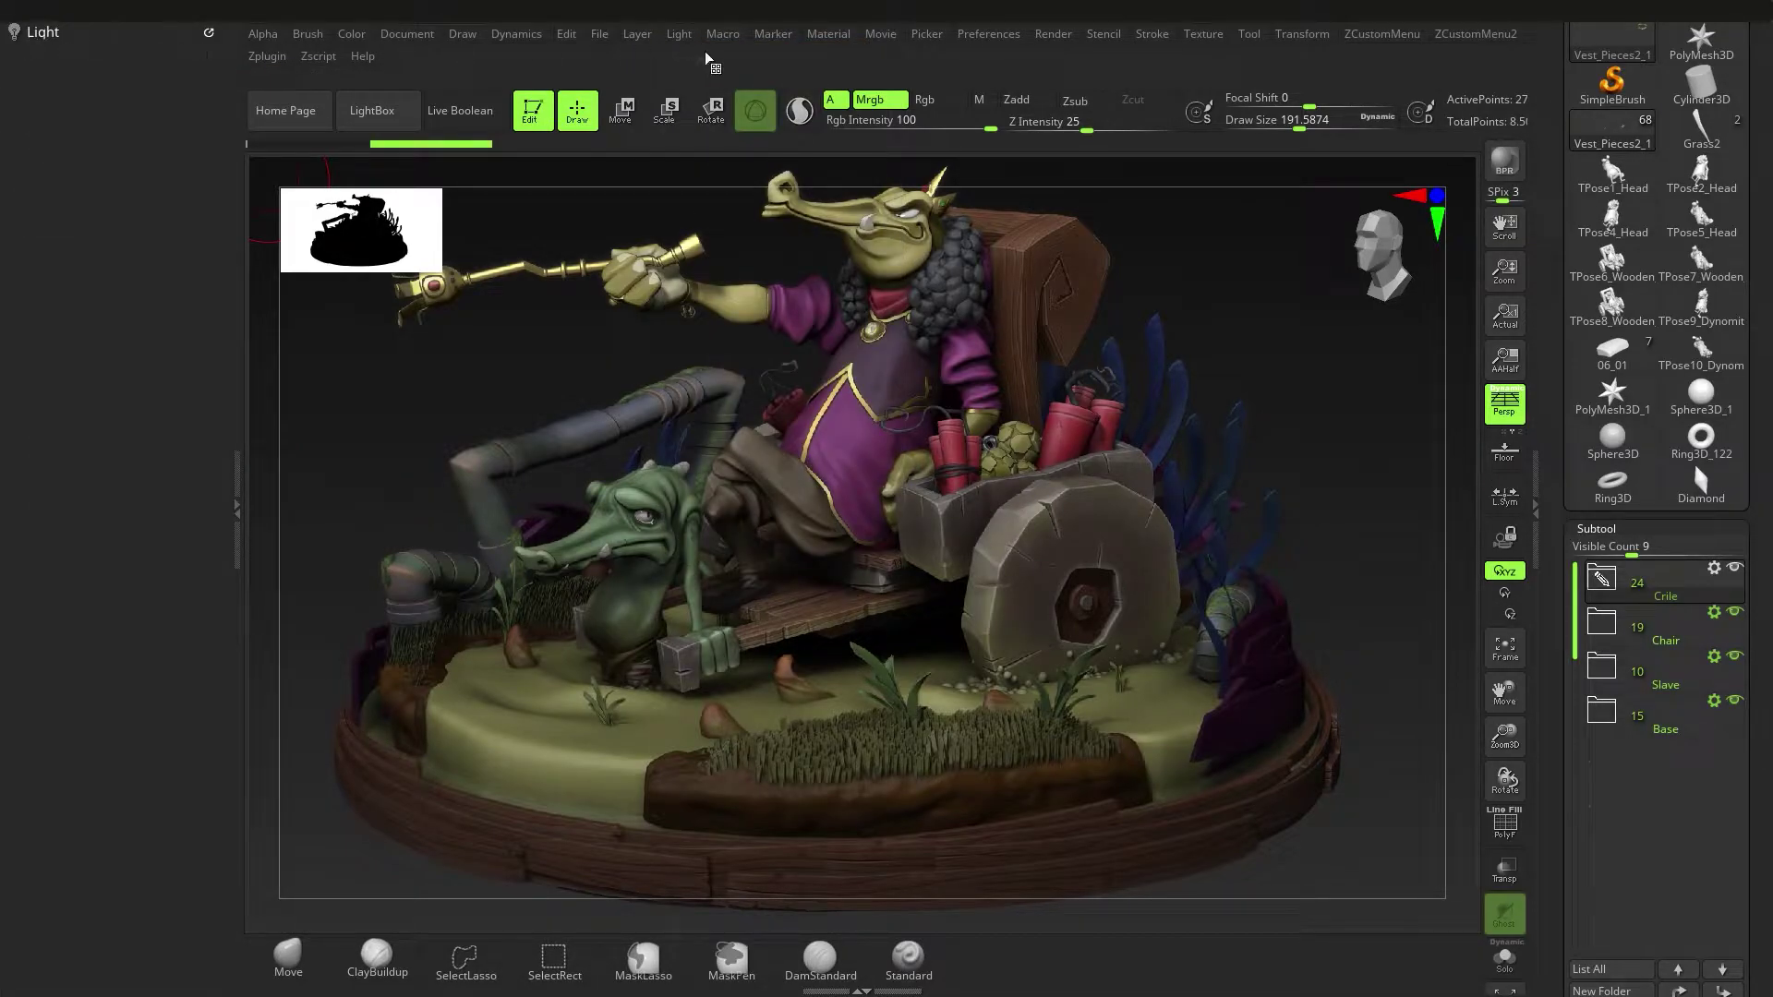
click(1053, 34)
drag(1042, 59, 145, 143)
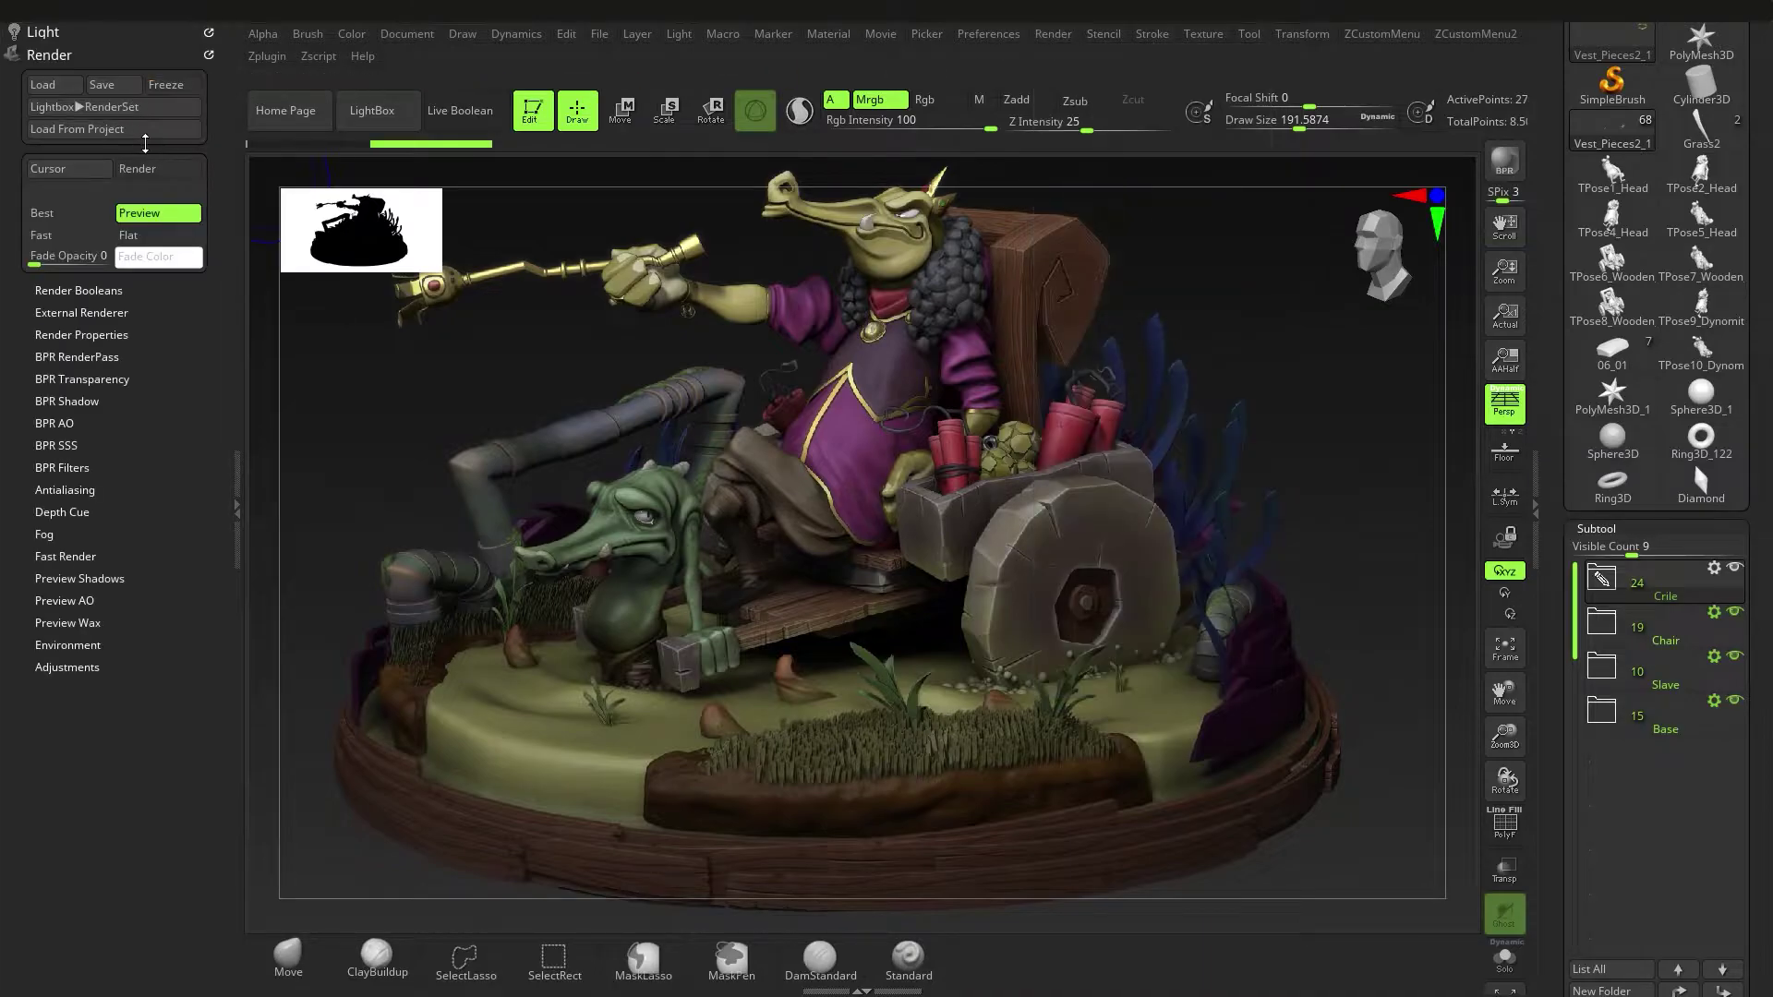
Expand the BPR render pass settings and preview a JPEG export of the document as ZBrush Document.jpg without completing it.
click(92, 357)
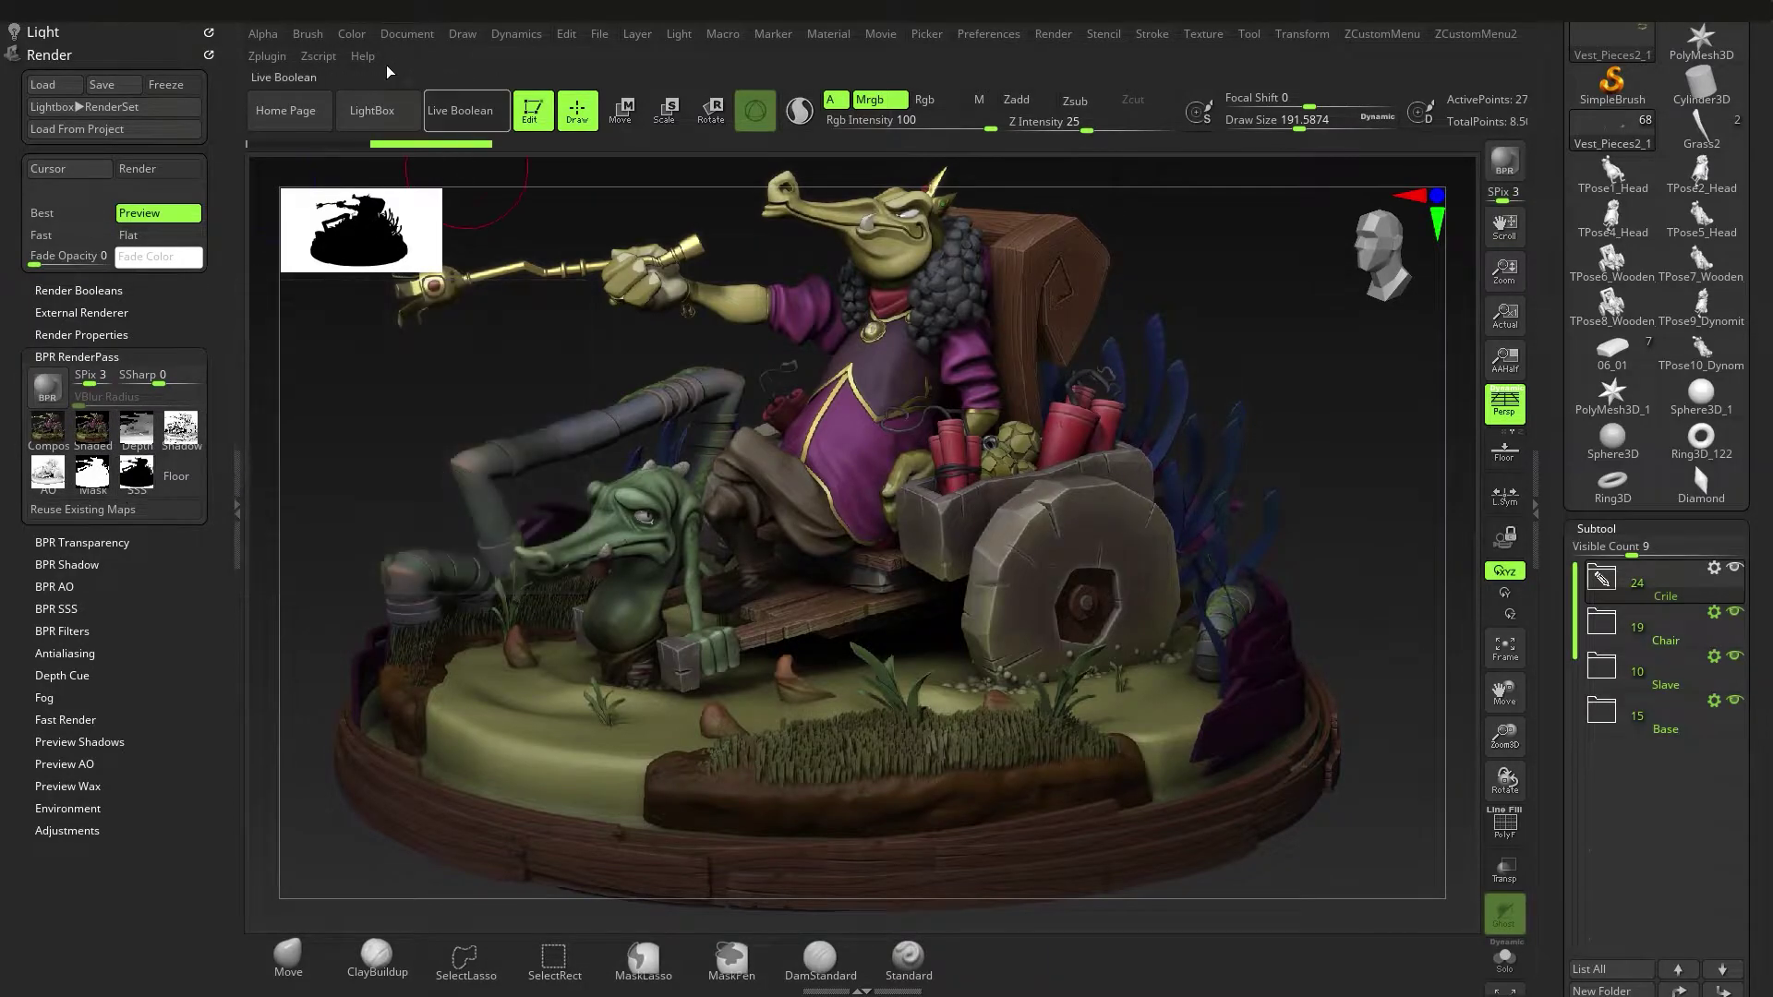
click(408, 31)
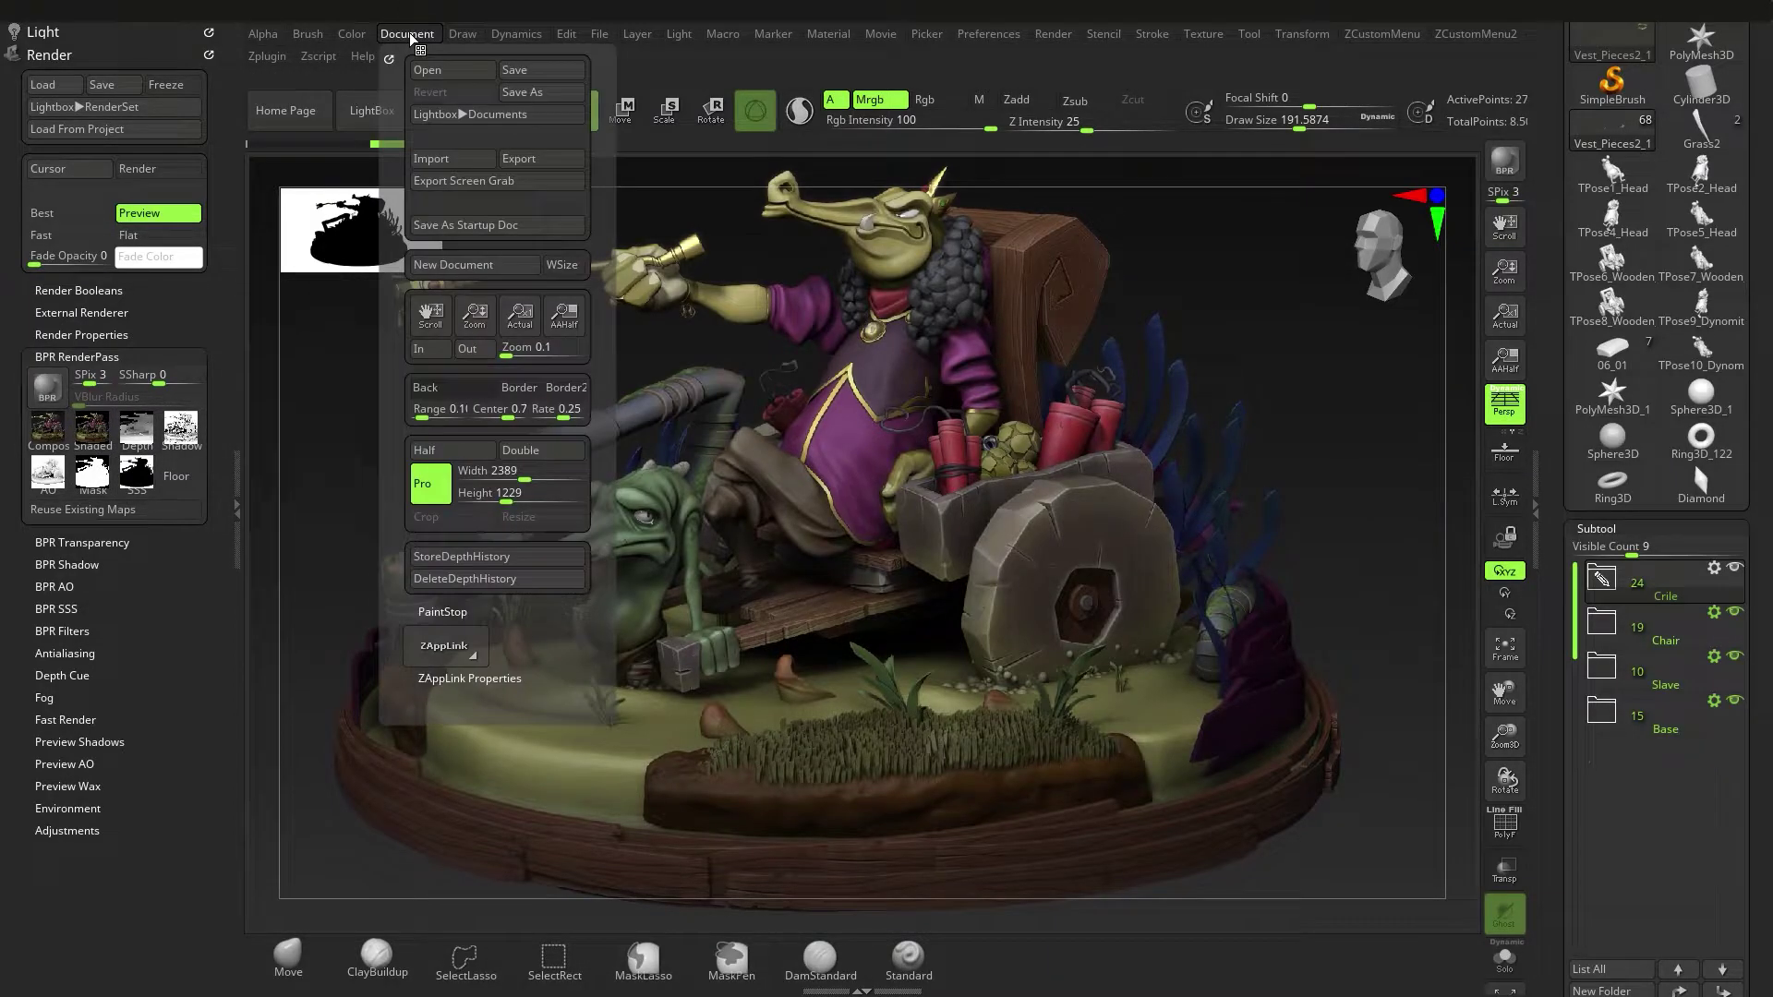
click(523, 160)
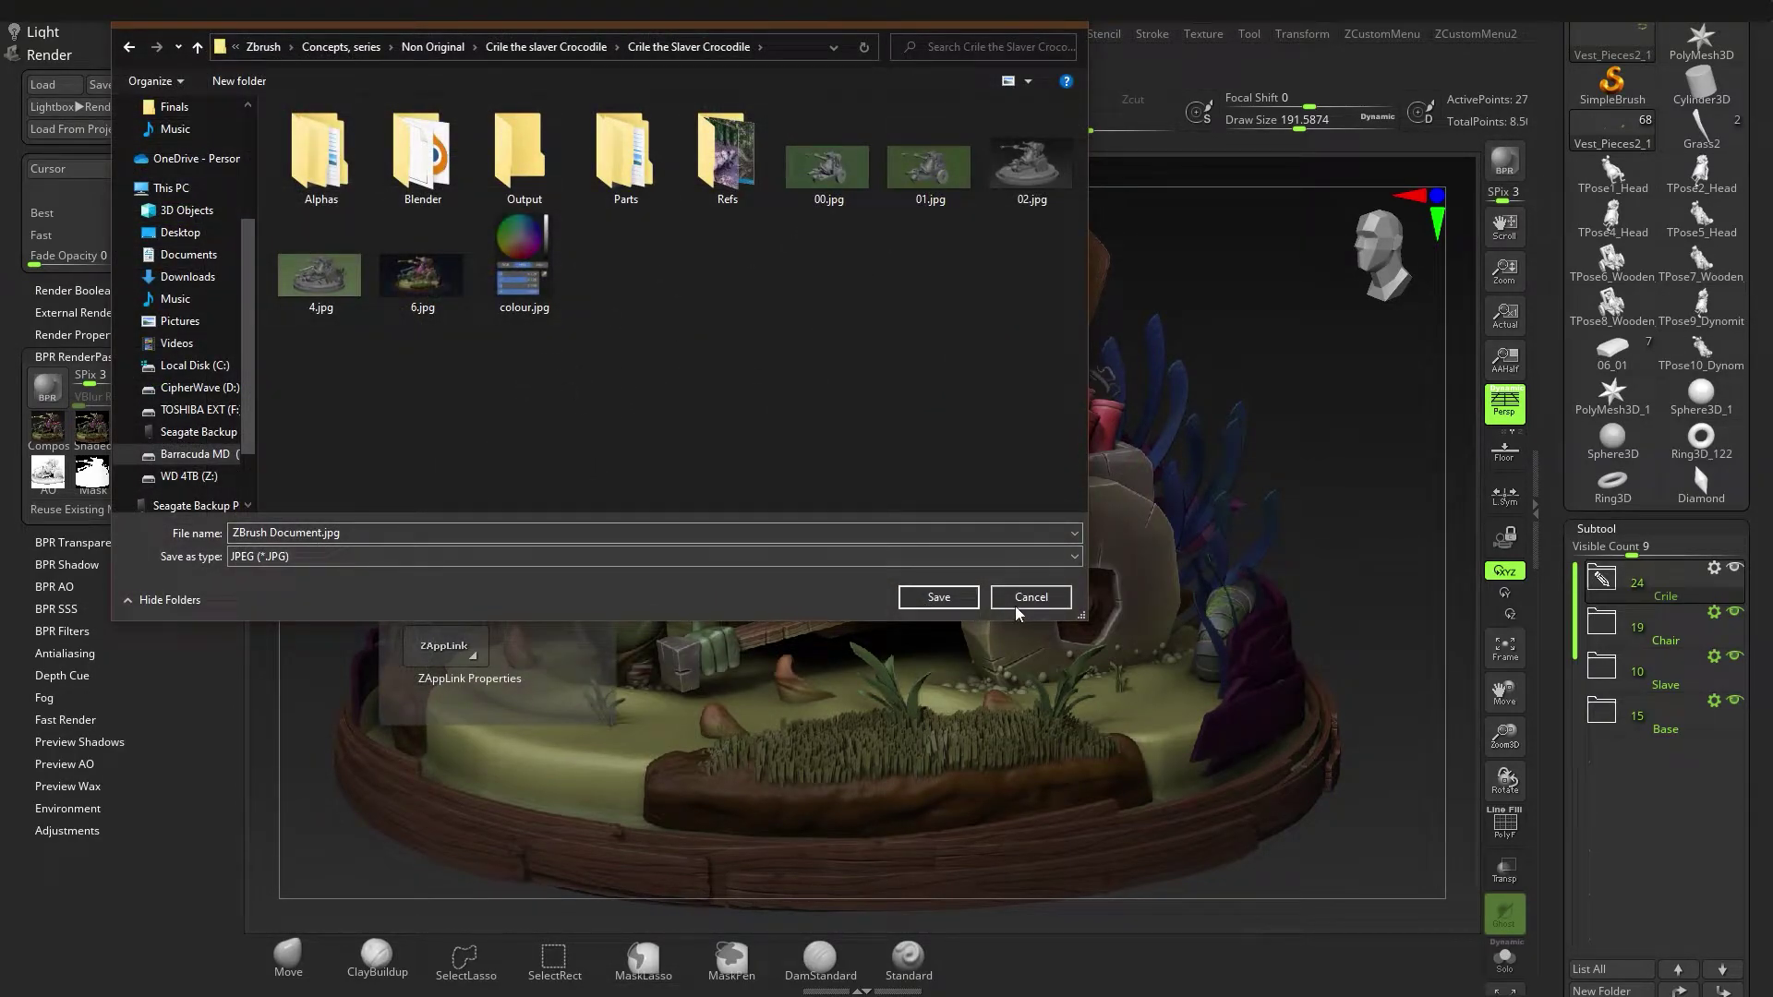
click(938, 597)
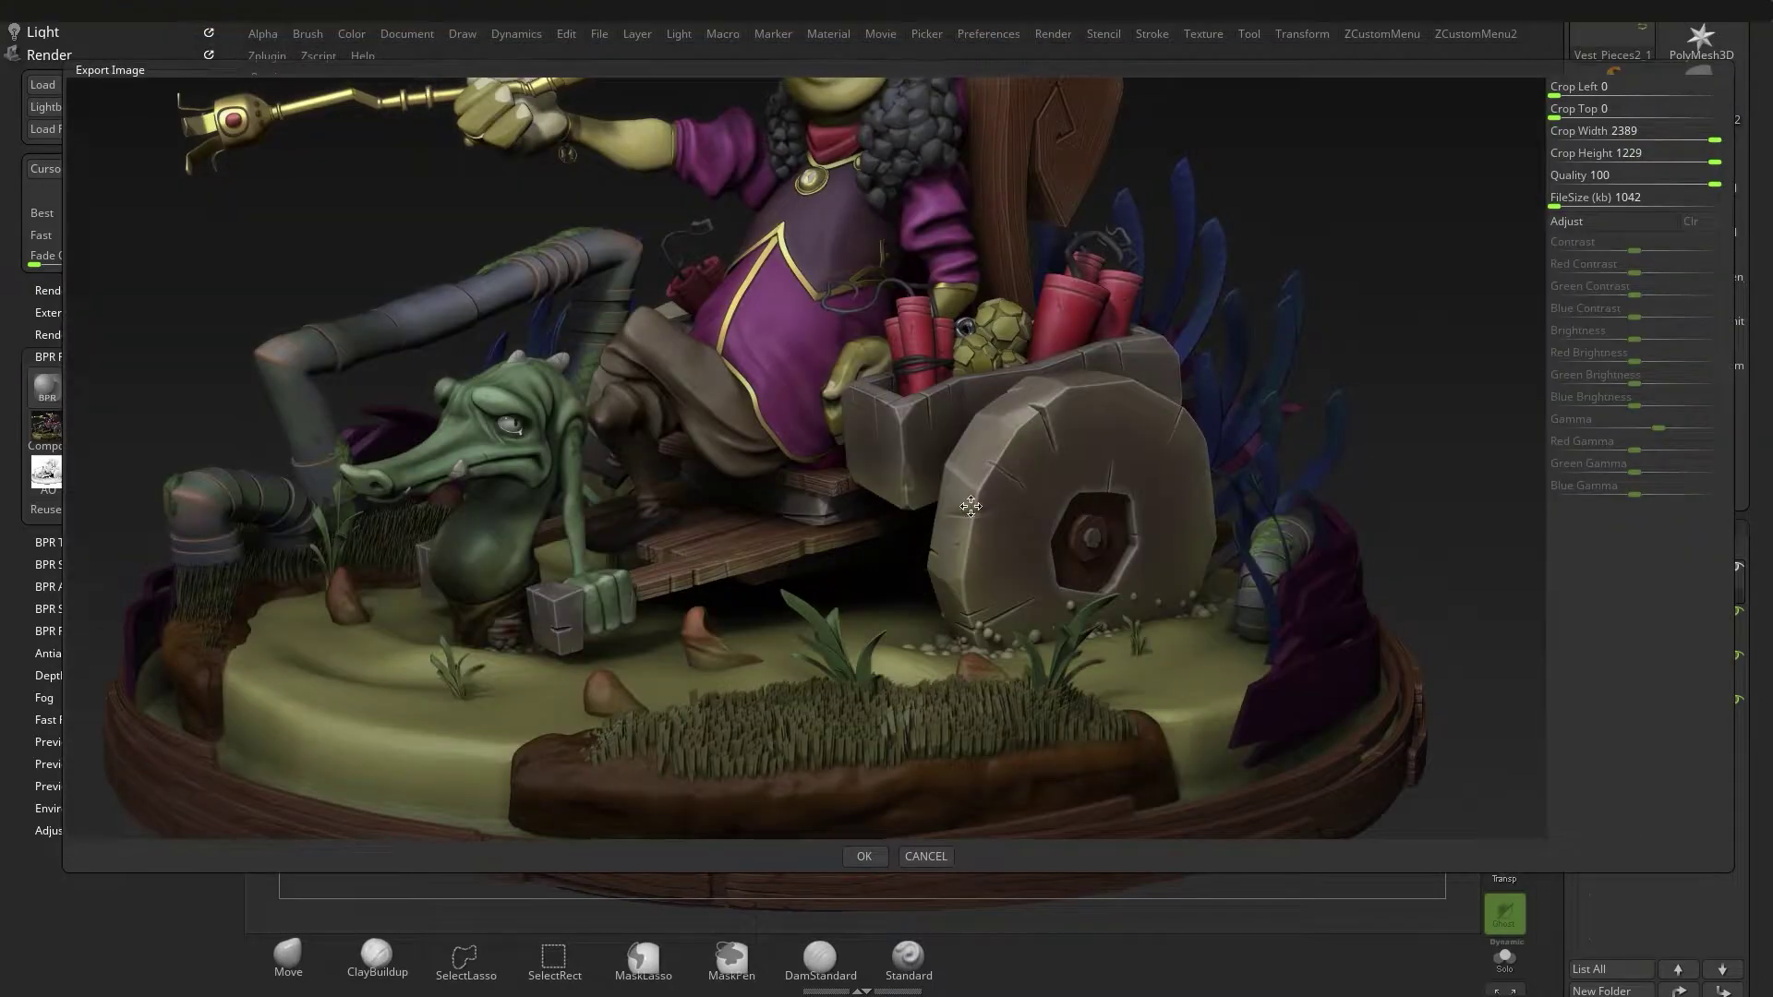
drag(1327, 336, 650, 609)
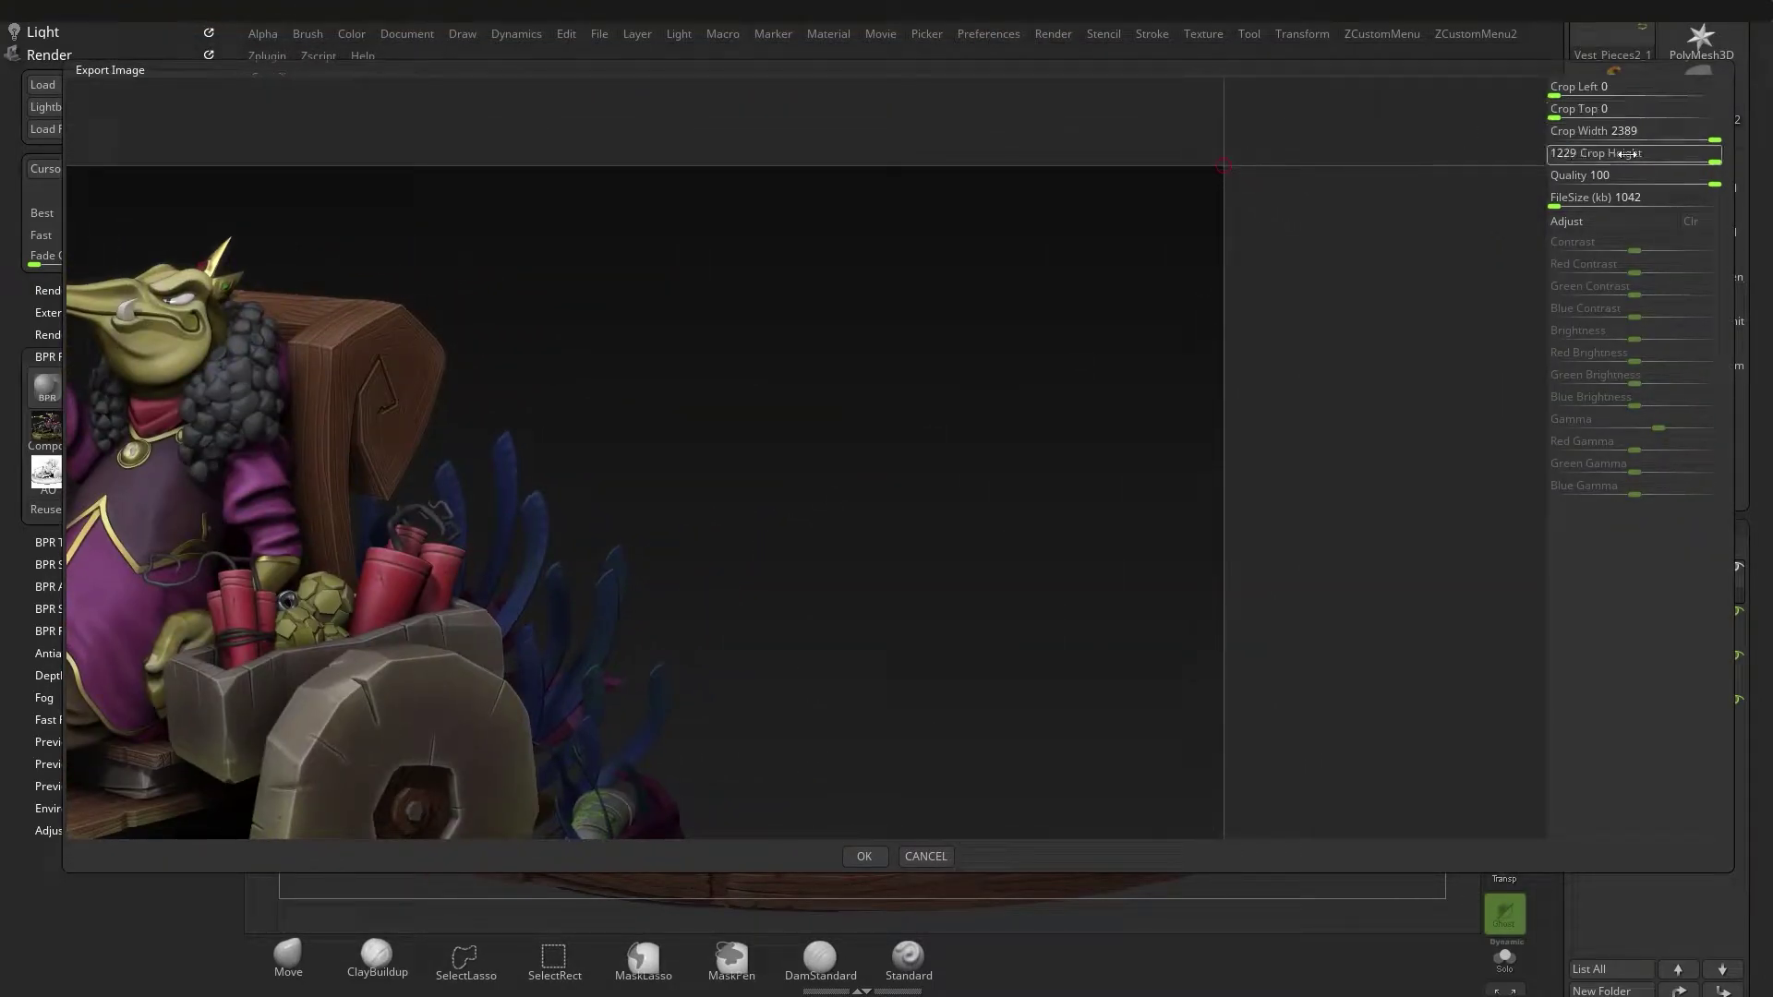
drag(763, 430, 918, 733)
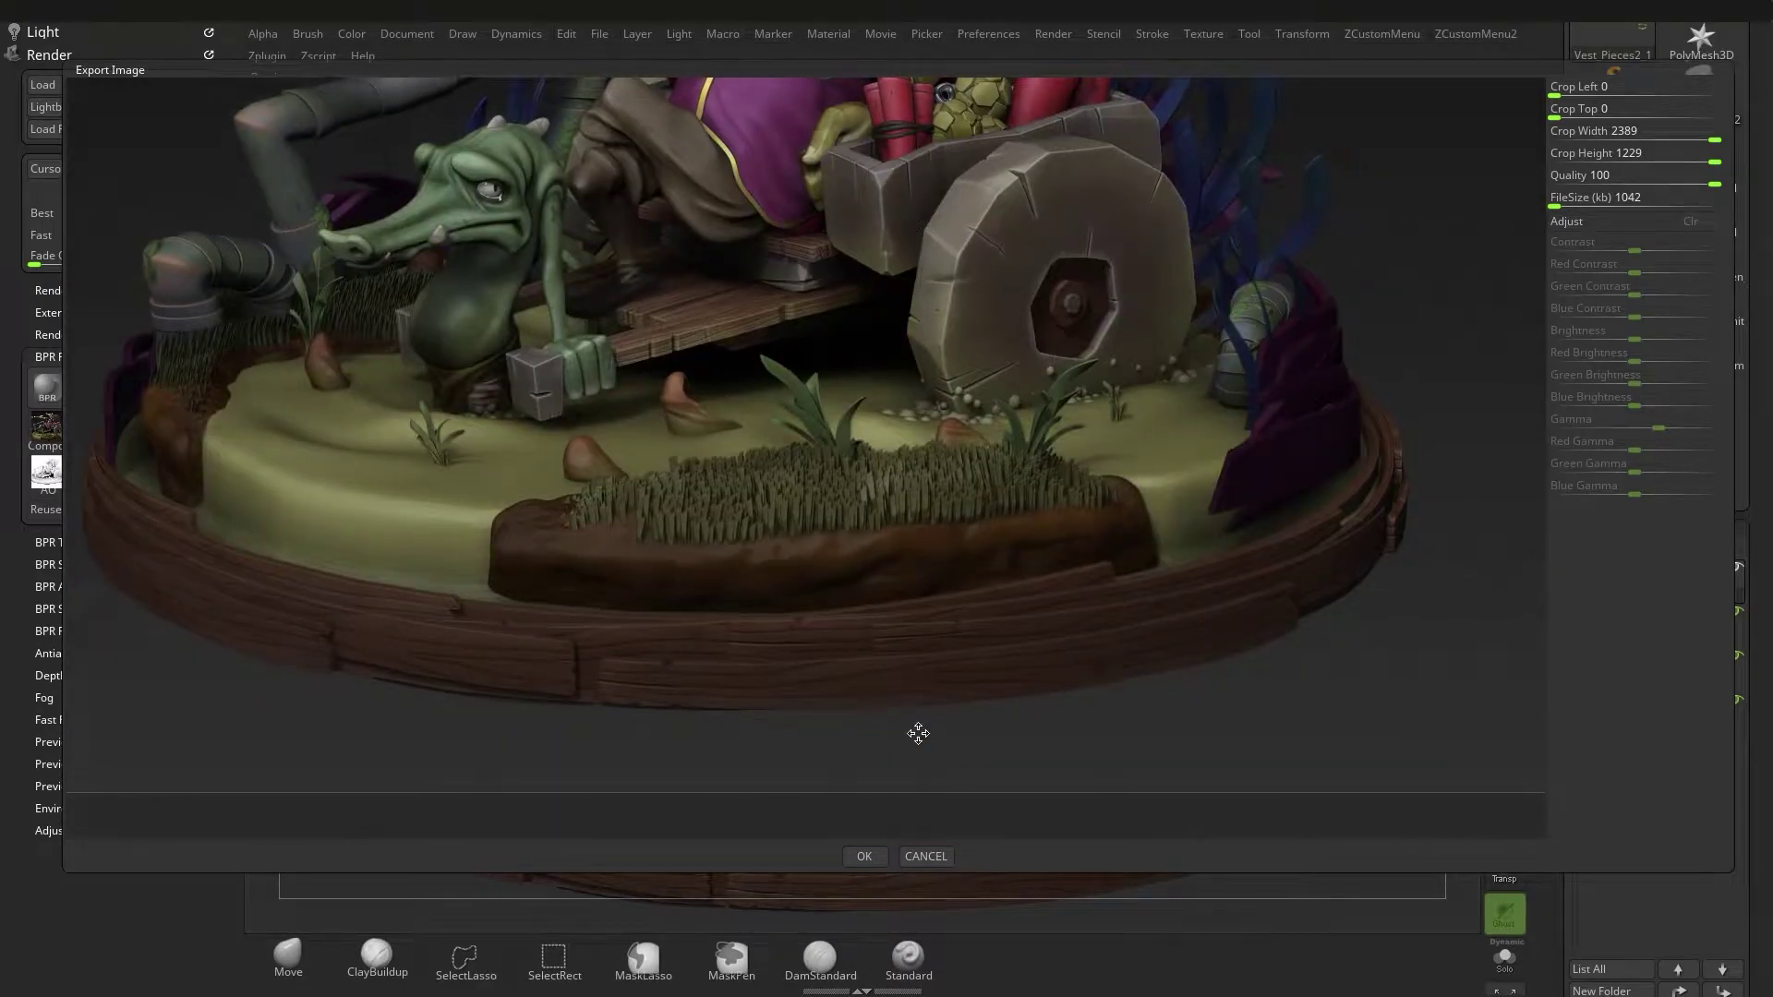
click(926, 856)
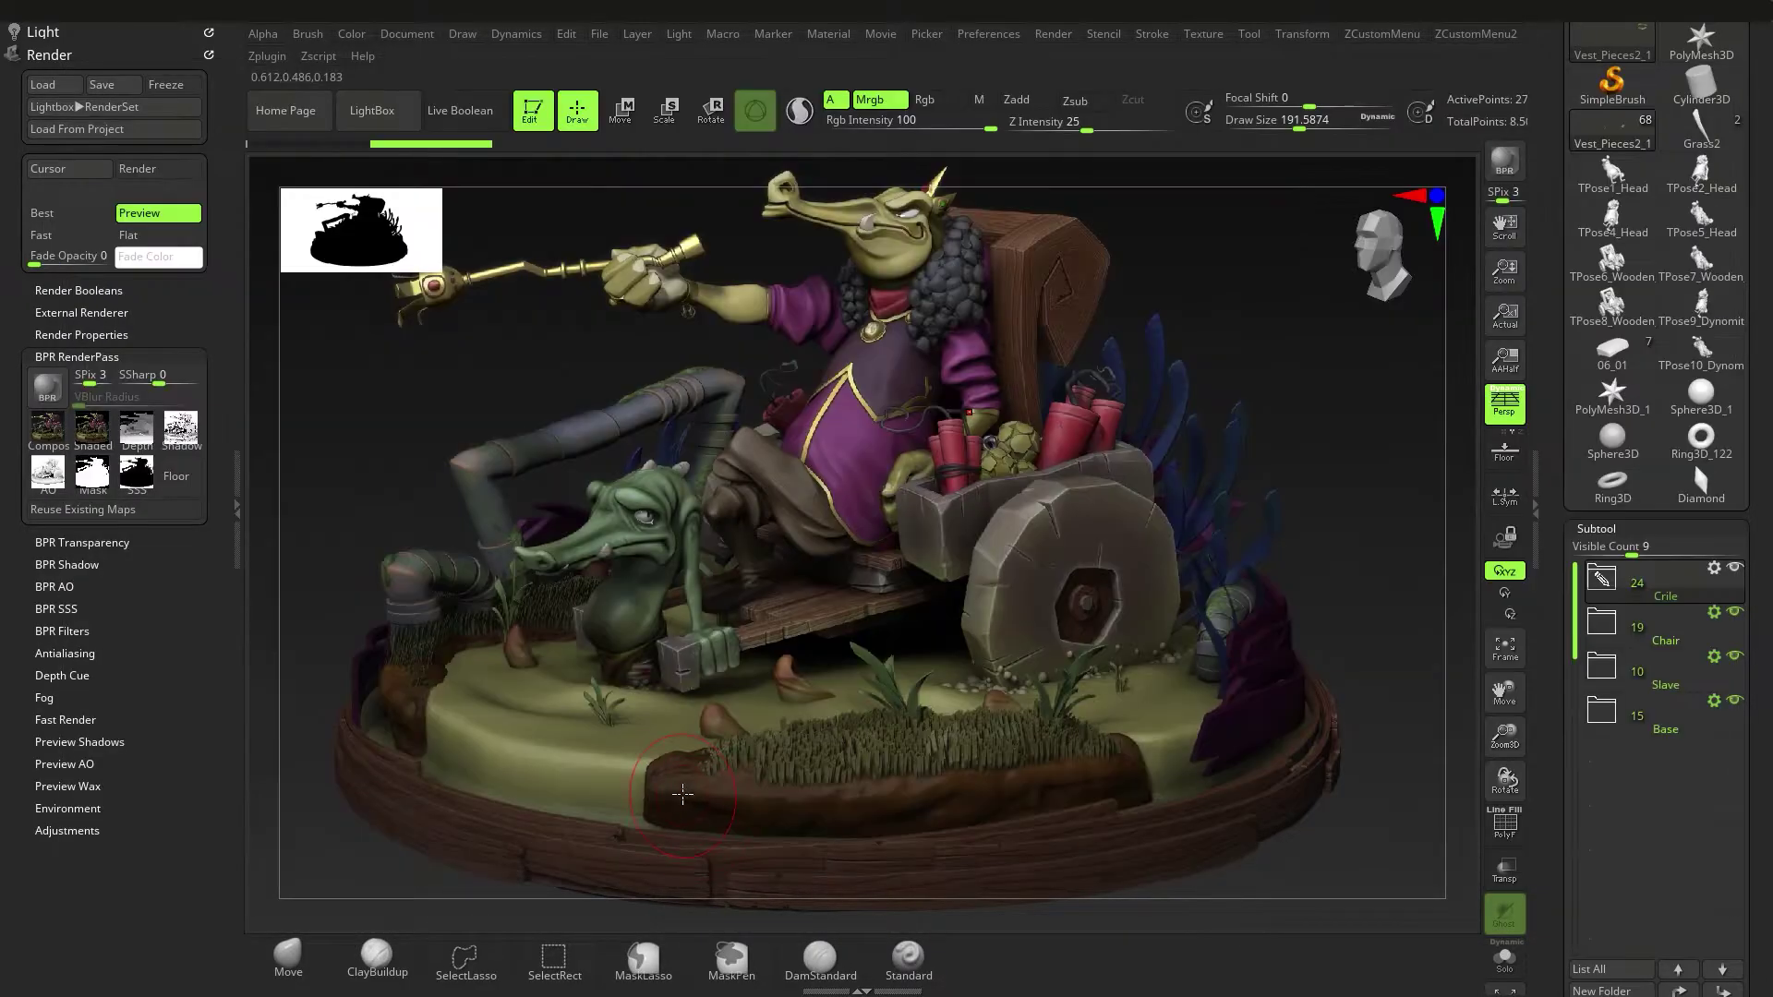
Preview the Shaded pass of the most recent BPR render and collapse the render pass settings.
click(86, 429)
click(1025, 593)
mouse_move(81, 444)
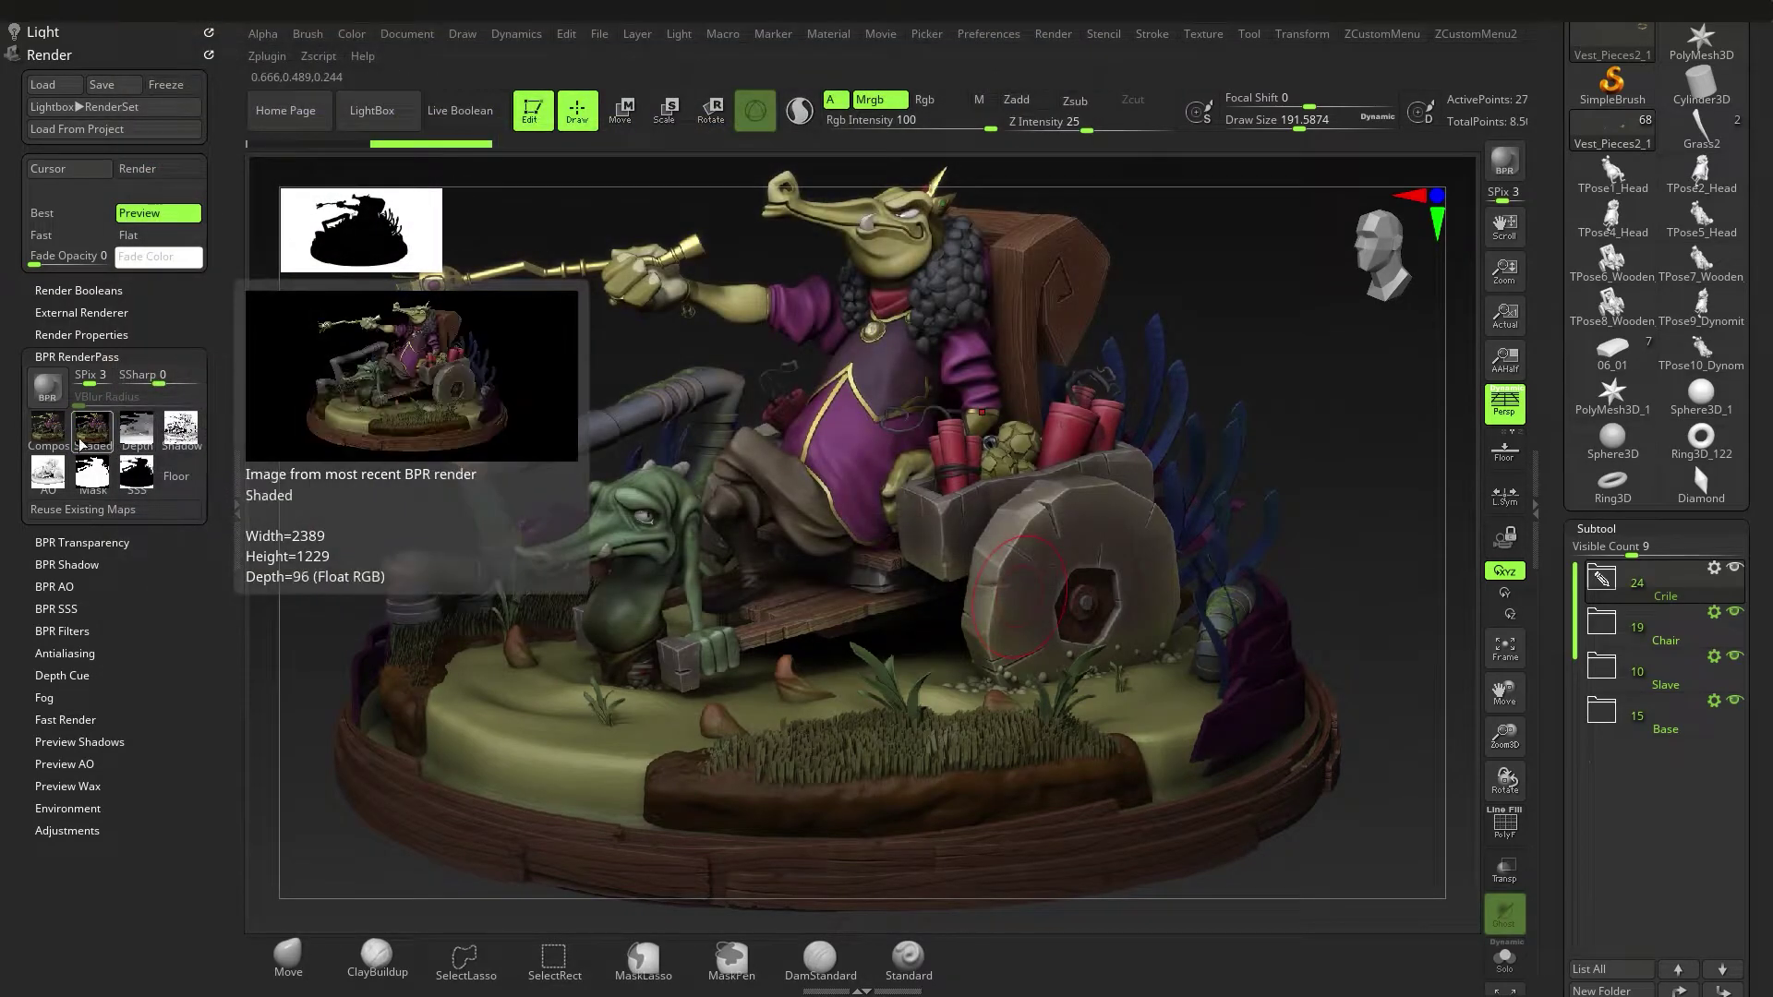
click(111, 357)
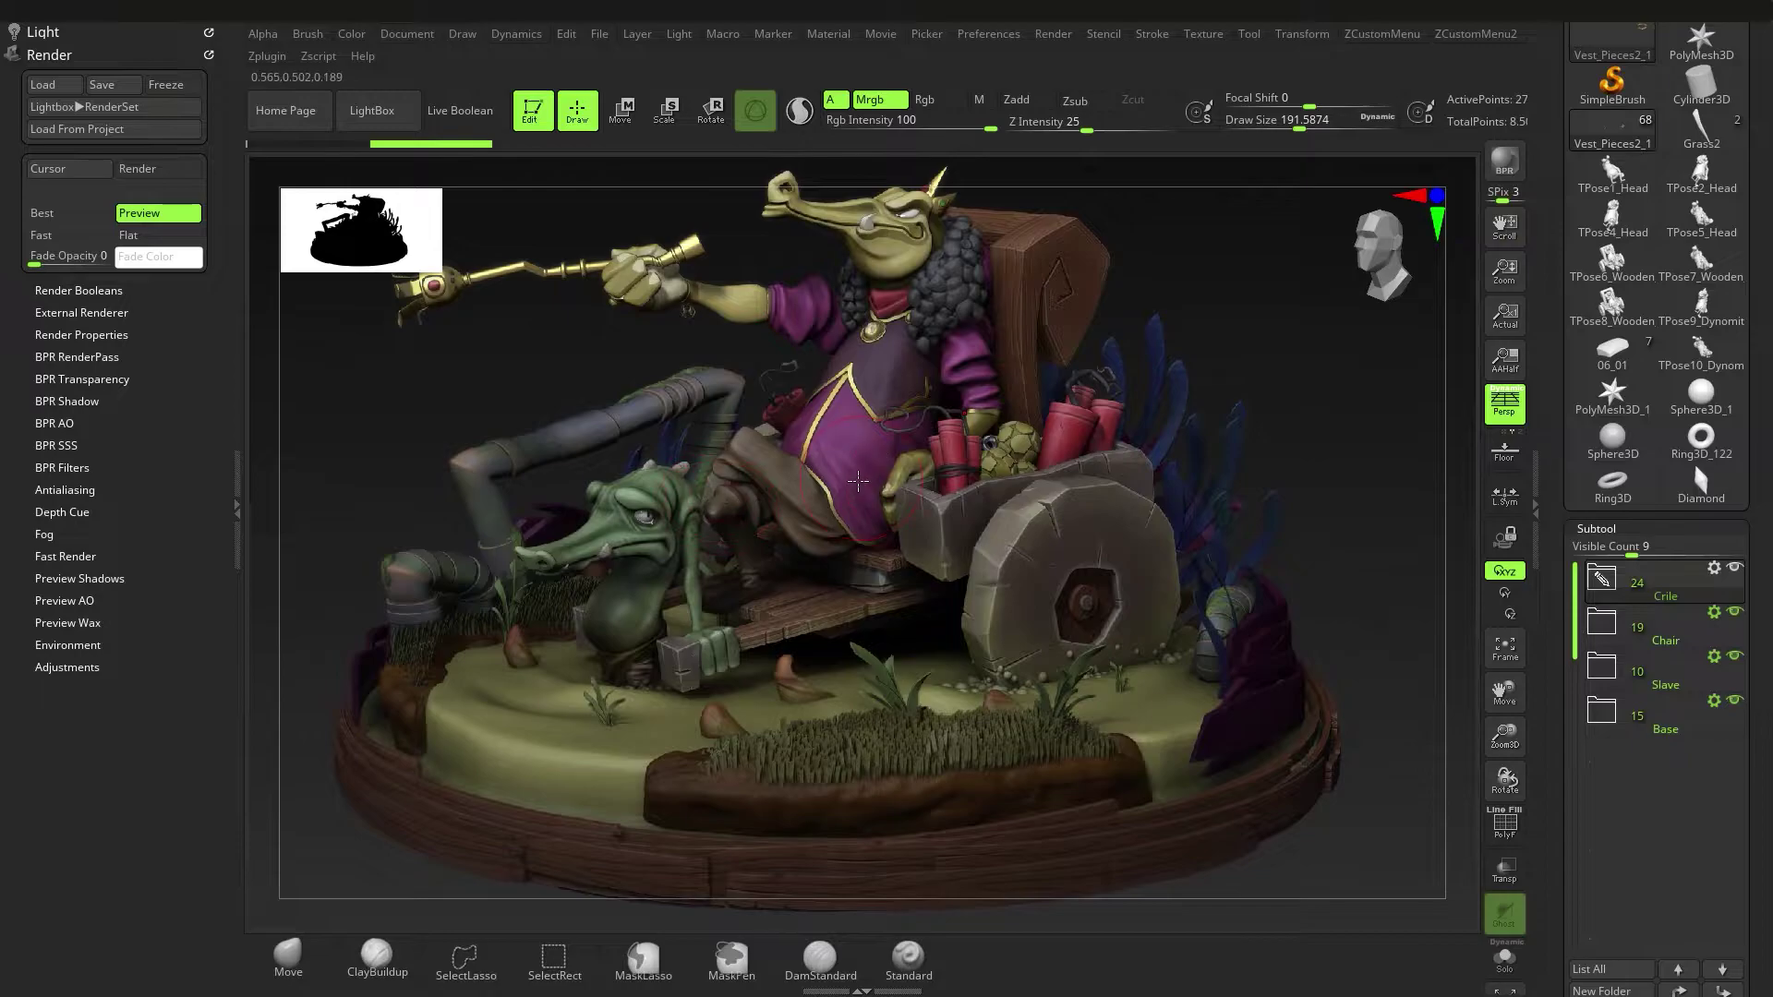
Hide the polypaint on all subtools through the Crile folder and switch the material to MatCap Gray.
click(1602, 577)
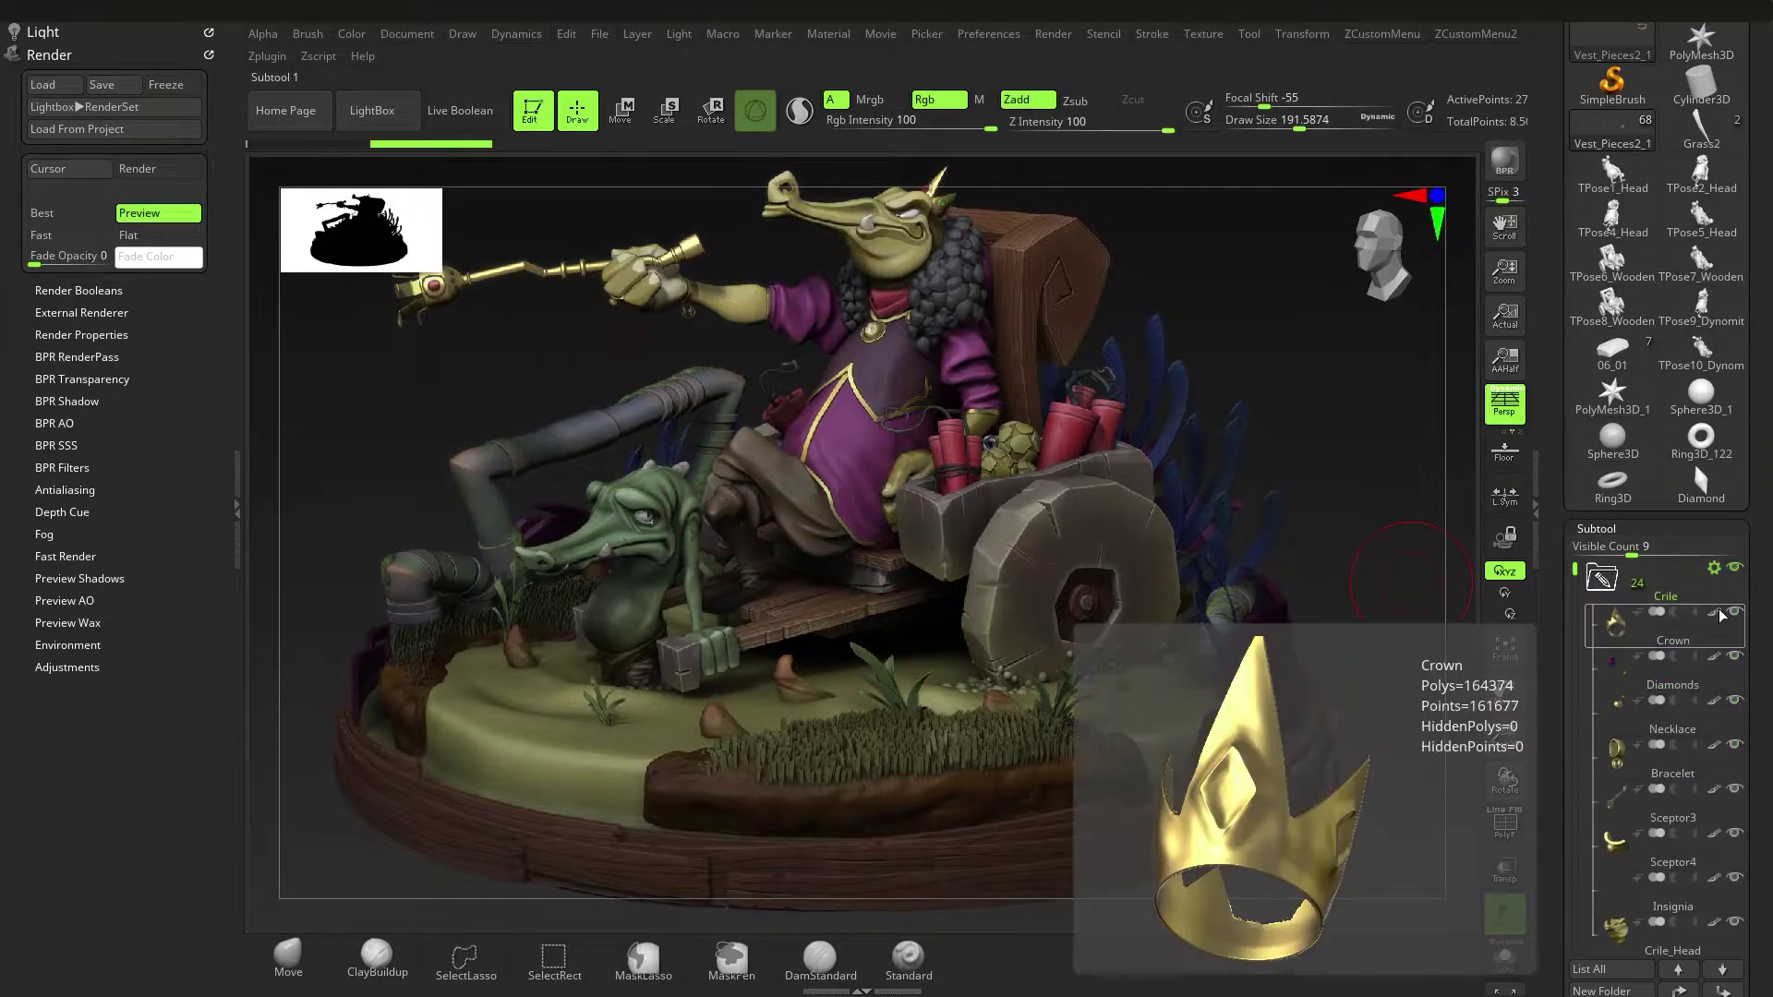
shift+click(1712, 614)
key(space)
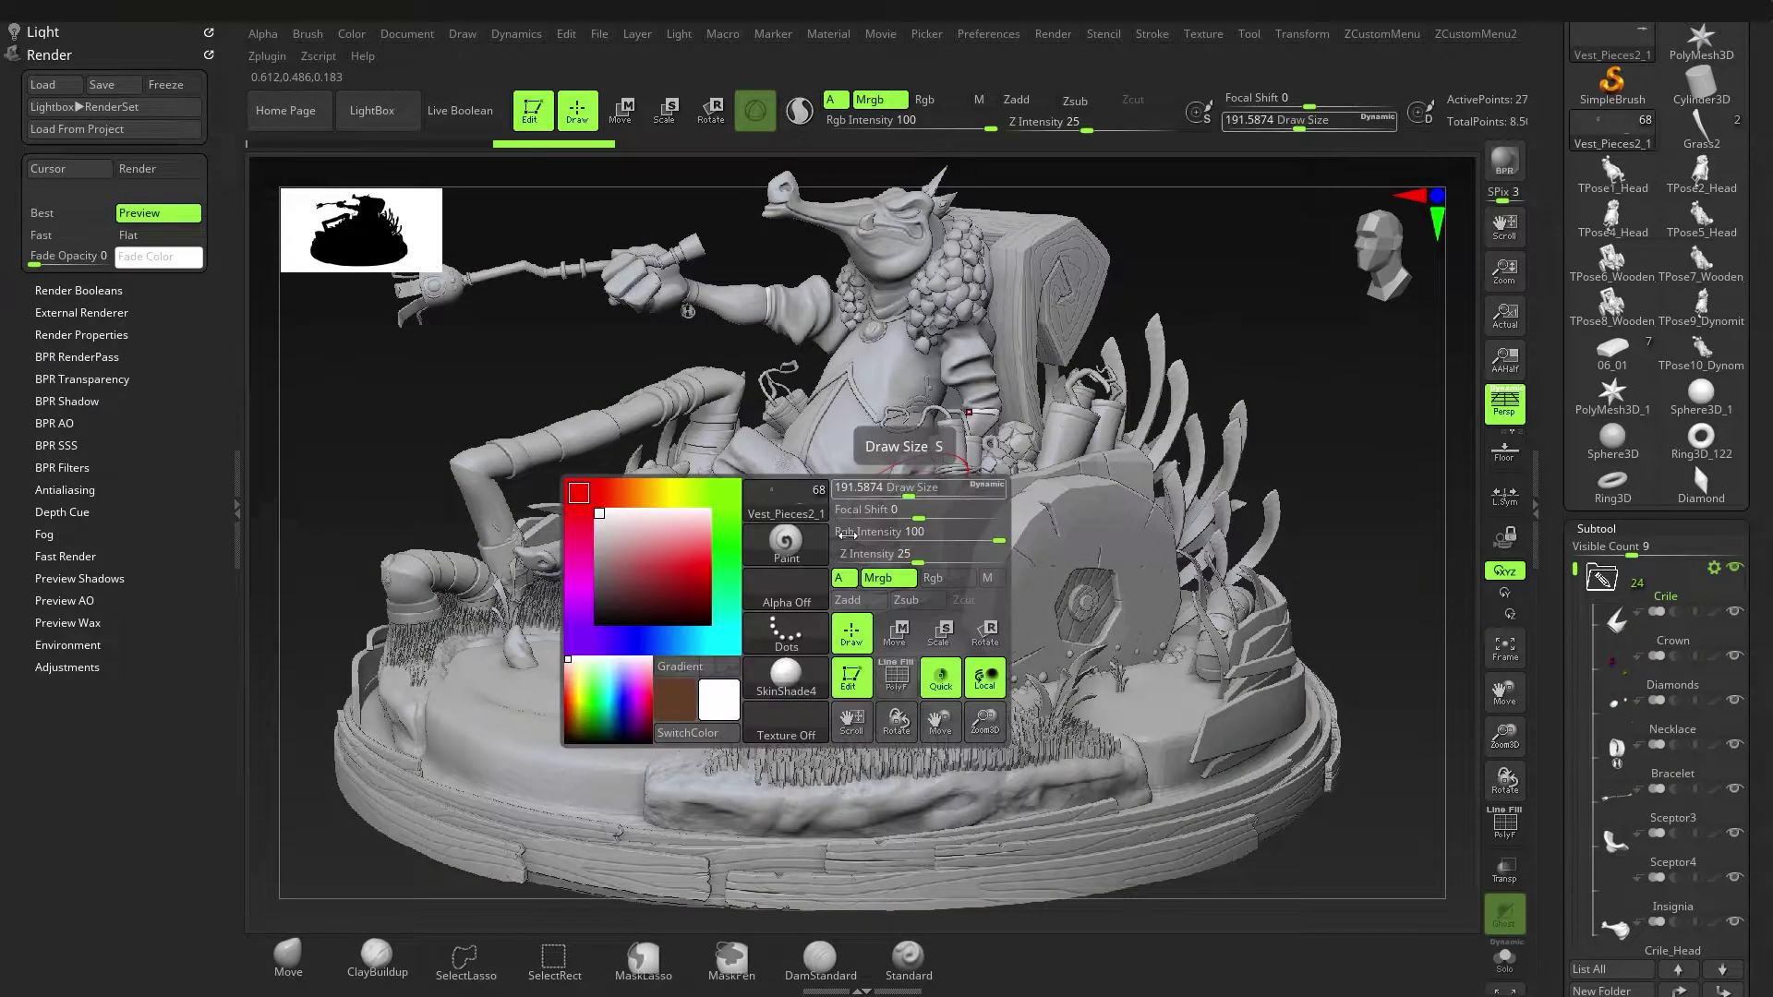
click(800, 671)
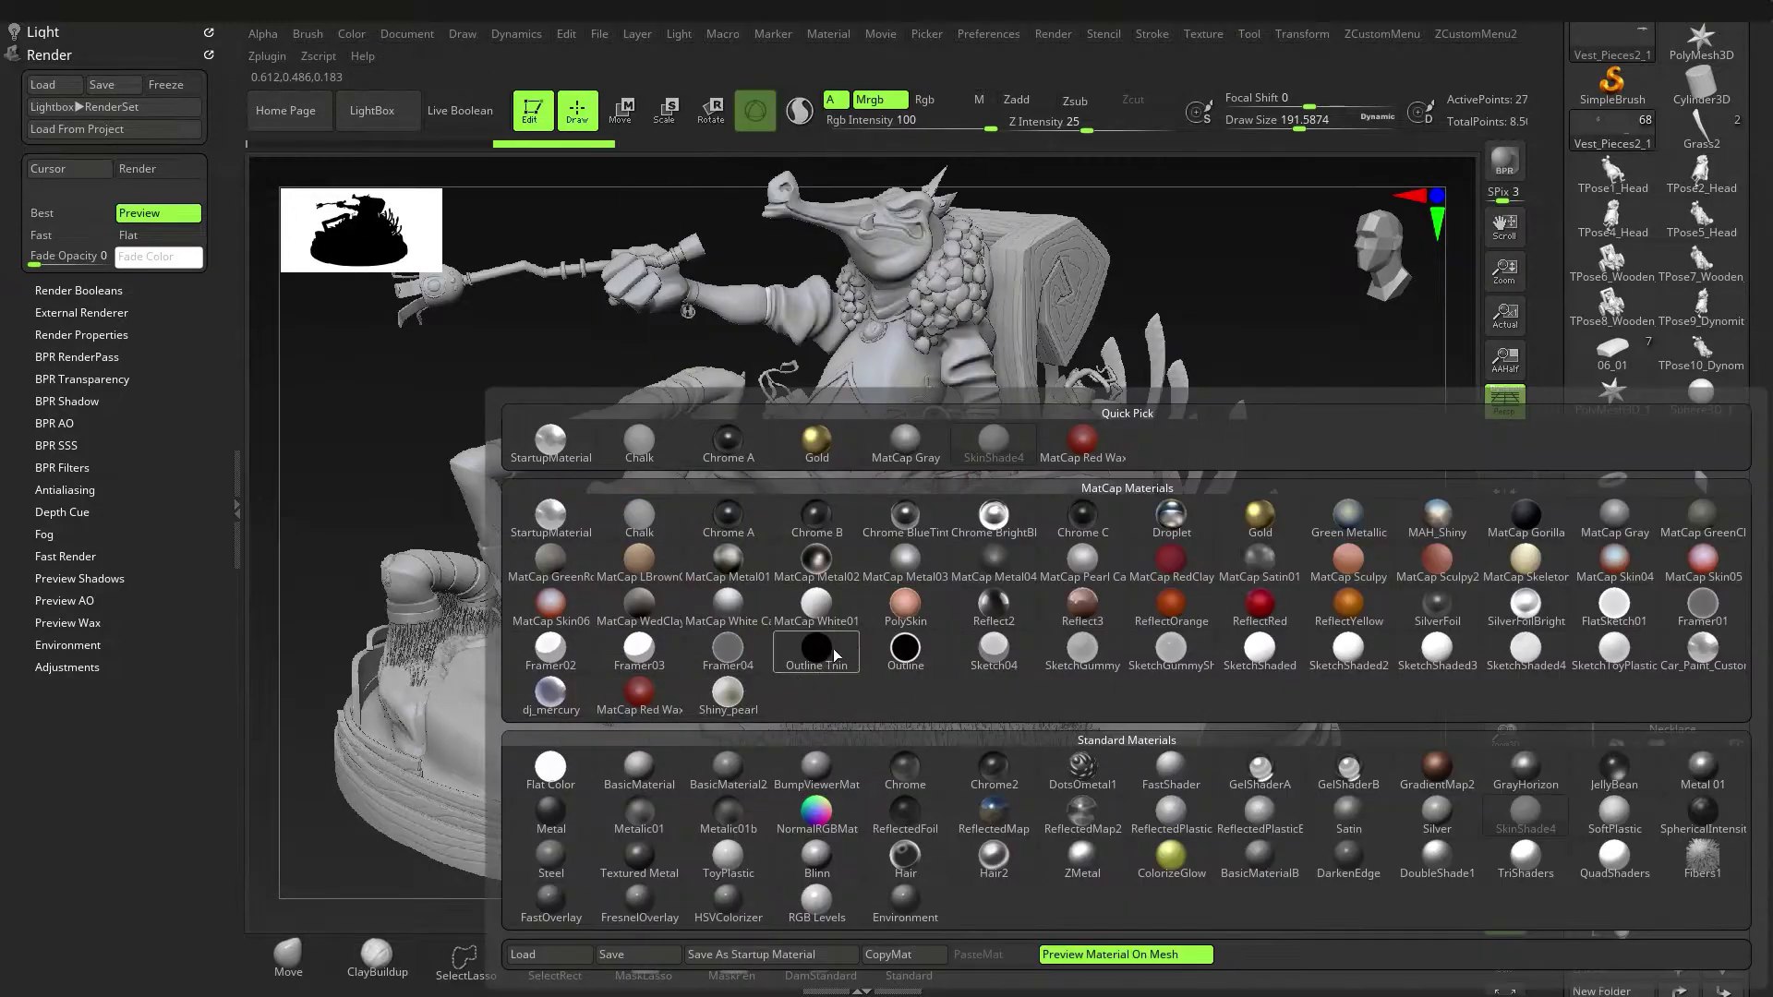
click(923, 452)
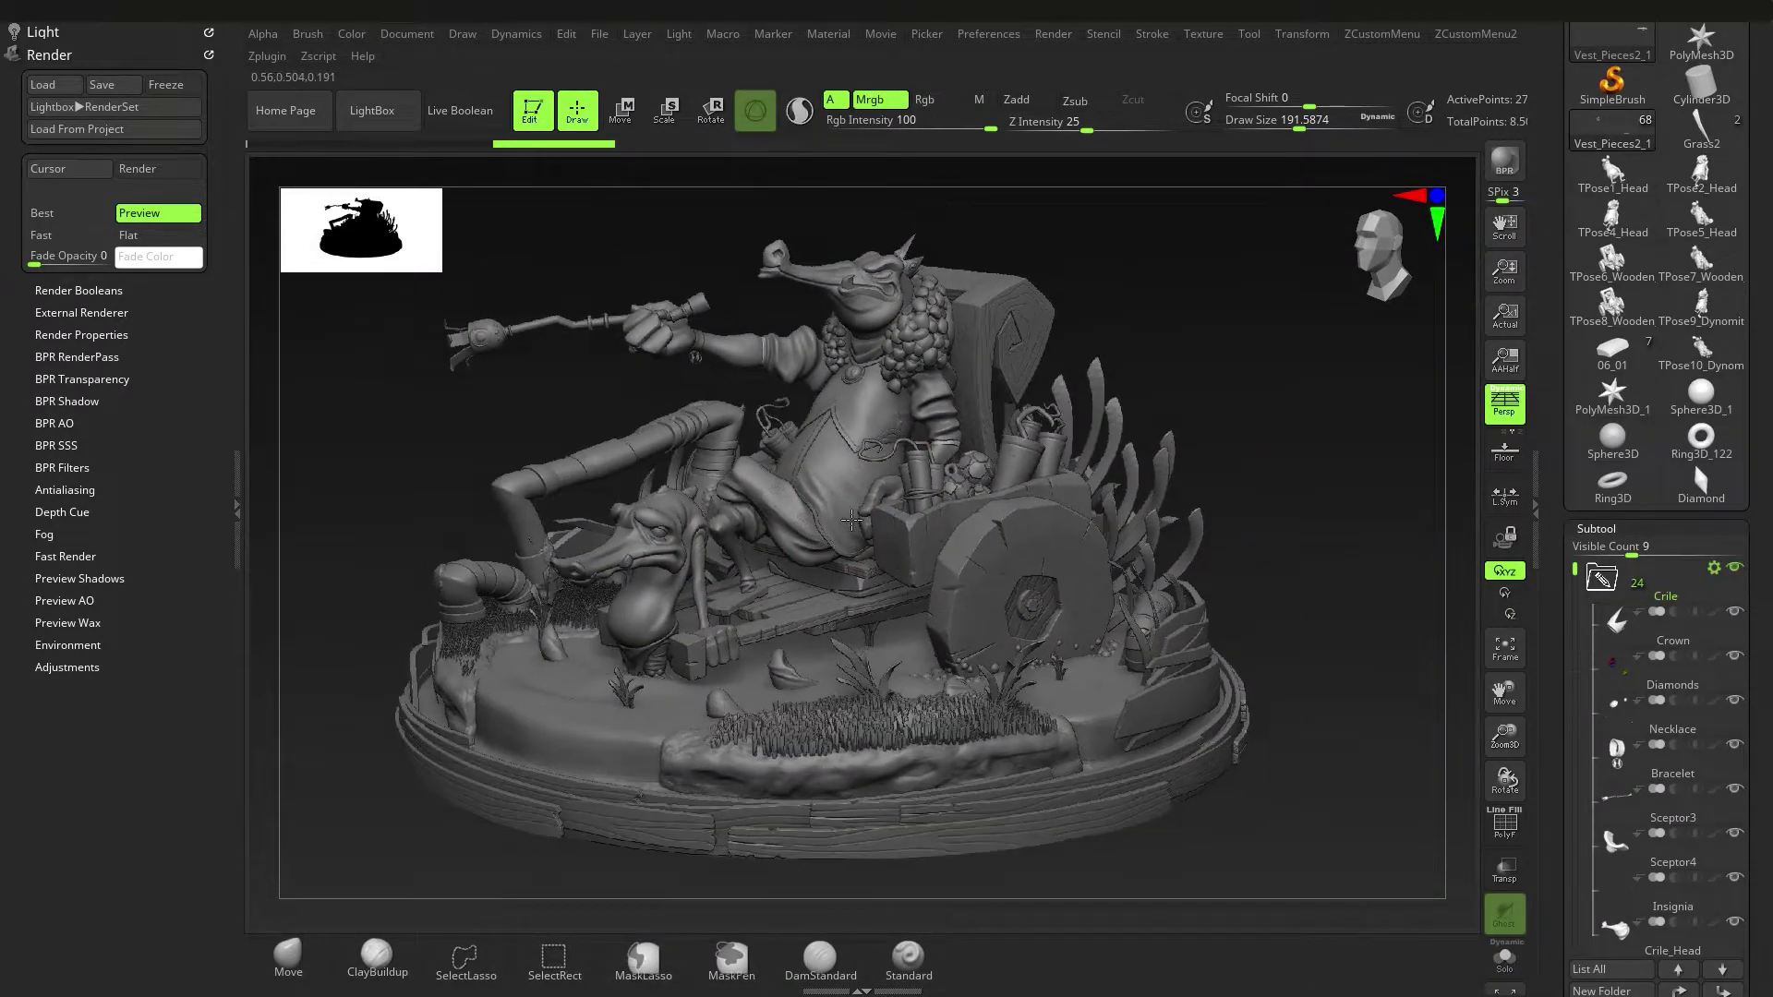
right_drag(852, 520, 842, 540)
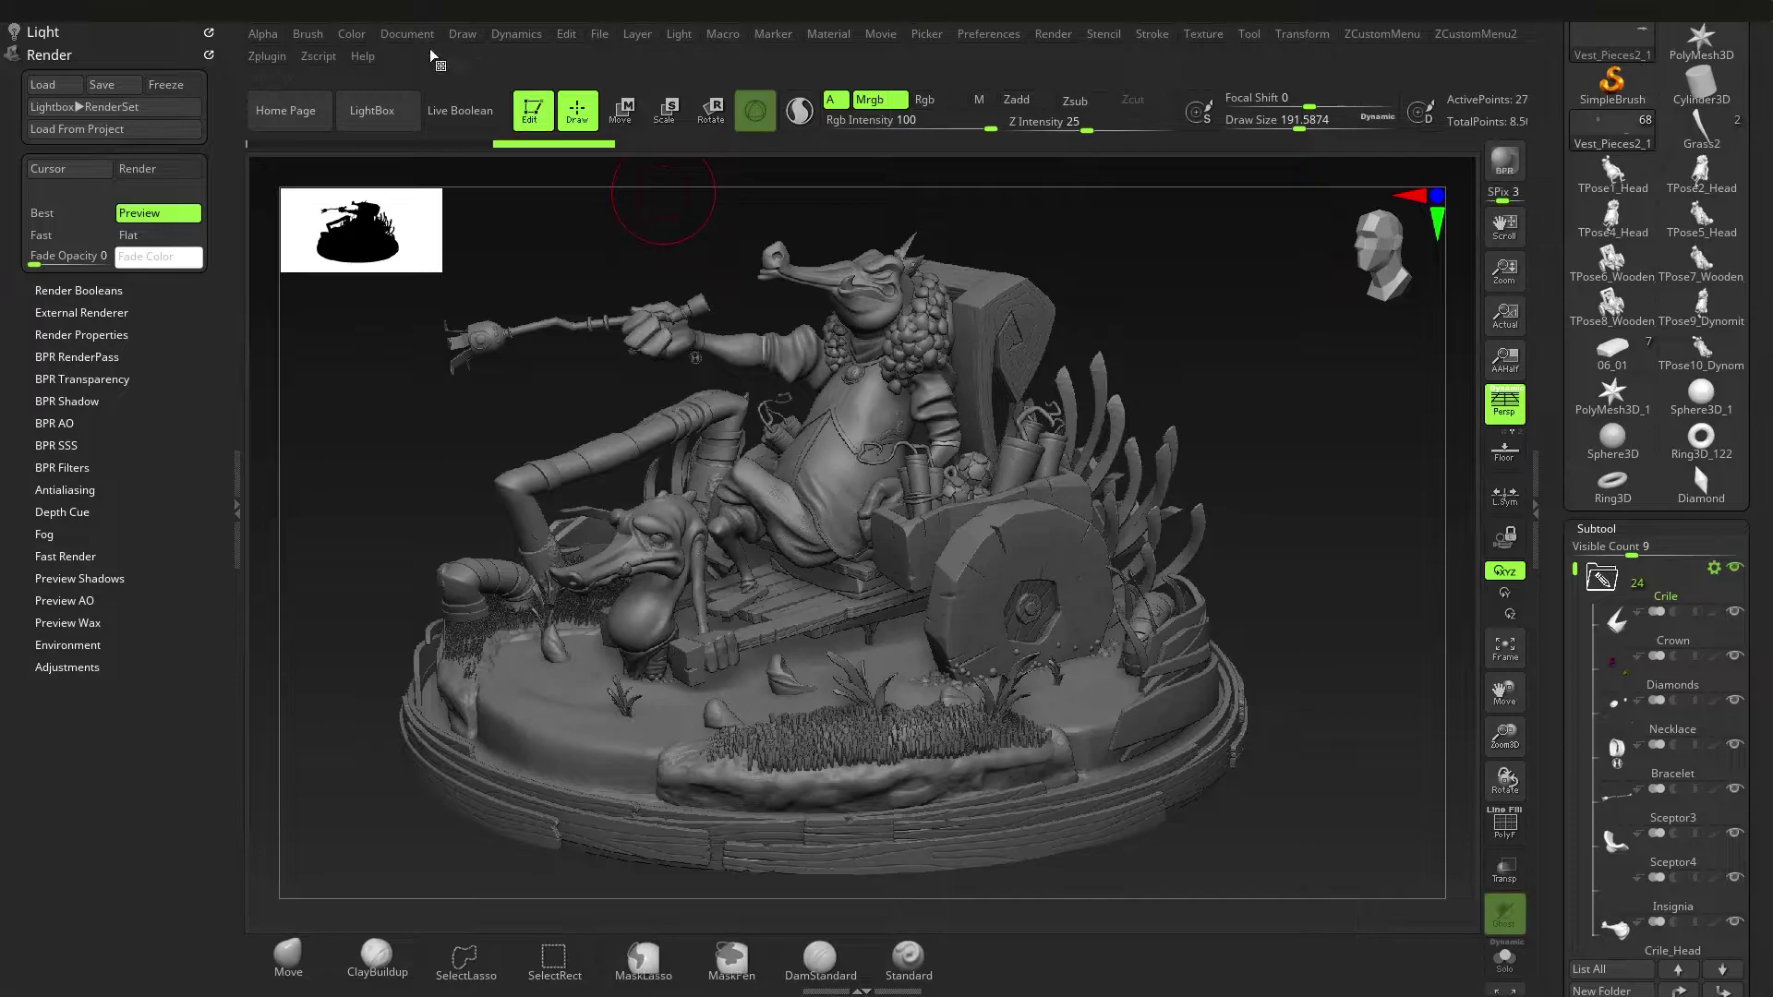
Move the active light to the lower right of the light sphere and switch the material to MatCap White01.
click(117, 34)
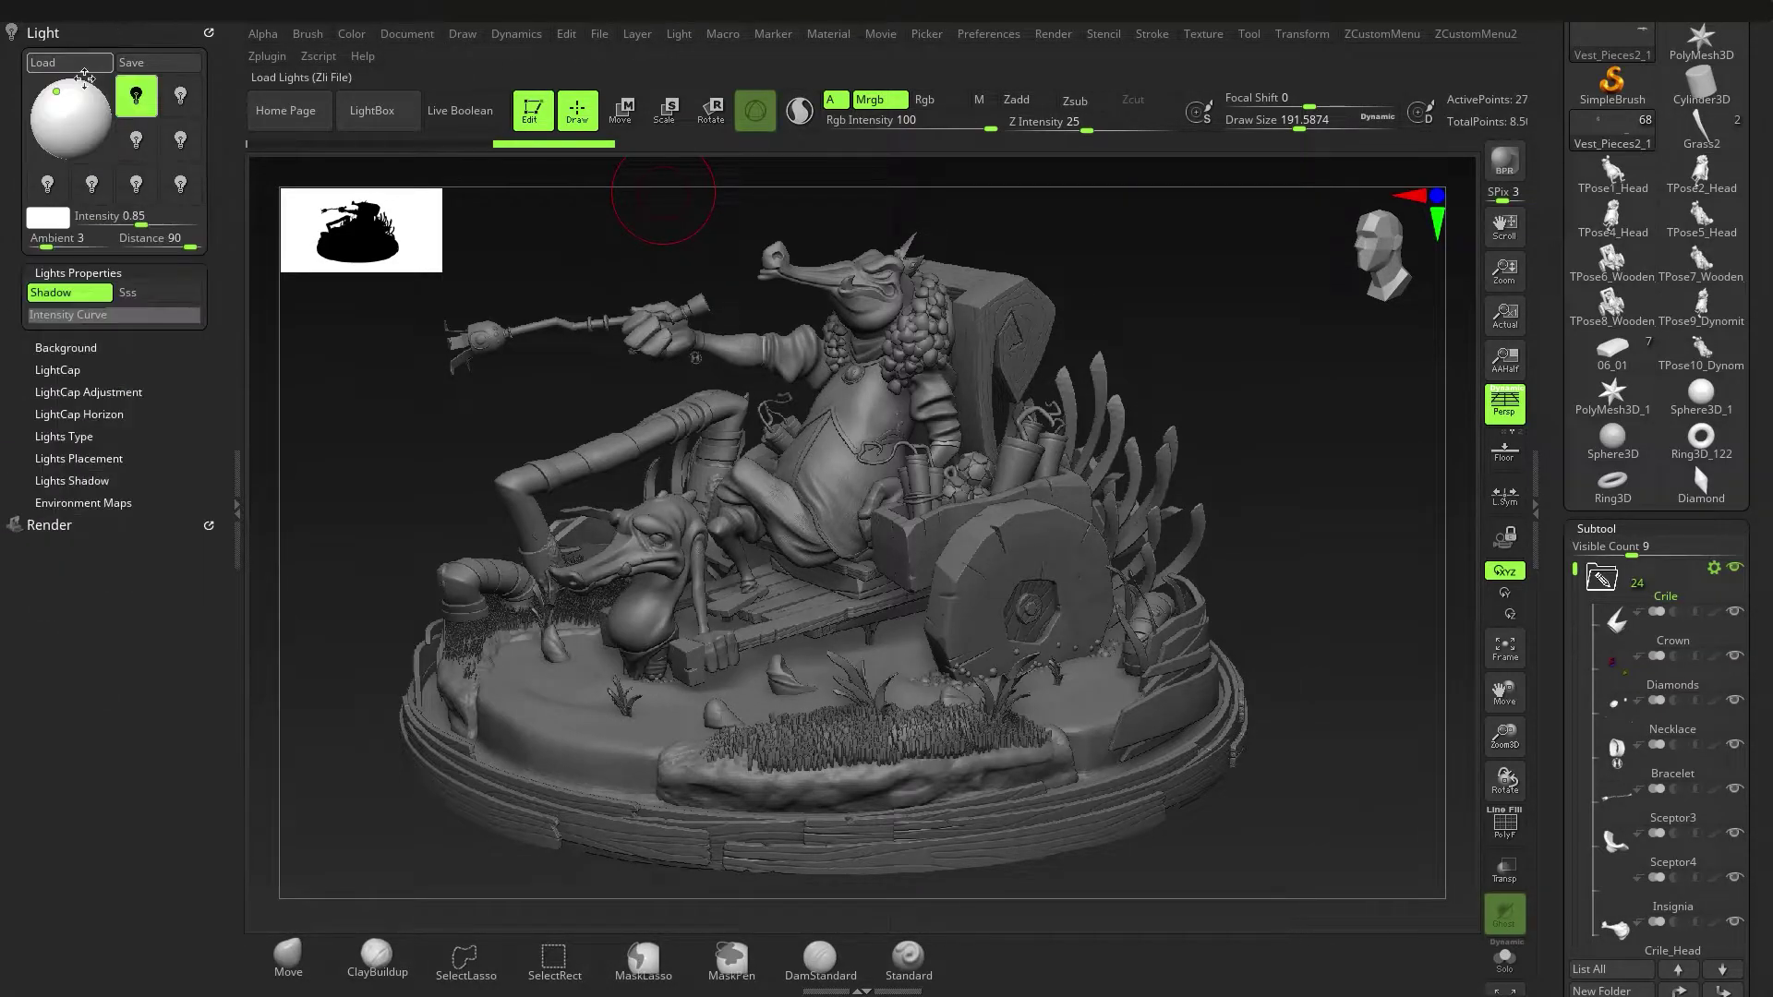
click(105, 145)
right_click(750, 459)
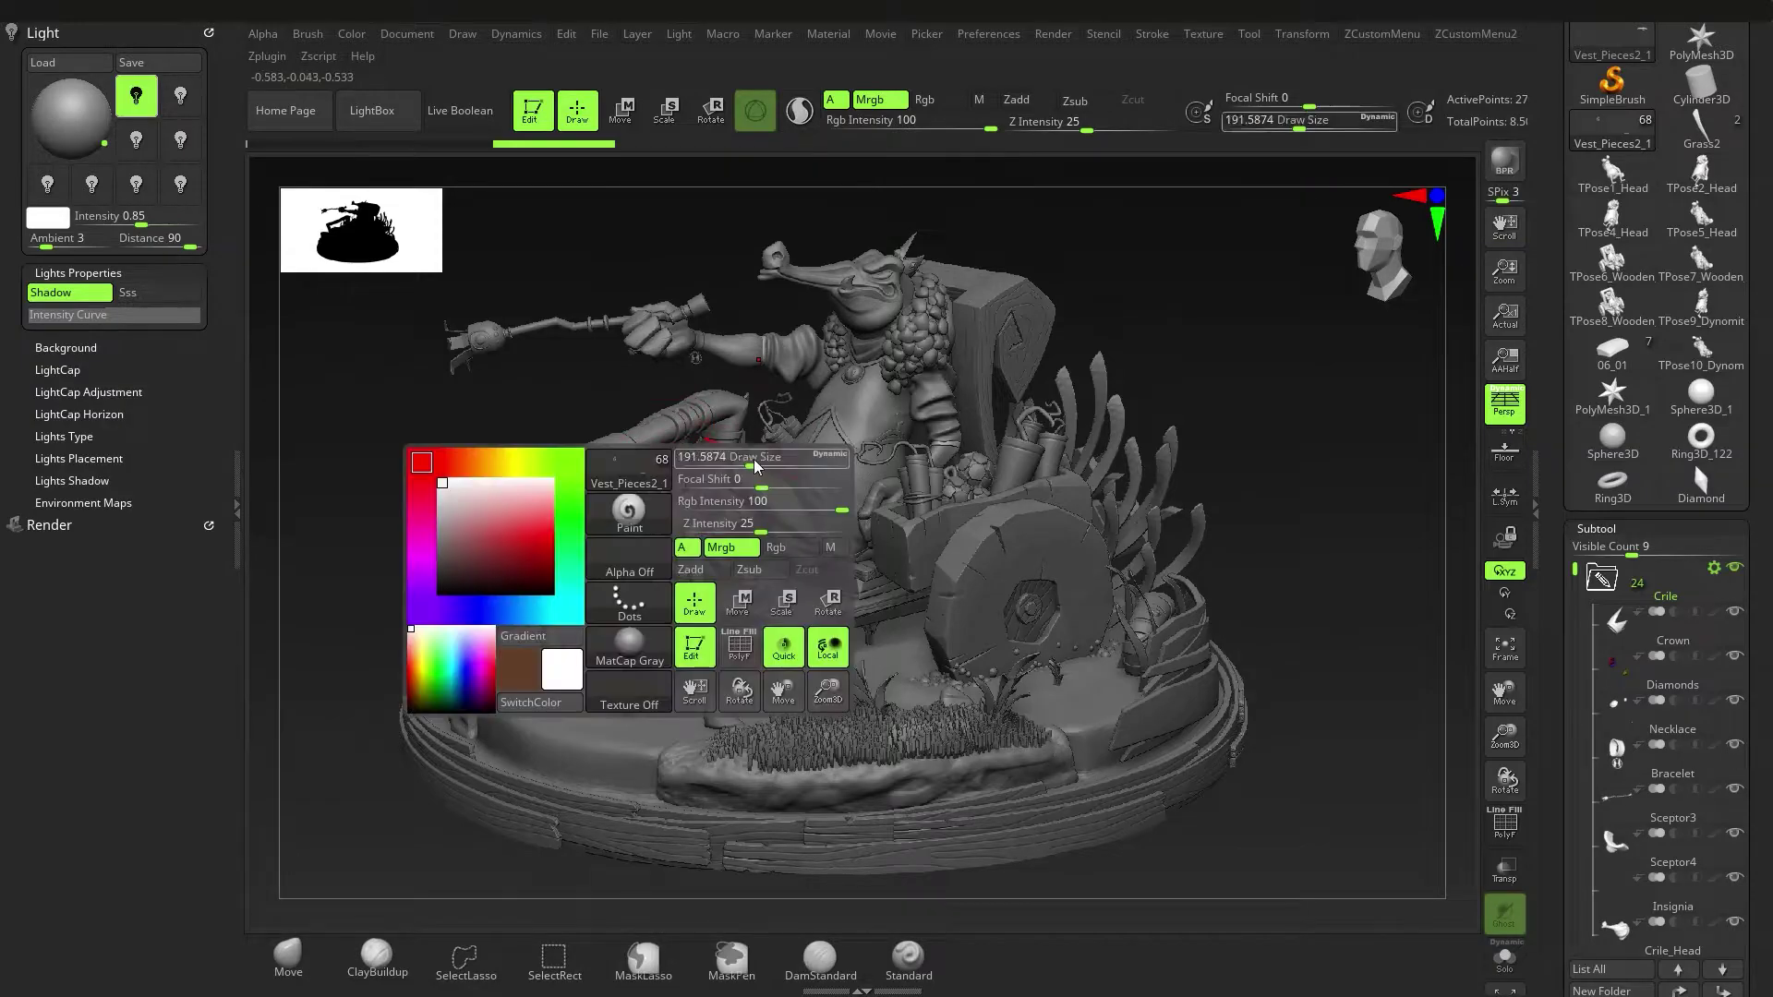
click(630, 650)
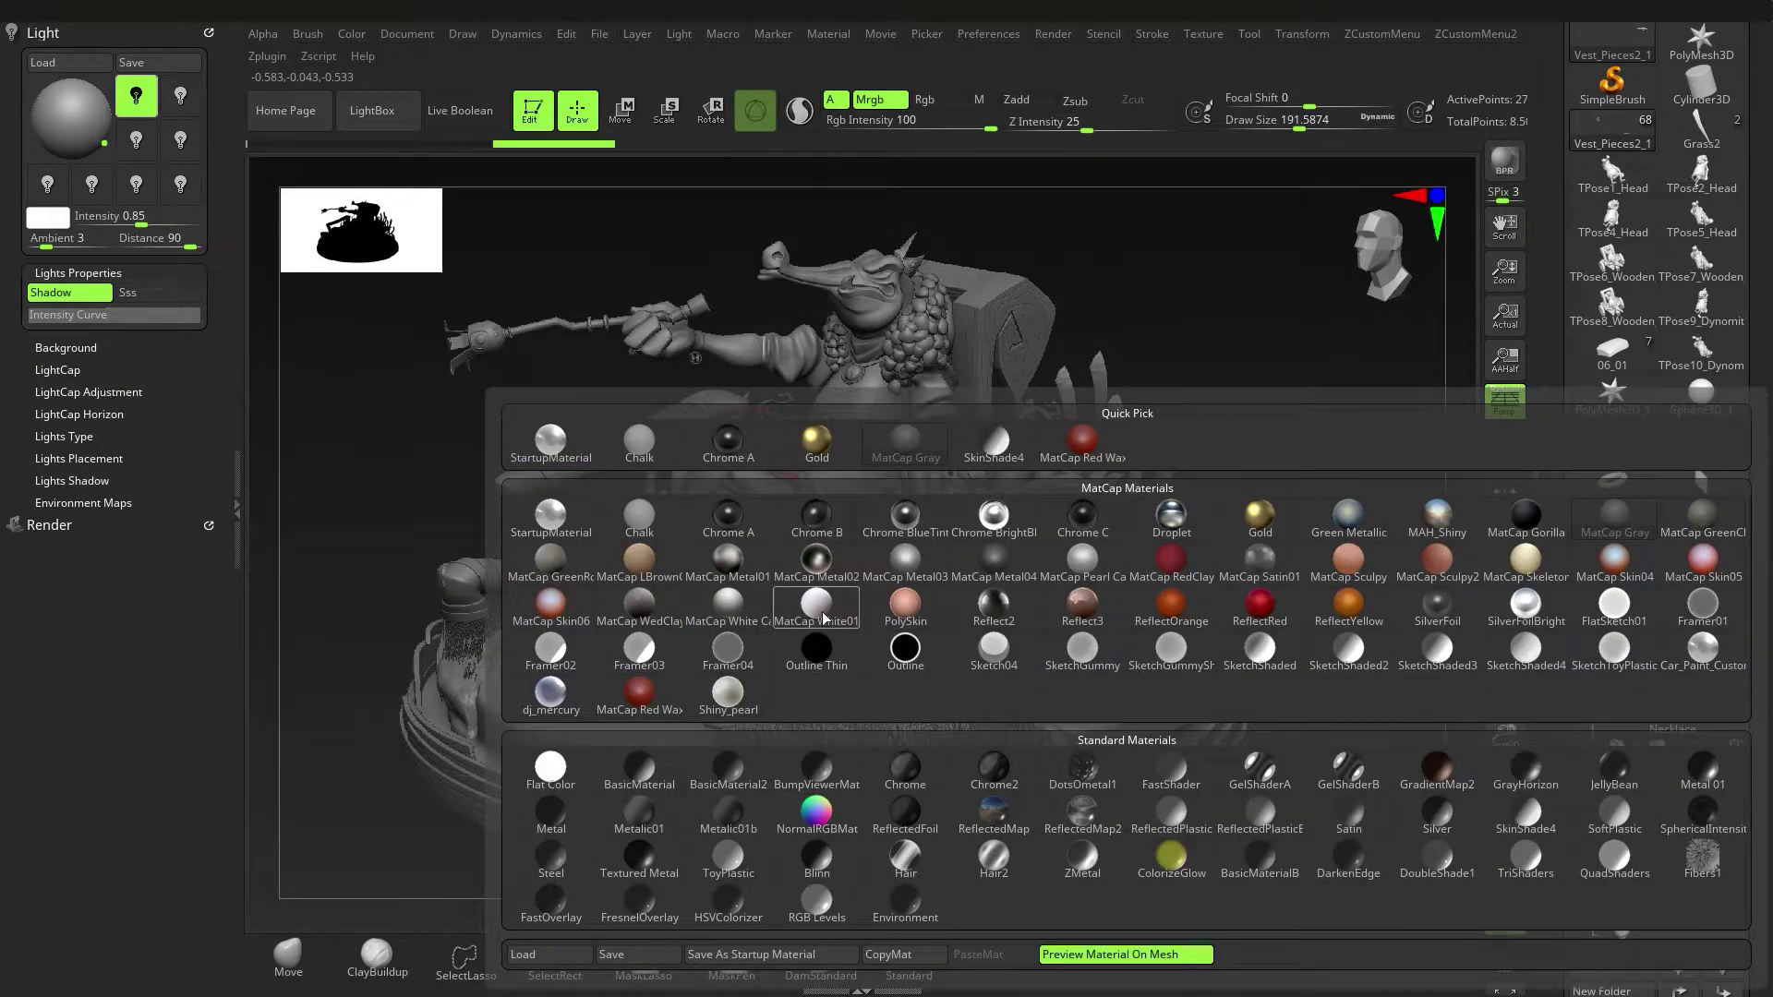
click(775, 616)
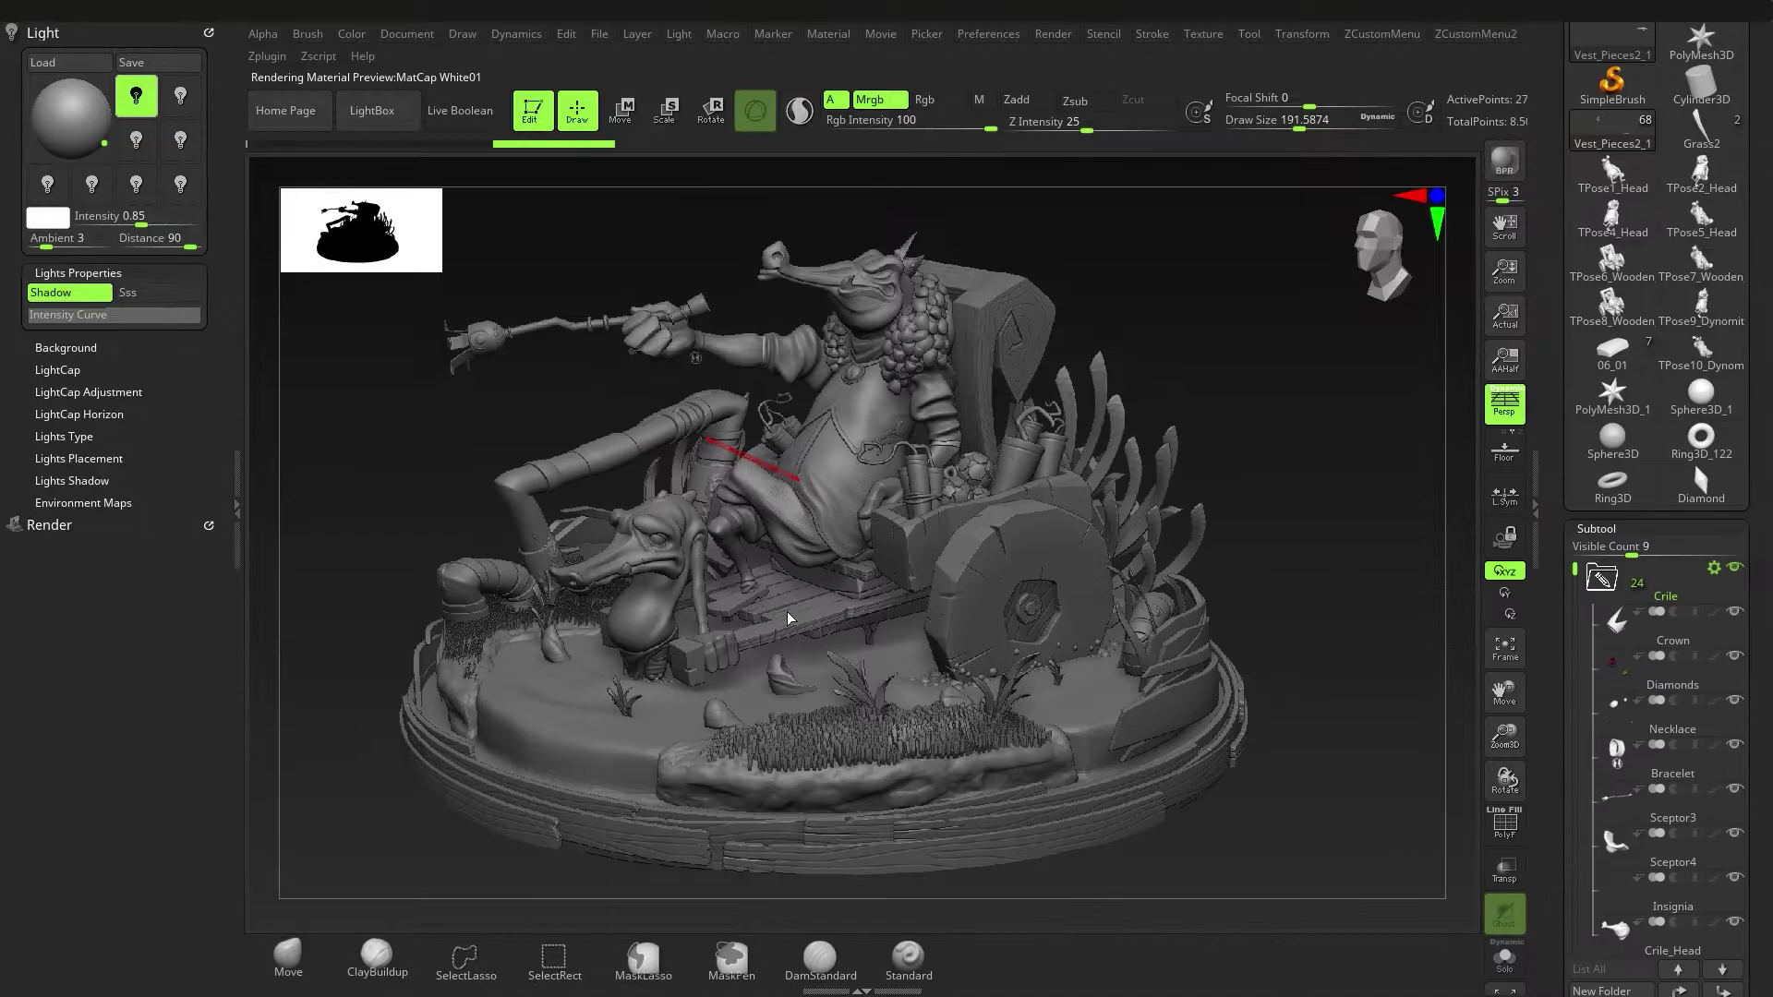
Switch the material to BasicMaterial and move the active light back to the top of the light sphere.
right_click(785, 481)
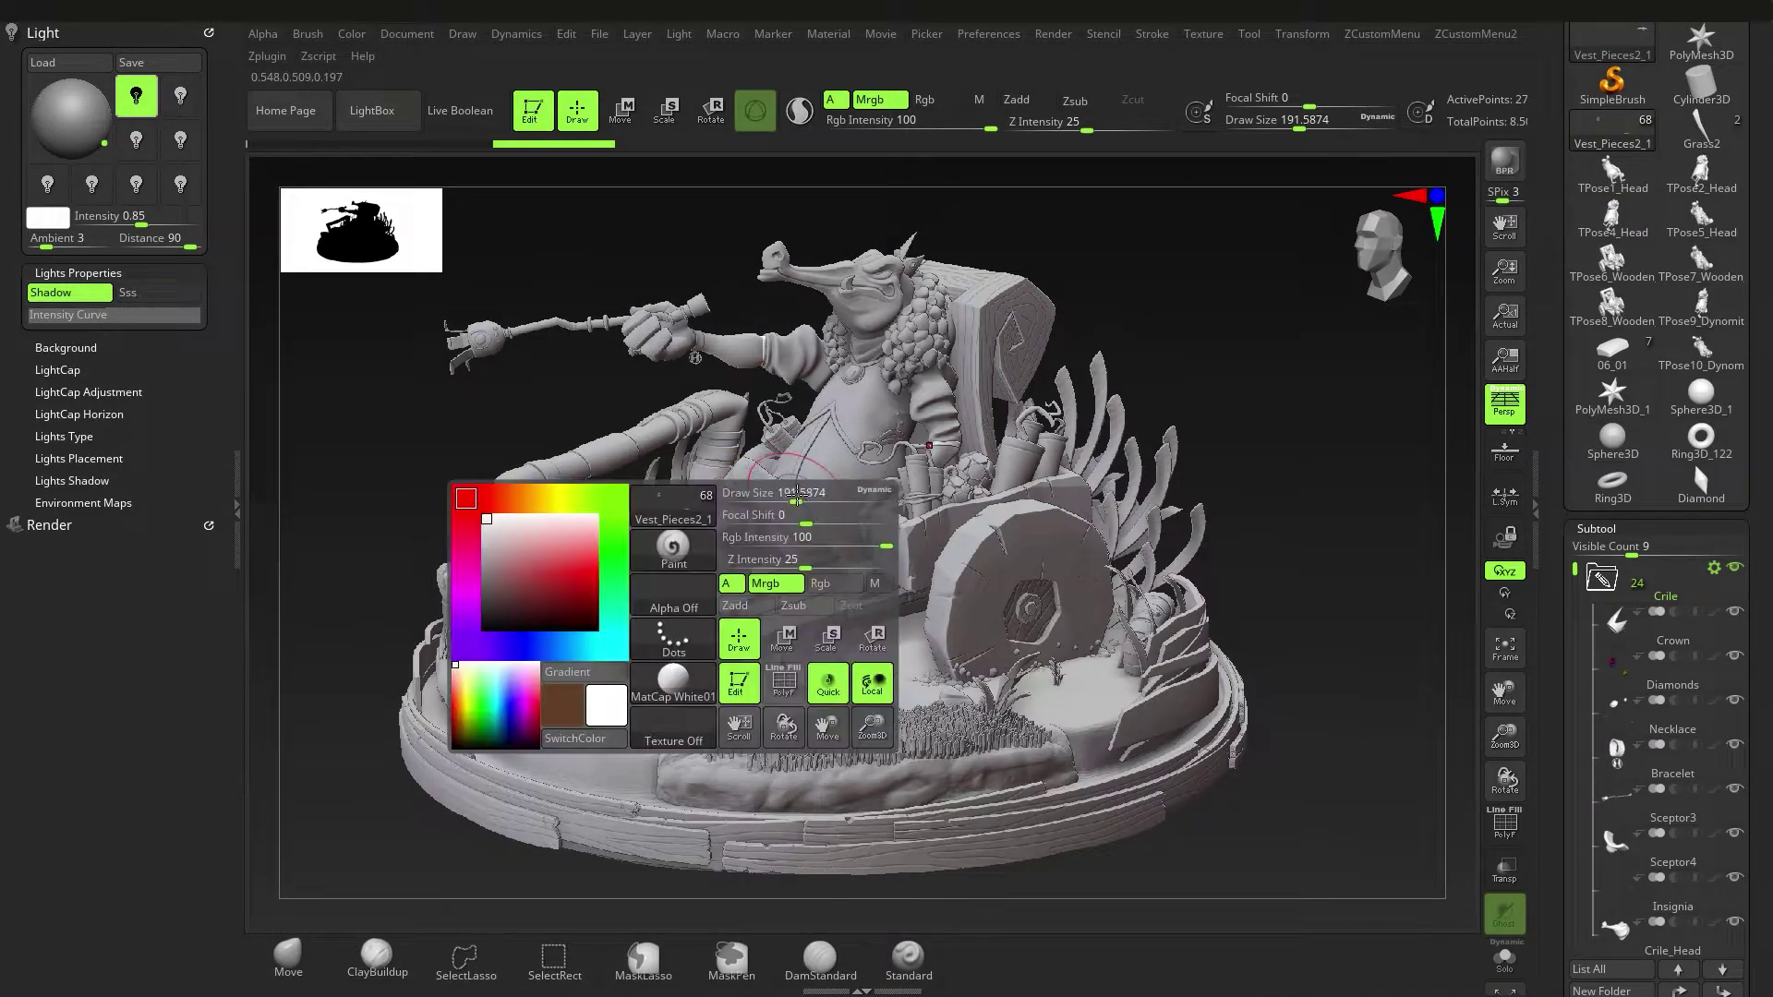
click(665, 545)
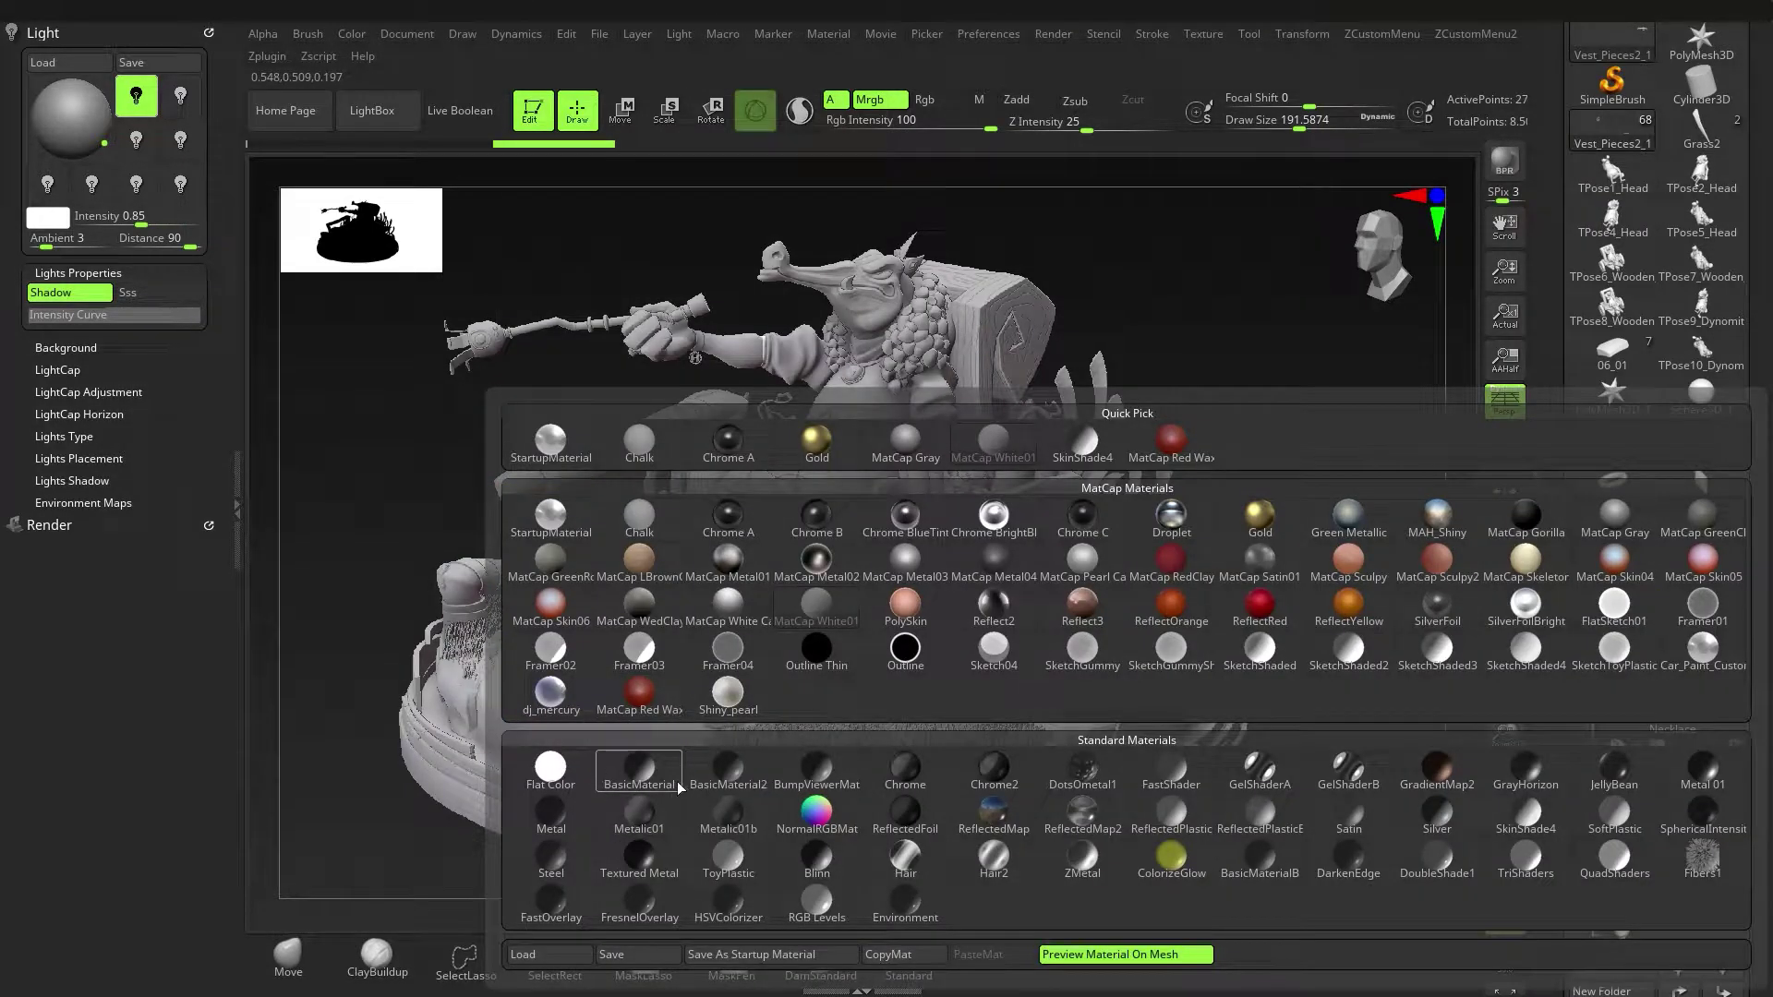
click(677, 785)
drag(104, 143, 67, 95)
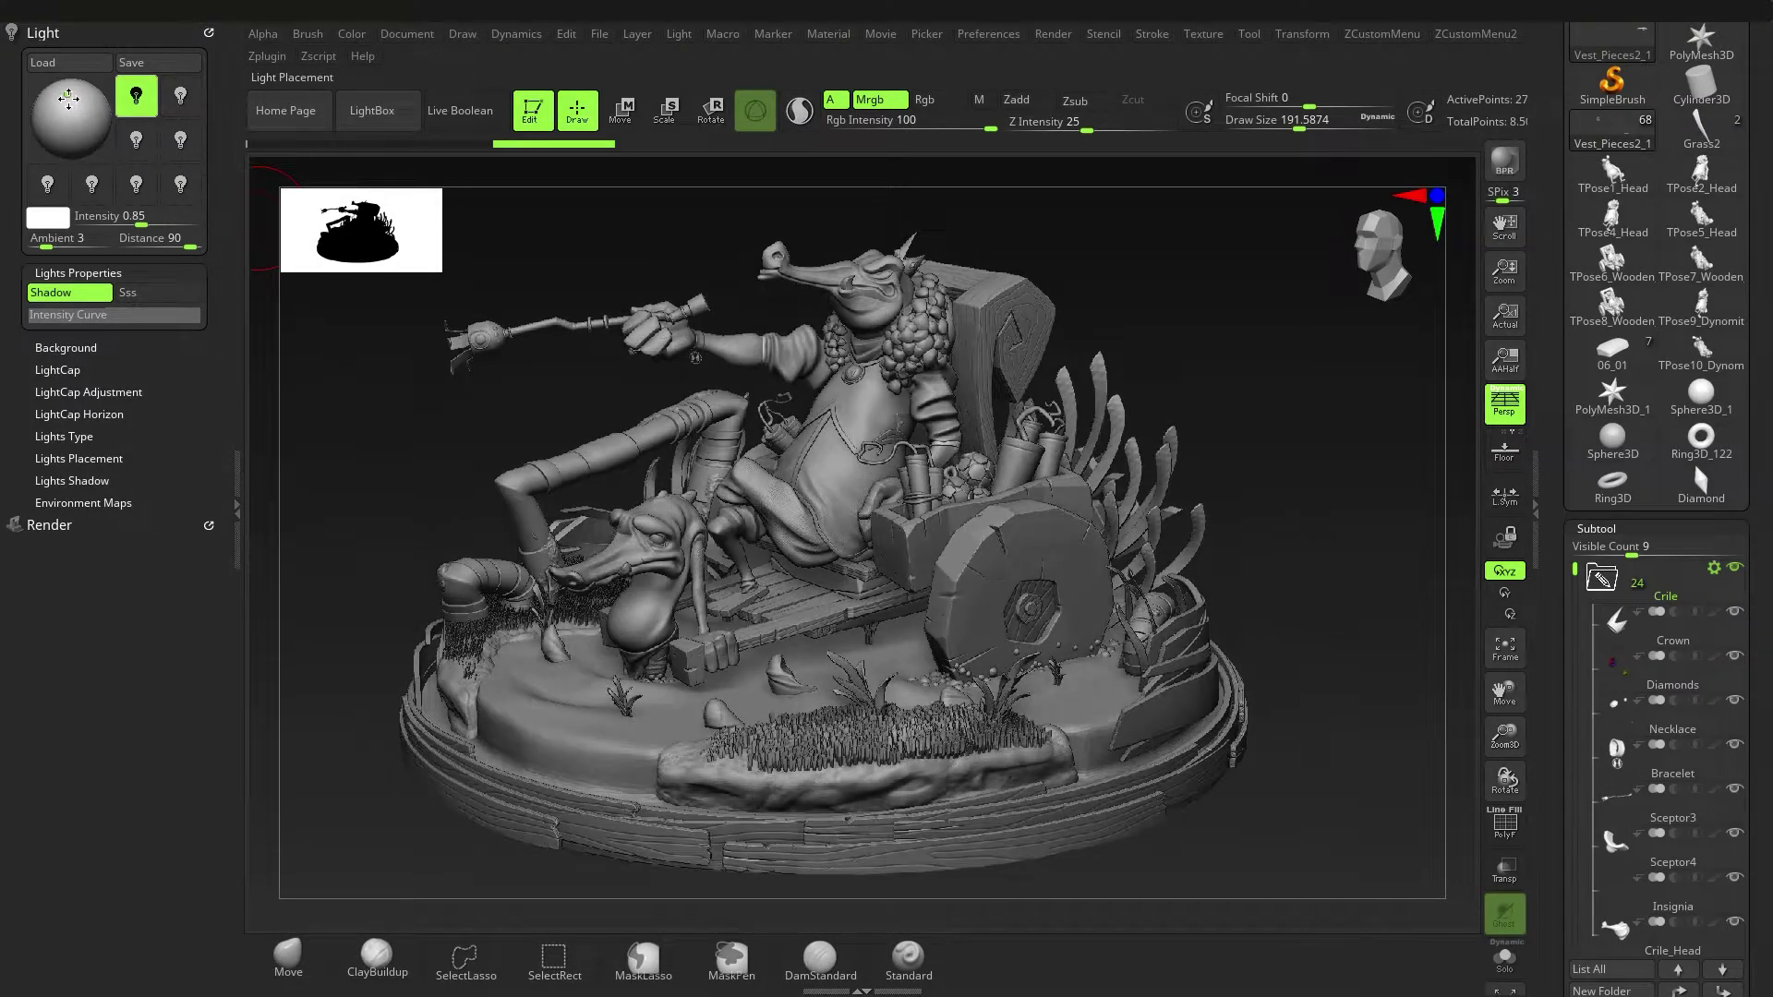
Switch the material back to SkinShade4 and show the polypaint on all subtools.
key(space)
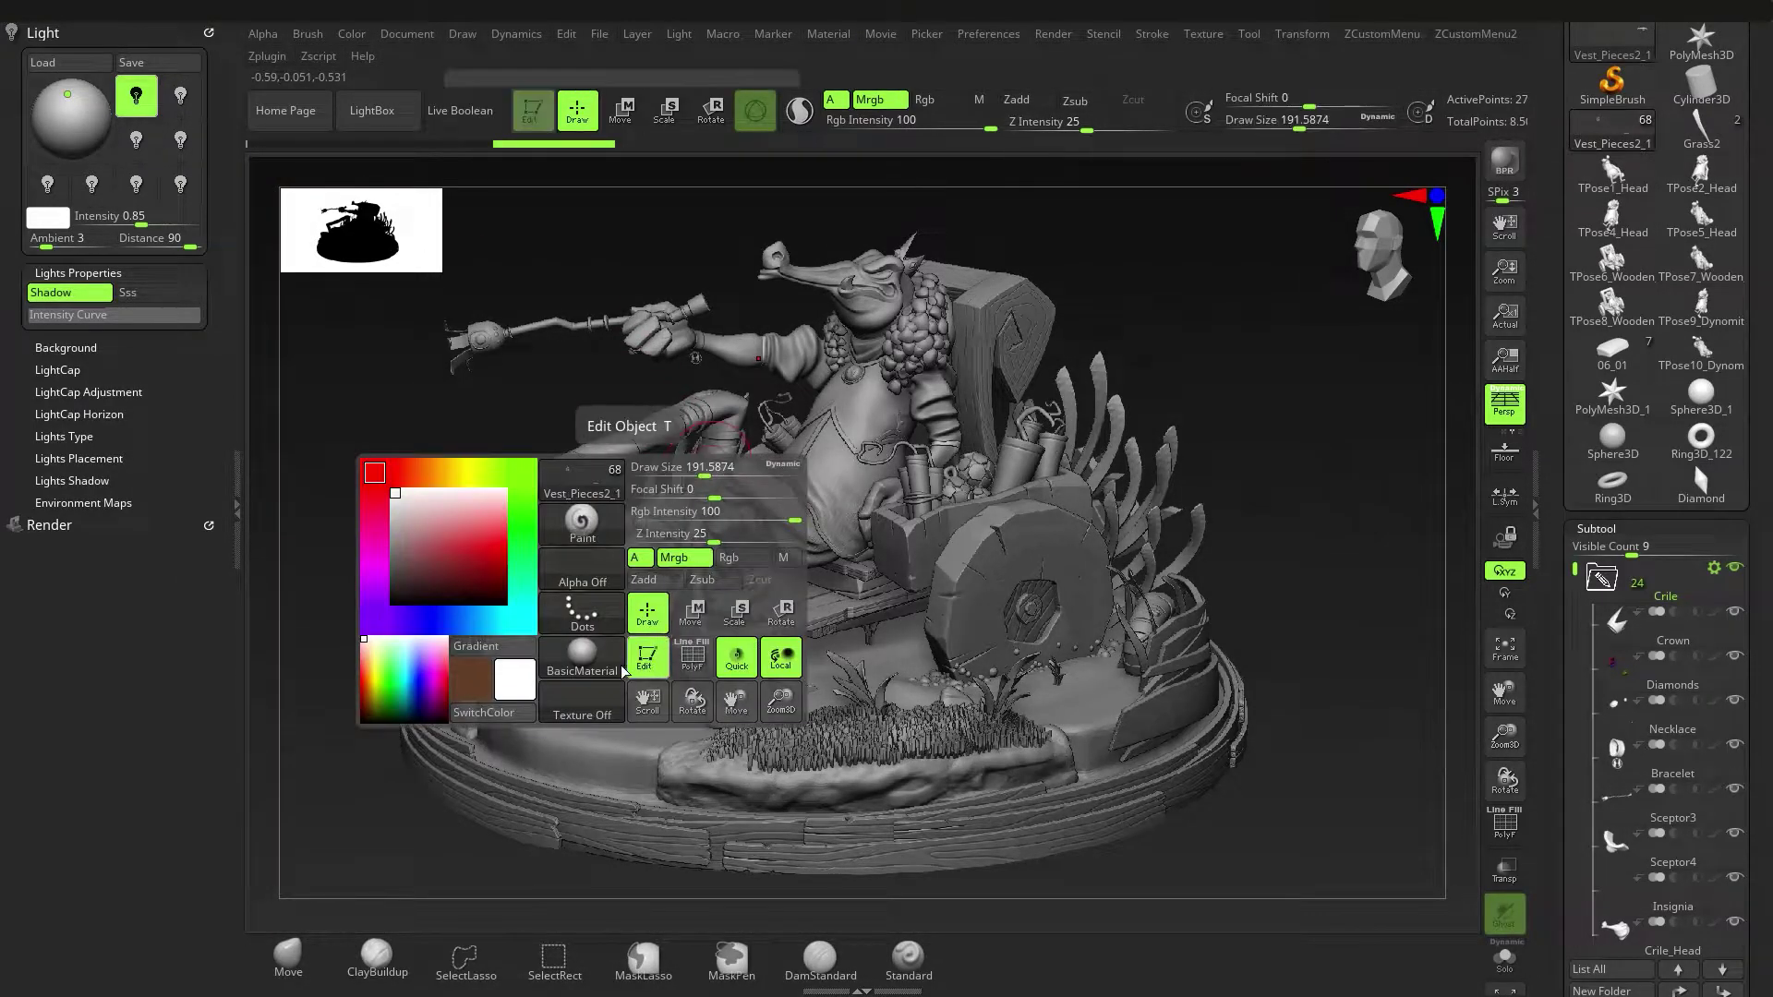
click(591, 659)
click(1146, 442)
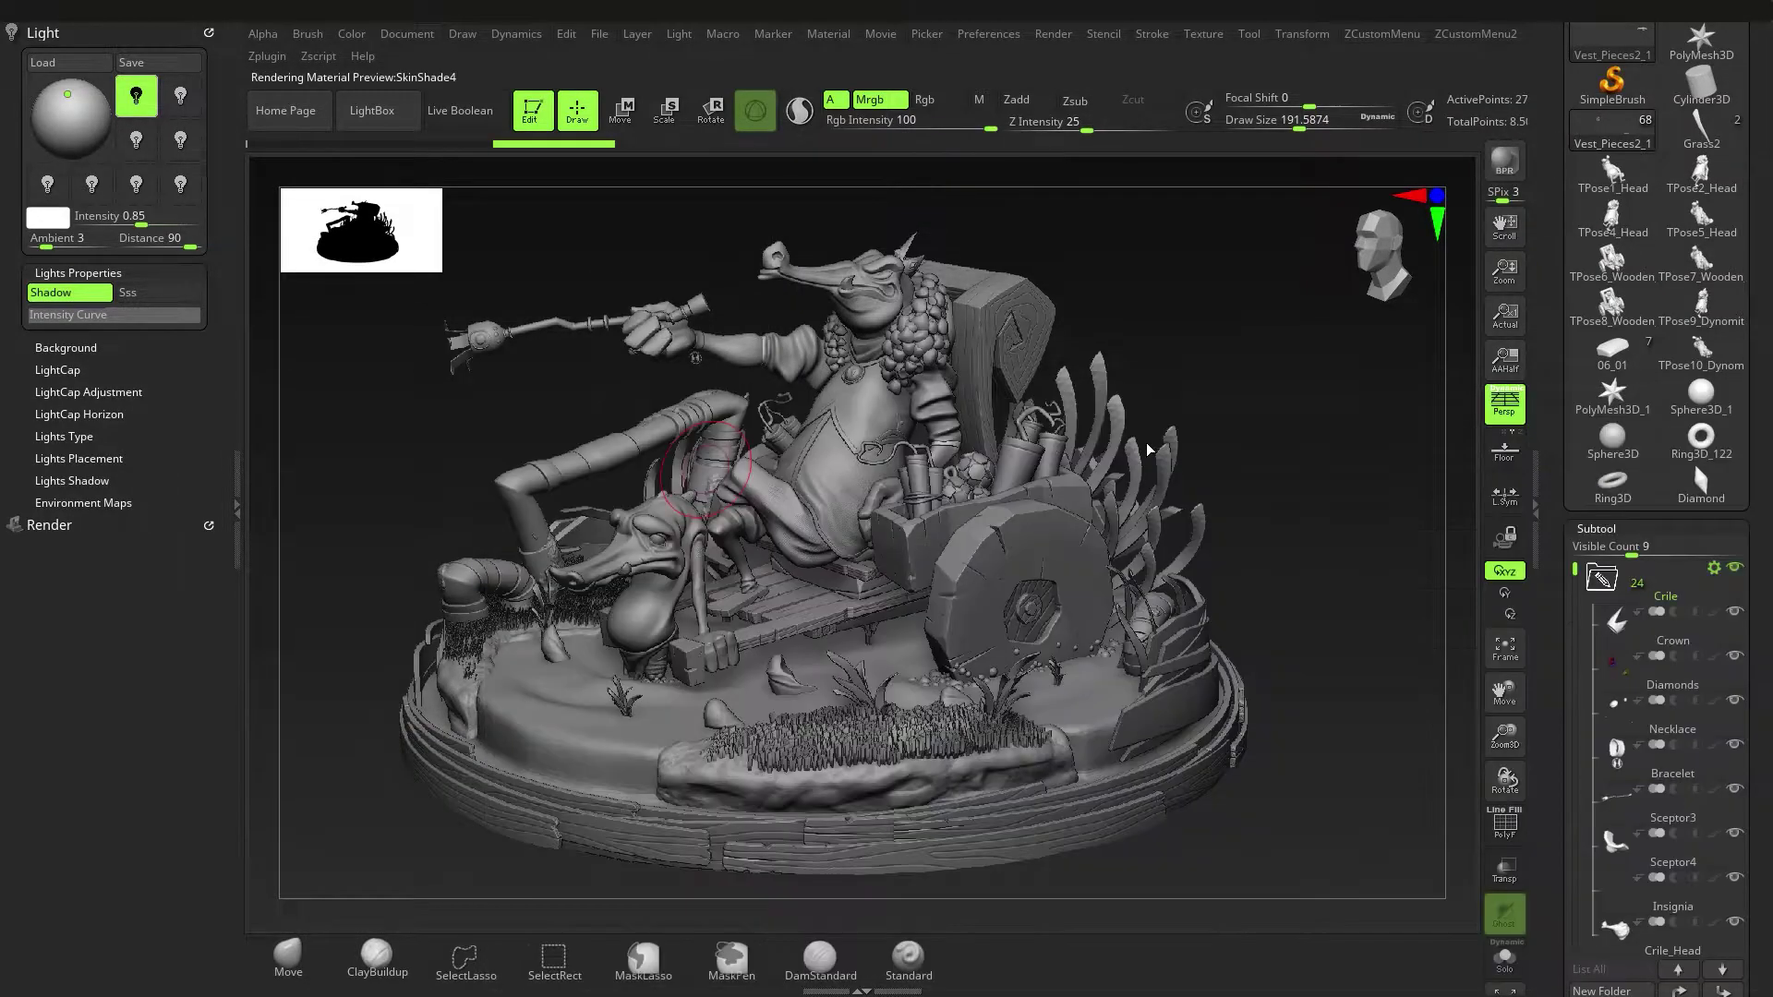
shift+click(1714, 612)
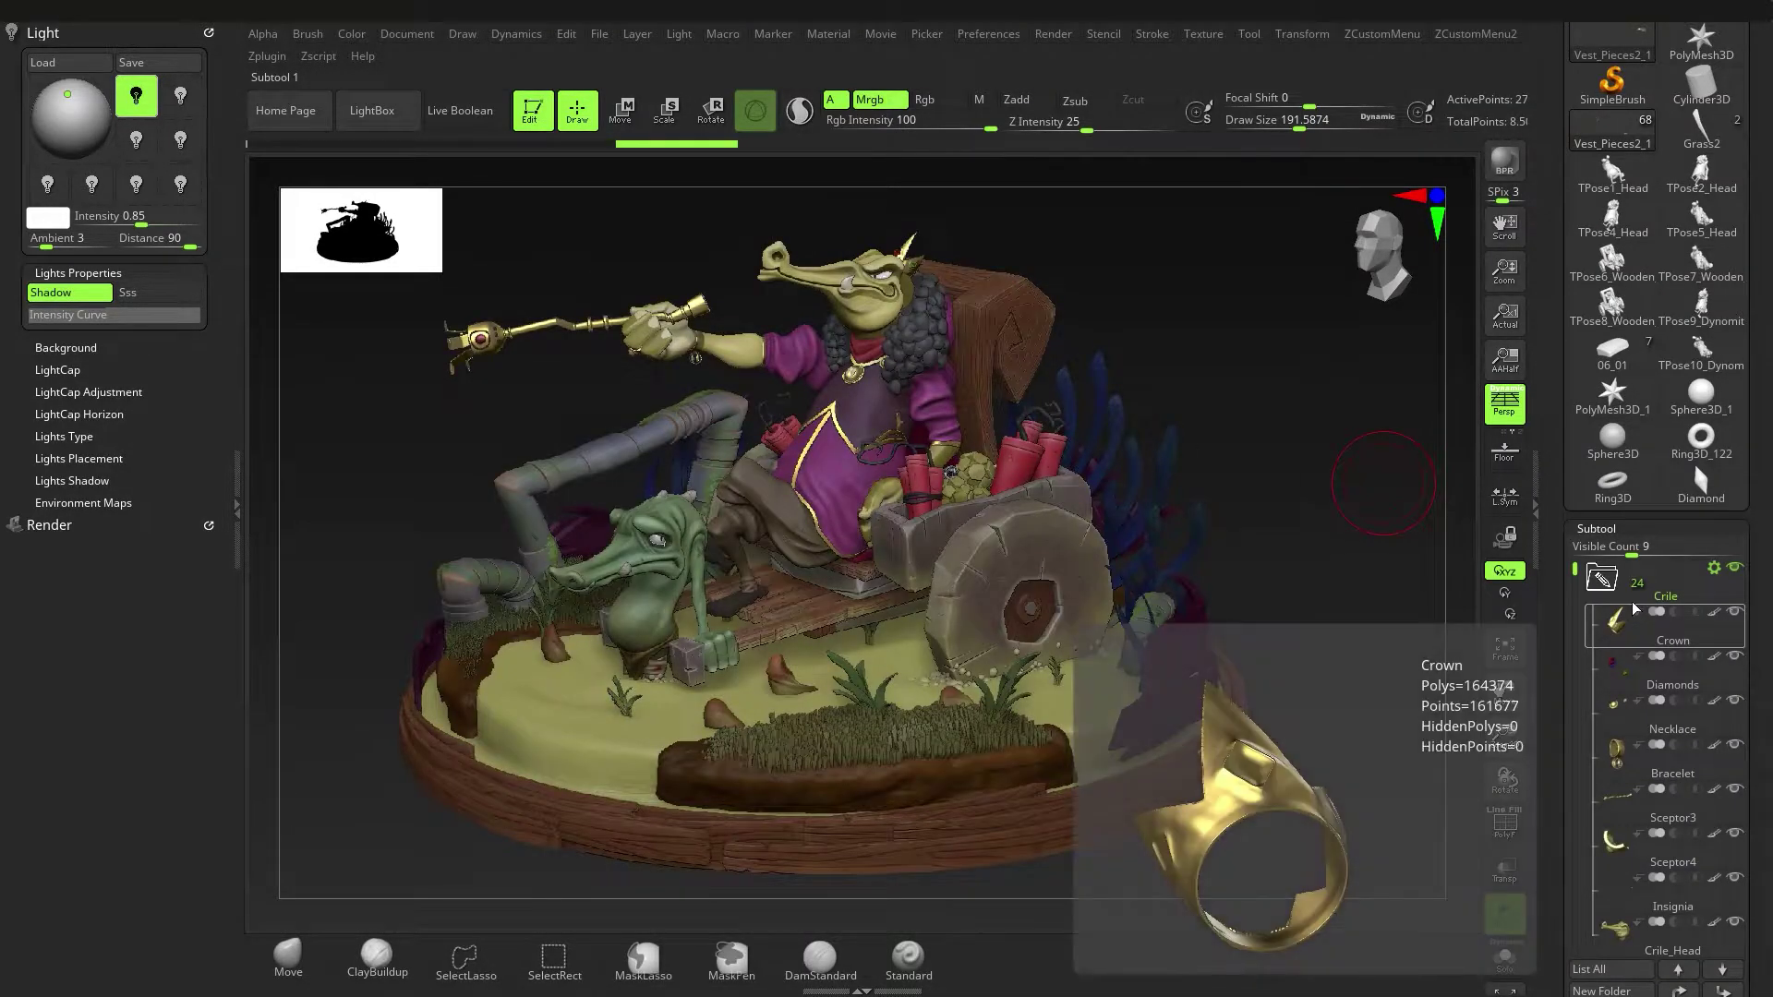
Collapse the Crile folder and leaf through the other subtool folders, leaving them all collapsed.
click(1604, 584)
click(1602, 624)
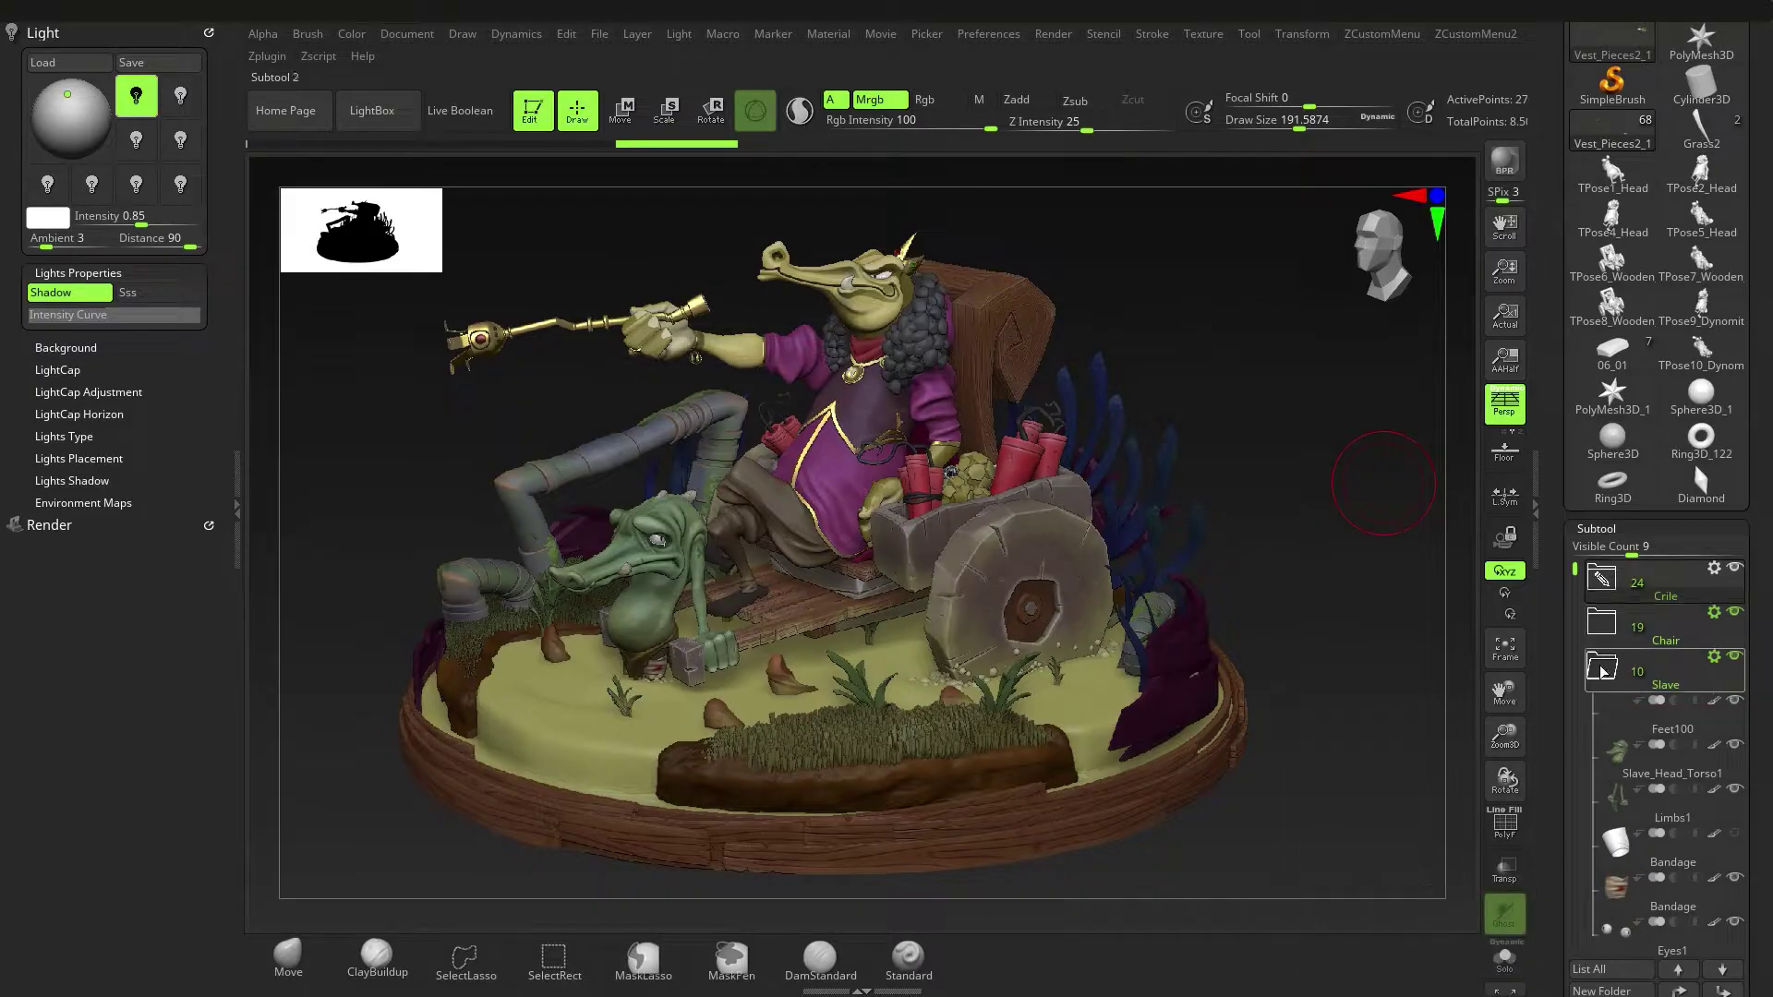
click(1600, 713)
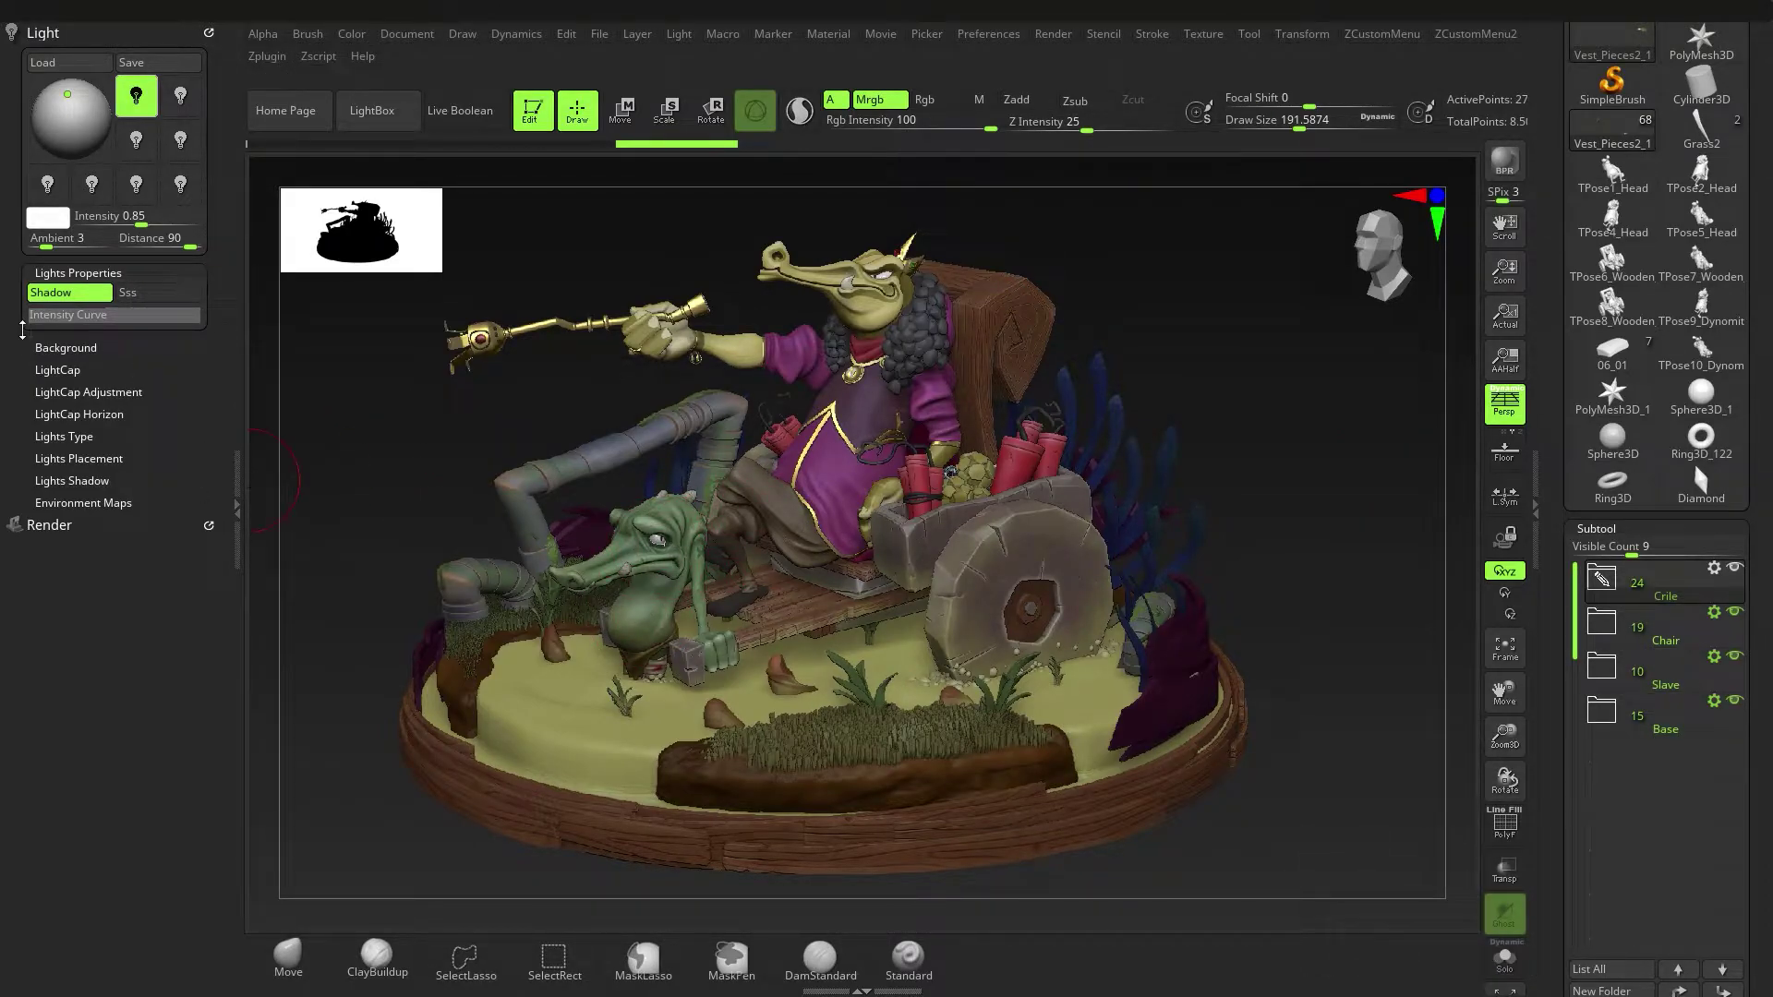
Move the active light to the upper right edge of the light sphere.
click(42, 32)
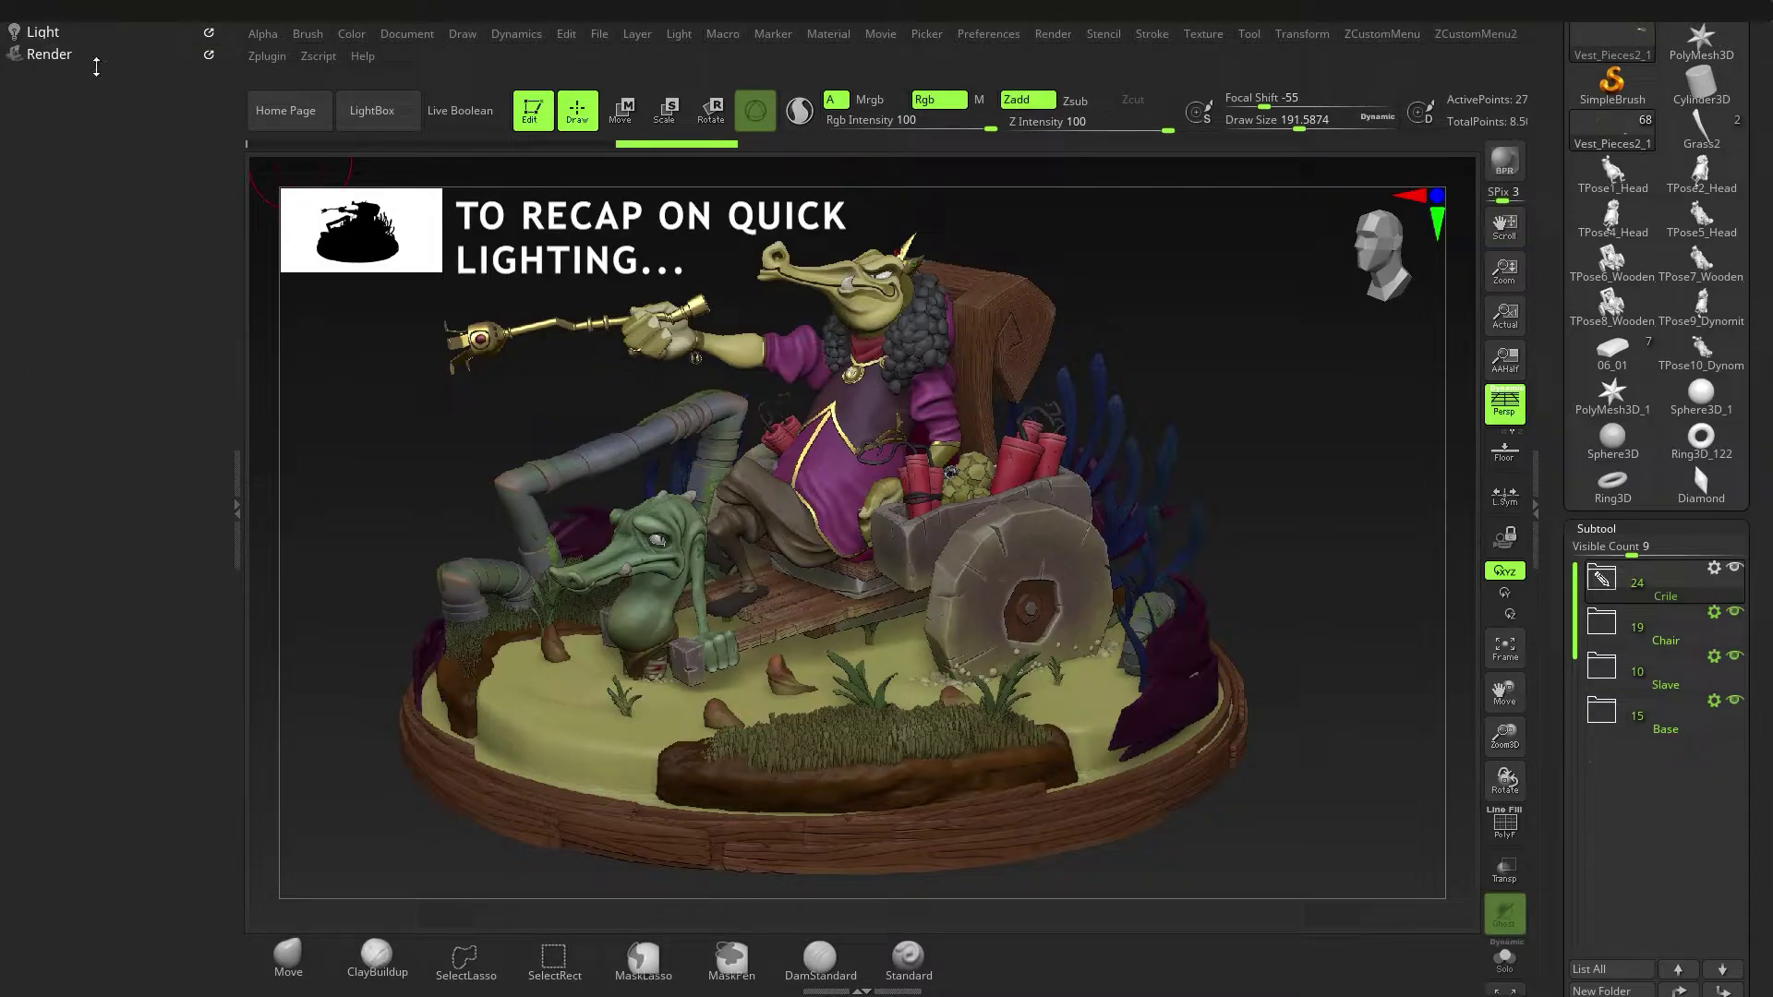
shift+click(70, 36)
mouse_move(77, 100)
mouse_down()
mouse_move(62, 95)
mouse_move(99, 93)
mouse_up()
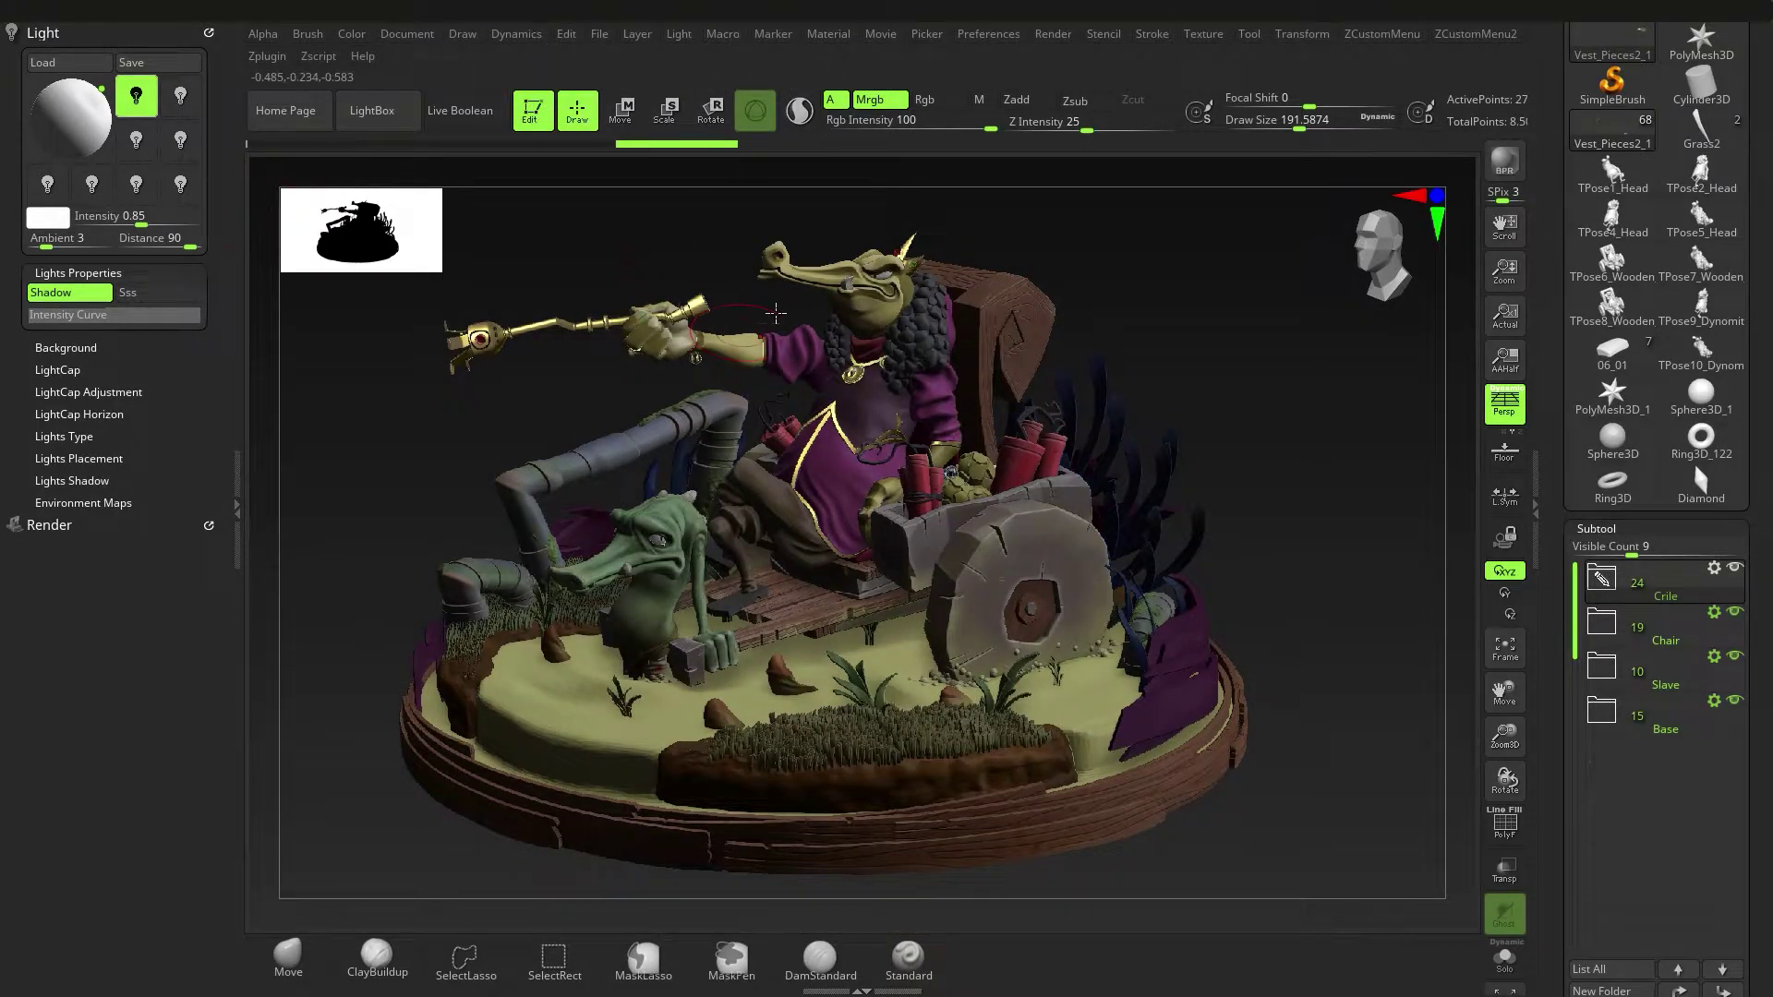
Look over the MatCap and Standard materials in the material library without changing the material.
key(space)
click(393, 633)
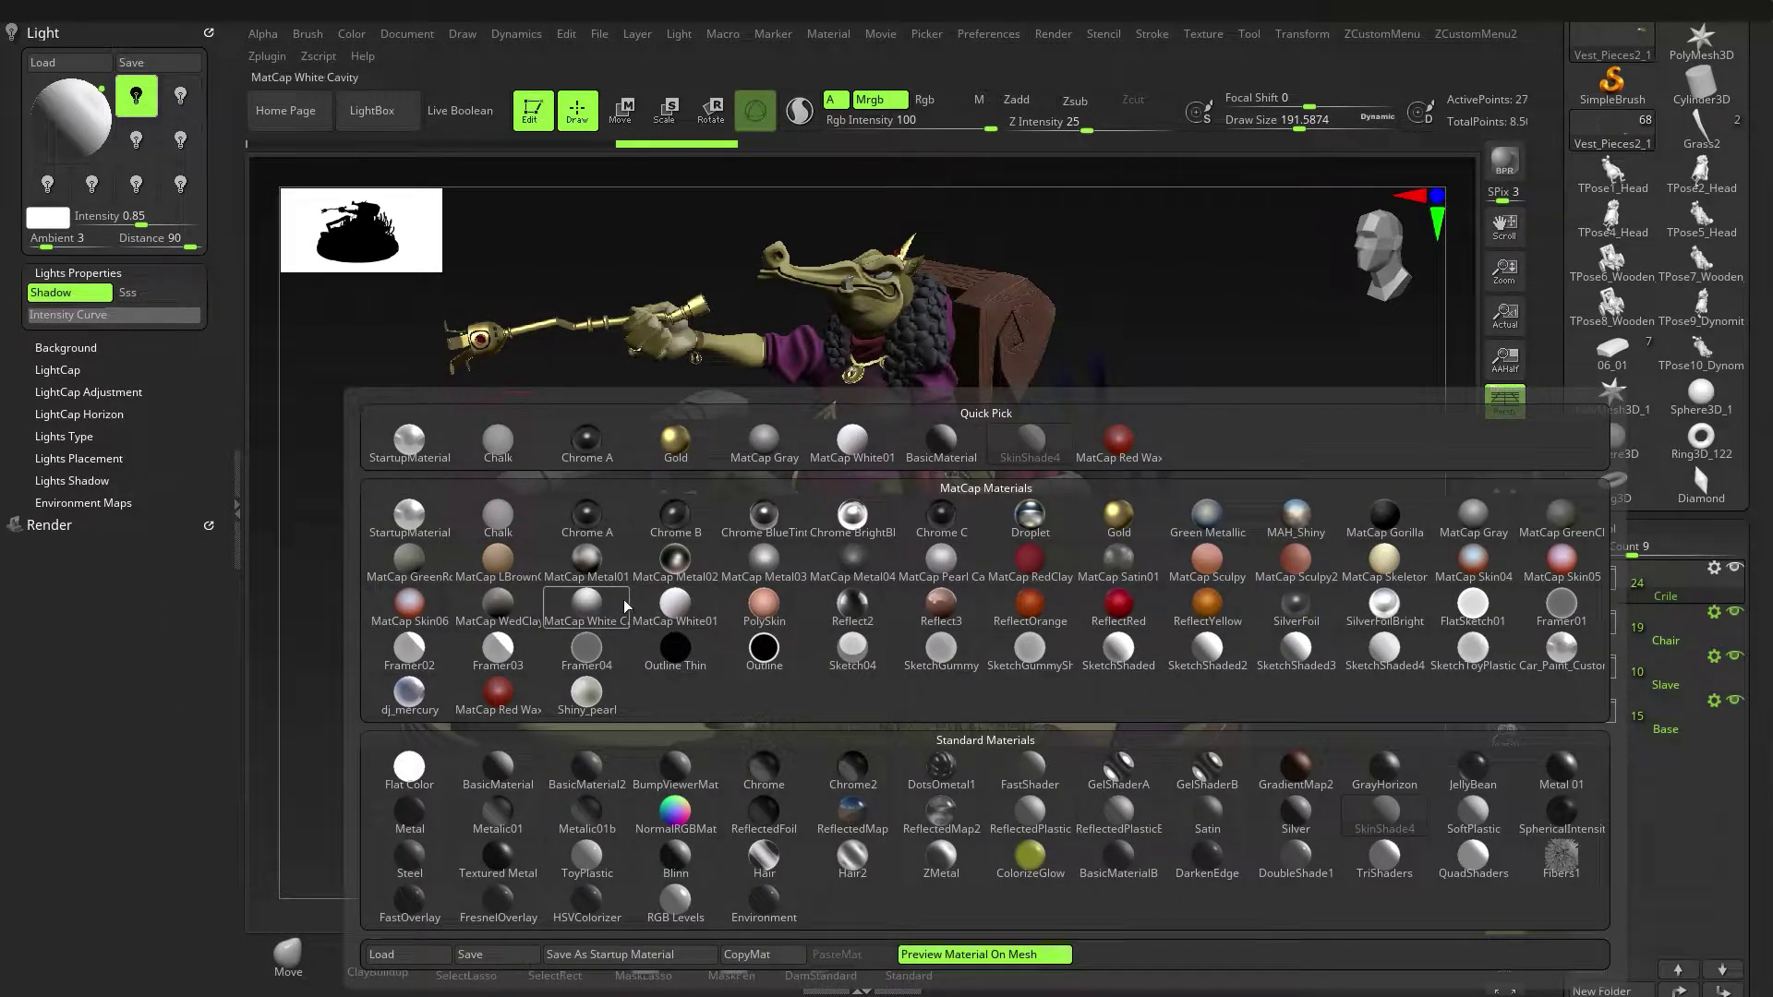
mouse_move(635, 612)
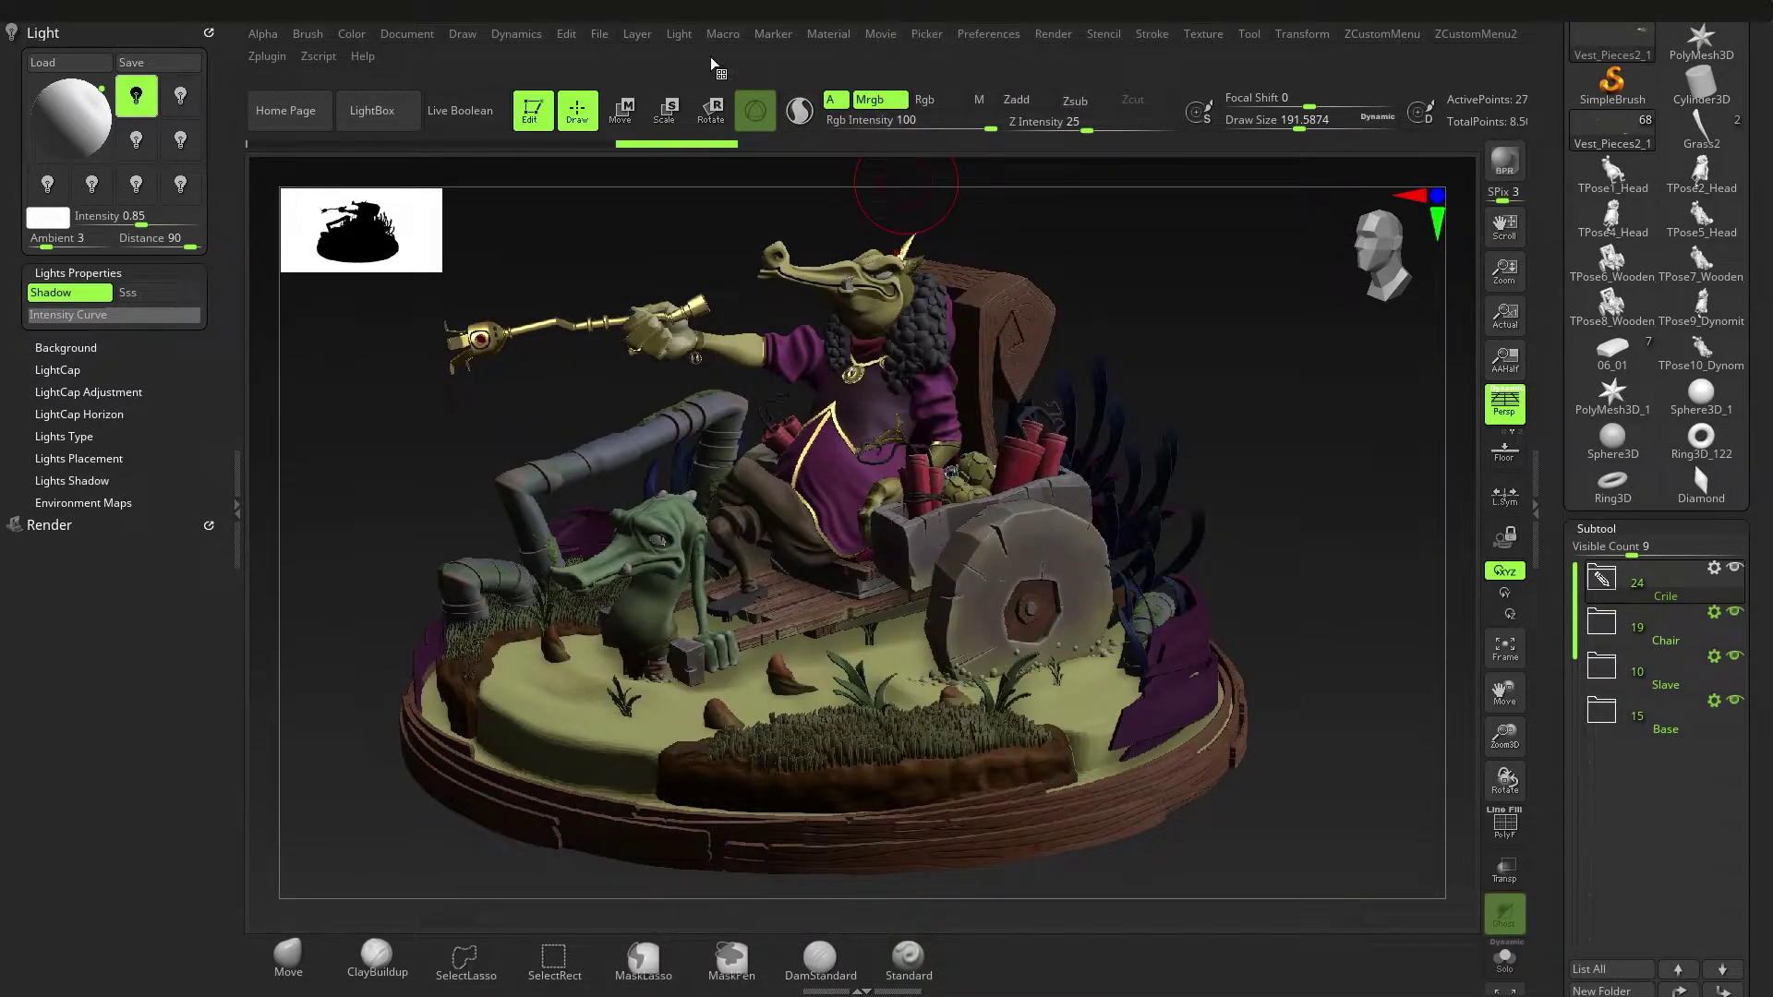
Show the movie timeline, orbit the diorama slightly and move the camera track's time position to about 9 seconds.
key(shift)
click(878, 35)
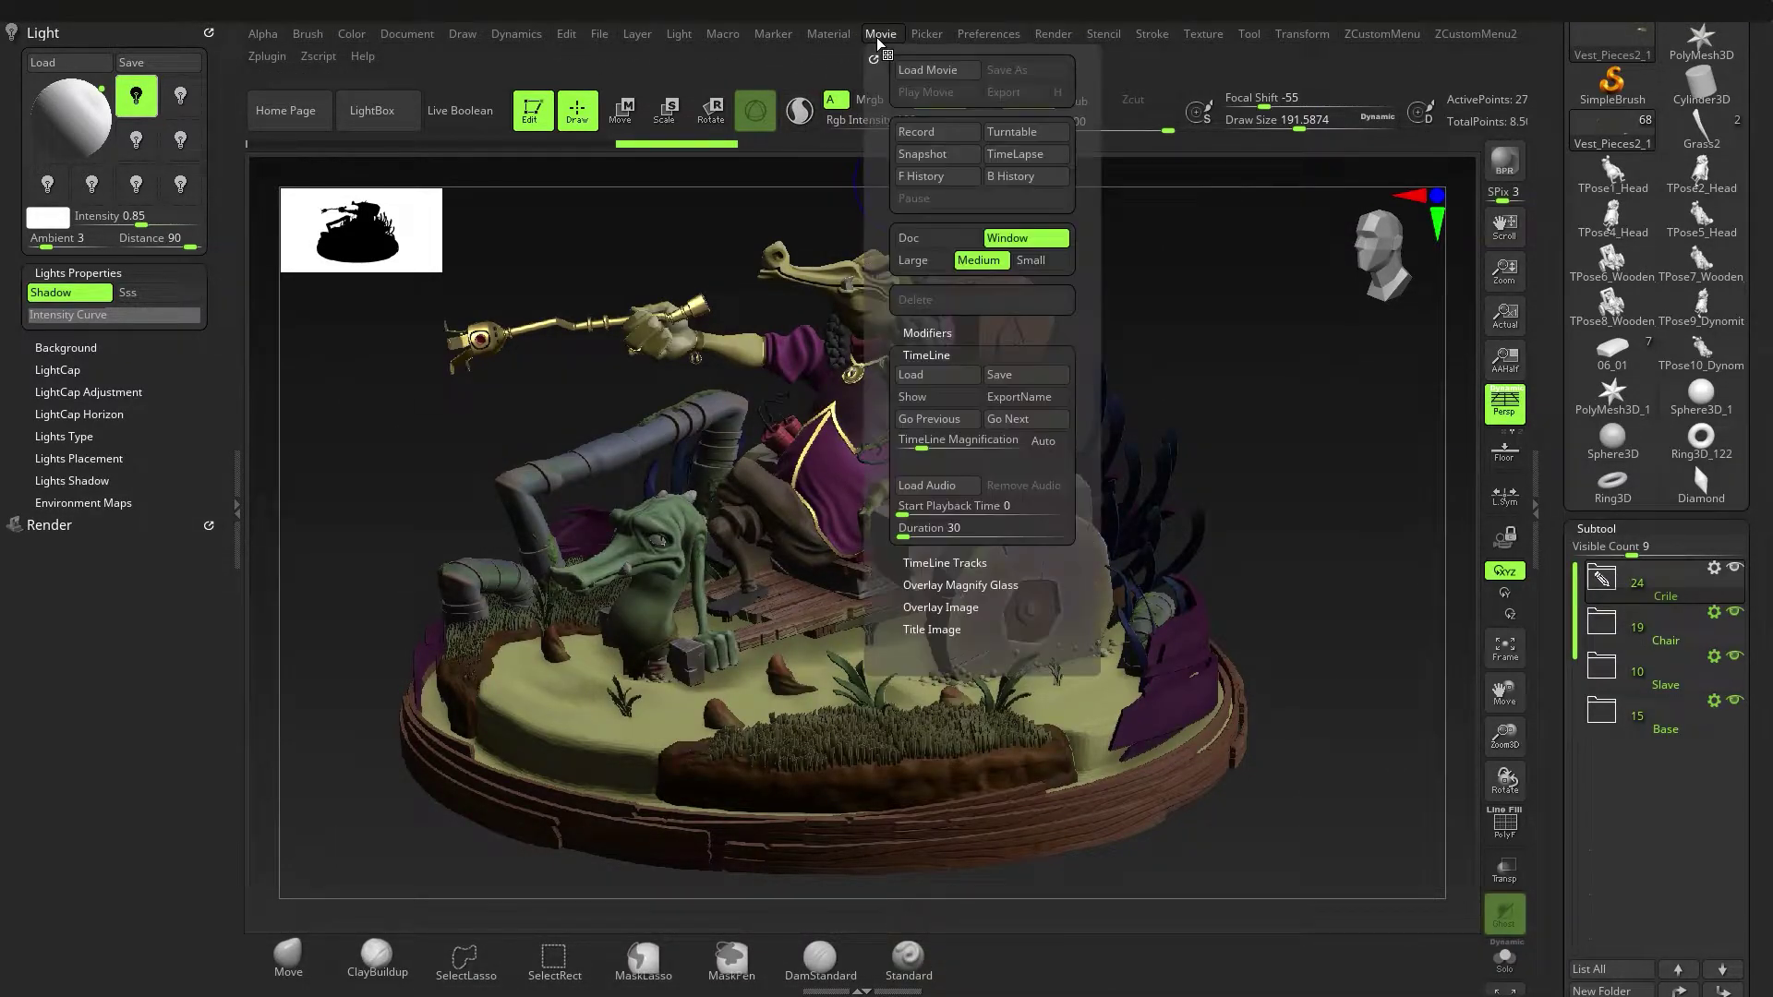
click(939, 397)
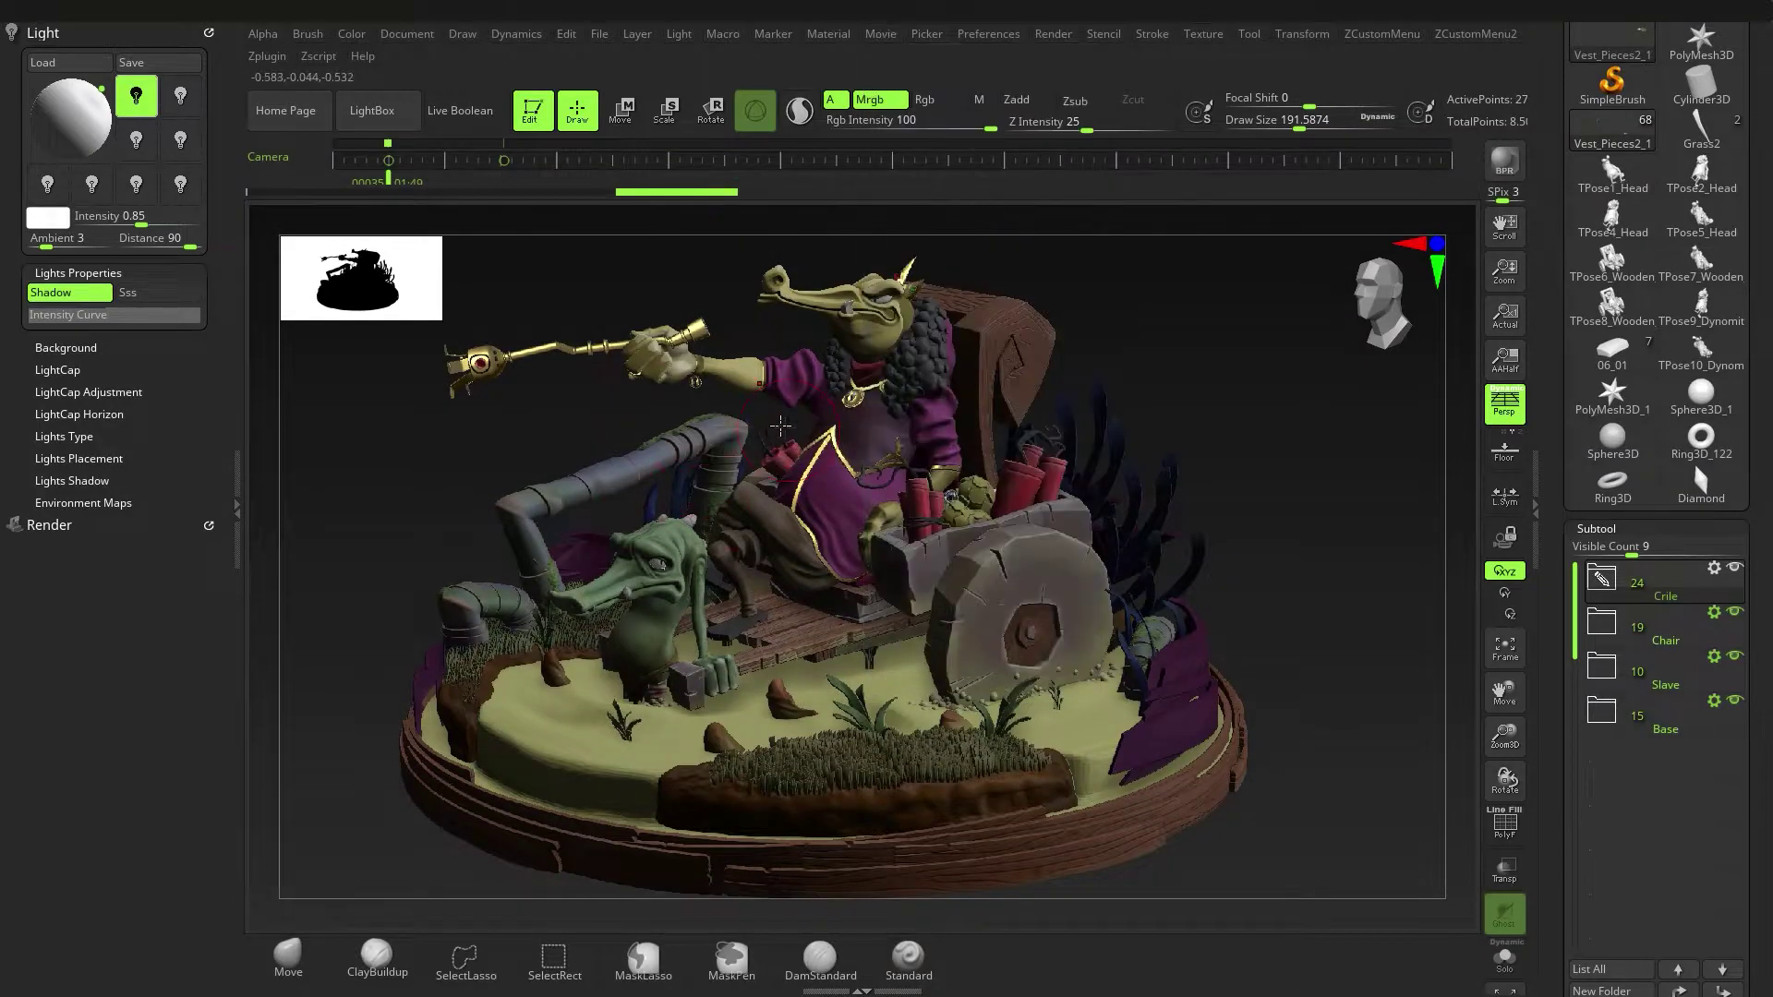
right_drag(822, 479, 720, 467)
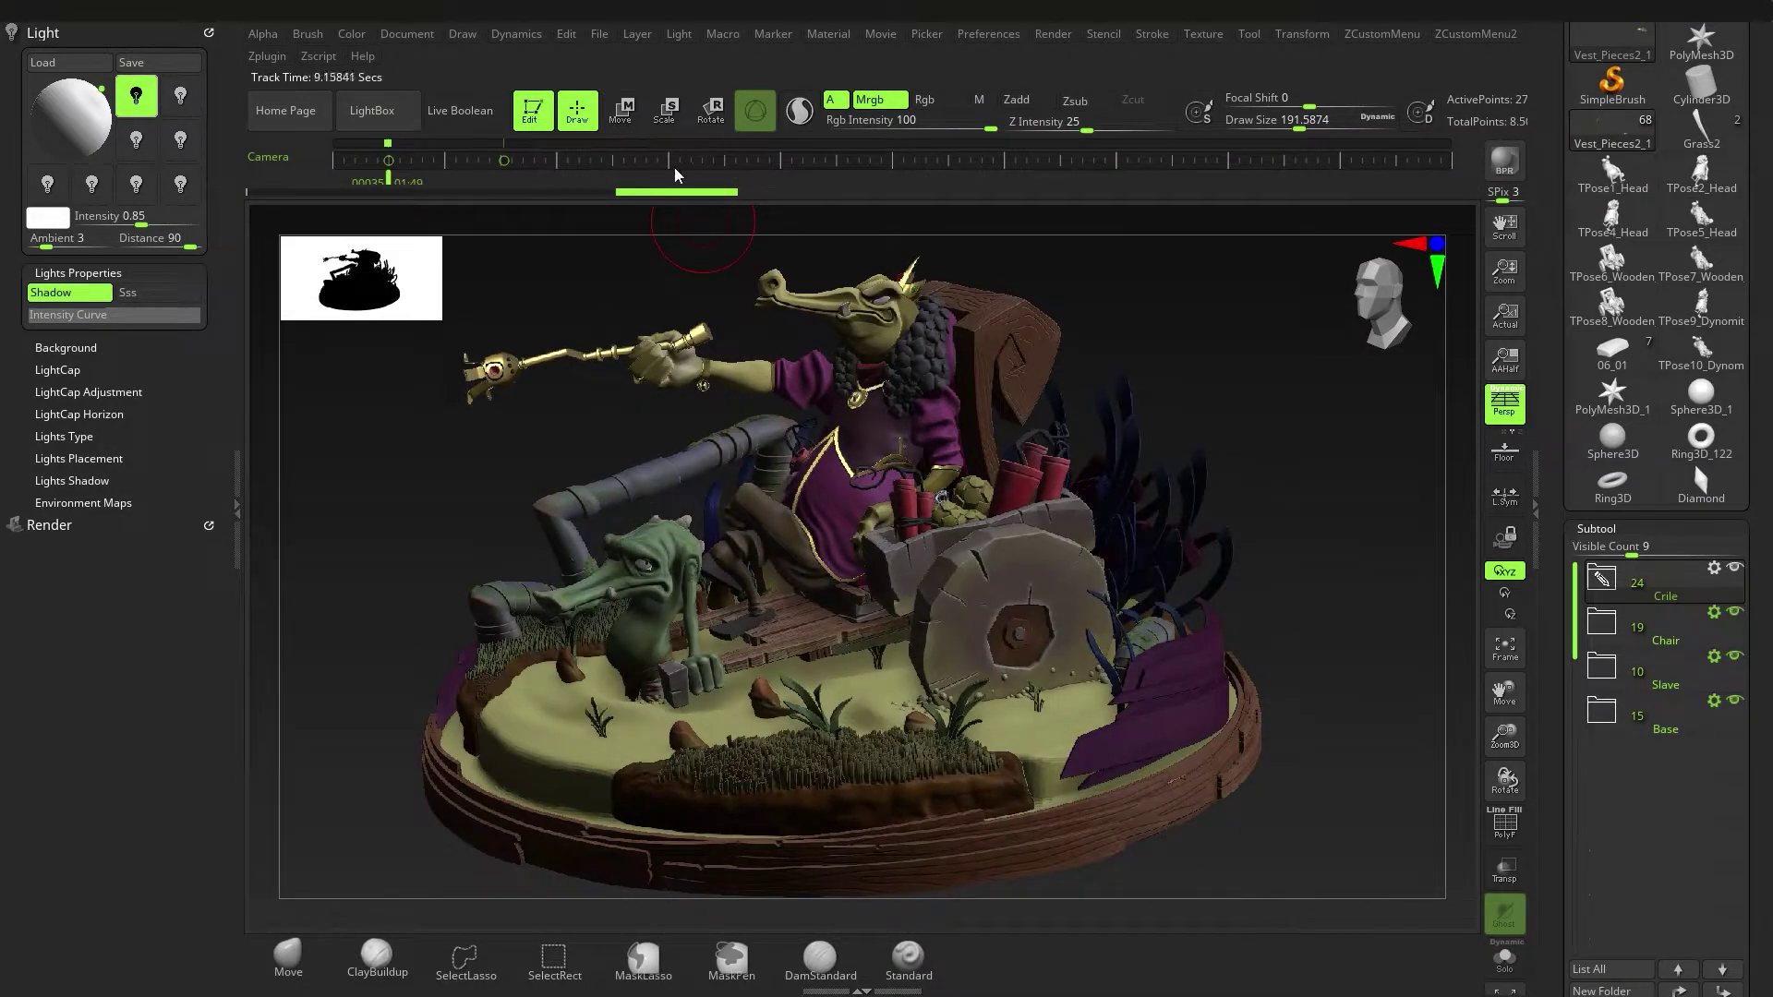
click(668, 161)
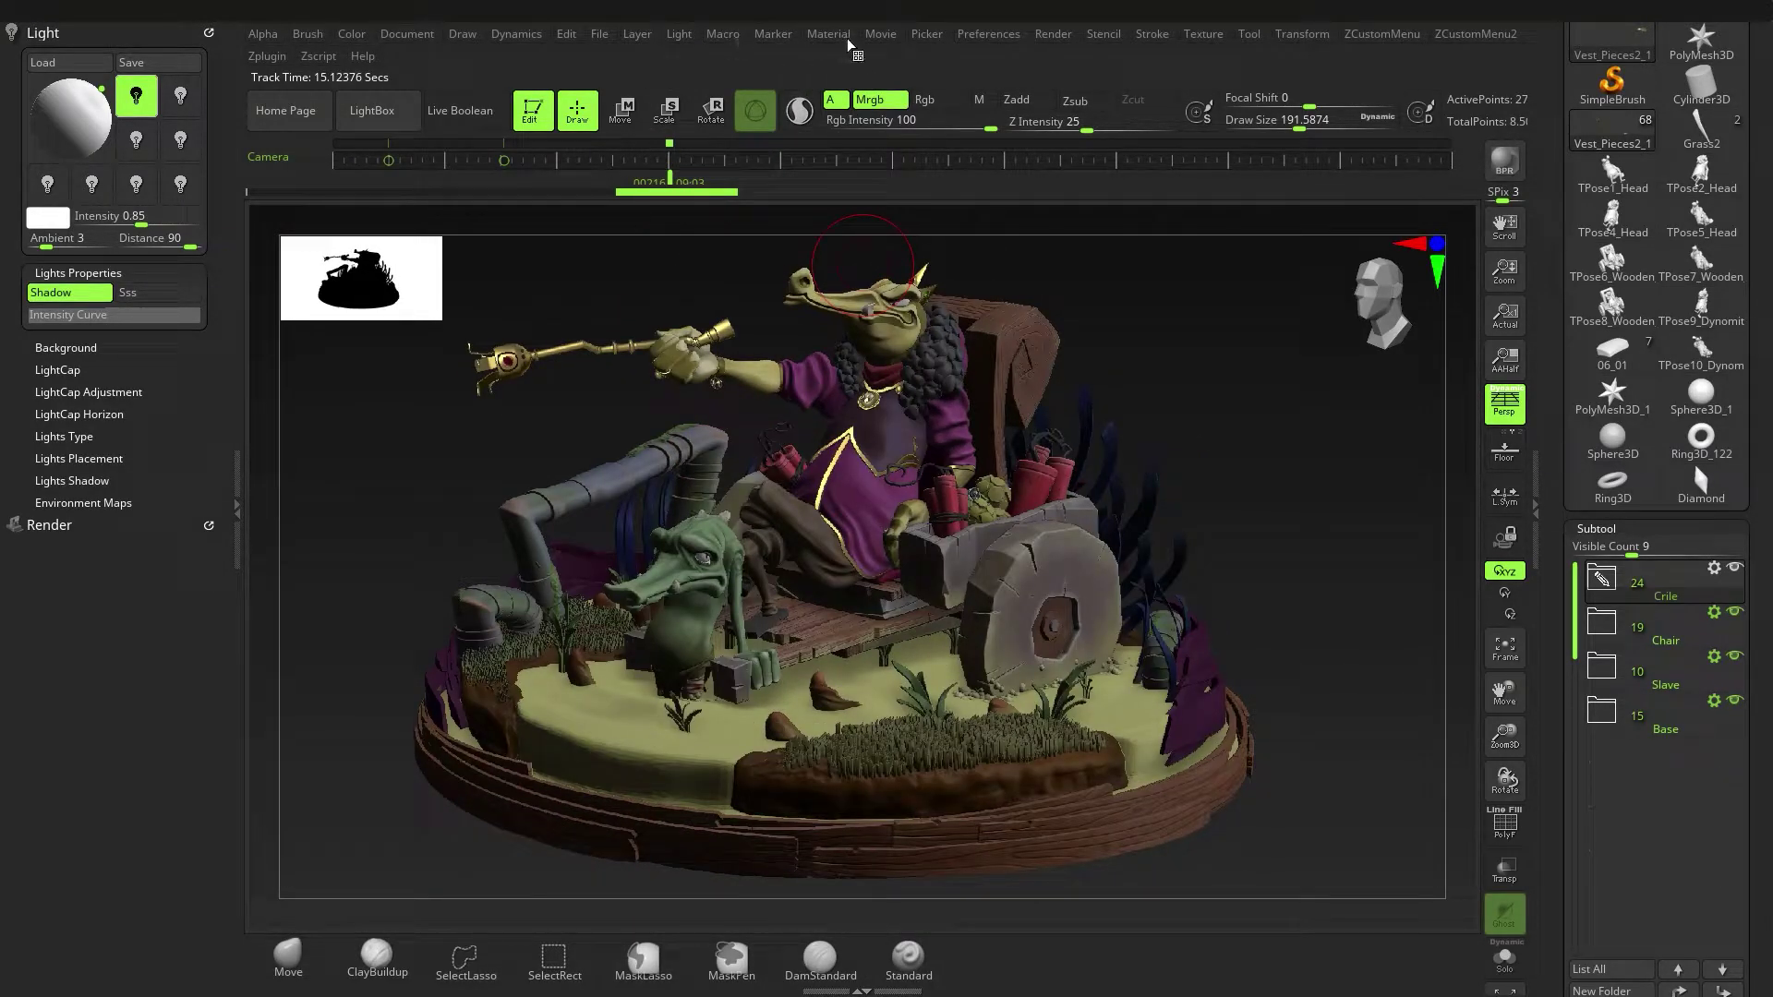
Hide the movie timeline and turn on the floor grid under the diorama.
click(873, 35)
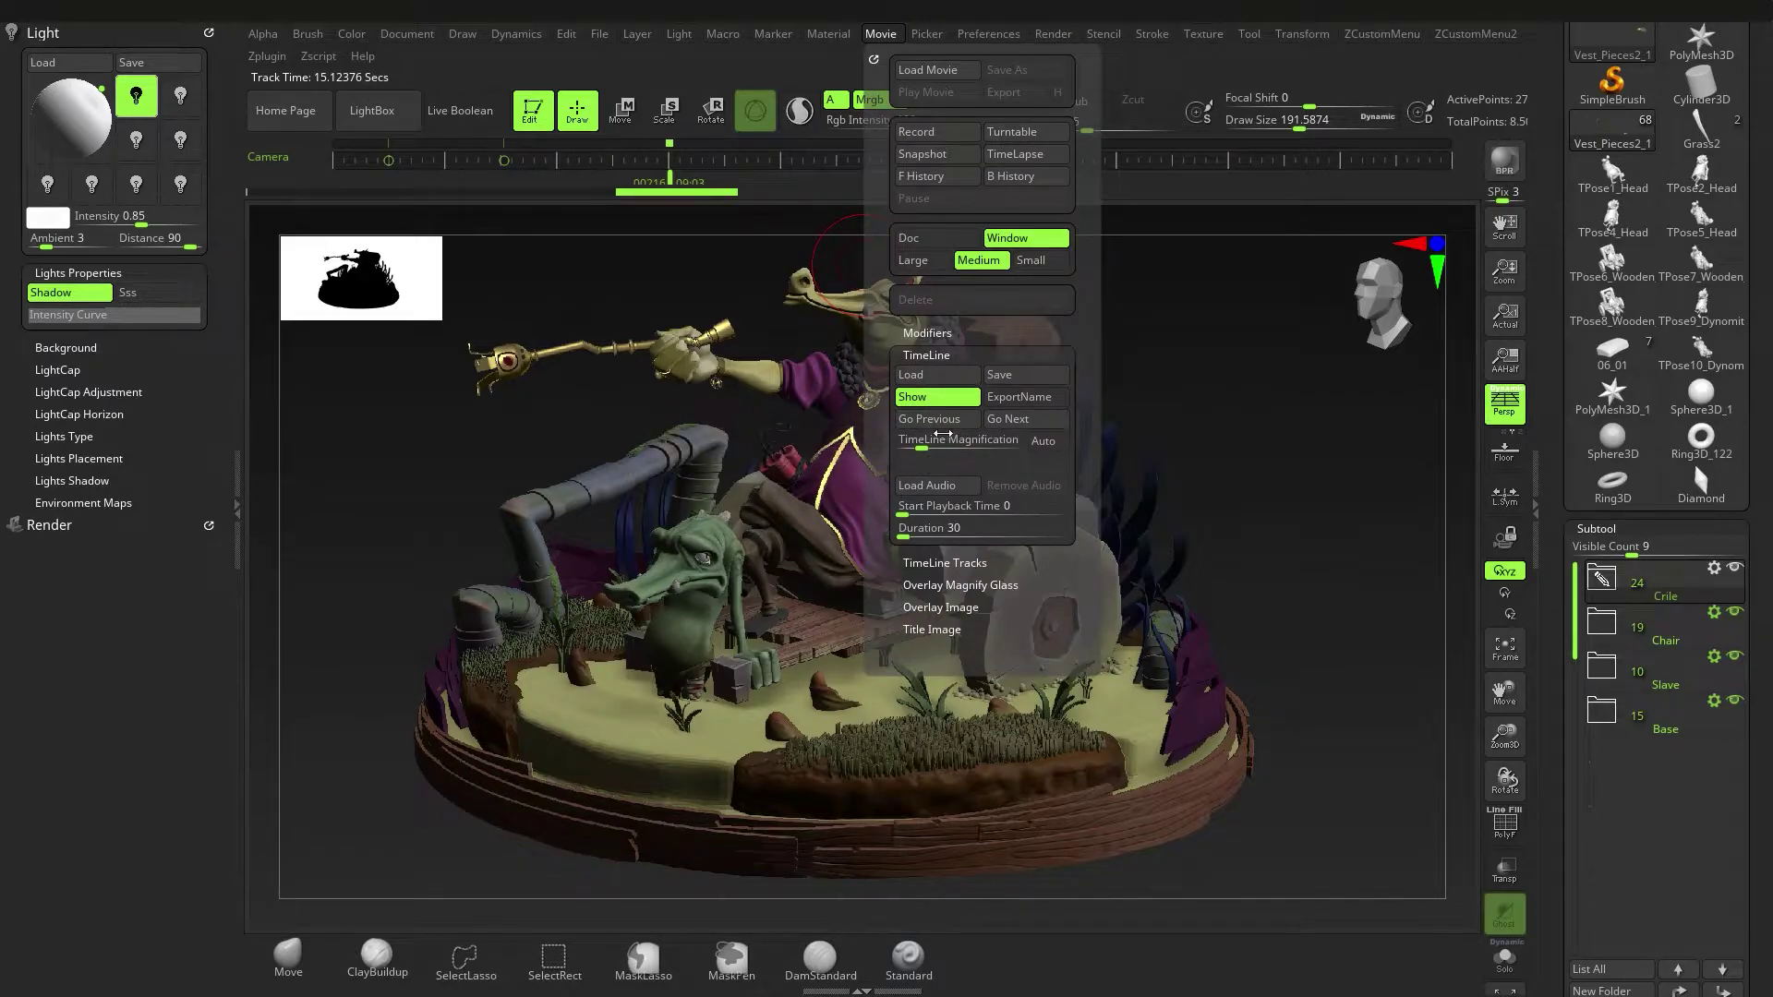
click(923, 395)
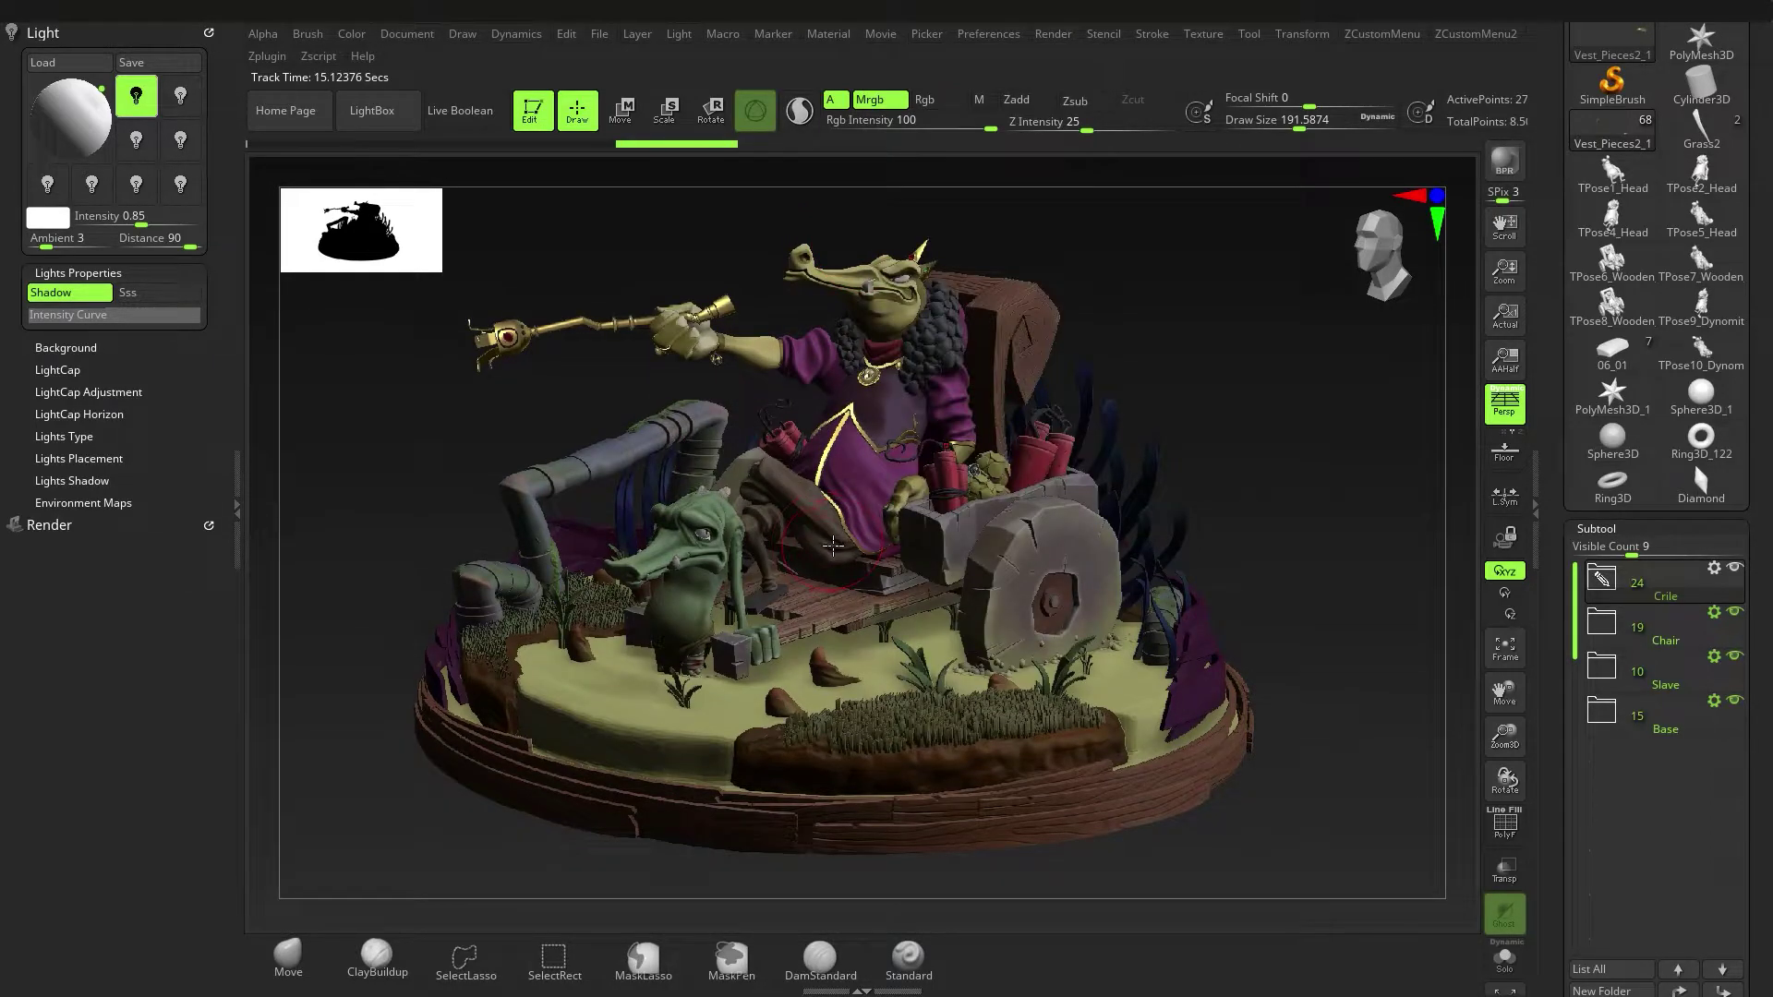
click(1505, 452)
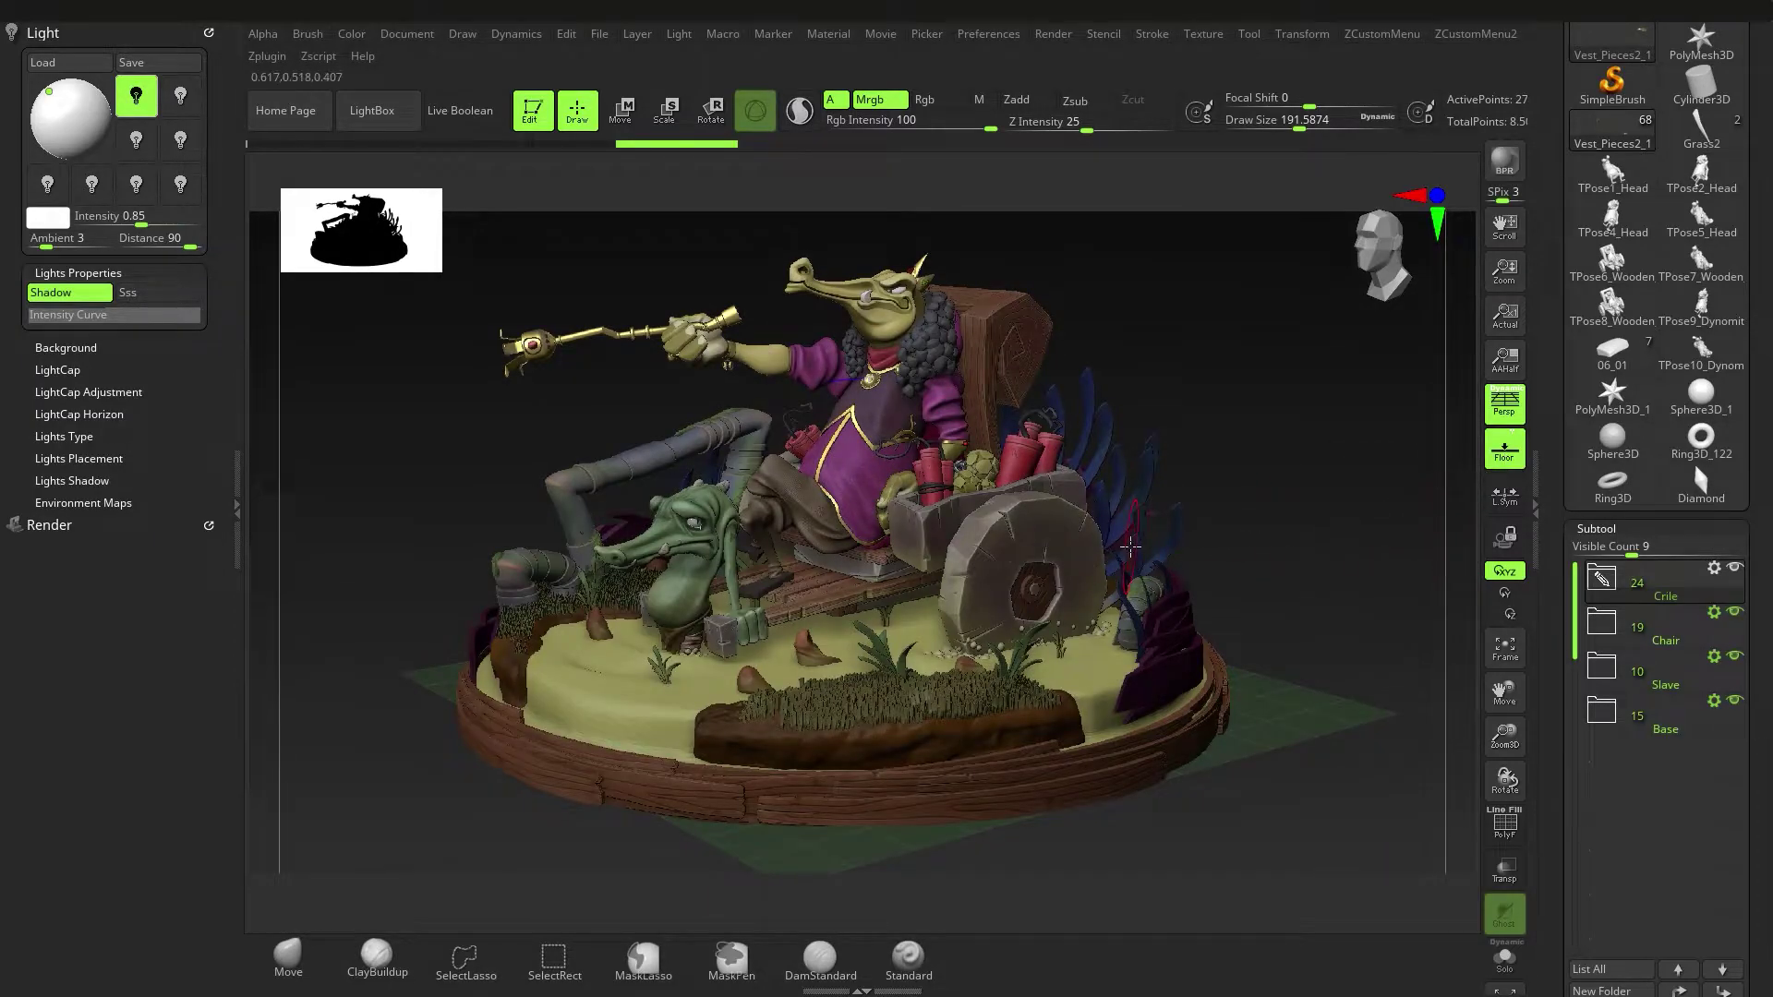
Increase the floor's Grid Size so the grid extends well beyond the diorama's round base.
click(459, 34)
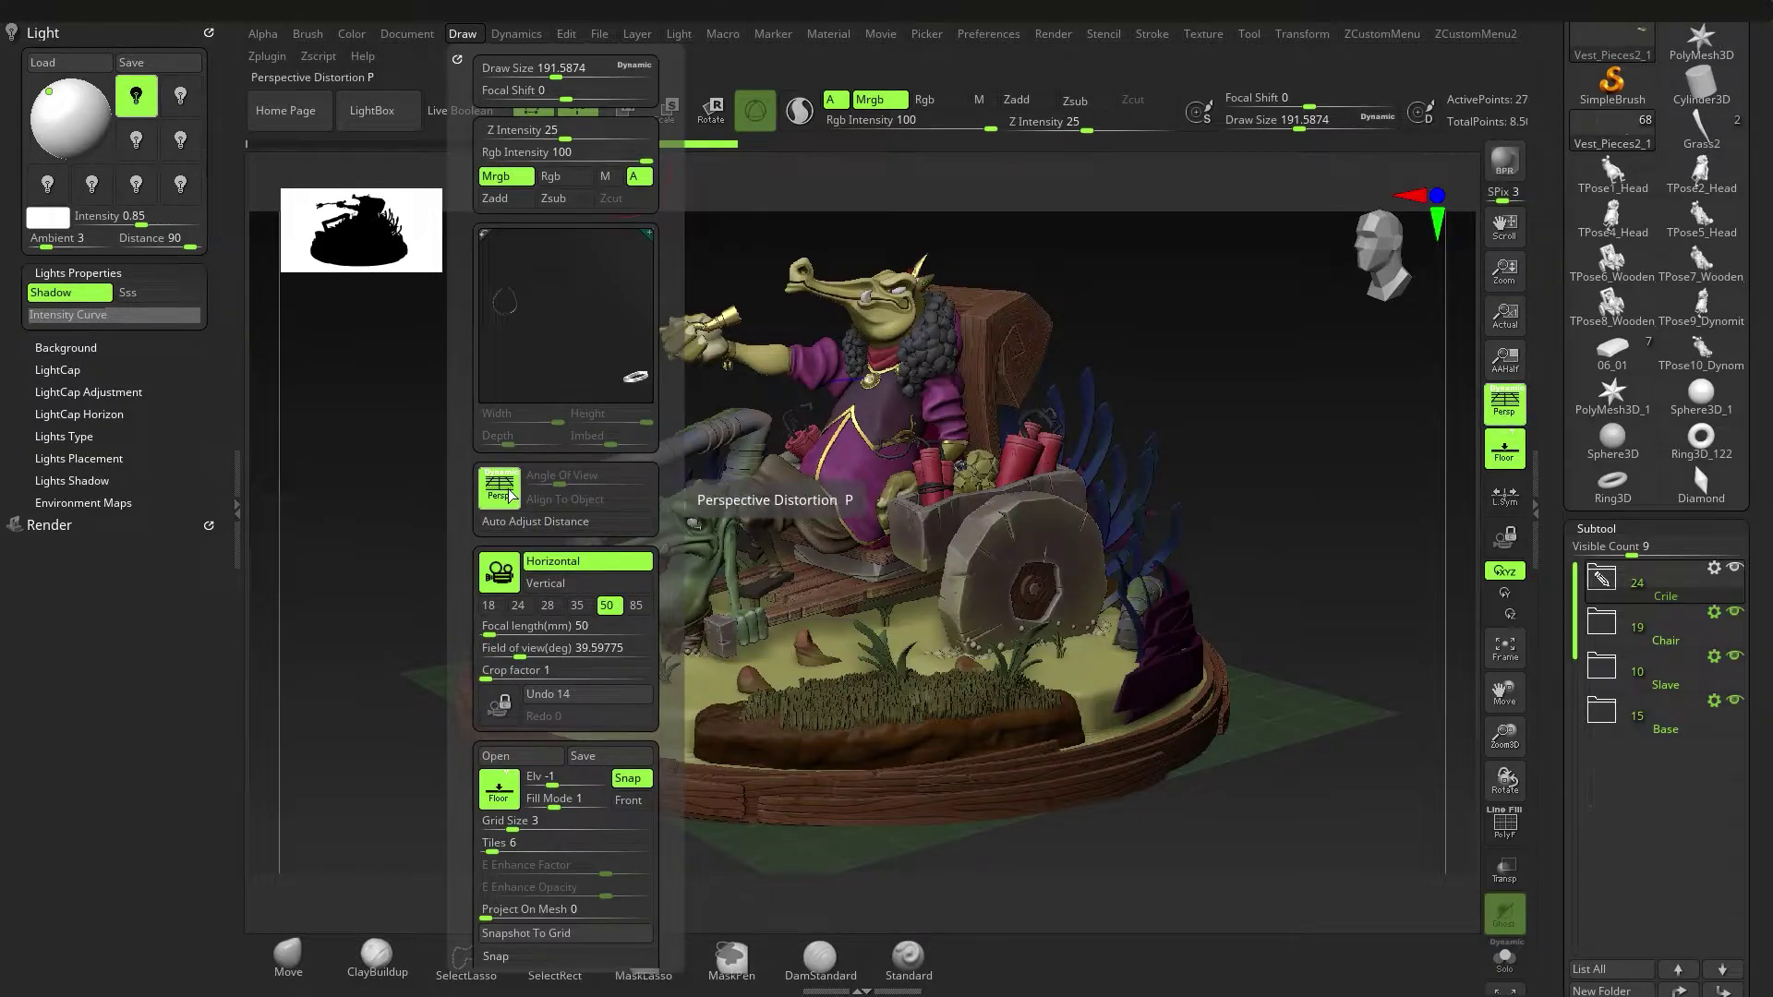
scroll(591, 638, down, 3)
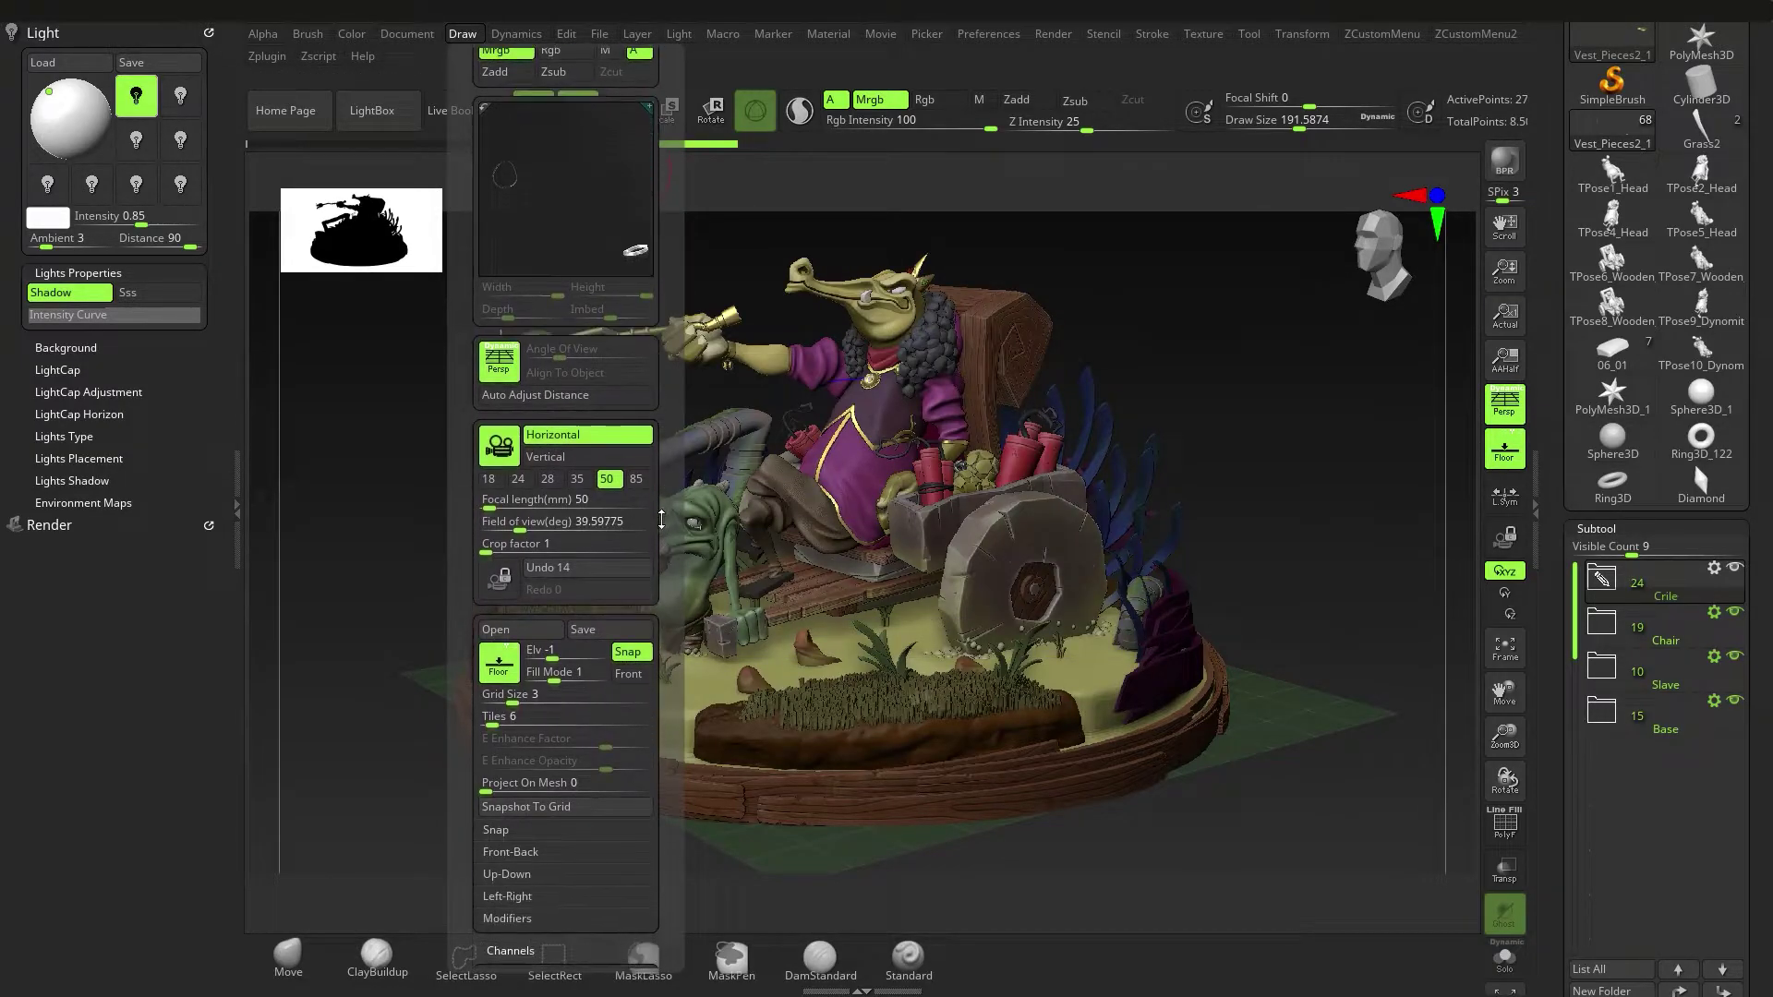
click(503, 666)
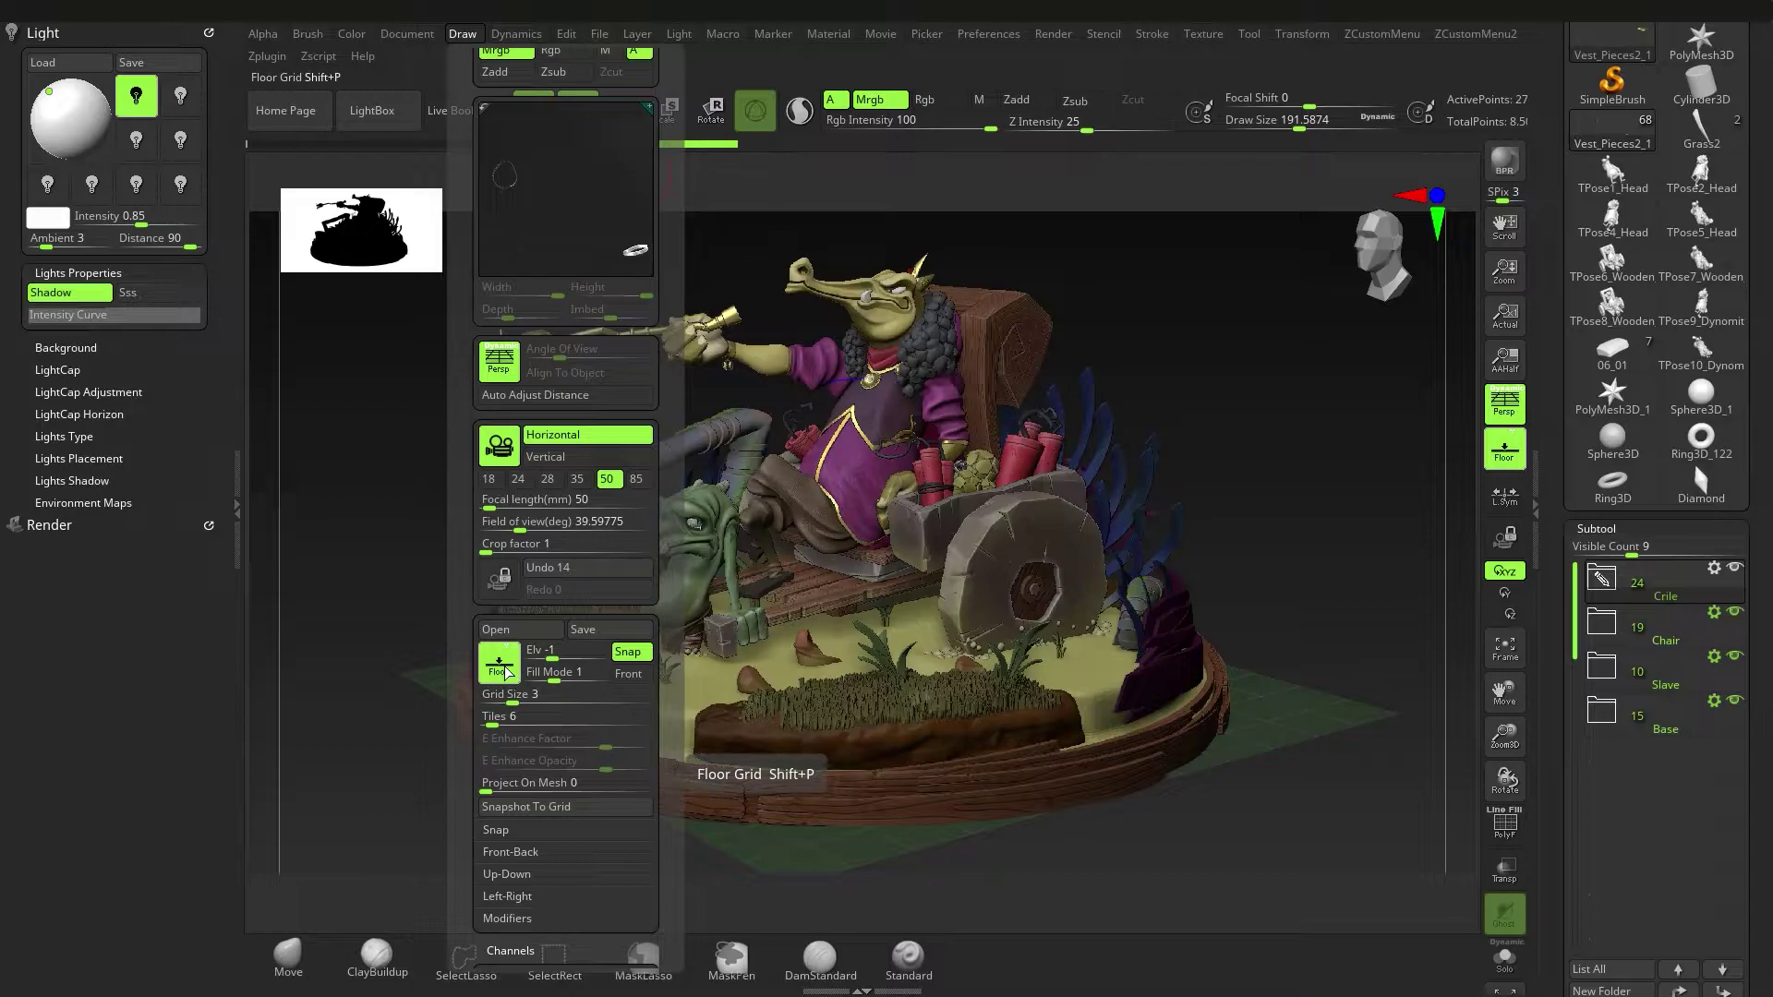
click(506, 672)
drag(513, 697, 523, 698)
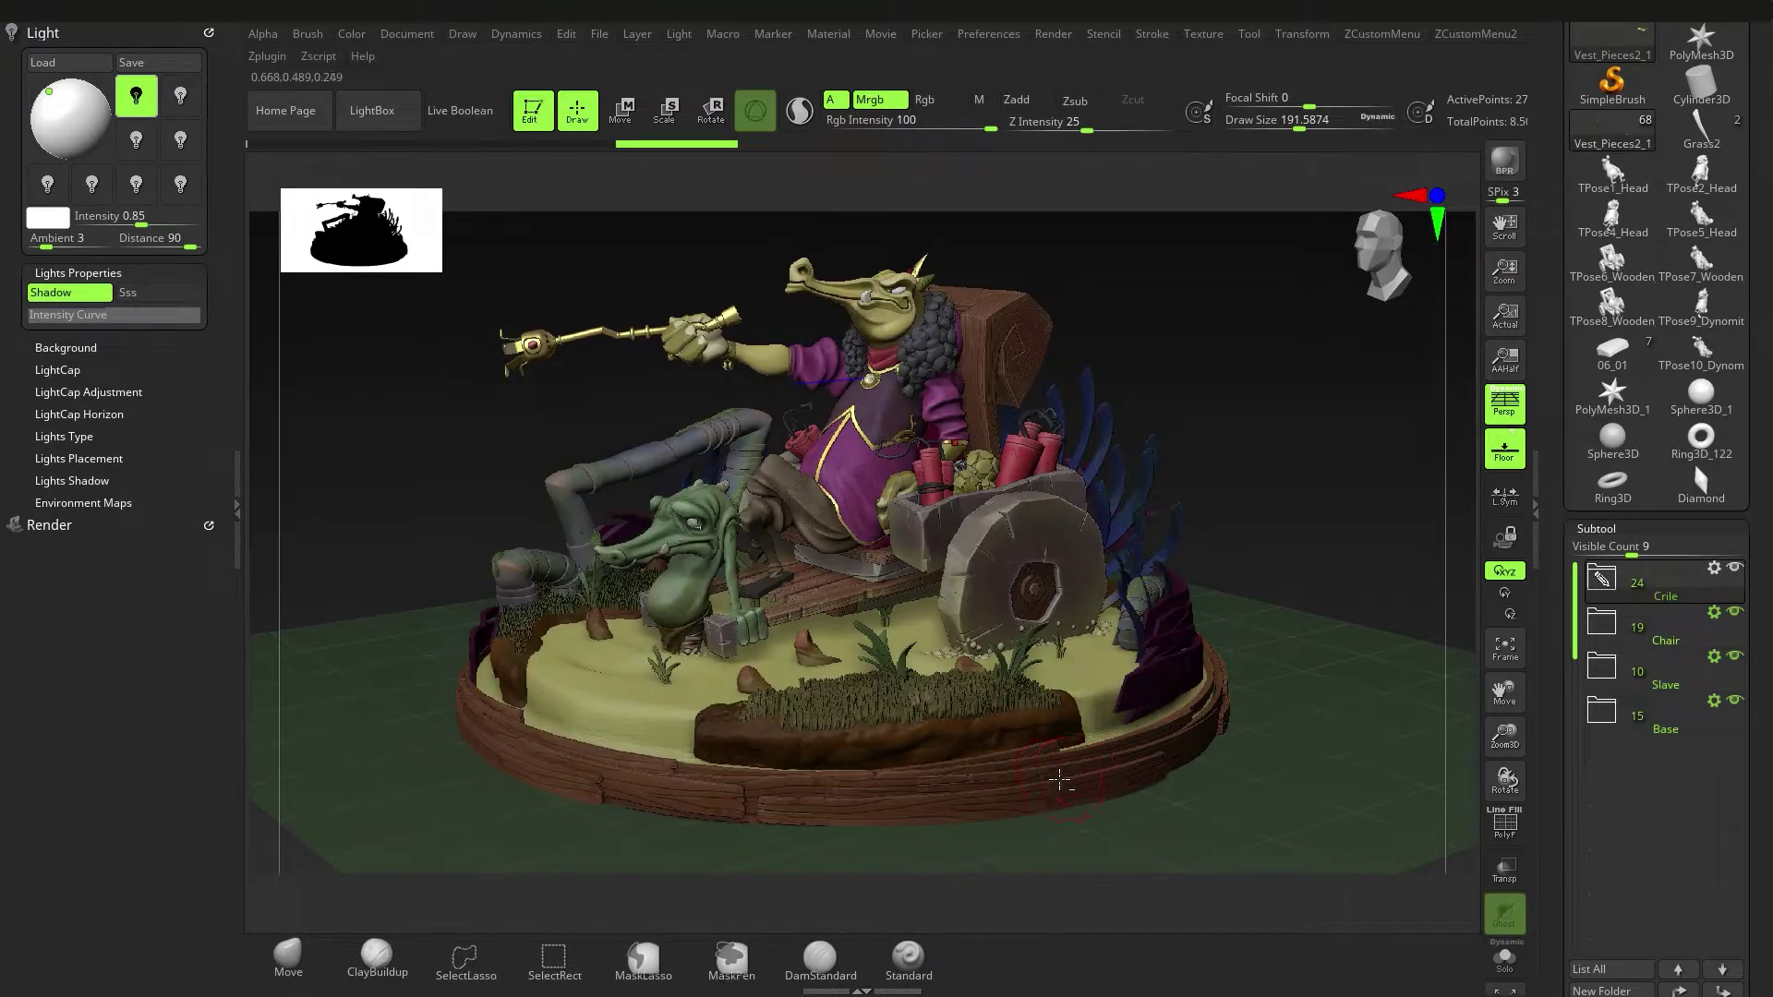
Try moving the chair's stone wheels down through the base below the floor, and return to drawing mode.
alt+click(1059, 780)
key(w)
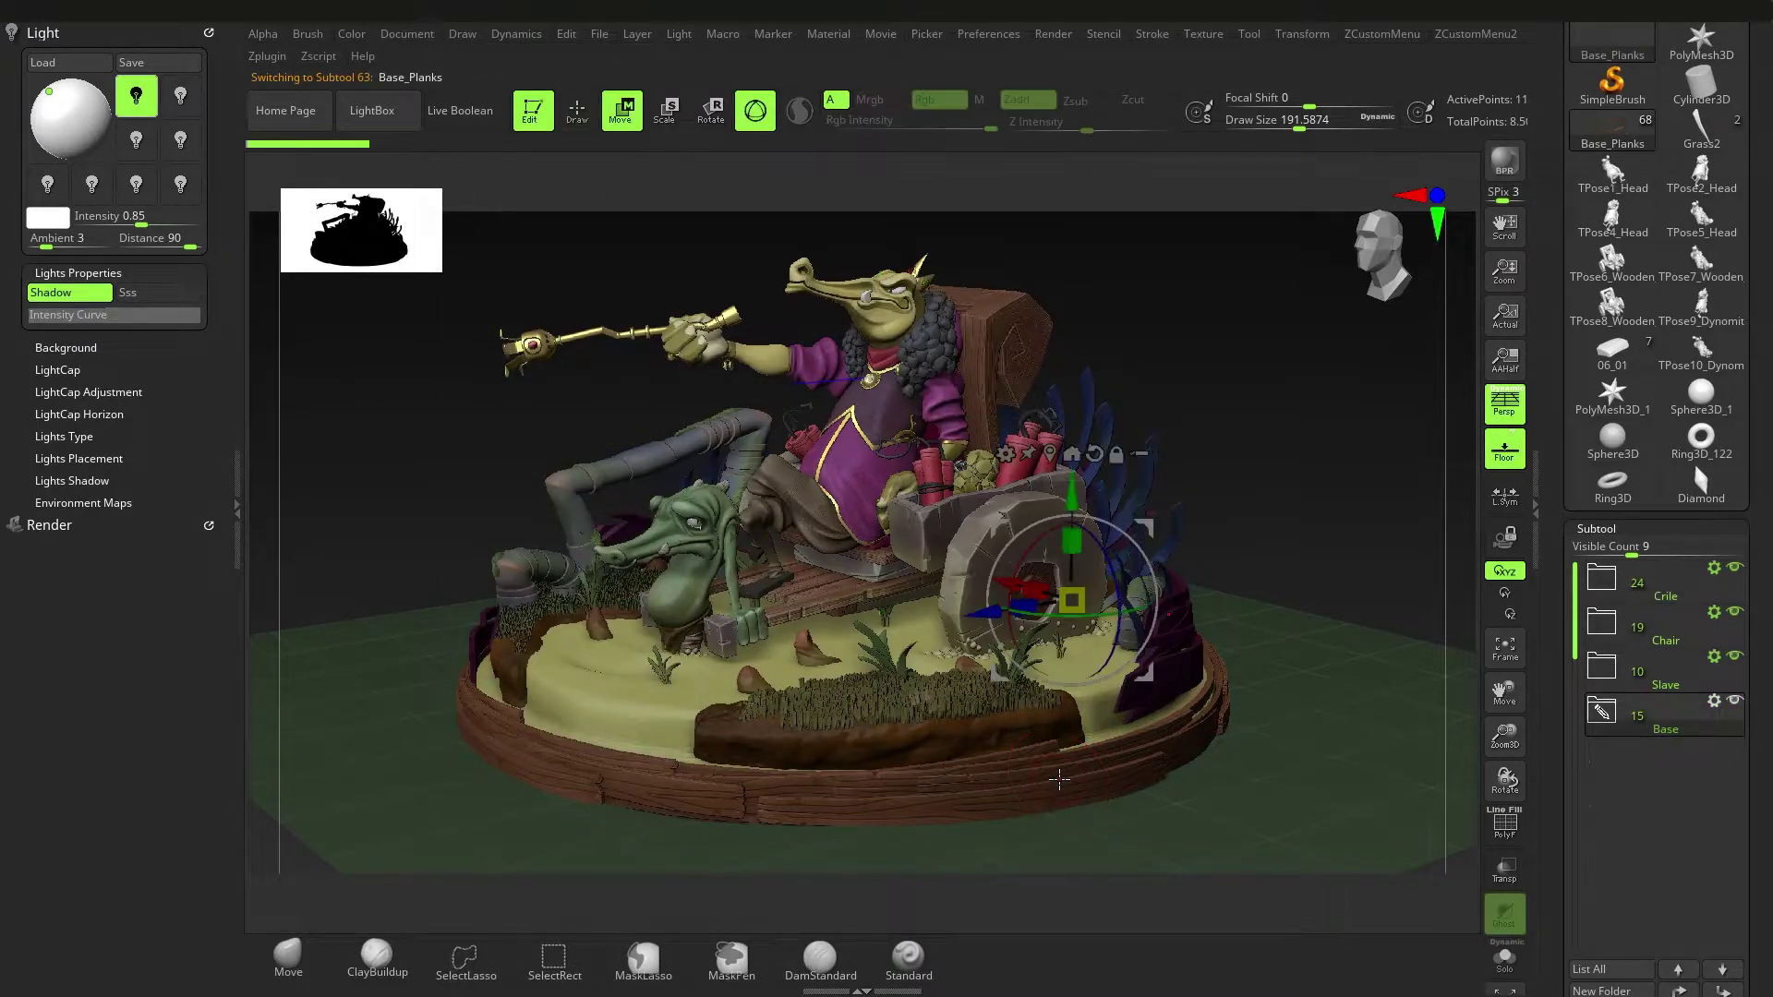
alt+click(966, 570)
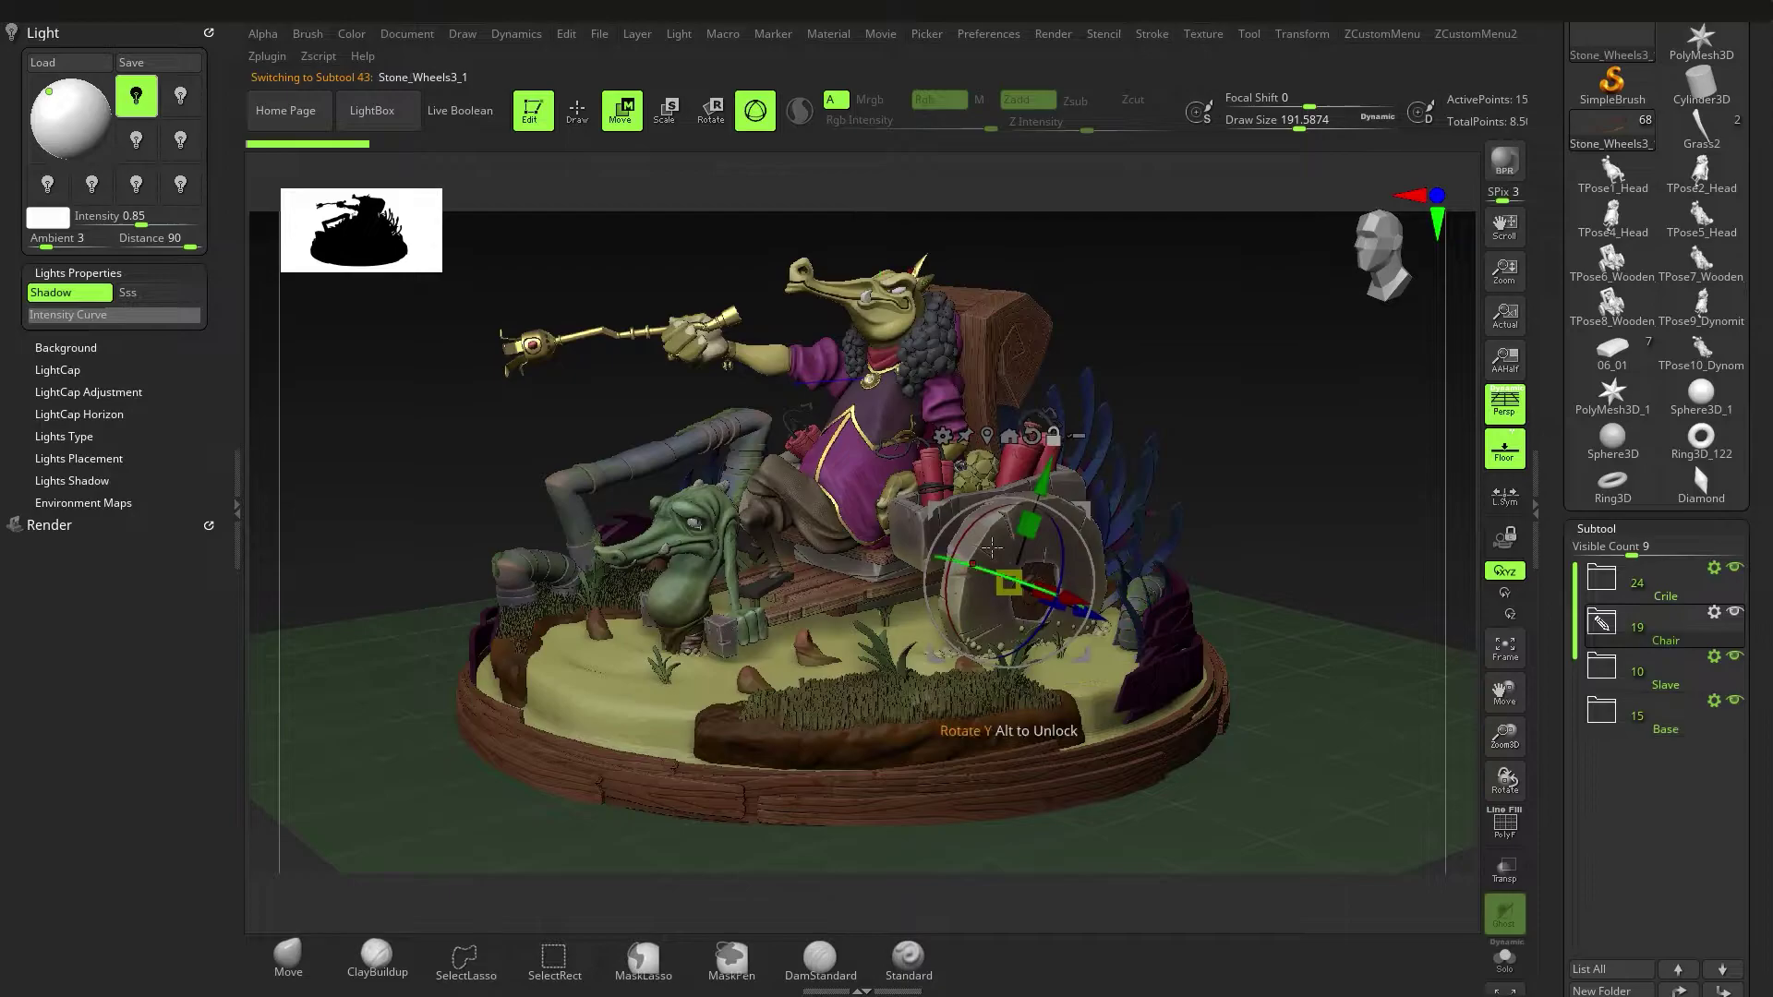
drag(1059, 496, 989, 713)
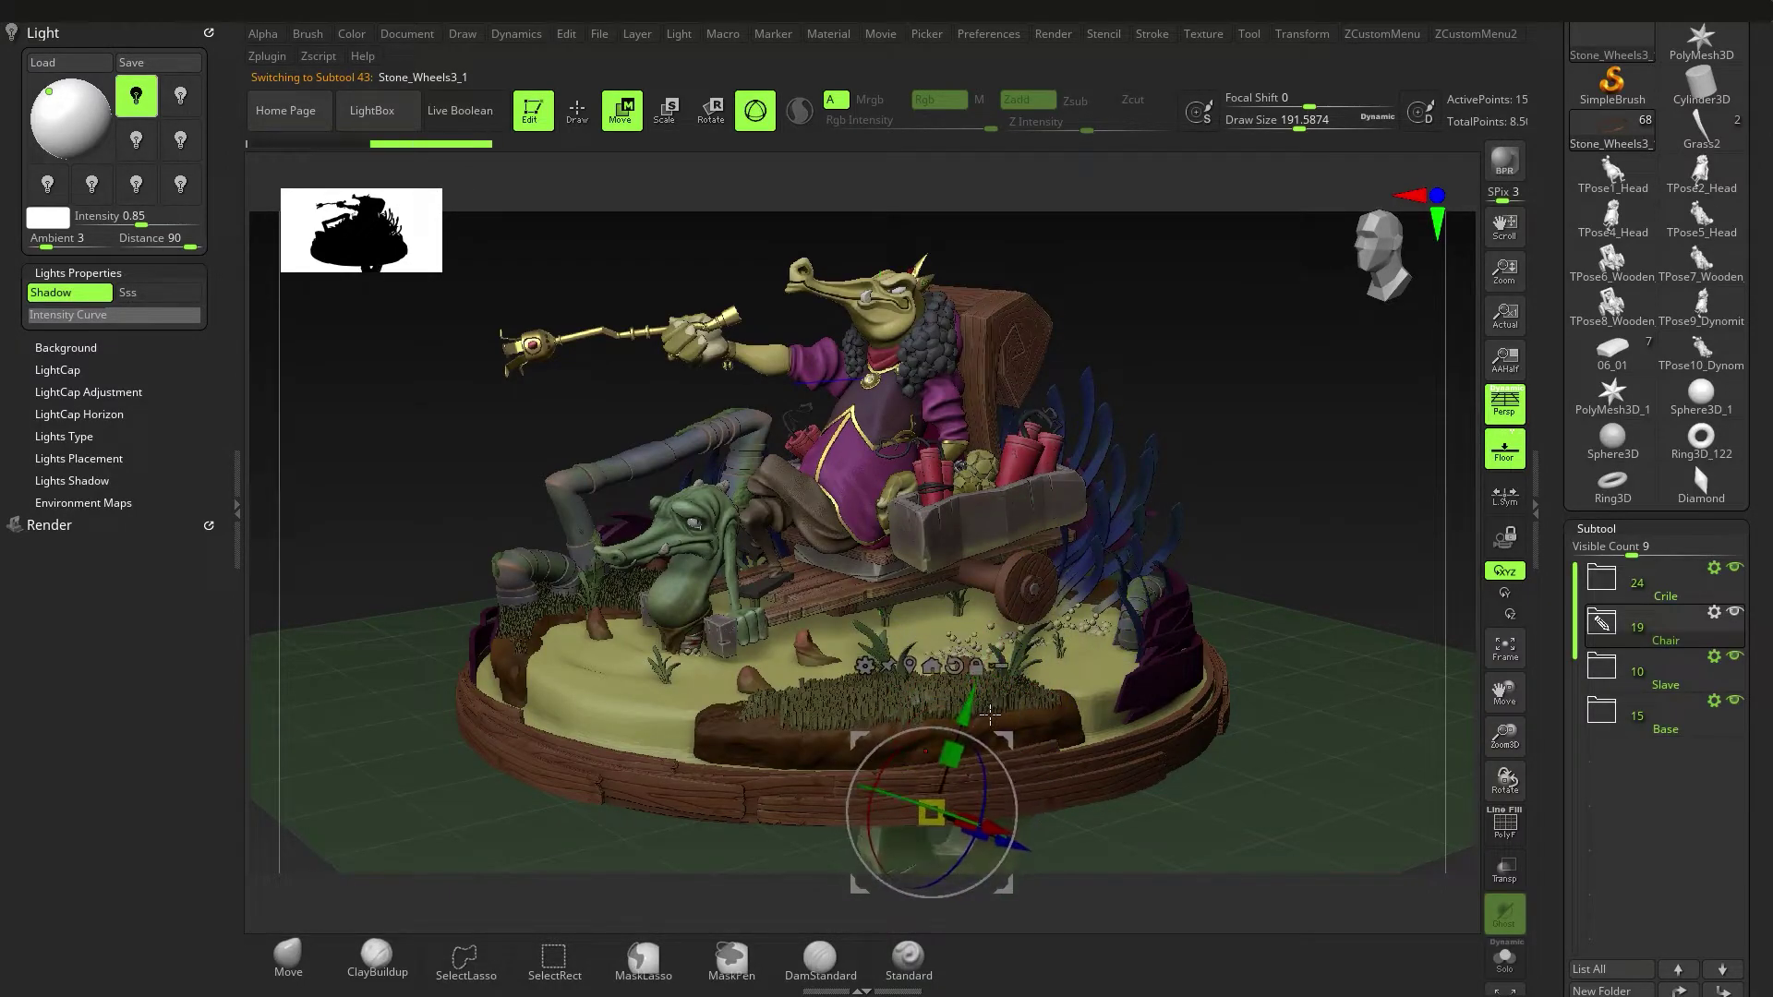
mouse_move(1166, 730)
right_down()
mouse_move(1058, 717)
mouse_move(1012, 638)
mouse_move(1021, 693)
mouse_move(993, 635)
mouse_move(1043, 607)
right_up()
key(q)
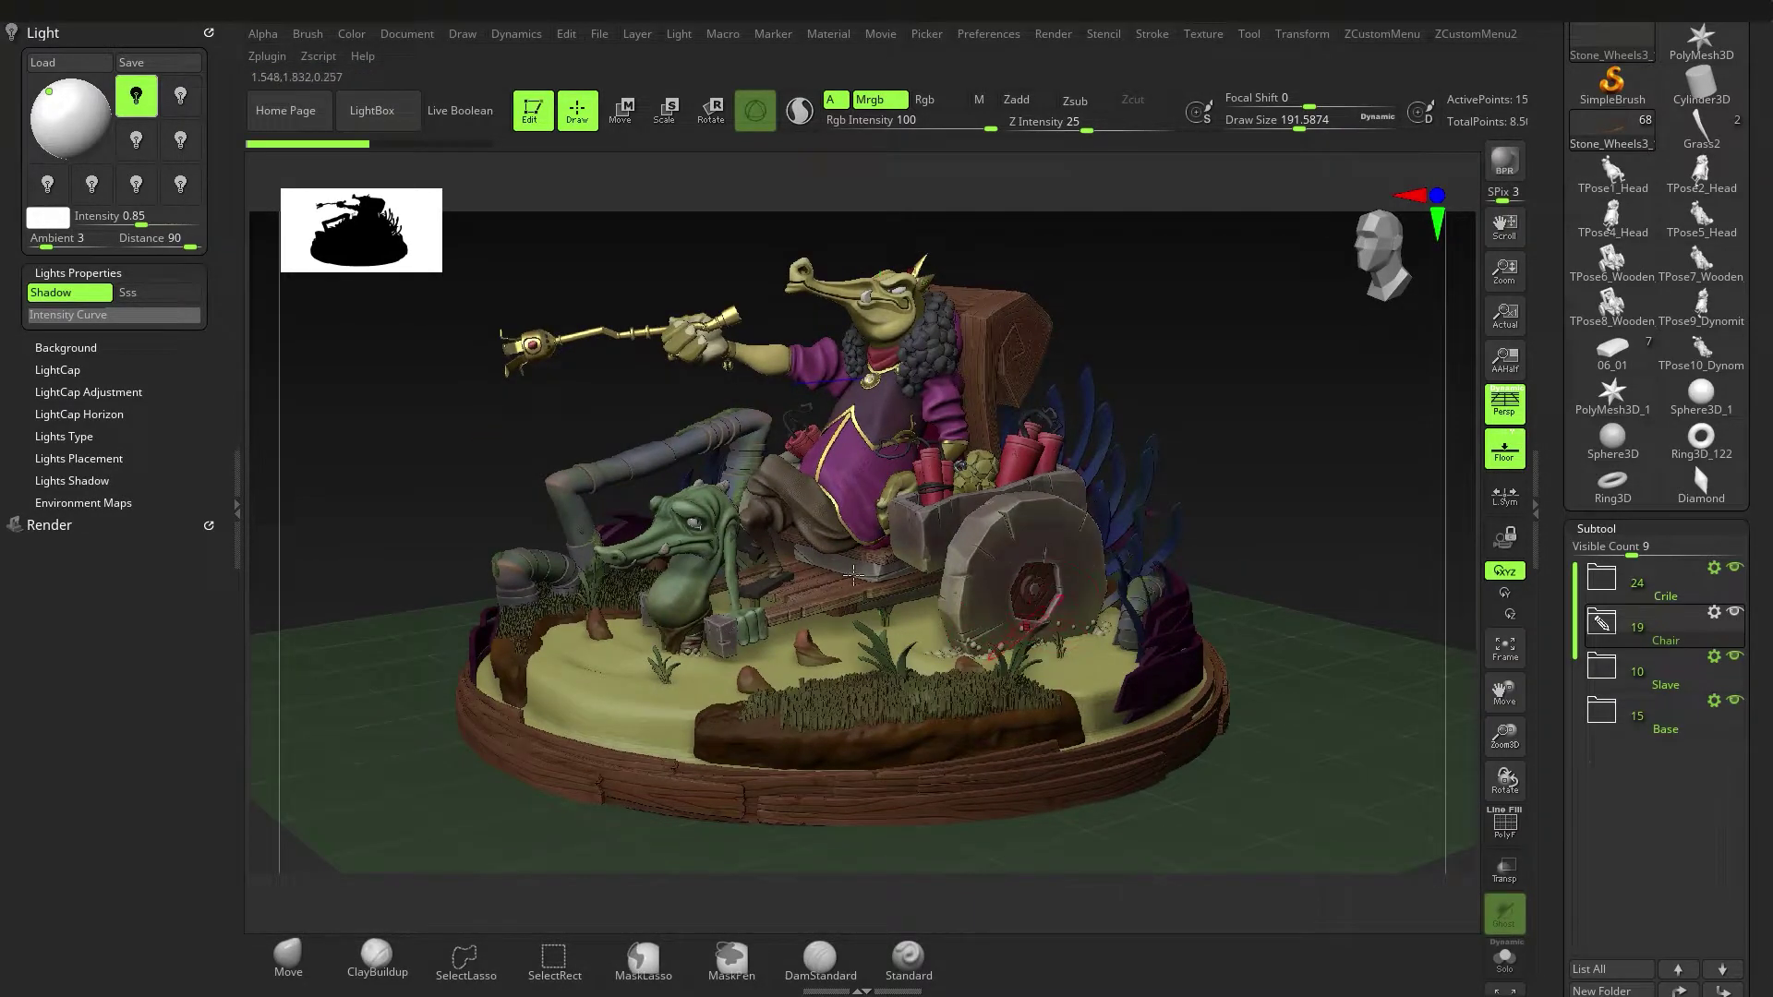
Render the diorama with BPR and try switching SSS Across Subtools off in the BPR SSS settings.
key(ctrl+shift+r)
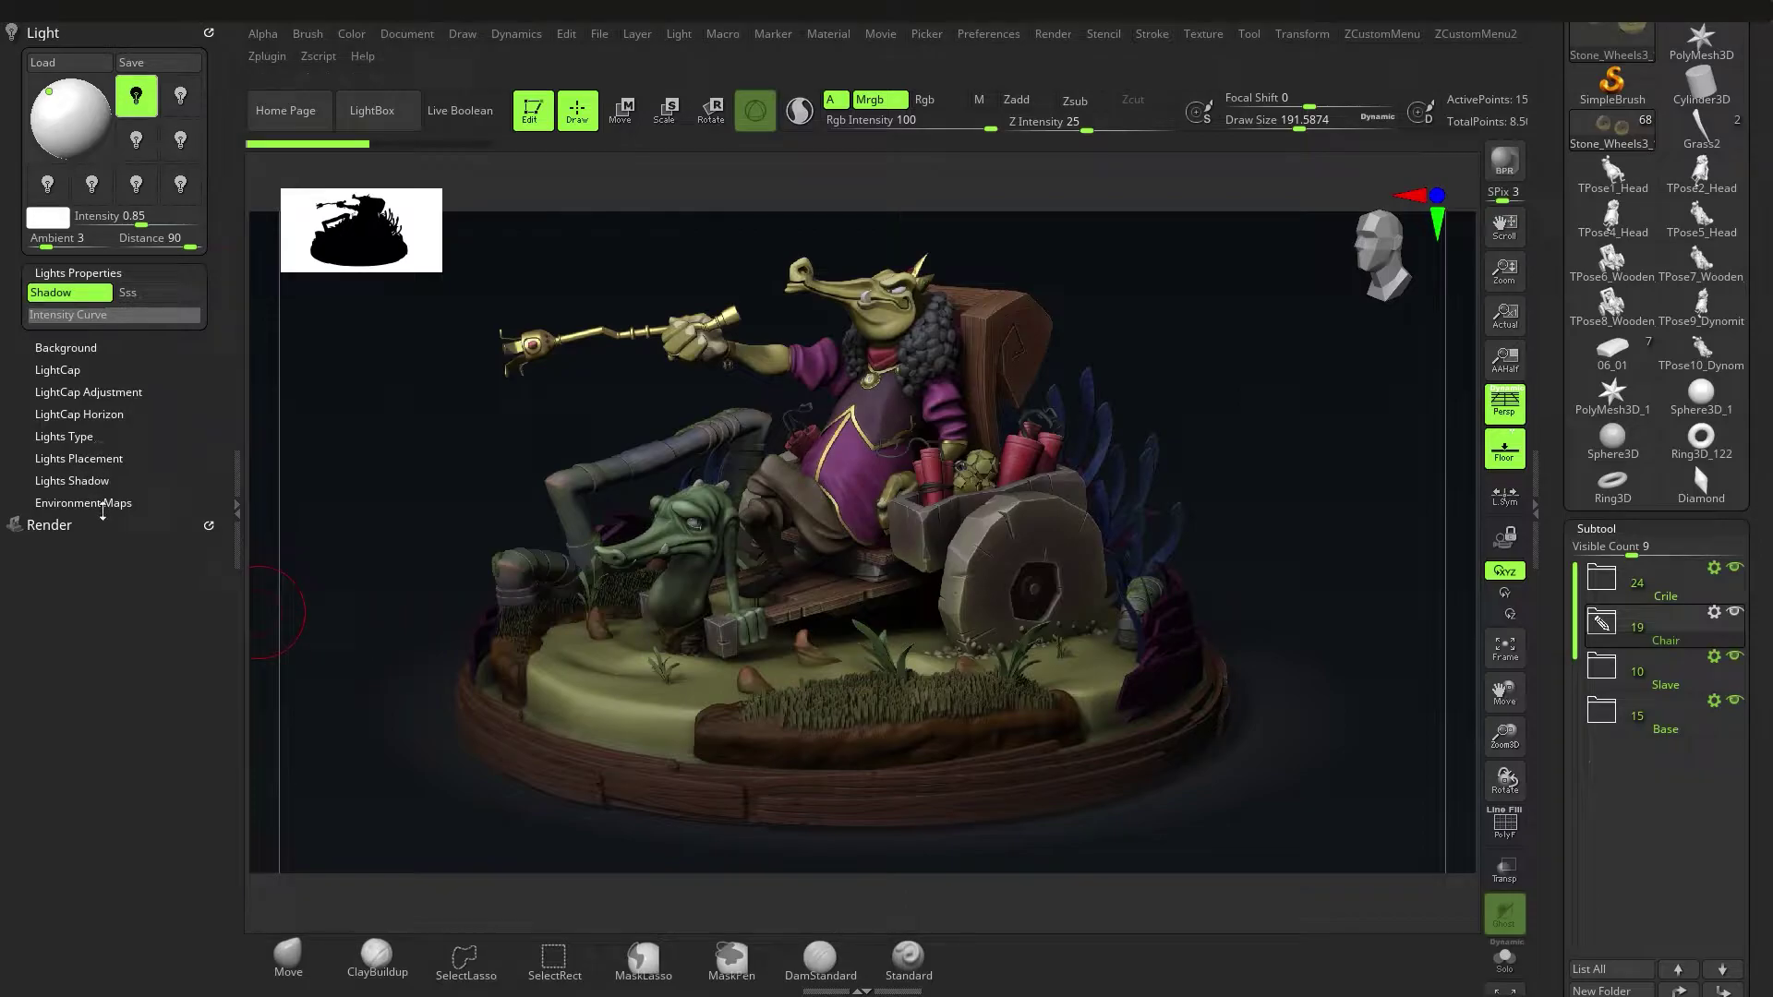
click(74, 524)
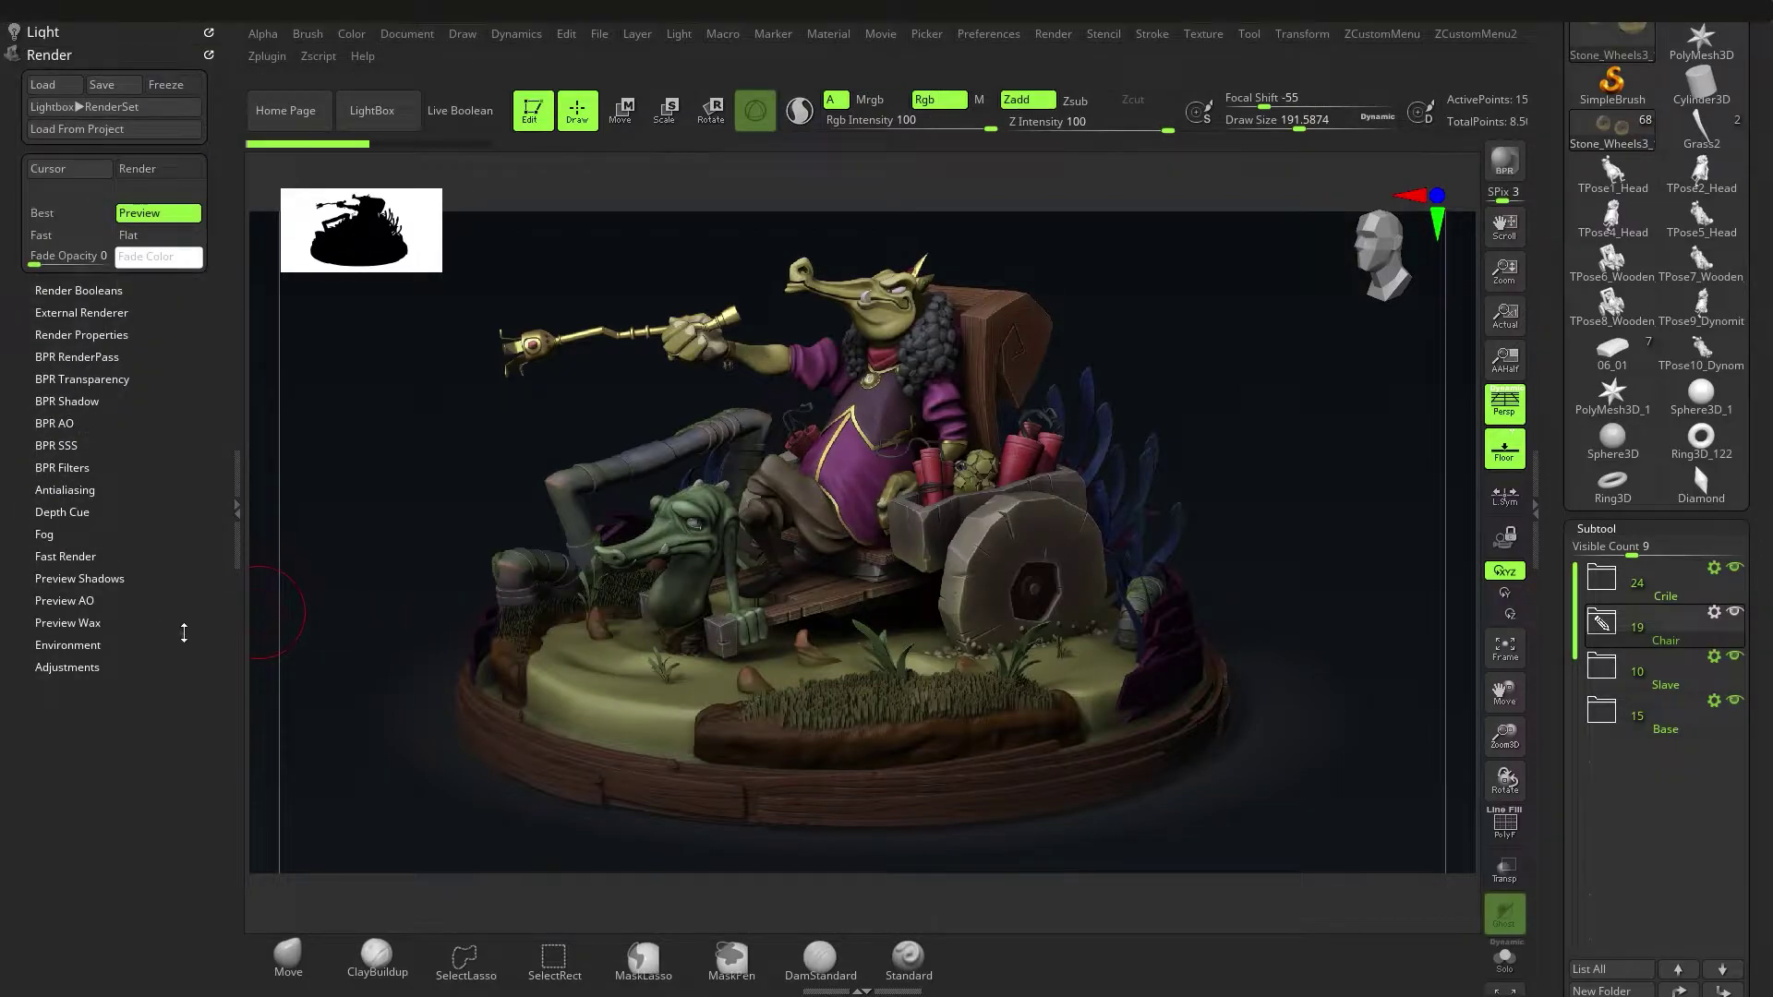
click(70, 445)
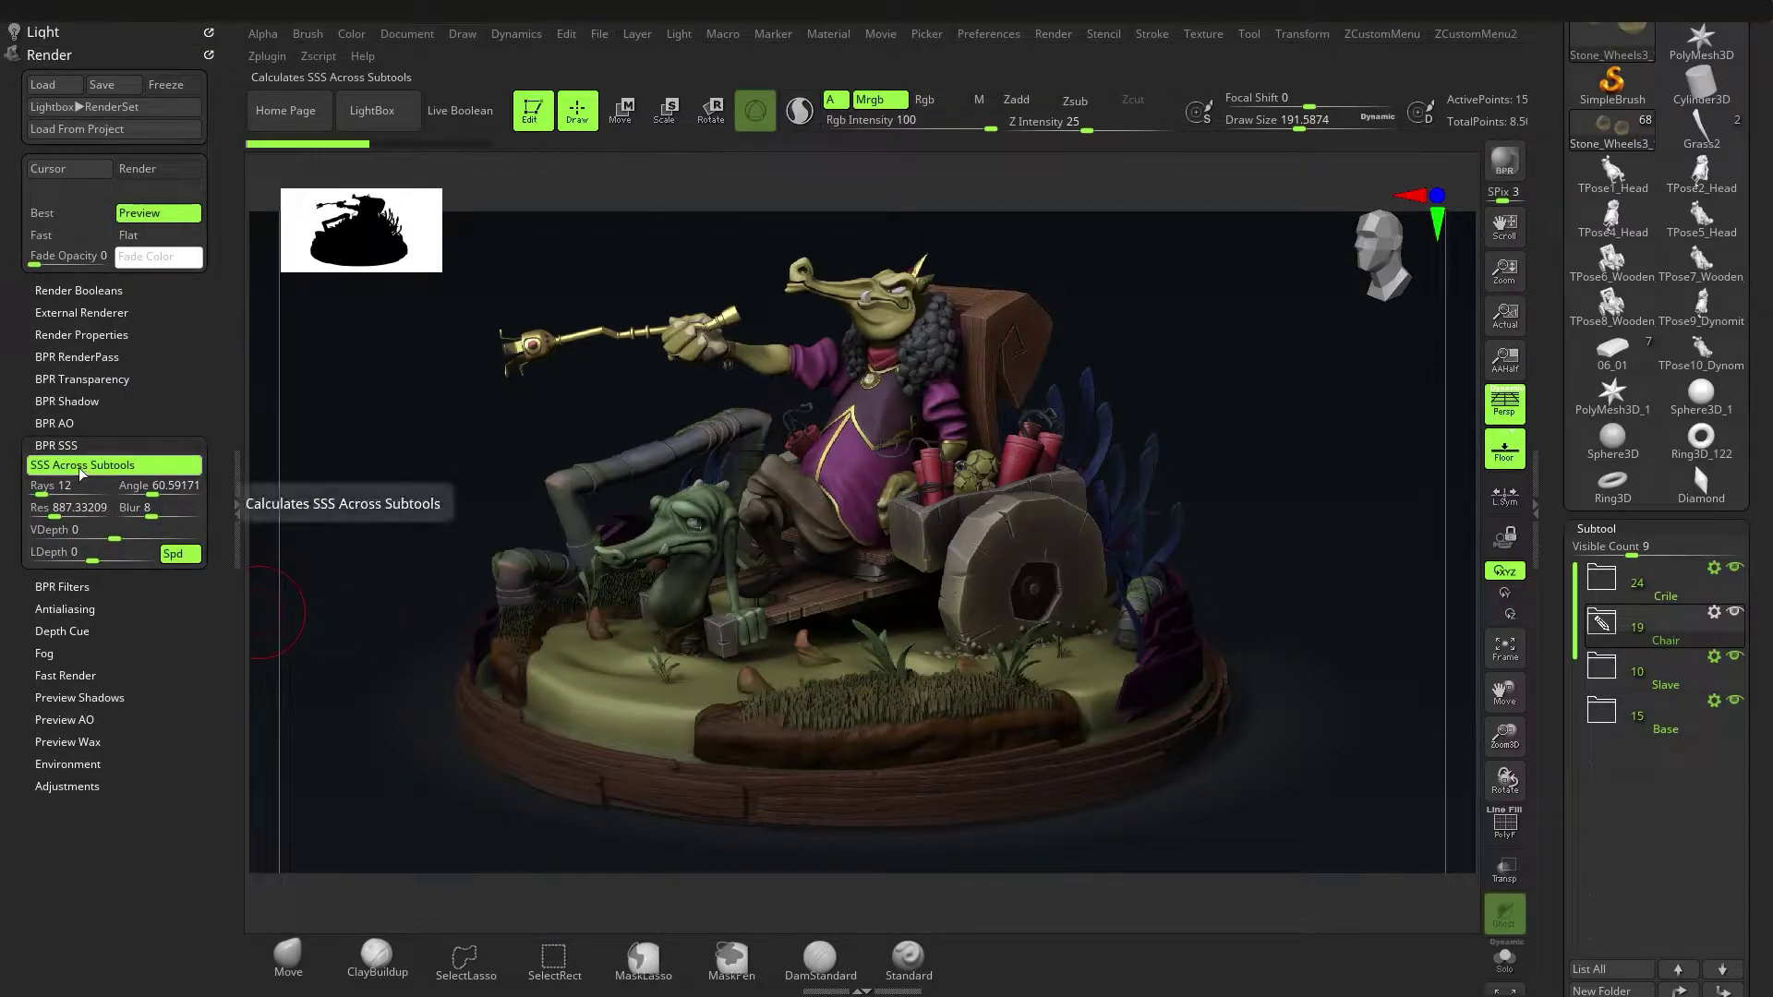
click(57, 471)
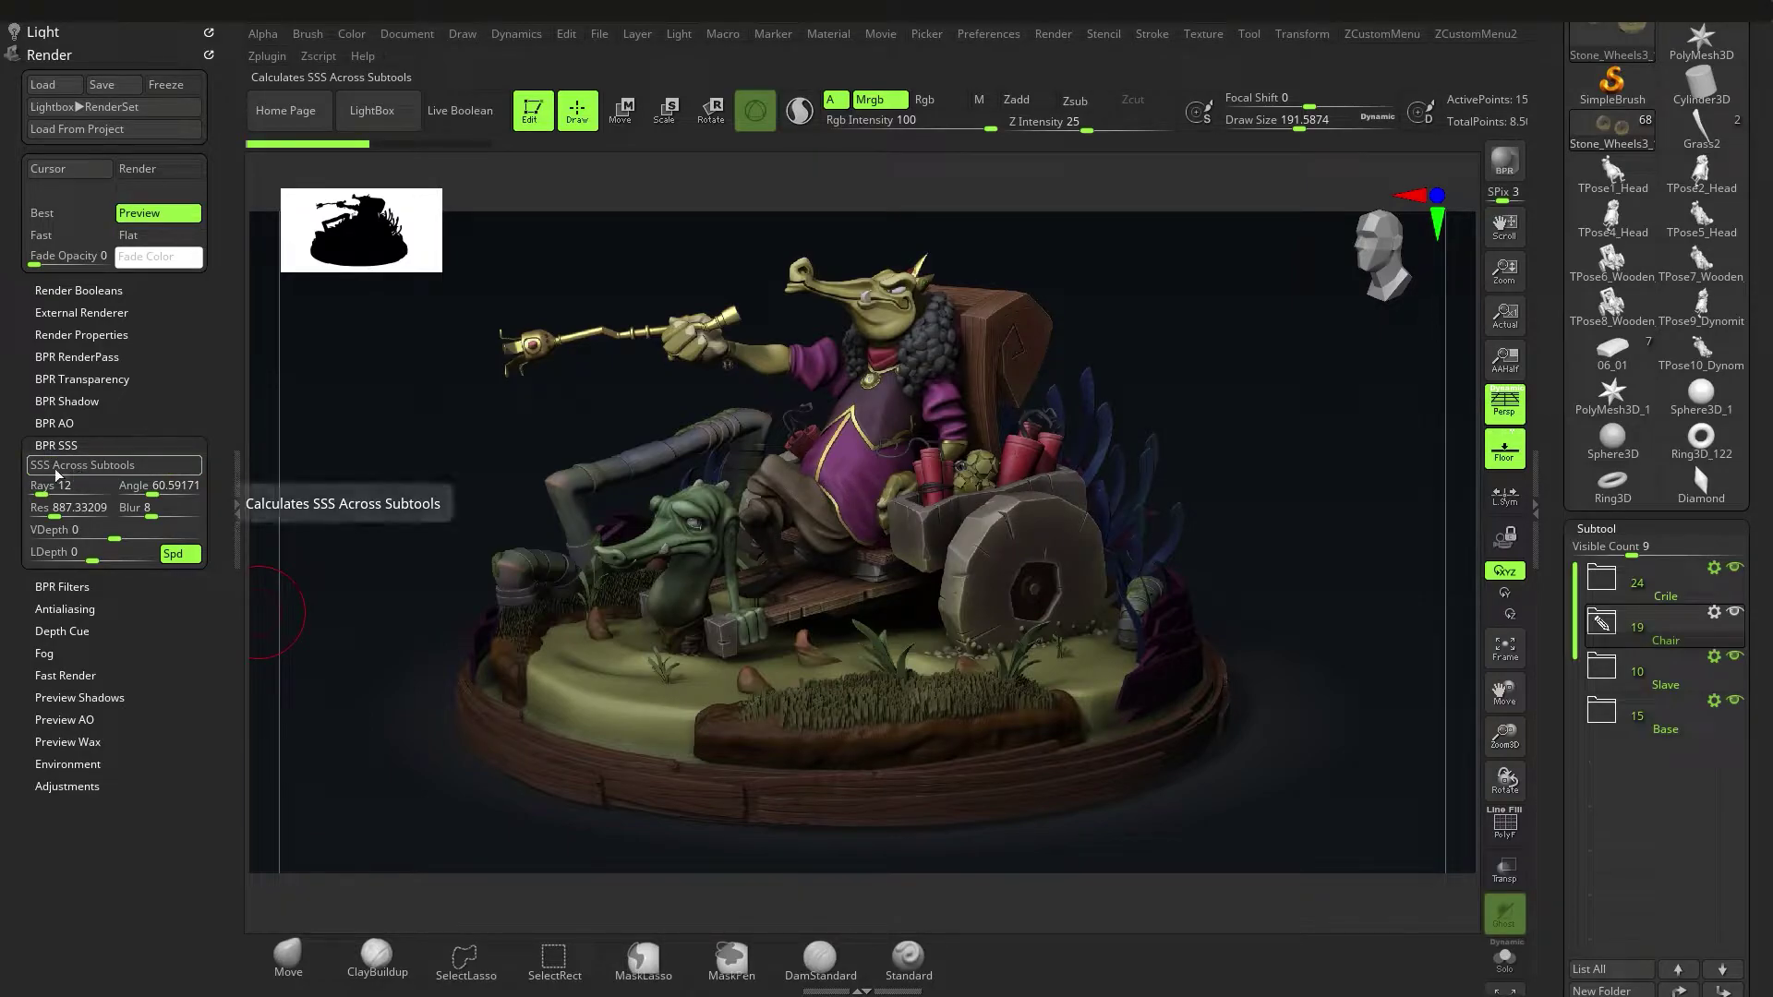
click(55, 445)
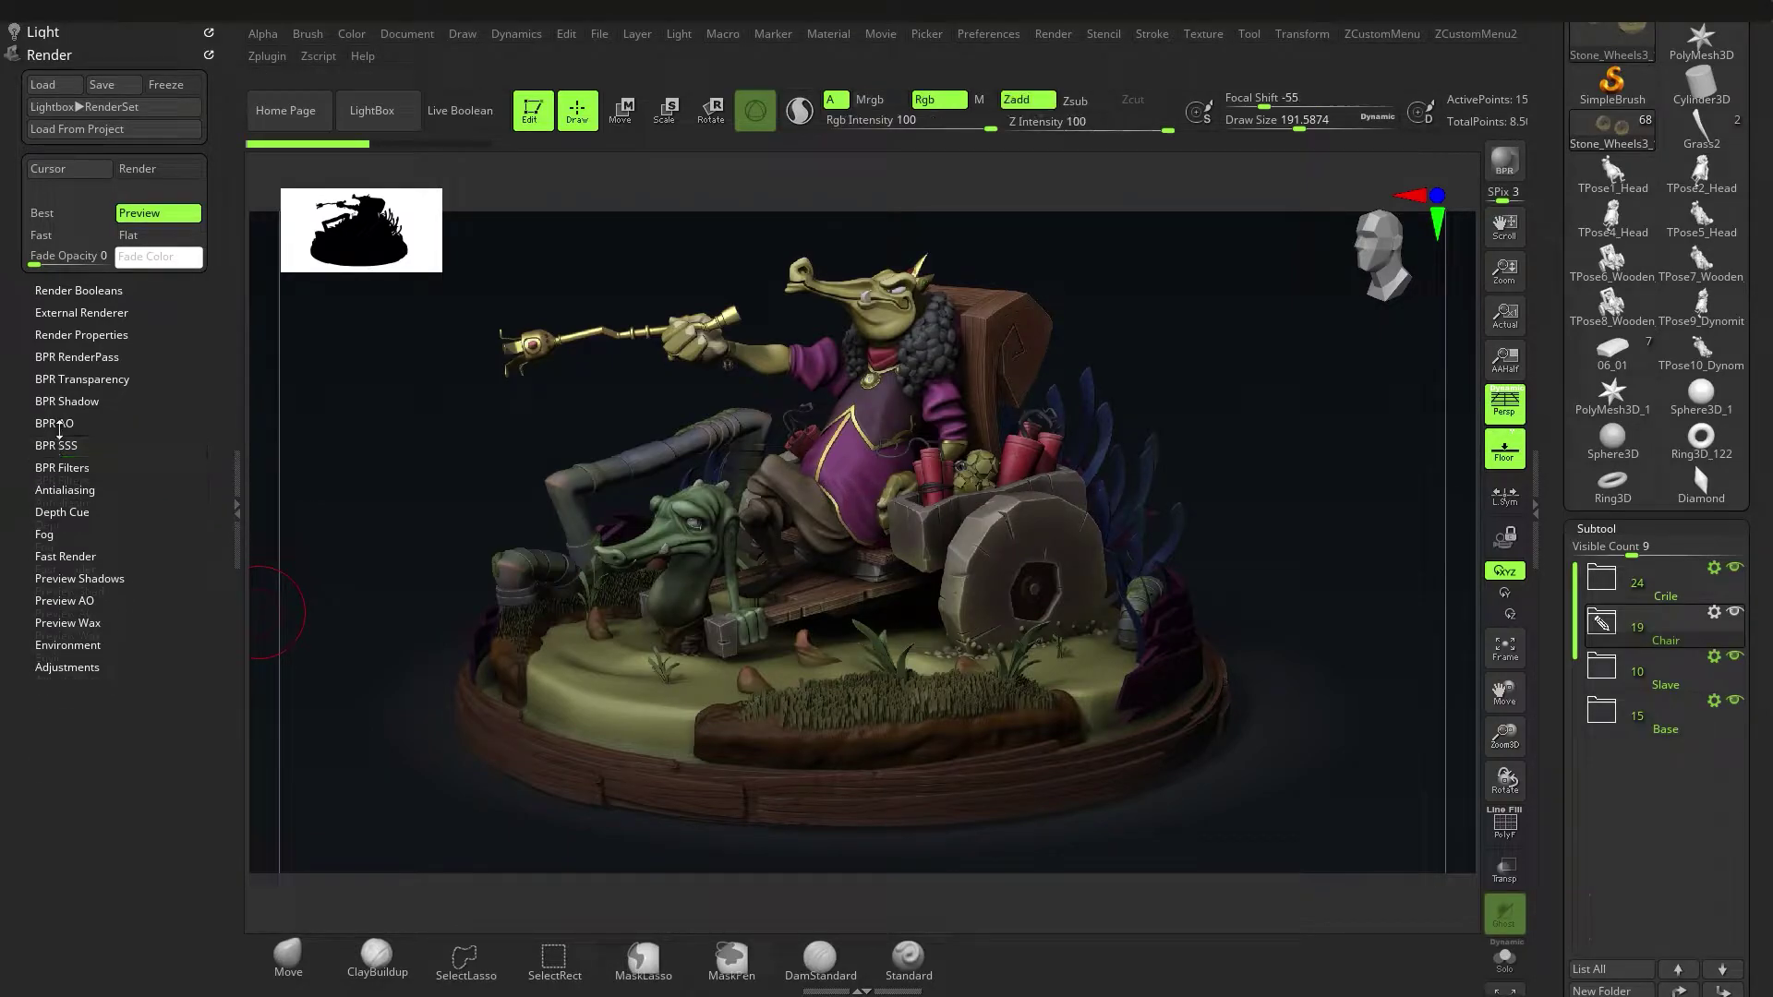
Expand the BPR AO, BPR Shadow and Render Properties settings to inspect the active render options.
click(55, 423)
click(67, 401)
key(shift)
click(74, 334)
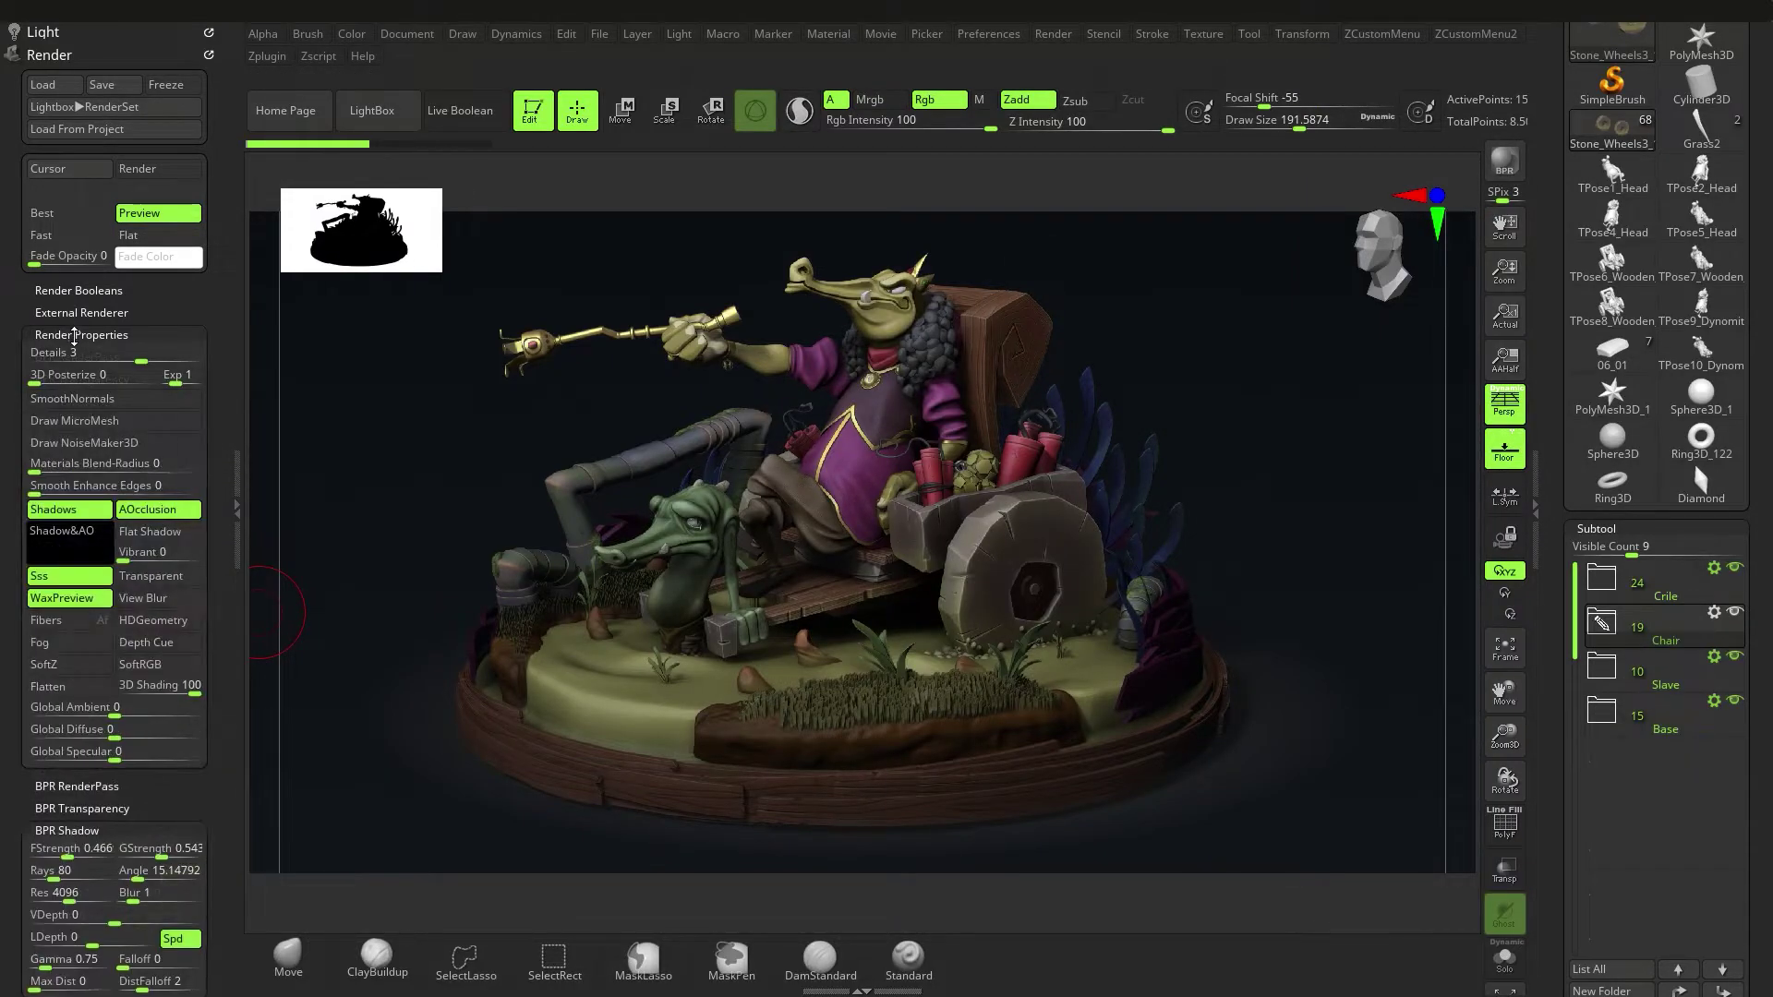
scroll(58, 587, down, 1)
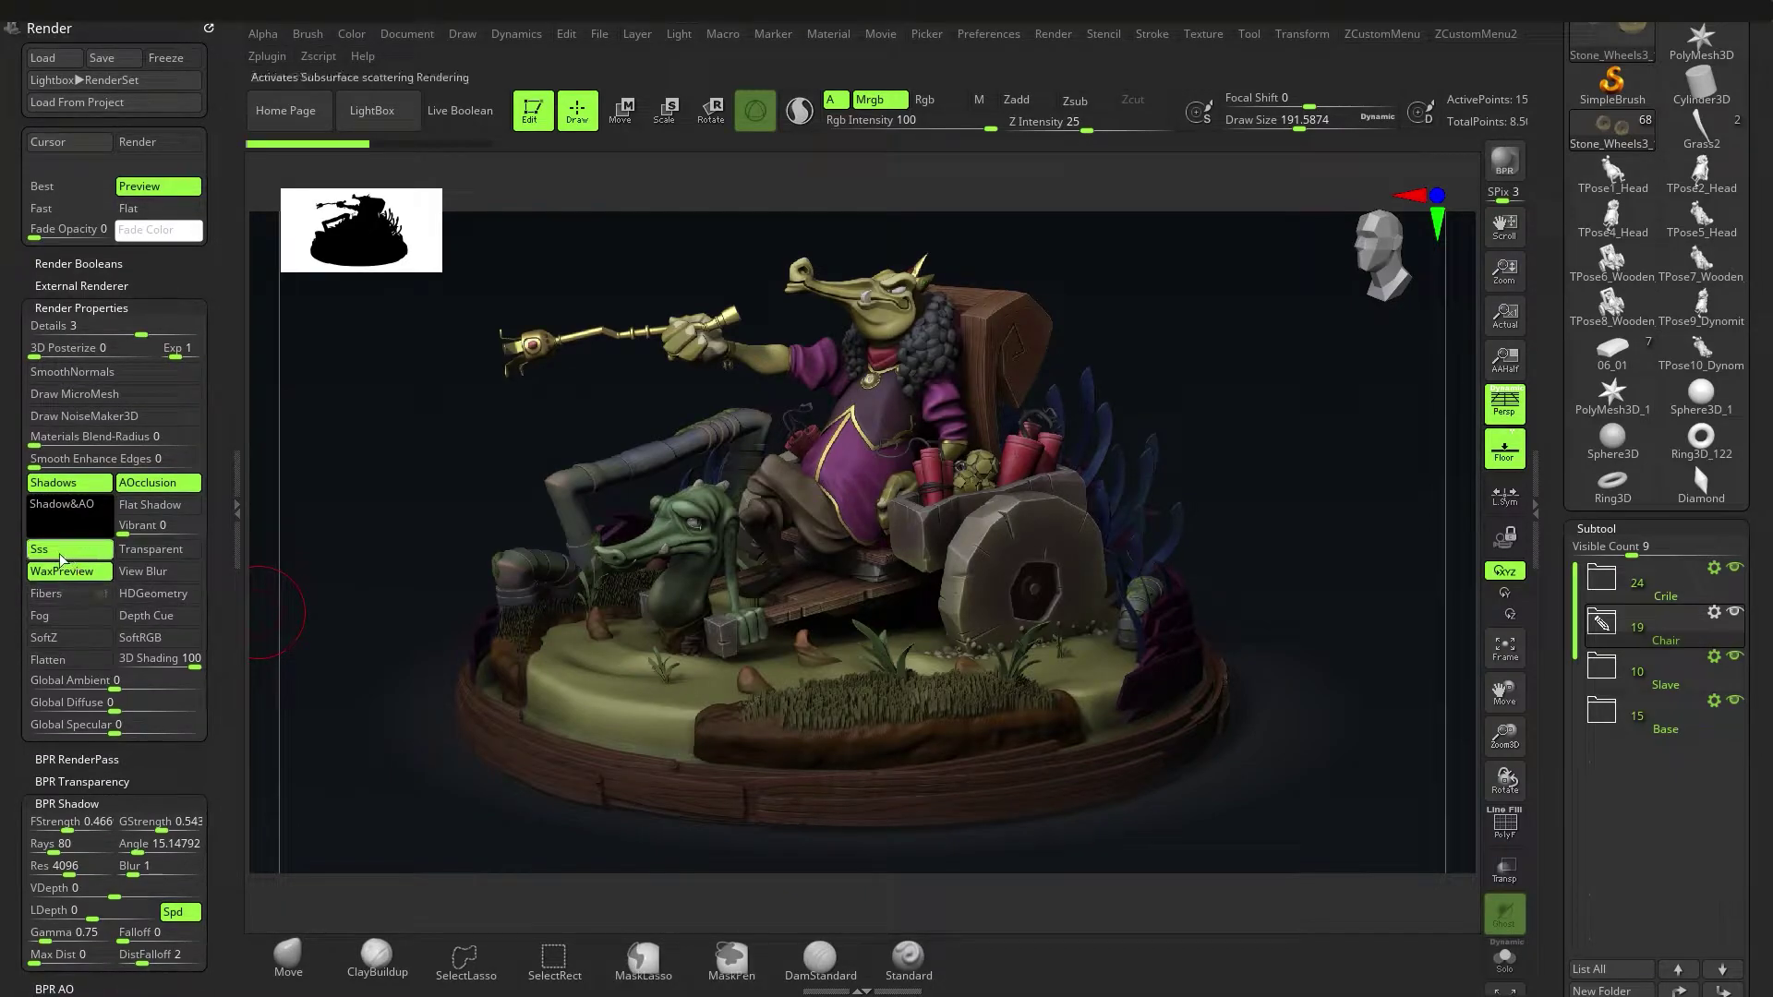
Turn ambient occlusion and SSS off, compare the BPR AO and BPR SSS settings, and turn both back on.
click(140, 485)
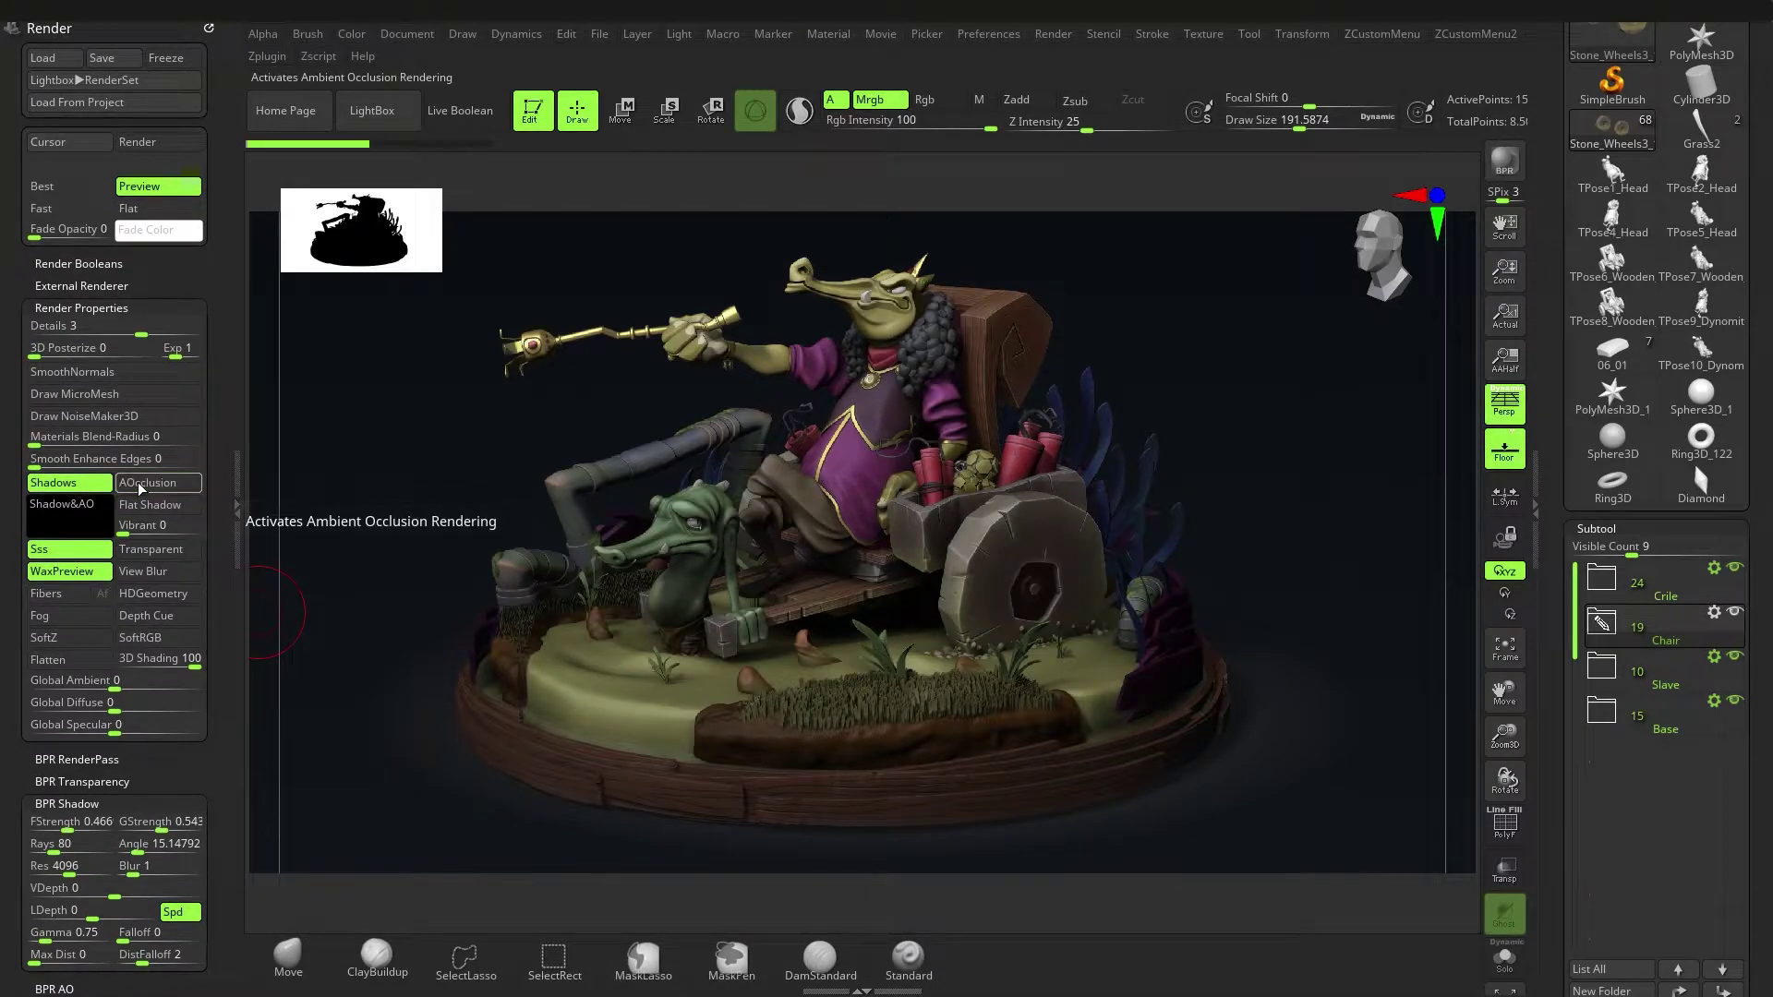
click(83, 551)
scroll(83, 551, down, 5)
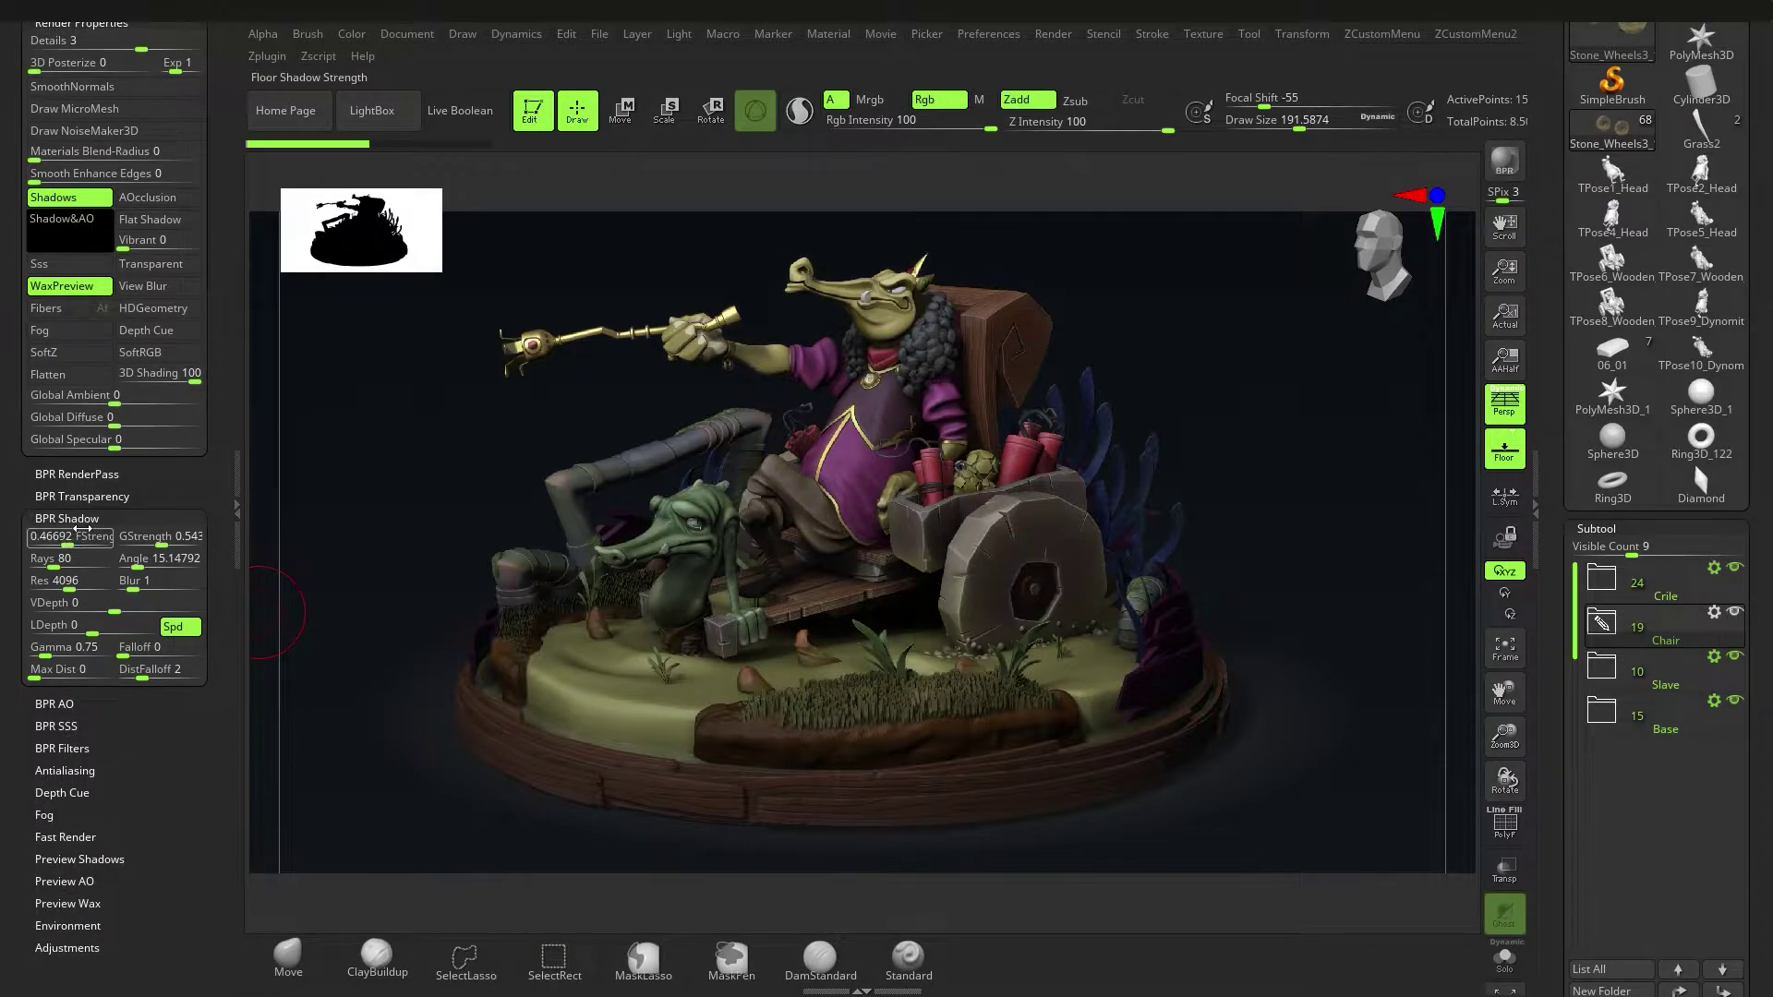
click(66, 803)
click(83, 521)
click(82, 519)
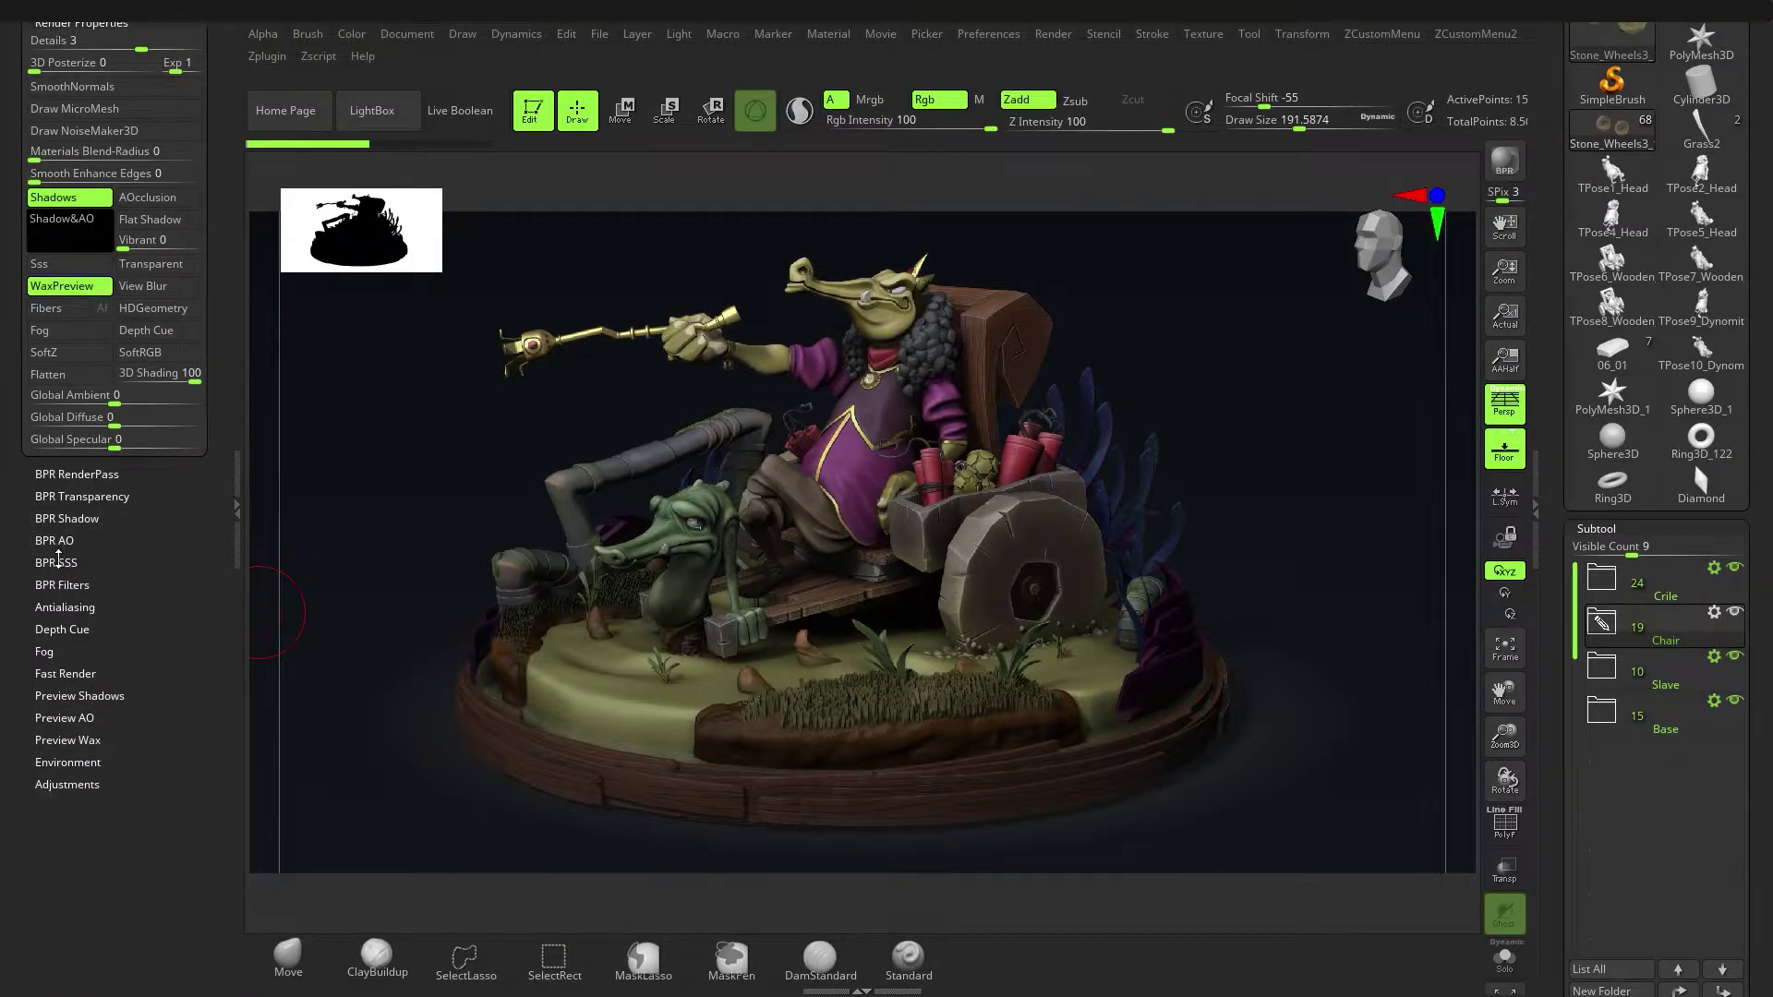
click(61, 561)
click(63, 540)
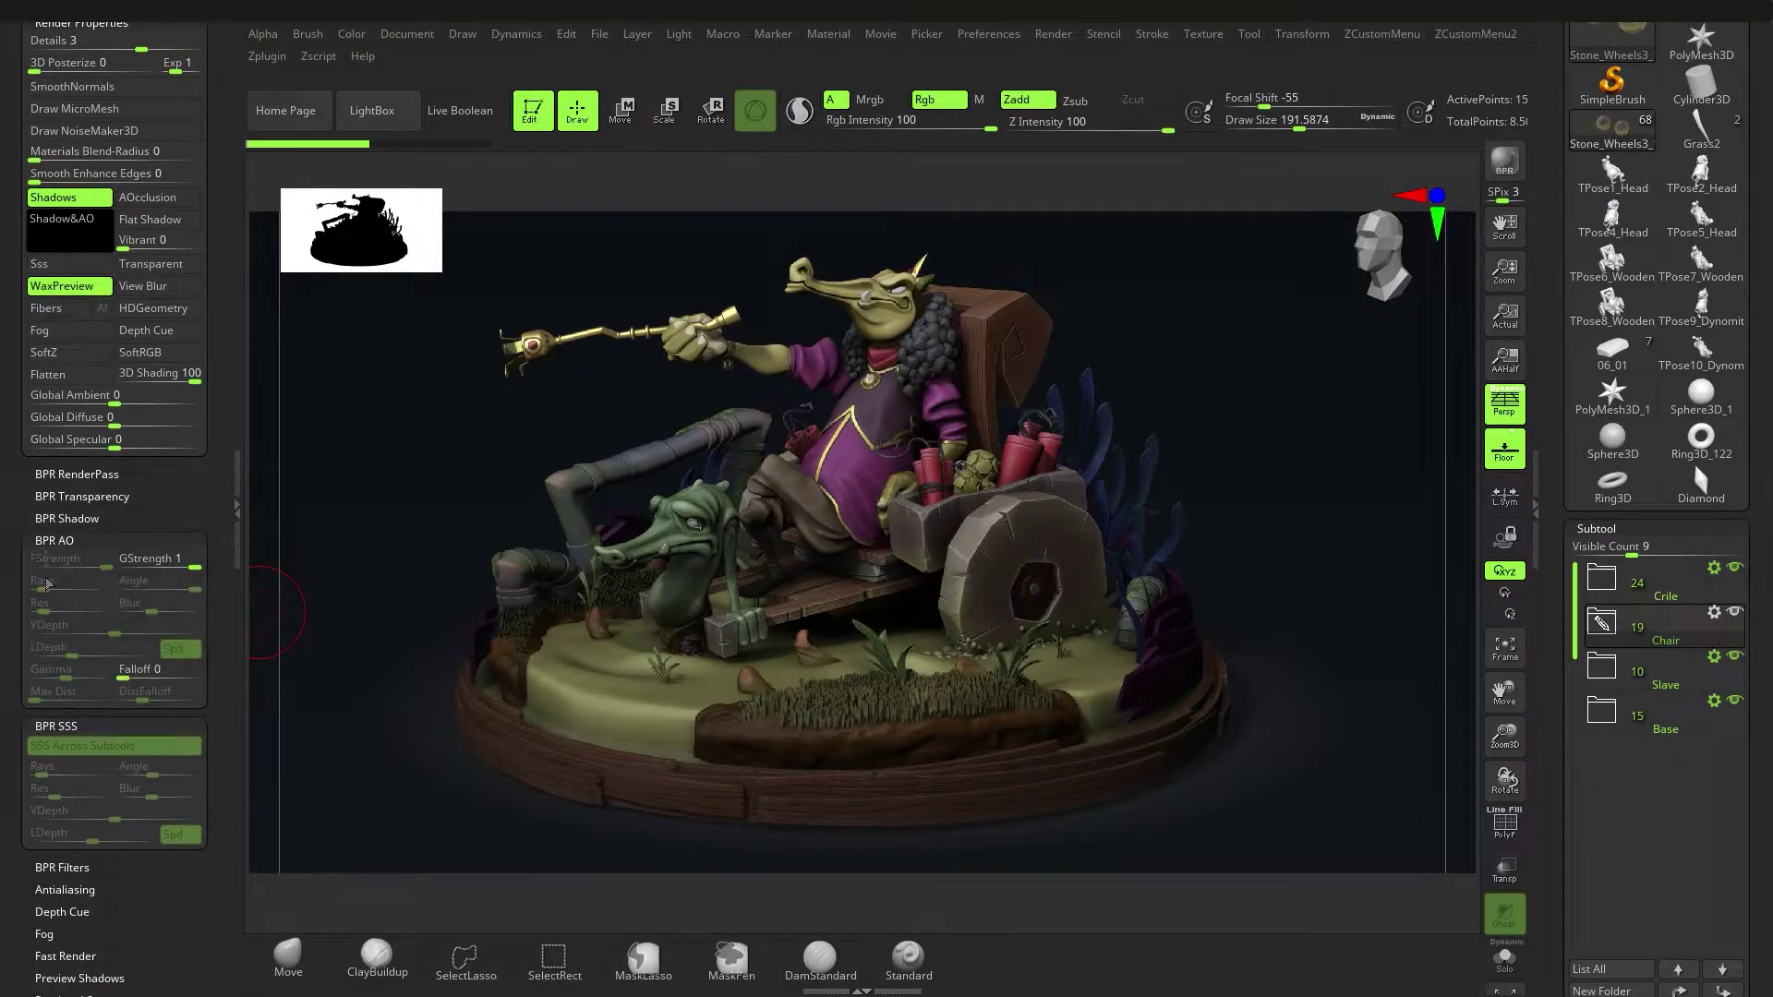
click(63, 540)
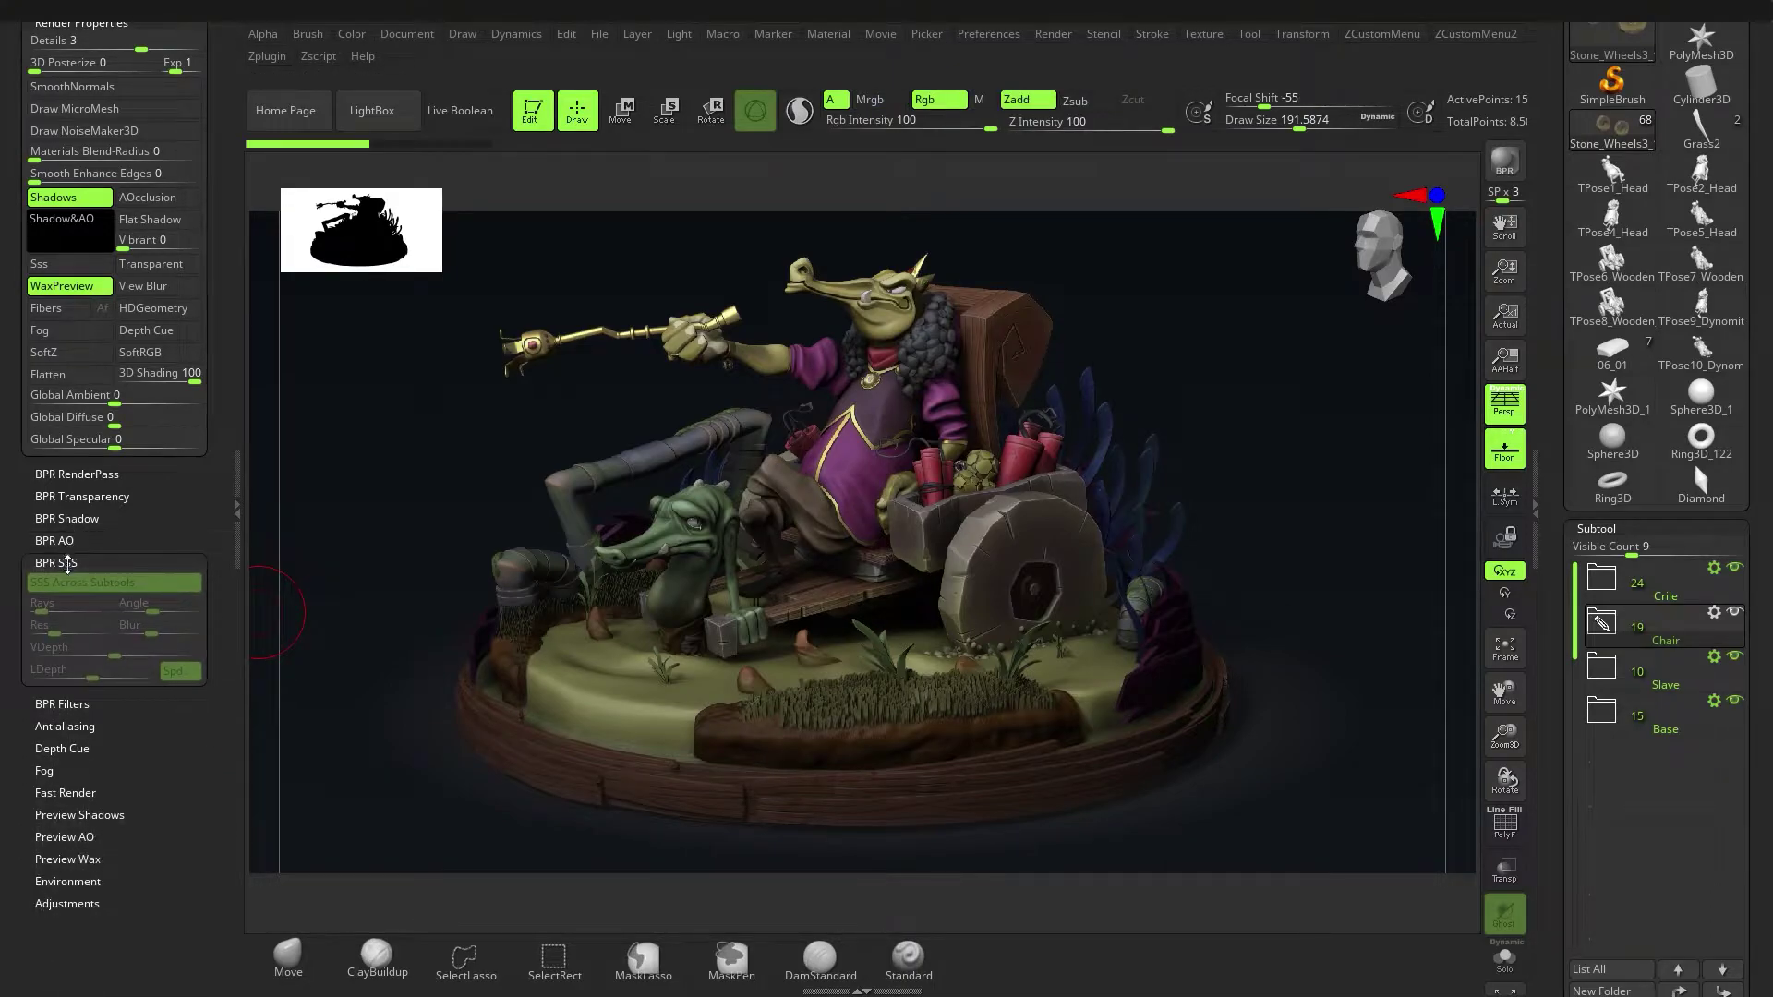
click(58, 564)
click(55, 265)
click(144, 200)
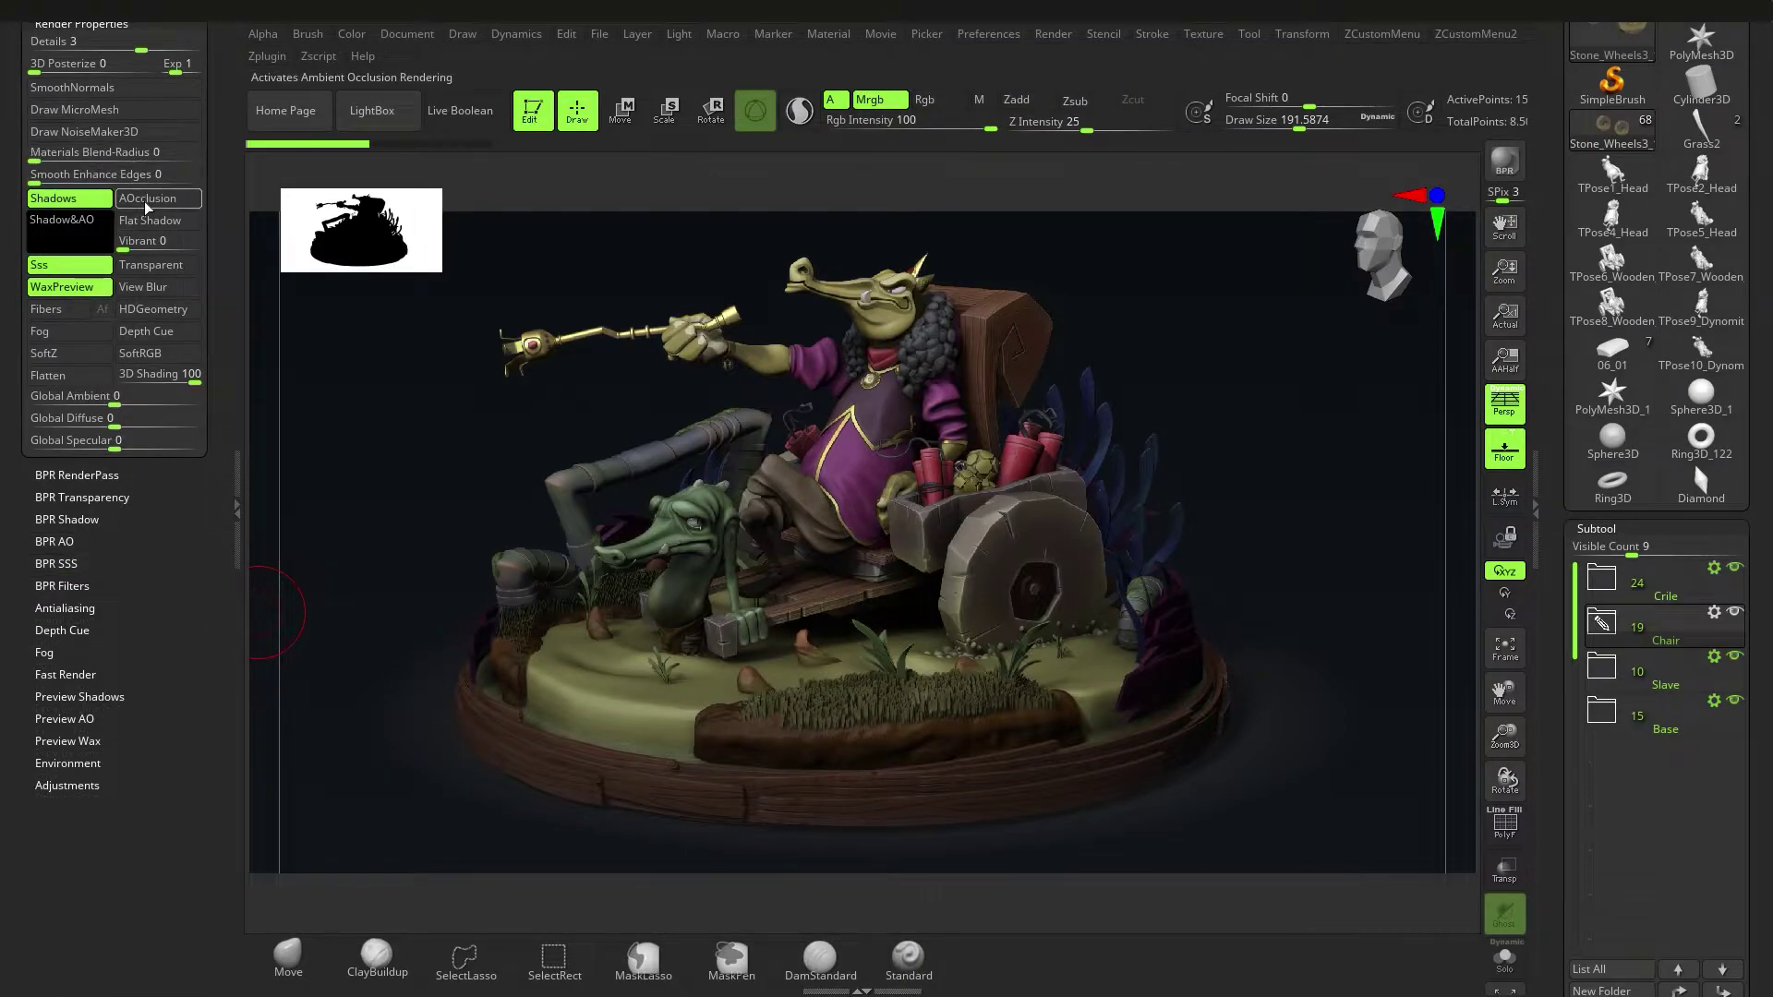
Examine the BPR SSS and BPR AO settings with both effects enabled.
click(81, 564)
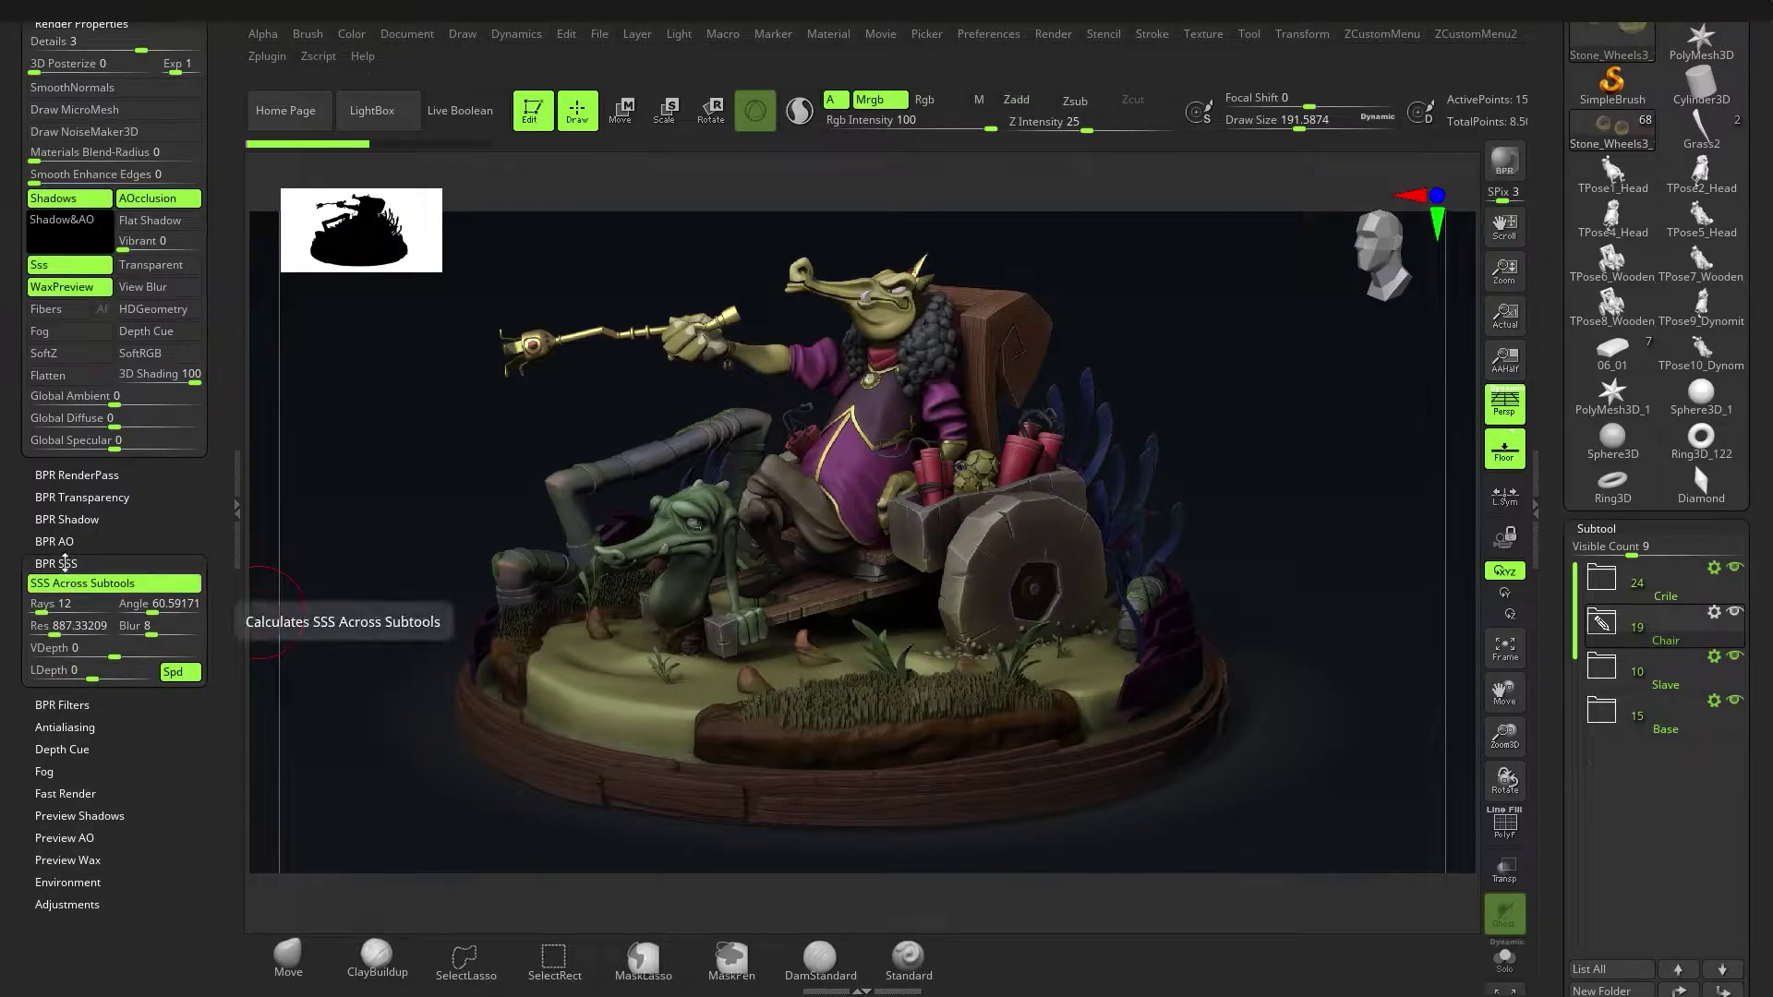
click(64, 564)
click(55, 542)
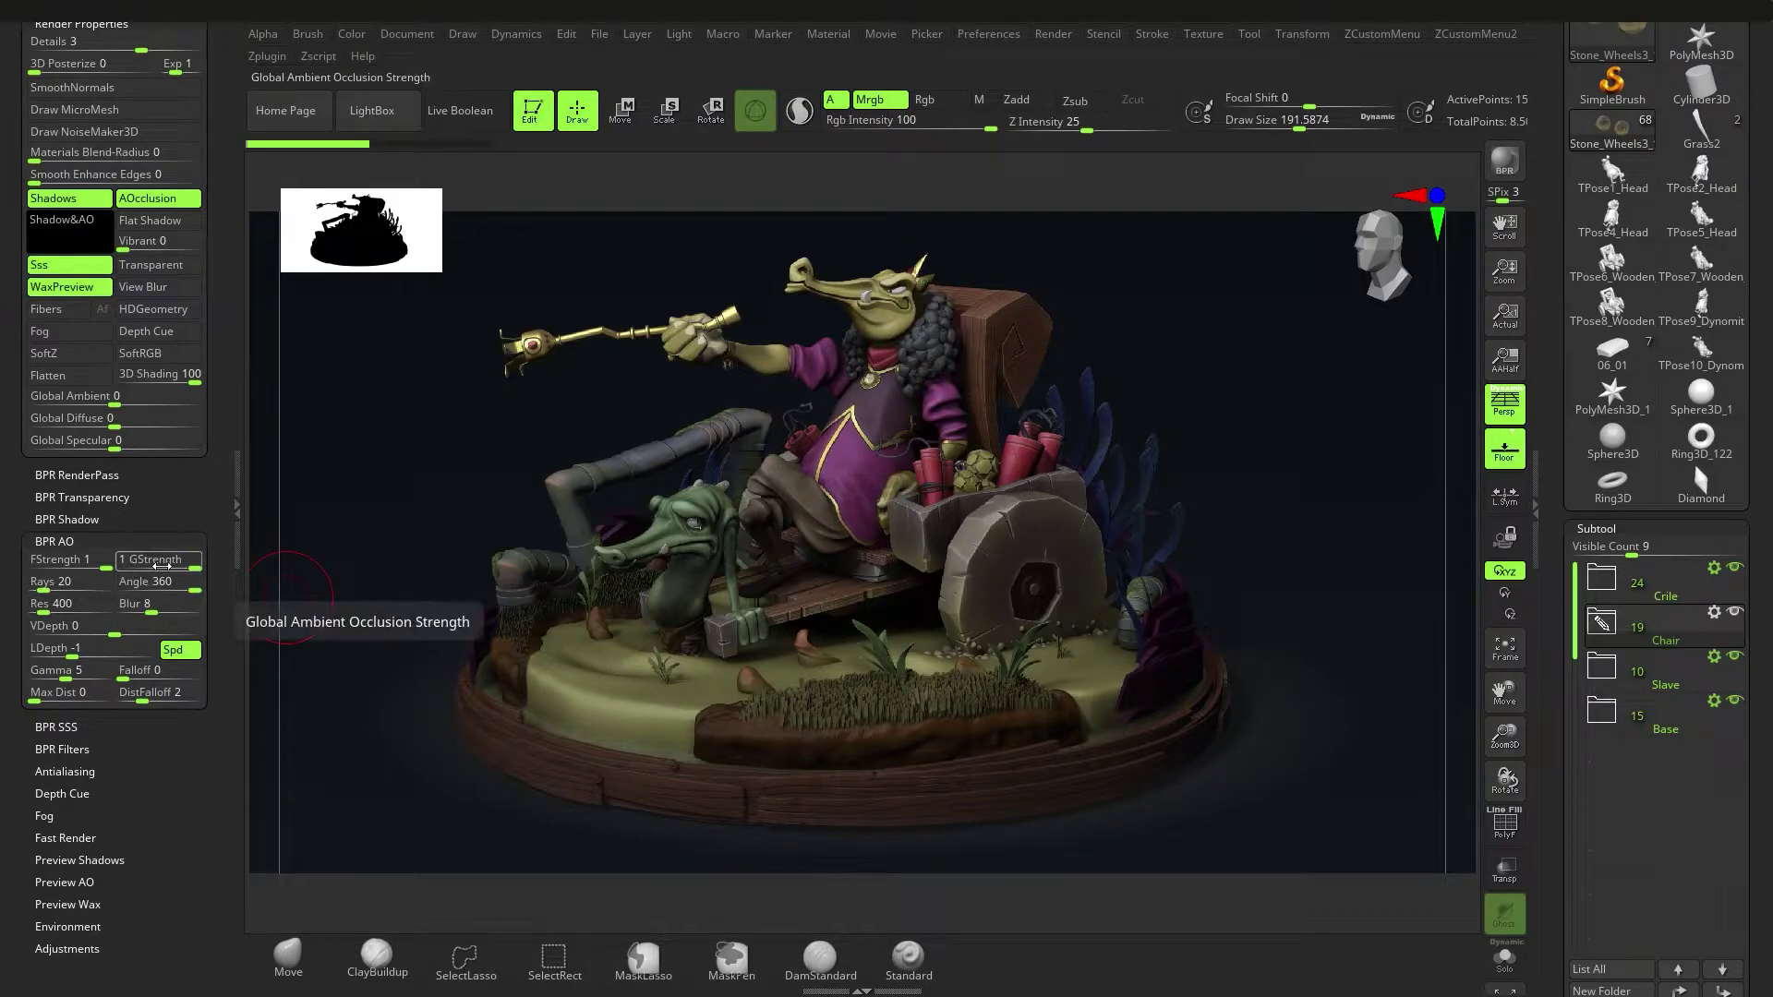
click(56, 542)
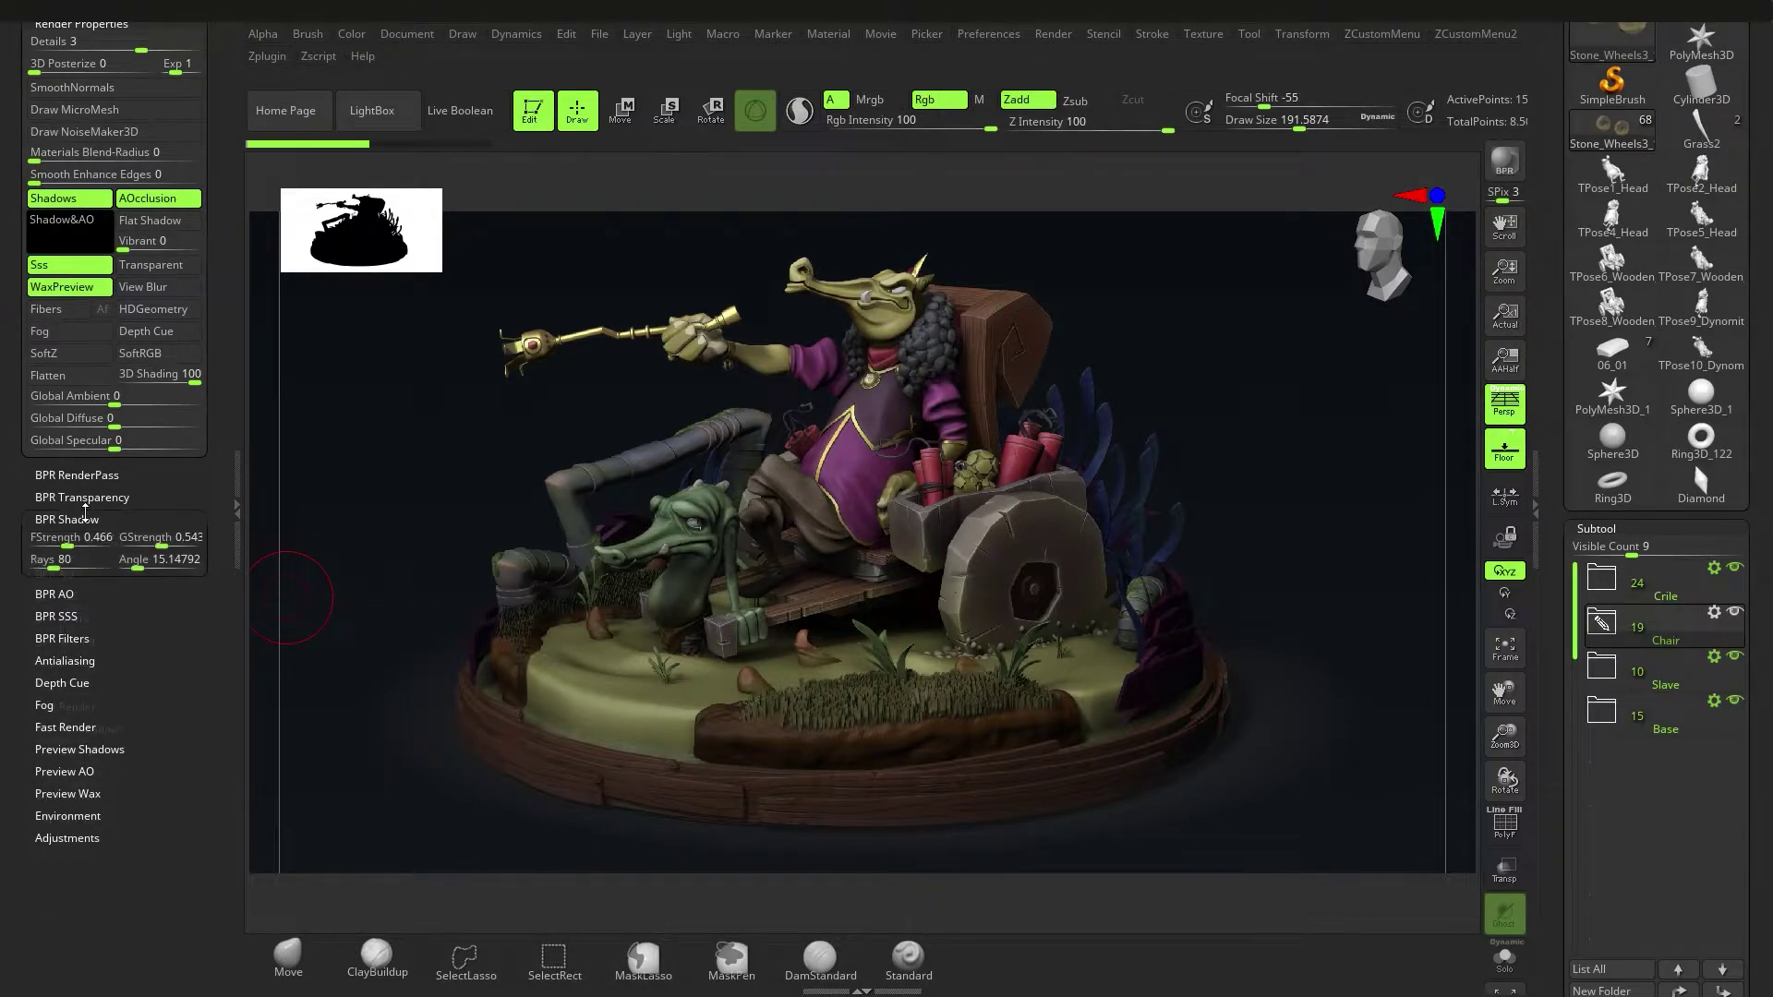
Set the BPR Shadow floor strength to 1 and the global strength to about 0.416.
click(66, 519)
drag(159, 541, 205, 539)
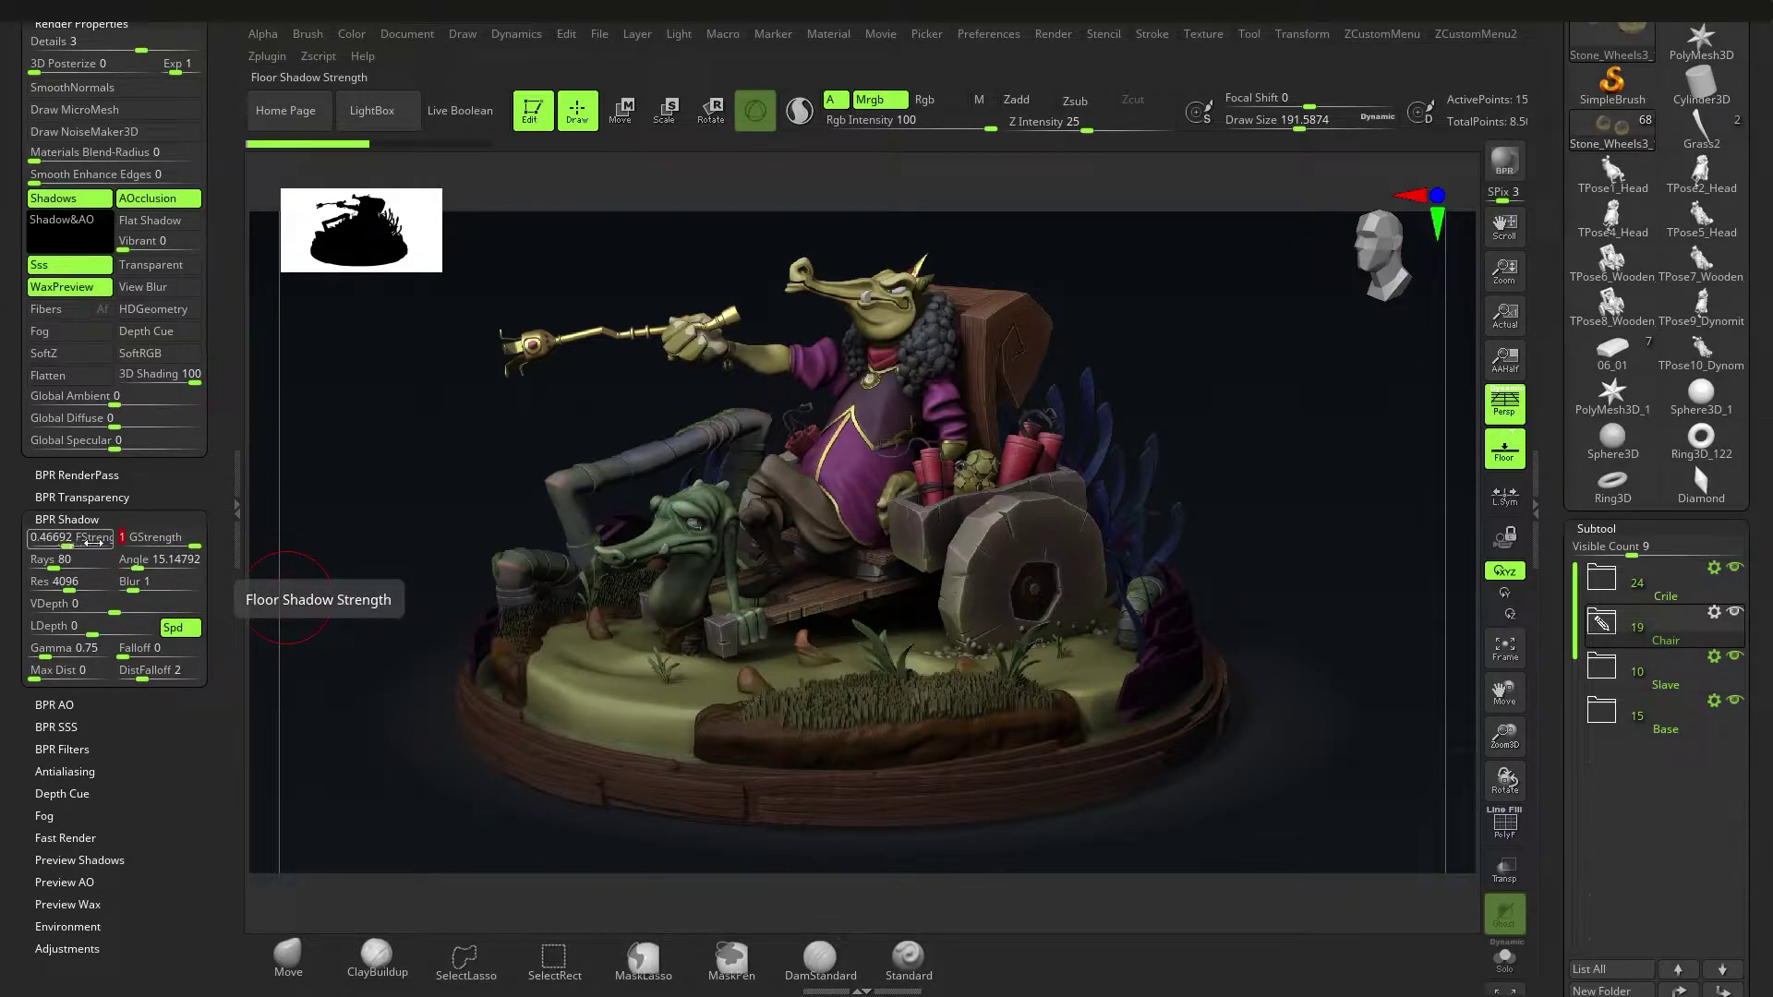
drag(184, 539, 113, 542)
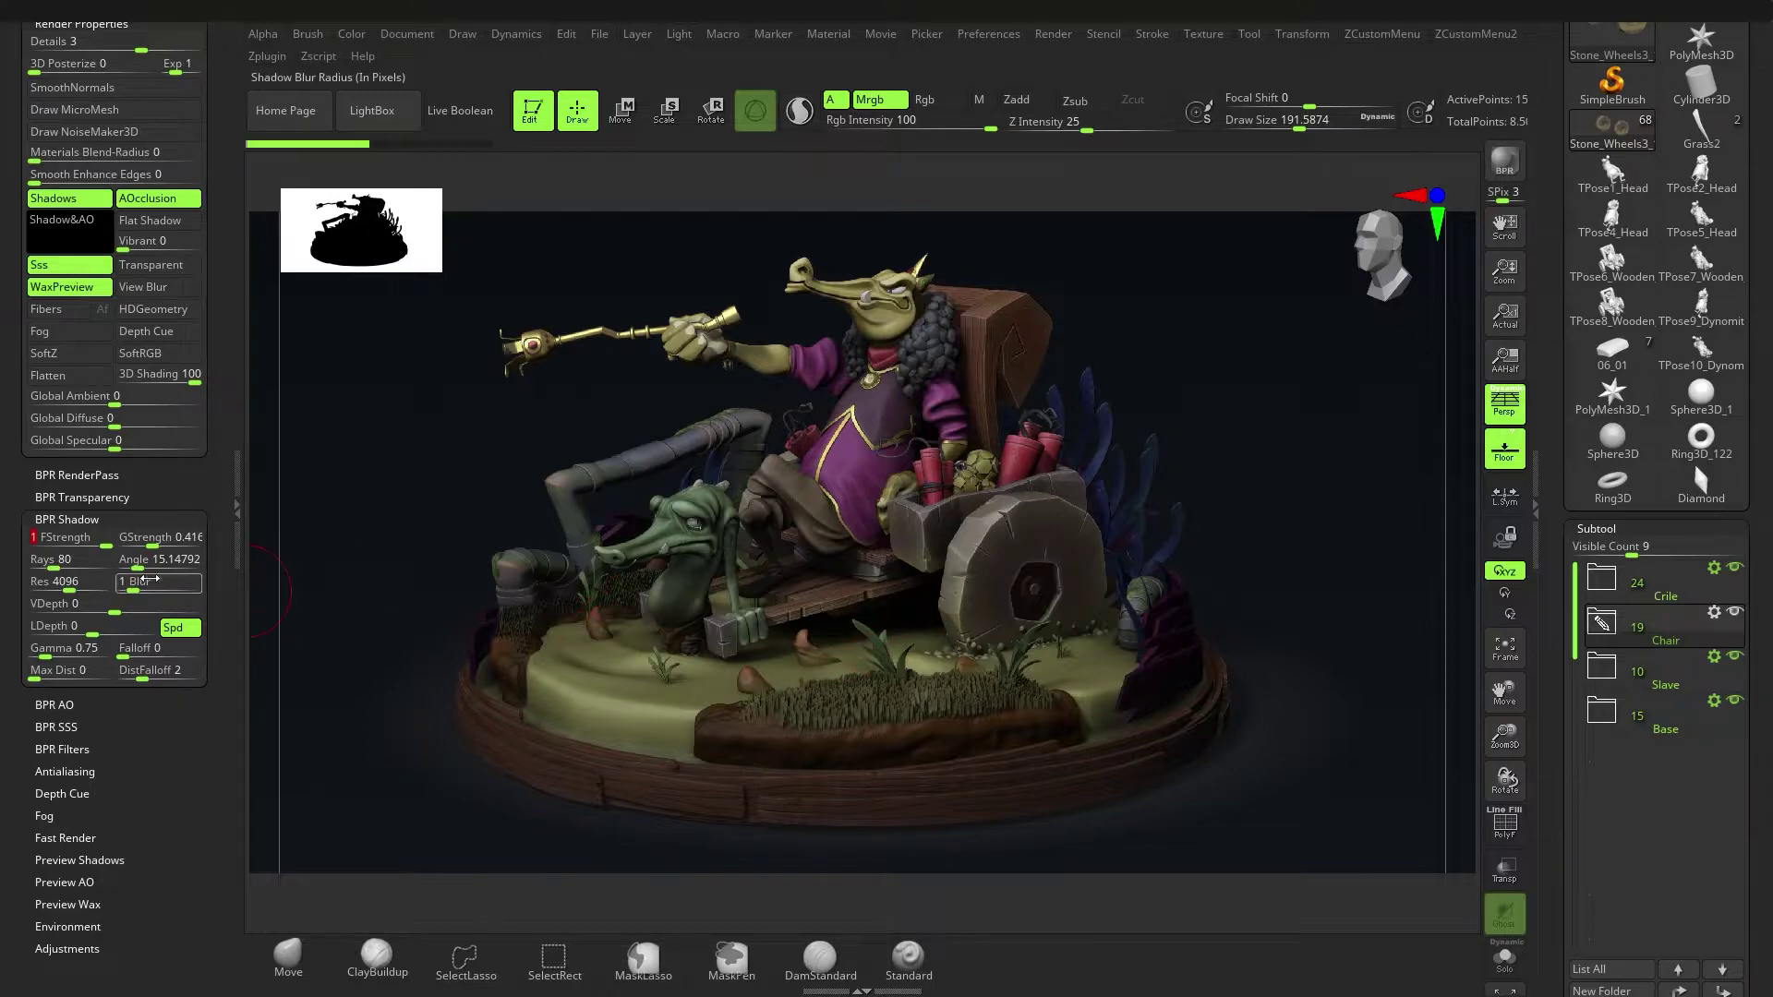
Set the shadow angle to about 99.47 and the floor shadow strength to 0.34, and render again with BPR.
drag(138, 565, 59, 538)
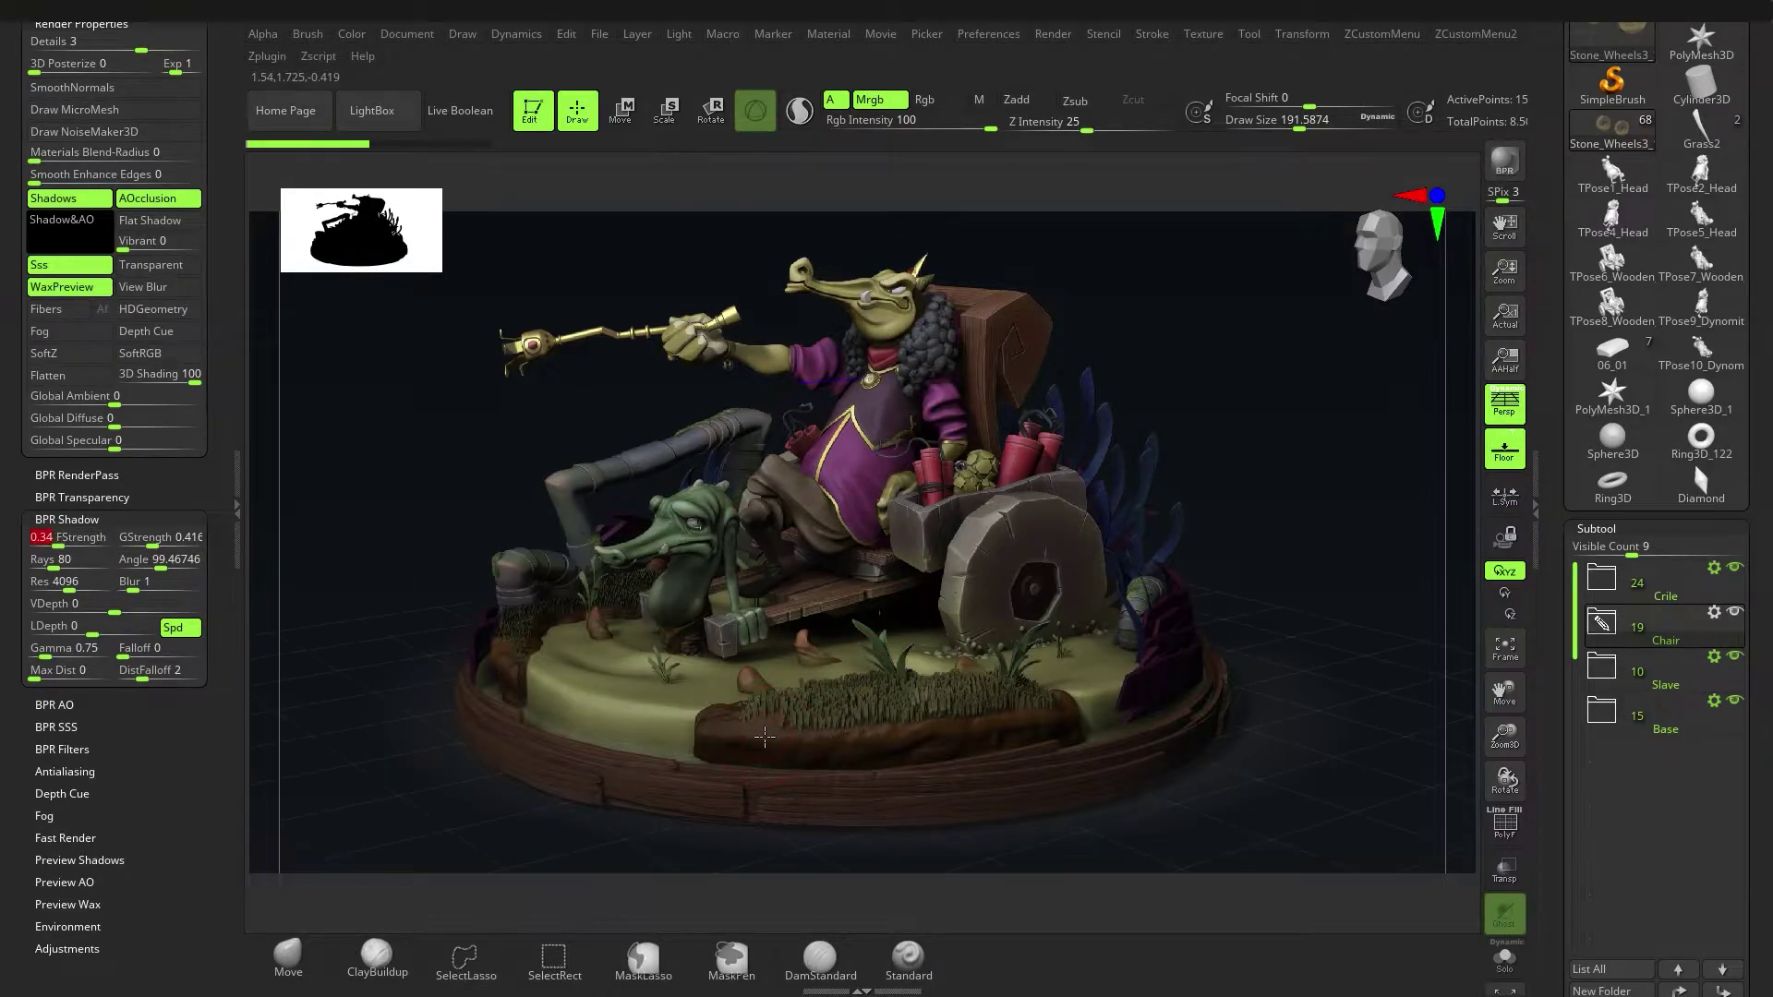
right_drag(765, 737, 757, 739)
key(shift+r)
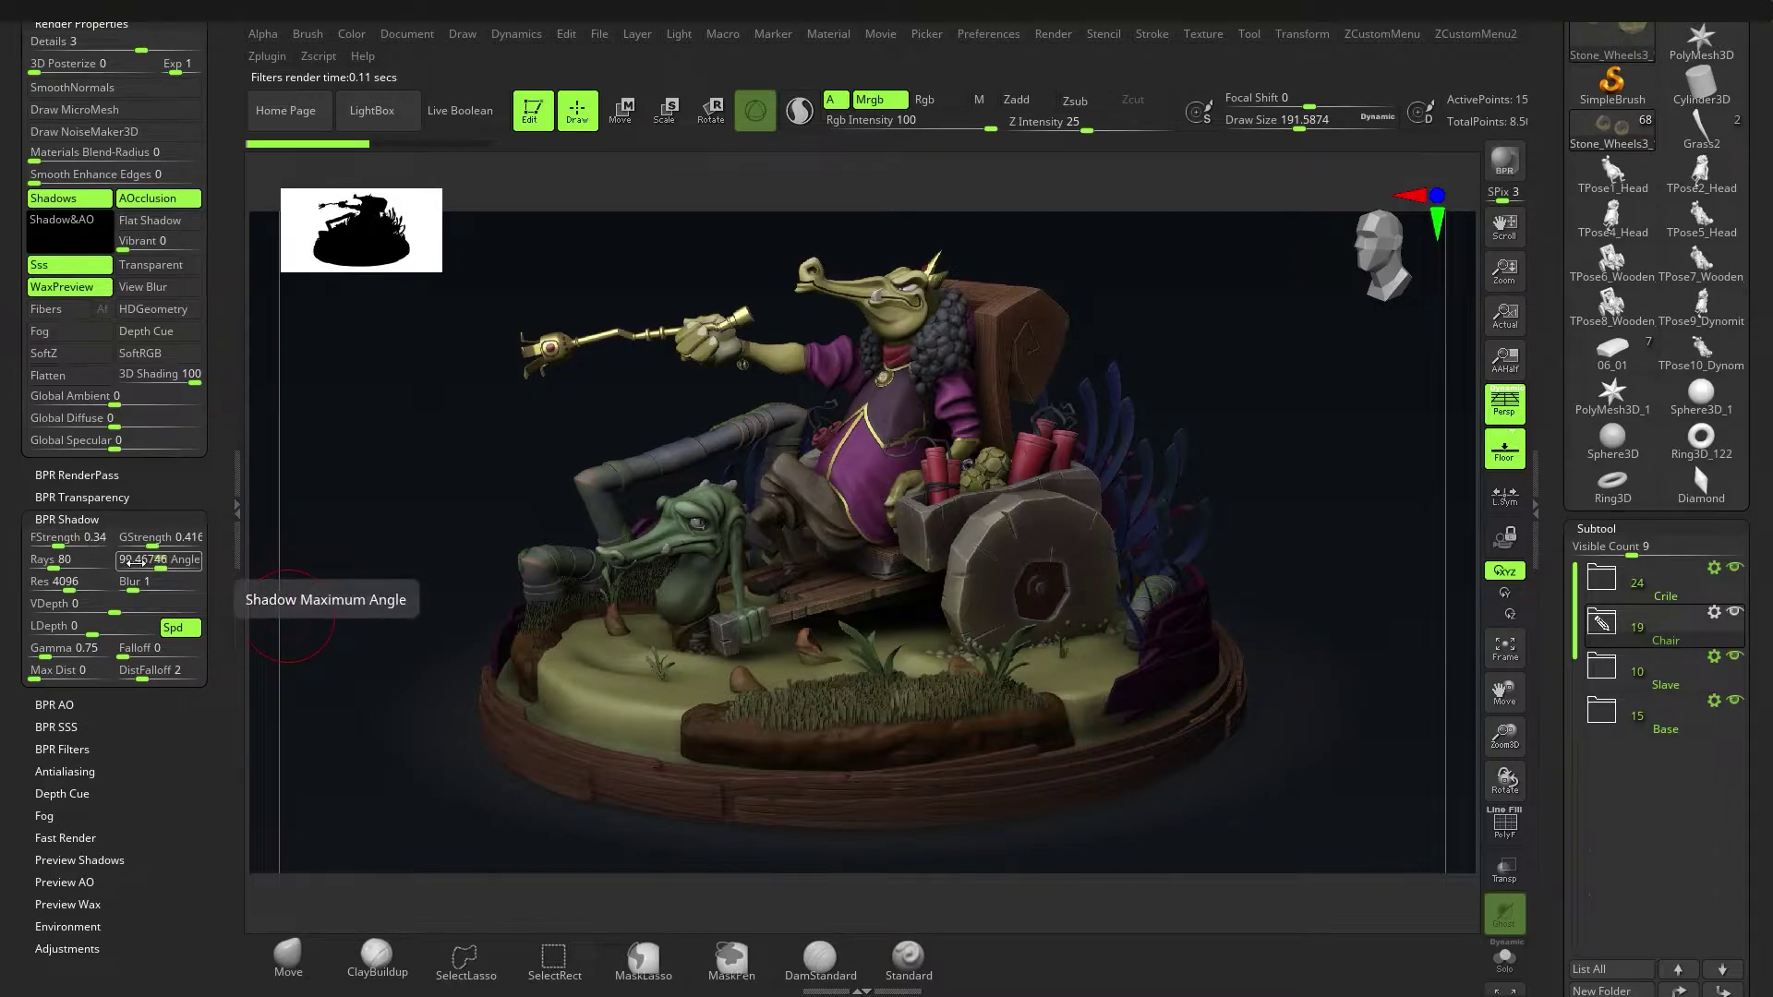
Lower the BPR Shadow angle to about 0.95 and render the diorama again with BPR.
drag(158, 565, 147, 567)
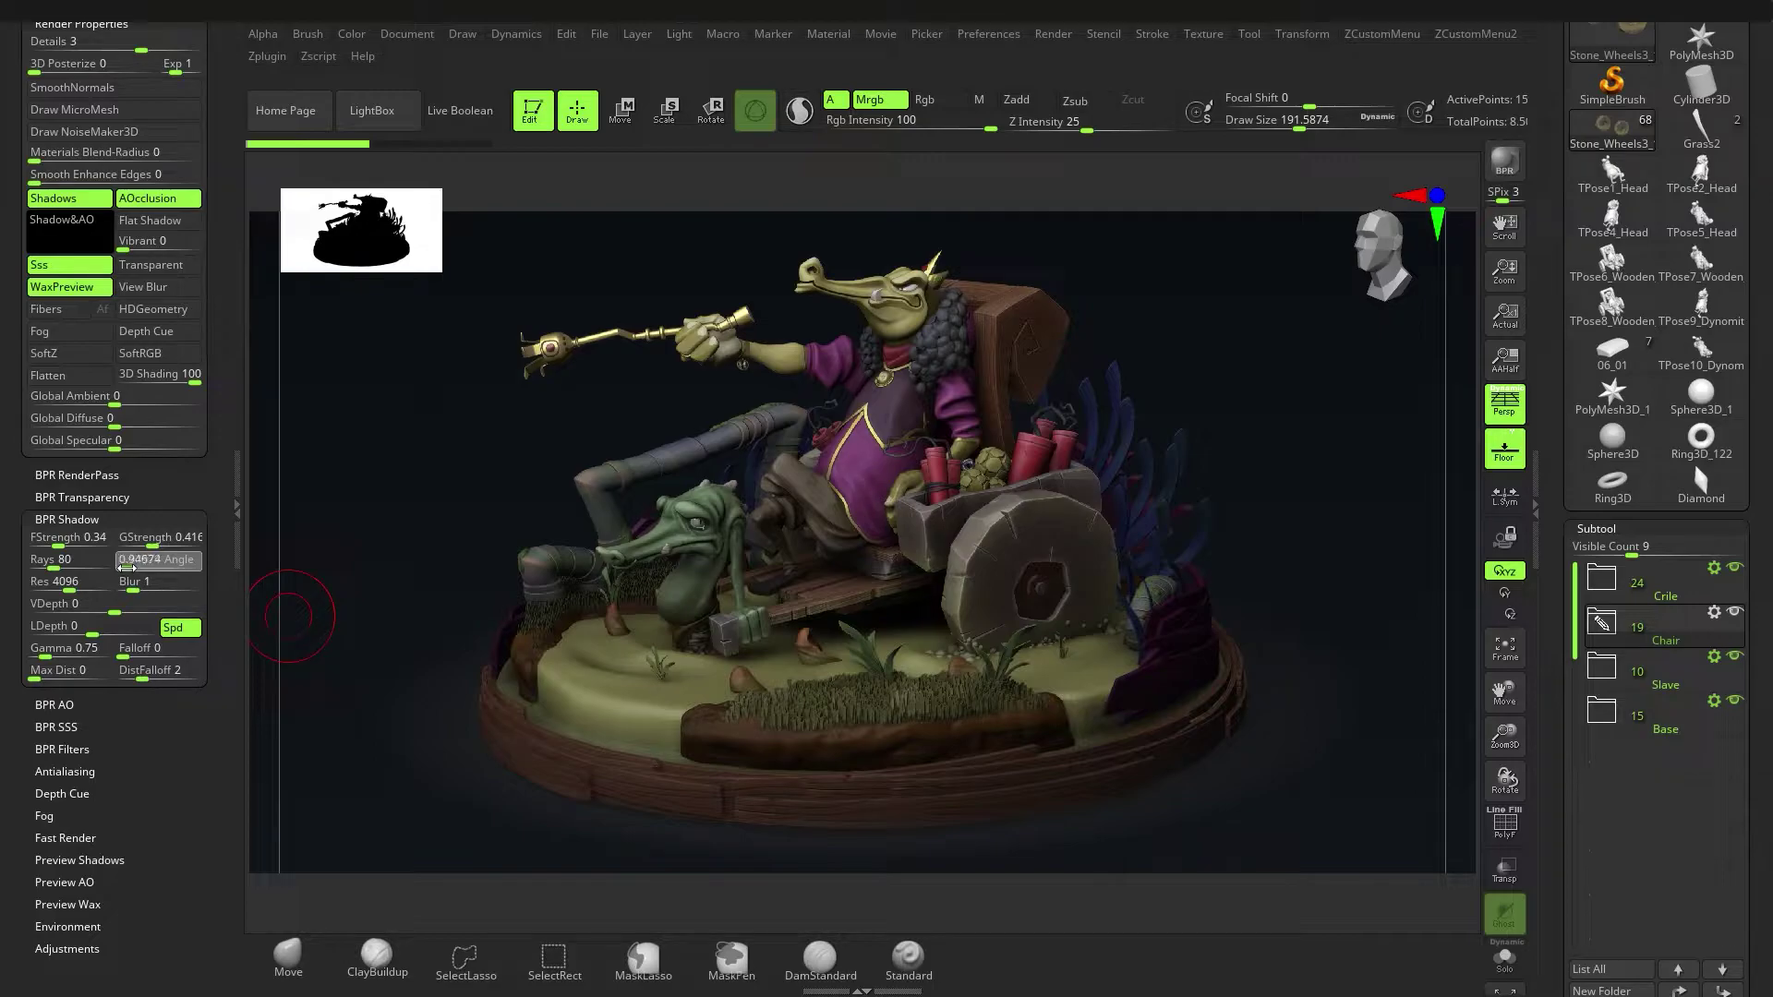
click(127, 567)
click(727, 645)
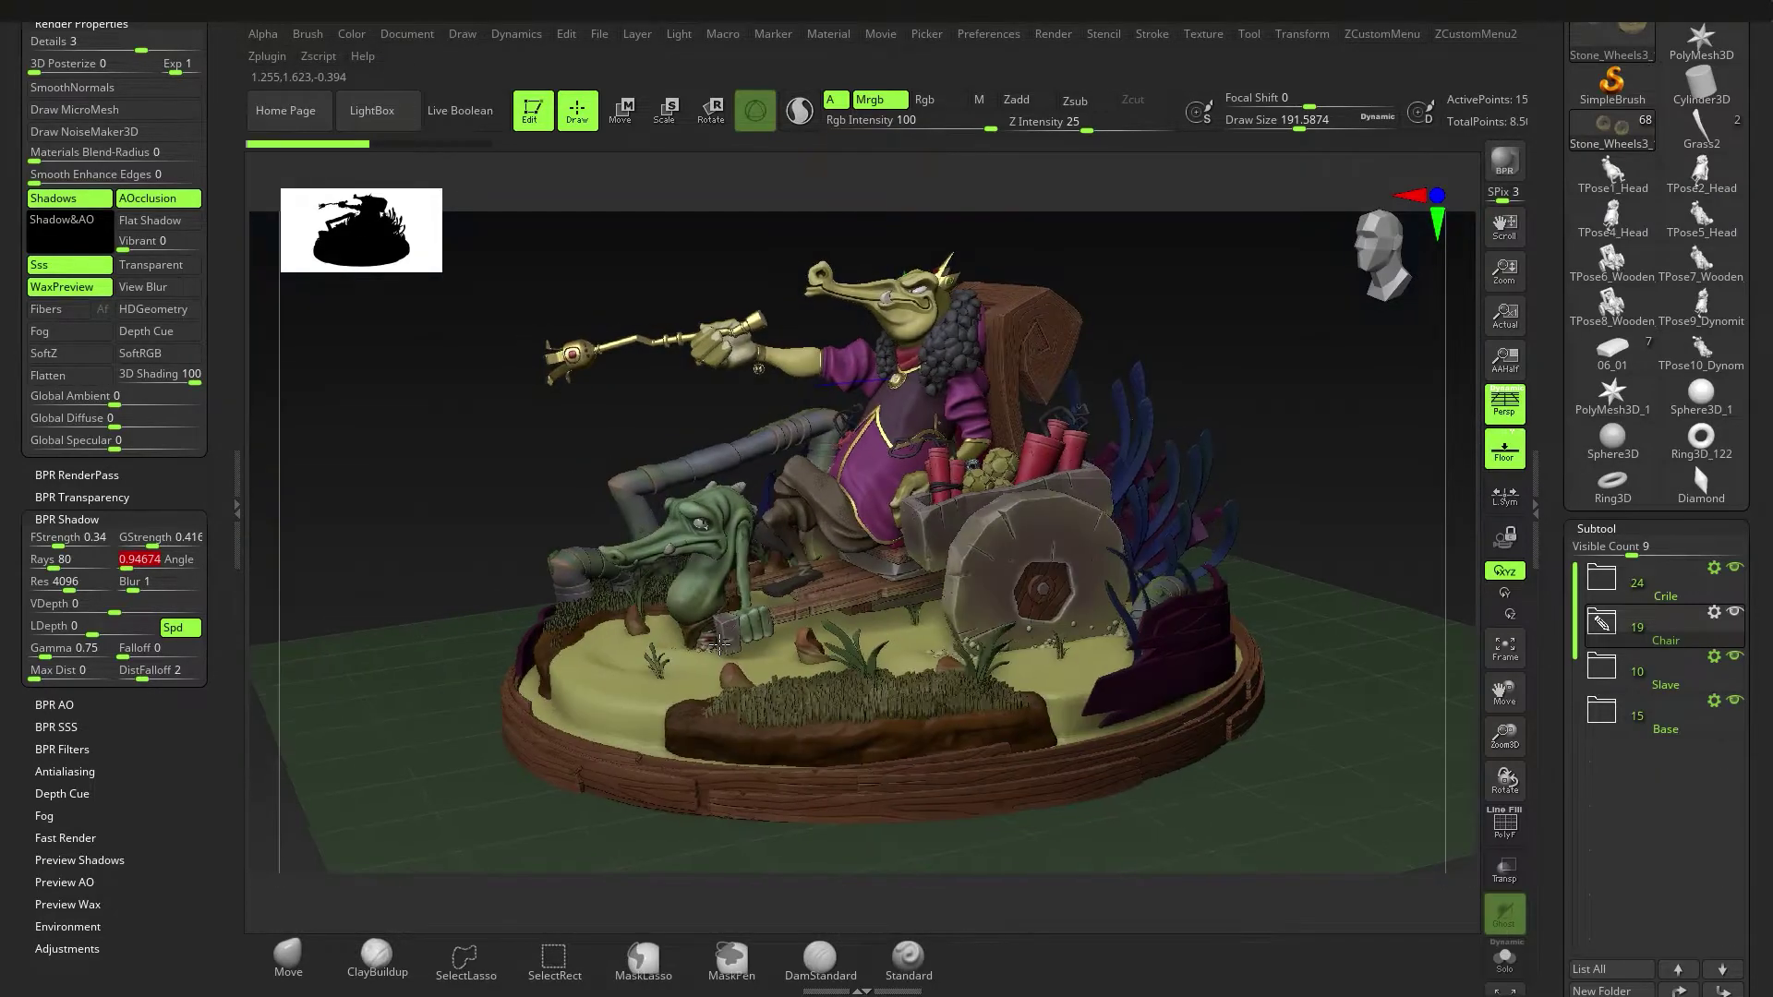
key(shift+r)
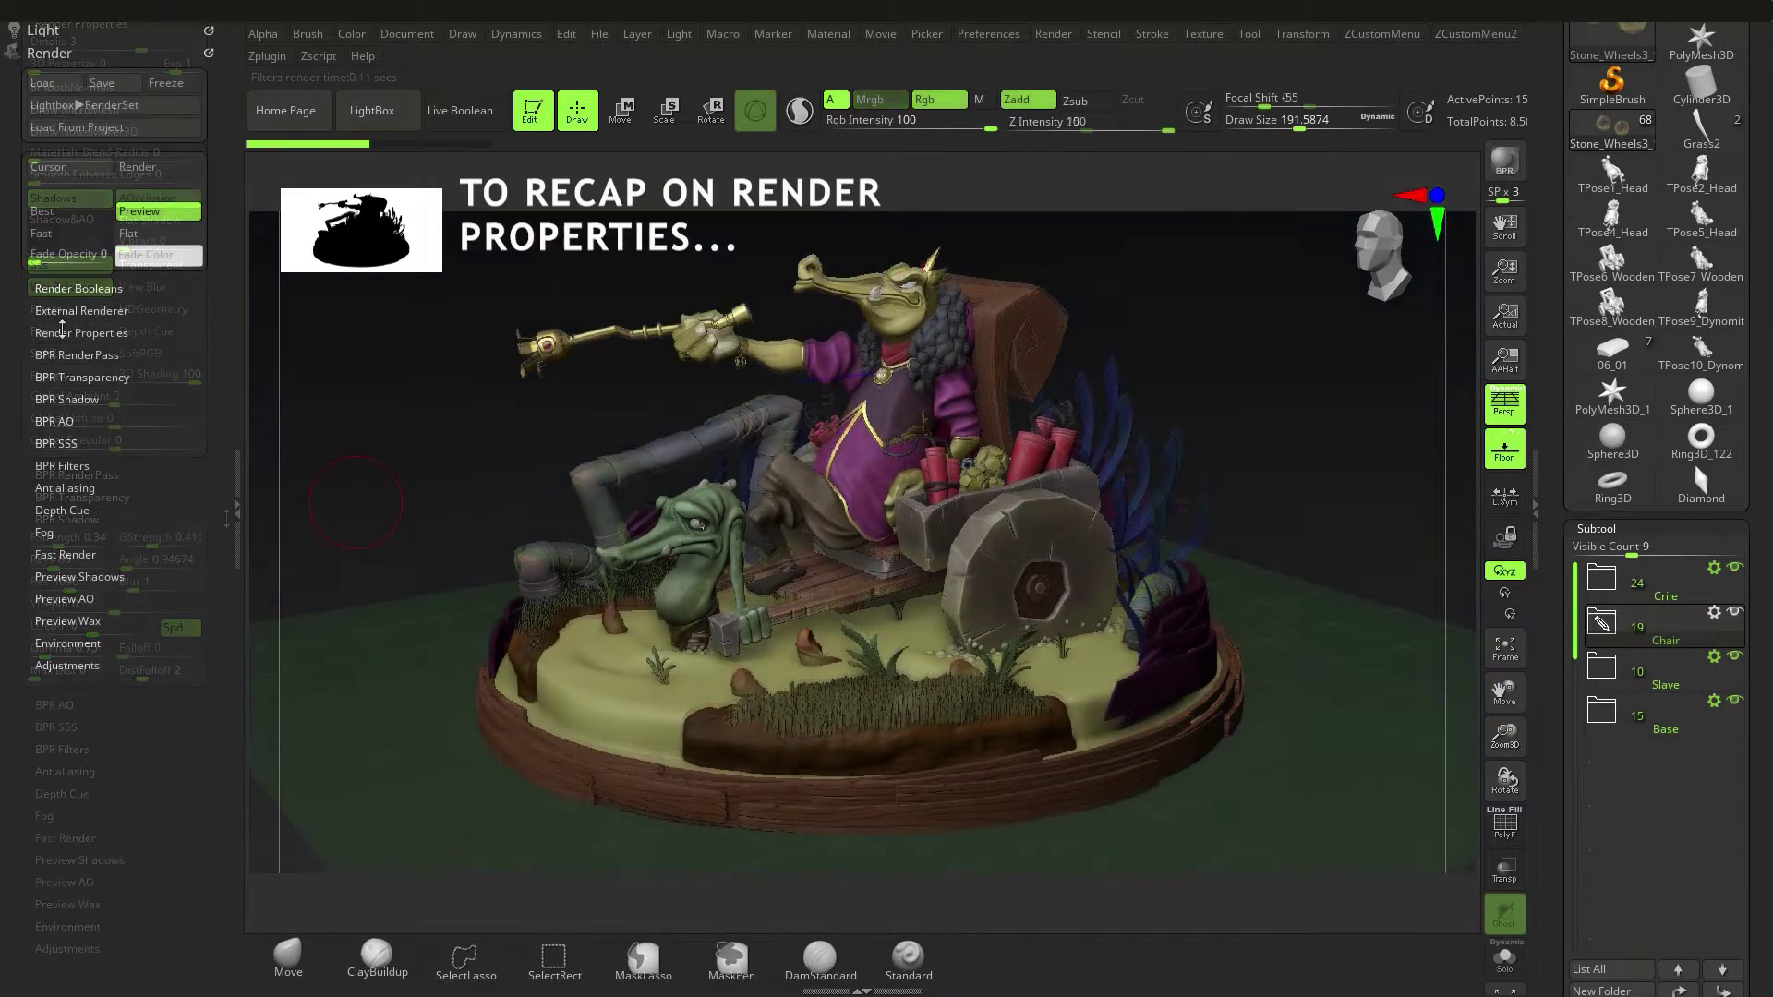
Review the Render Properties by toggling Shadows, AOcclusion, Sss and Fog, leaving Shadows, AOcclusion and Sss enabled.
click(80, 335)
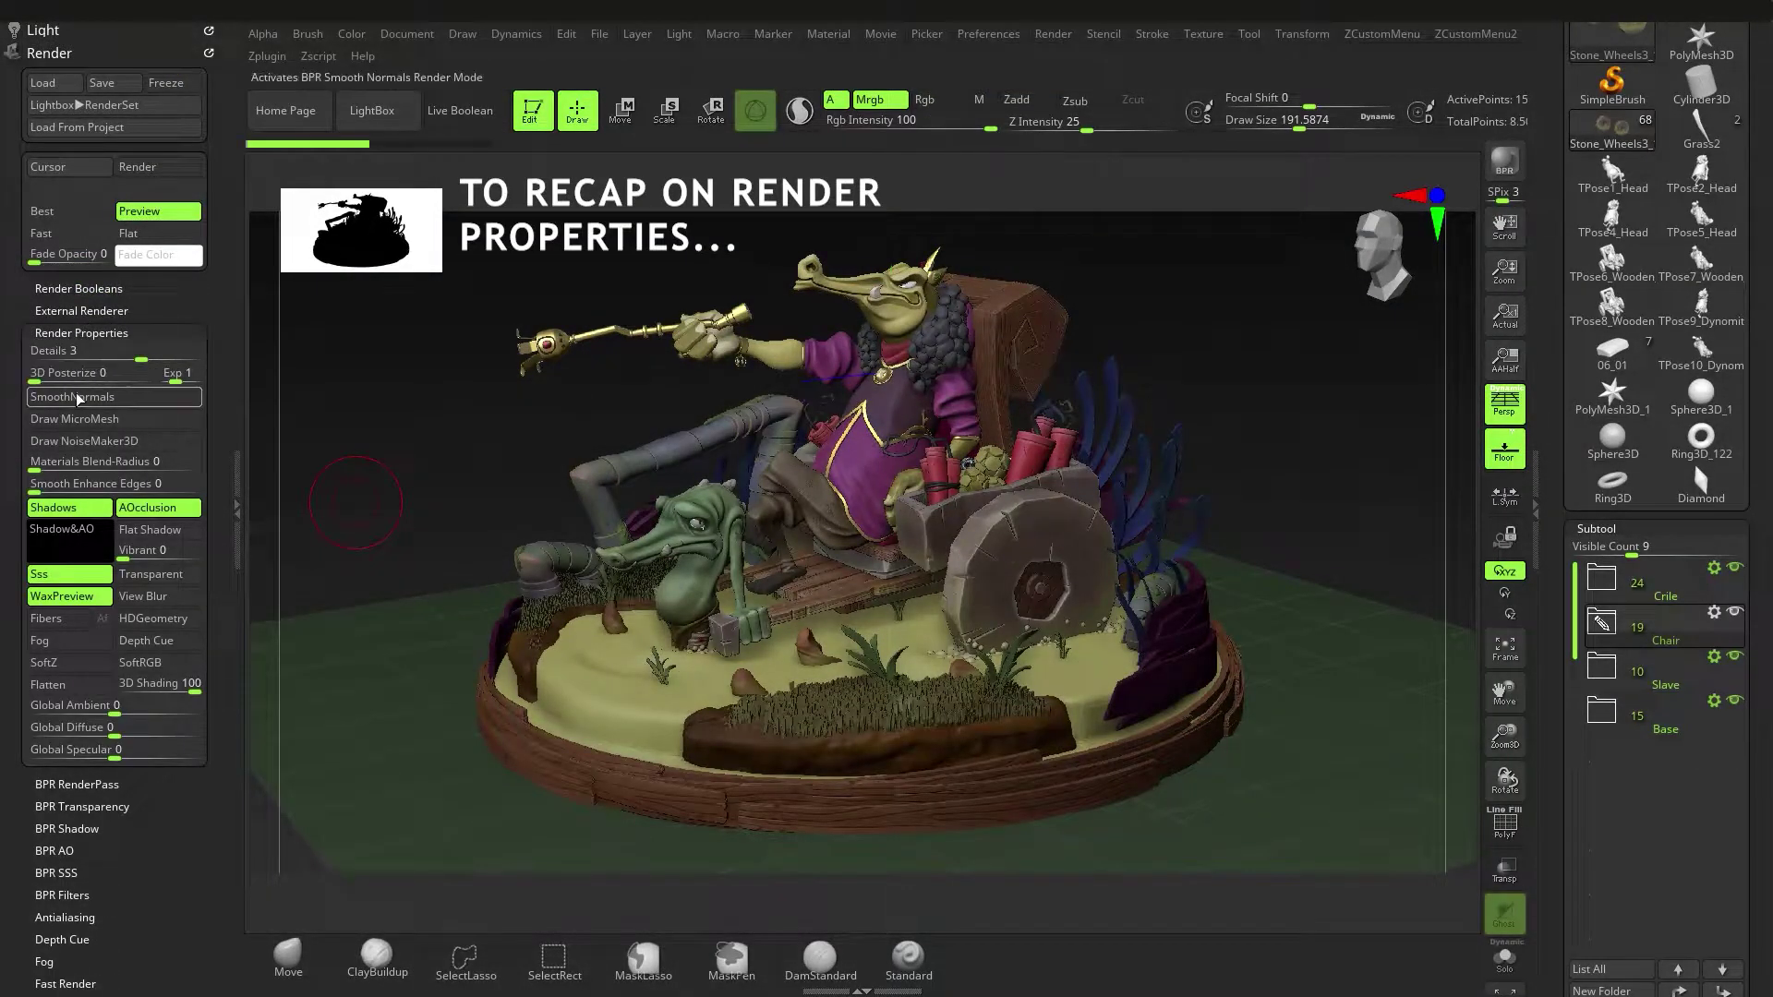
click(65, 507)
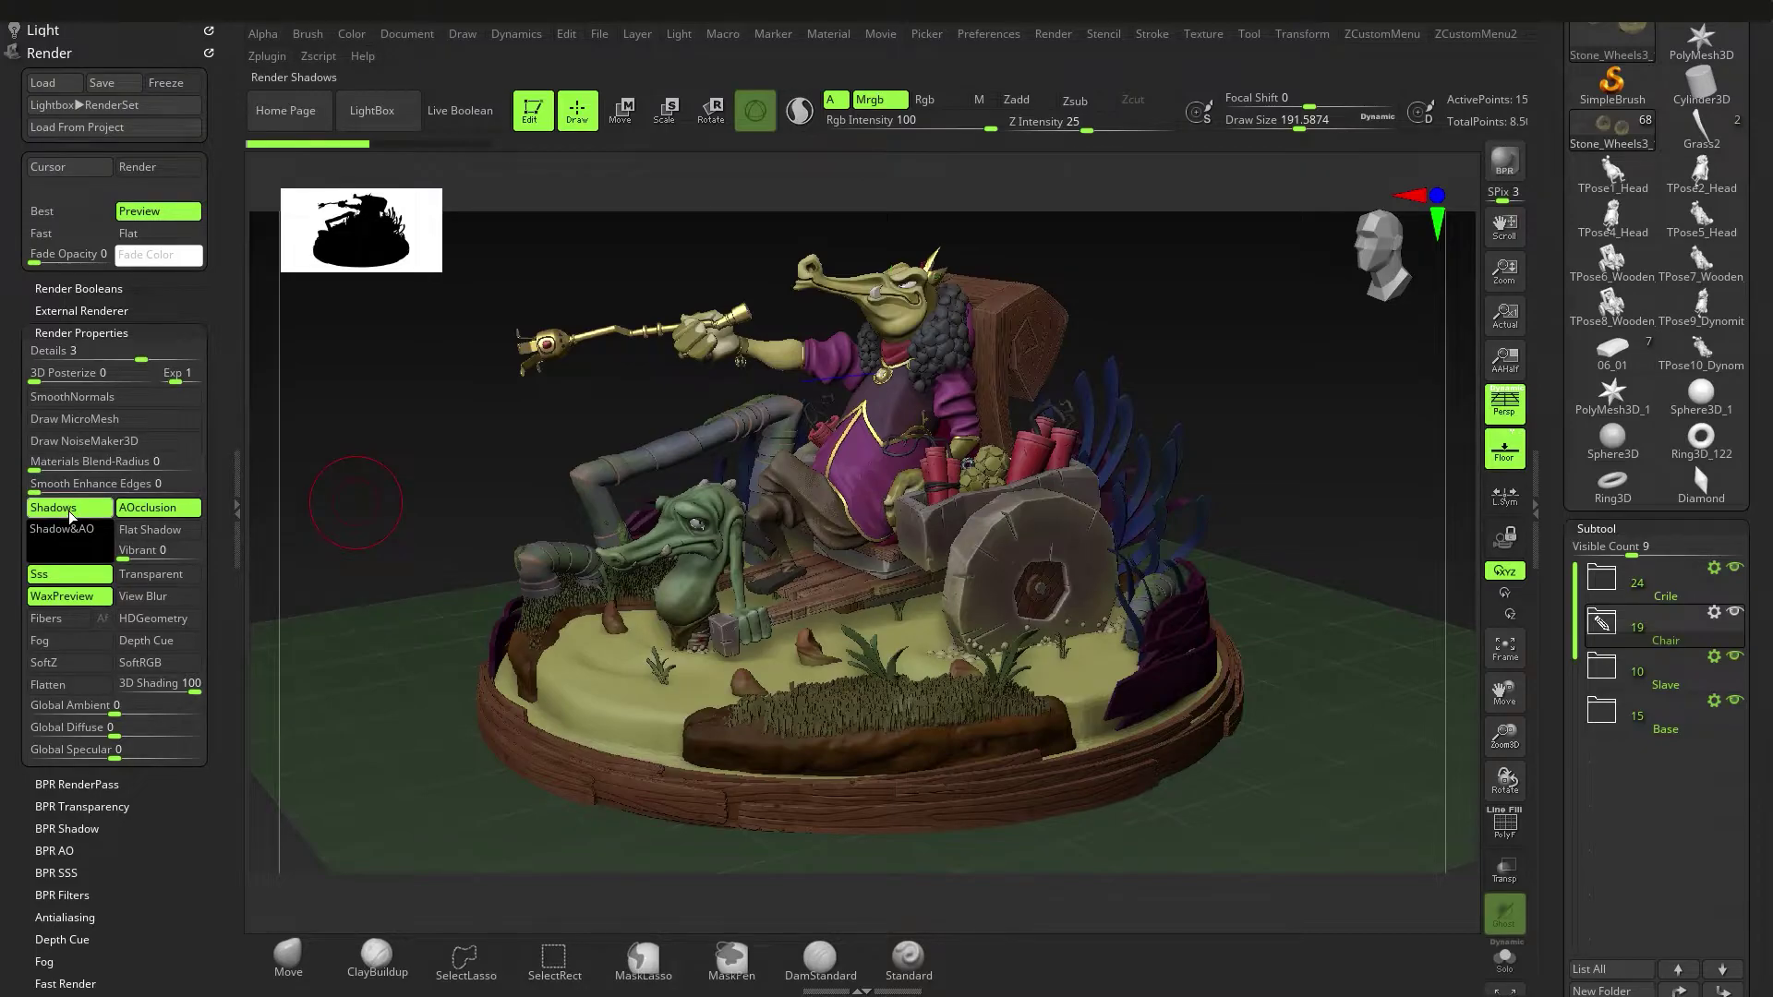
click(142, 508)
click(78, 575)
click(78, 574)
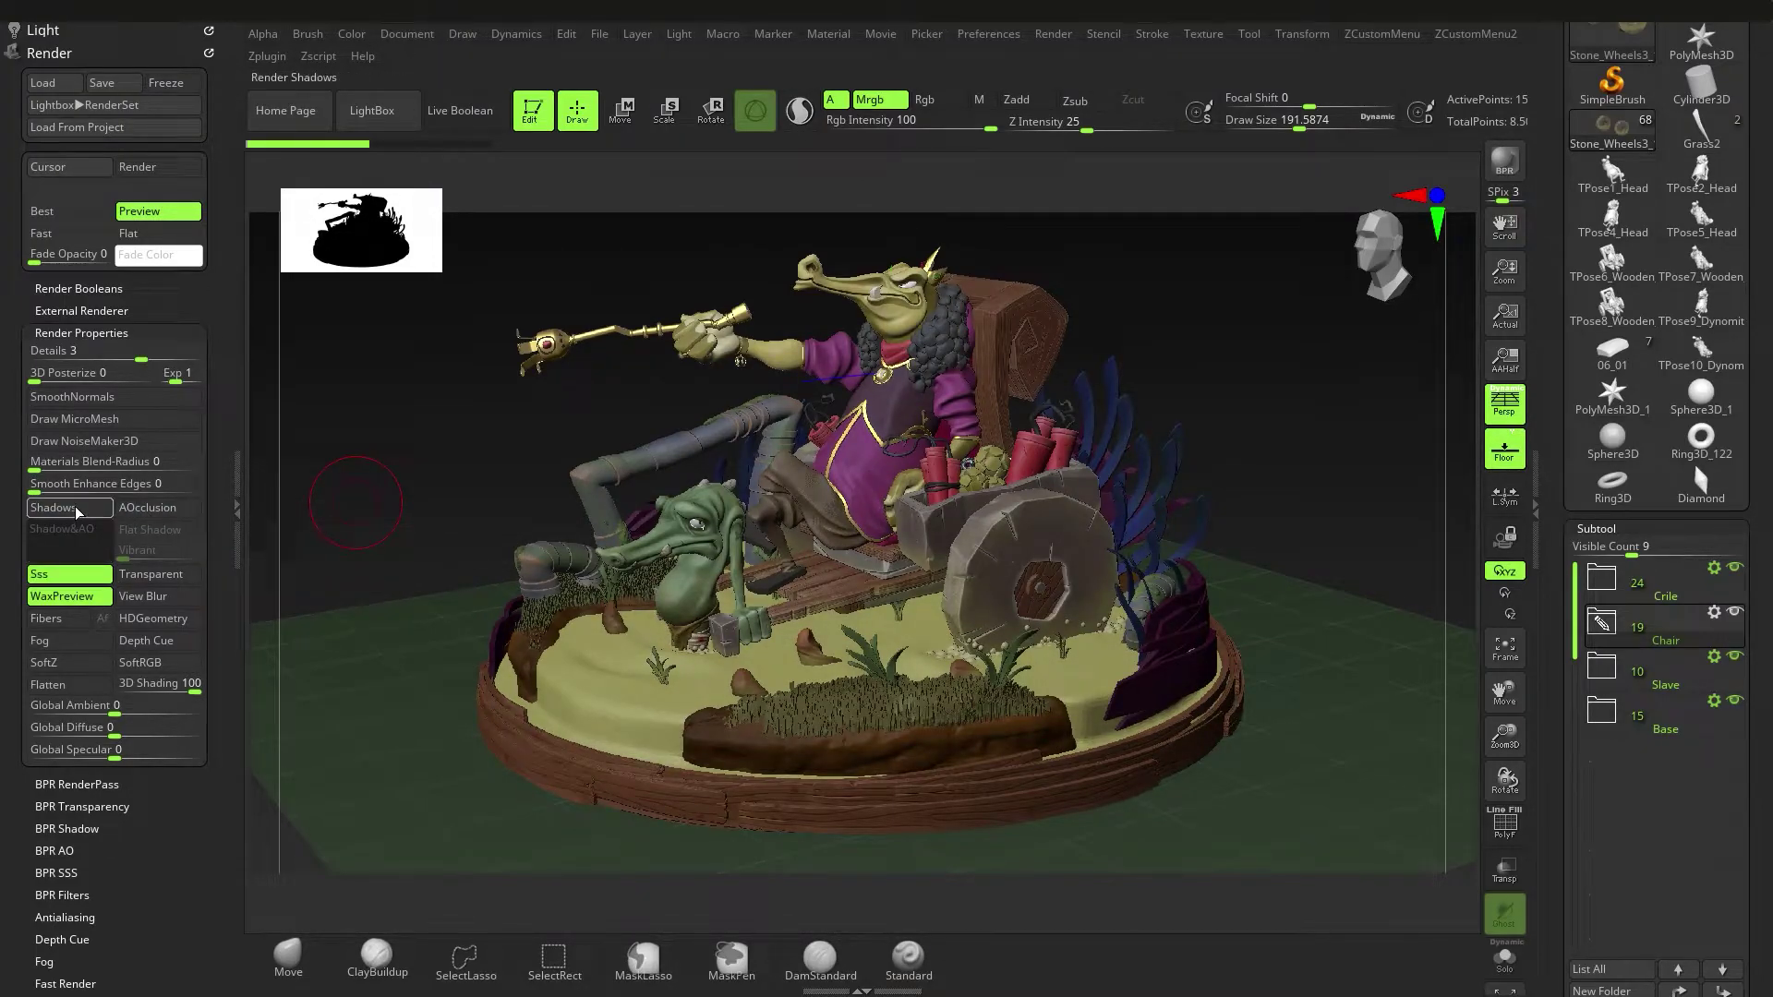
click(74, 507)
click(147, 508)
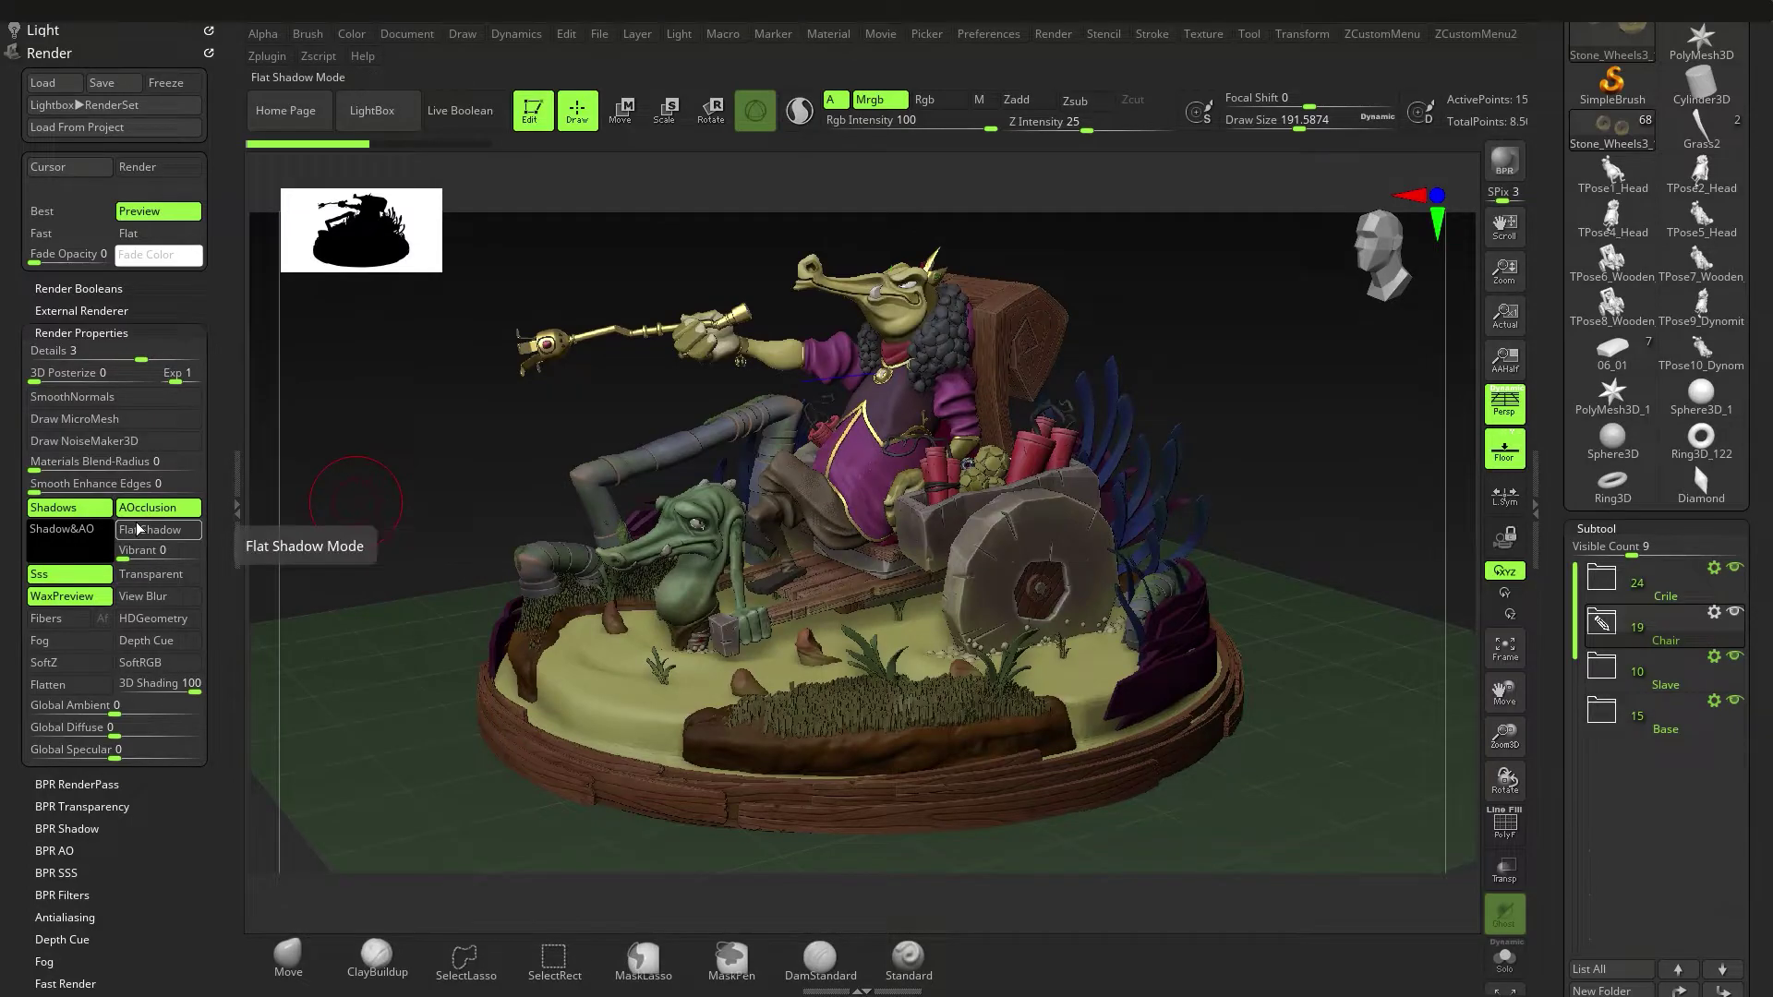
click(56, 640)
click(55, 642)
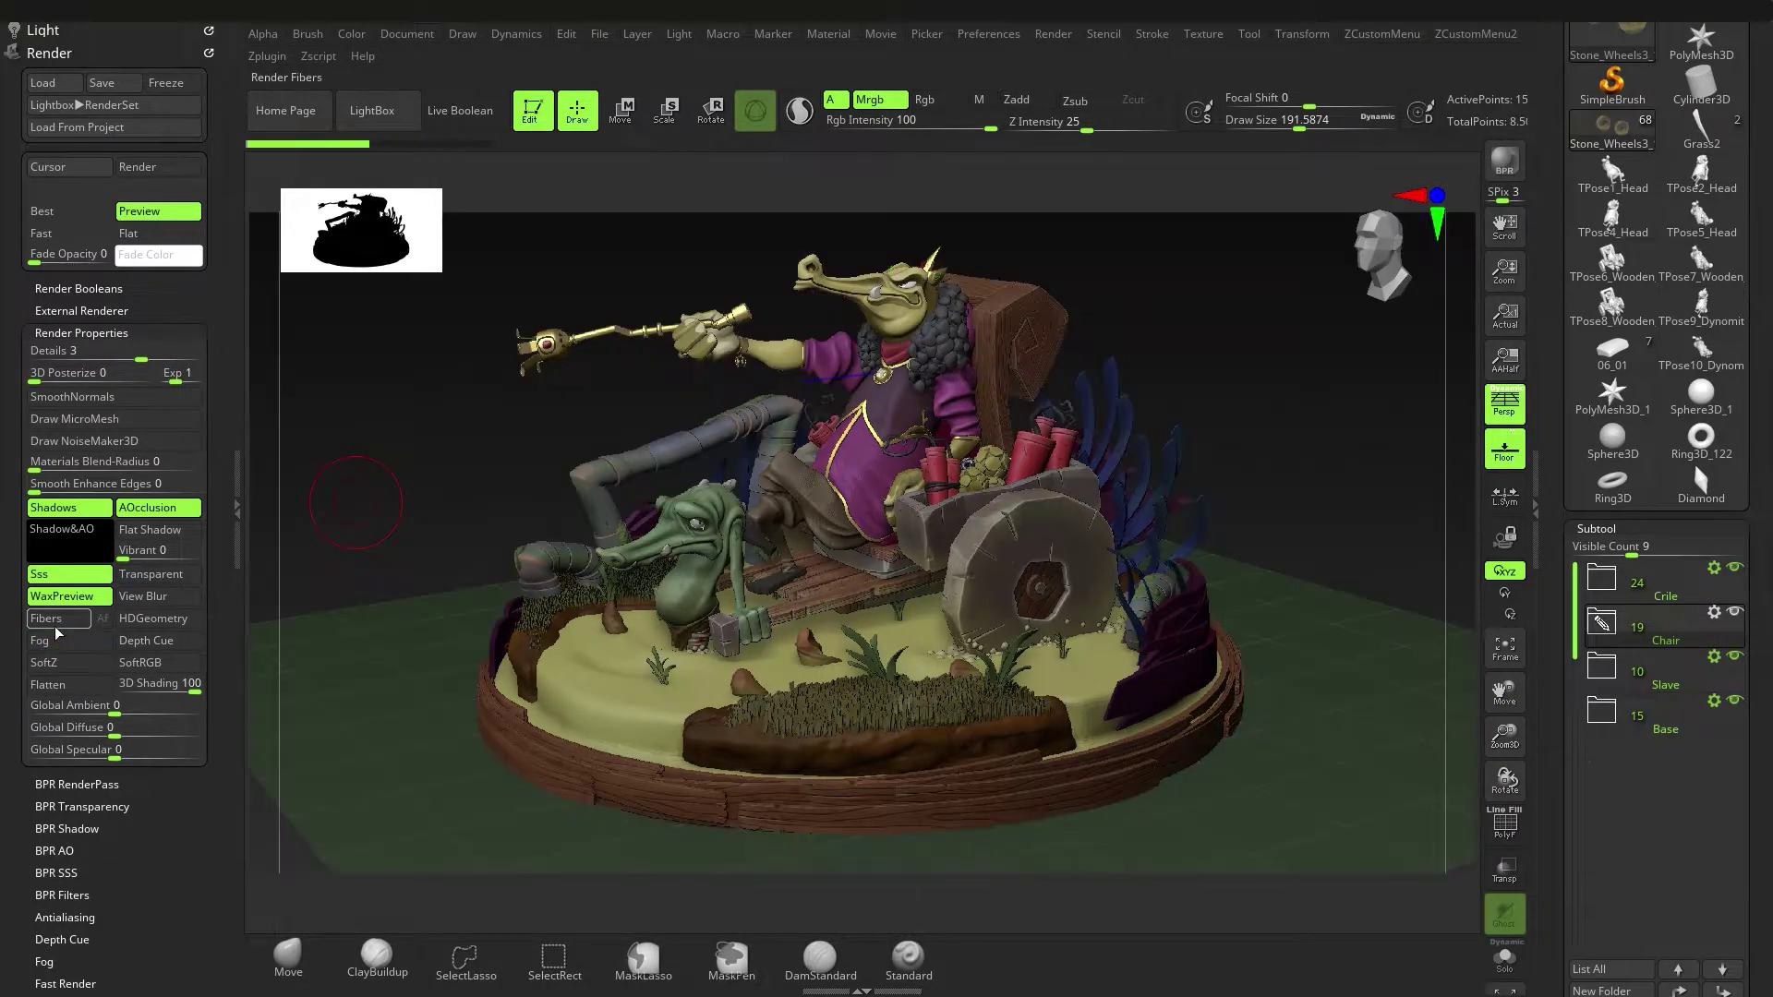
Examine the BPR Shadow, BPR AO, BPR SSS and Fog render settings one after another.
click(230, 637)
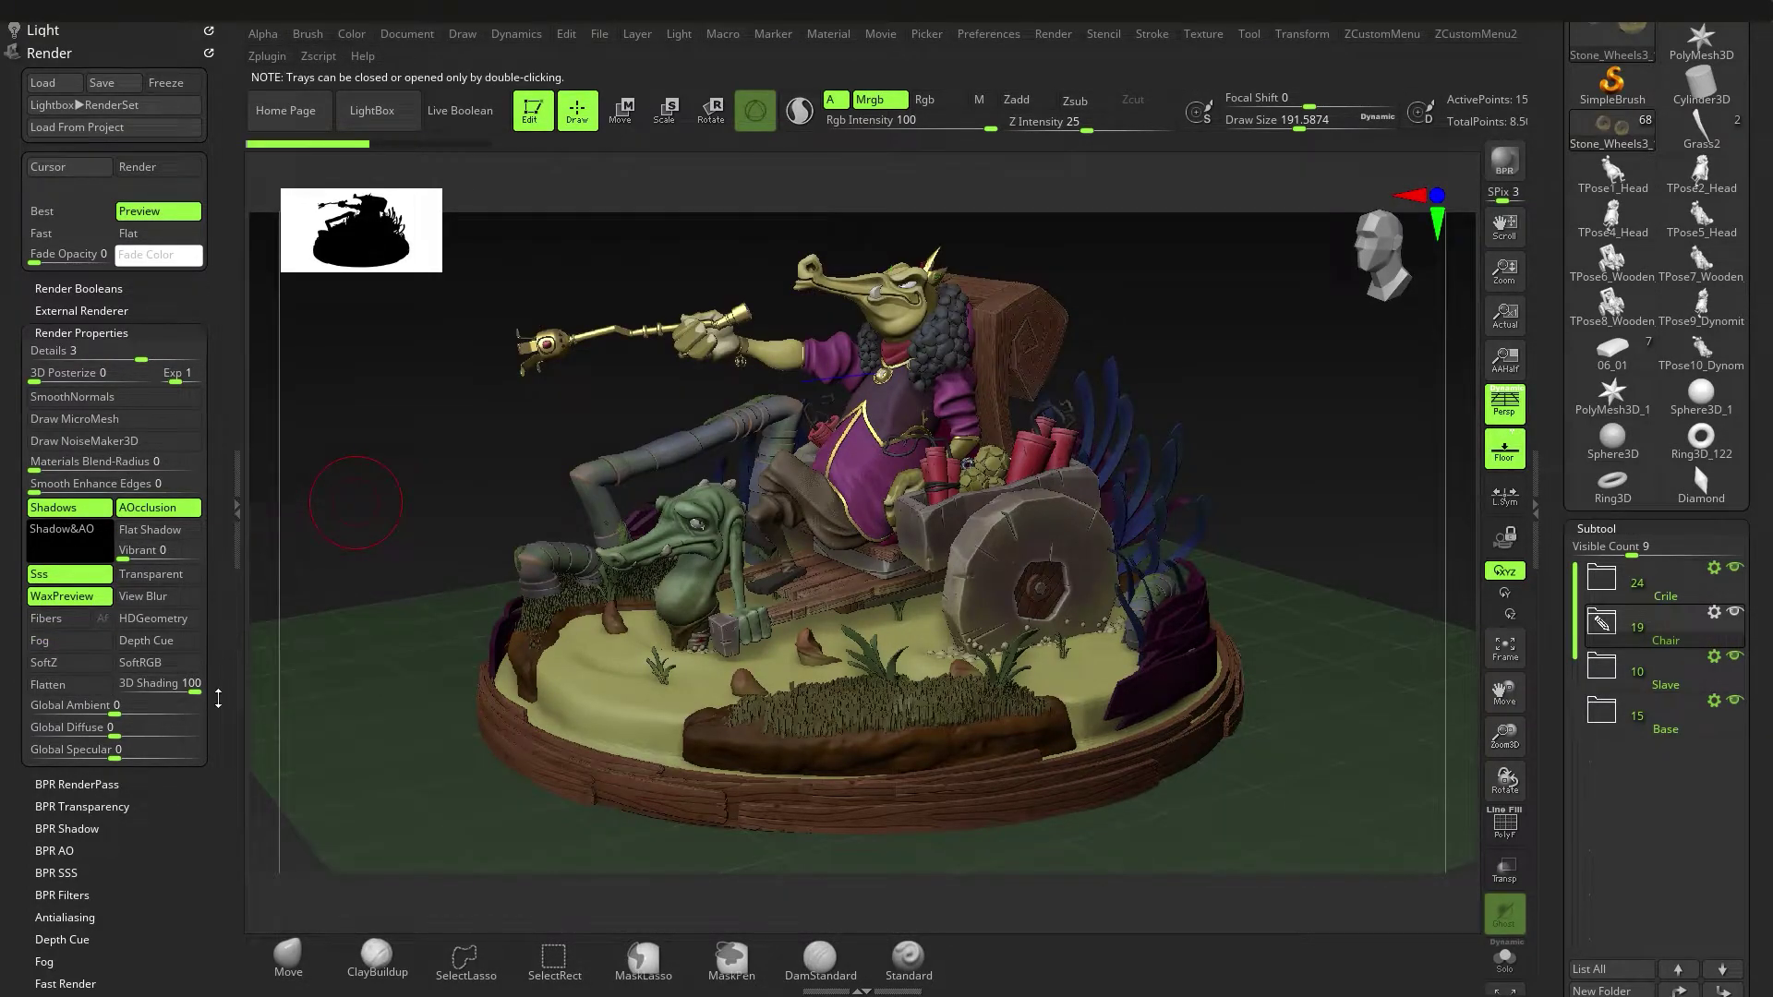
drag(218, 684, 218, 500)
shift+click(86, 645)
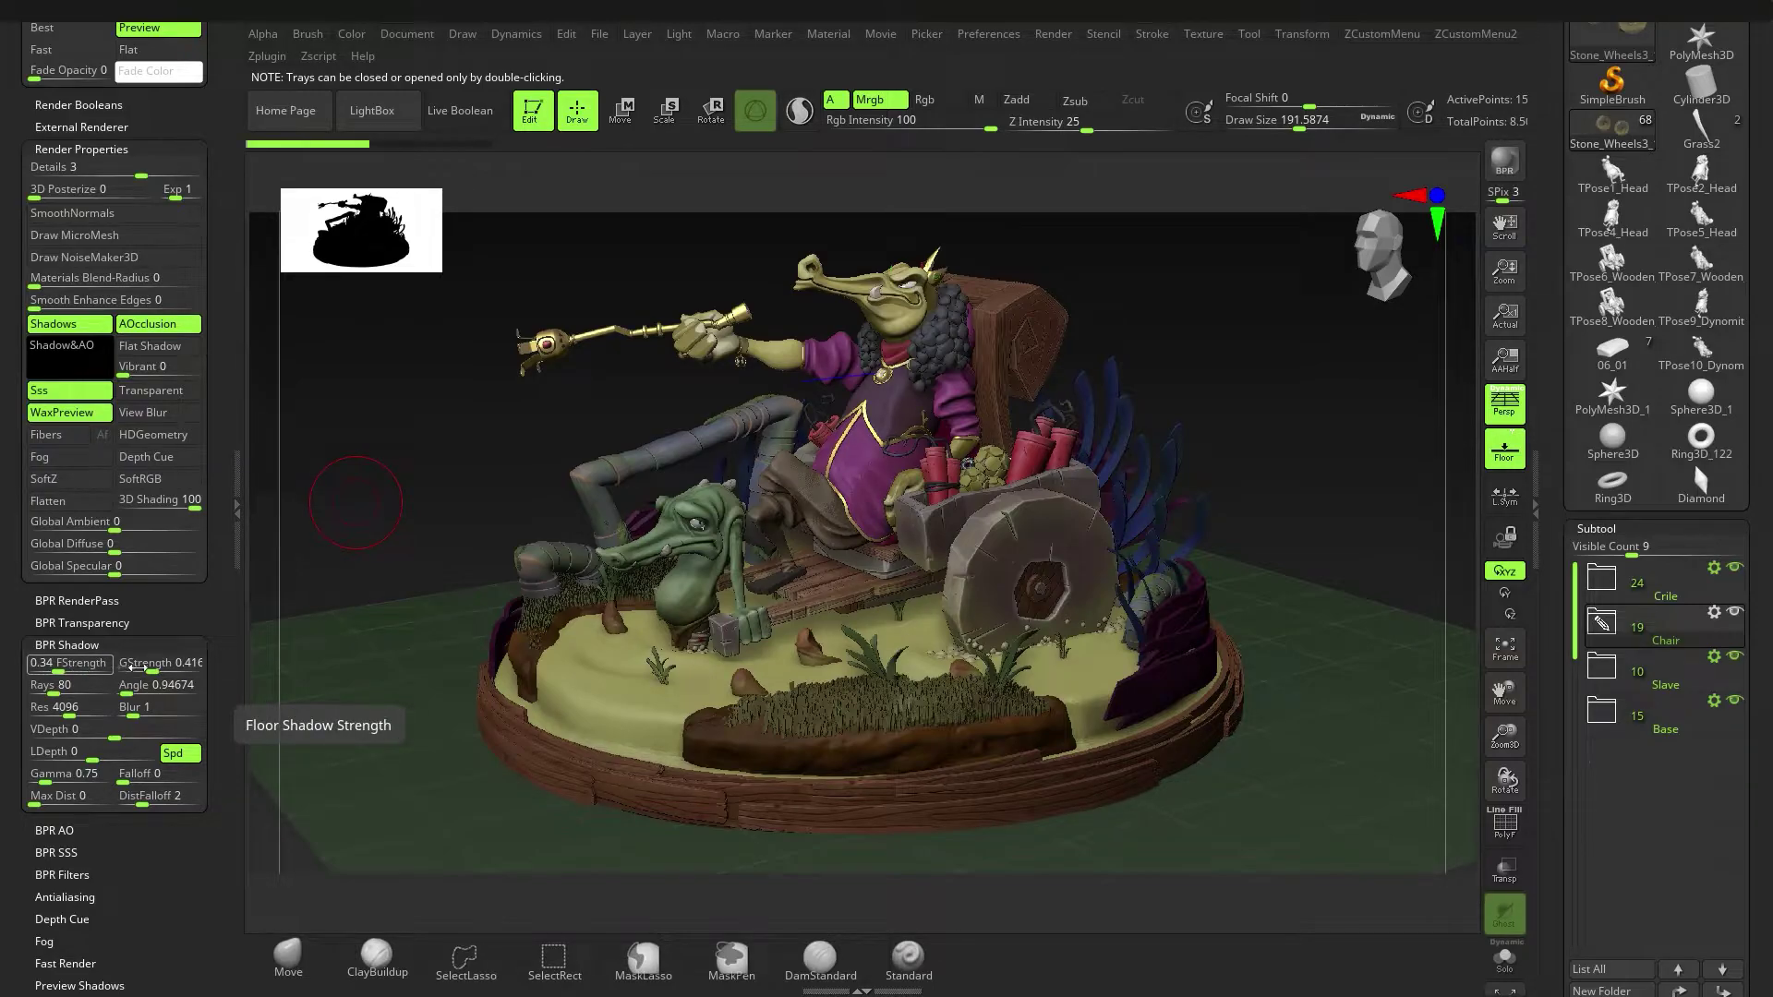
click(89, 645)
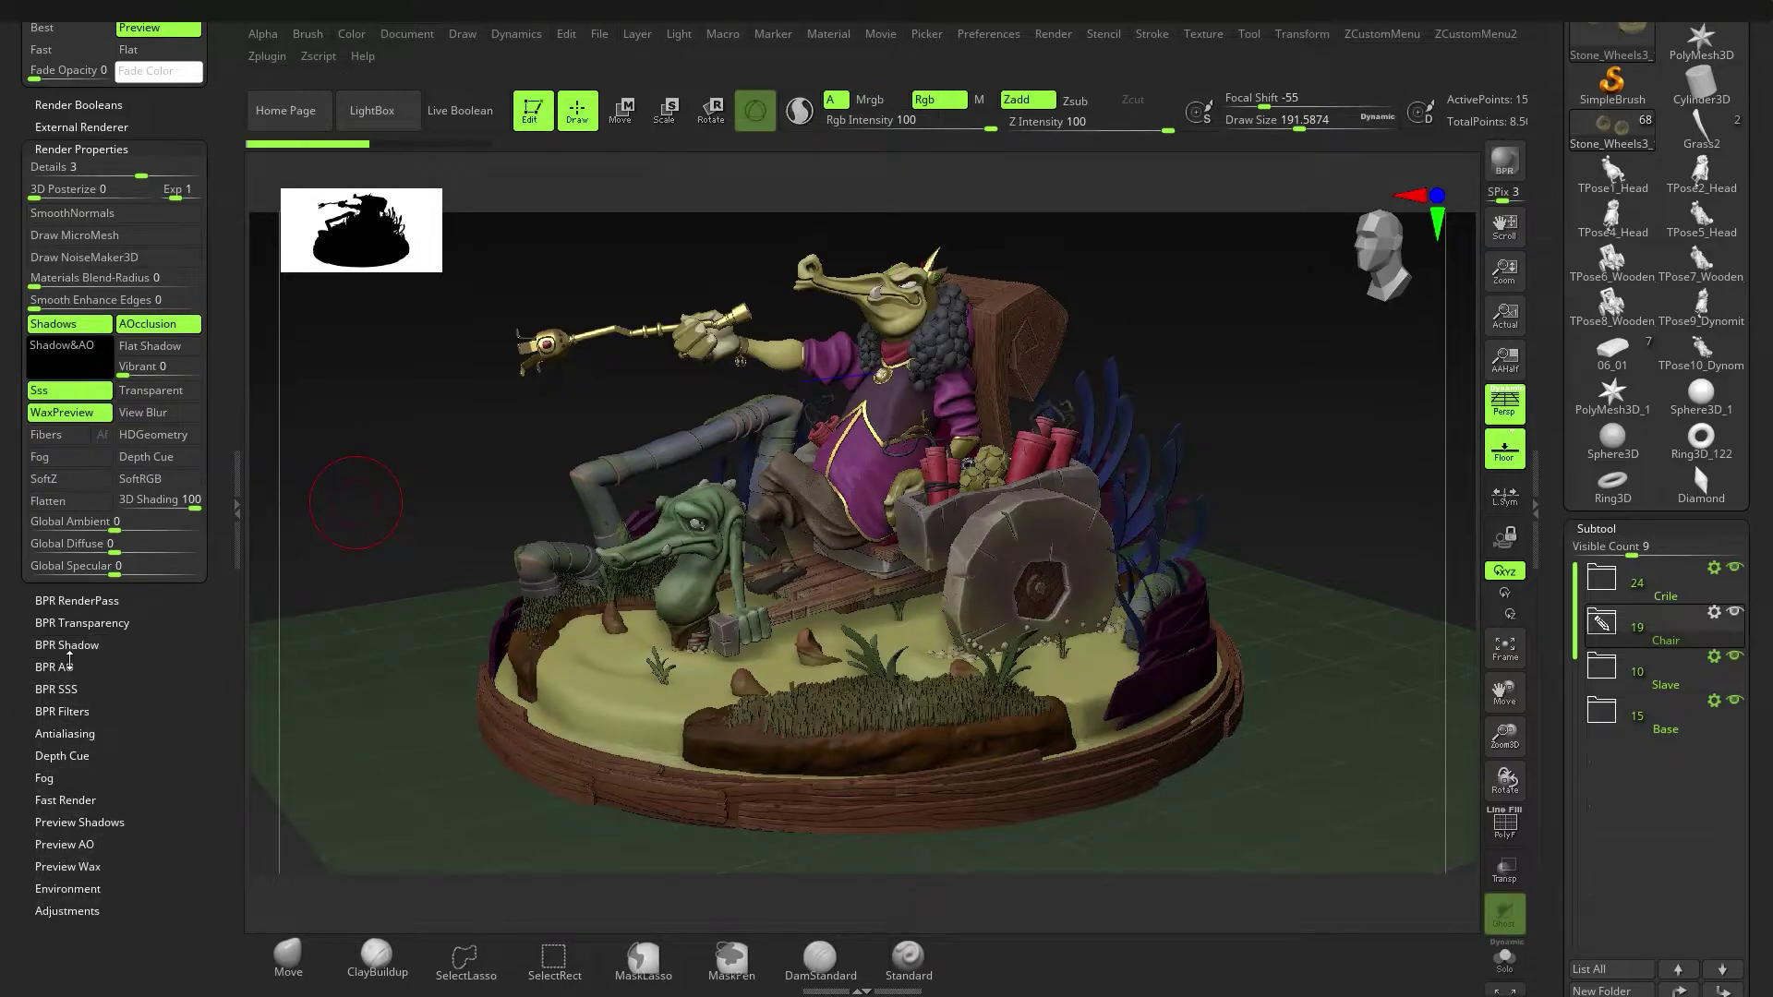
click(68, 667)
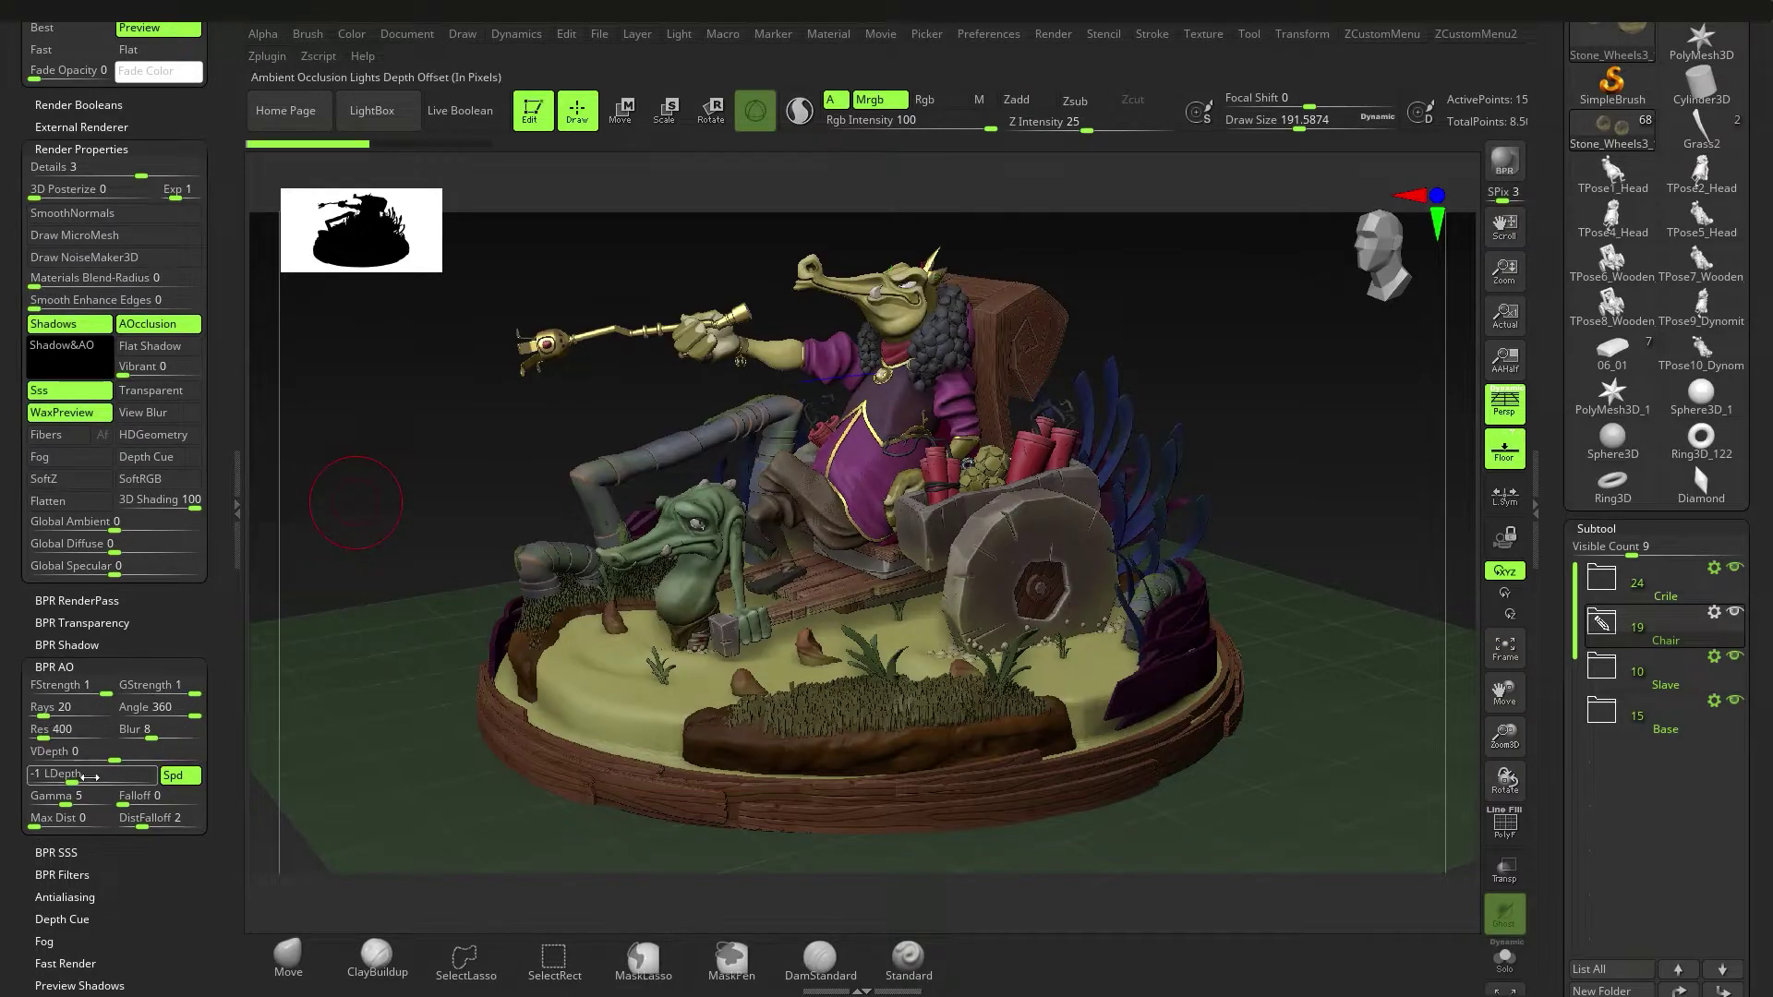
click(82, 665)
click(80, 685)
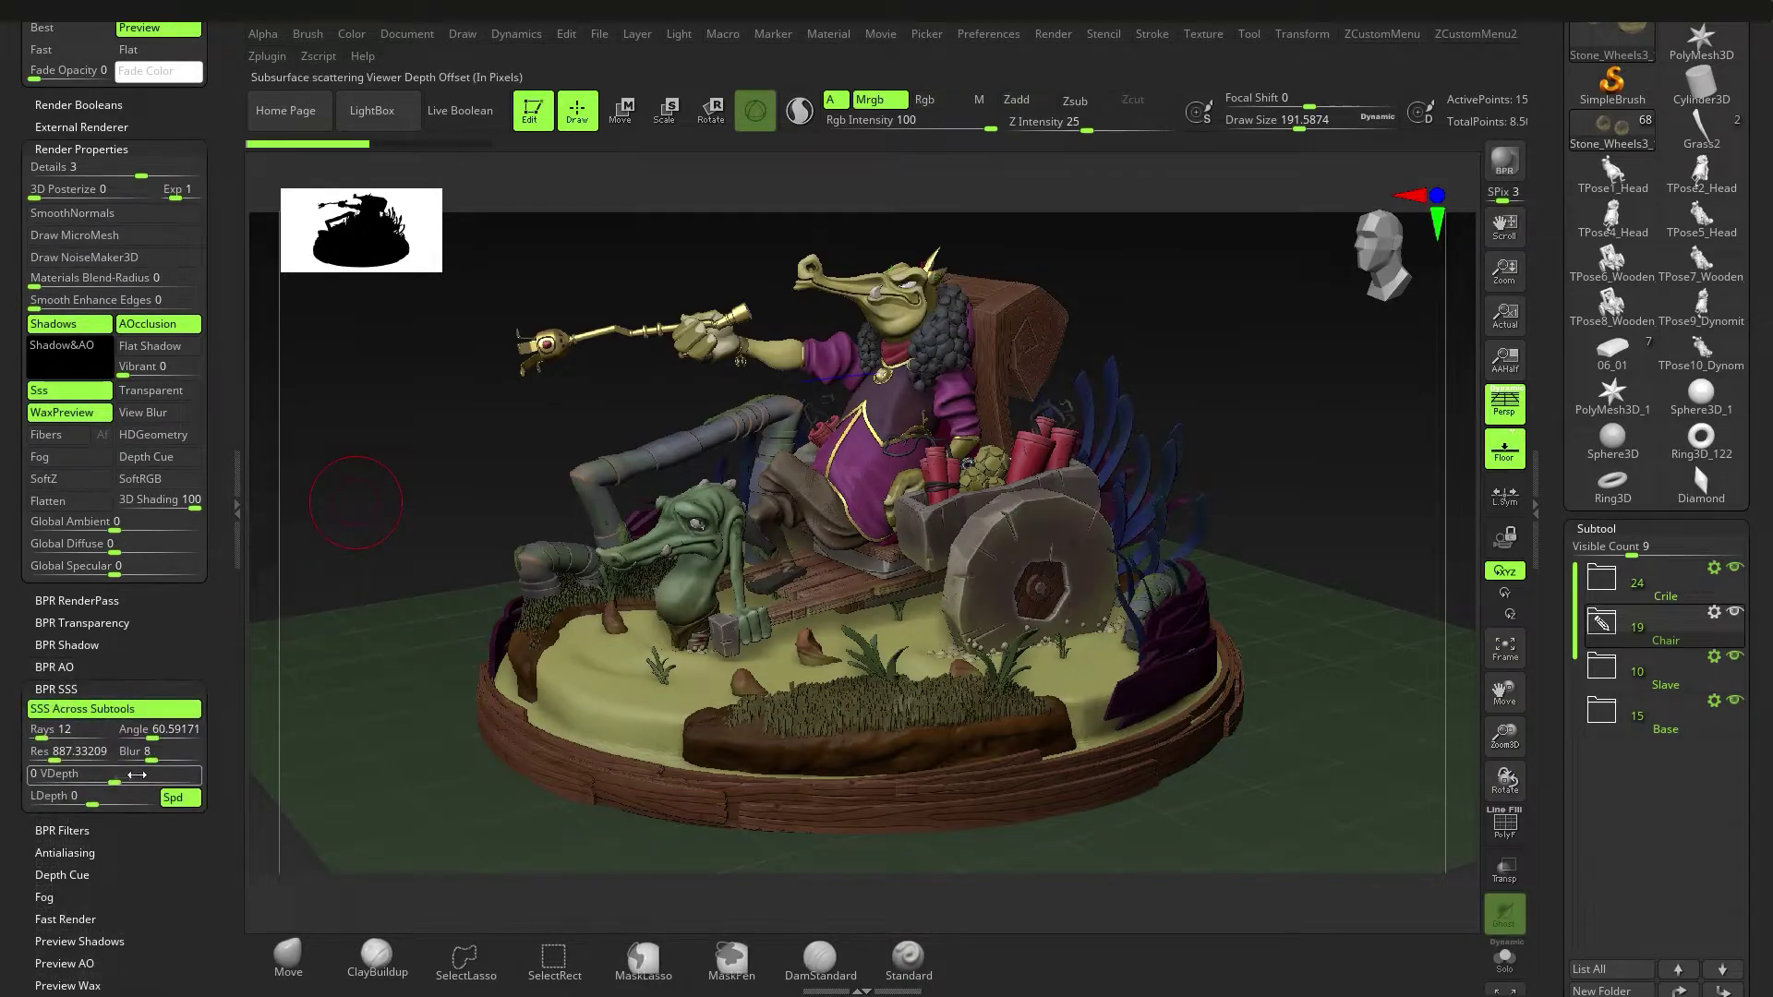
shift+click(57, 778)
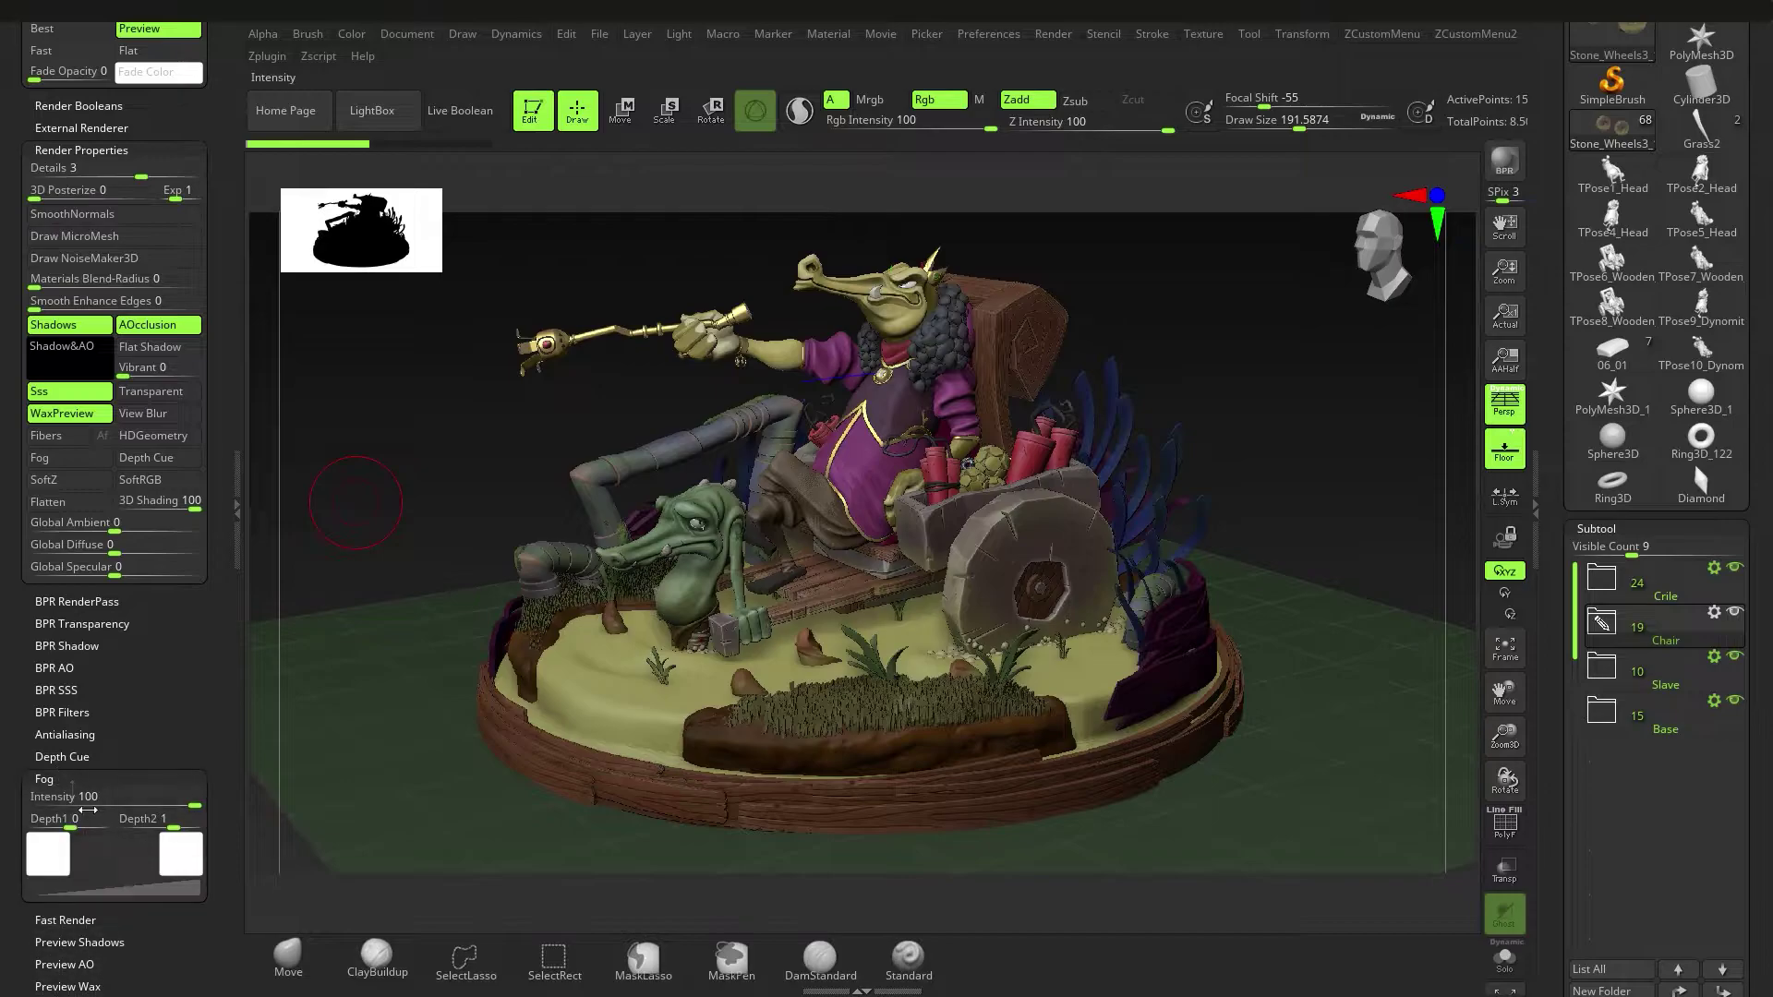
shift+click(57, 778)
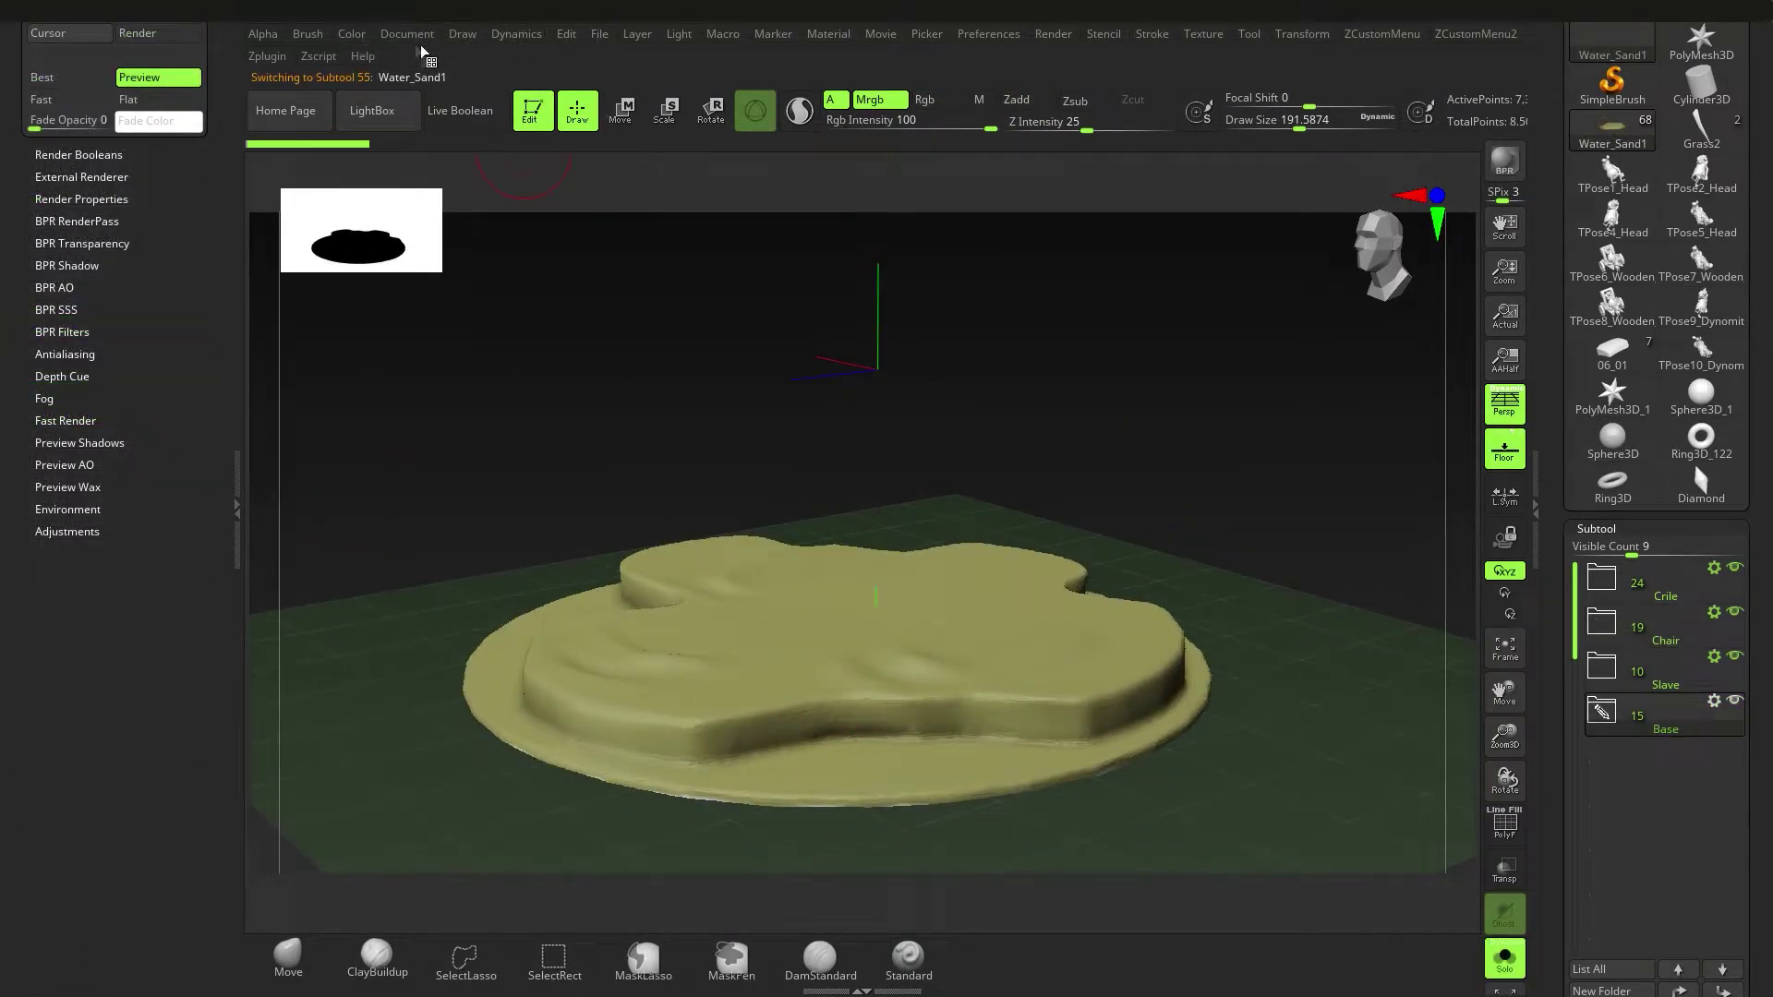
Enable BPR Transparent Shading for the Water_Sand1 subtool and set its BPR Shadows to 0.
mouse_move(1748, 739)
mouse_down()
mouse_move(1758, 368)
mouse_move(1737, 414)
mouse_up()
click(1610, 617)
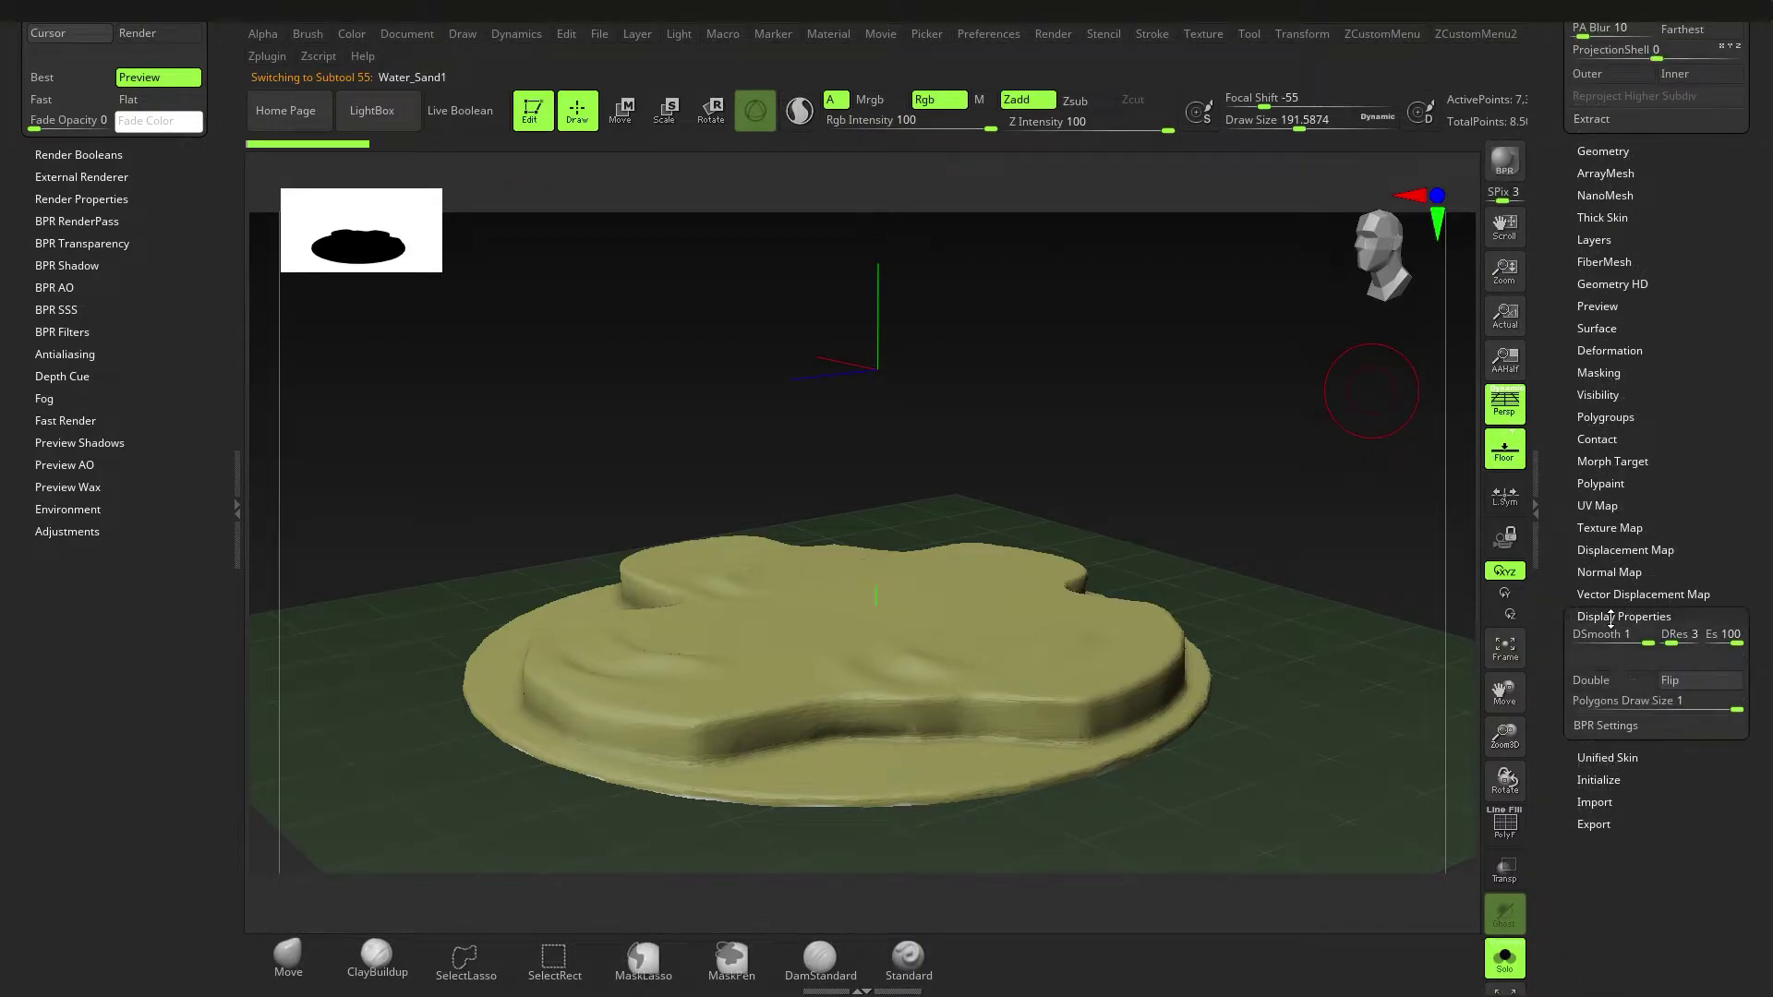
click(1616, 727)
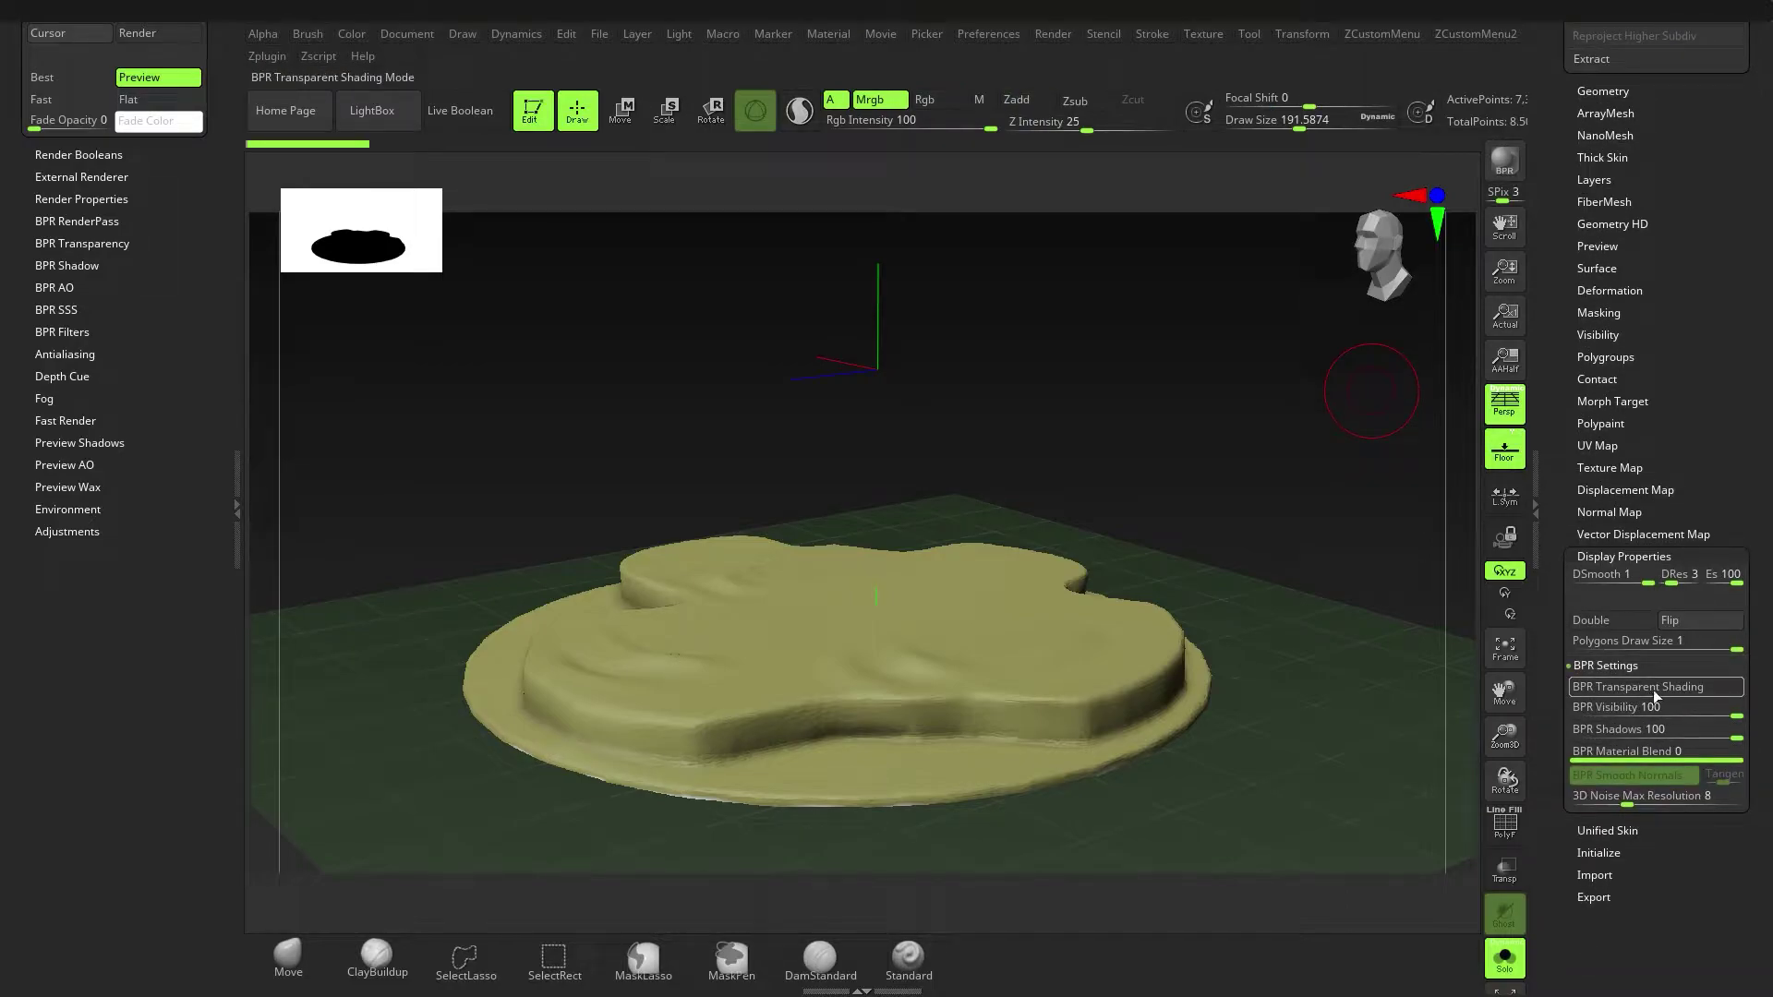
click(1638, 689)
click(1389, 729)
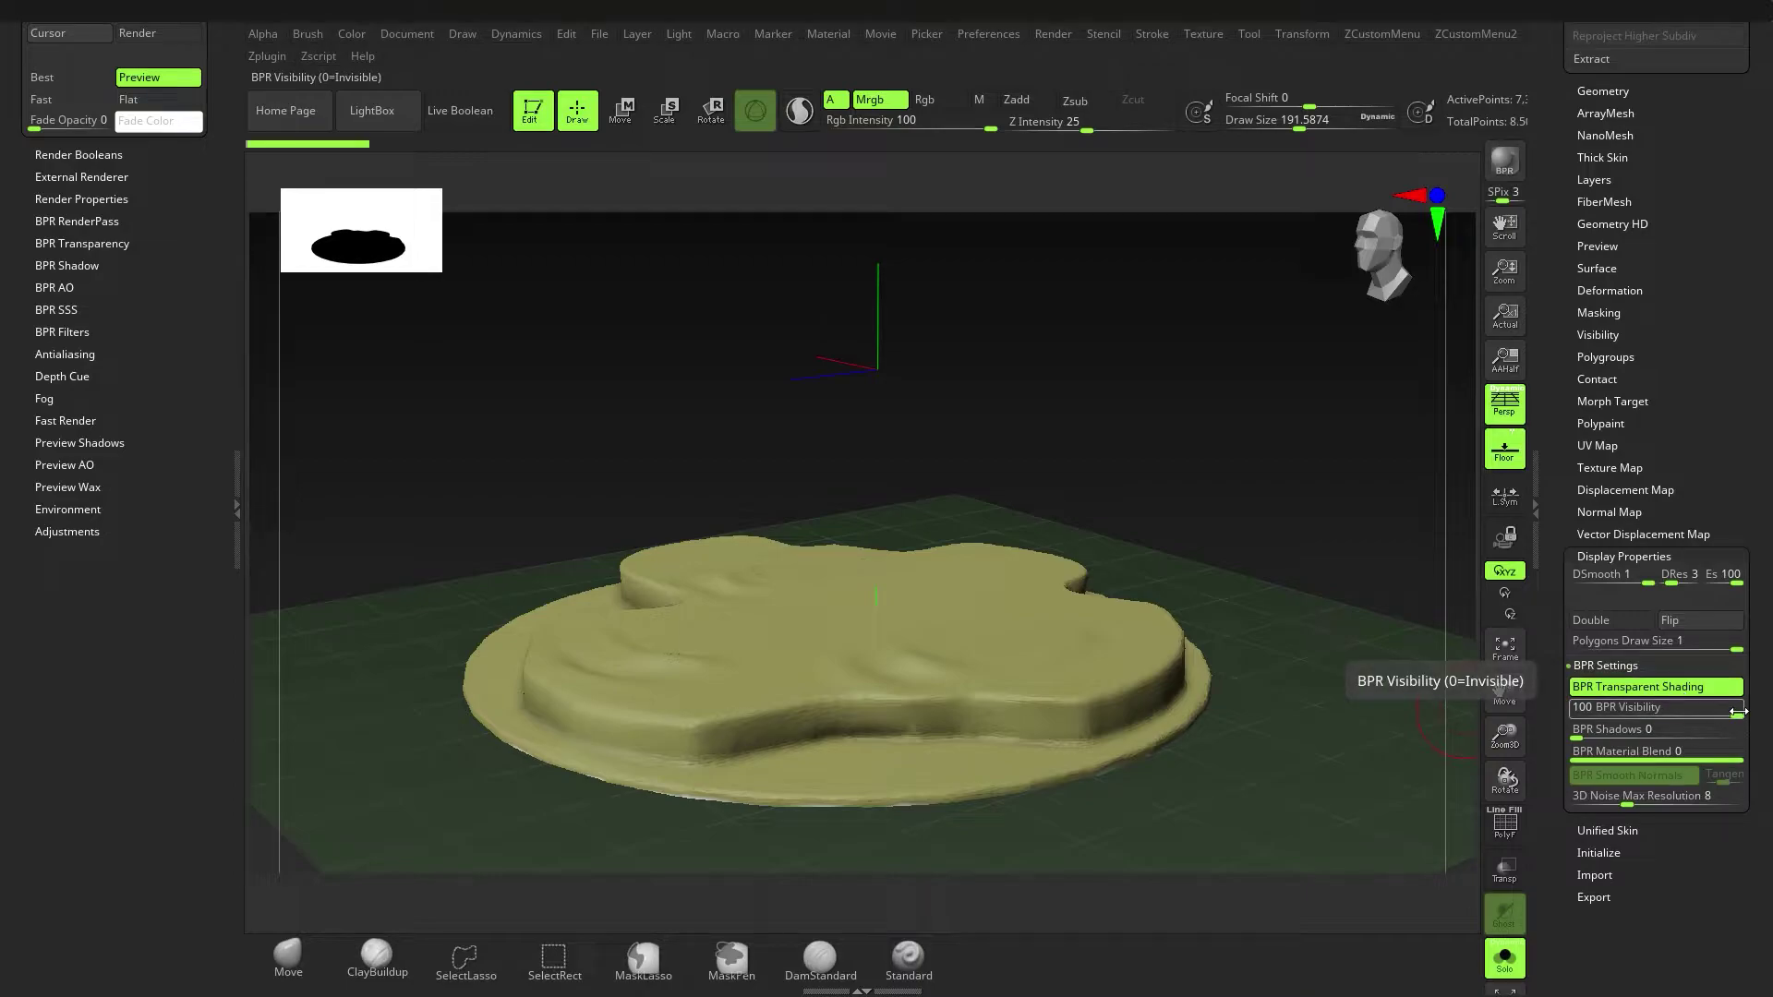
Try a BPR Visibility of about 78 on Water_Sand1, restore it to 100, and raise its BPR Shadows.
drag(1738, 712, 1727, 712)
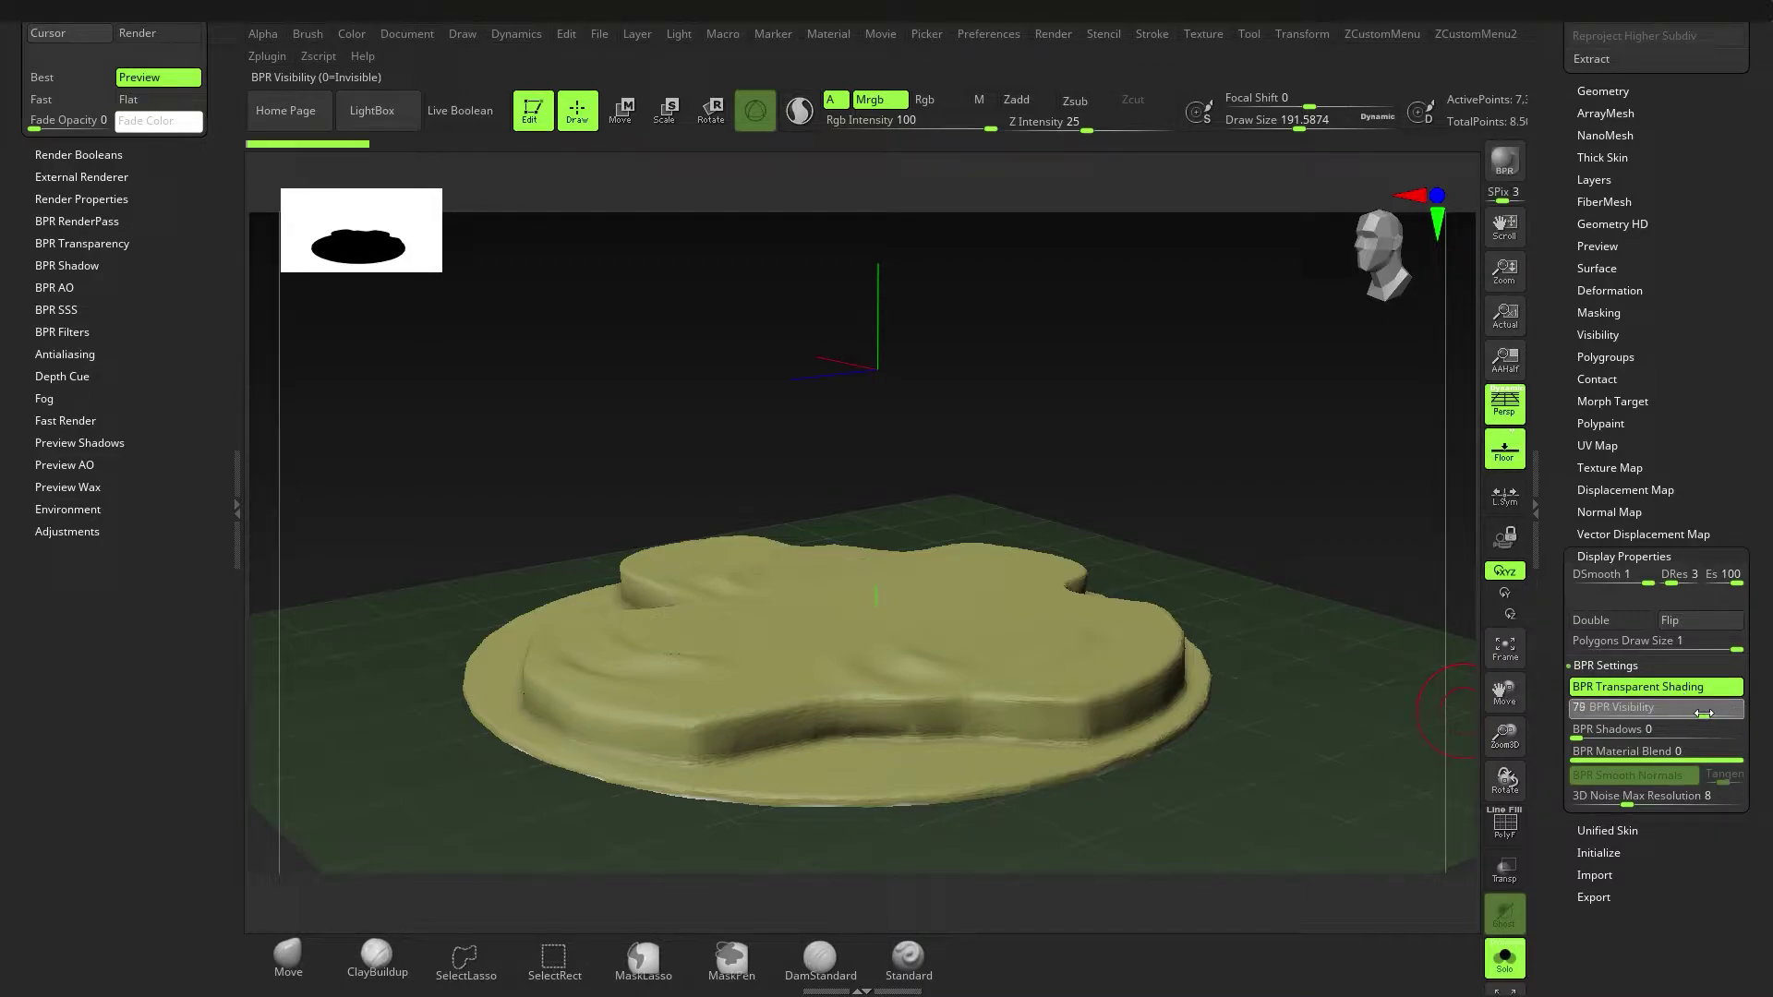
drag(1704, 713, 1745, 712)
drag(1578, 733, 1611, 733)
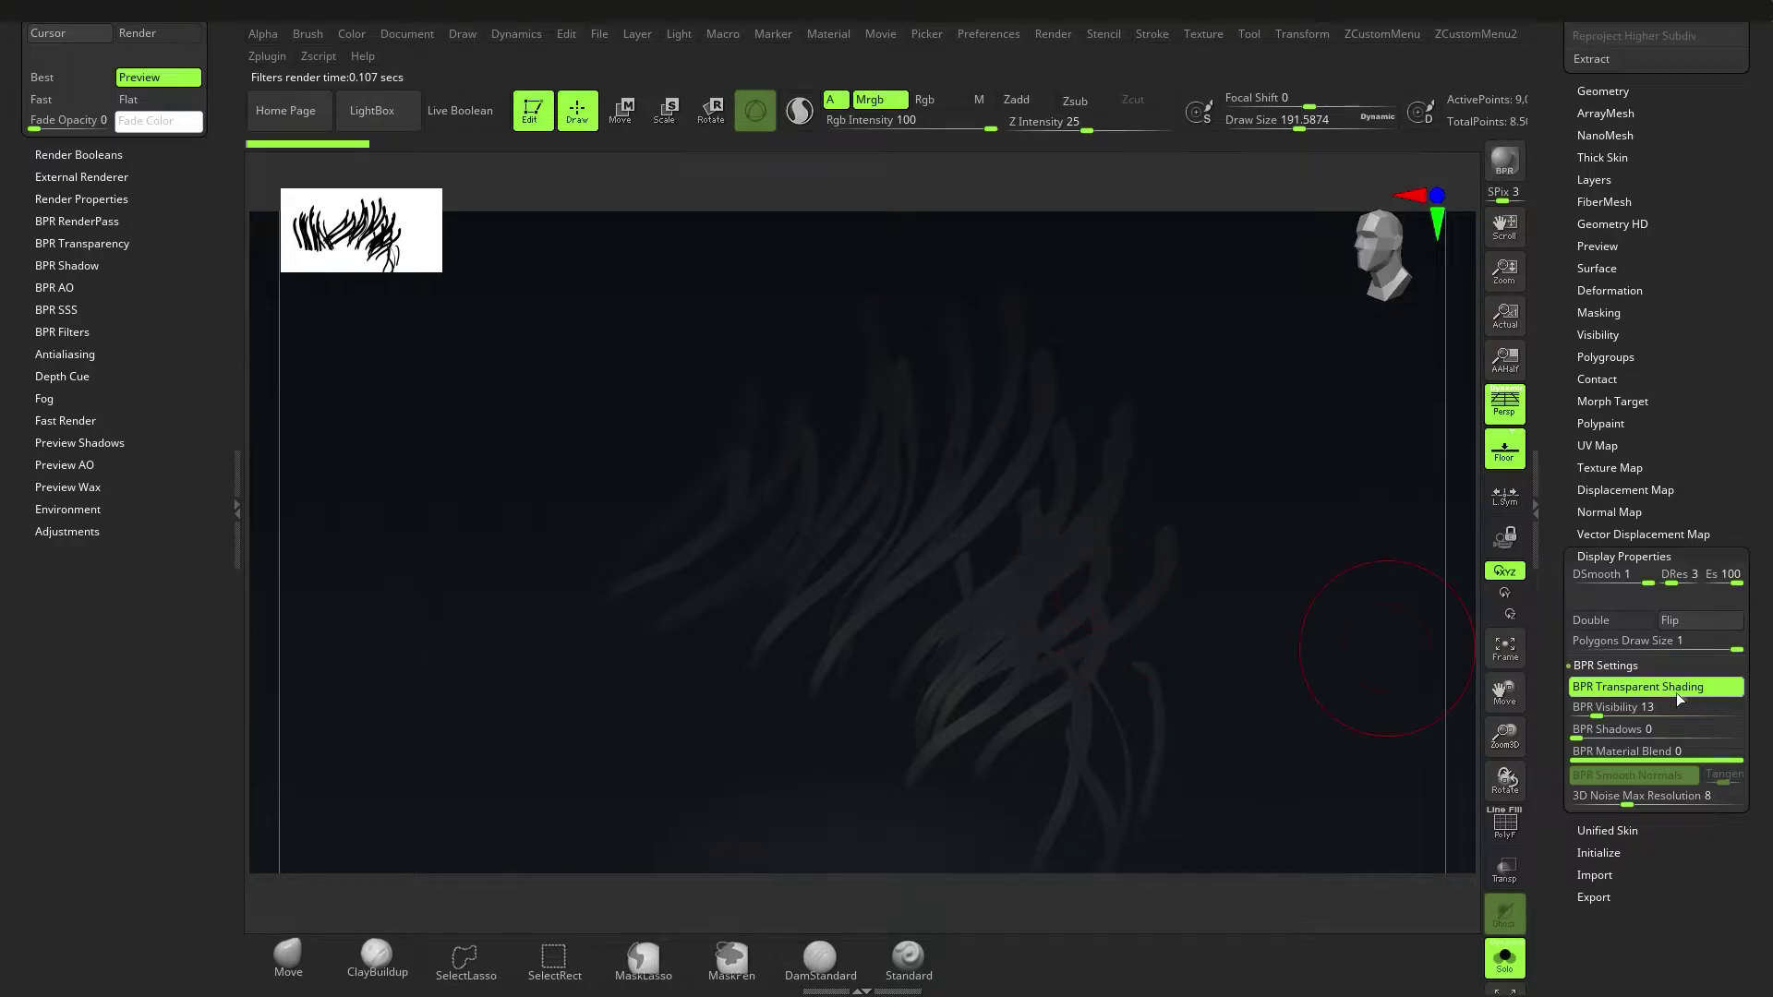
Set the blue strands' BPR Visibility to 100 with BPR Shadows at 0, and render the whole diorama with BPR.
click(1583, 729)
drag(1590, 713, 1761, 712)
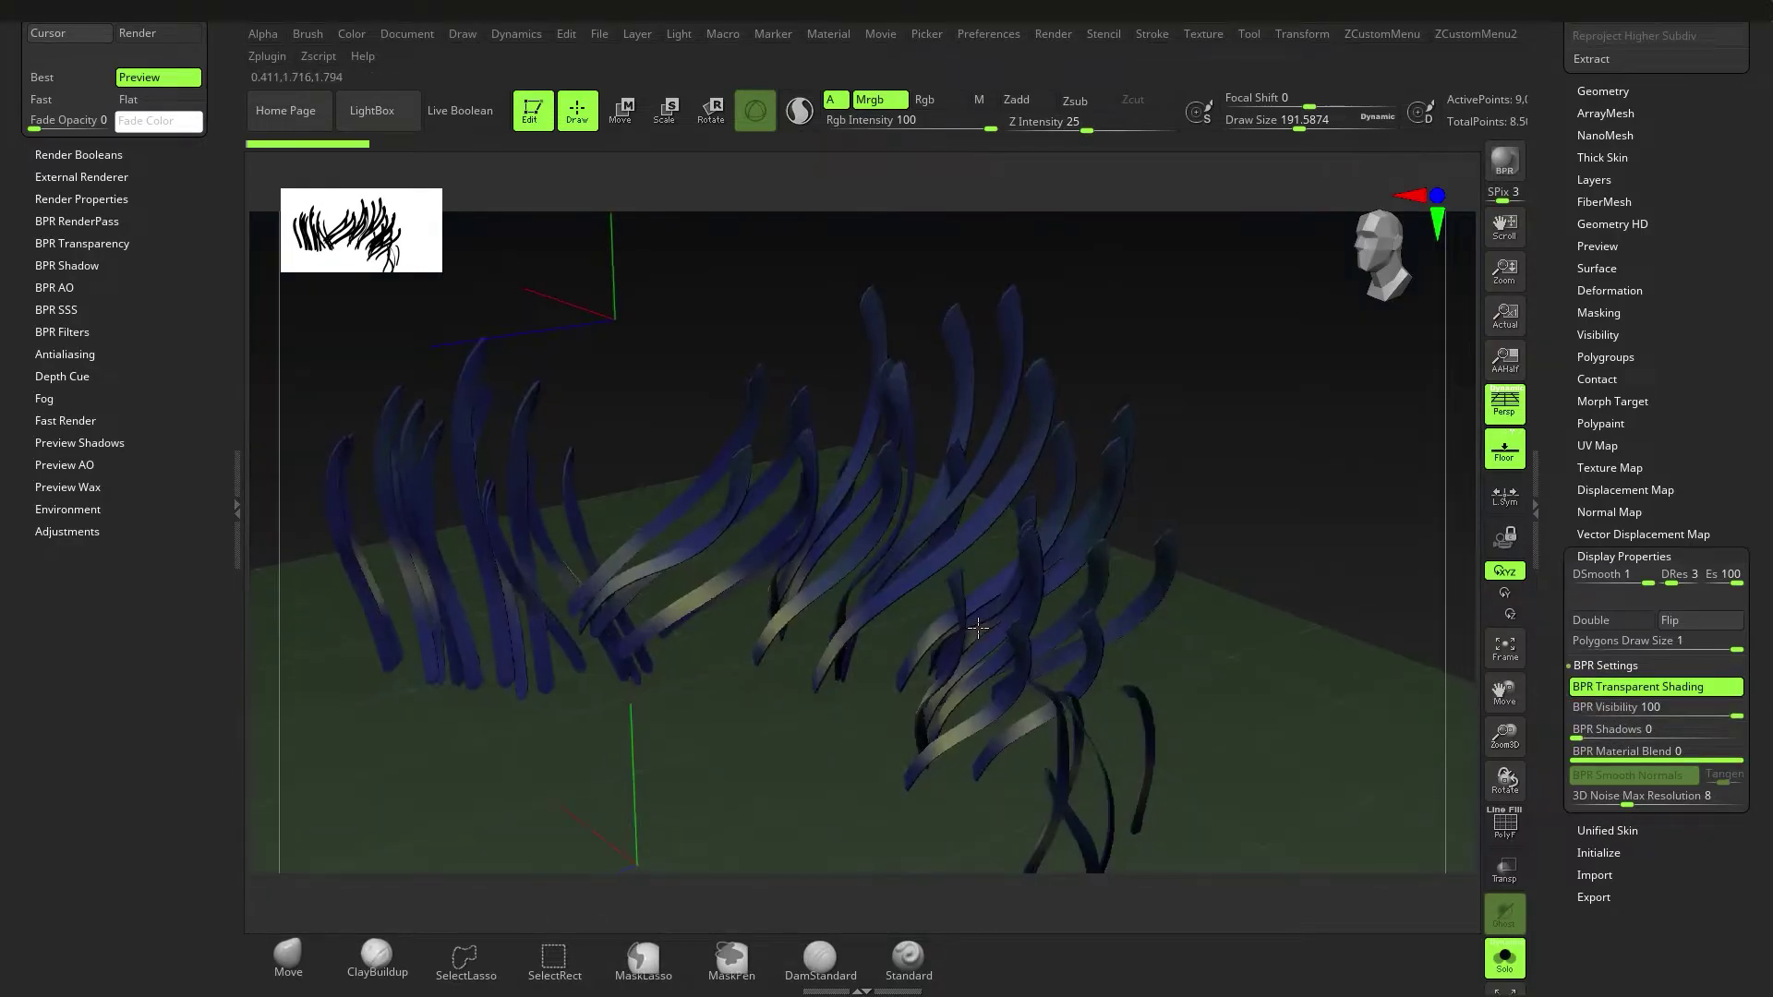
key(shift)
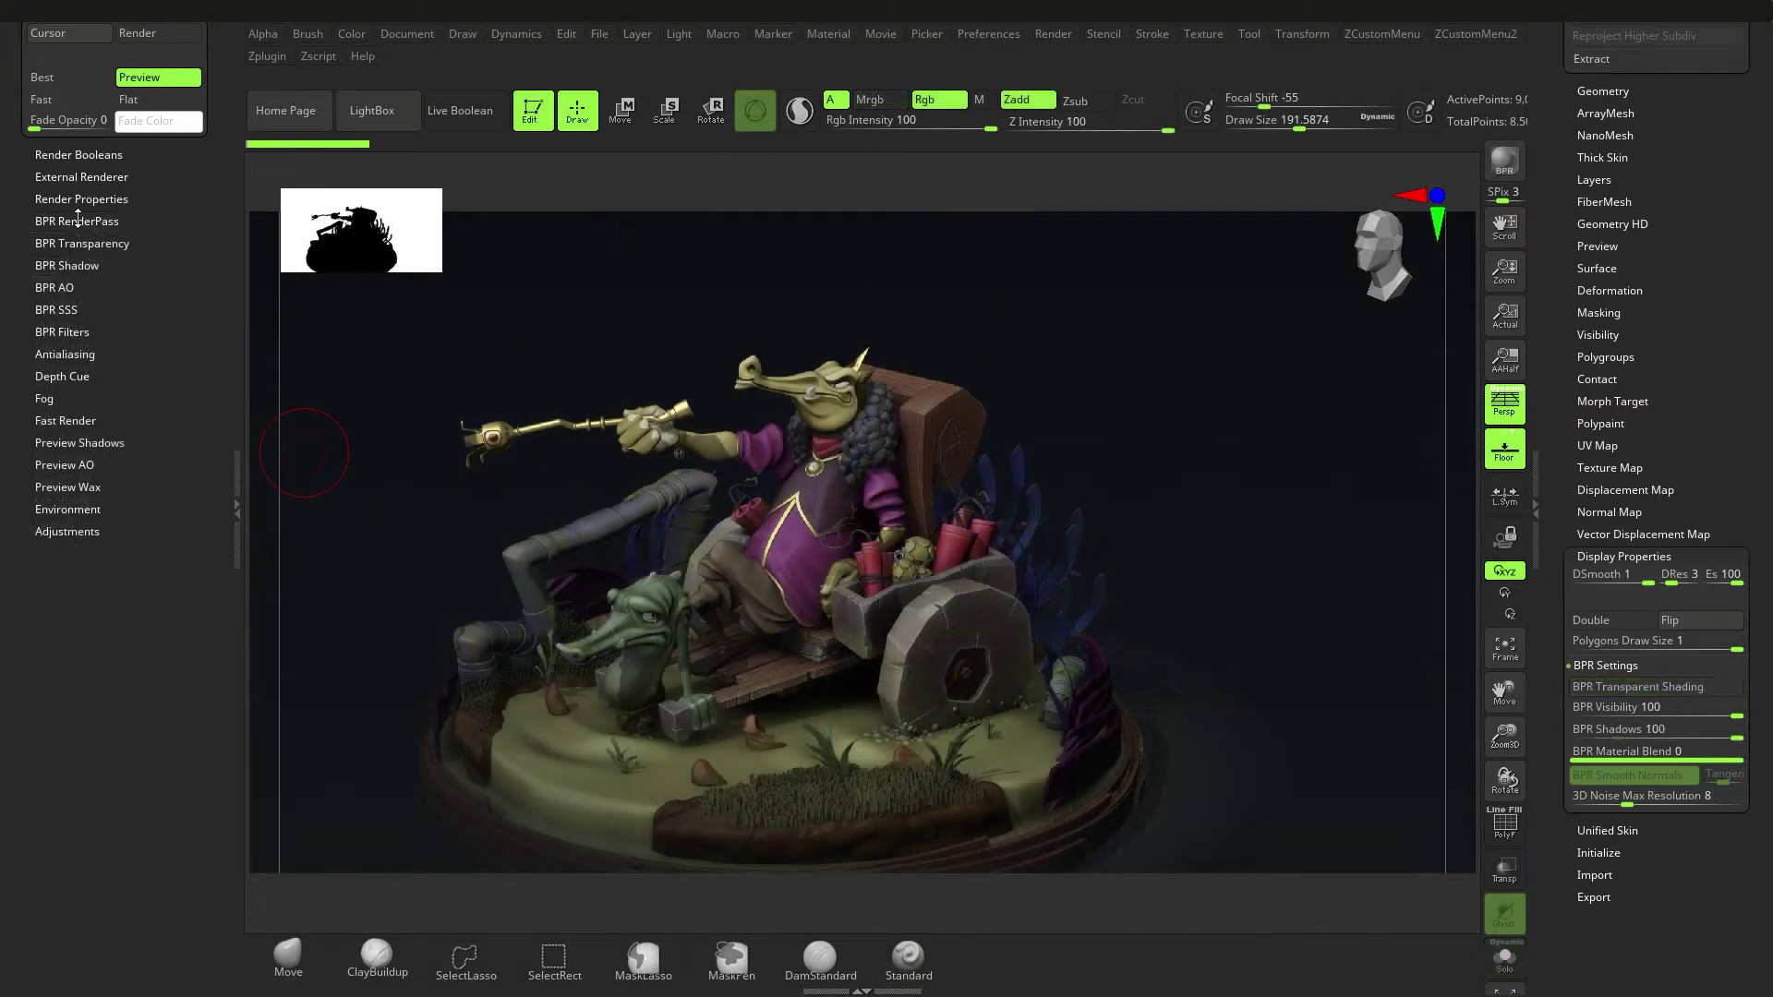
Check the BPR RenderPass section, open the RenderSet presets in LightBox and browse through them.
click(78, 221)
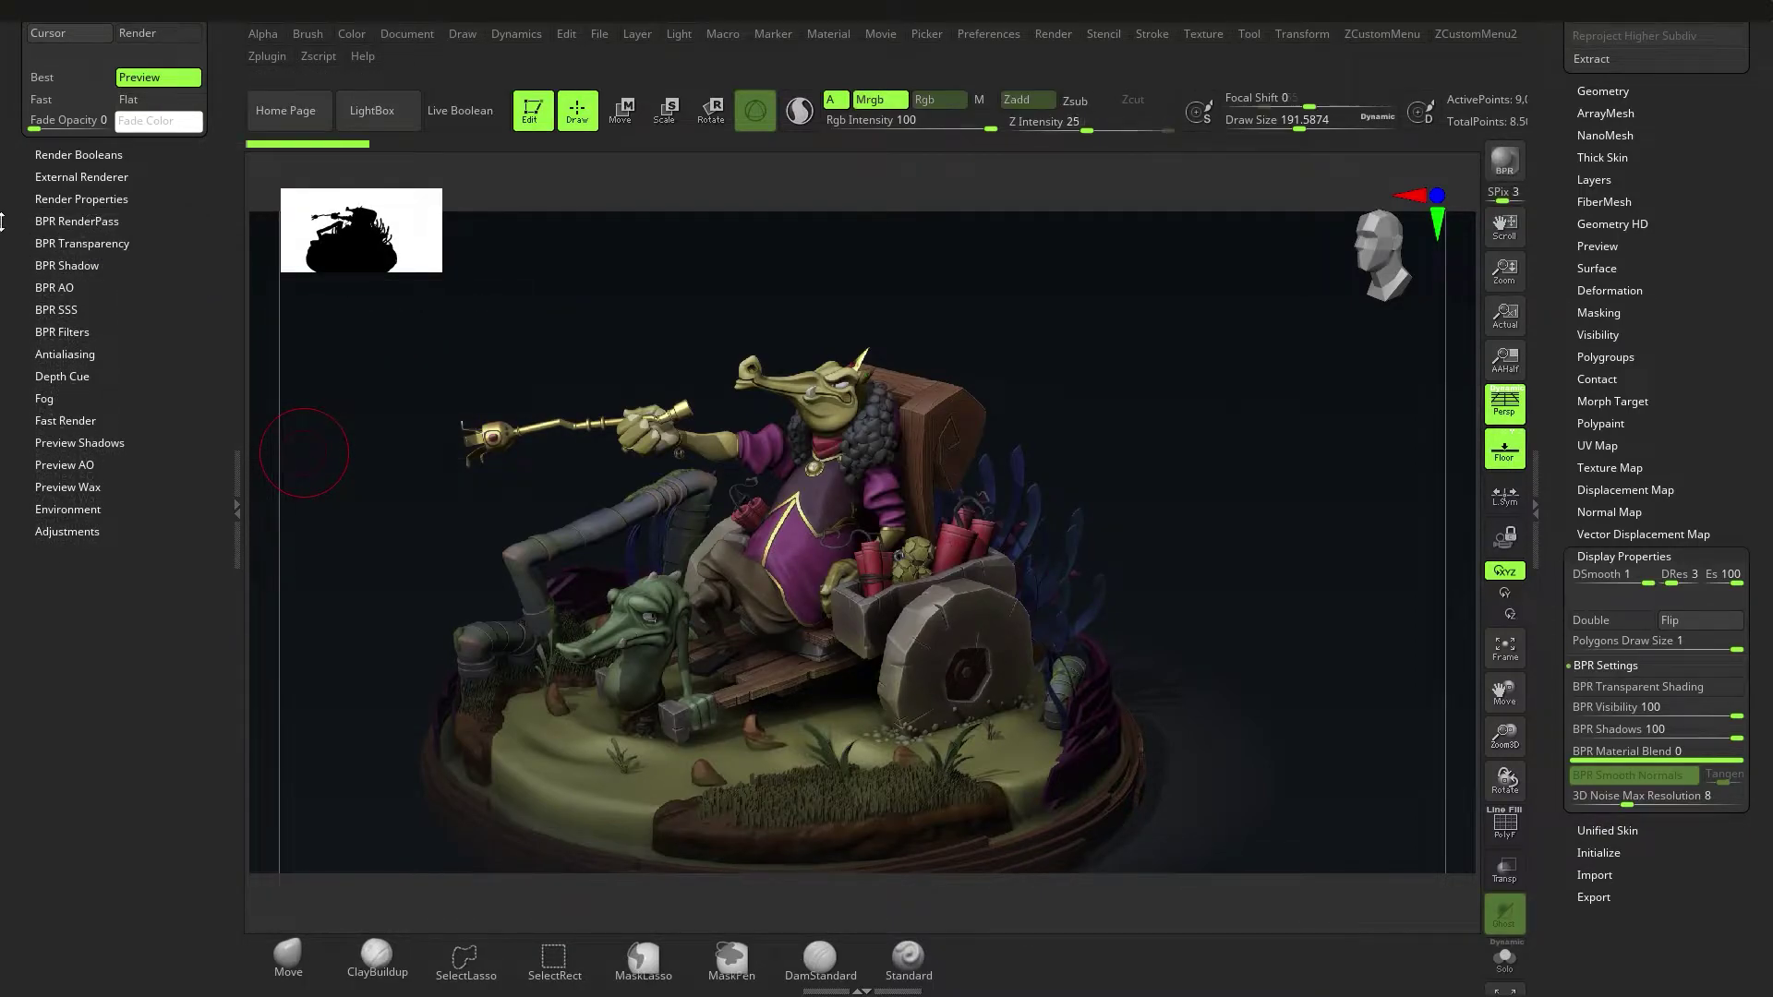
drag(4, 240, 4, 376)
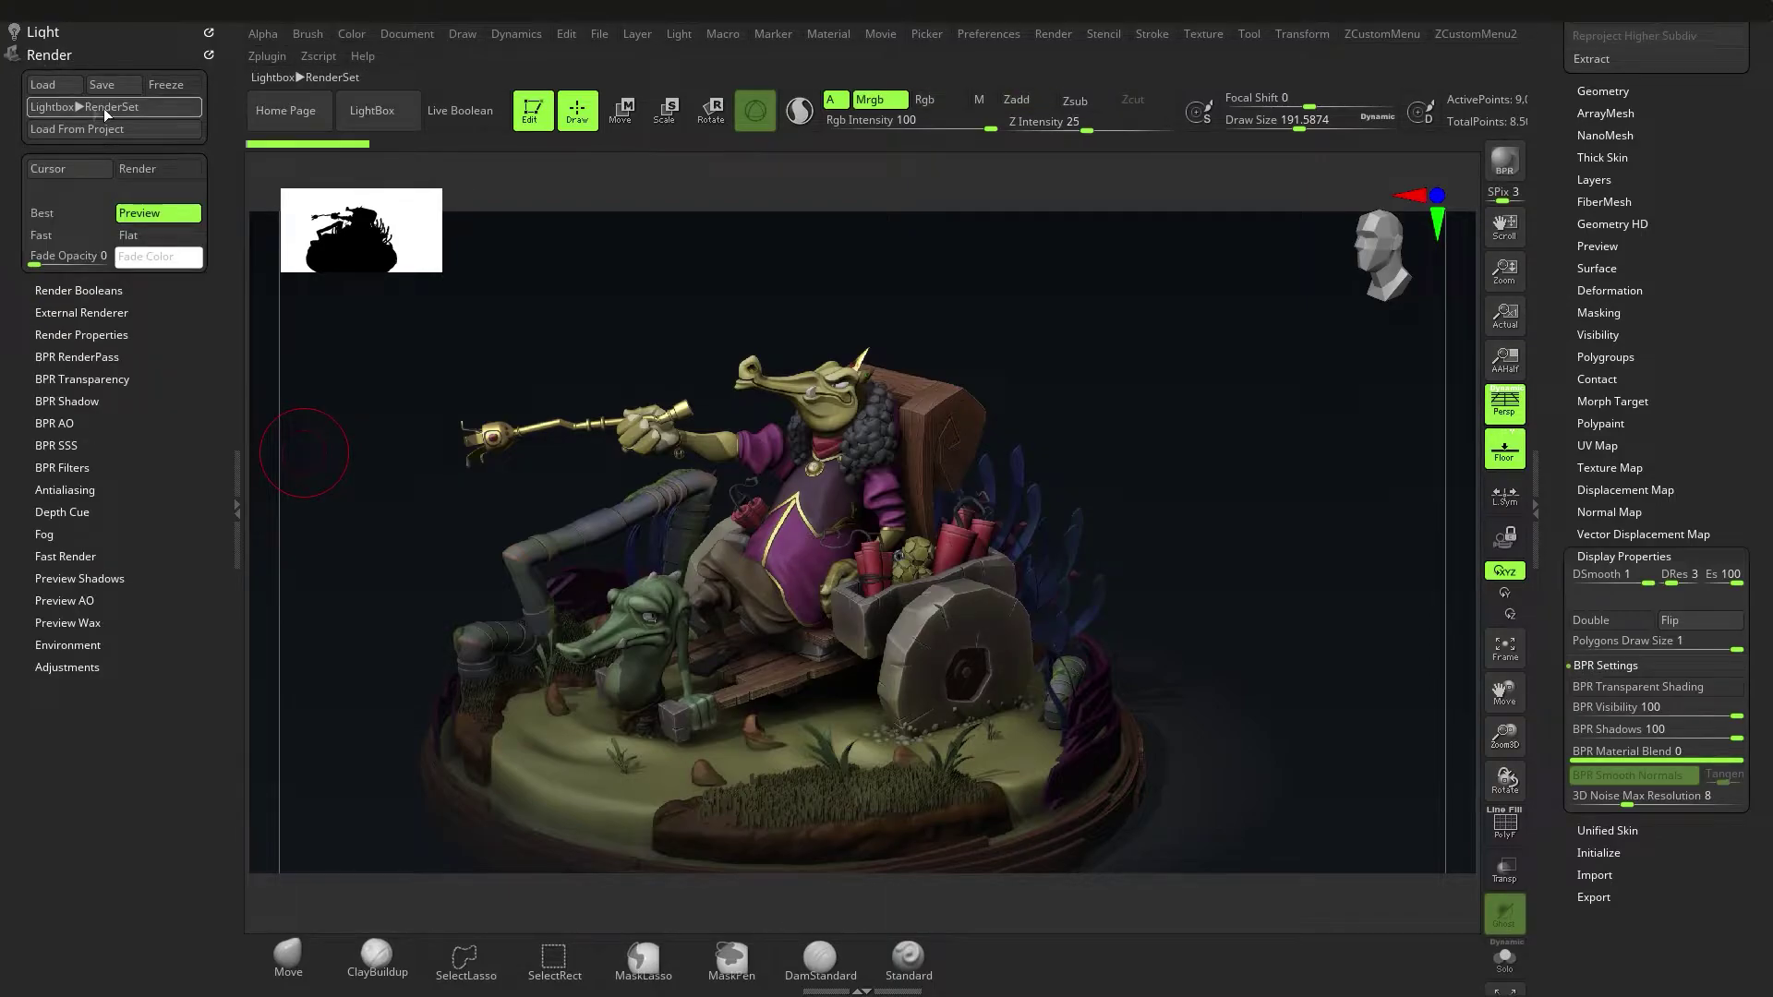
click(87, 107)
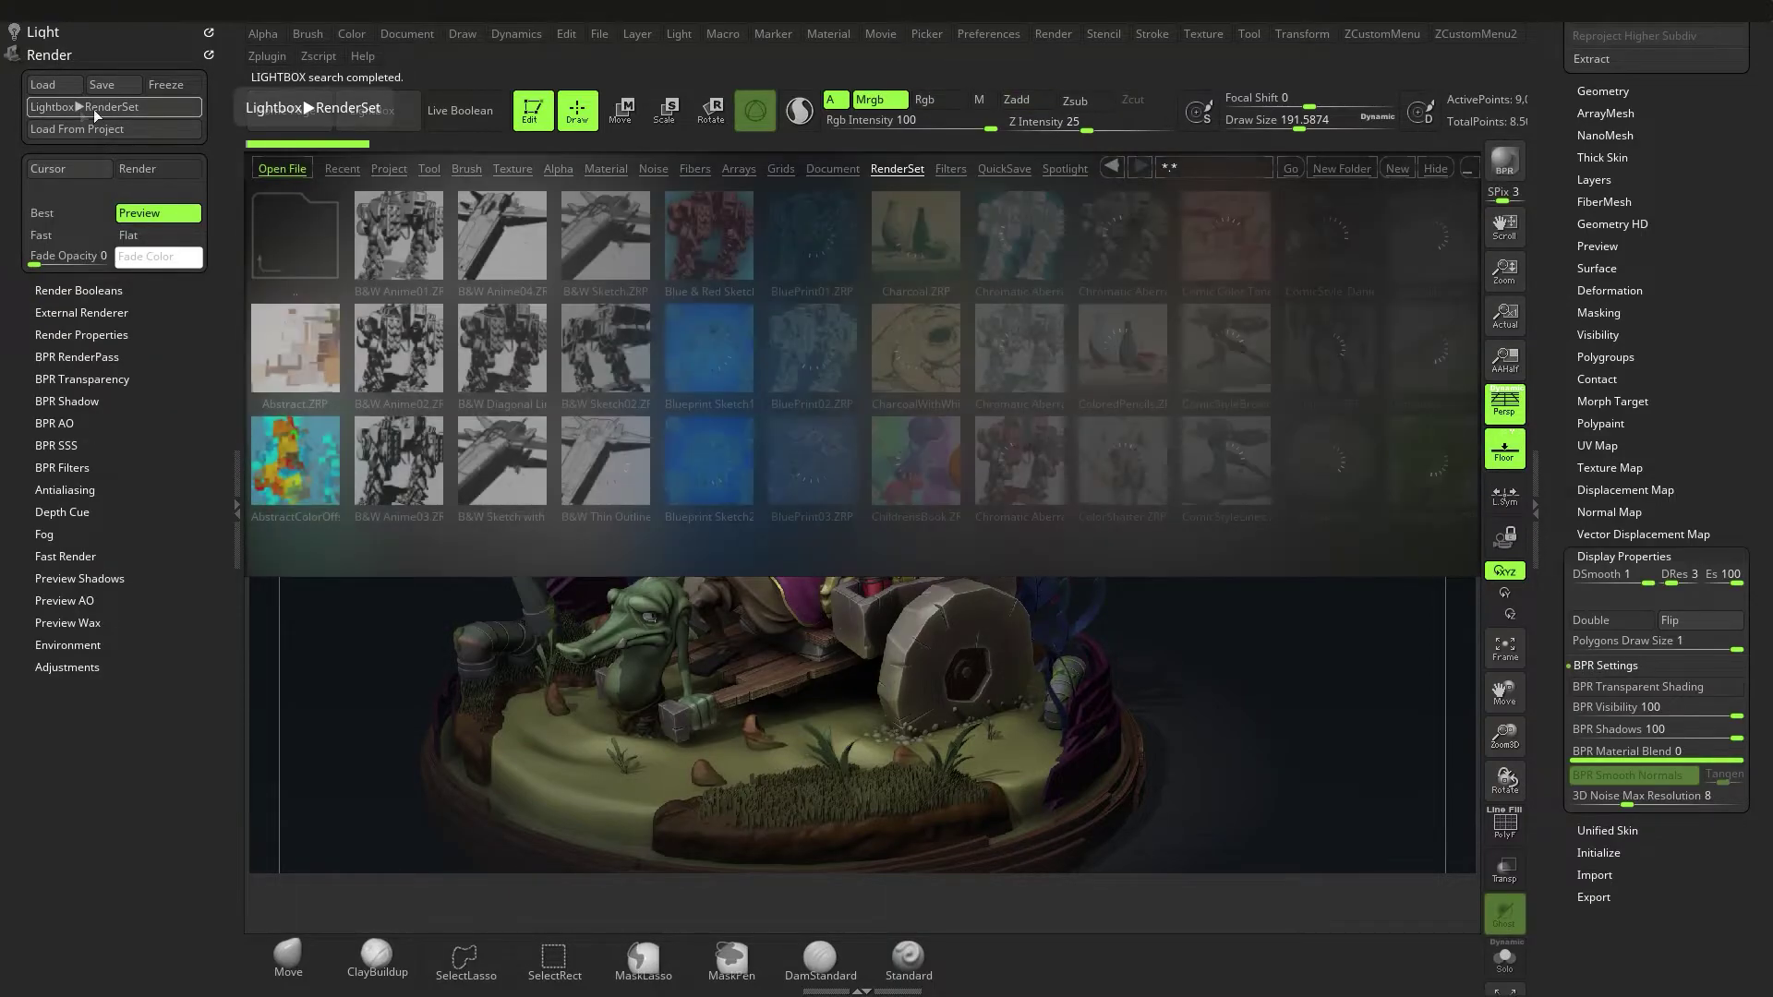
drag(906, 350, 611, 347)
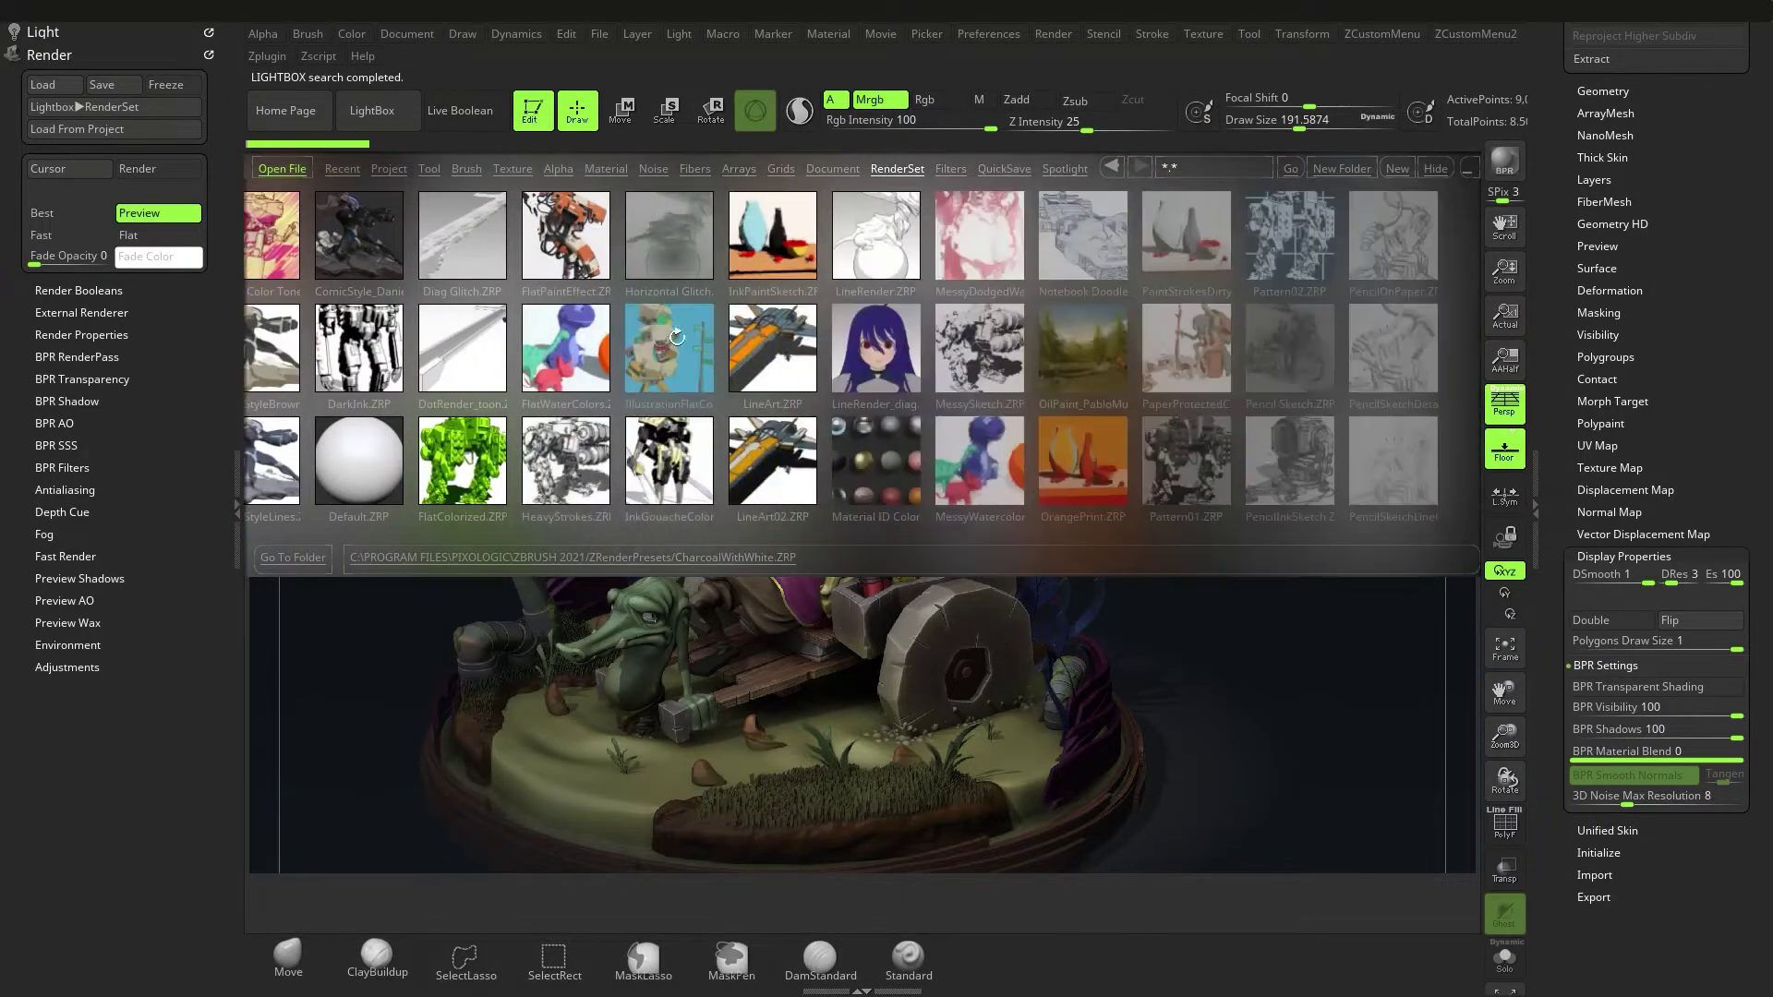
drag(937, 335, 765, 336)
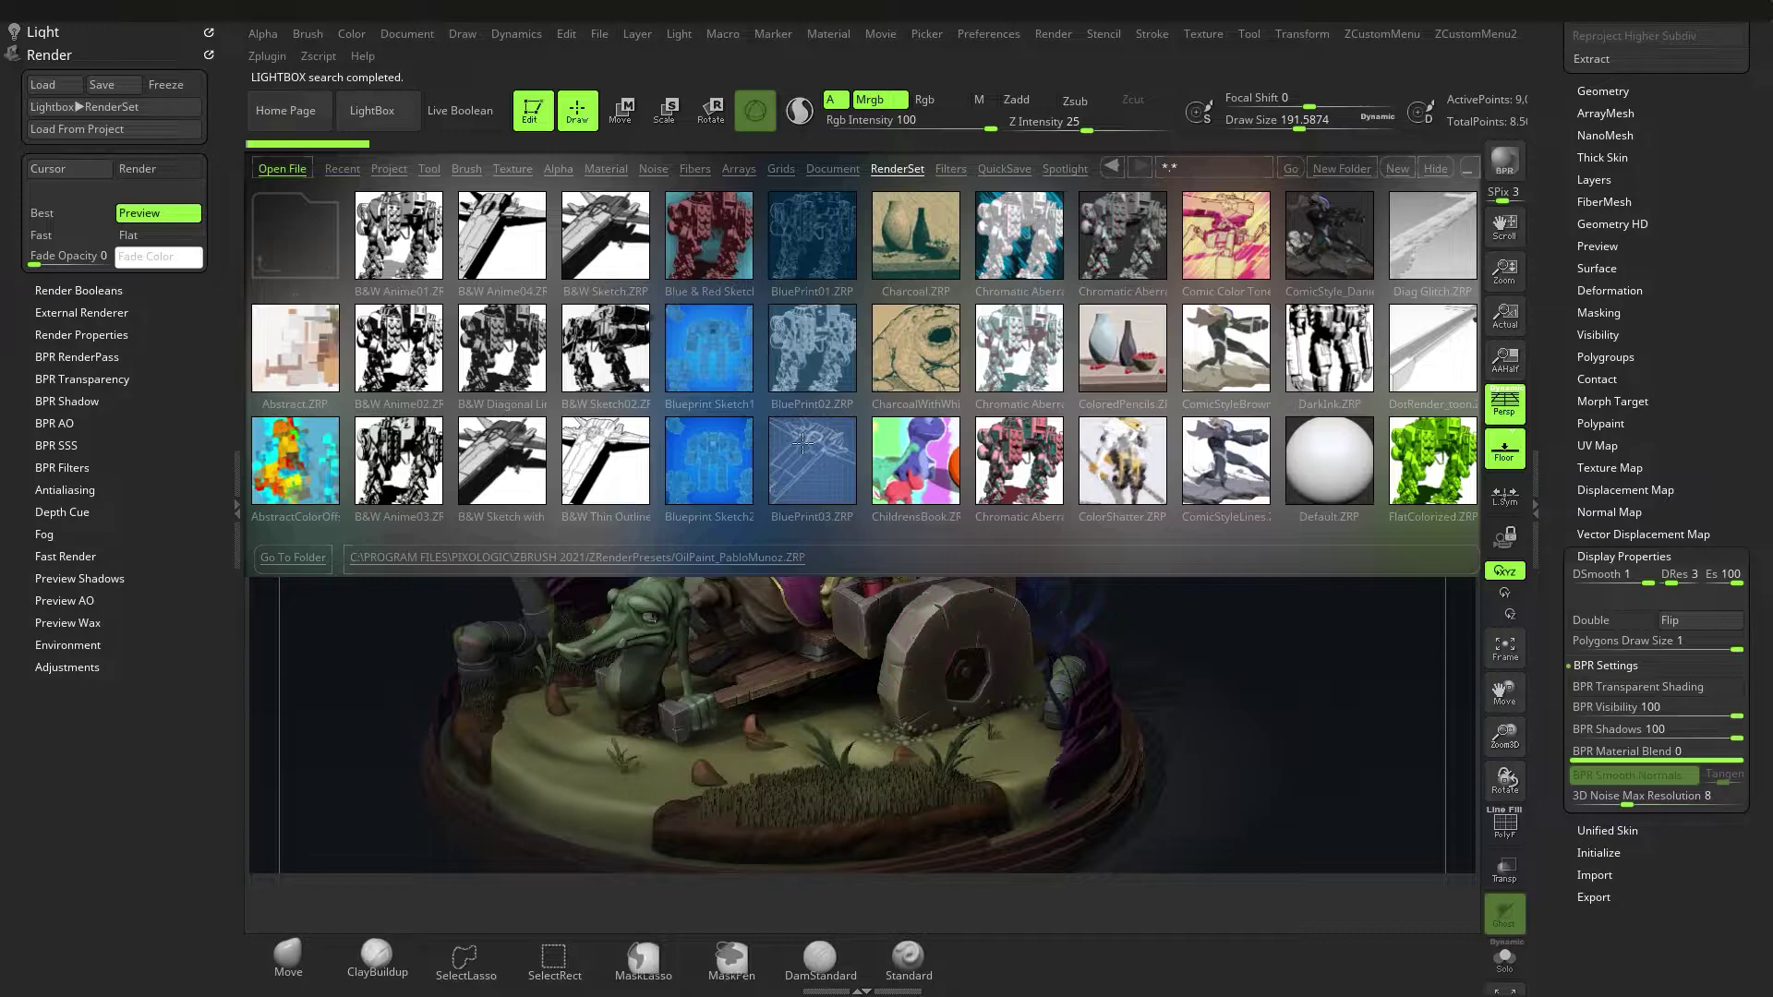
Render the reframed diorama with BPR, and apply the B&W Sketch render preset to it.
right_drag(1026, 705, 1019, 698)
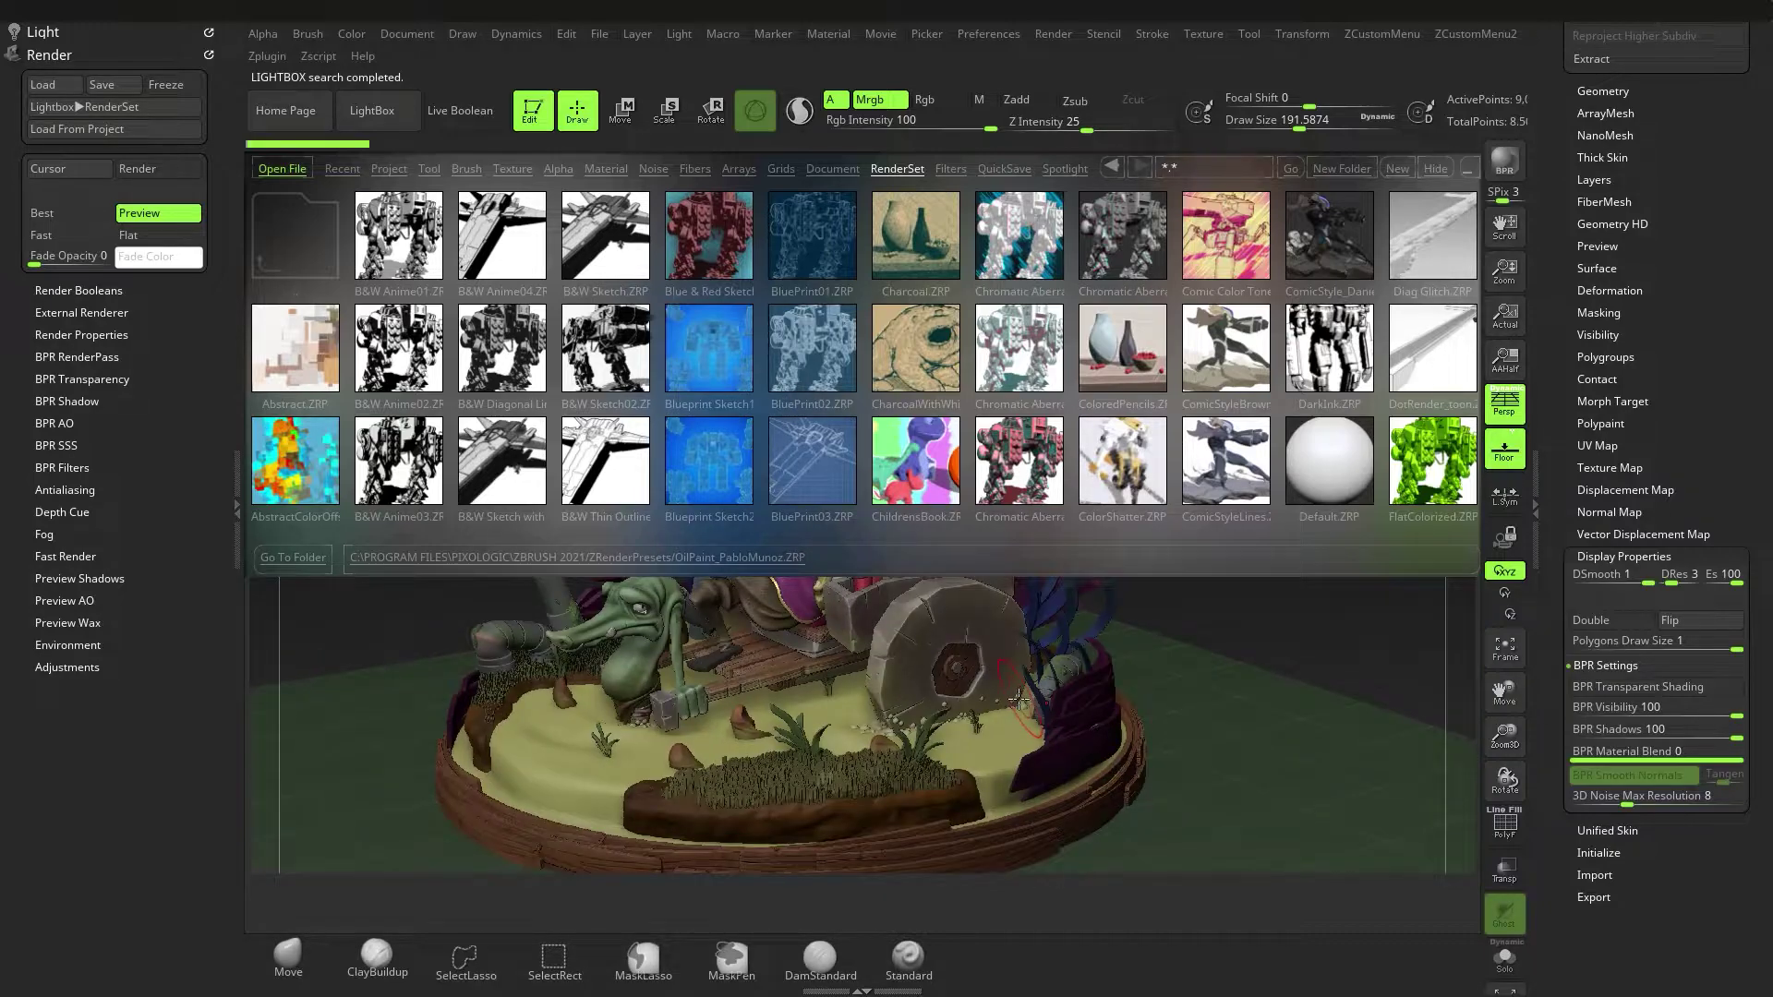
alt+right_drag(904, 790, 978, 712)
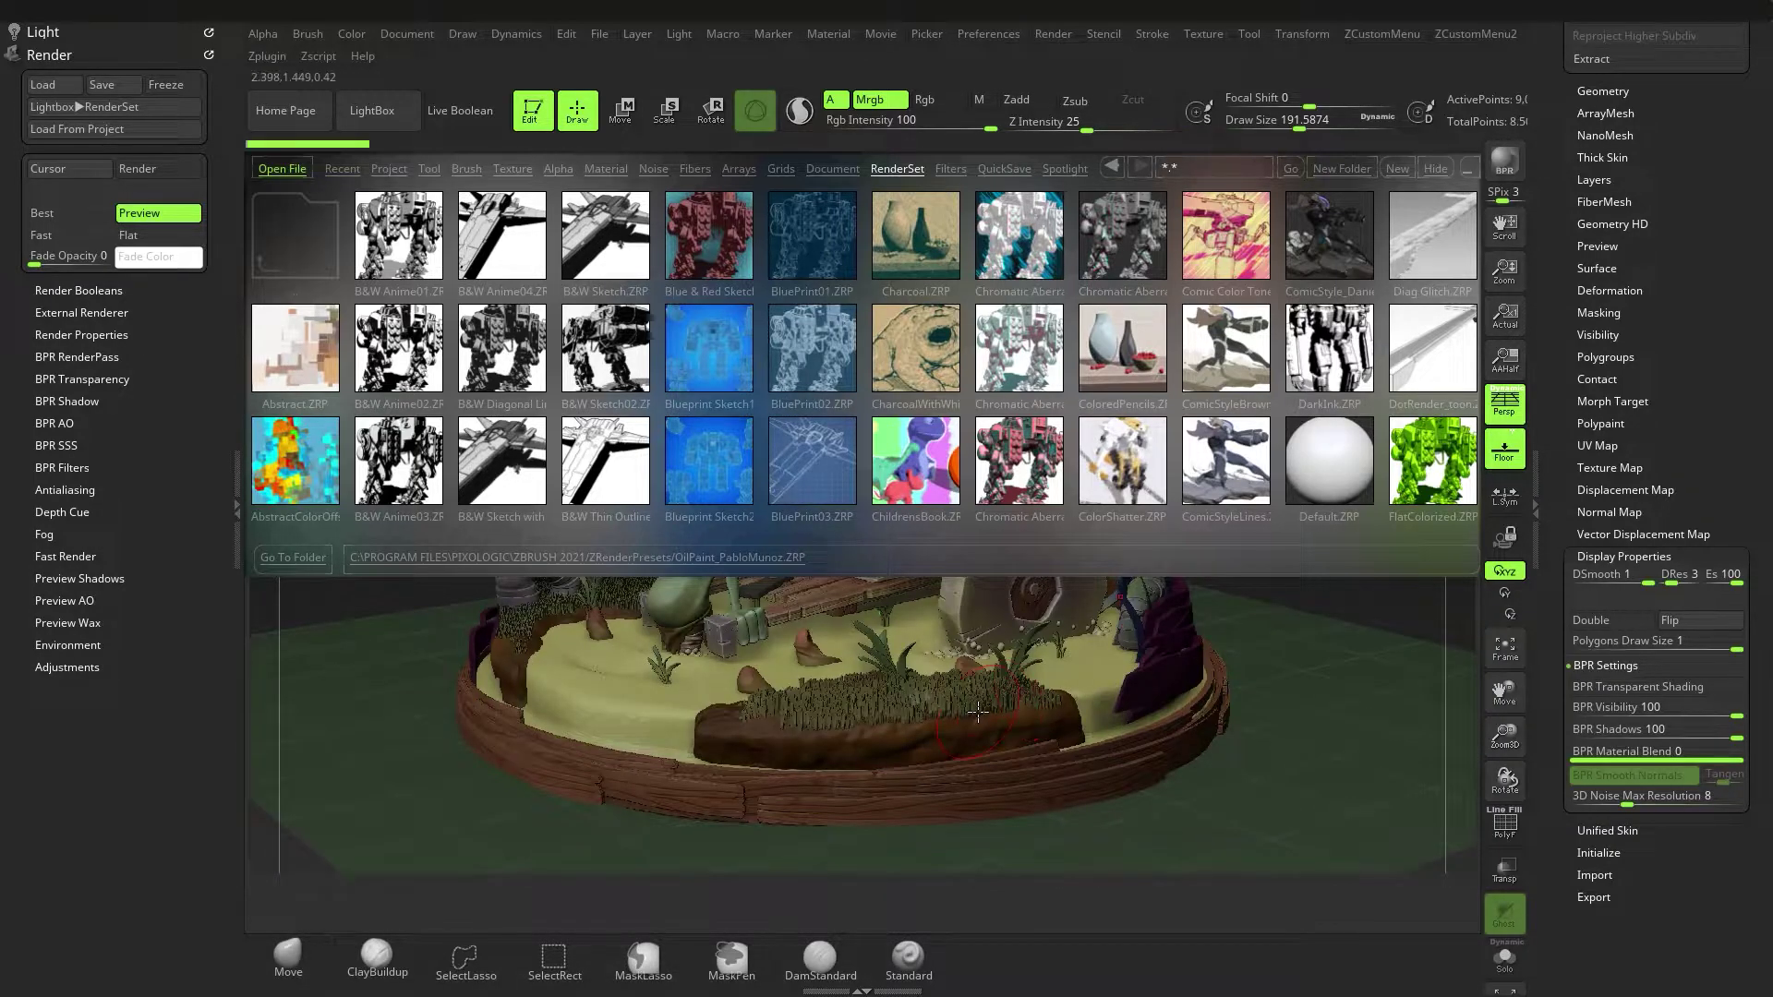
key(shift+r)
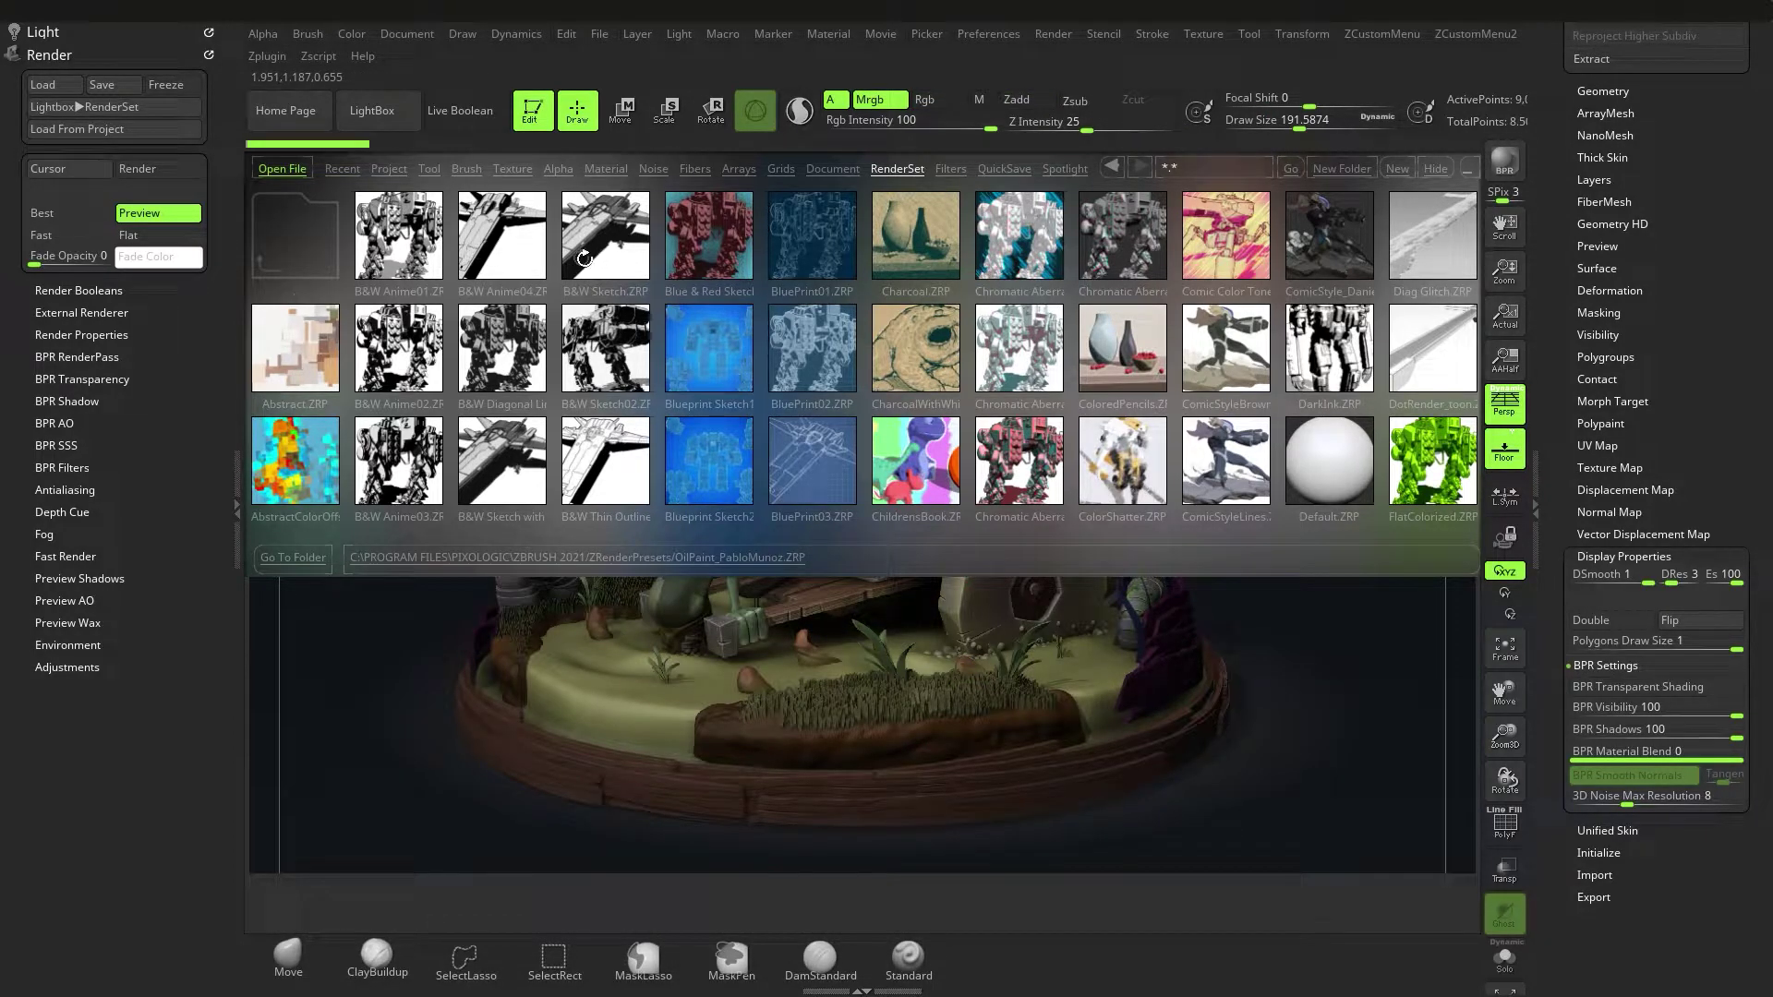
double_click(568, 244)
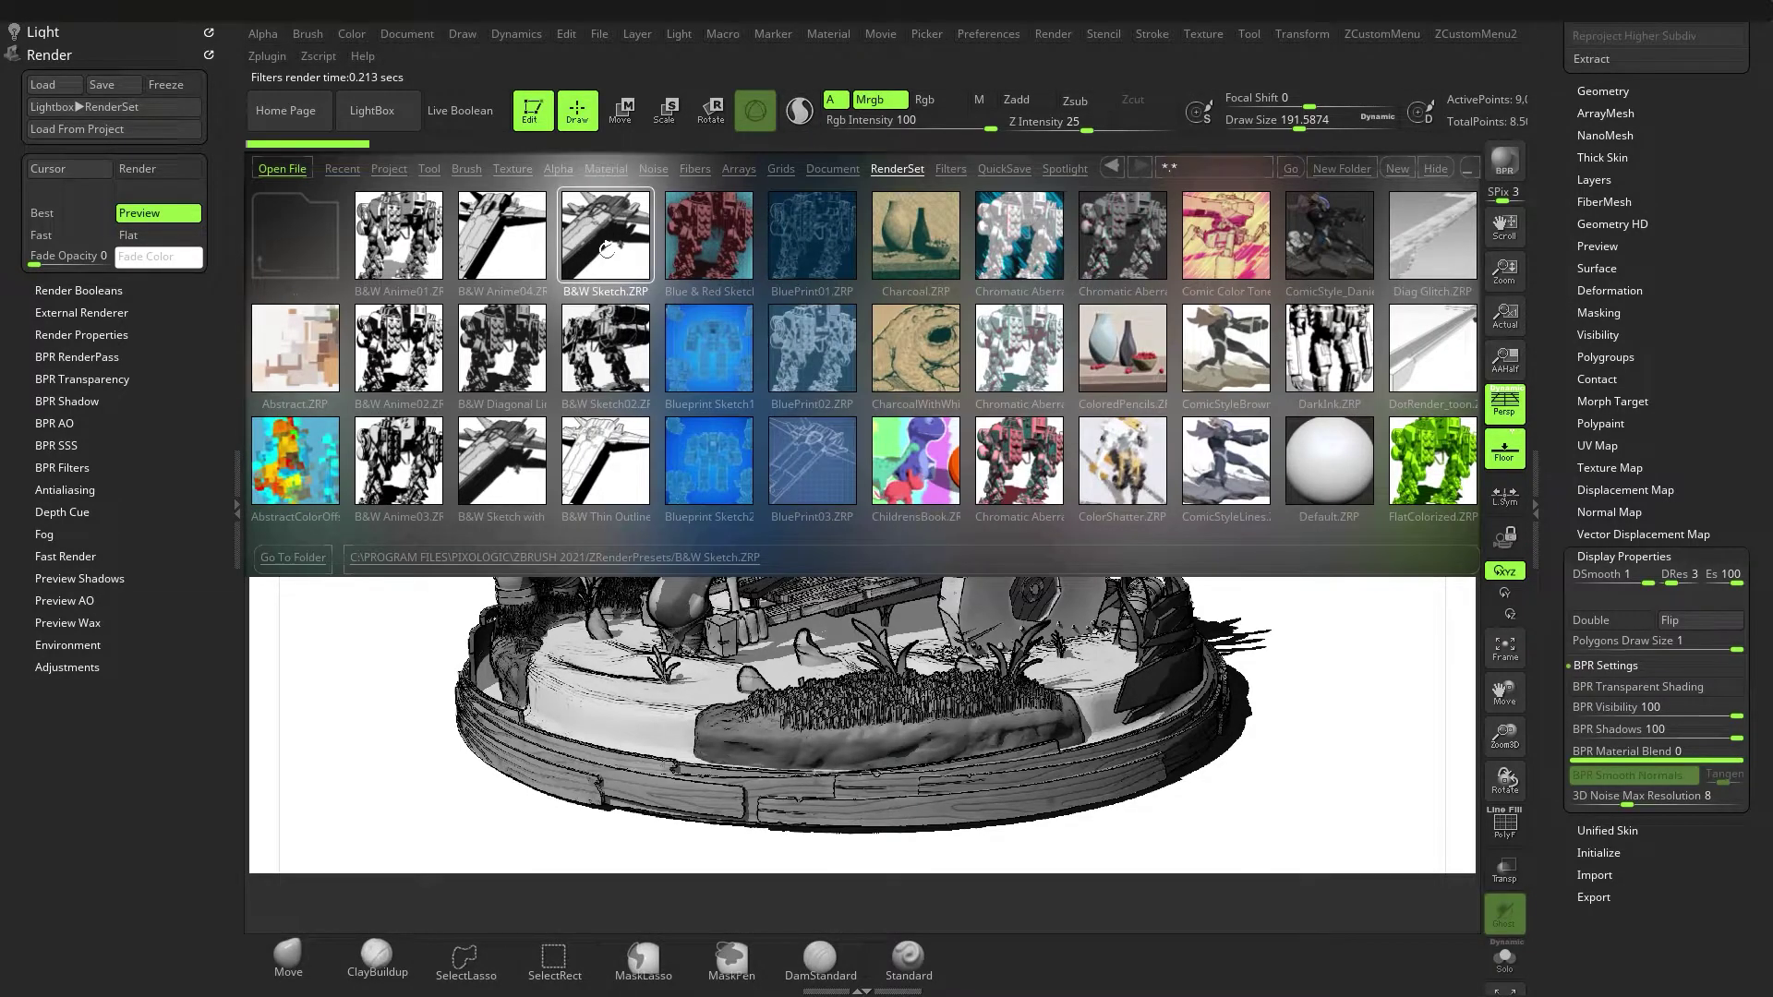
Apply the RadialOverlay render preset to the diorama, render it with BPR, and hide LightBox.
scroll(890, 395, down, 9)
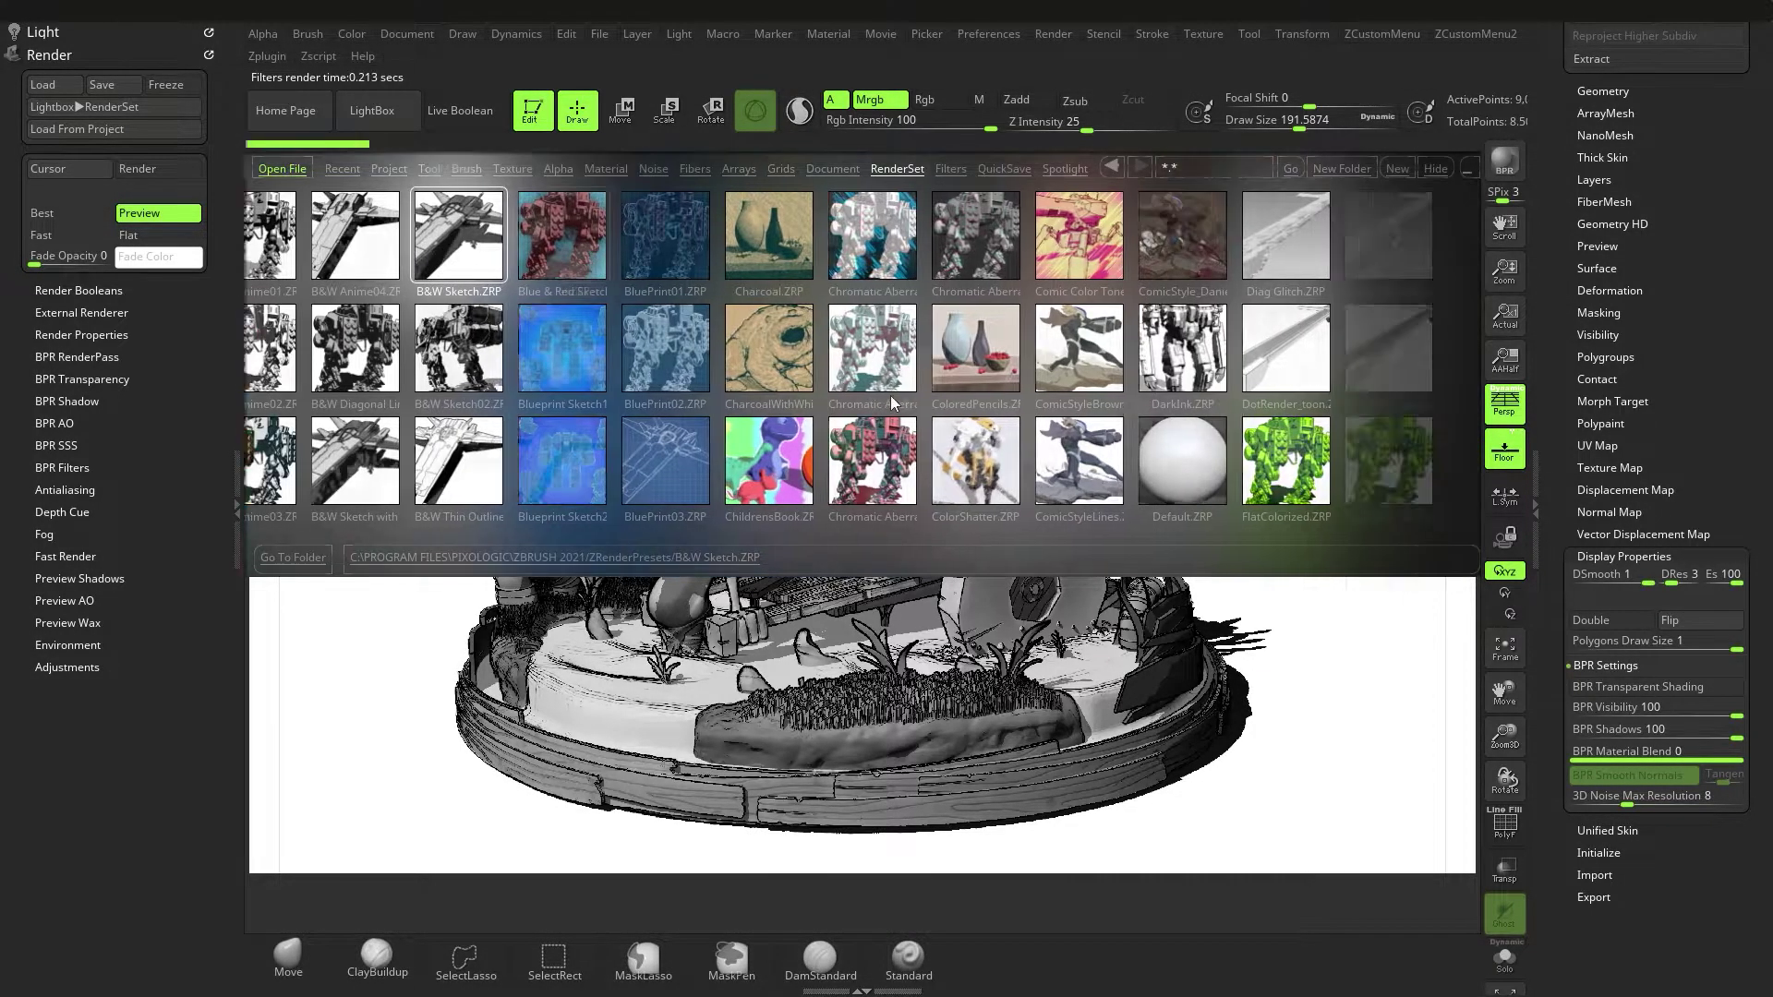
drag(914, 370, 711, 373)
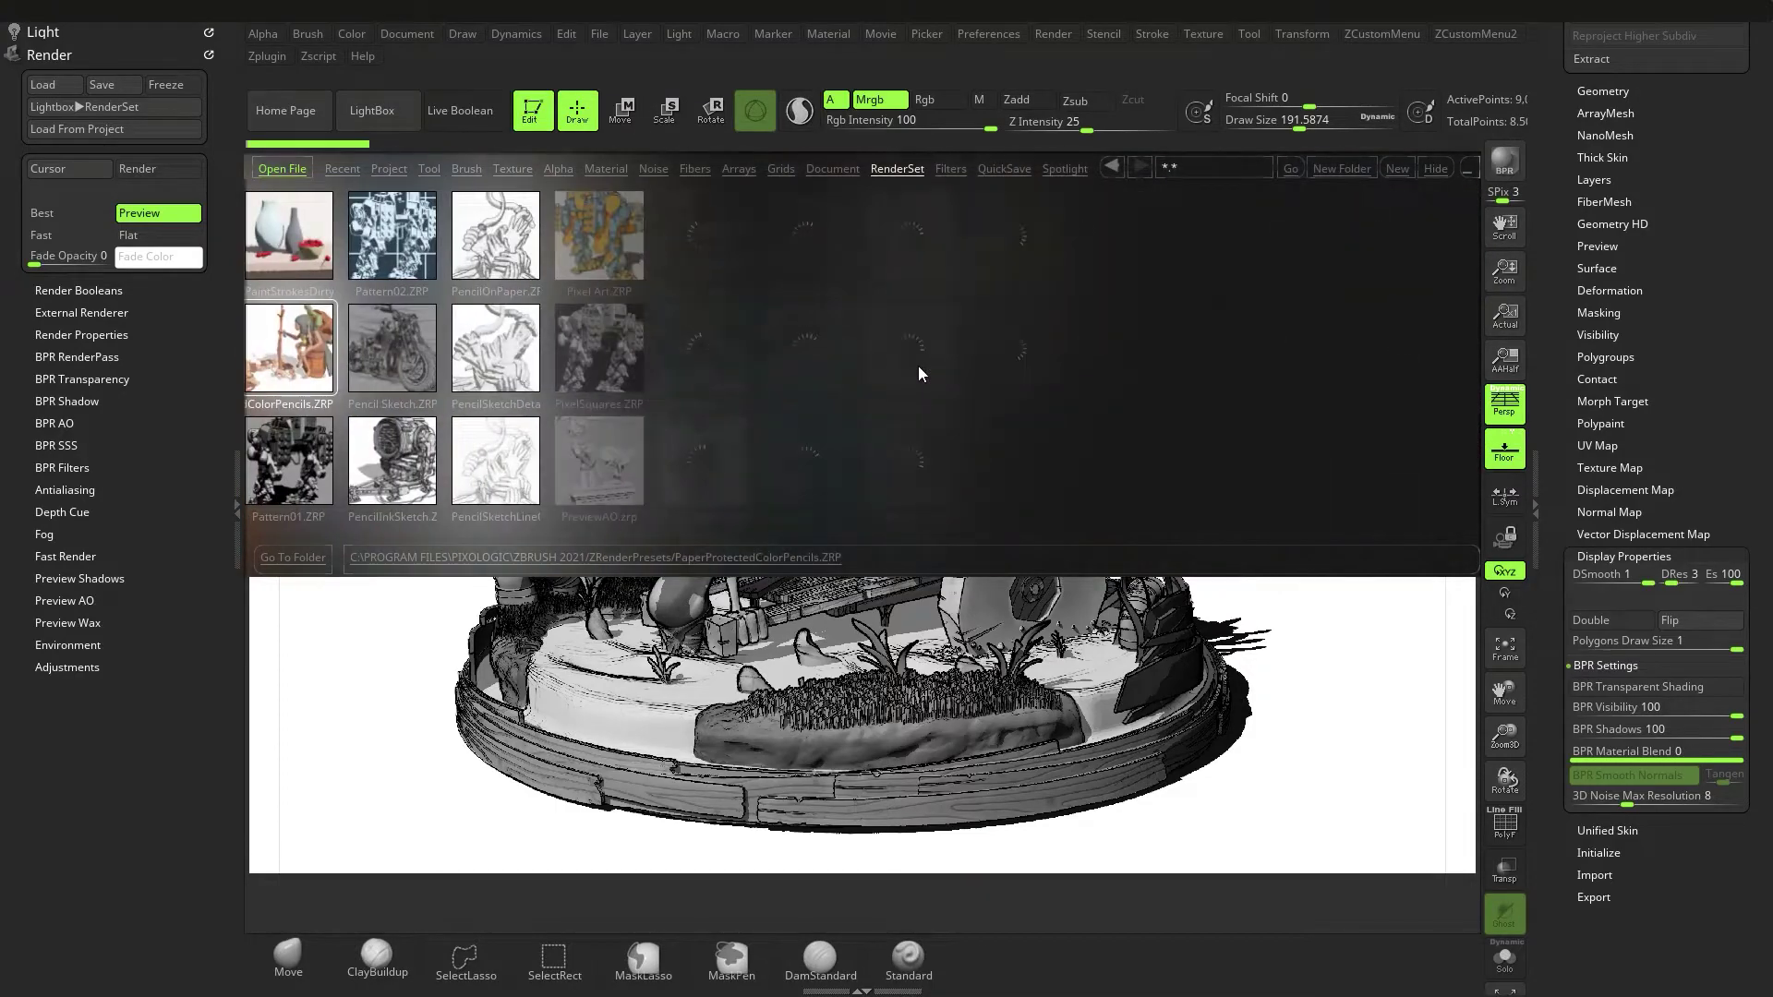
drag(918, 365, 706, 374)
scroll(733, 379, up, 2)
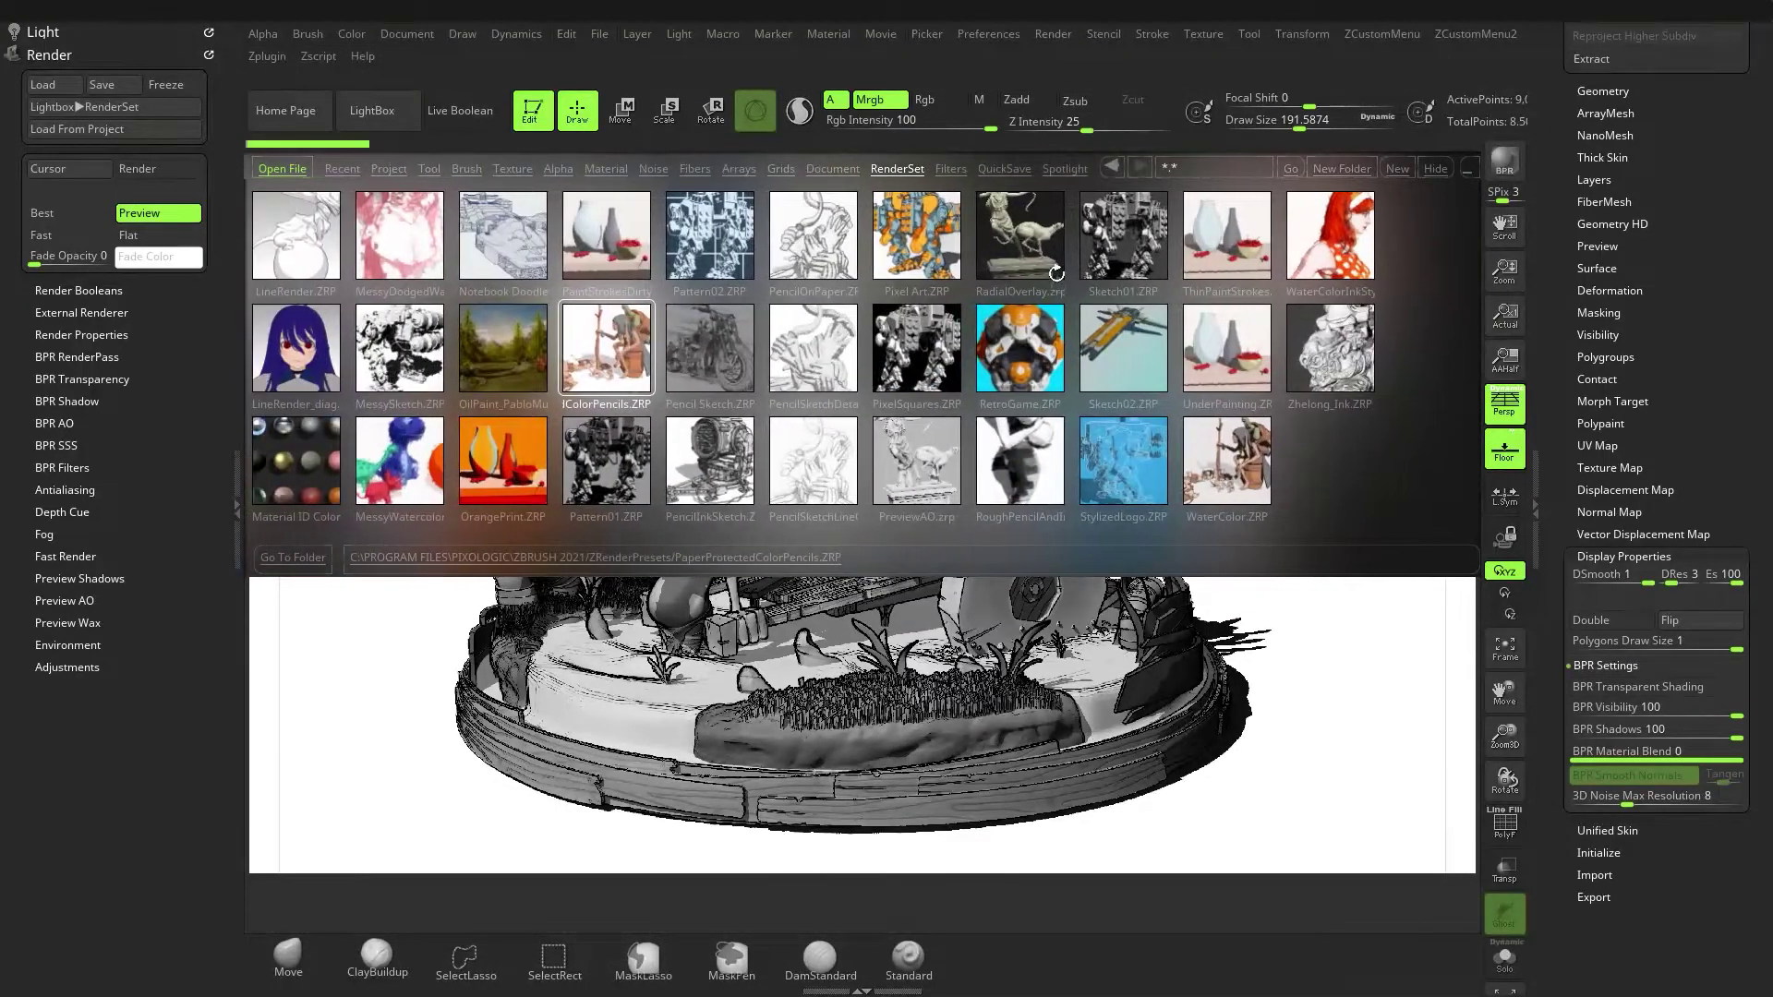
double_click(1036, 238)
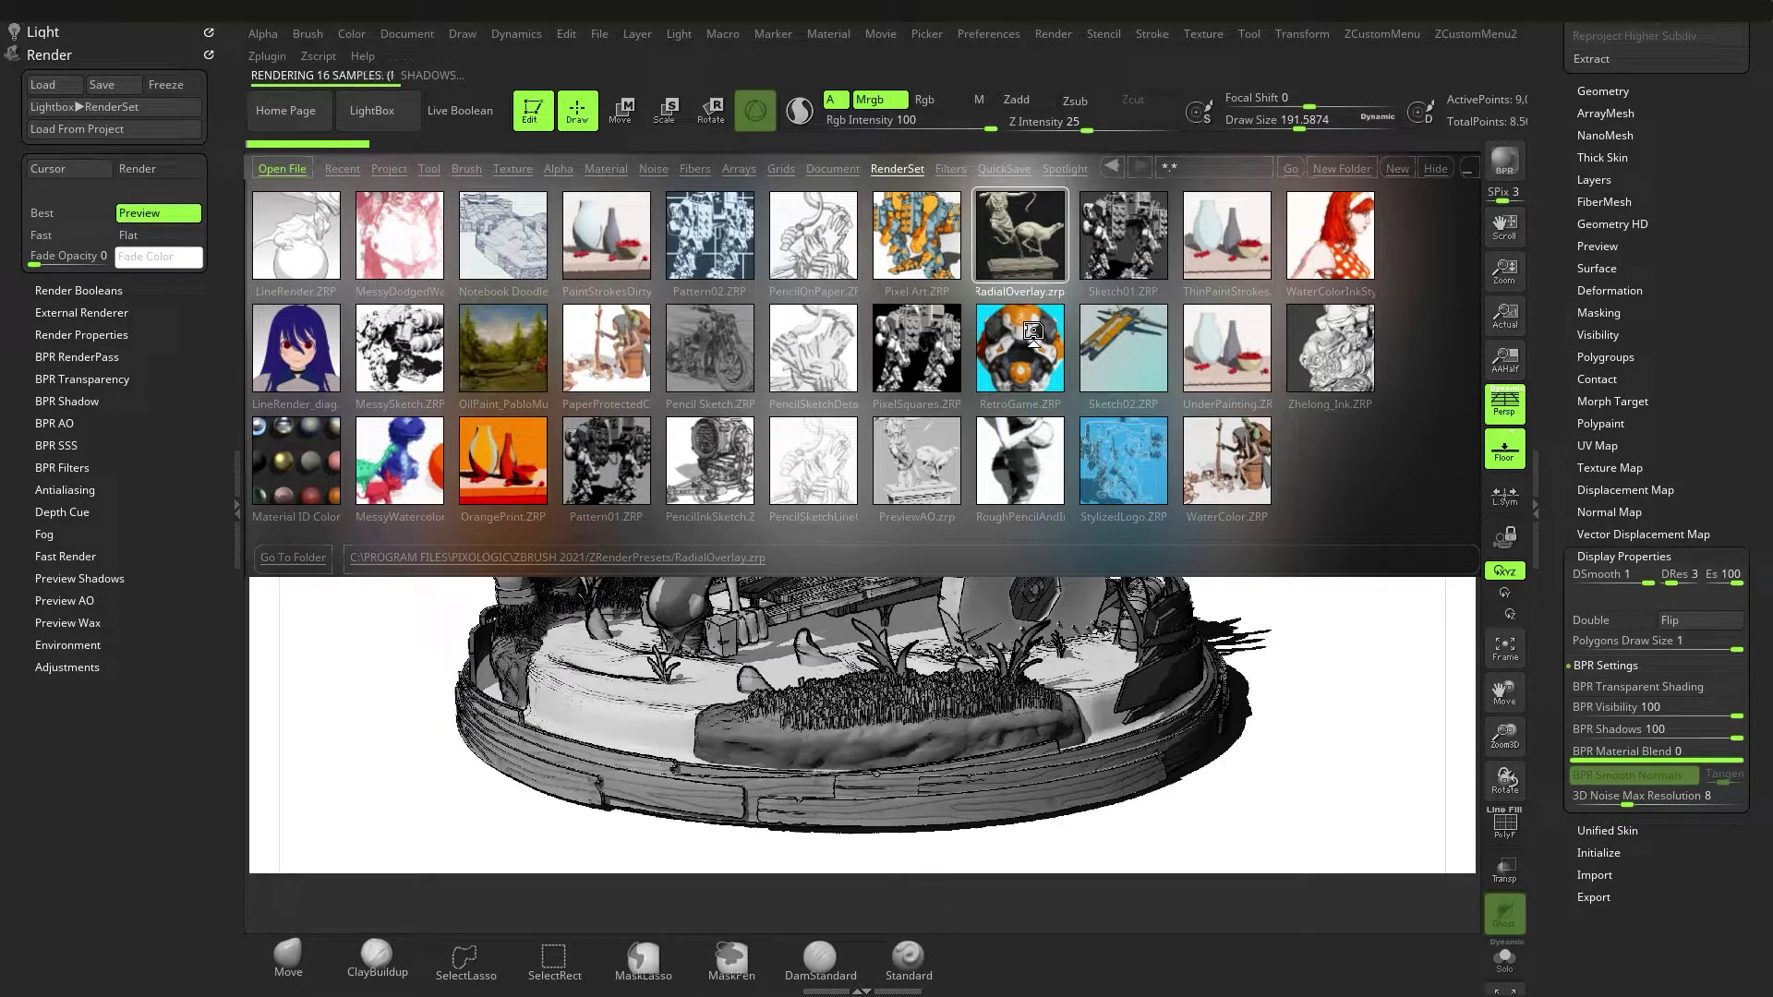
key(comma)
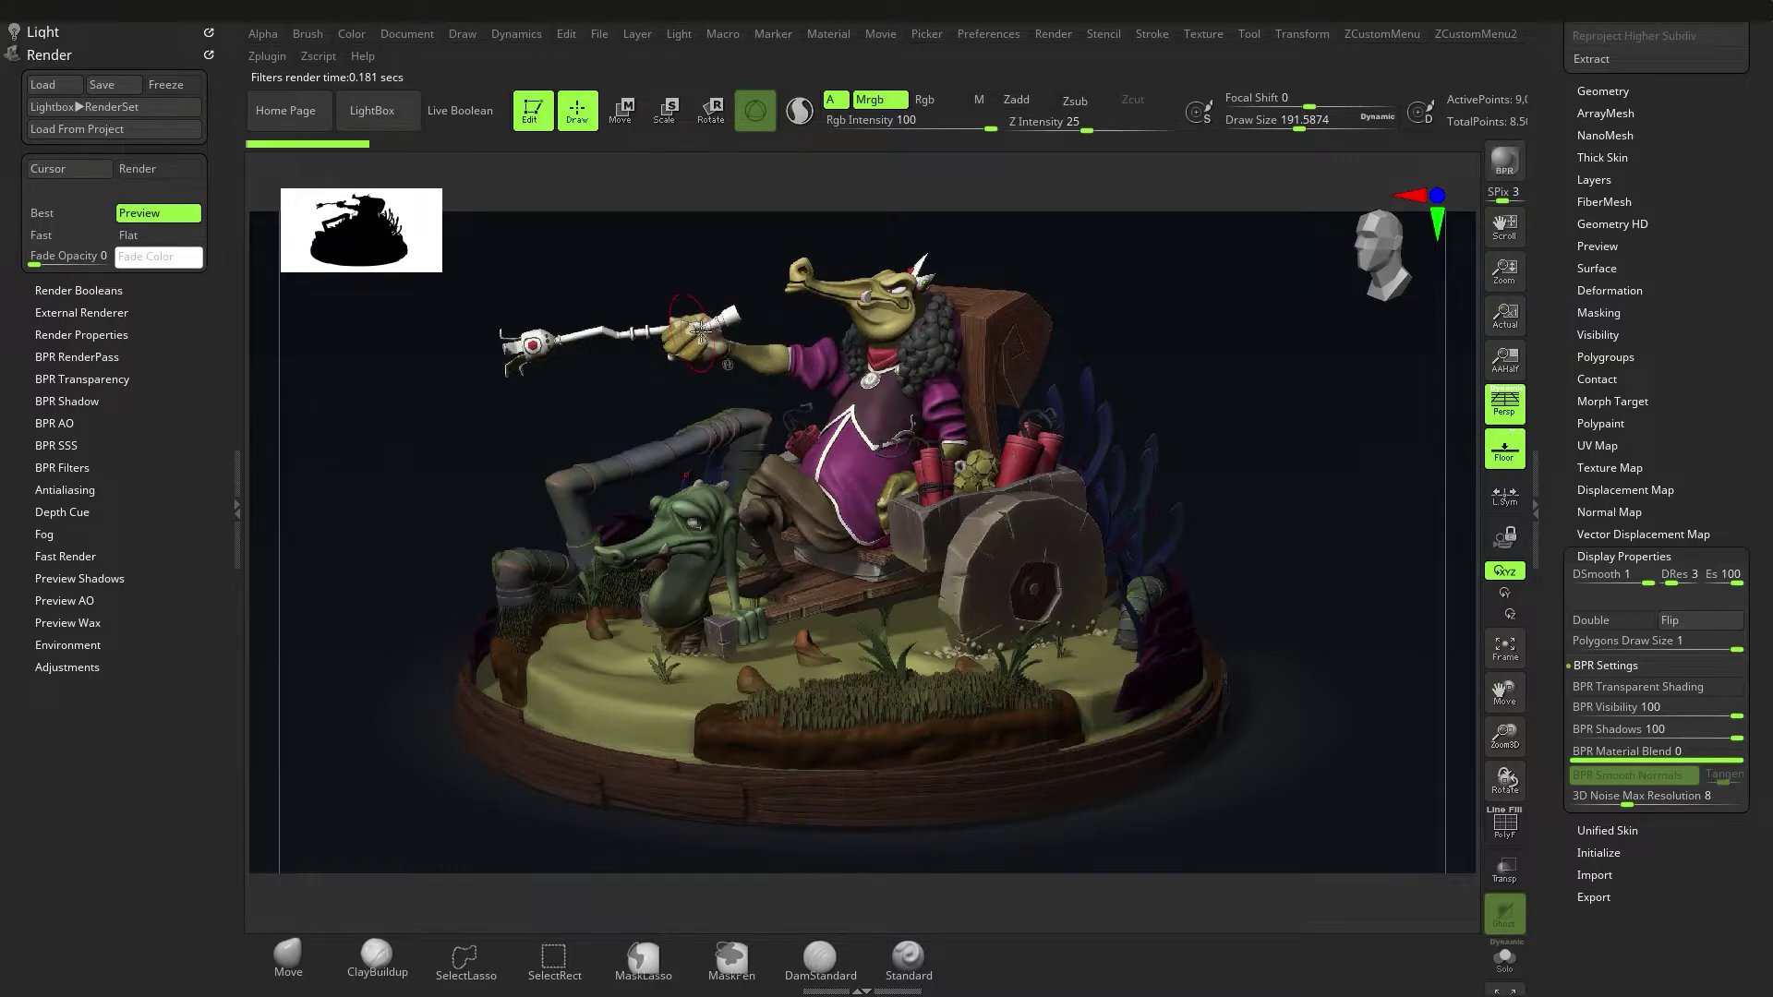
Toggle the F1 Material Shading filter in the BPR Filters to compare its effect, leaving it switched off.
click(77, 467)
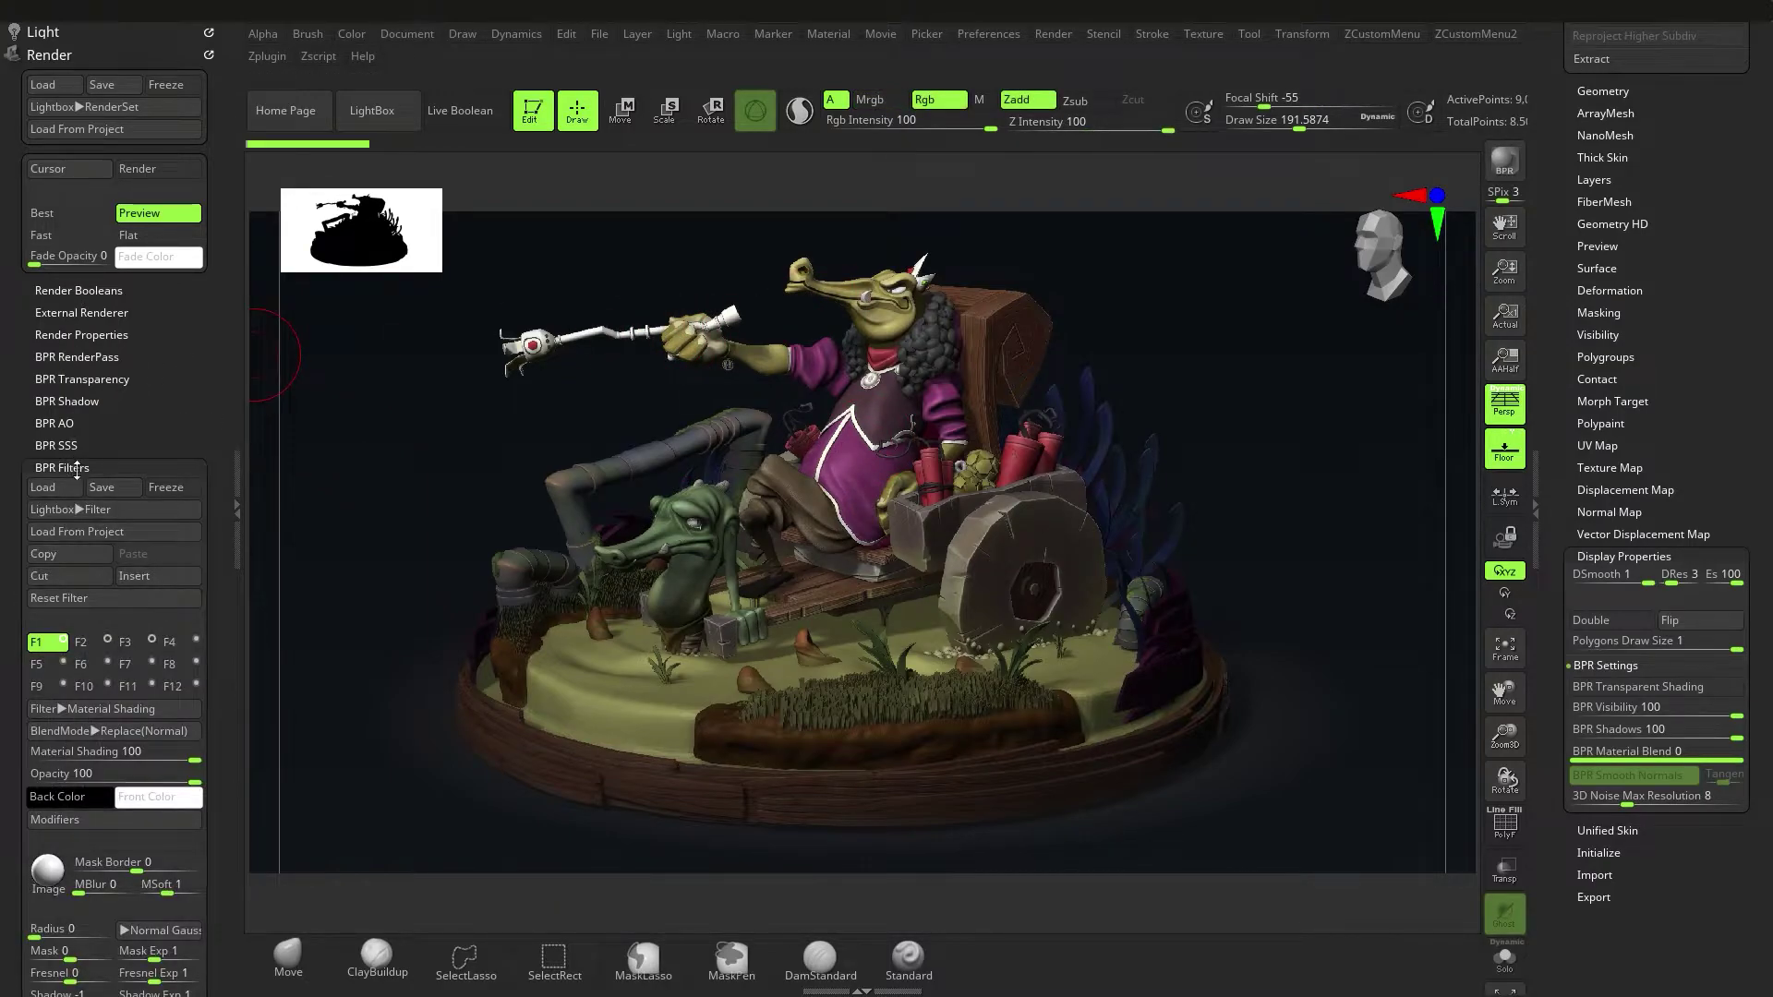
click(64, 644)
click(64, 644)
click(64, 643)
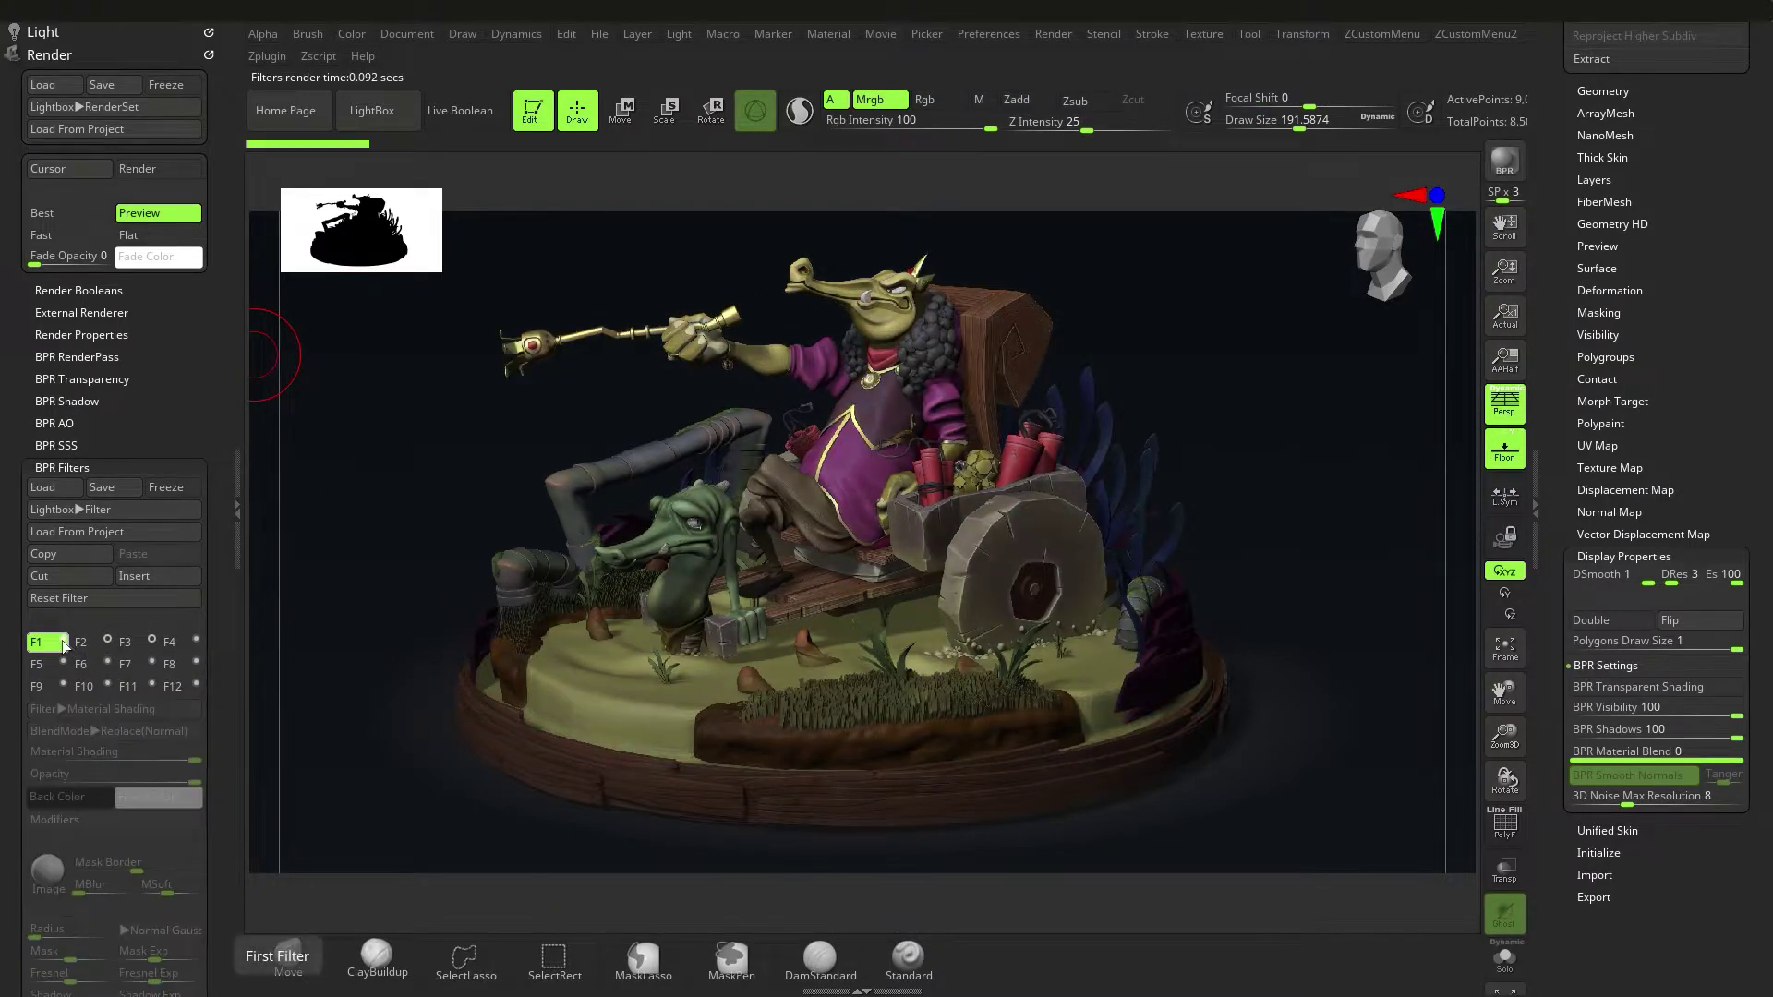
Compare the diorama with and without the F1 Material Shading filter several times, leaving it off, and collapse the BPR Filters settings.
click(64, 643)
click(64, 643)
click(63, 643)
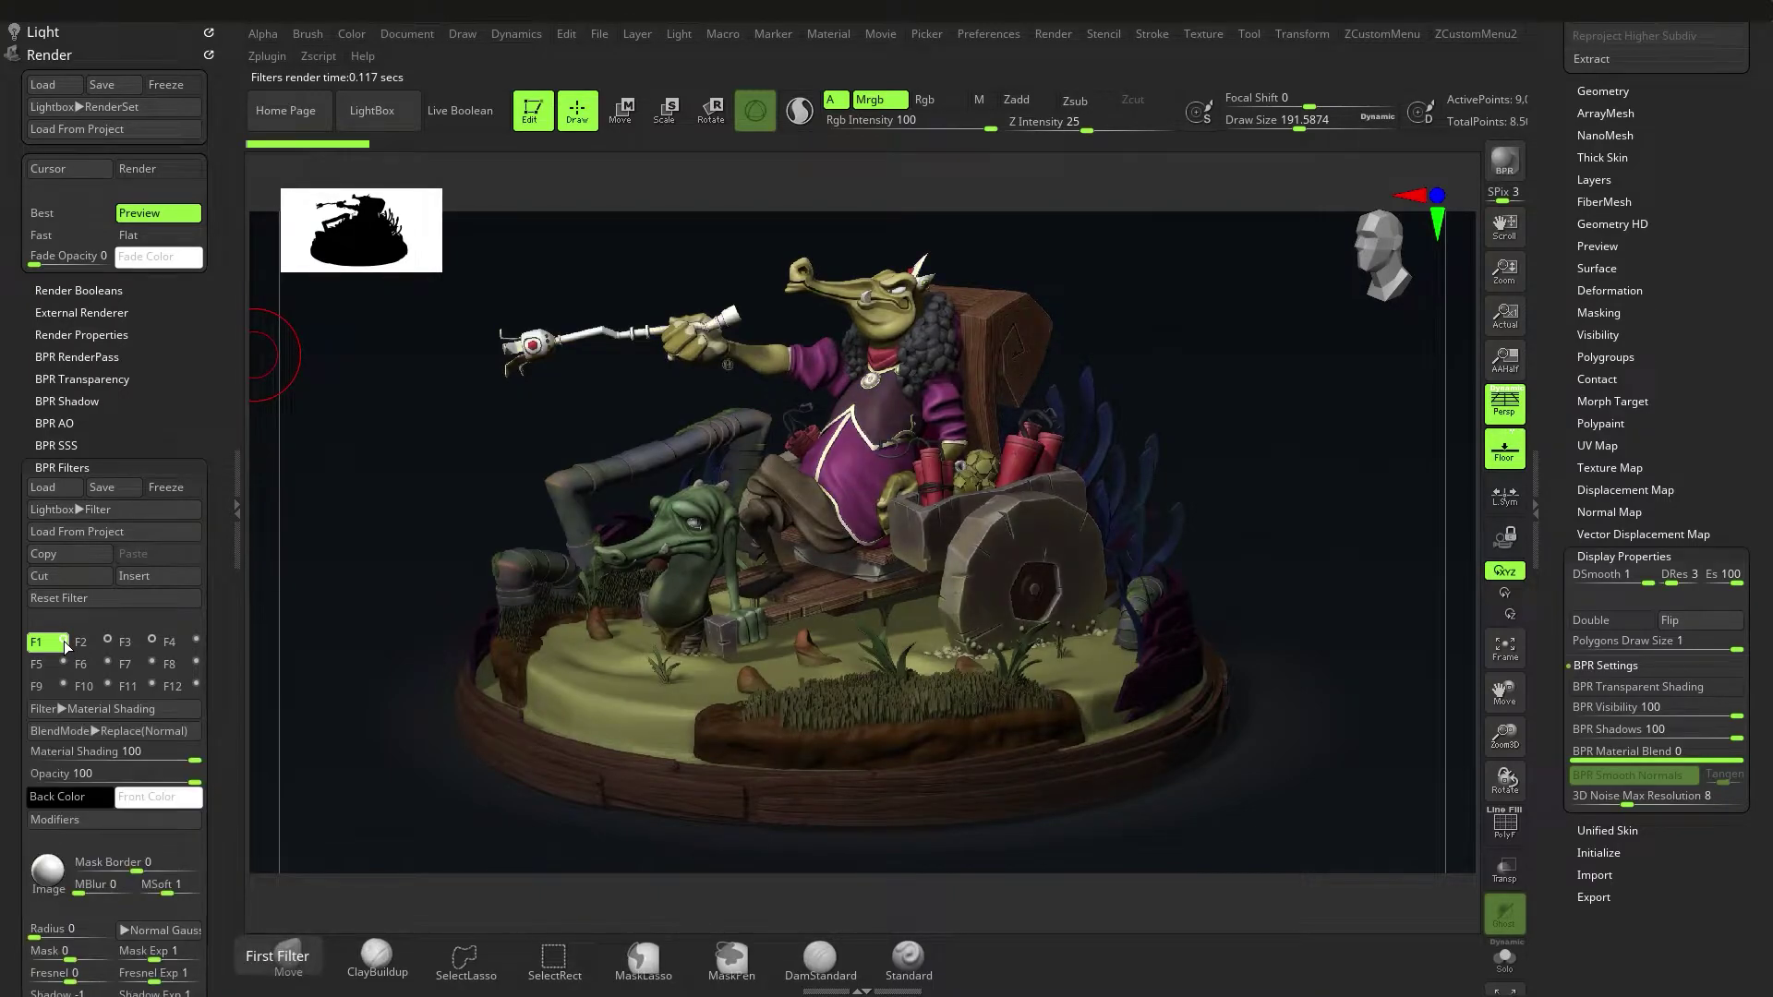
click(63, 644)
click(64, 642)
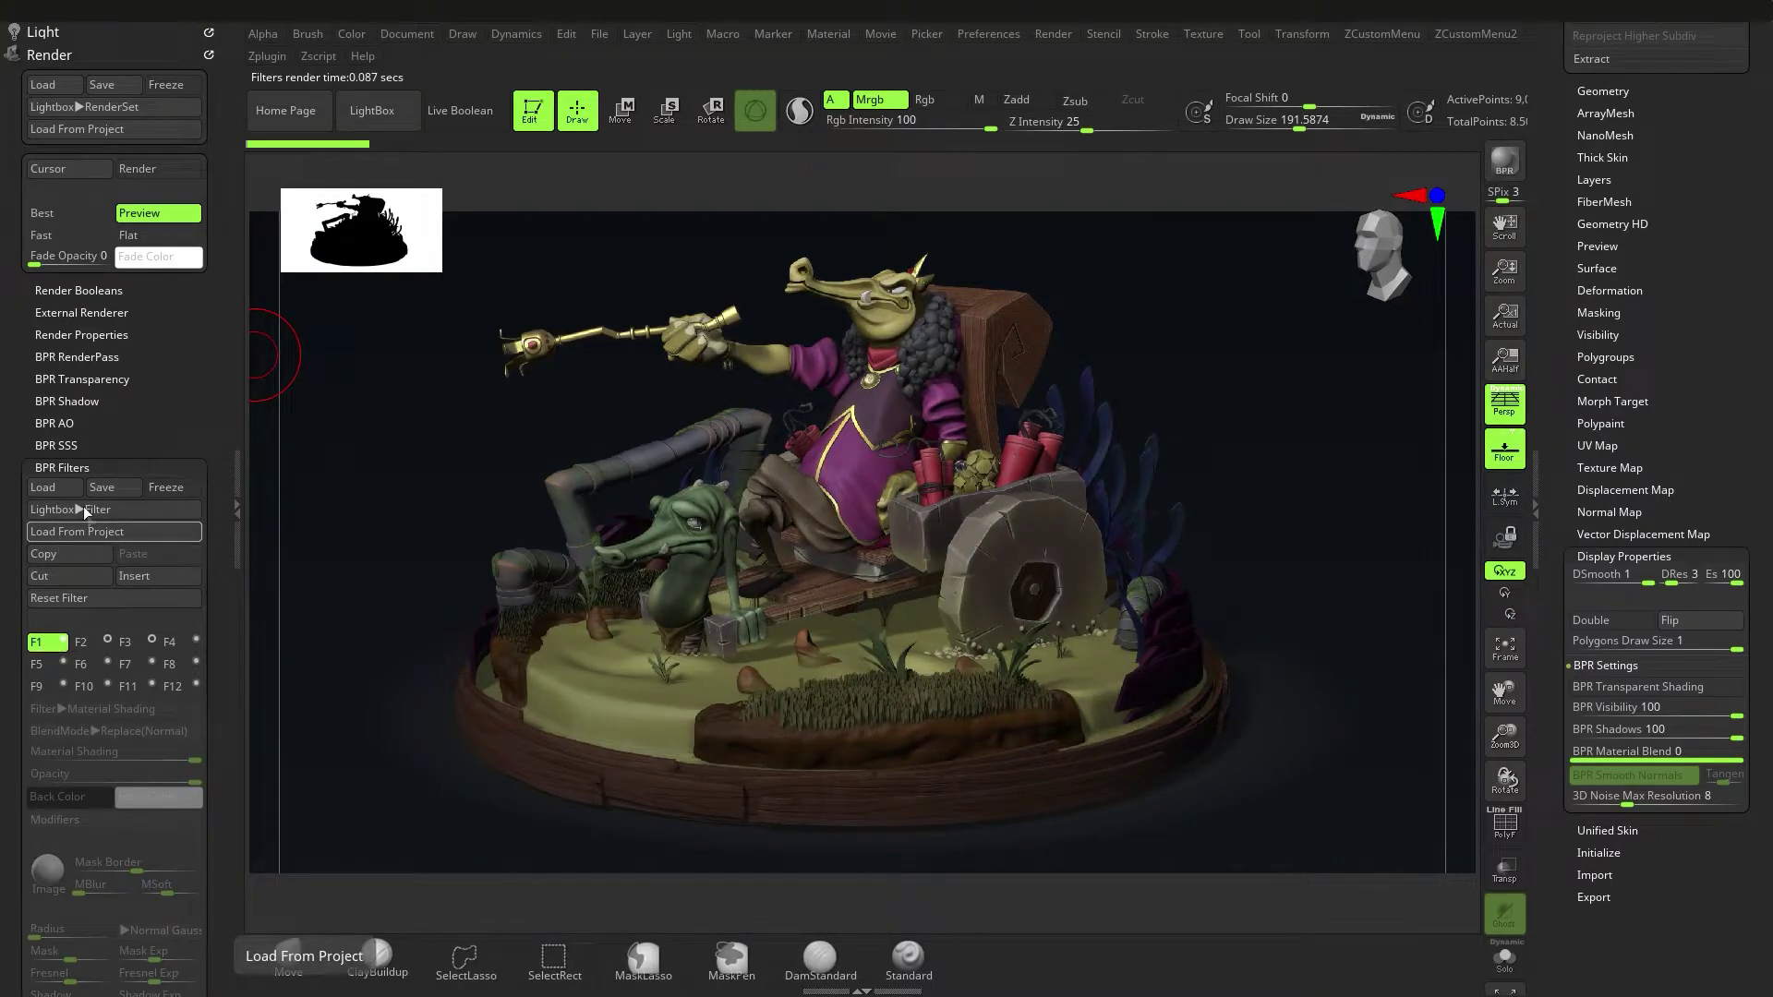
click(92, 468)
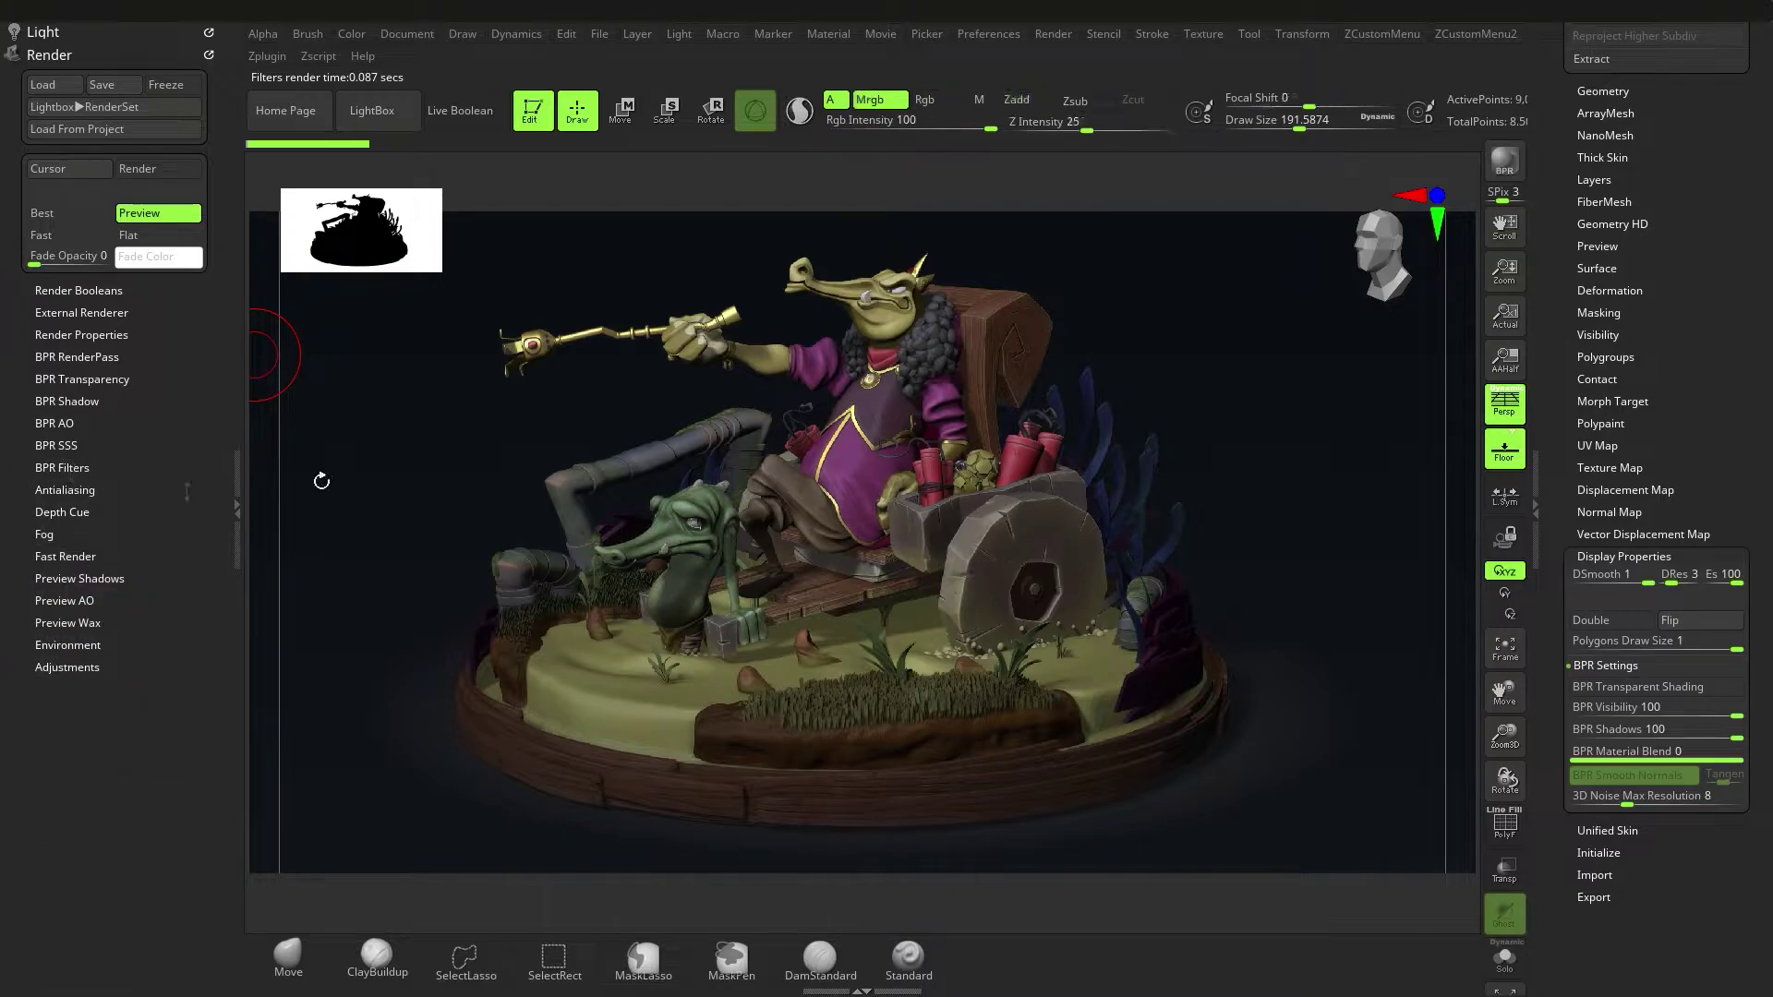
Review the render preset save and load dialogs for Radial_Preset_Custom_00.zrp, cancelling both without saving or loading.
click(102, 85)
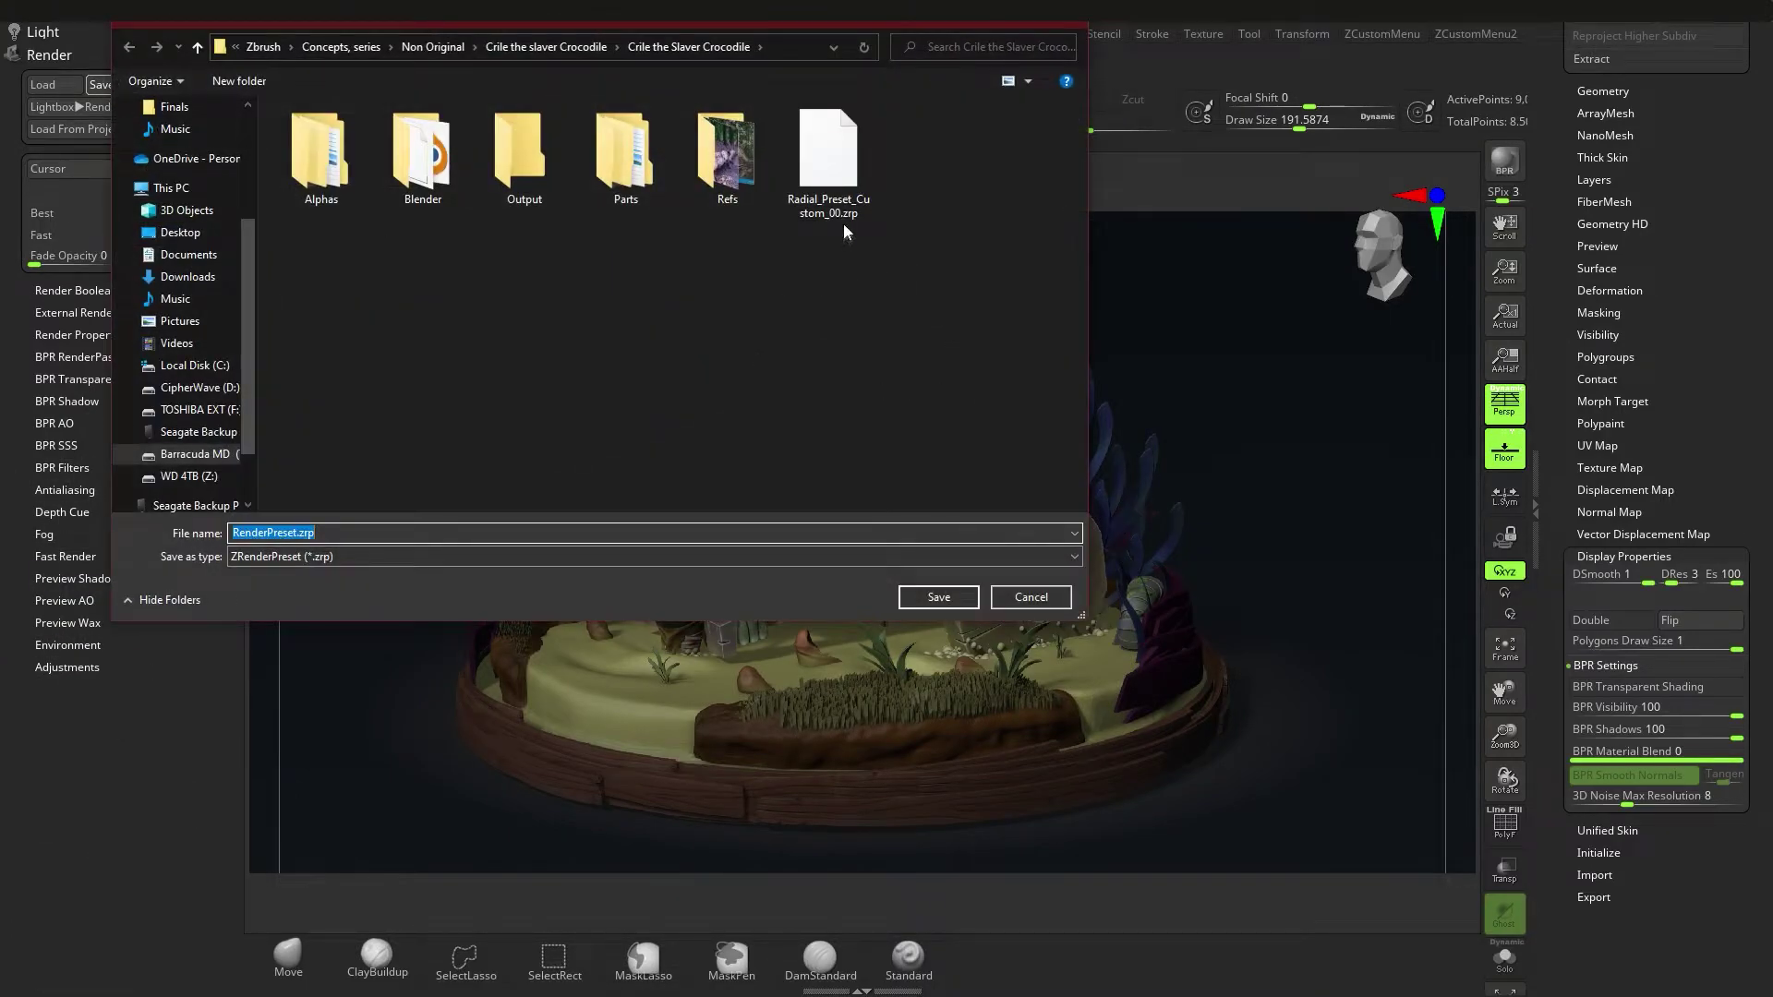
click(837, 172)
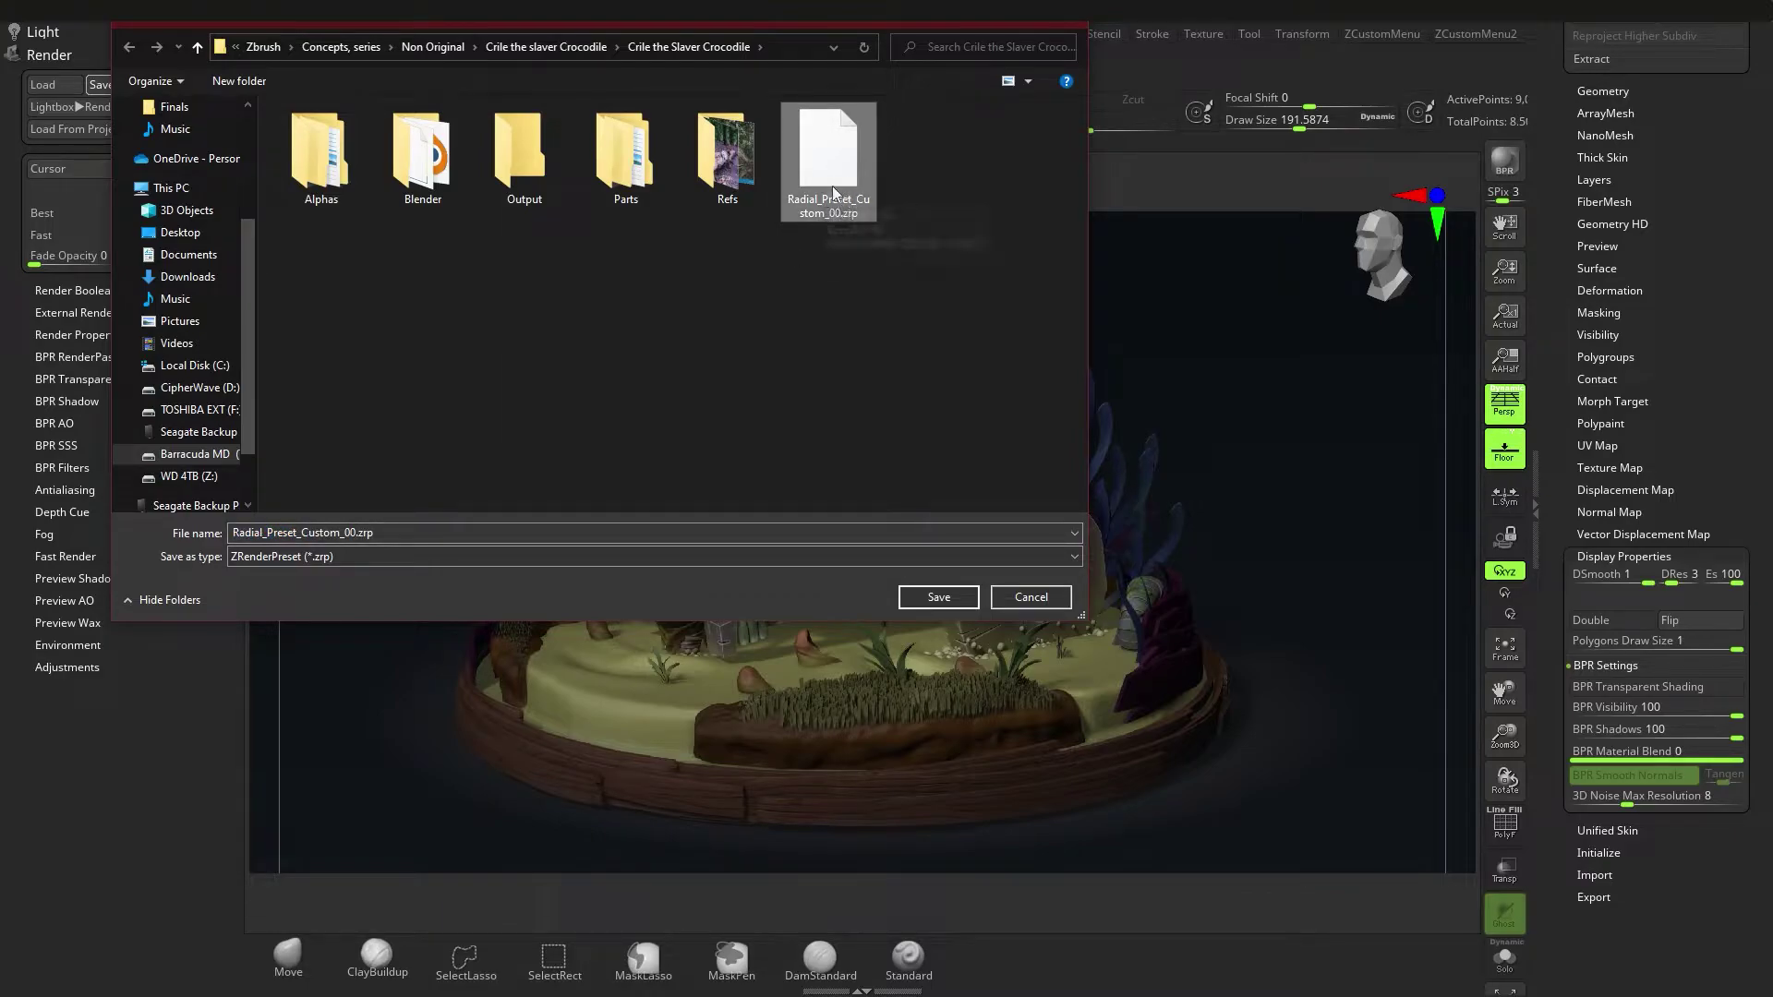
click(1030, 597)
click(53, 85)
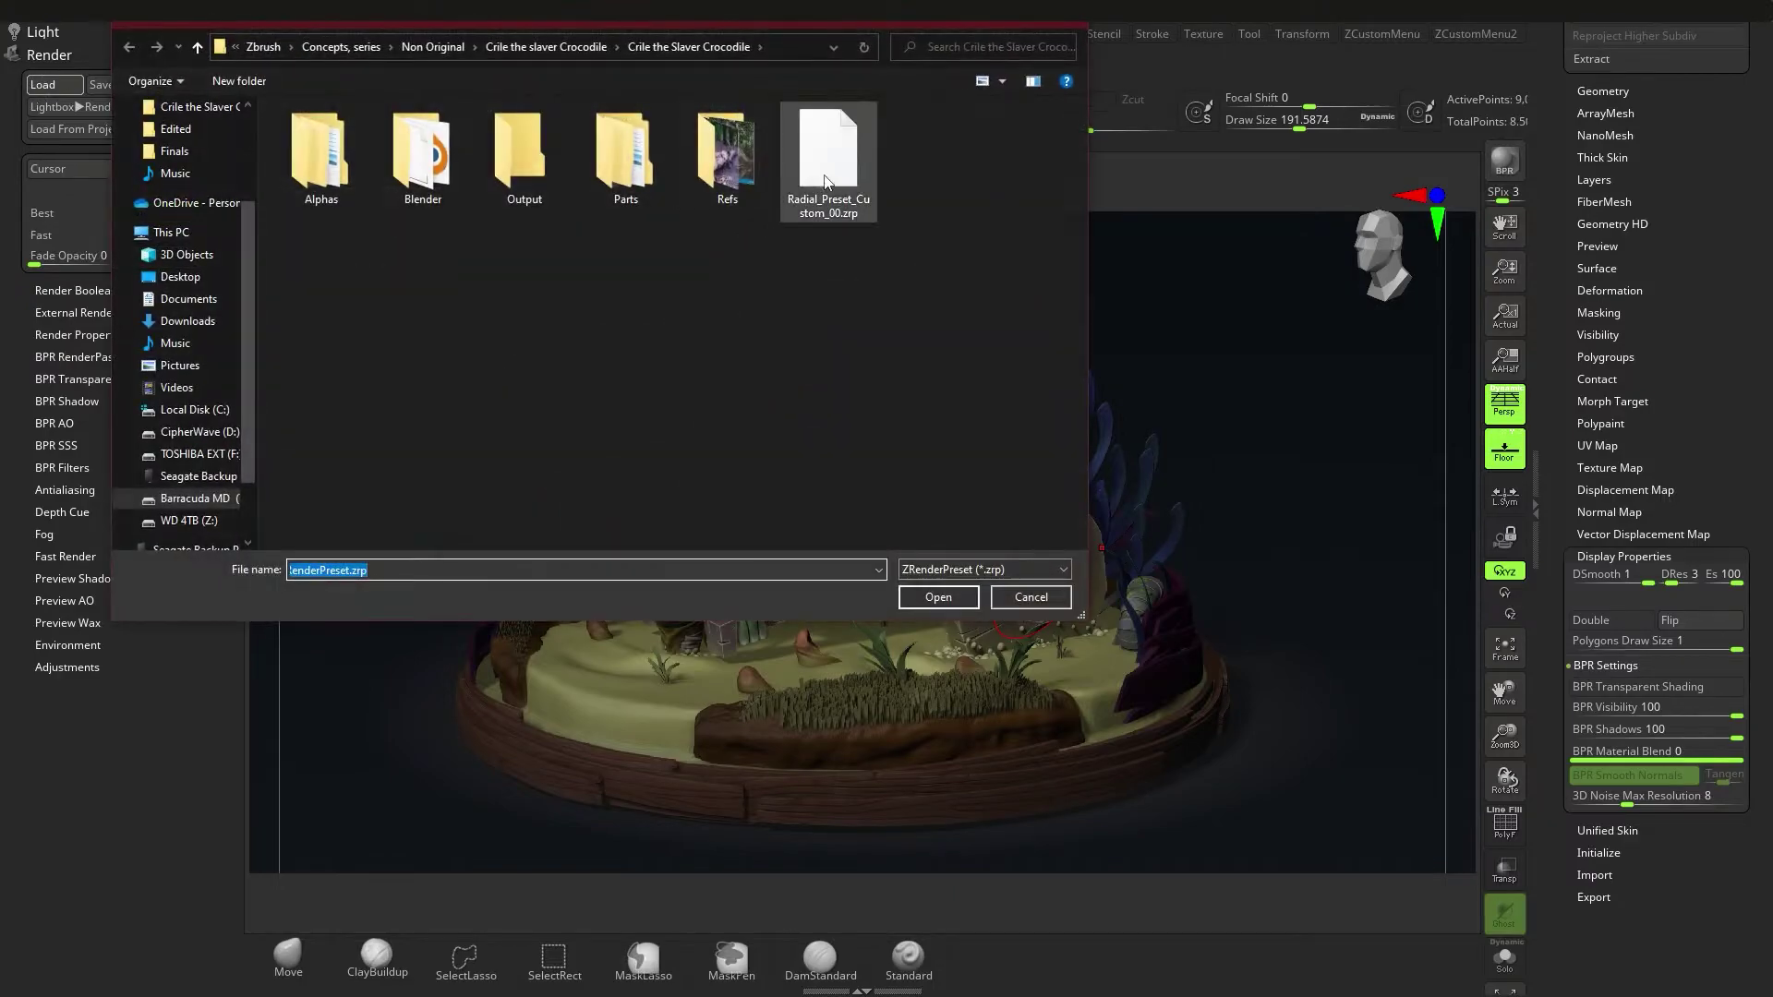
click(1031, 597)
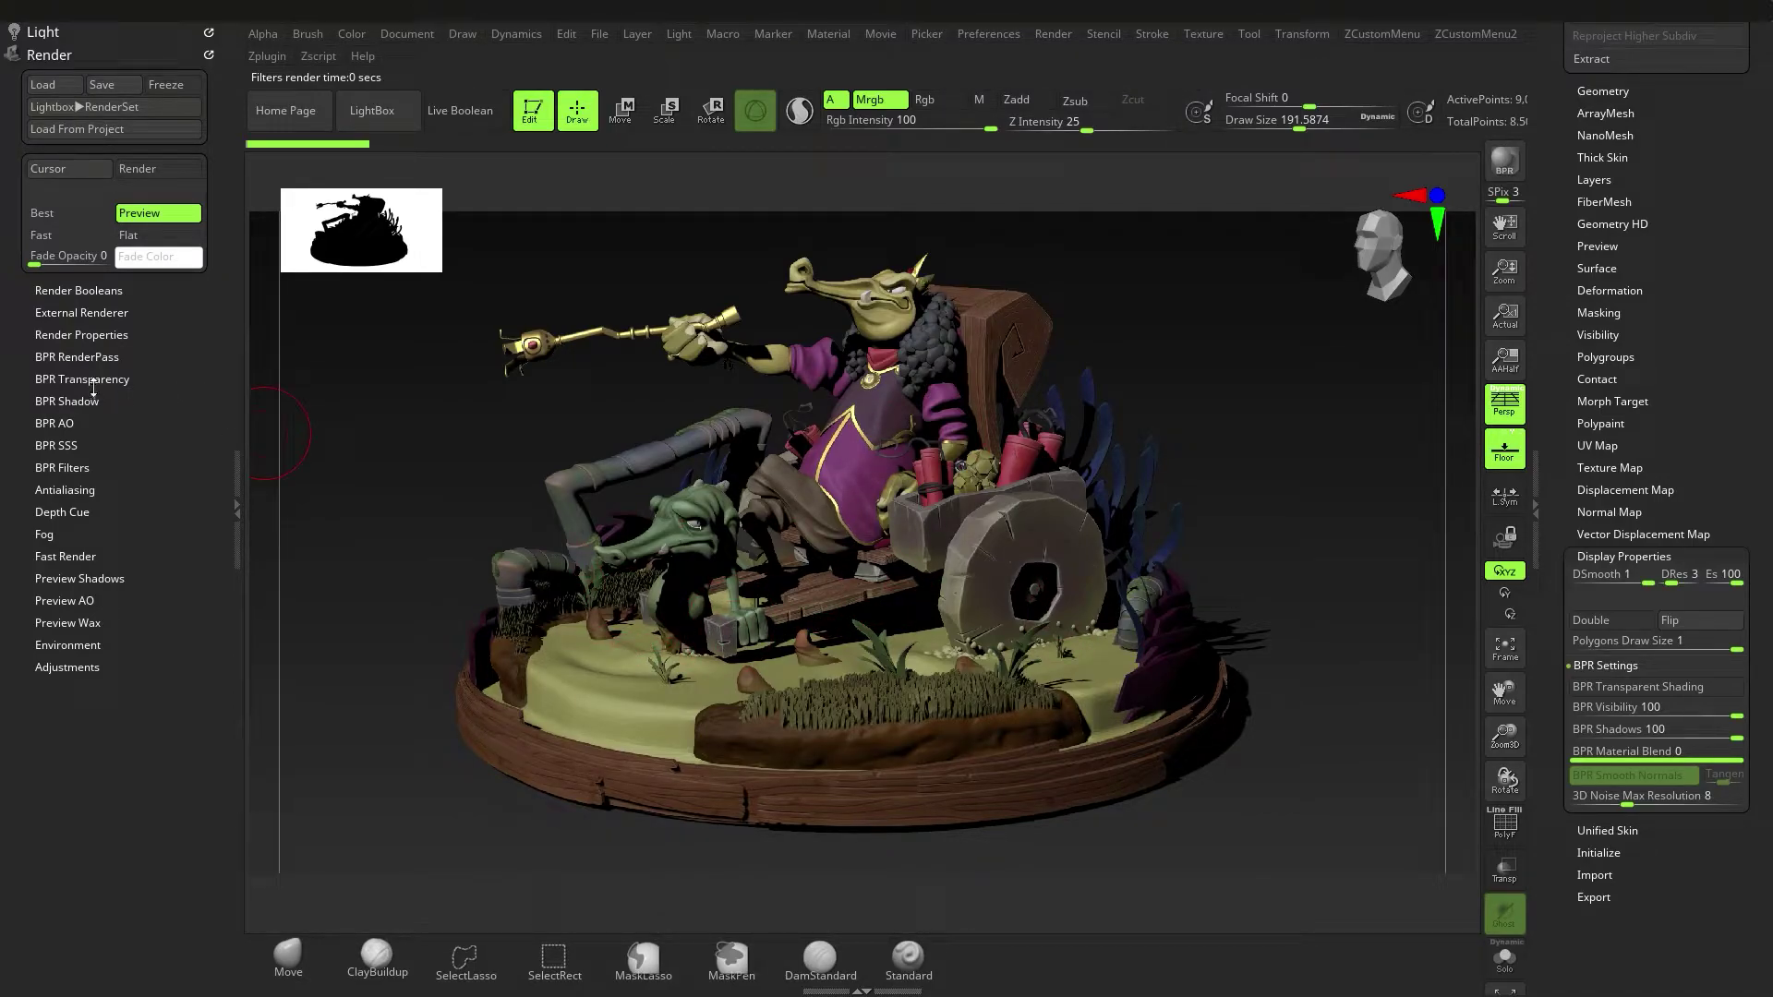
Expand the BPR Filters settings and enable the F1 Noise filter, toggling it to compare its effect on the render.
shift+click(101, 358)
shift+click(101, 358)
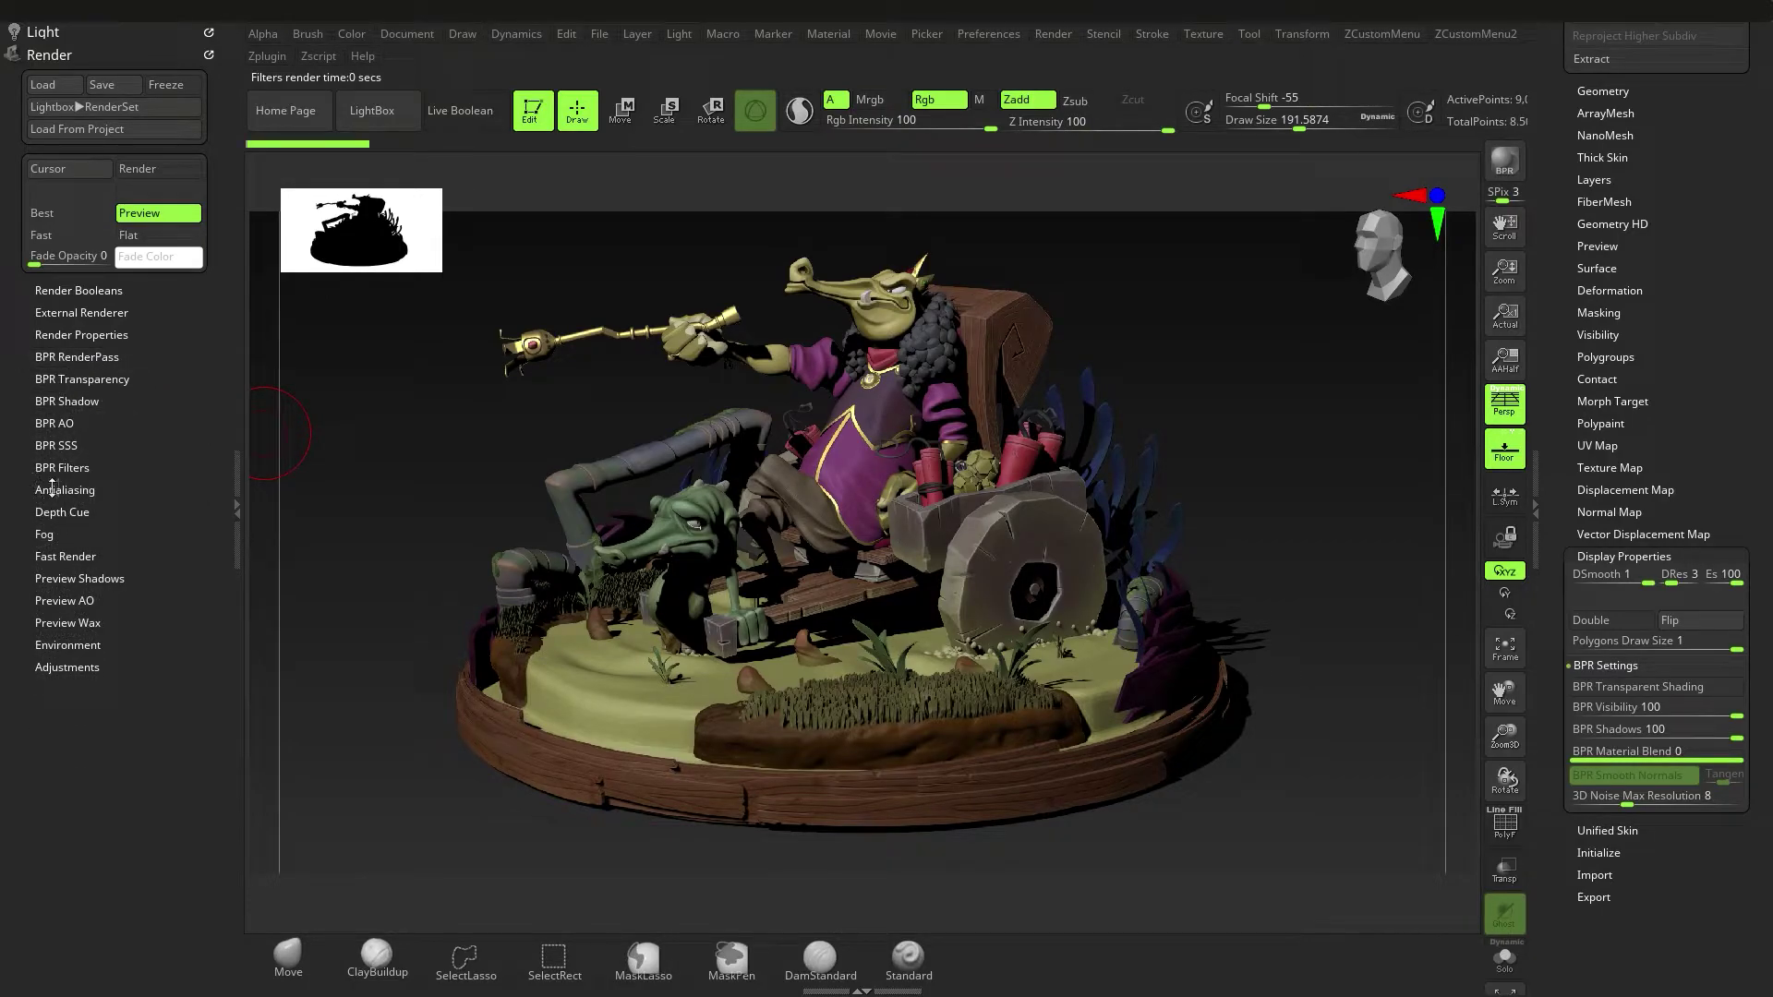
click(61, 468)
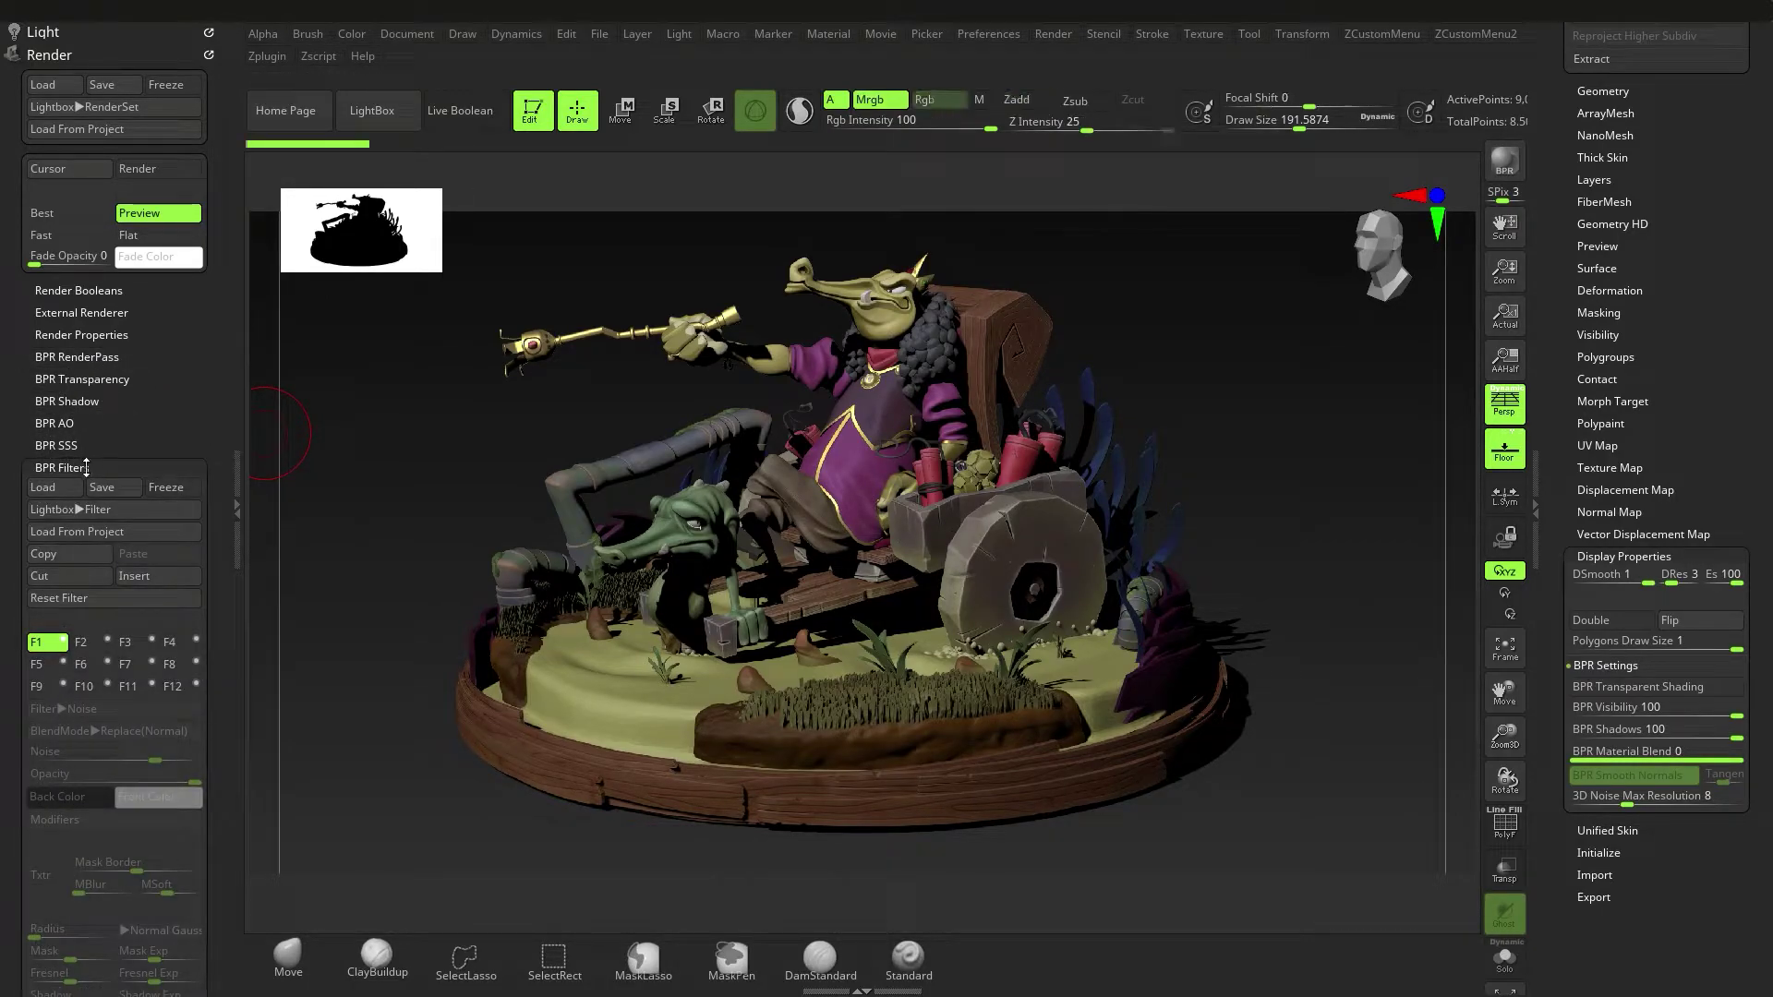
click(64, 644)
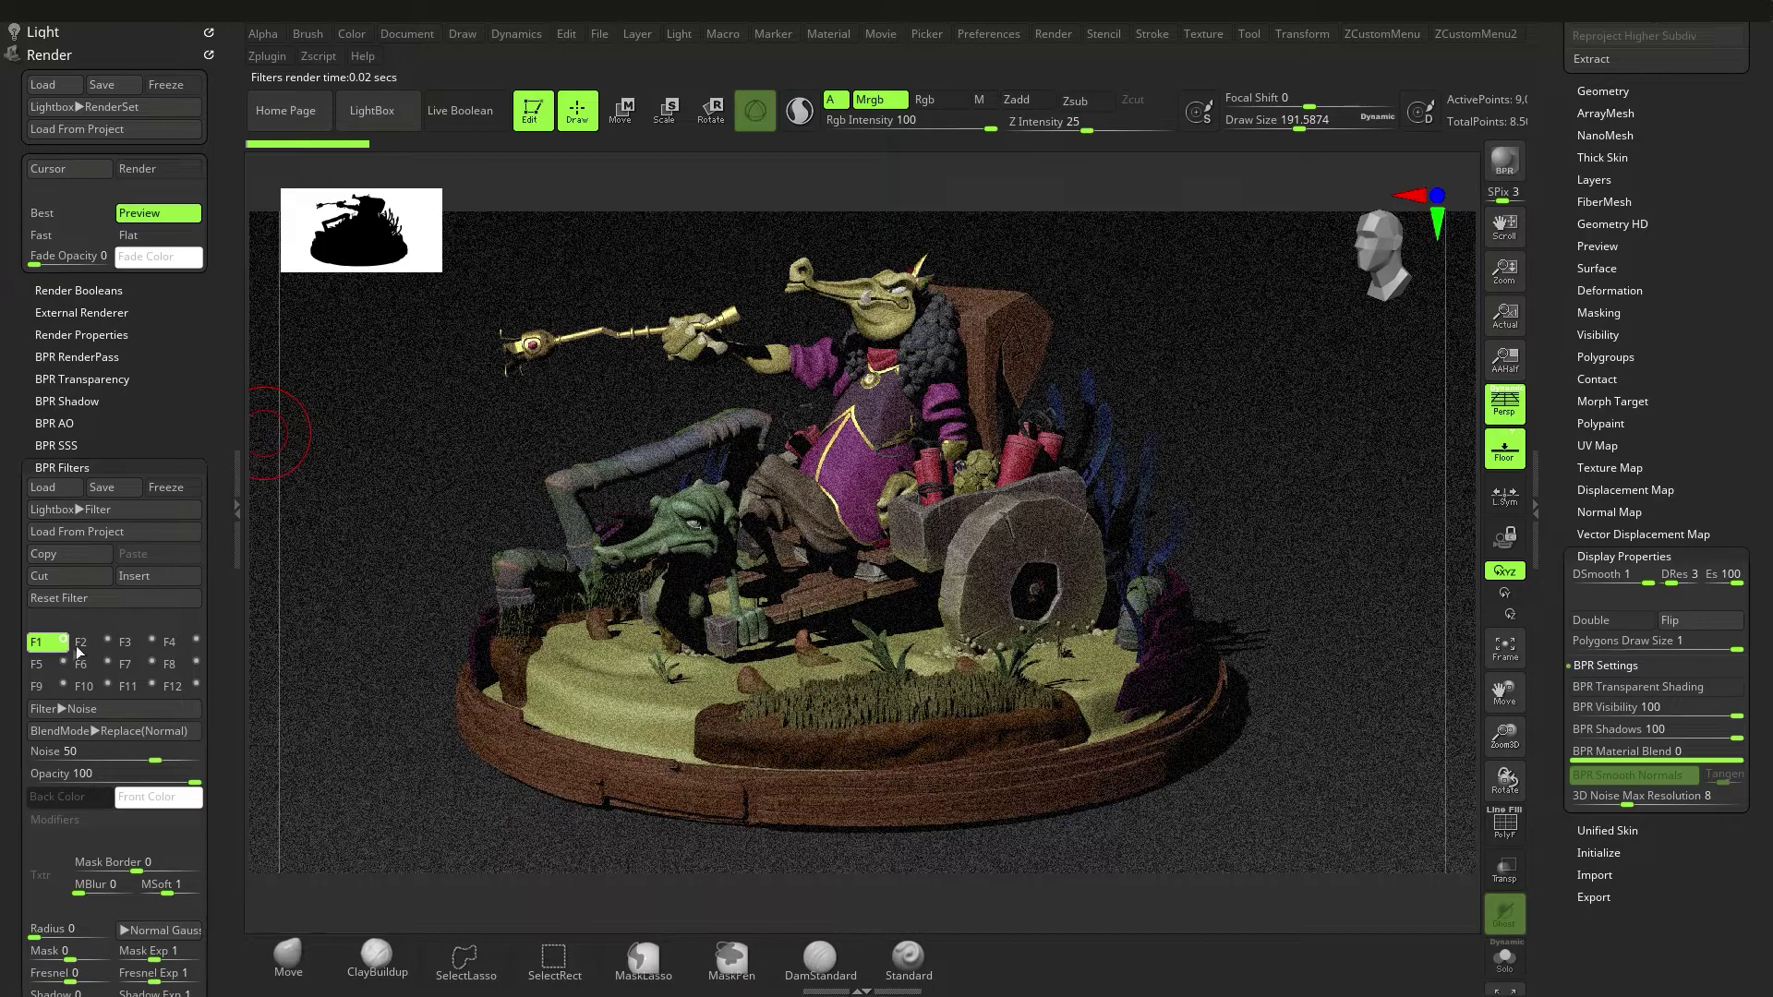
click(64, 639)
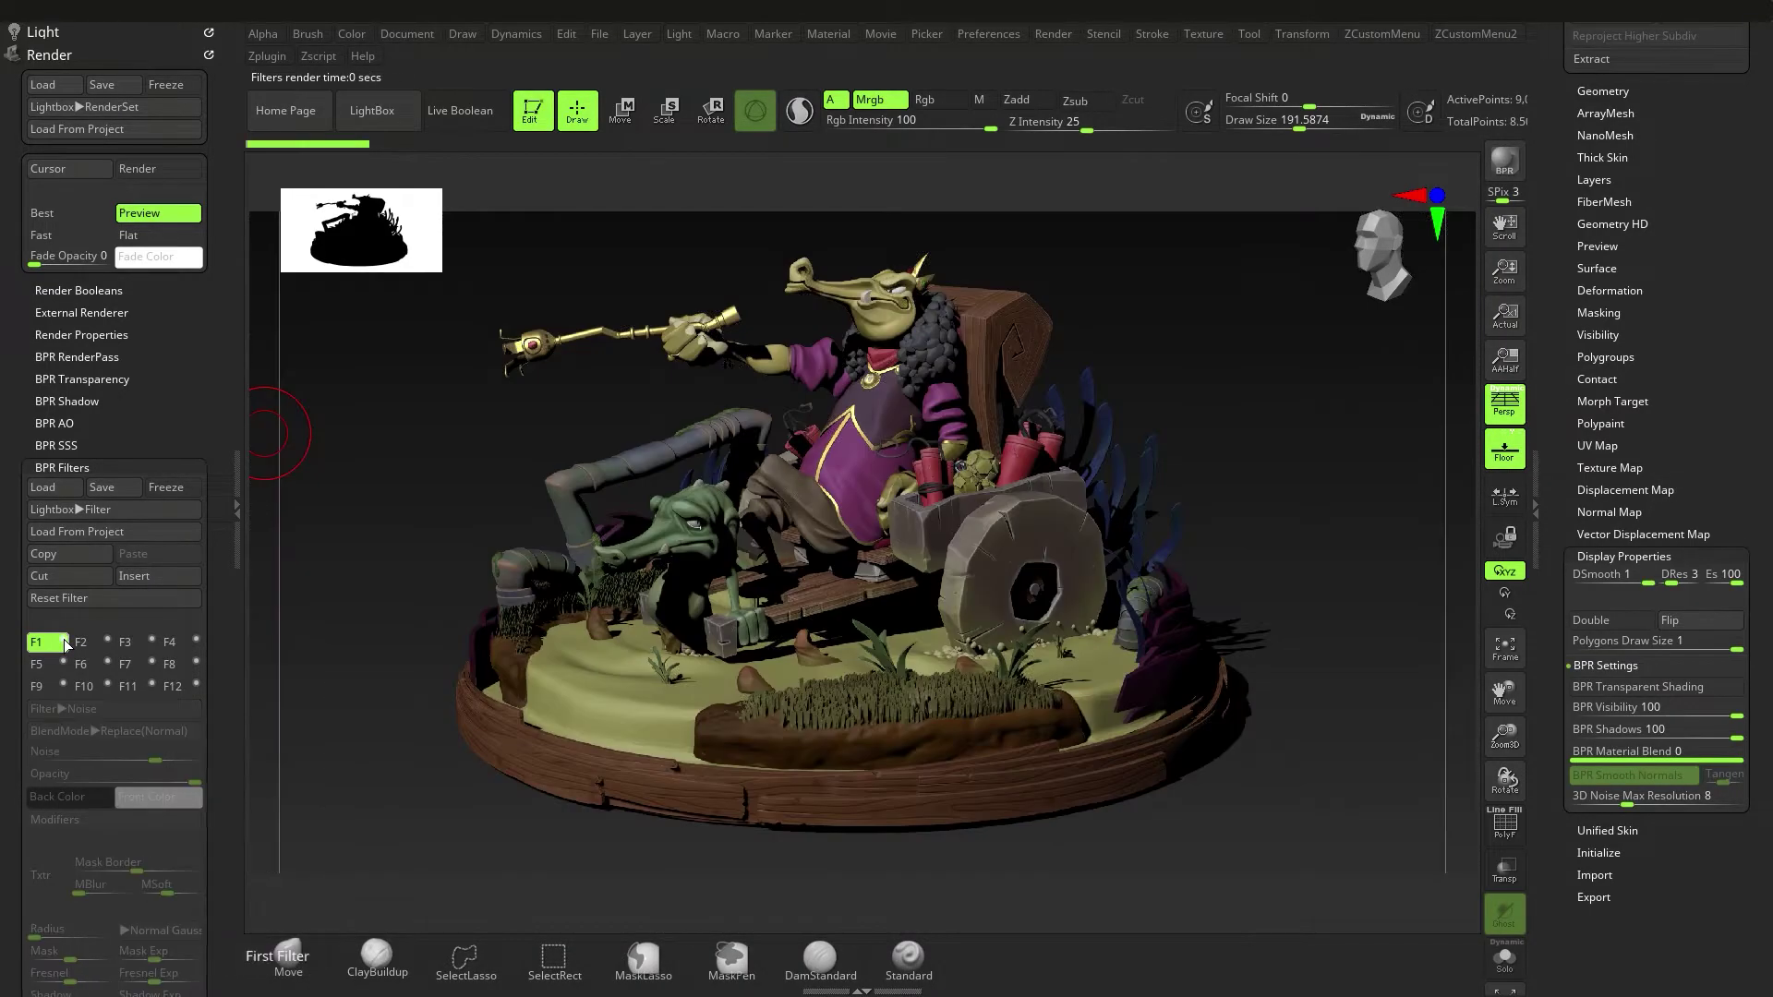
click(61, 640)
Change the F1 filter type from Noise to Material Shading, trying Outline Cavity first.
drag(1, 690, 13, 664)
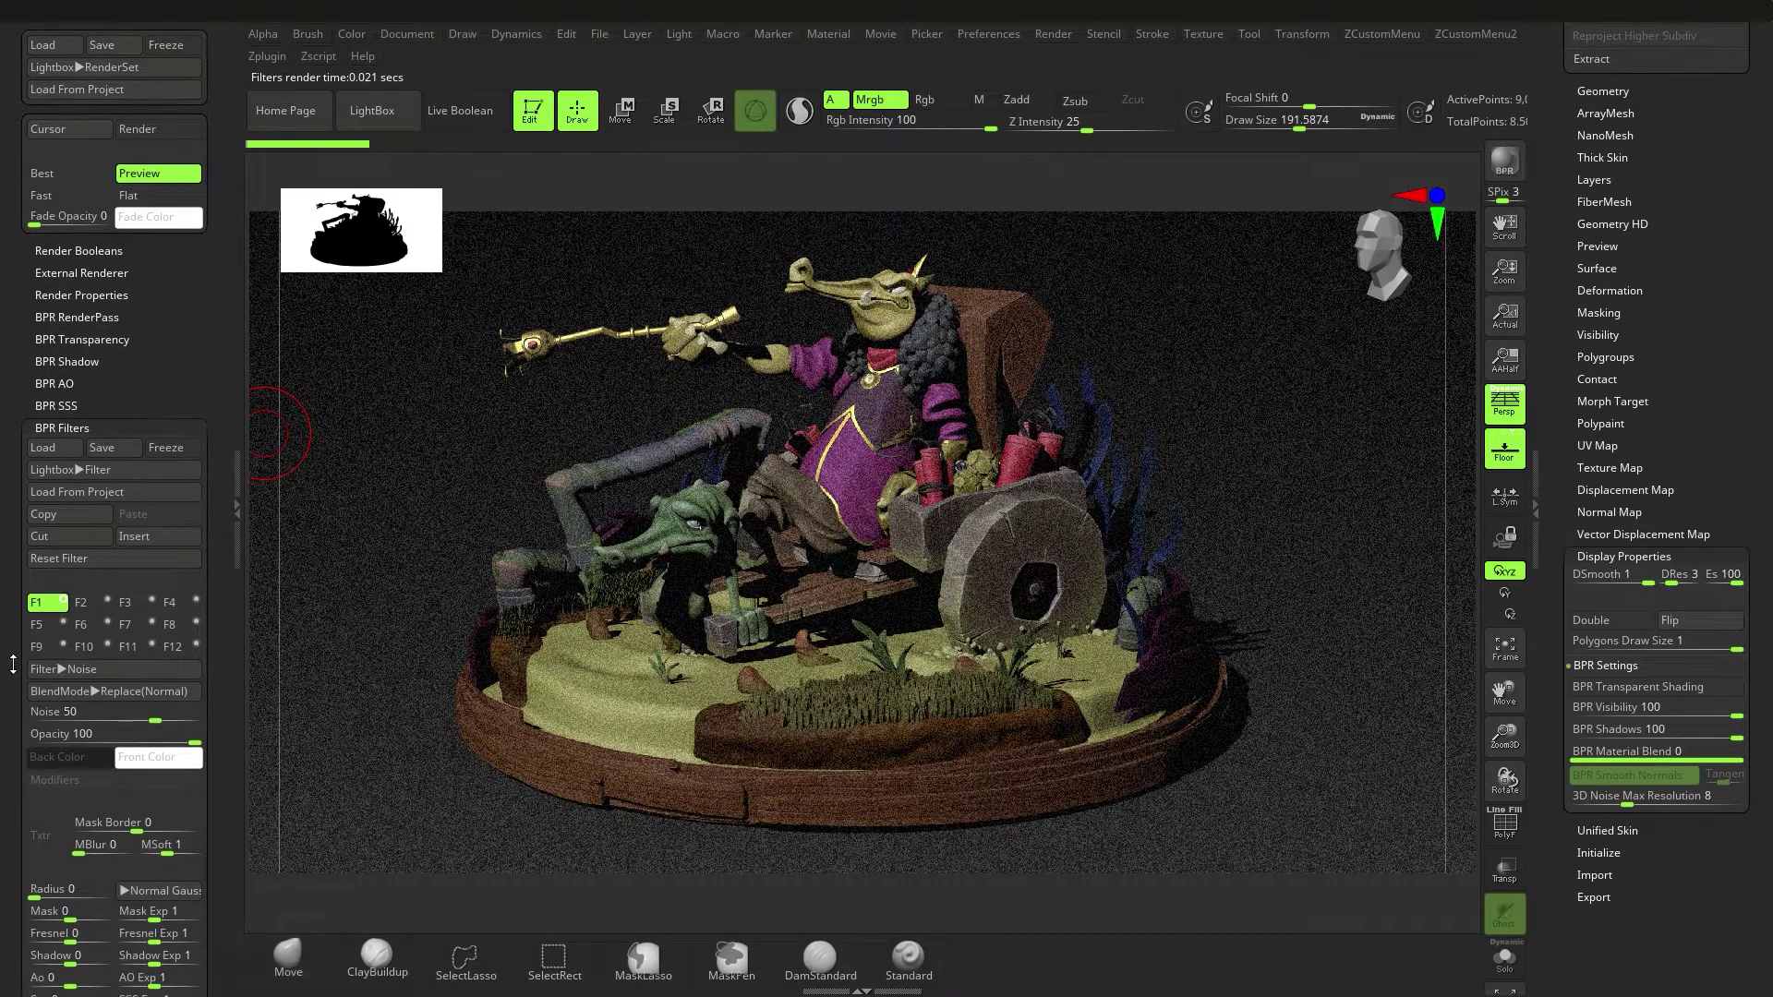
click(82, 667)
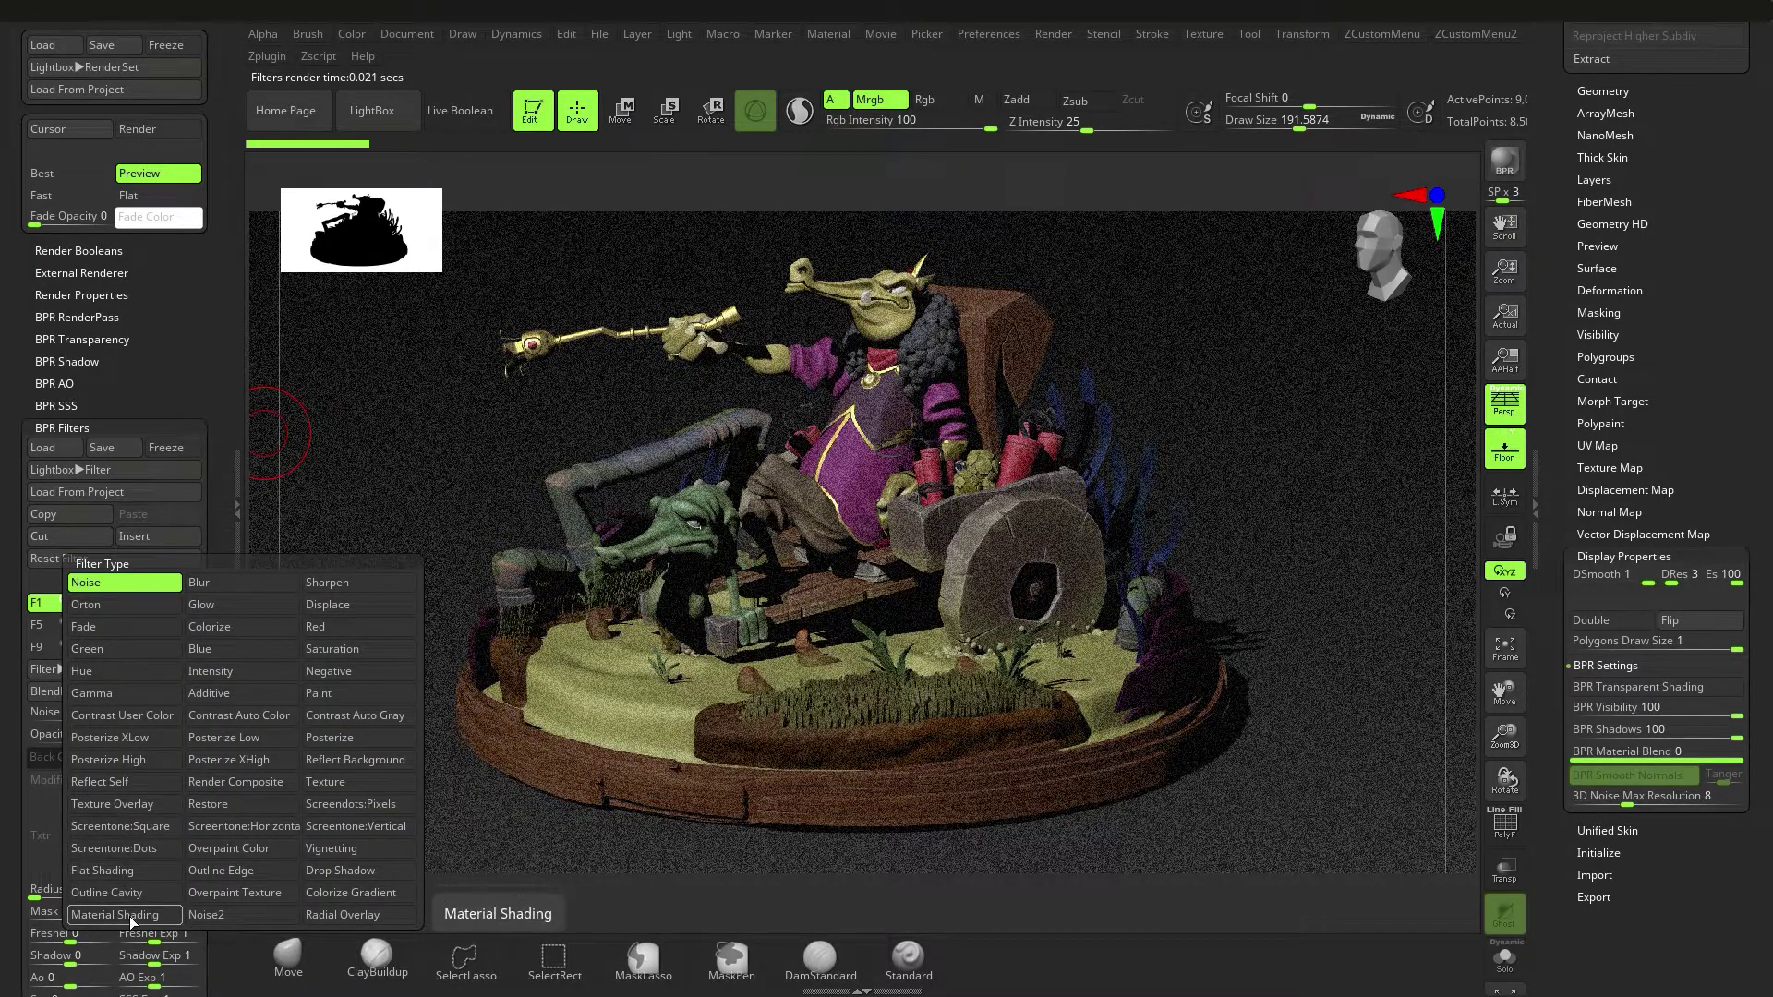
click(114, 894)
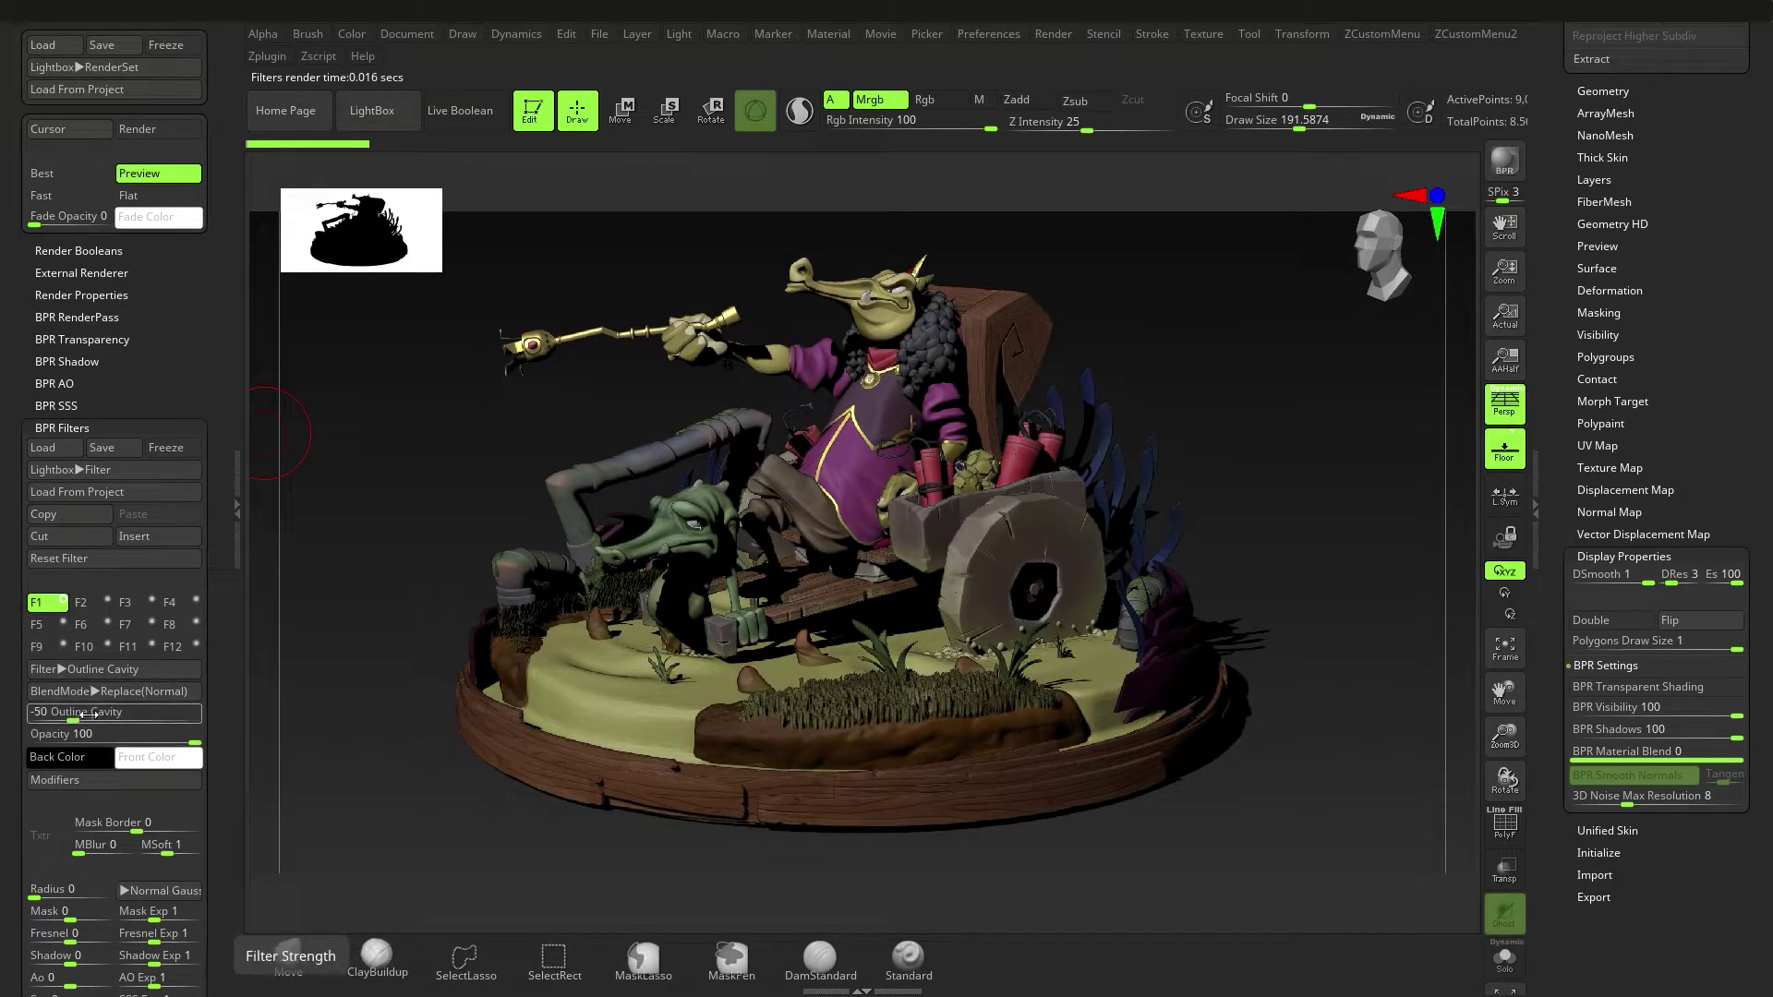
click(90, 671)
click(130, 912)
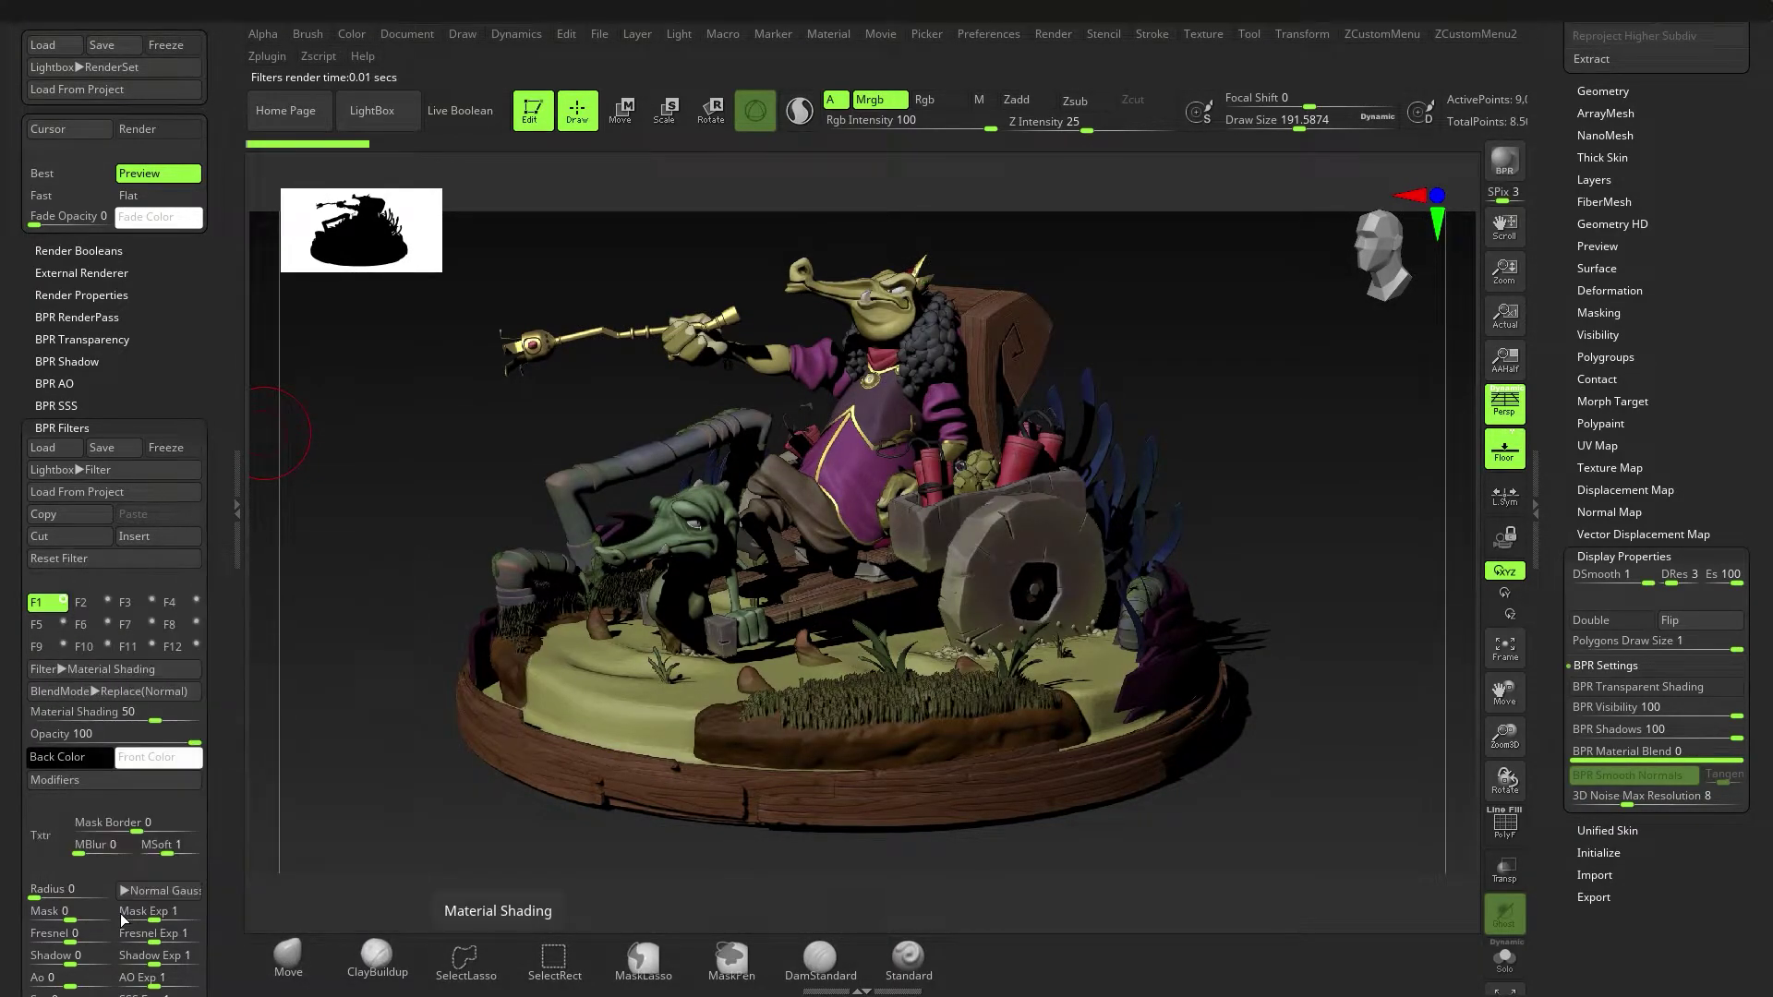
Assign ReflectRed as the F1 filter's material after trying Gold, and set the Material Shading strength to 100.
drag(19, 784, 18, 707)
click(45, 755)
click(351, 491)
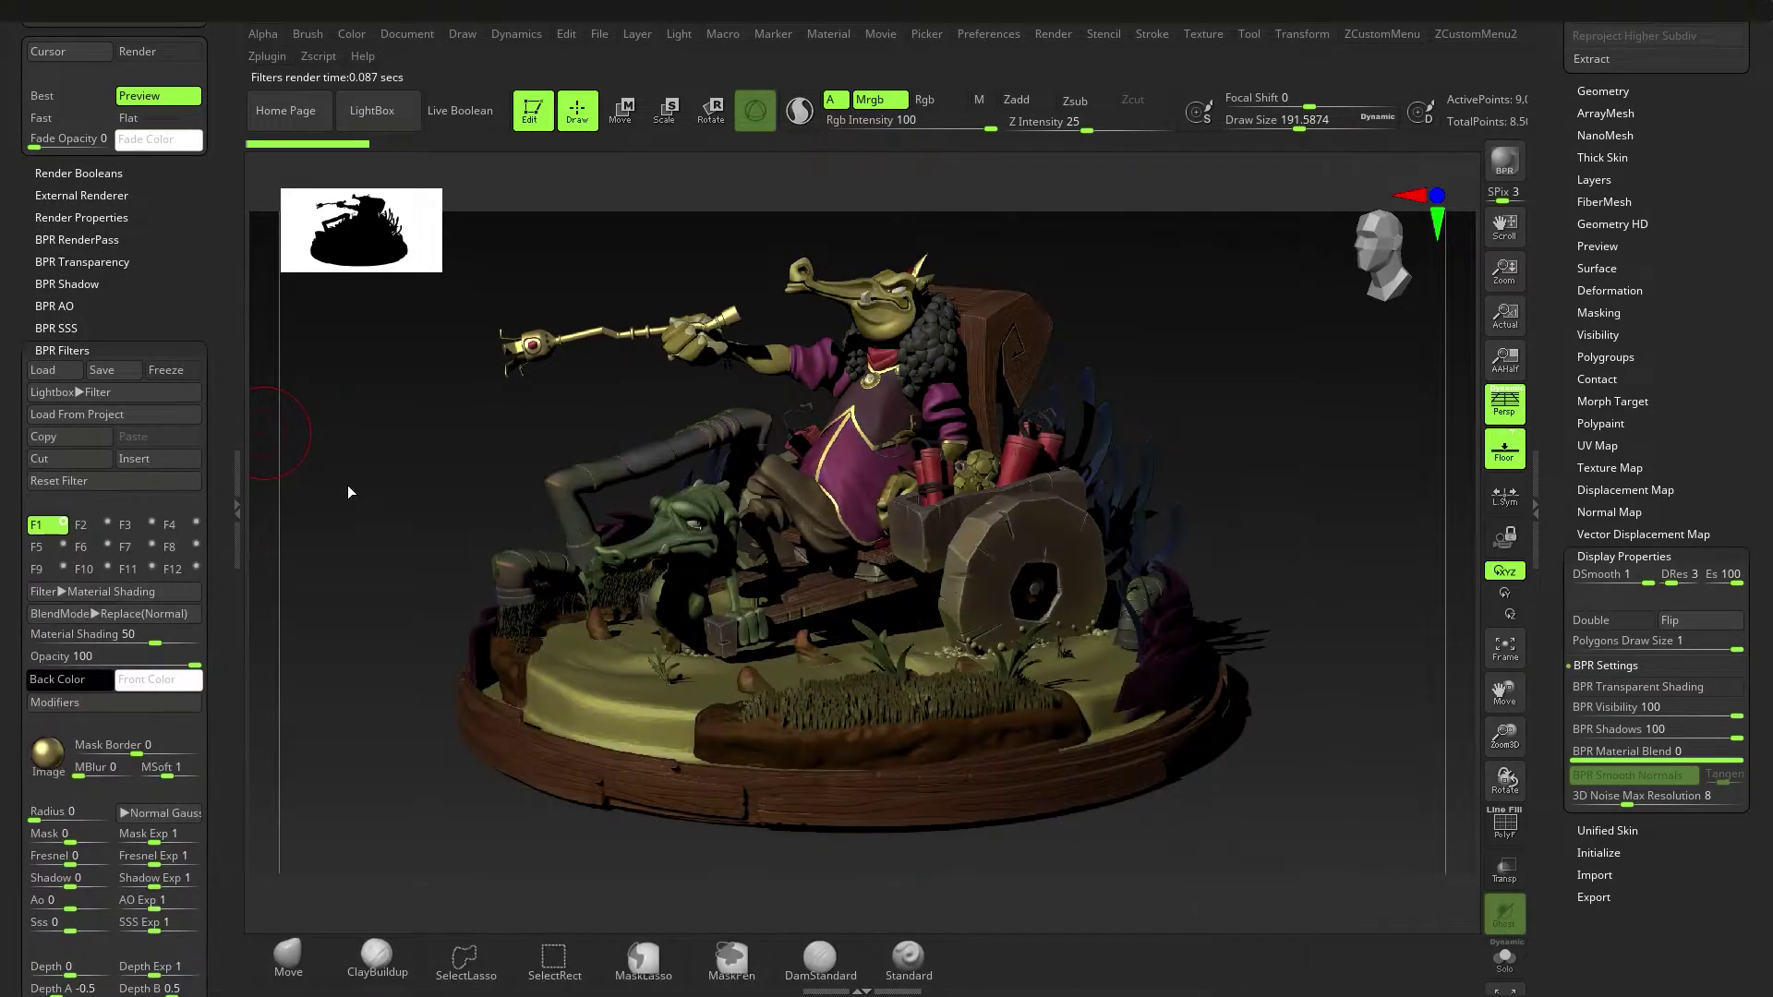
click(46, 752)
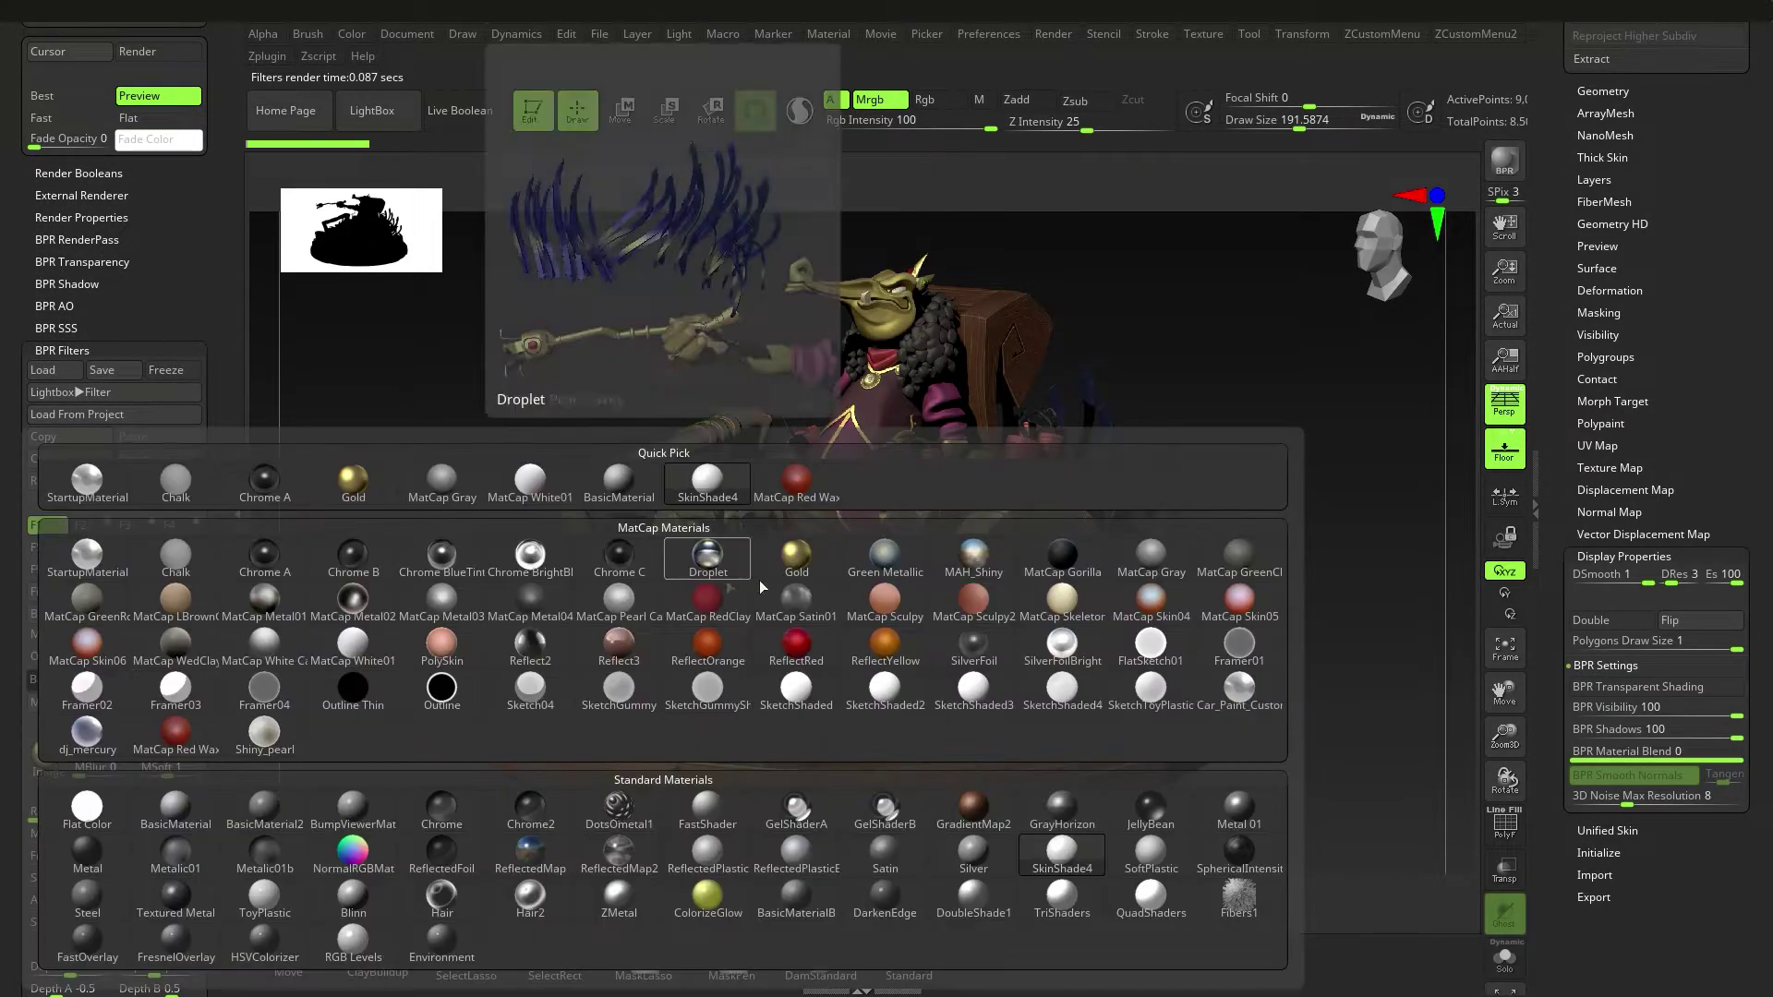
click(784, 658)
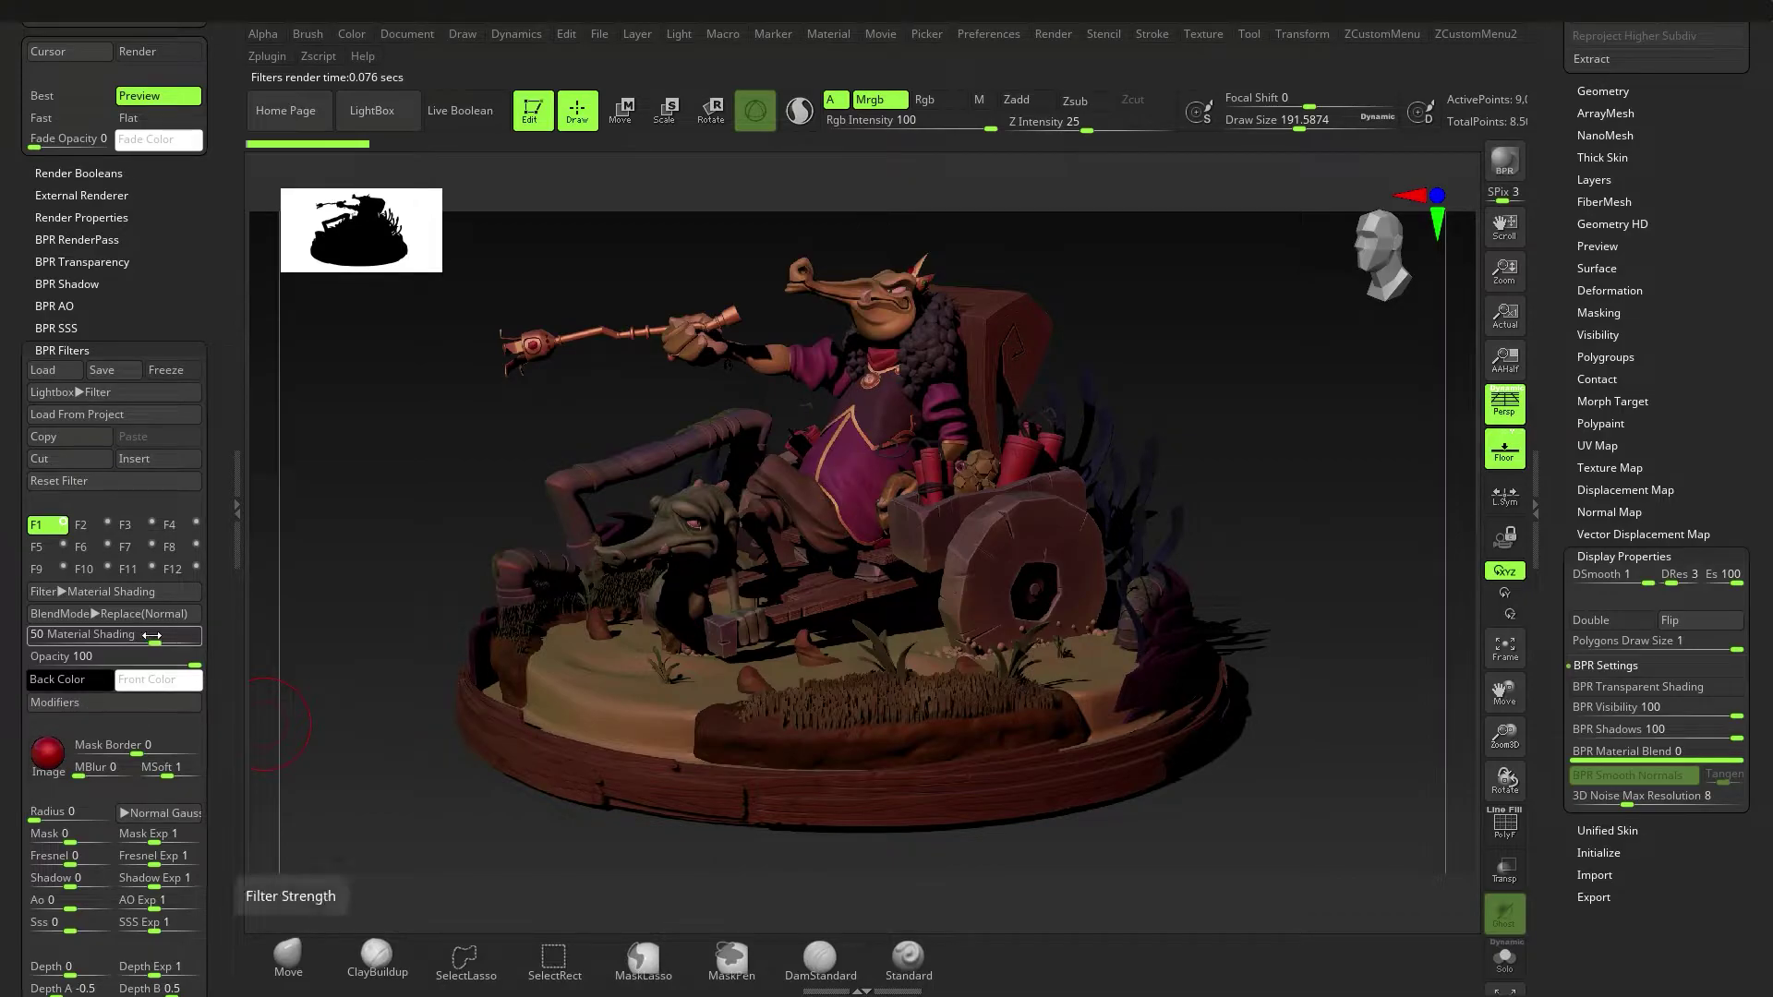
mouse_move(155, 639)
mouse_down()
mouse_move(205, 637)
mouse_move(57, 658)
mouse_move(205, 659)
mouse_up()
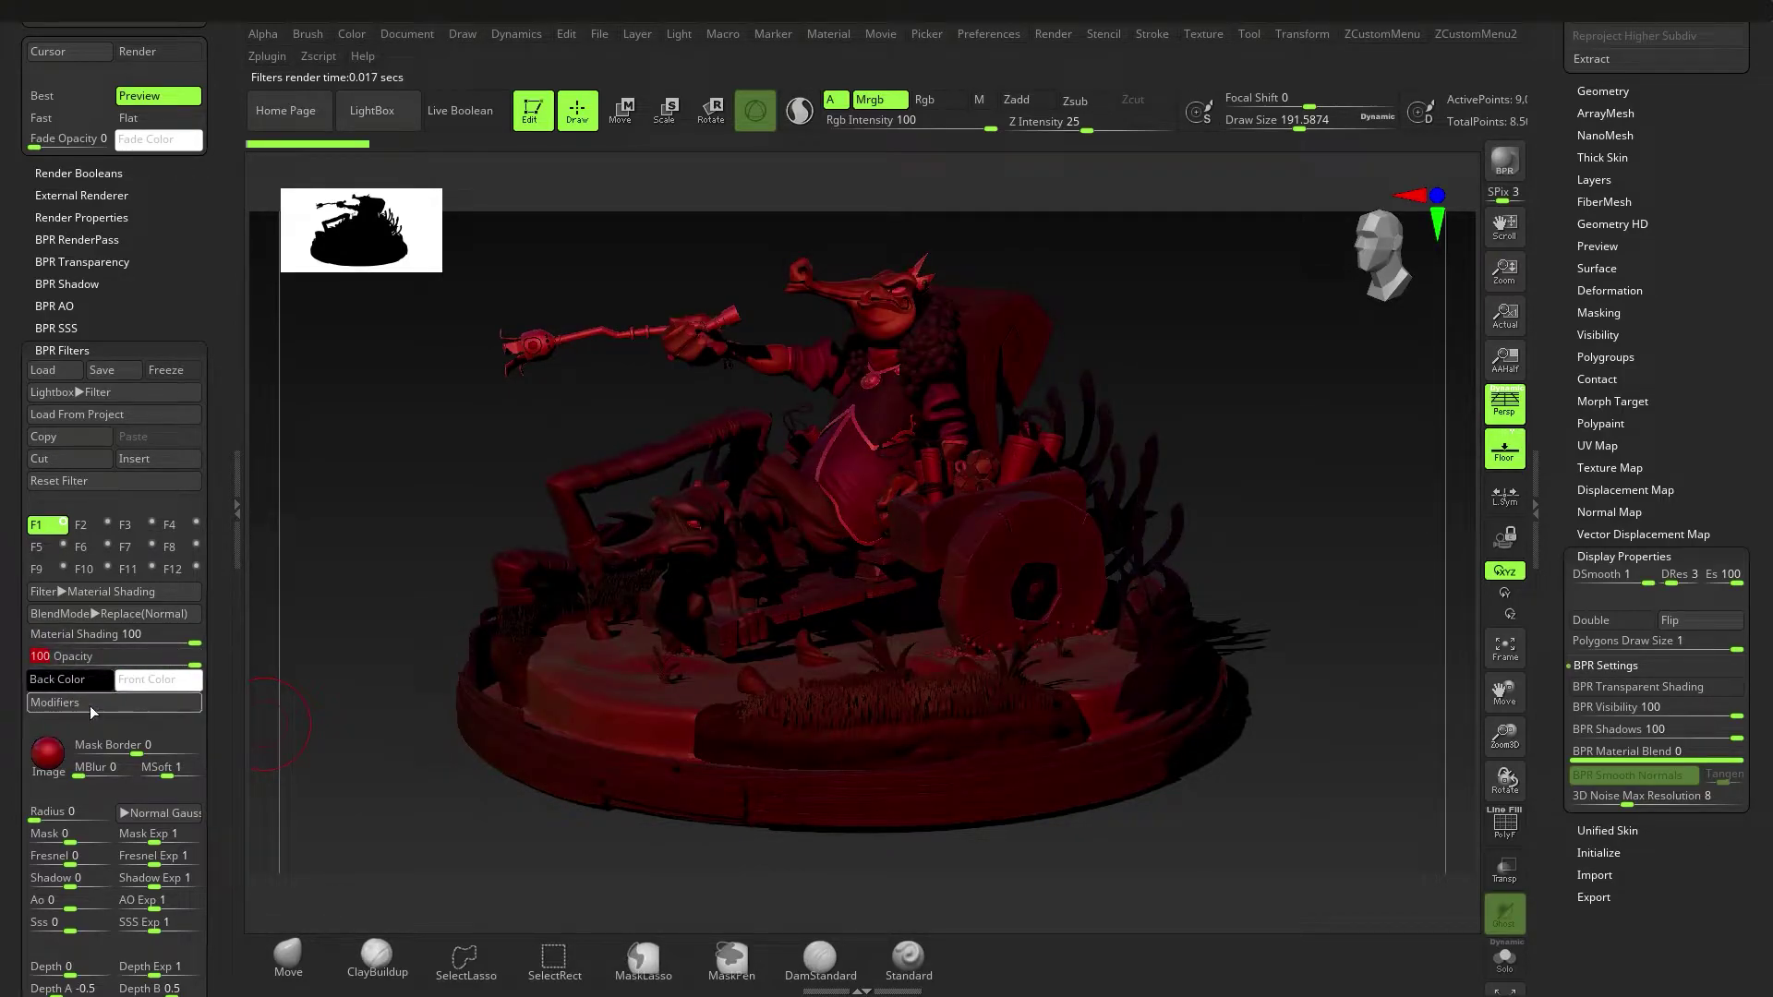
Compare the filter modifiers Apply Shadows, Overwrite Shadow&AO Color and Overwrite Mesh Color, leaving all three enabled.
click(58, 704)
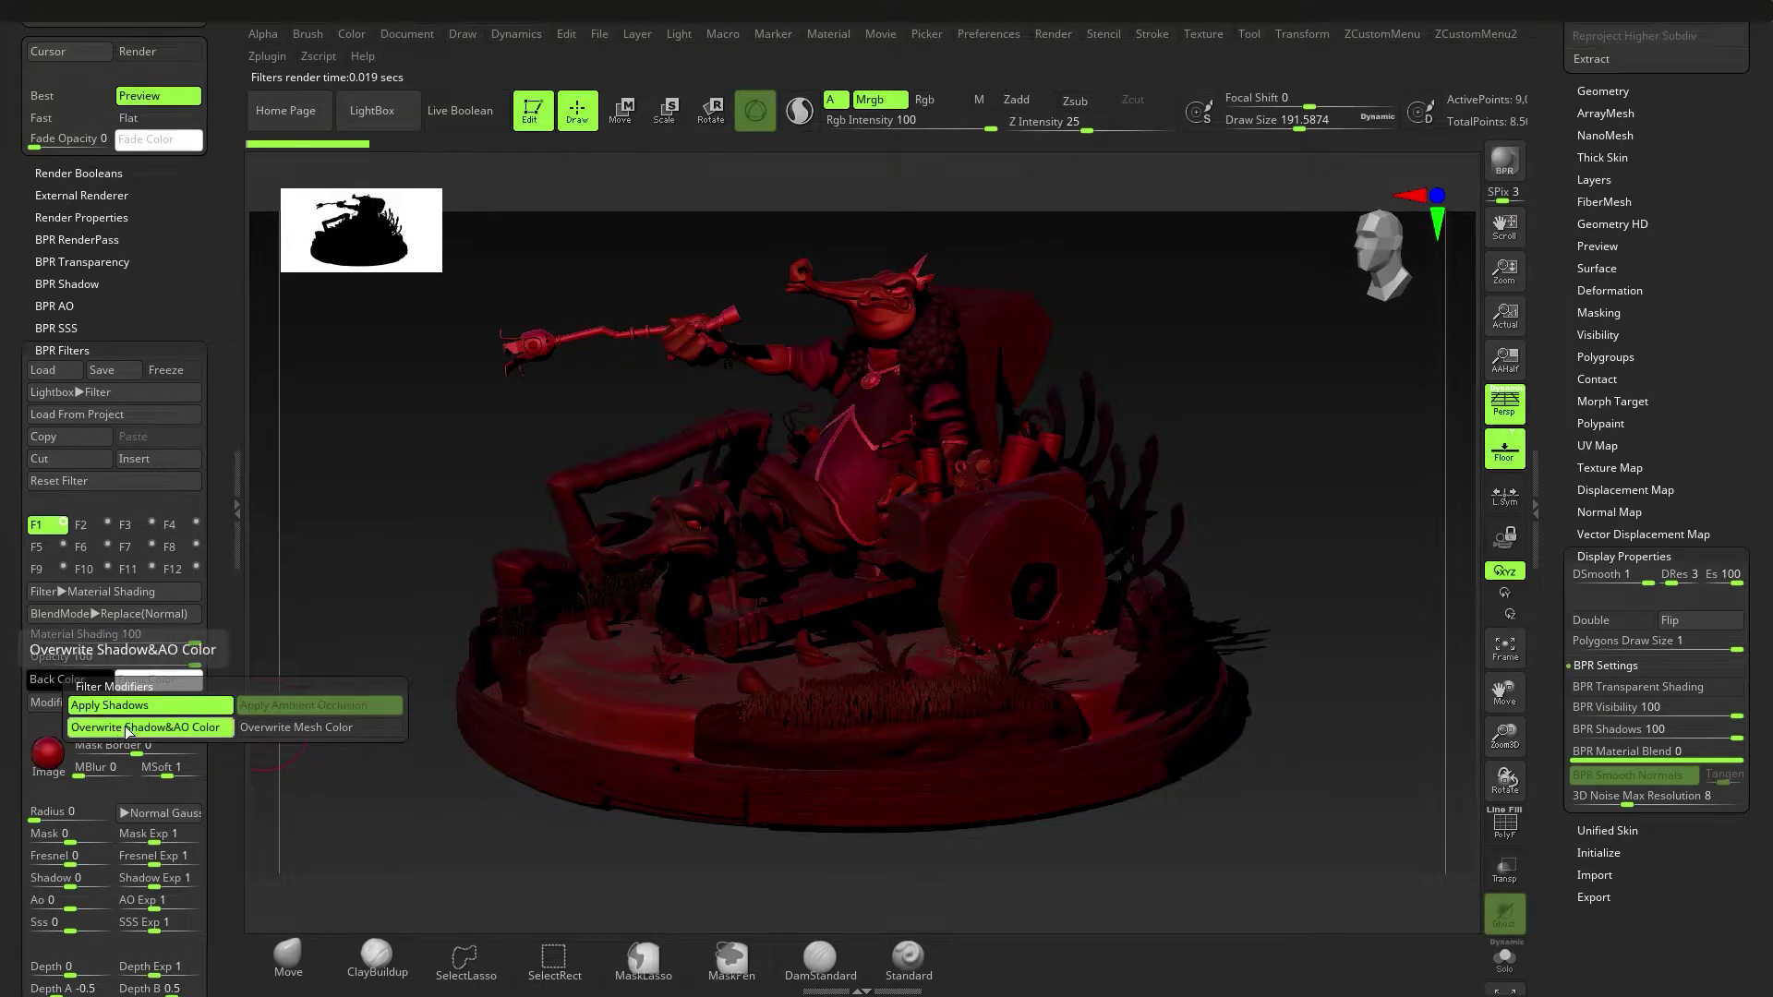
click(270, 730)
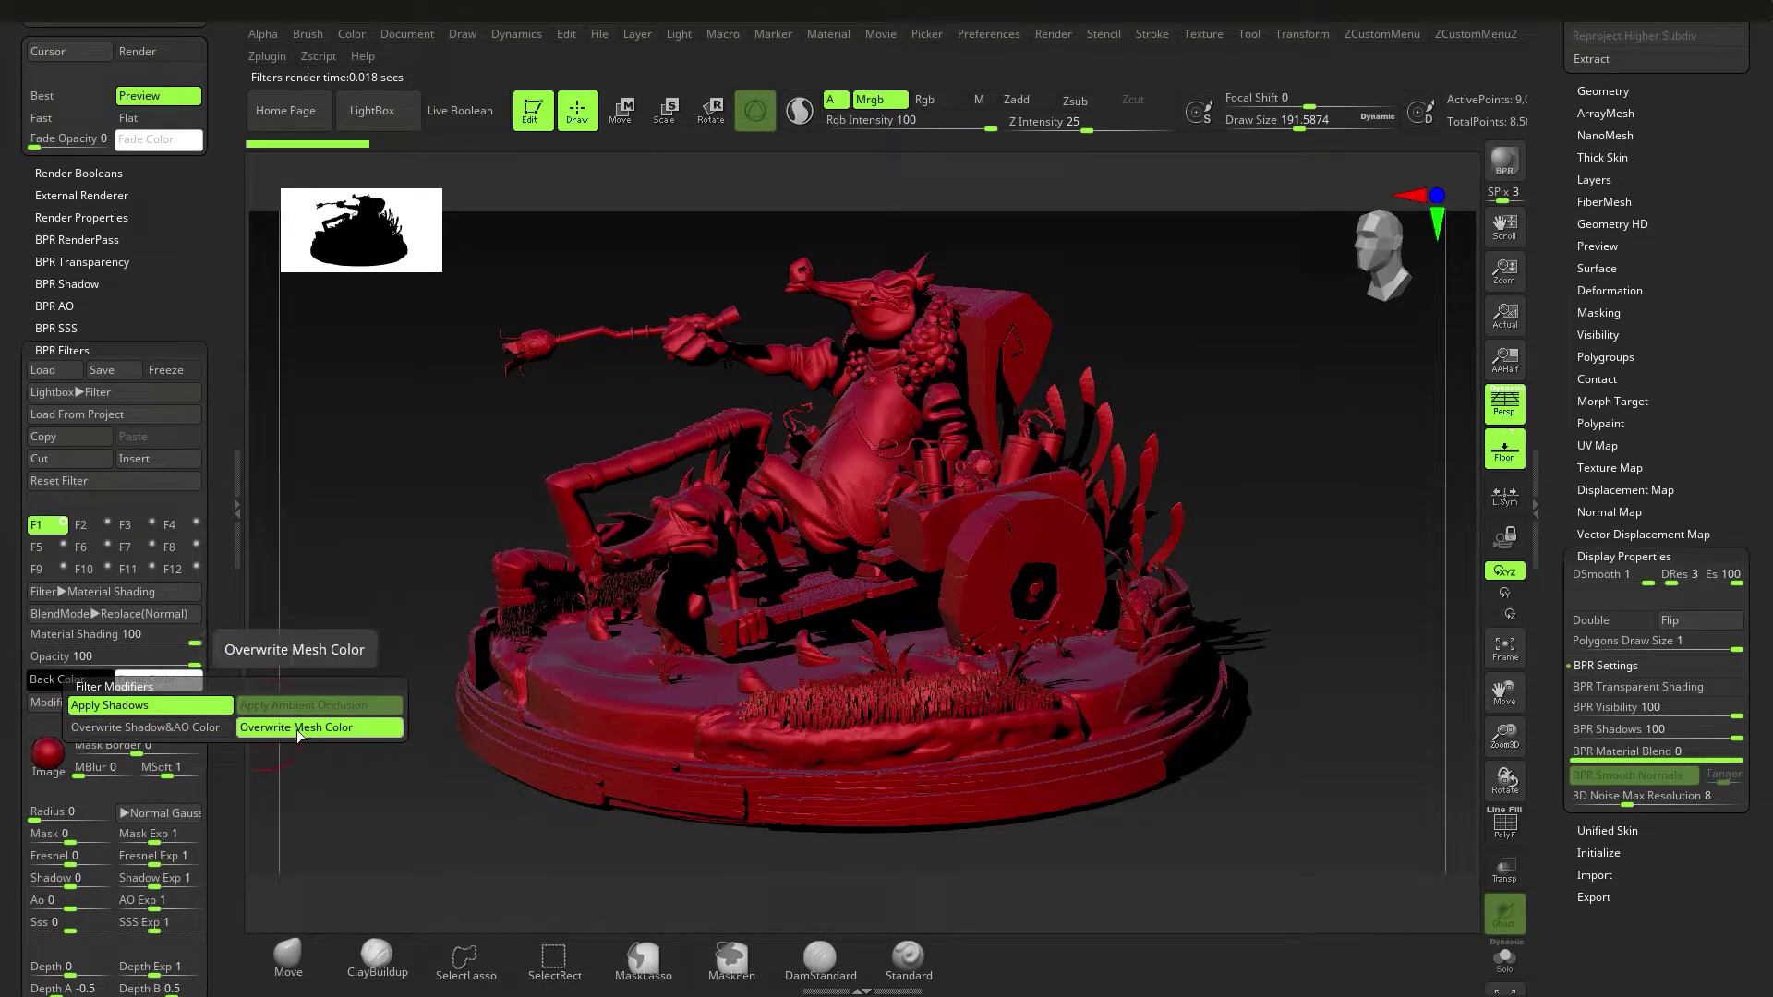
click(248, 731)
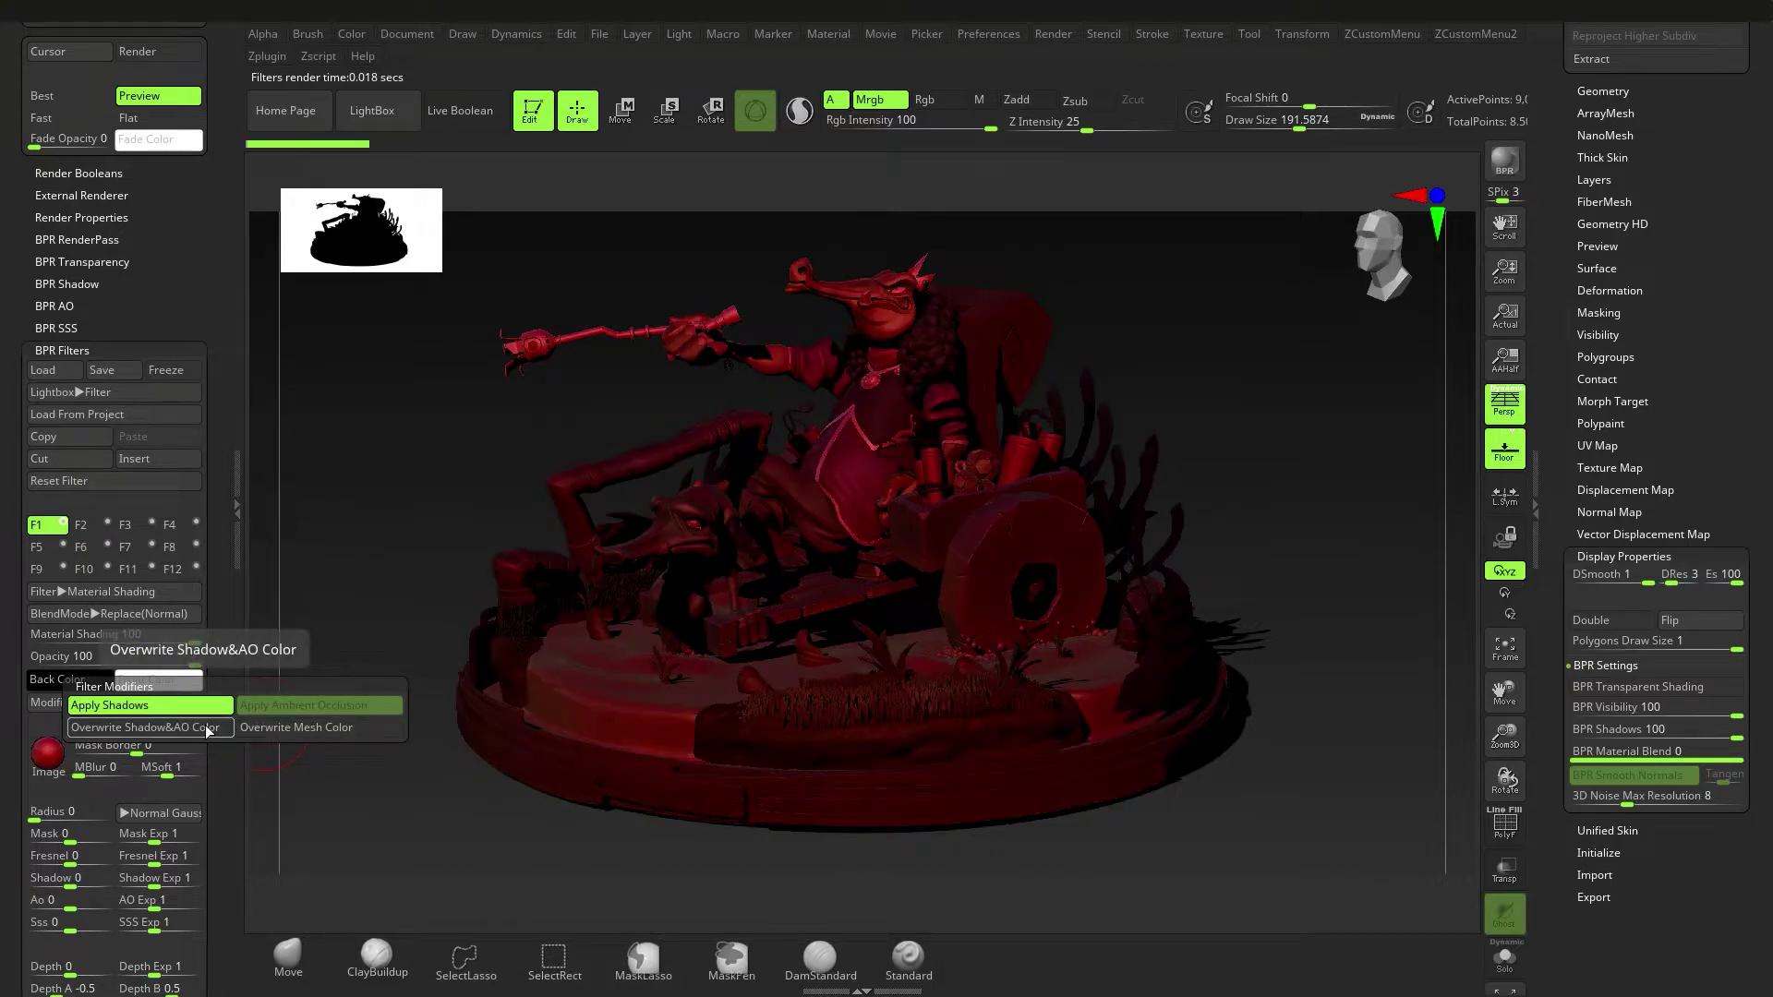
click(207, 729)
click(177, 709)
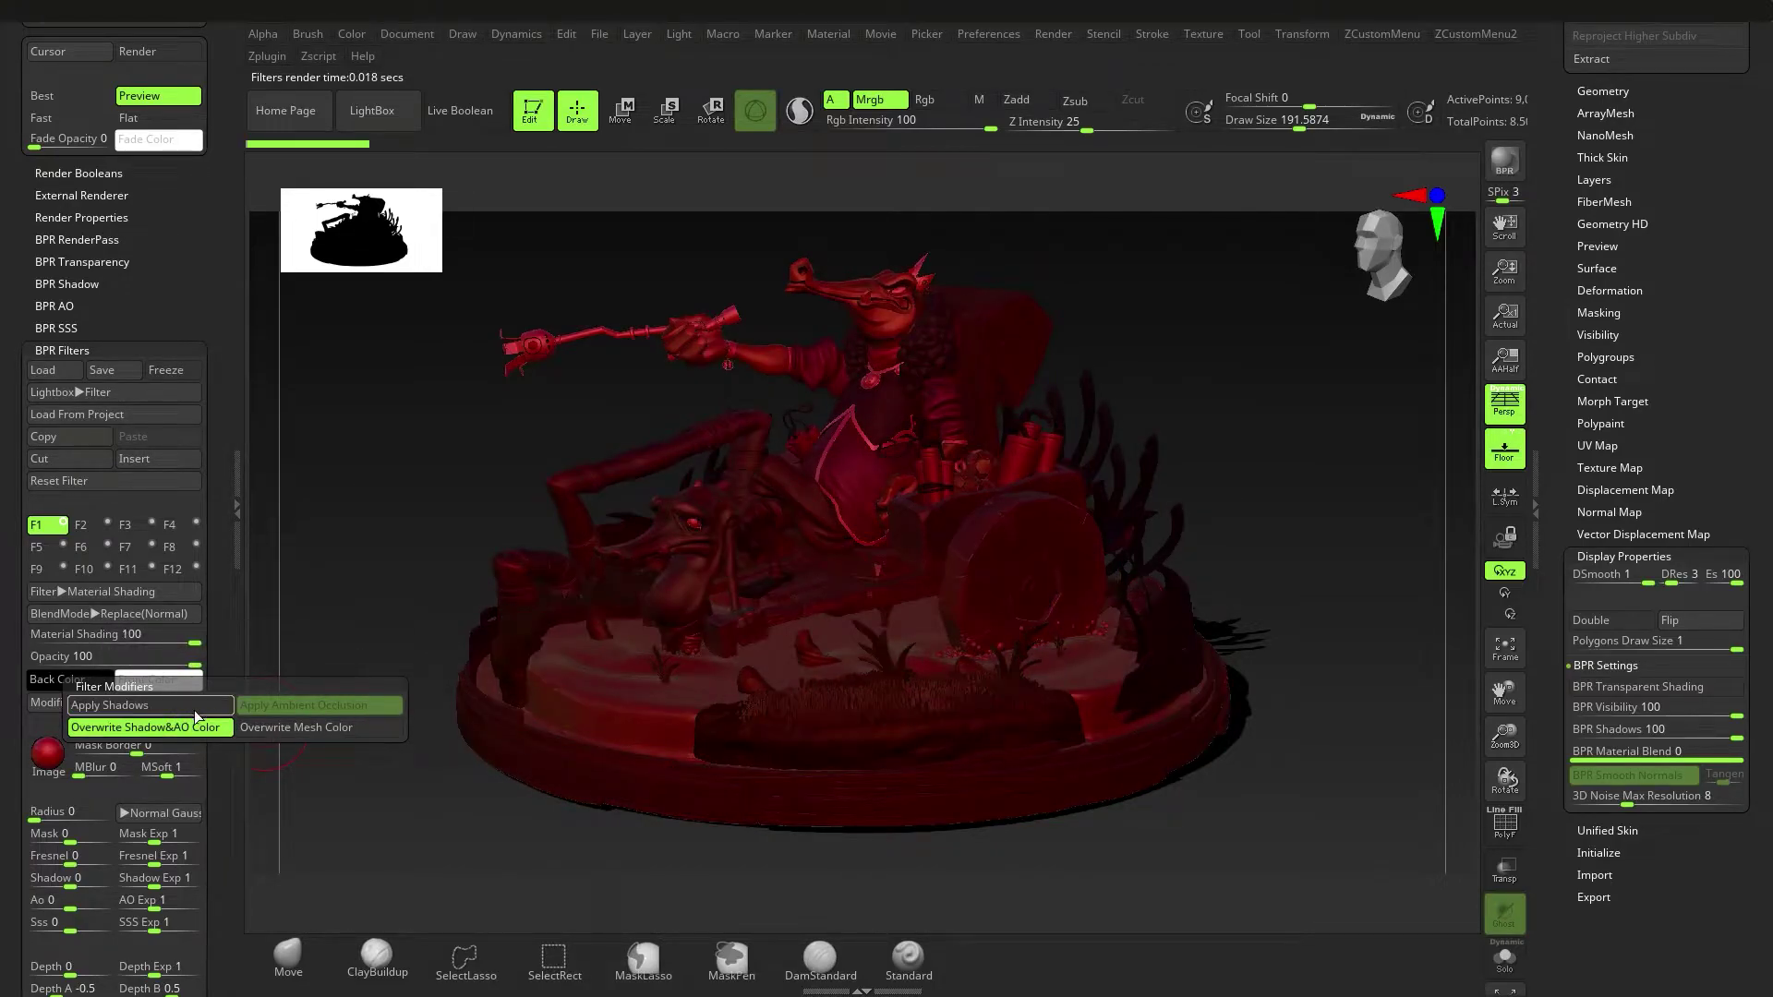
click(196, 713)
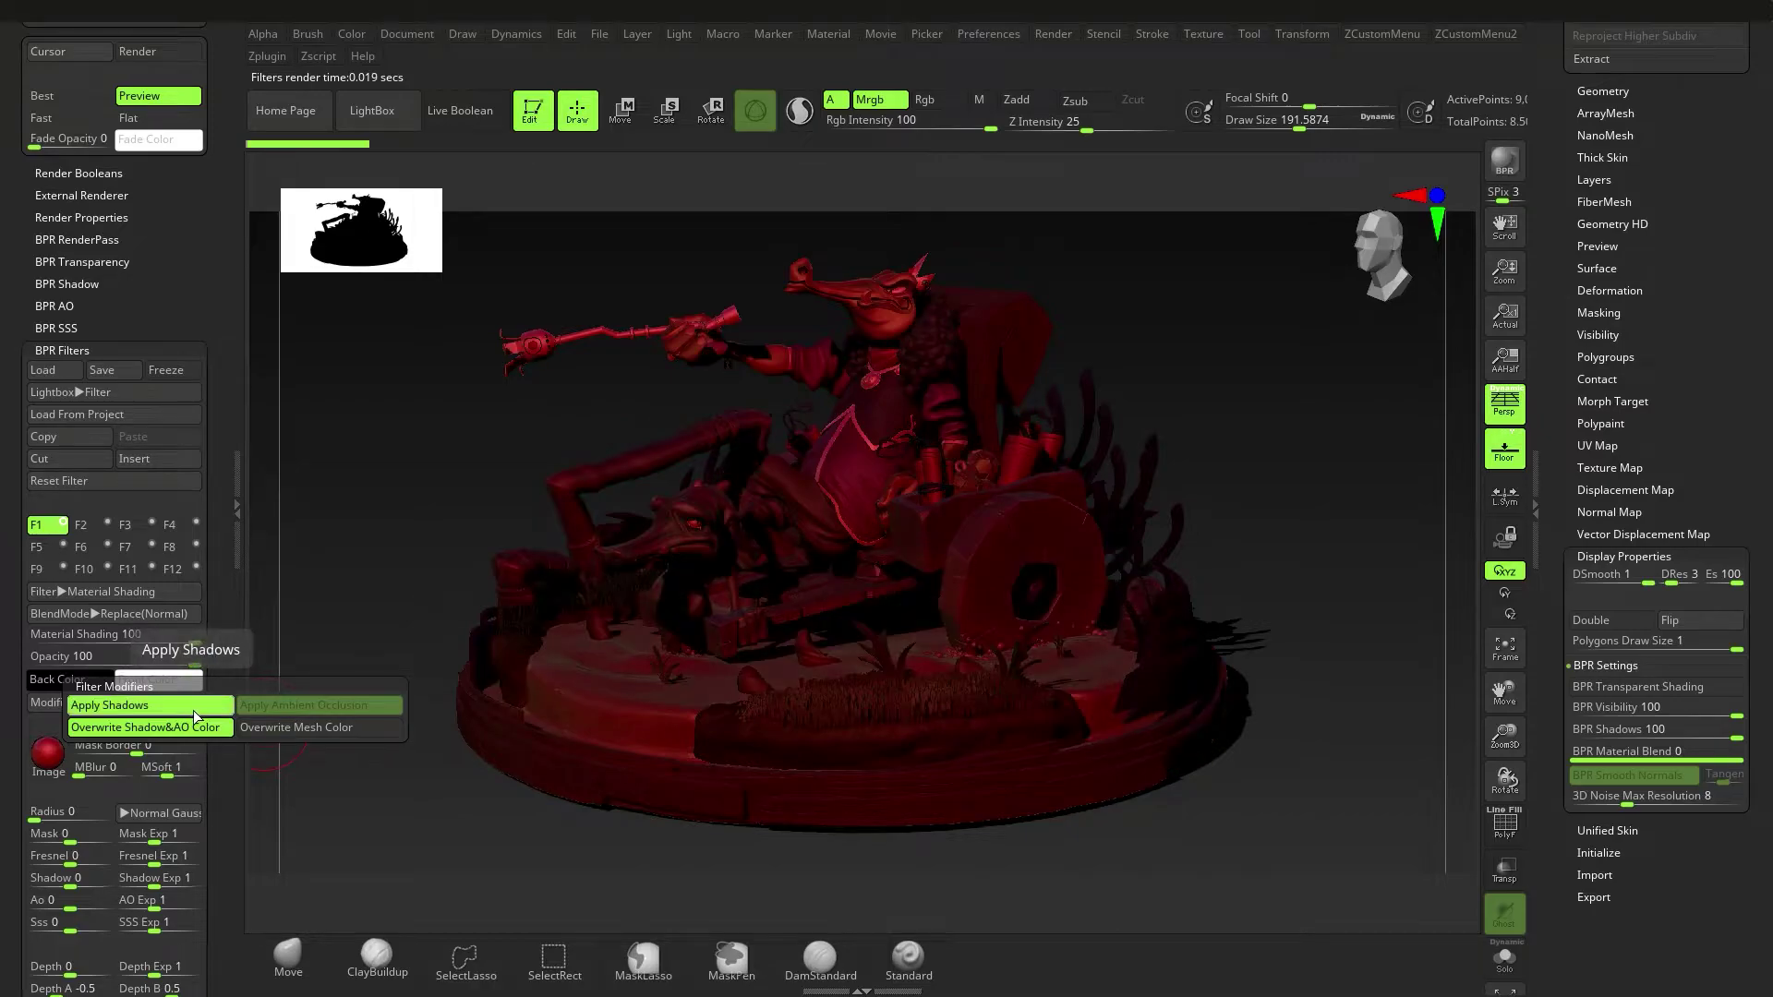
click(272, 732)
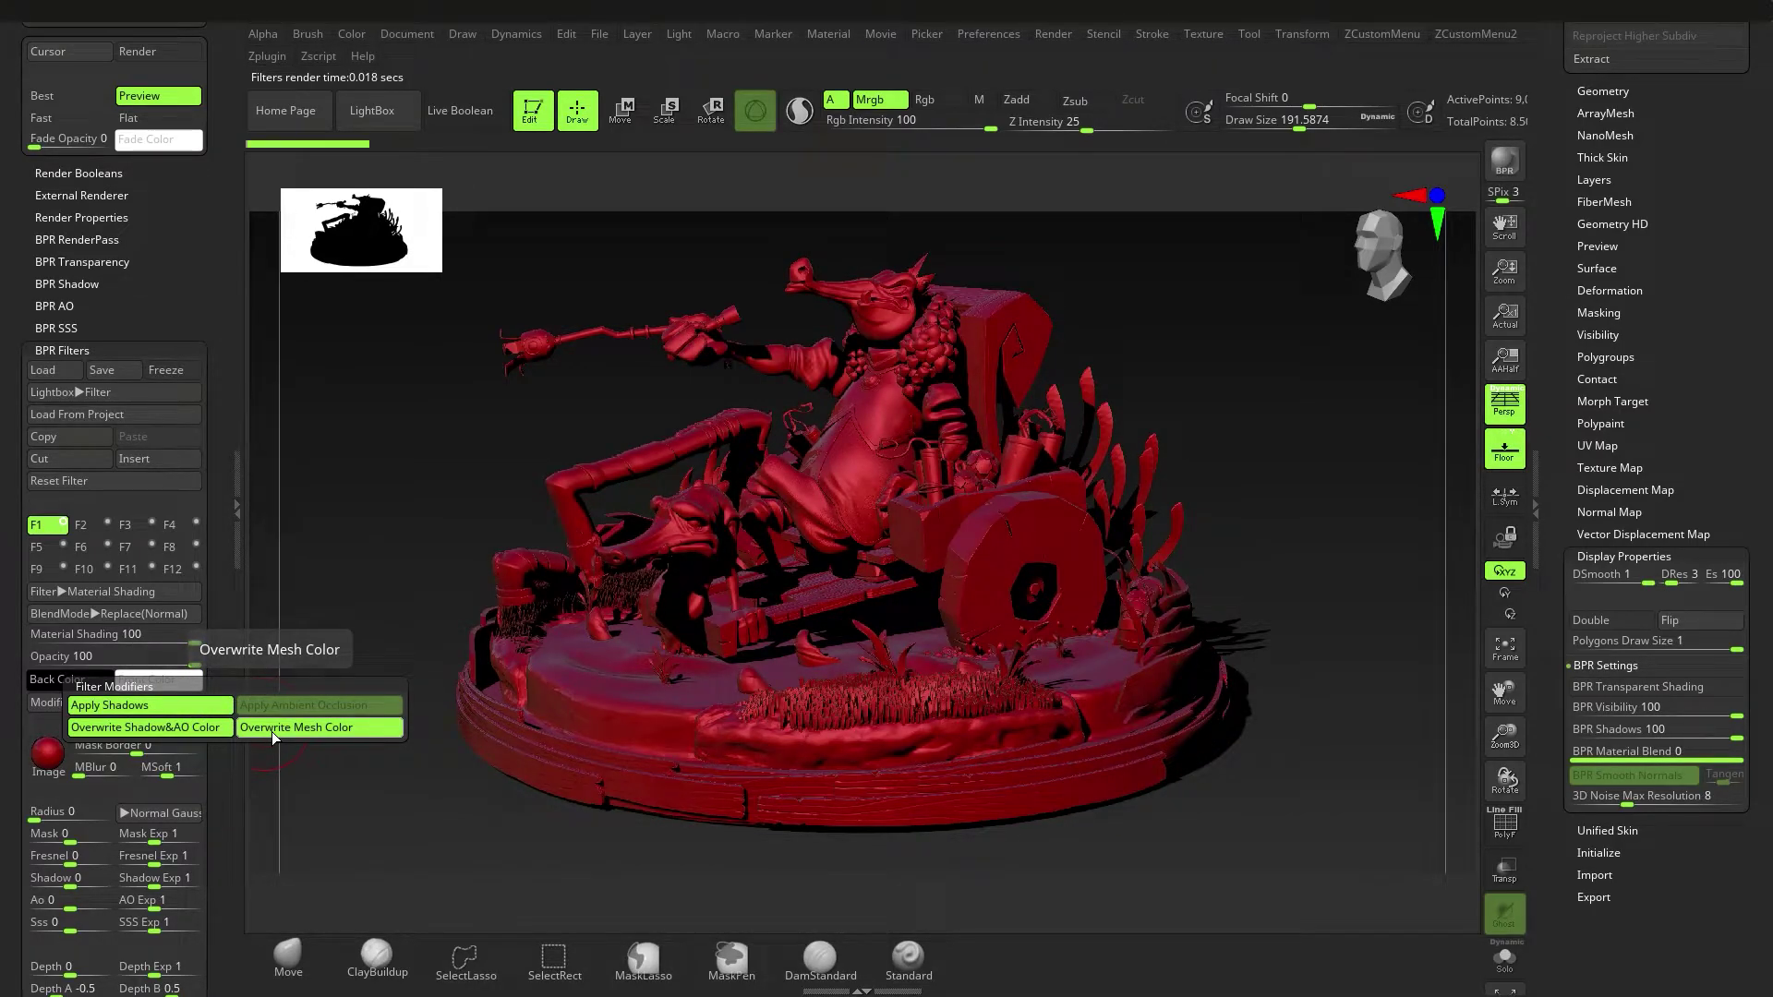
click(271, 731)
click(272, 731)
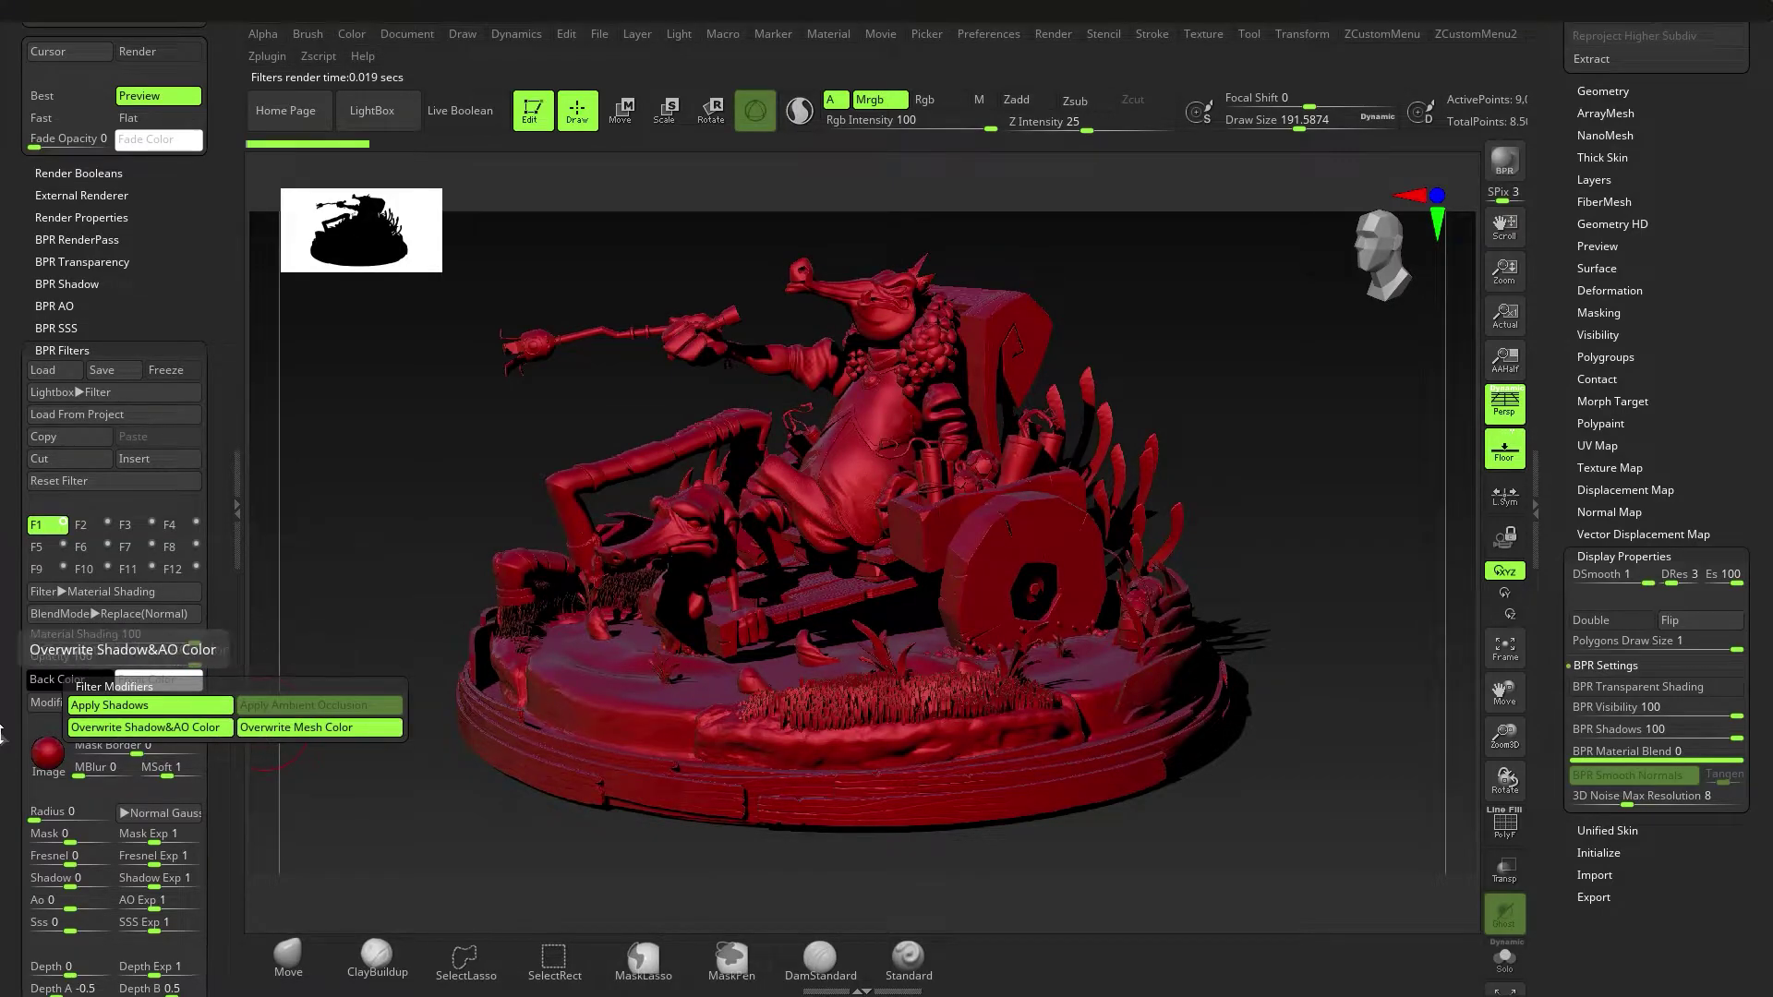
Try modulating the filter strength by SSS at about 0.5, and reset Sss to 0.
drag(15, 820, 15, 702)
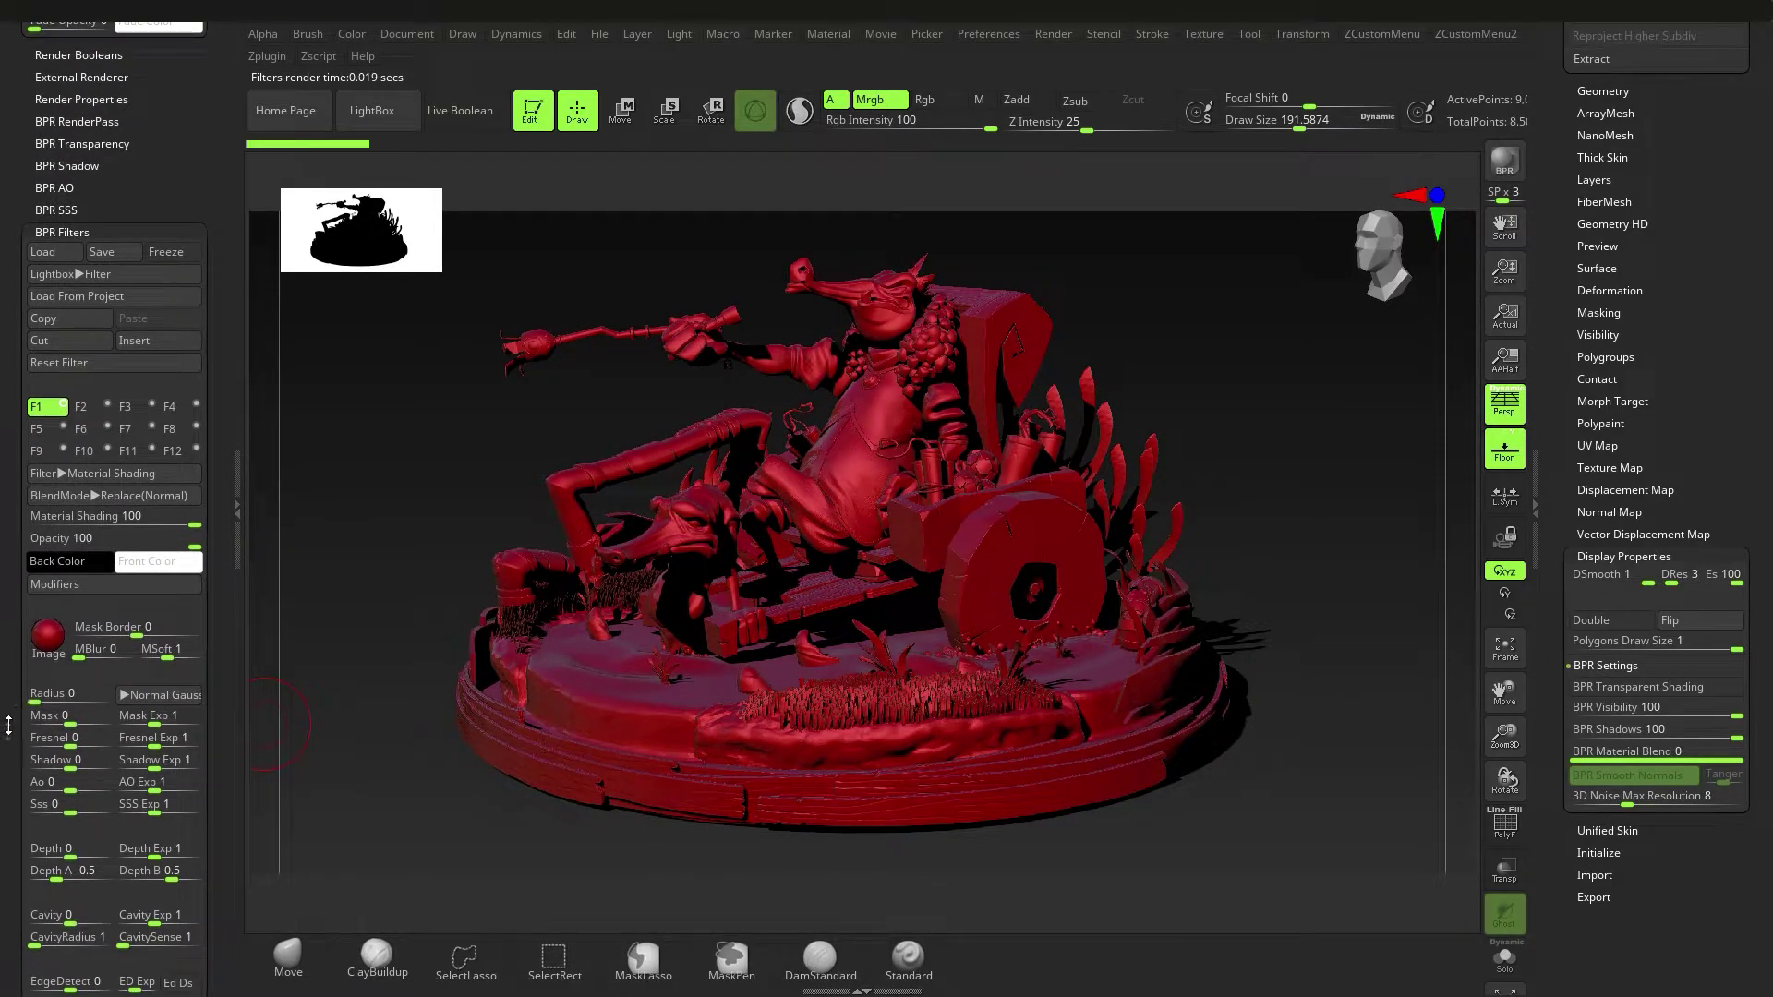
scroll(8, 727, down, 2)
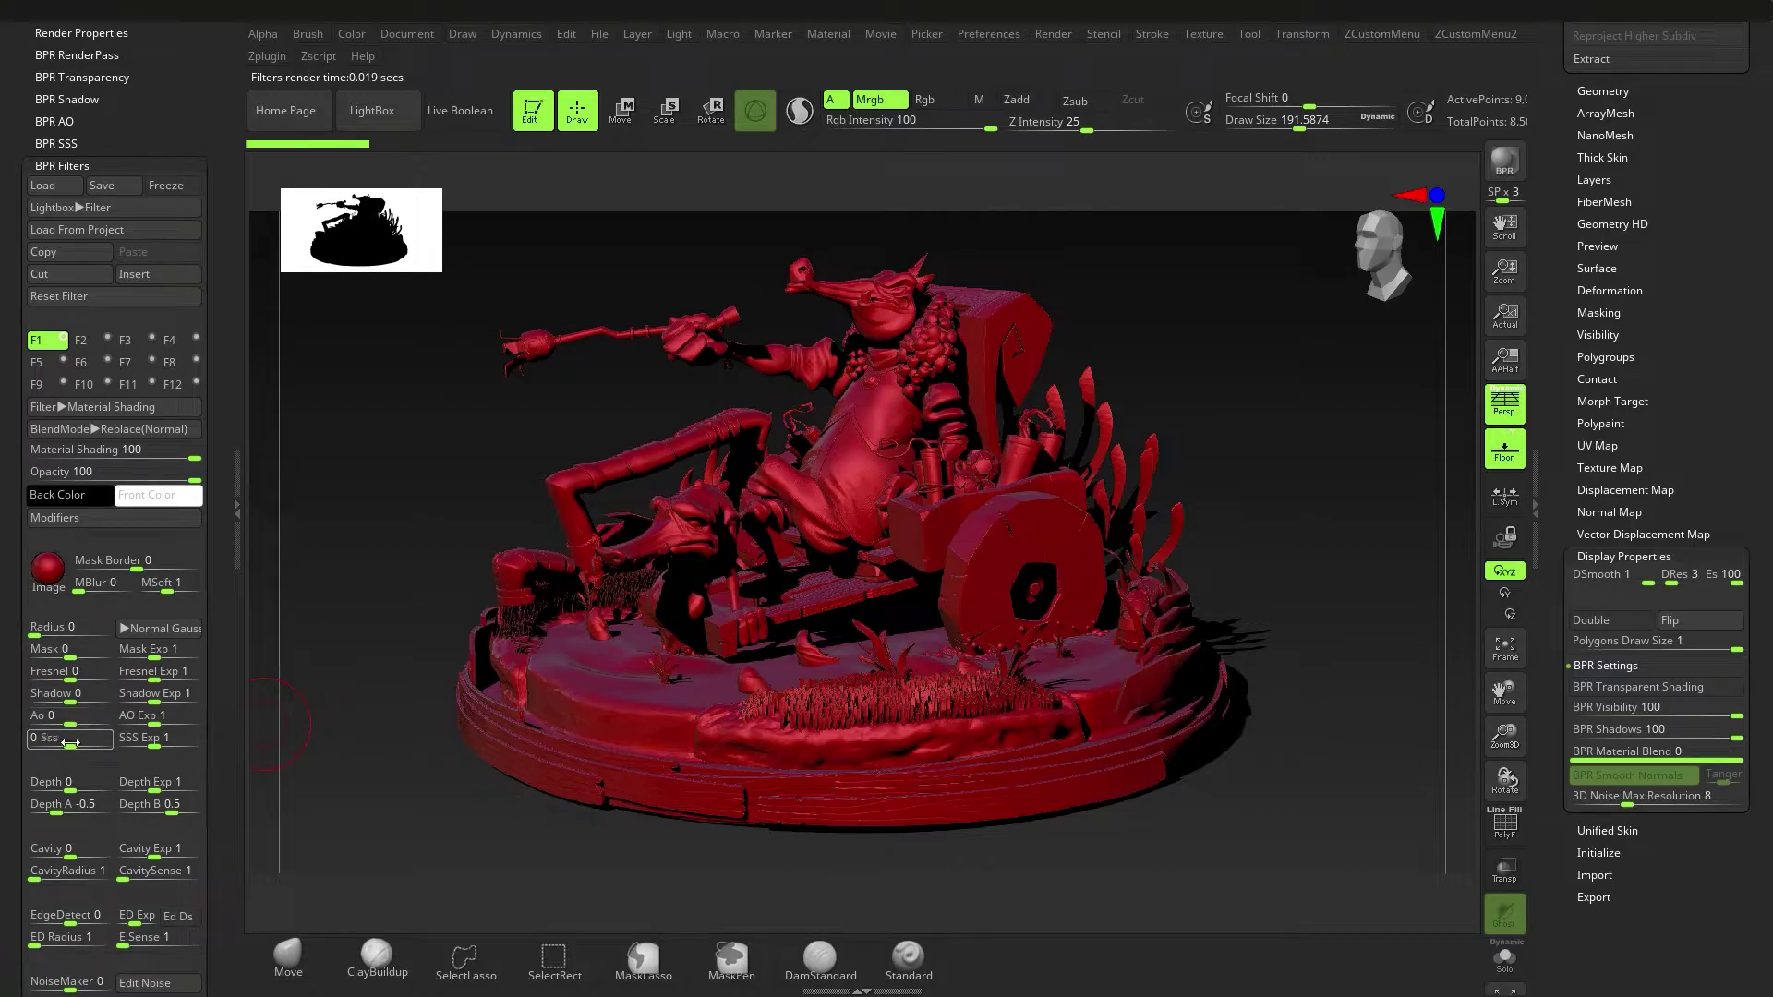
drag(70, 742, 78, 743)
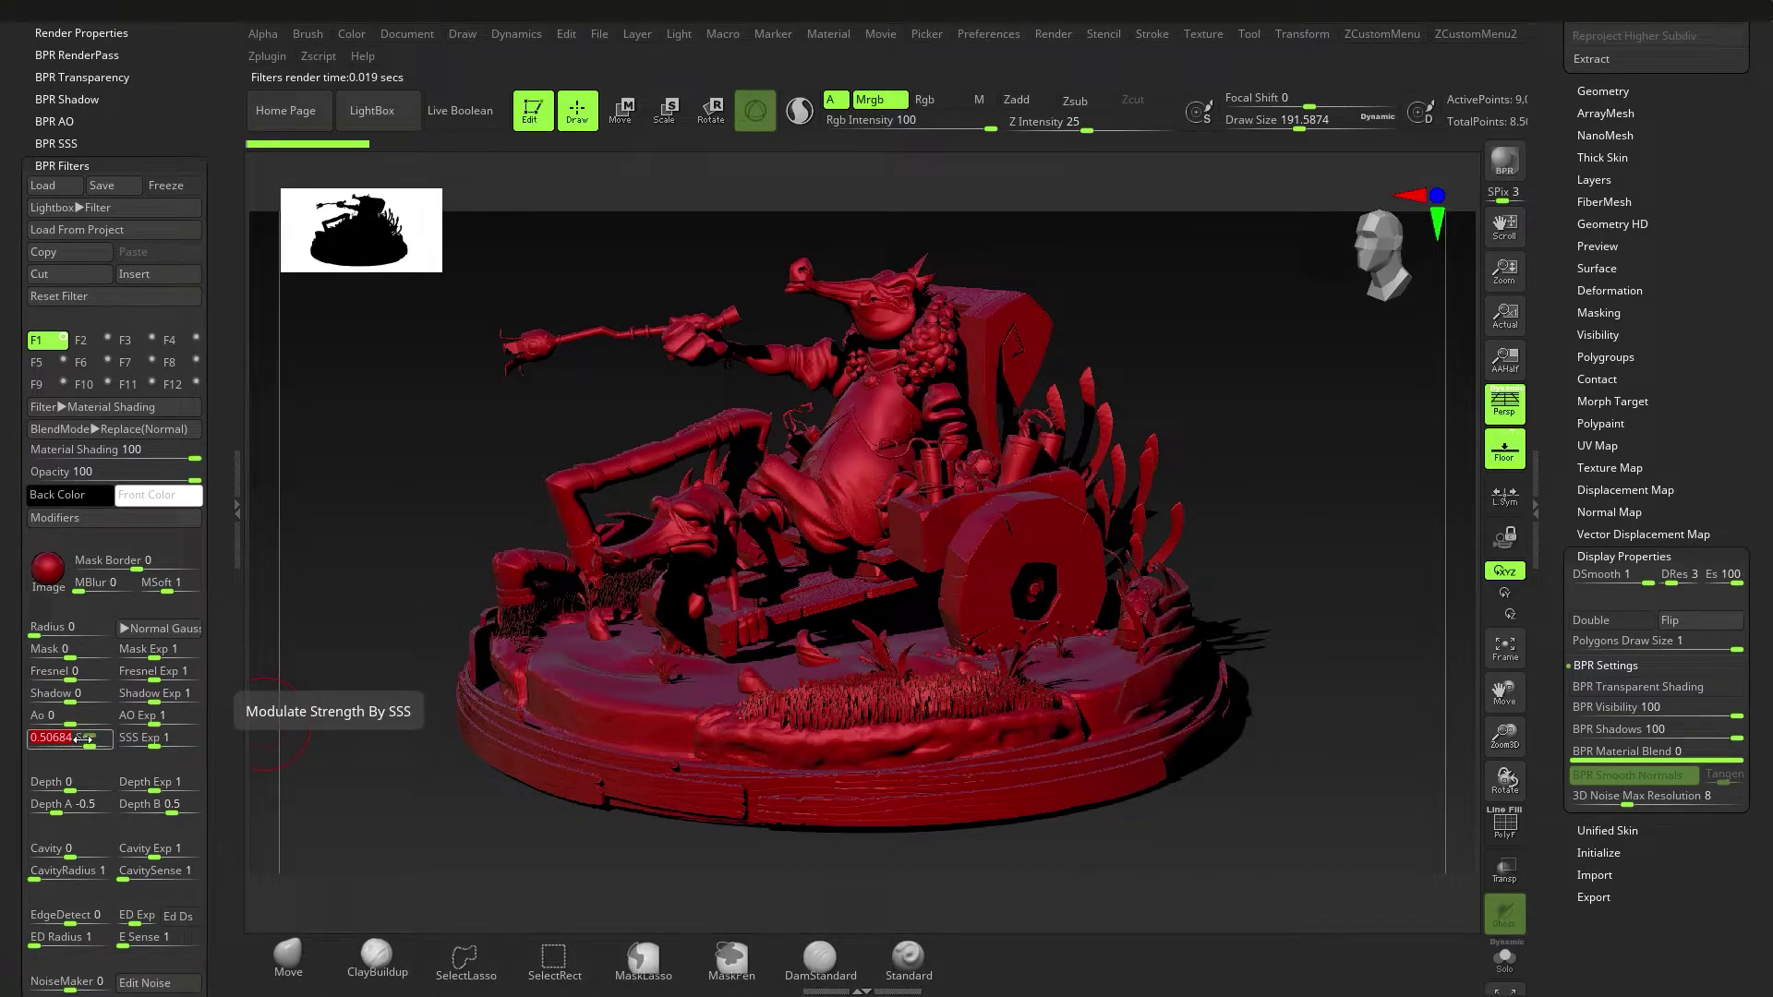
text(0)
key(Return)
Modulate the filter by cavity with Cavity about 0.45, Cavity Exp about 7.14 and CavityRadius 5.
scroll(2, 736, down, 3)
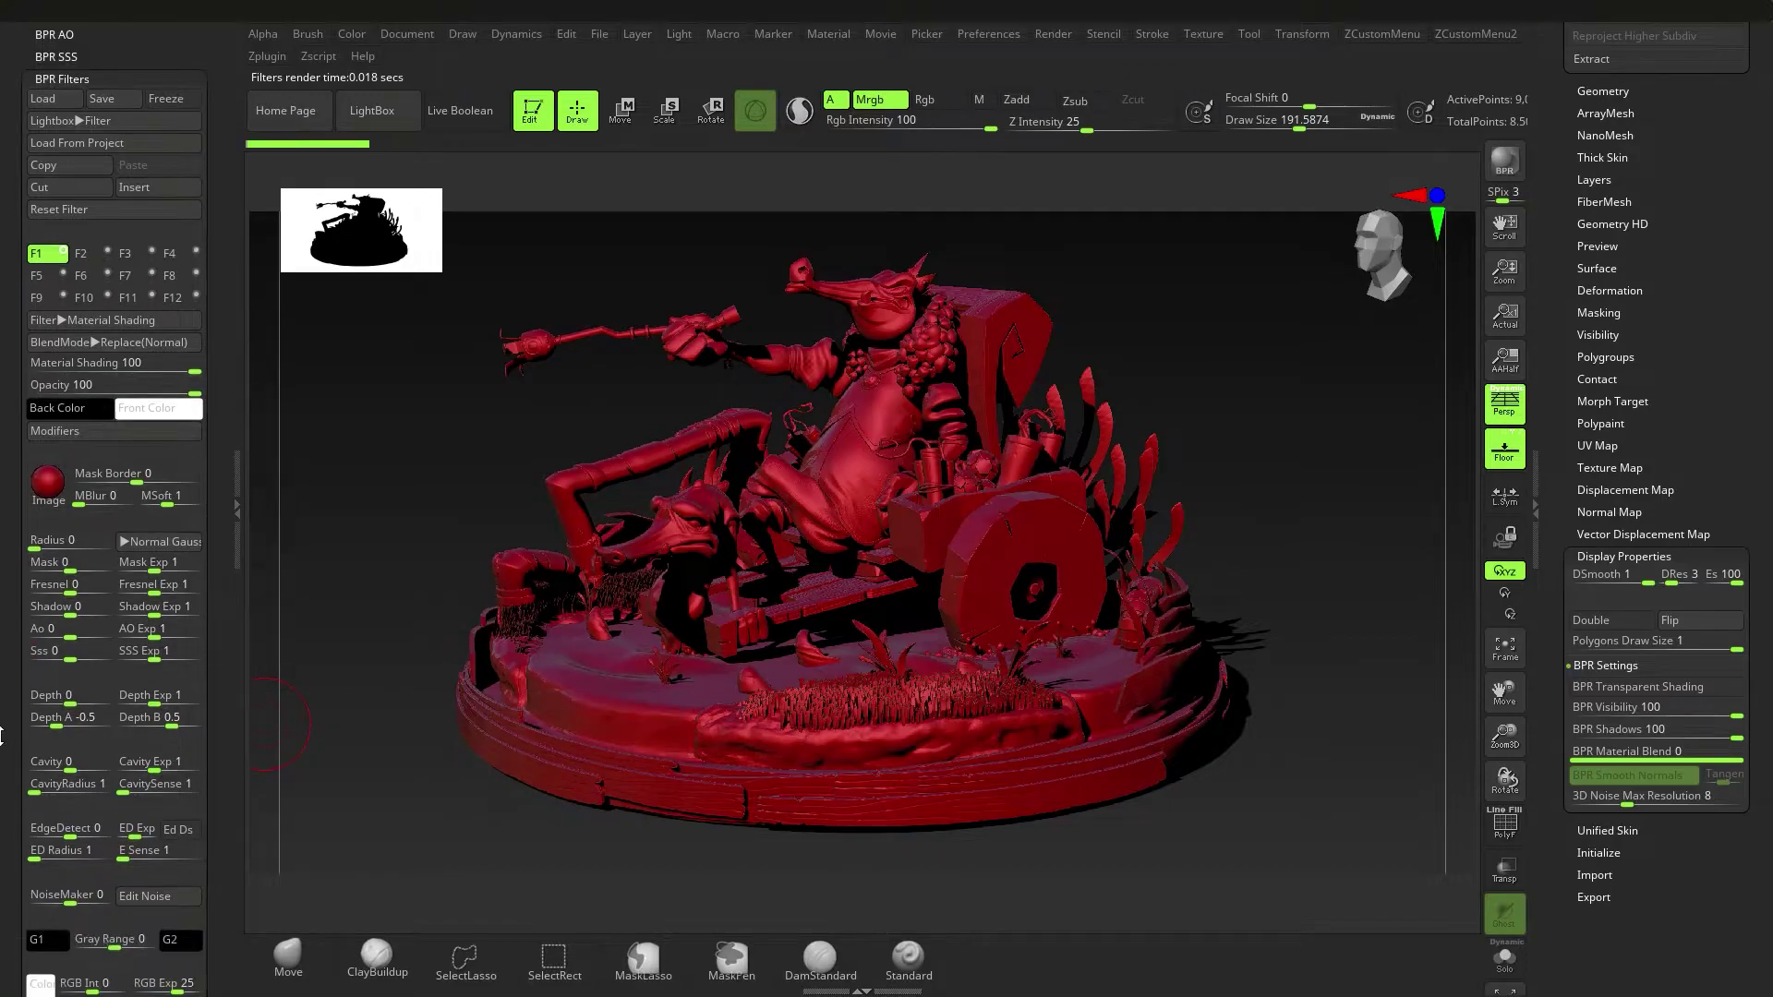
drag(82, 765, 86, 764)
click(93, 766)
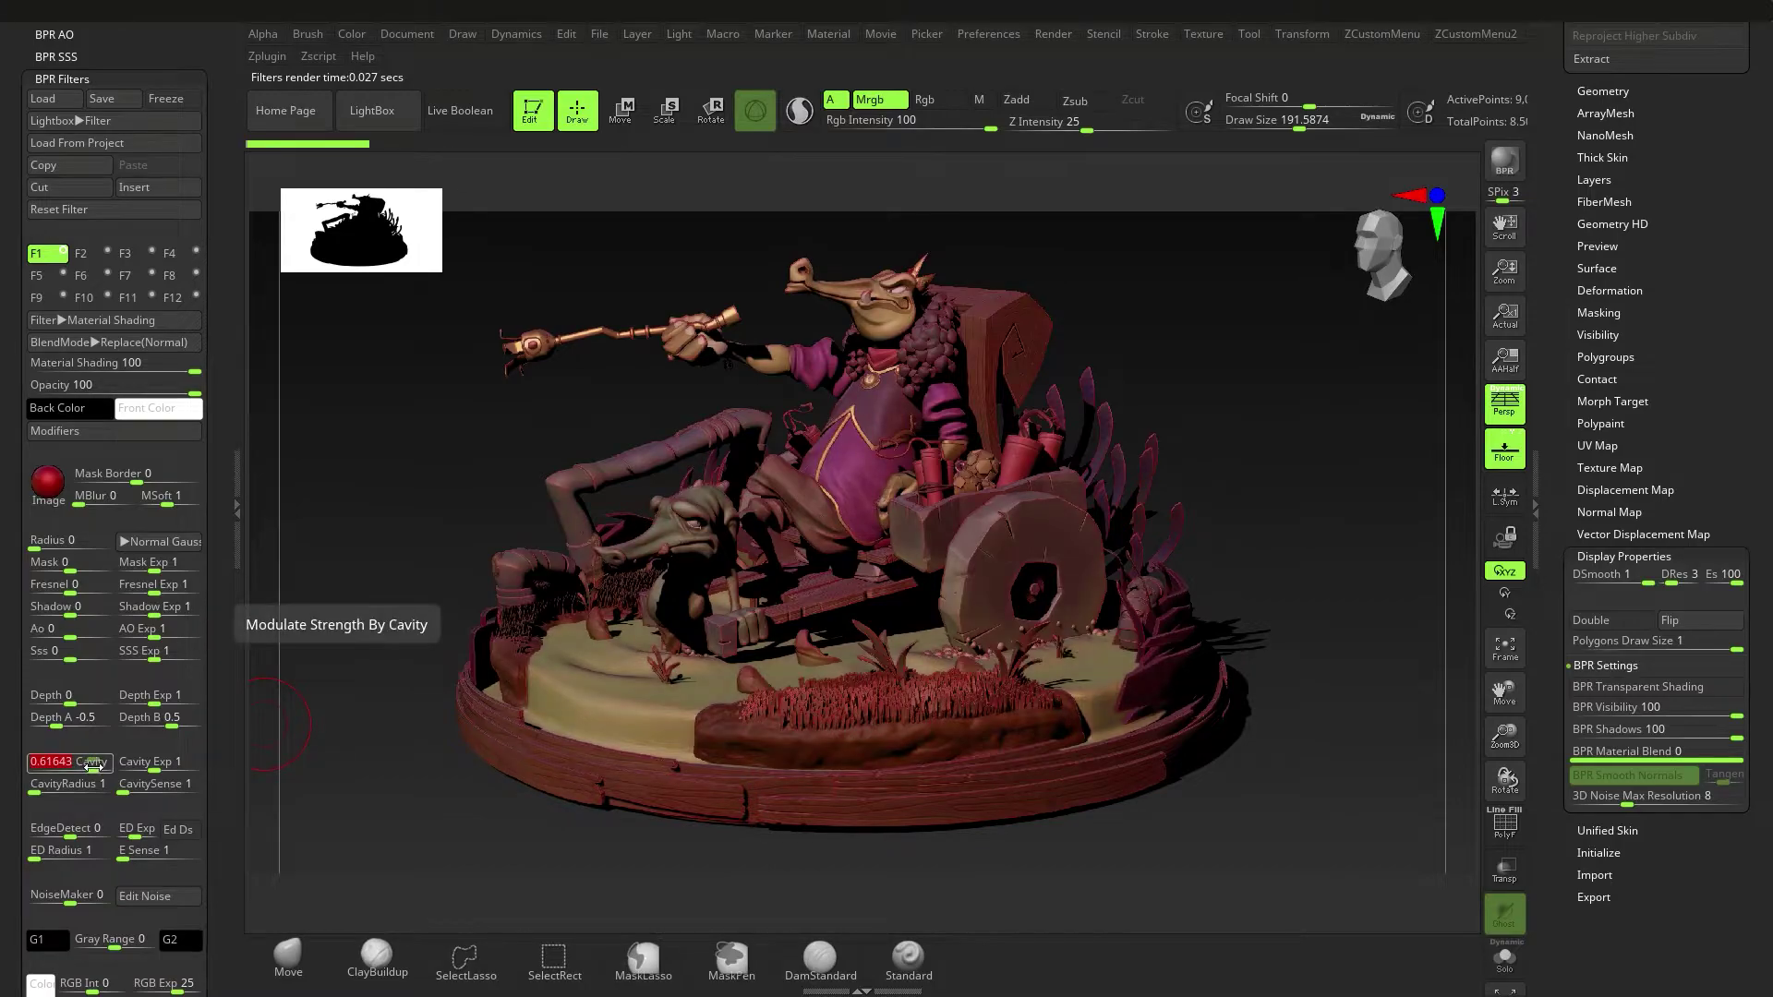
drag(92, 766, 176, 767)
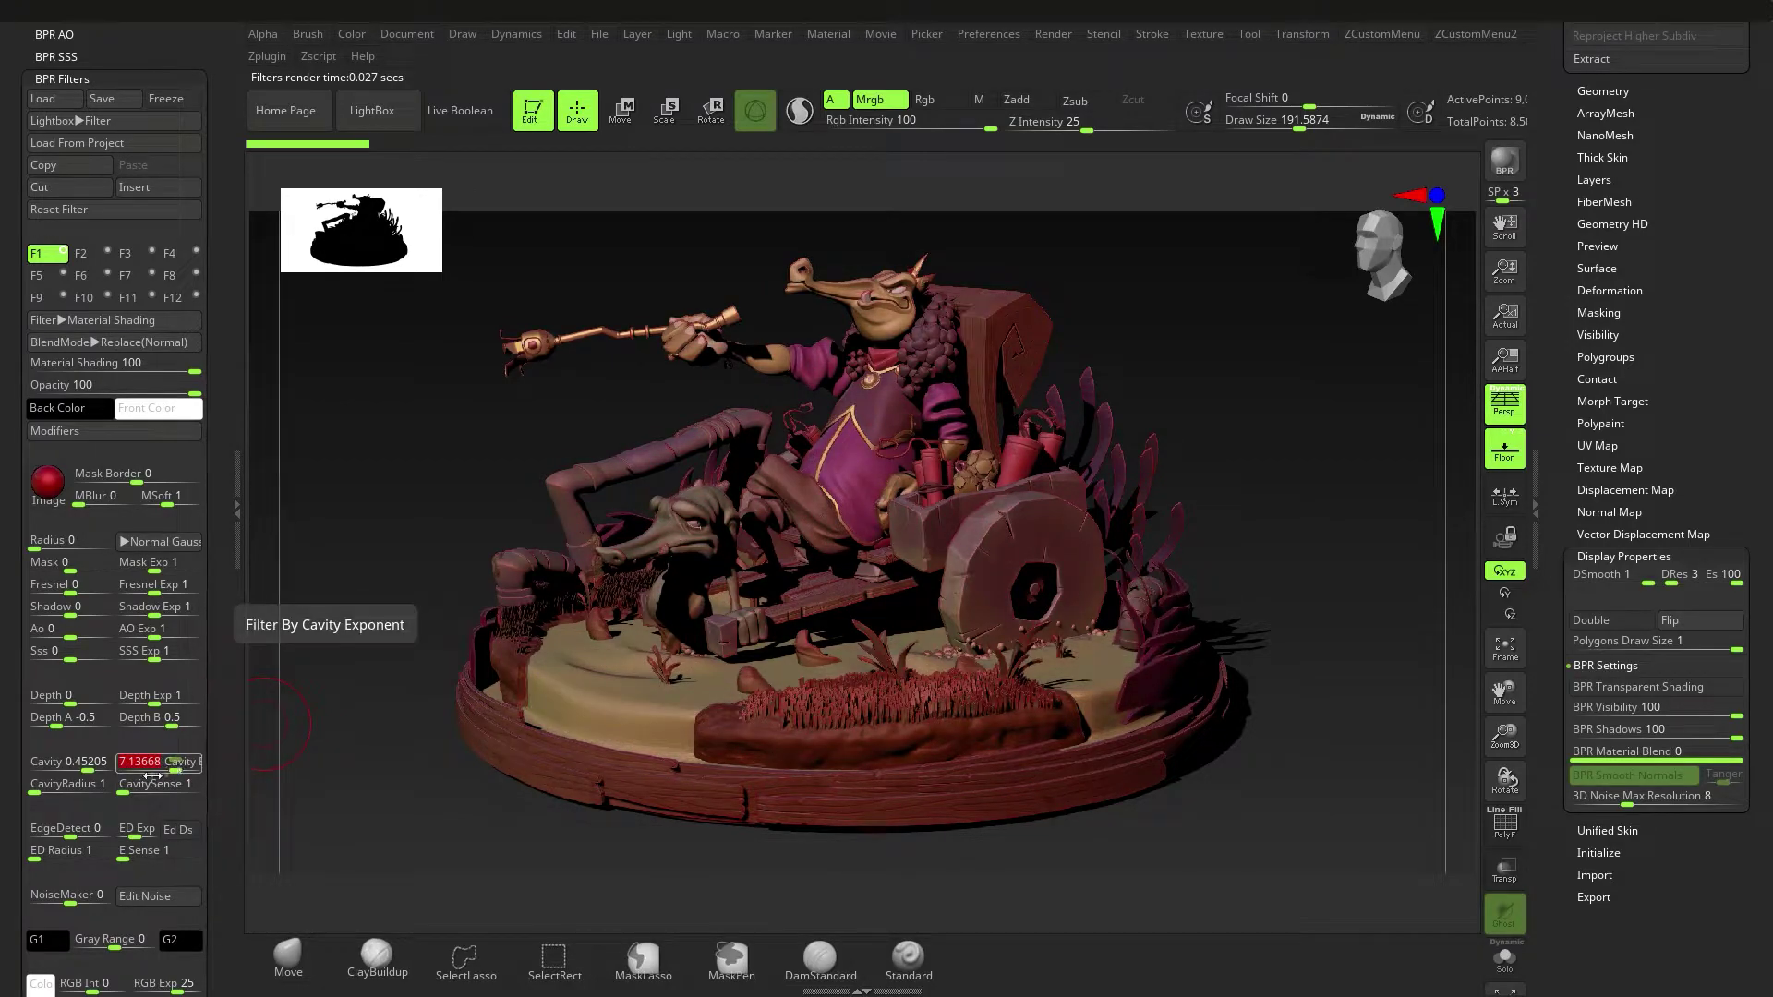
drag(39, 784, 38, 788)
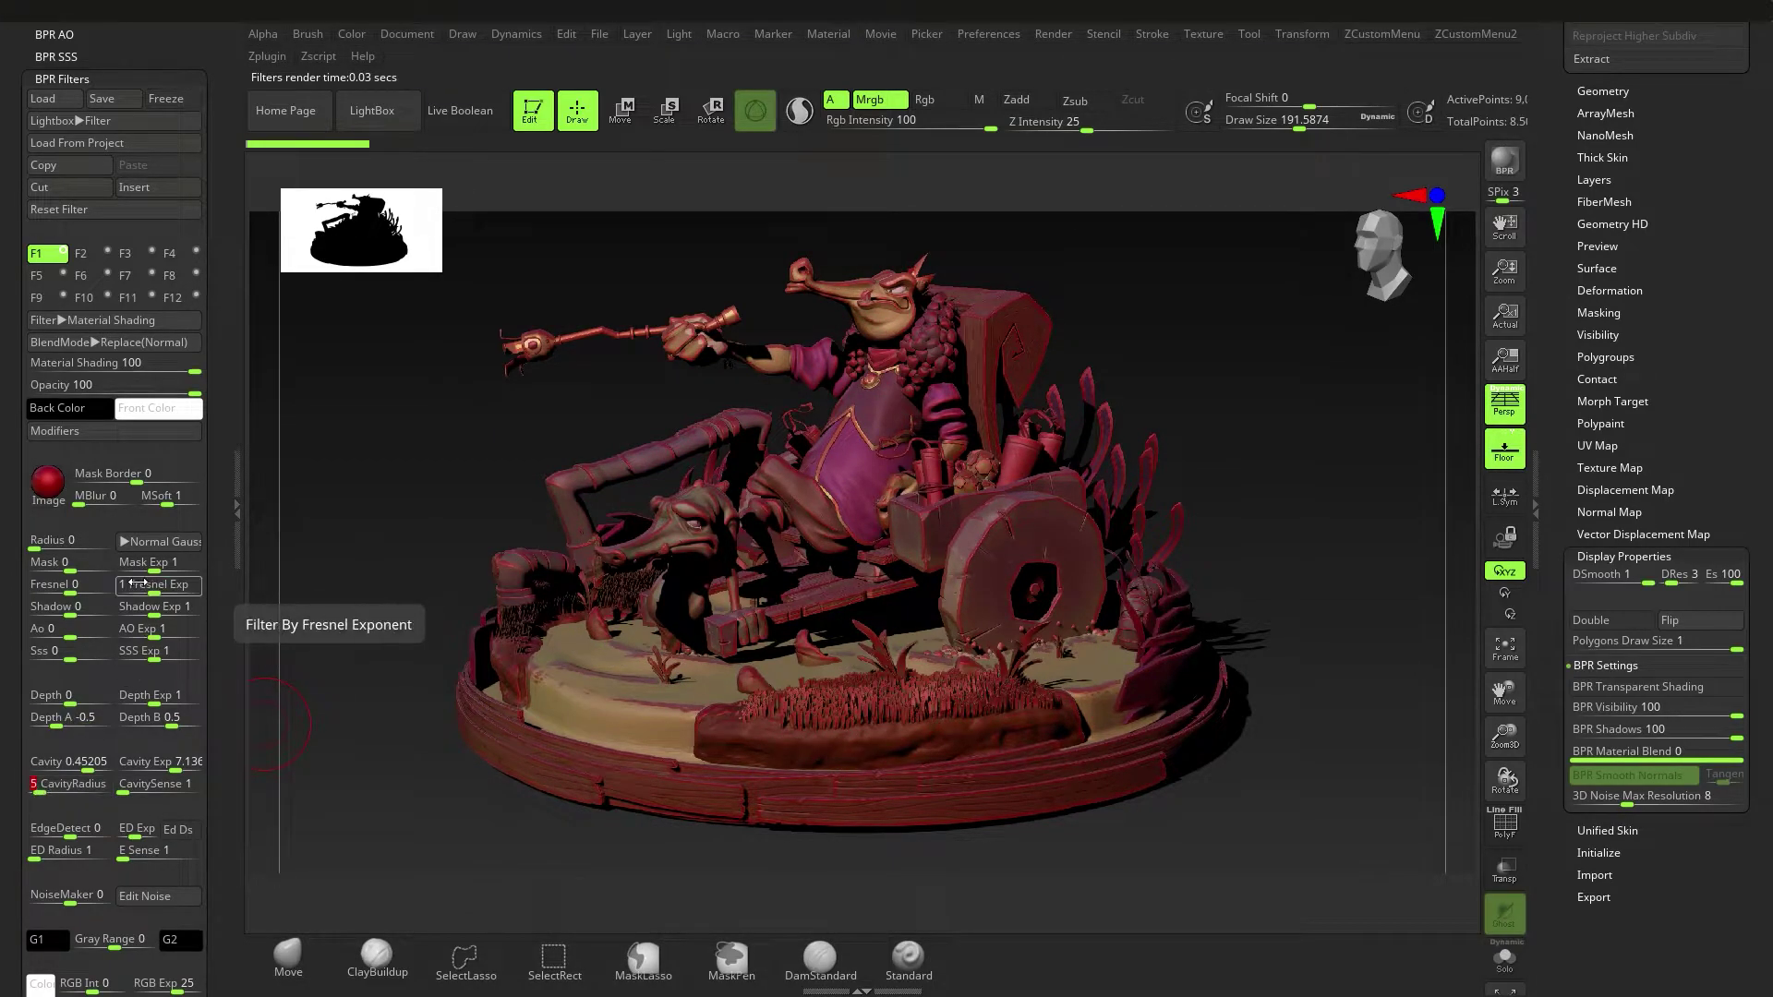
Turn off Overwrite Mesh Color in the F1 filter's modifiers, try other cavity sensitivities and set CavitySense back to 1.
click(56, 431)
click(267, 451)
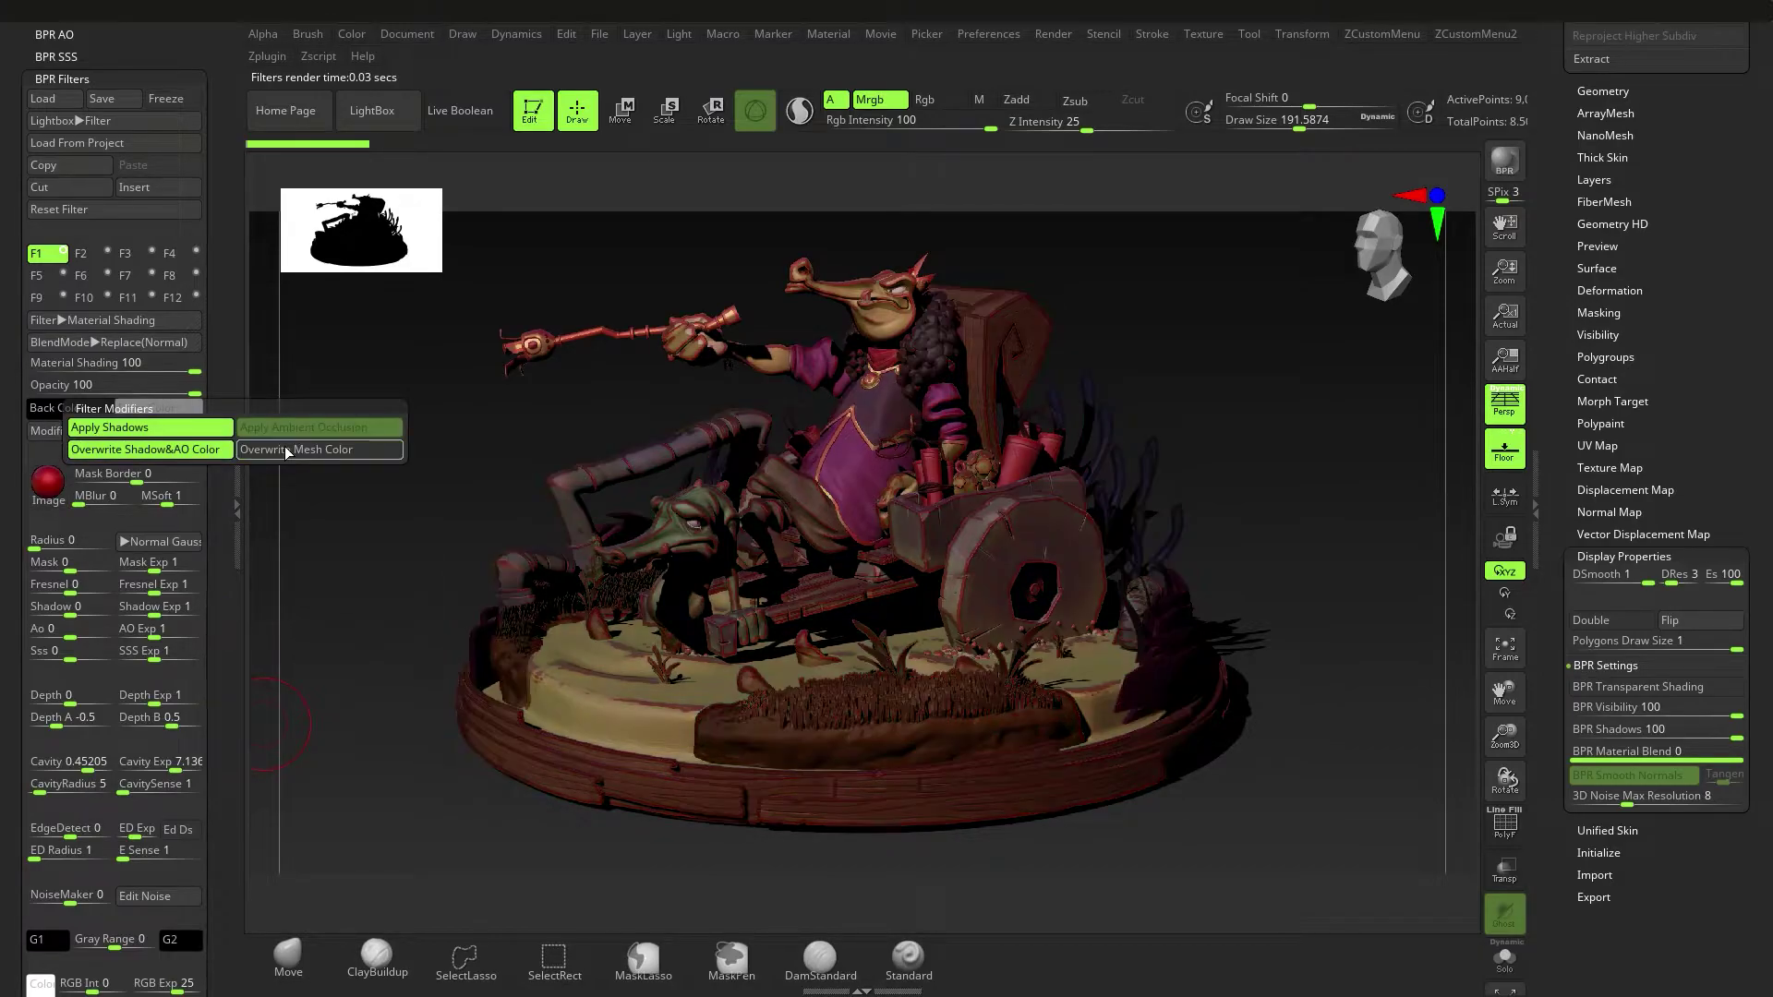
drag(136, 789, 152, 787)
click(153, 785)
text(1)
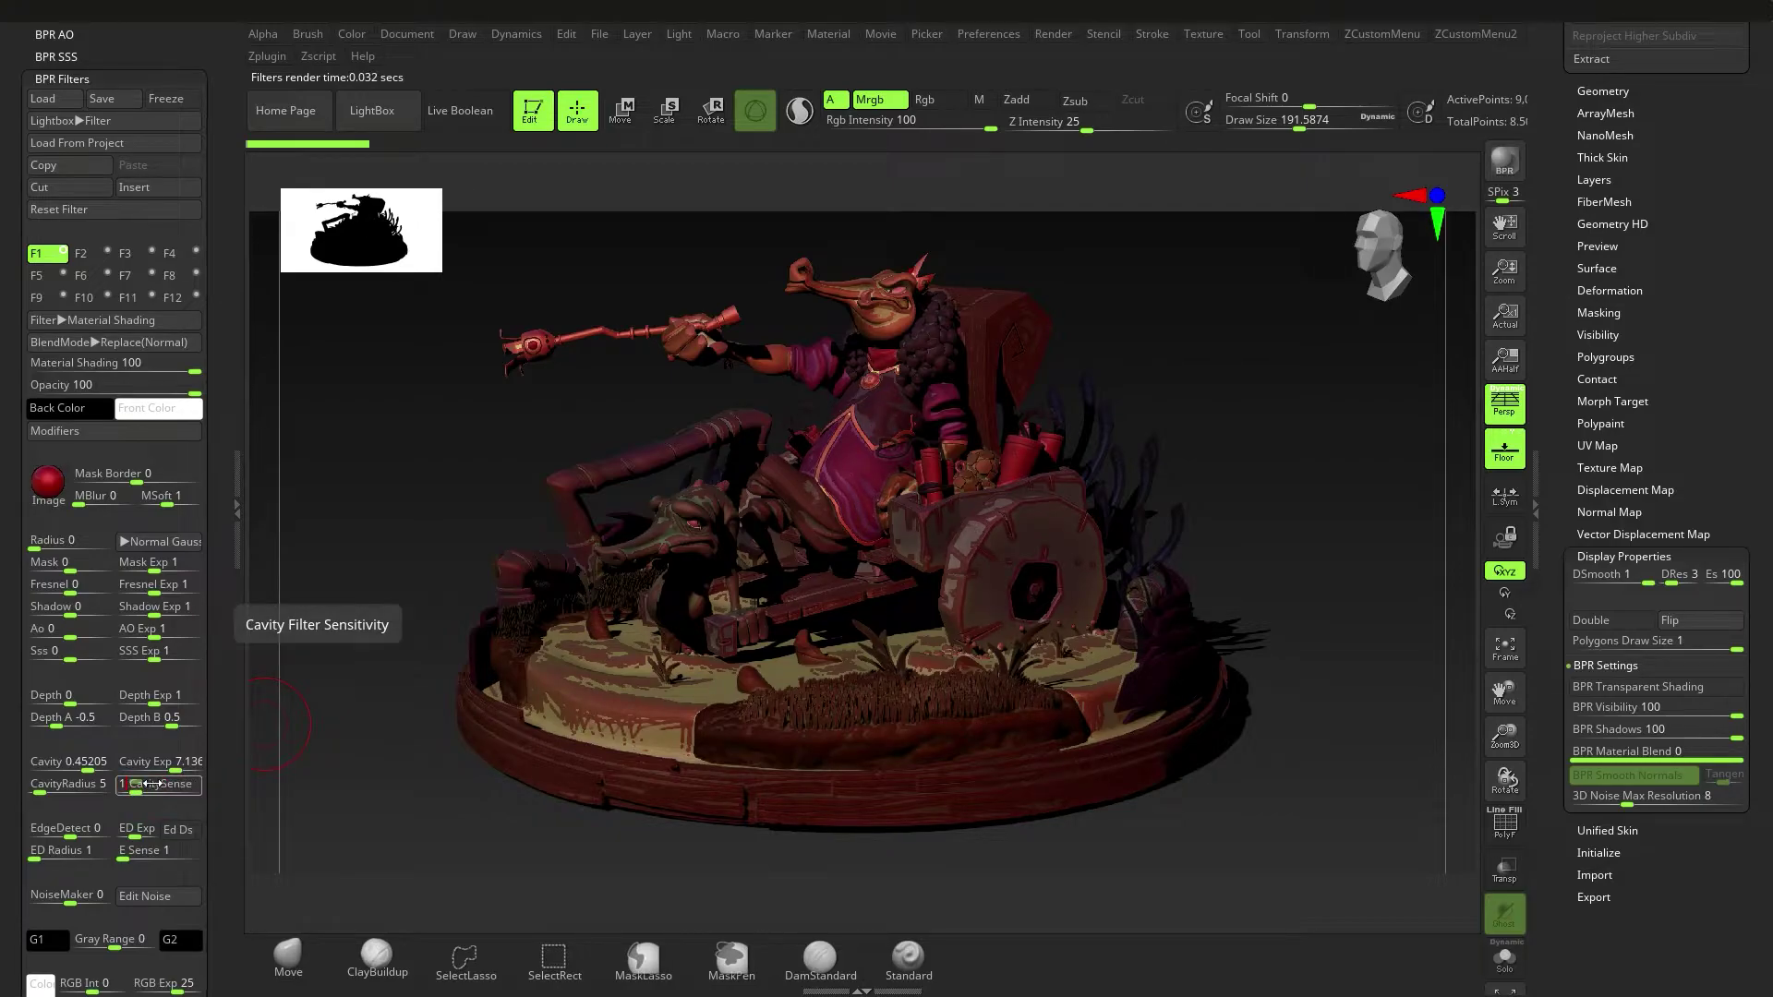
key(Return)
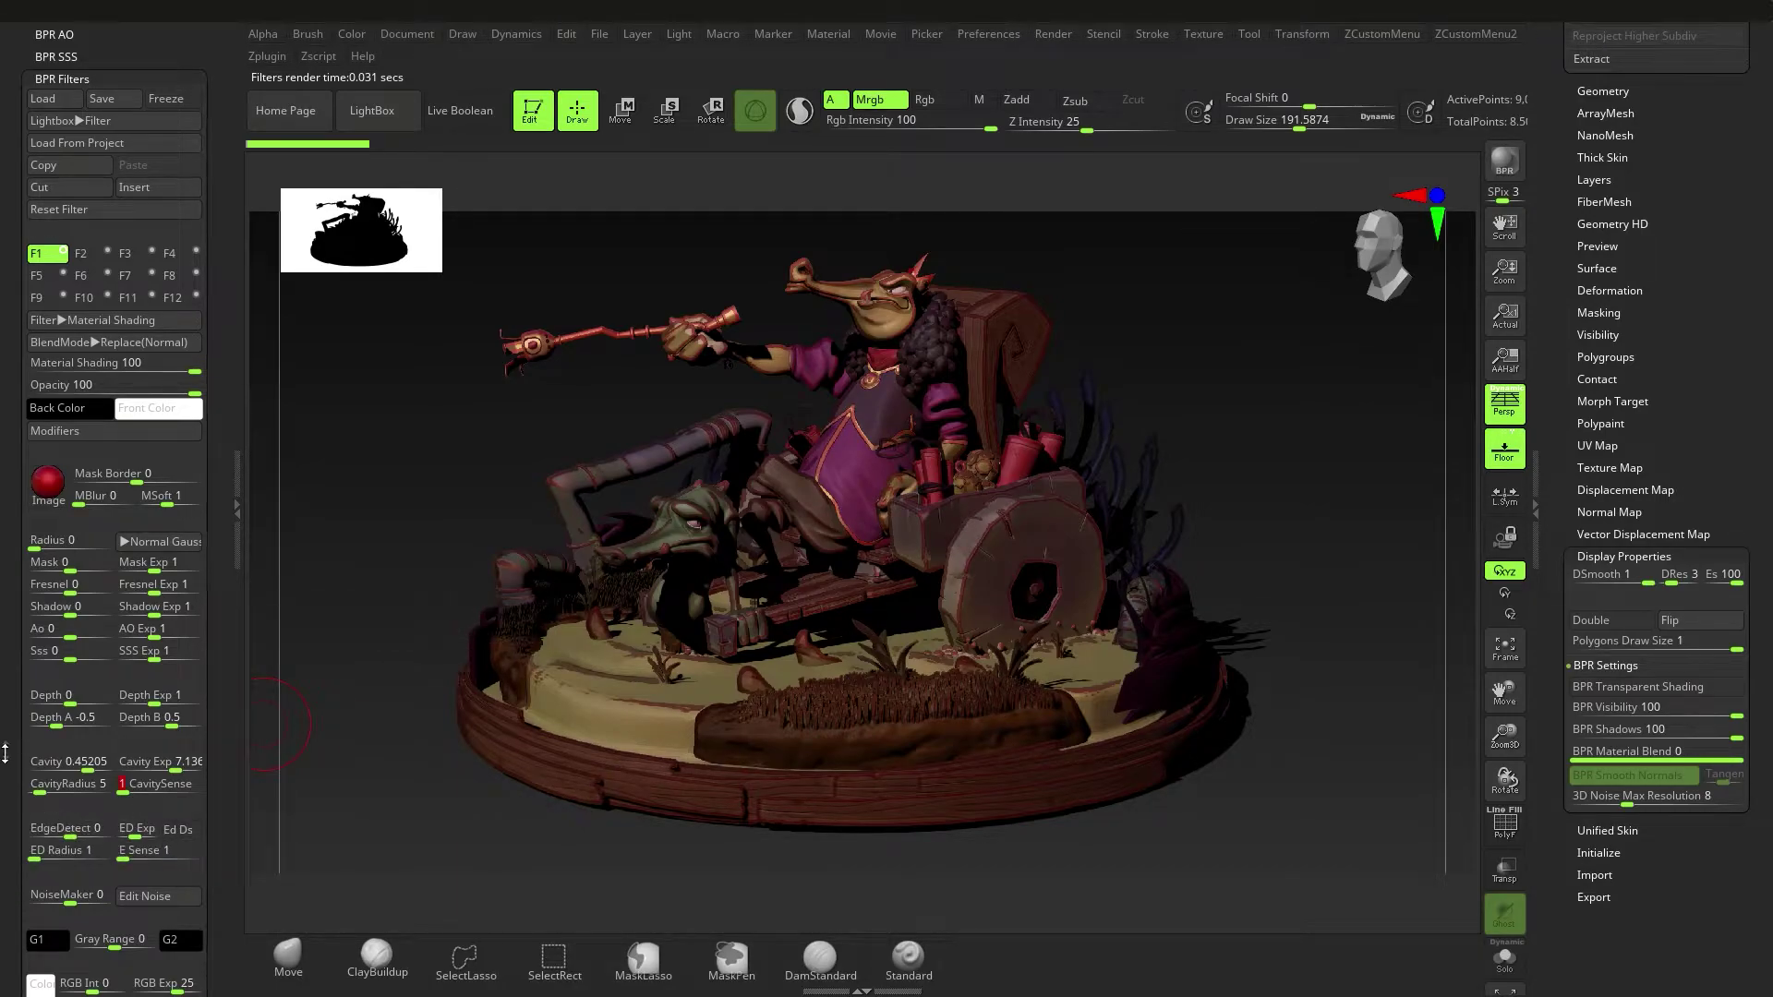
Replace the F1 Material Shading filter's red material with a black one.
scroll(9, 826, up, 3)
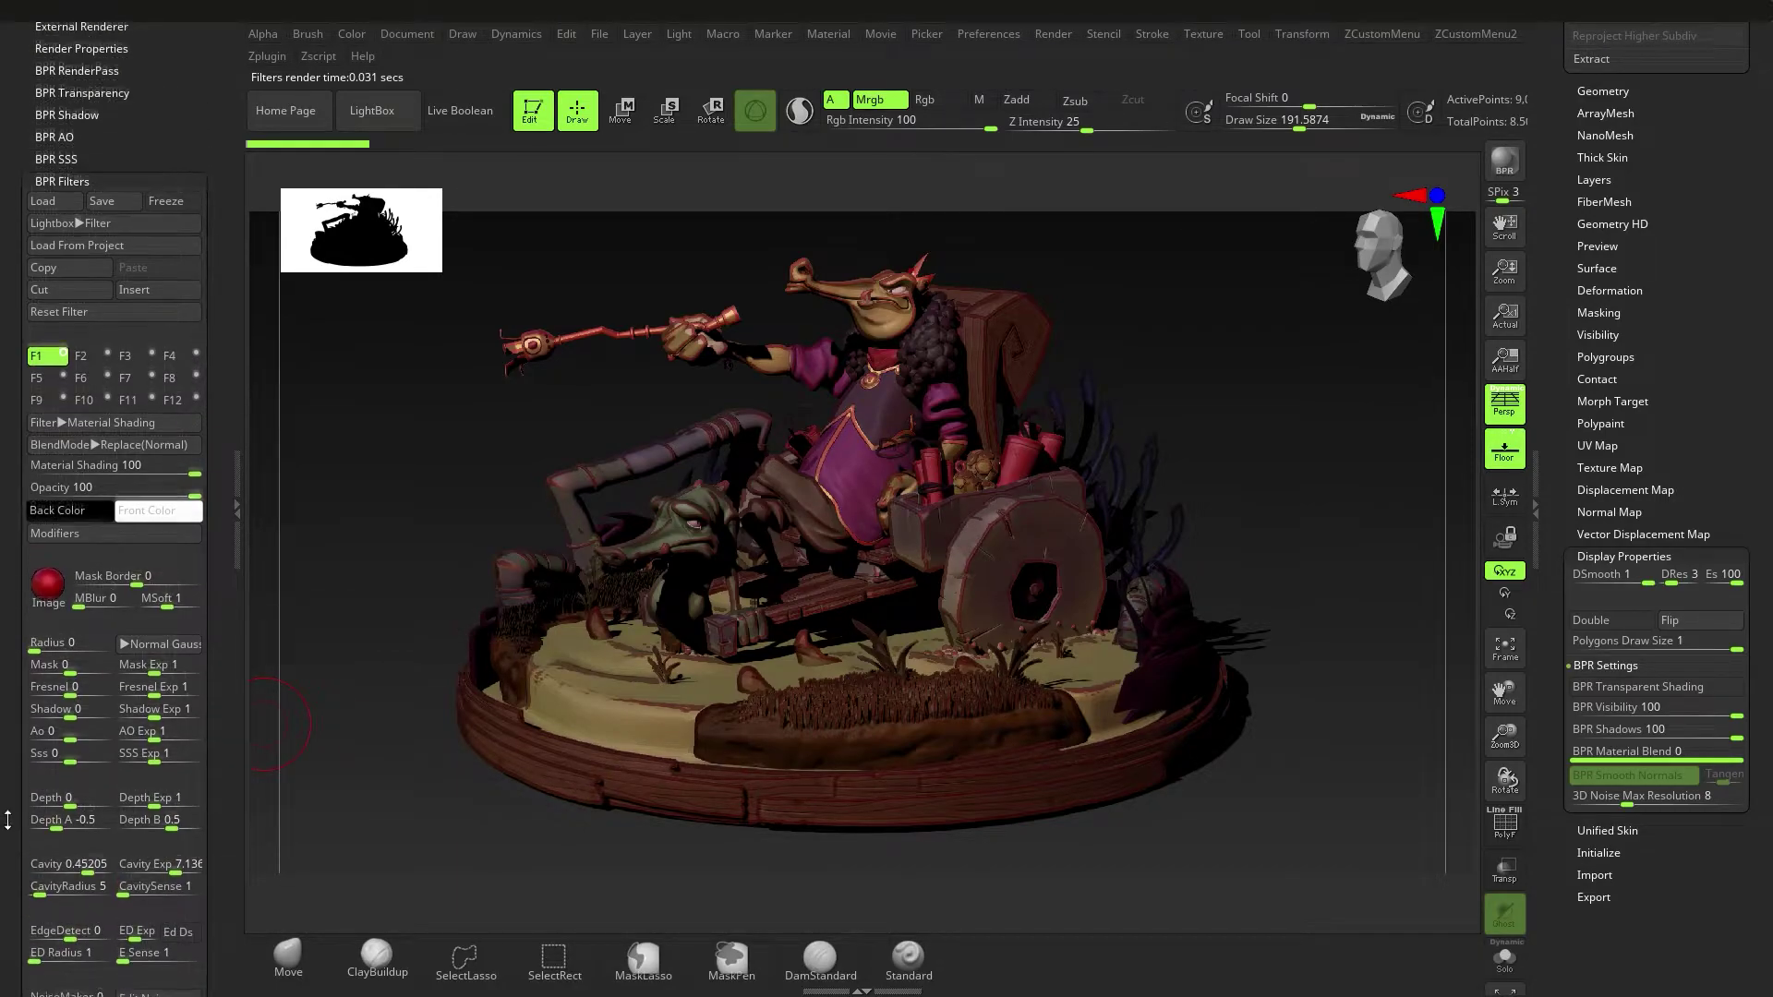
click(47, 602)
click(356, 694)
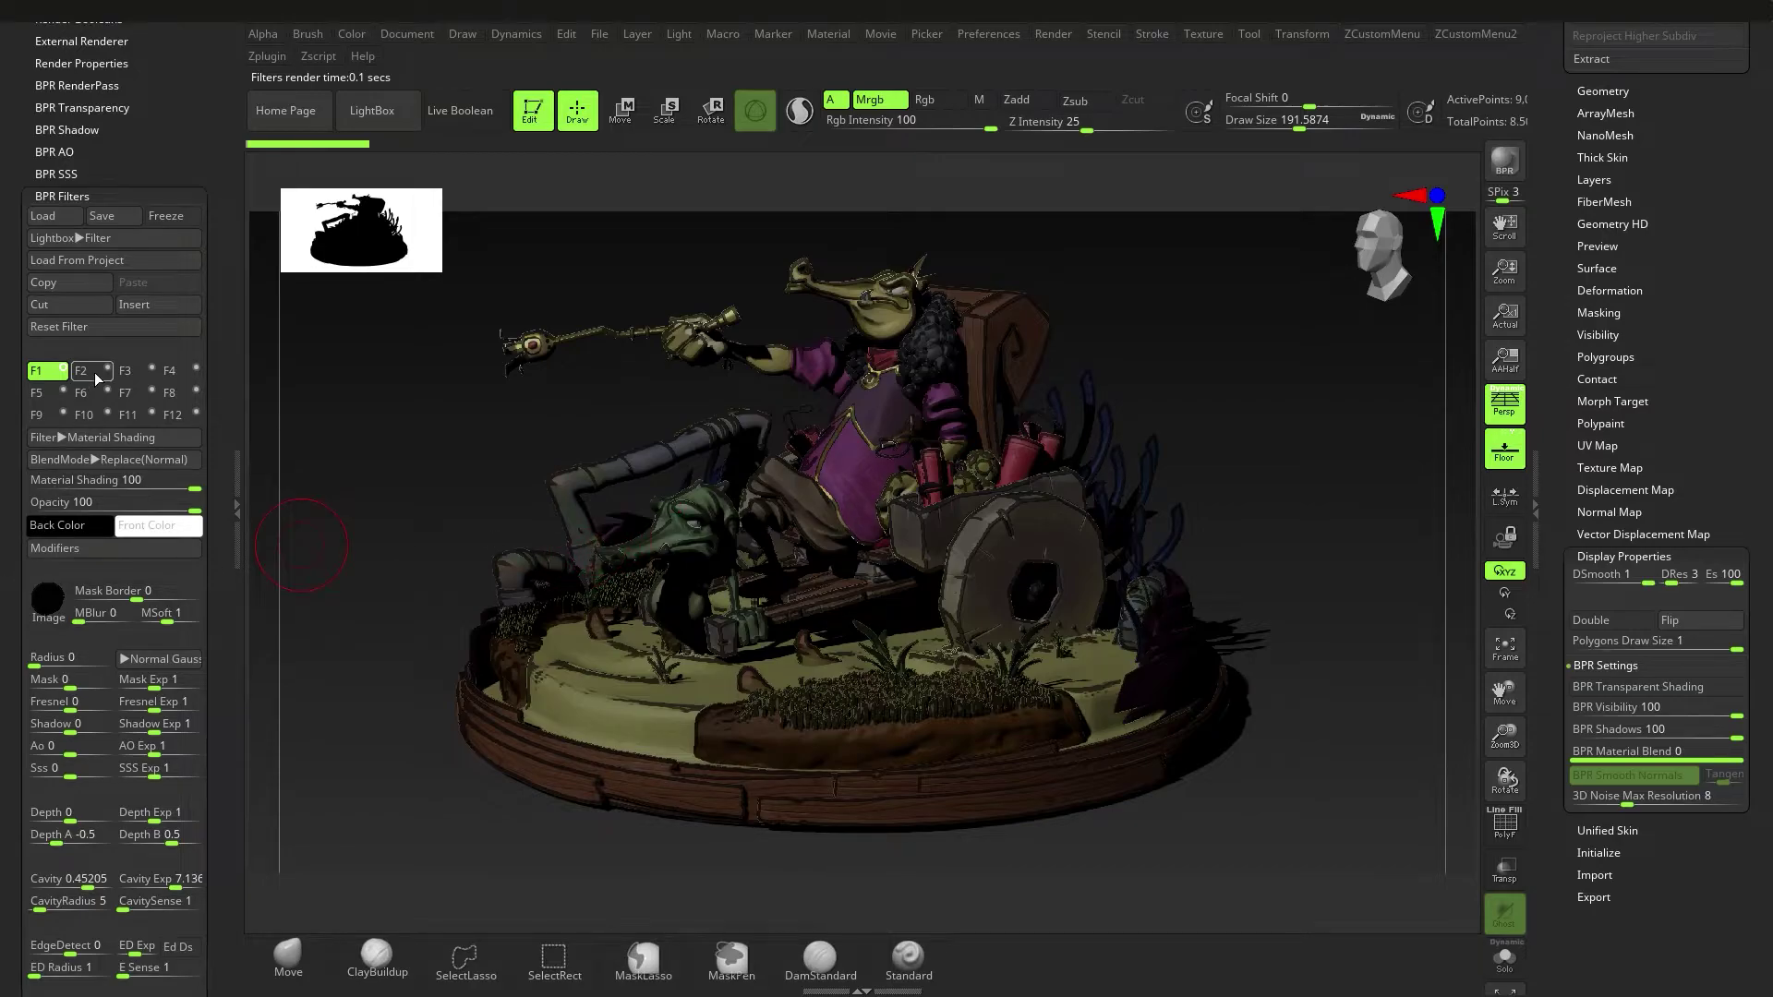
Enable the F2 filter as Saturation with strength -100, try lower opacities and keep Opacity at 100.
click(87, 373)
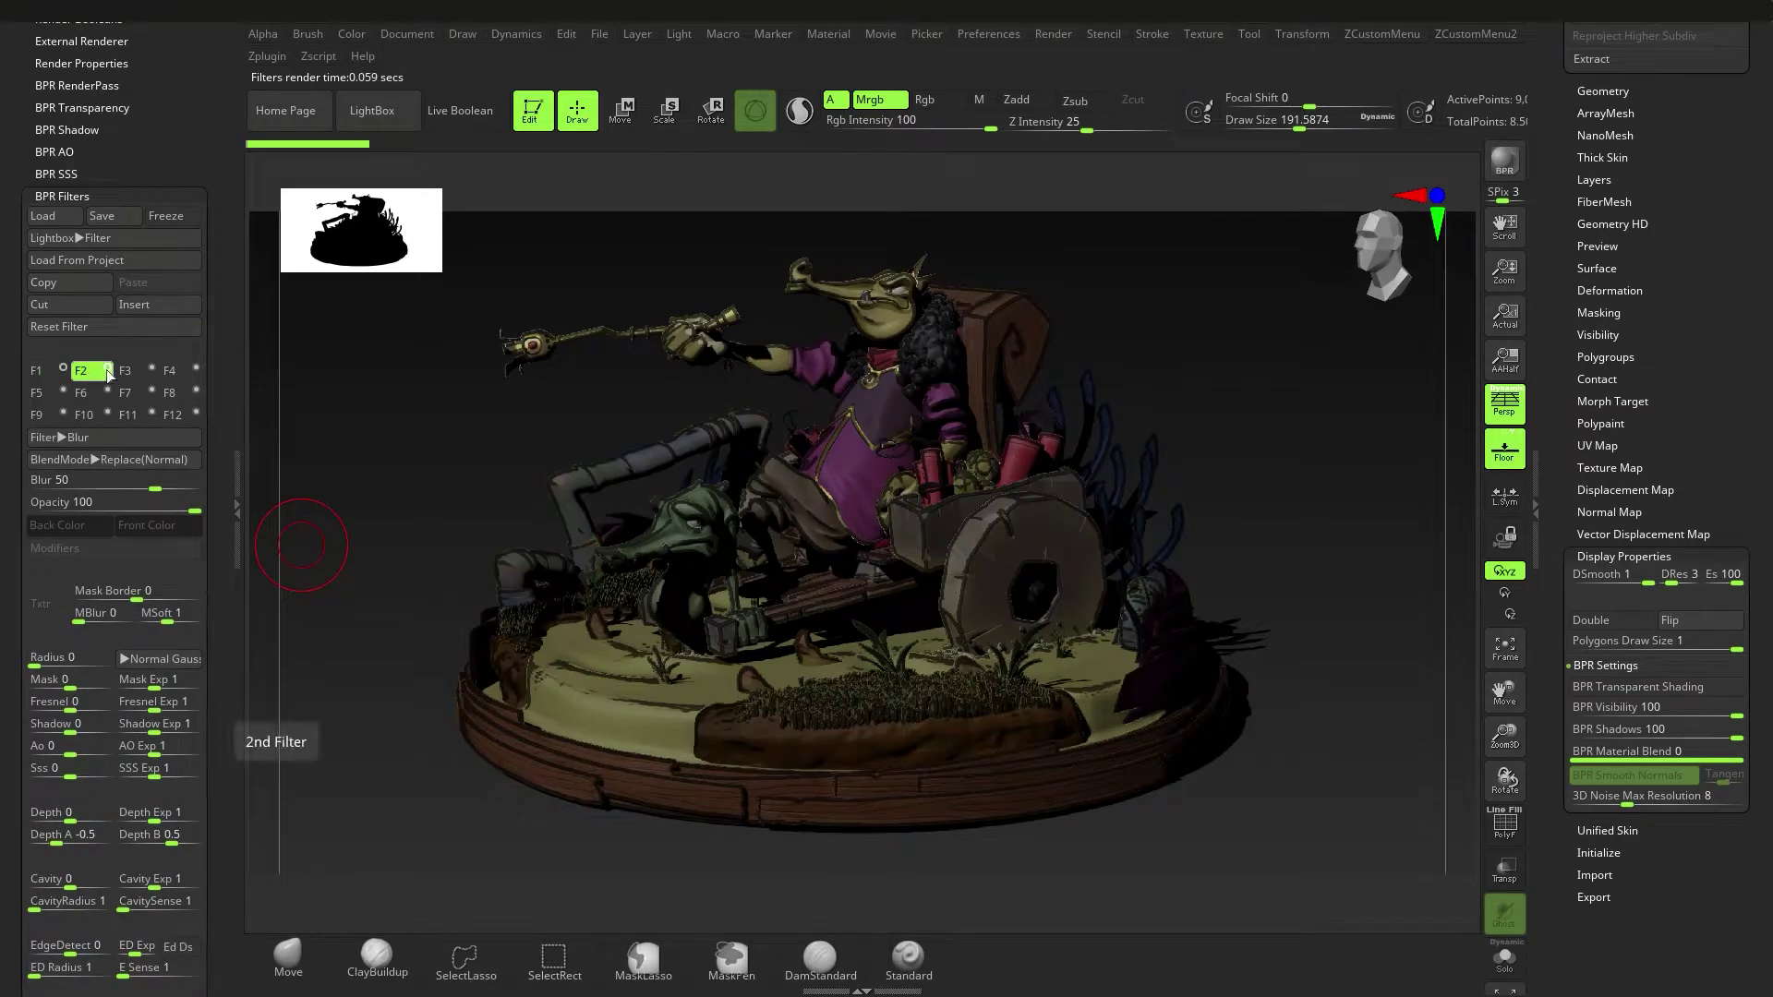
click(75, 439)
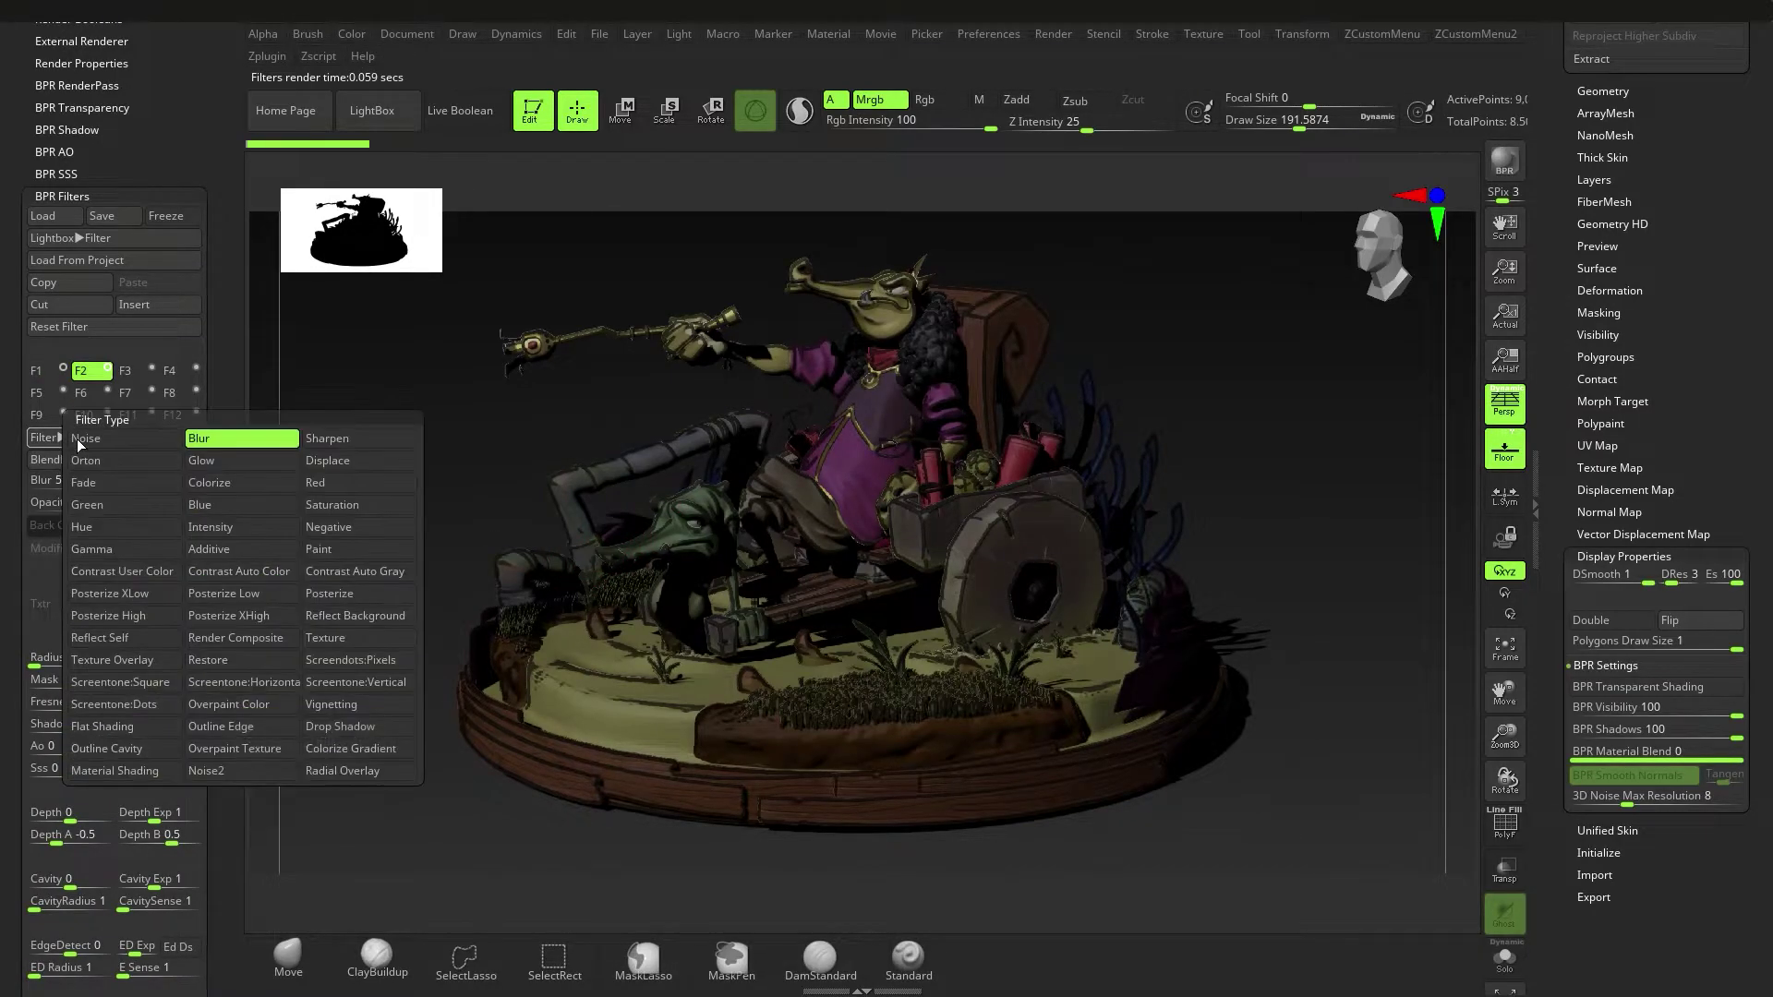
click(335, 506)
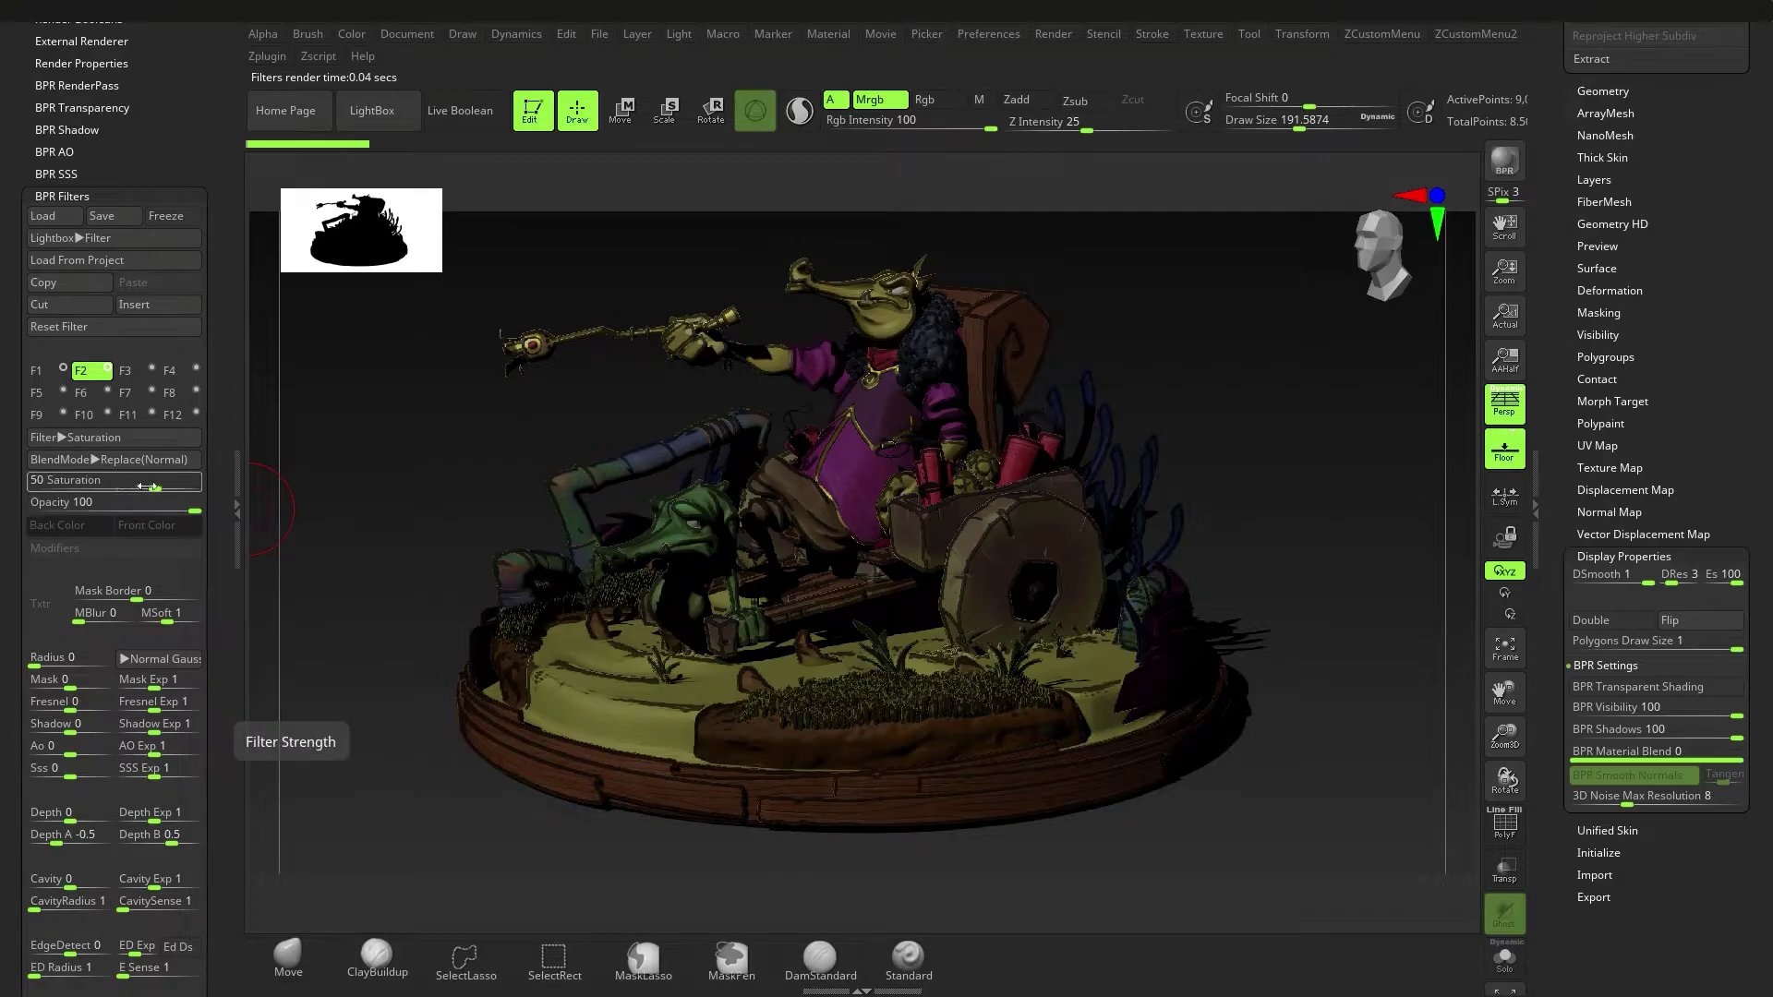
drag(147, 488, 33, 481)
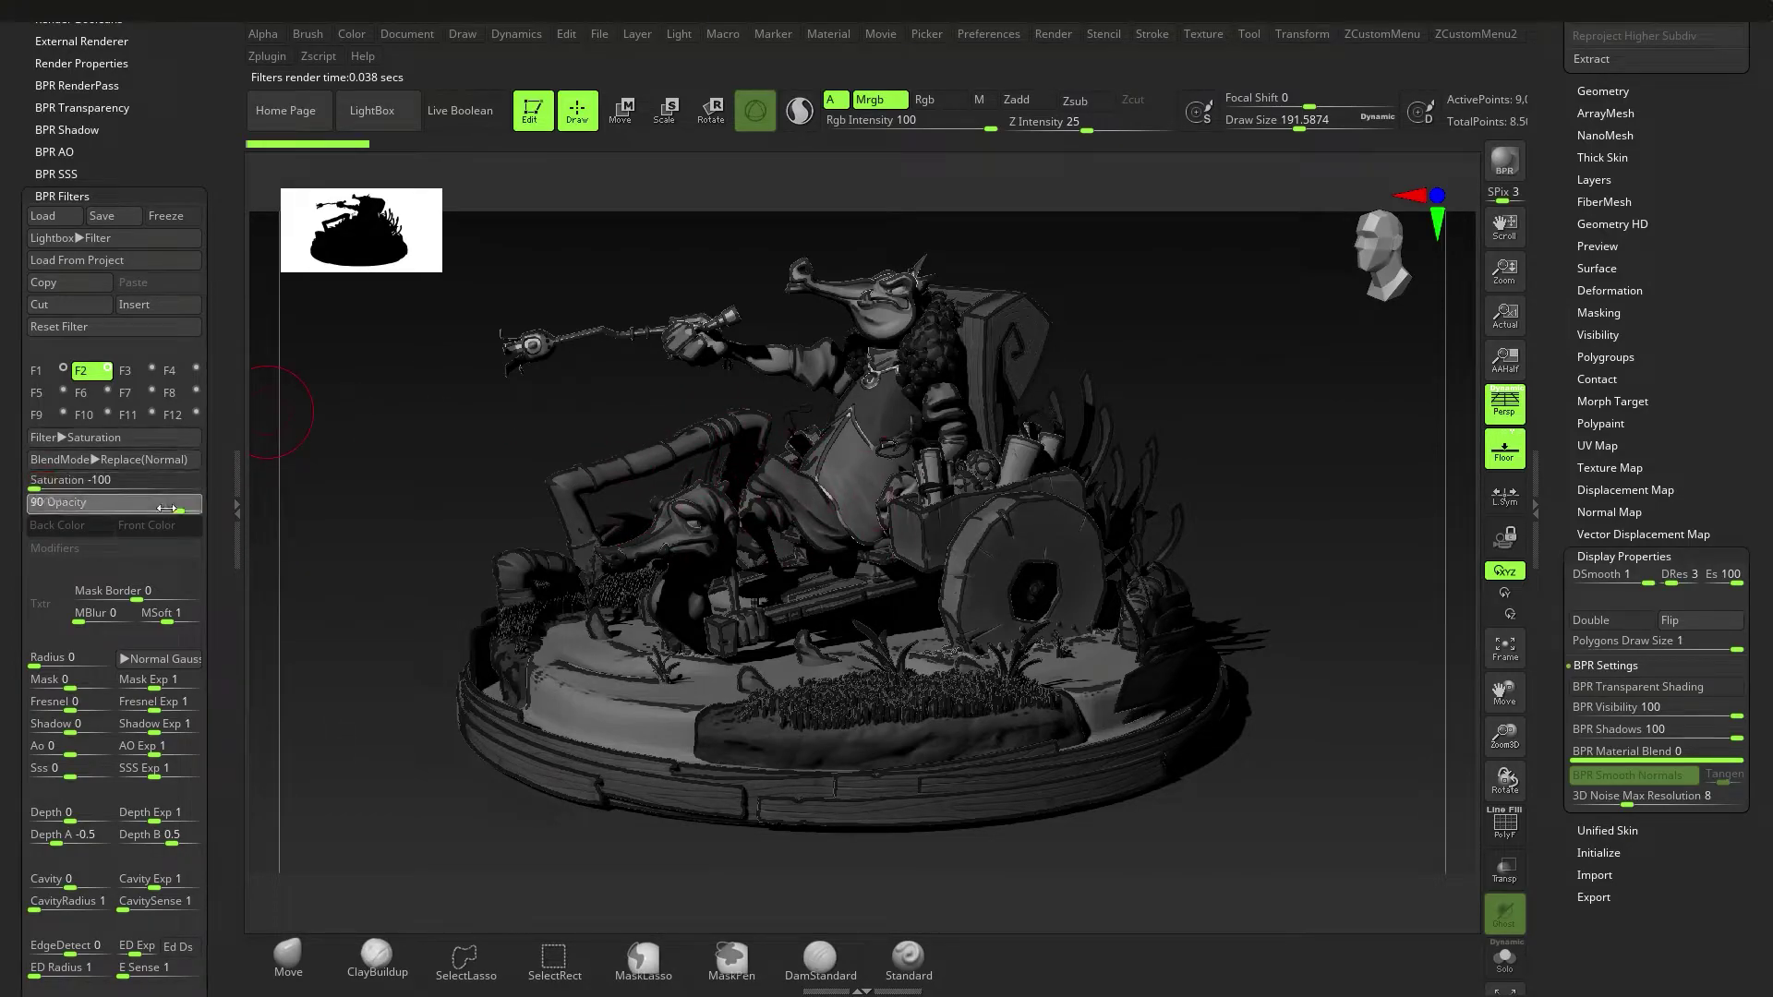
mouse_move(185, 508)
mouse_down()
mouse_move(119, 509)
mouse_move(214, 507)
mouse_up()
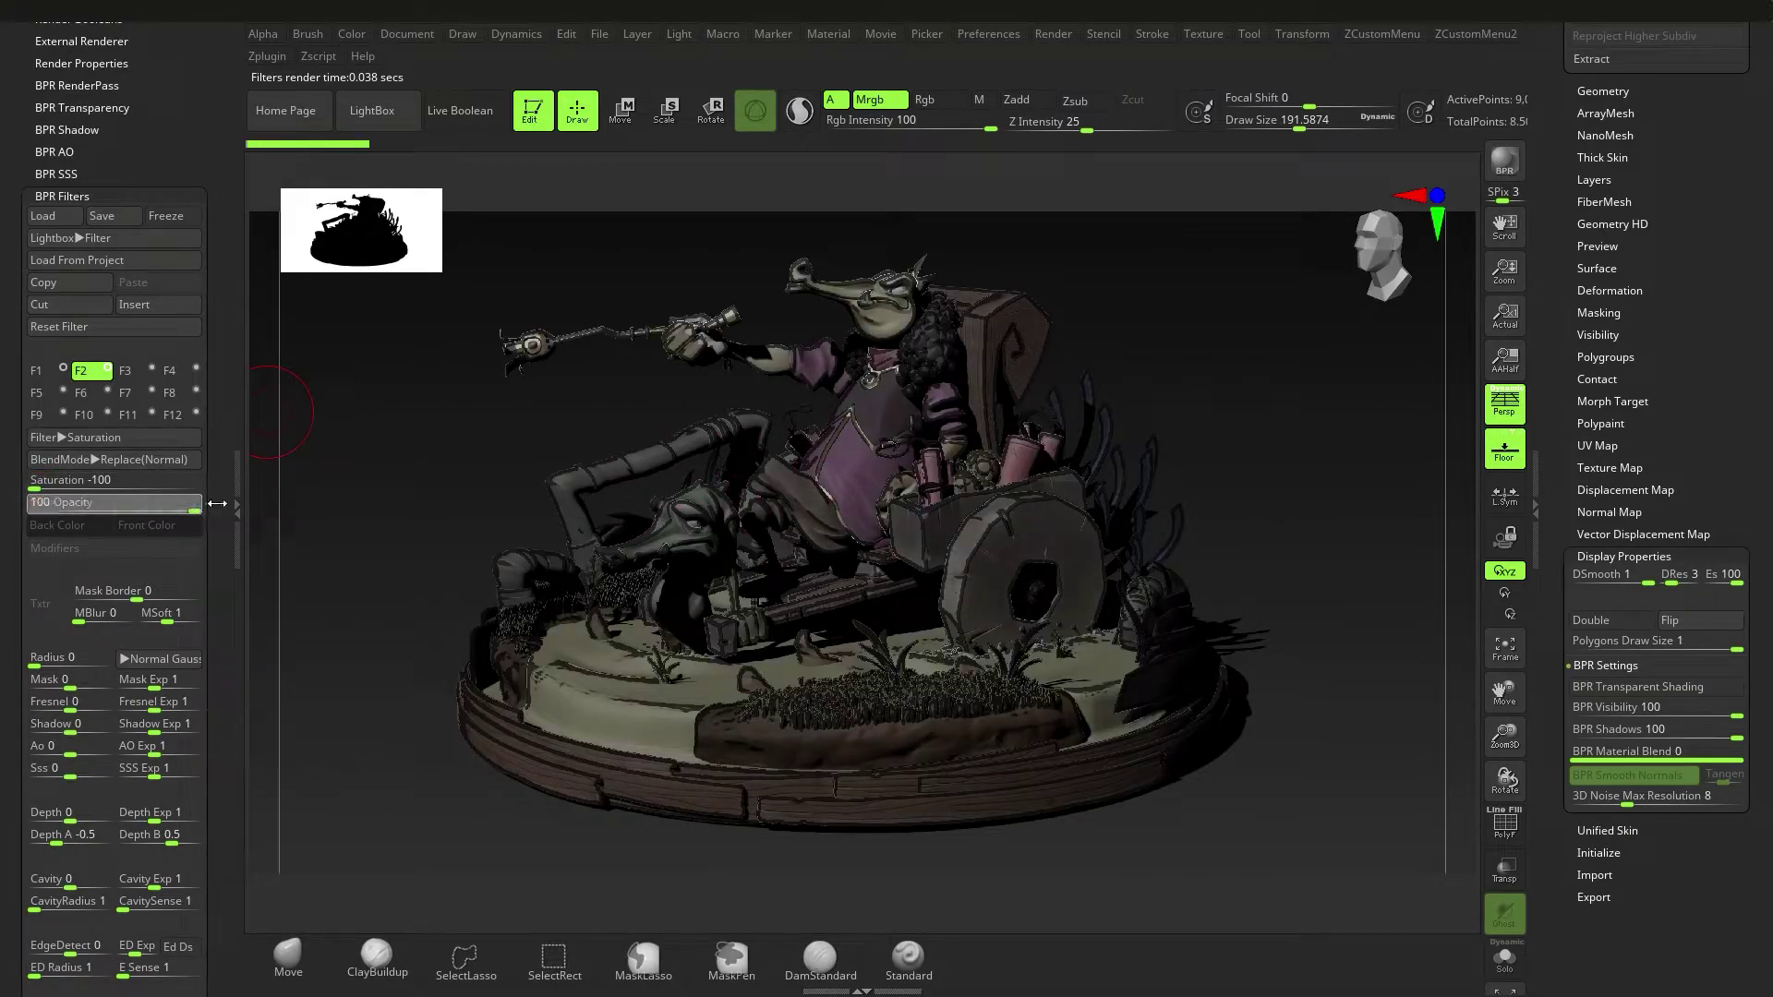
Enable the F3 filter as Paint and set its front color to dark blue.
drag(1, 662, 1, 651)
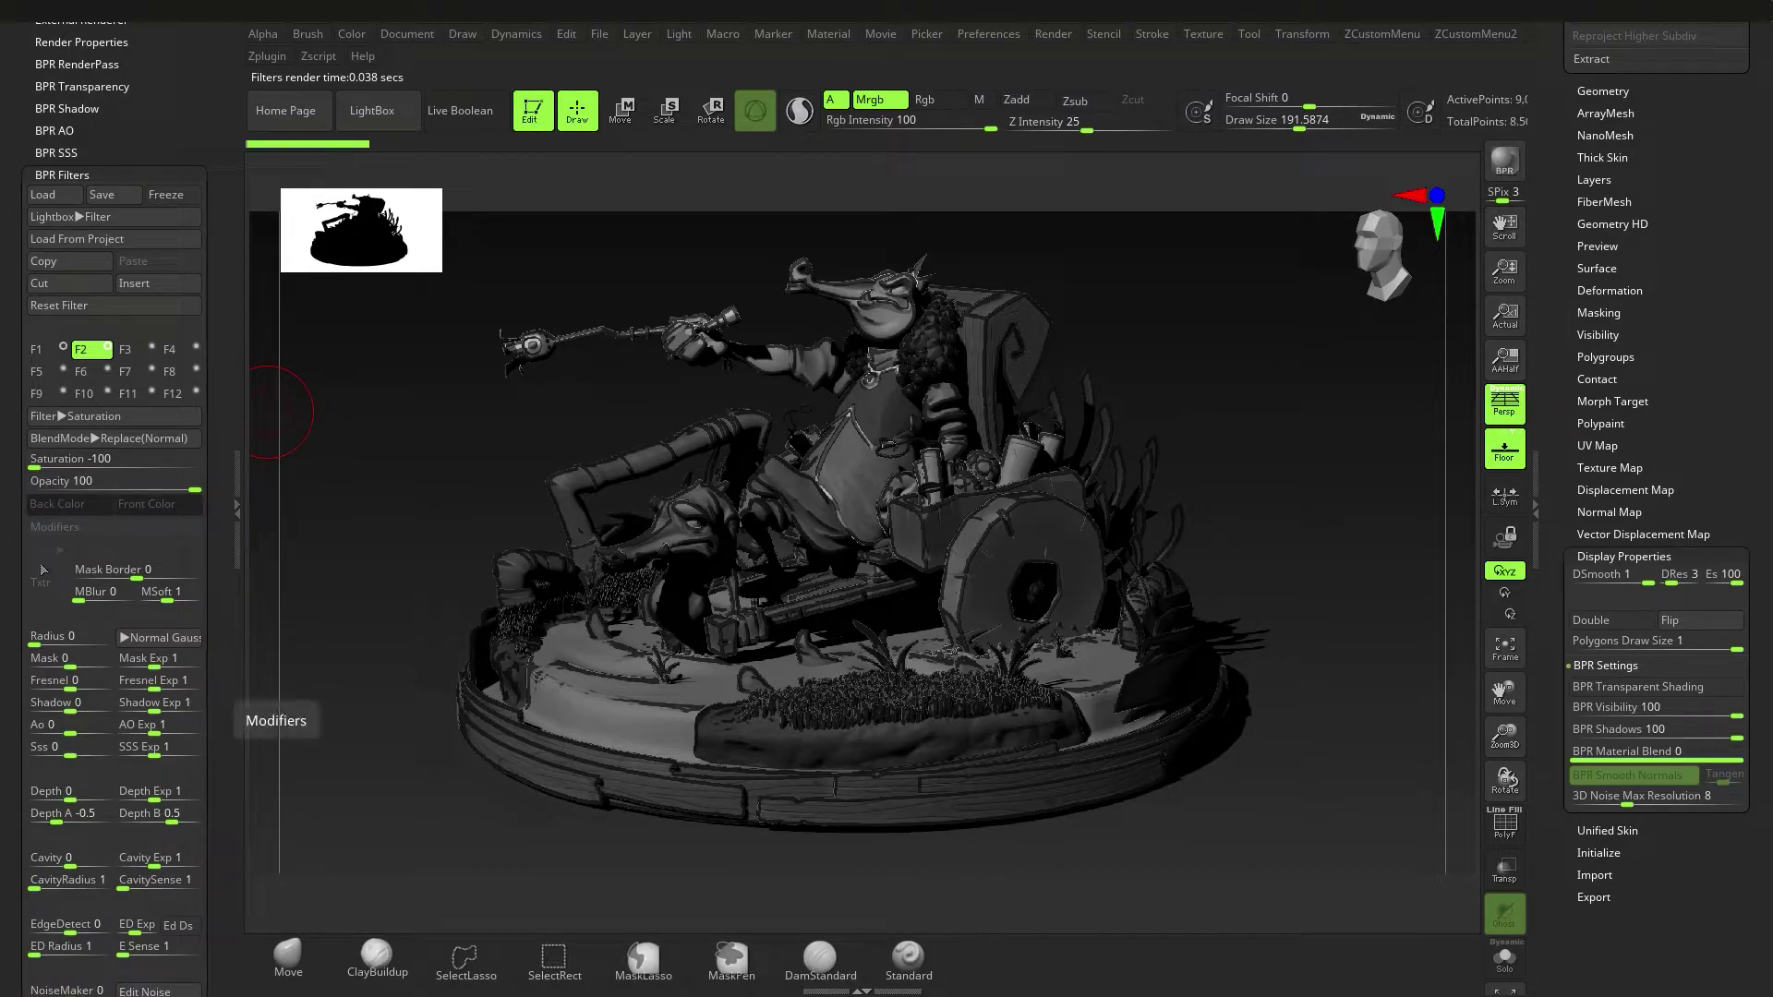
scroll(12, 619, down, 3)
scroll(12, 618, up, 4)
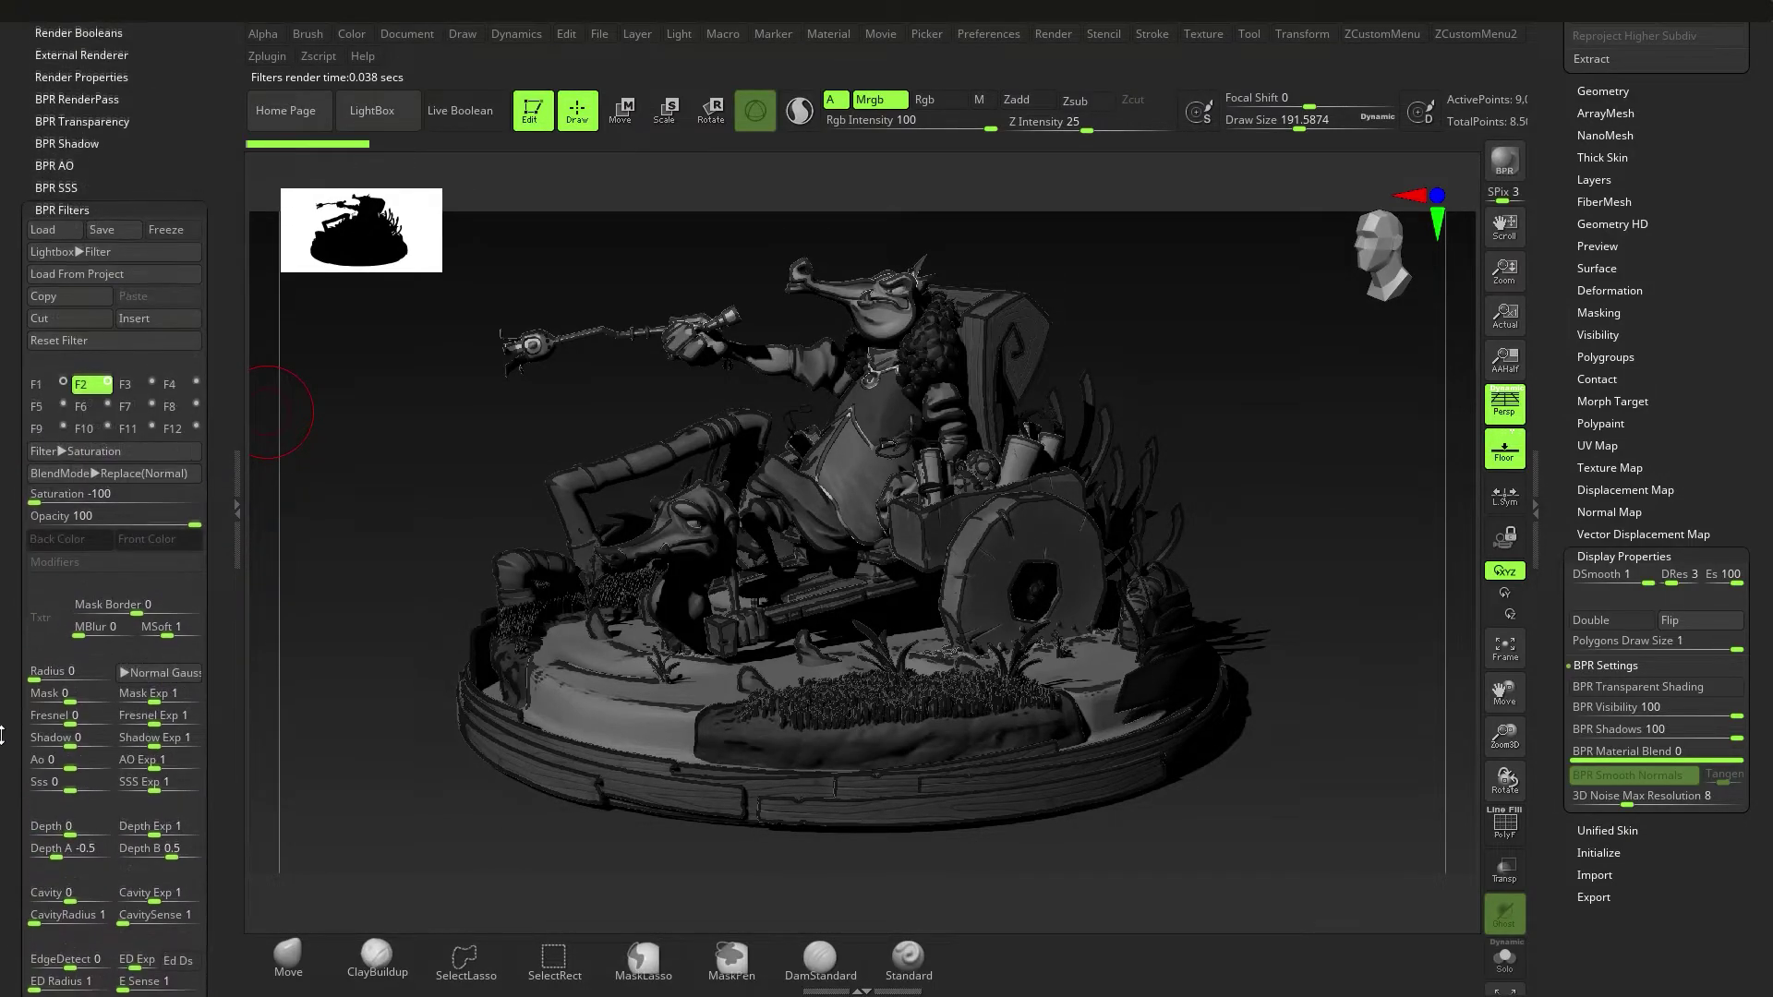
click(129, 402)
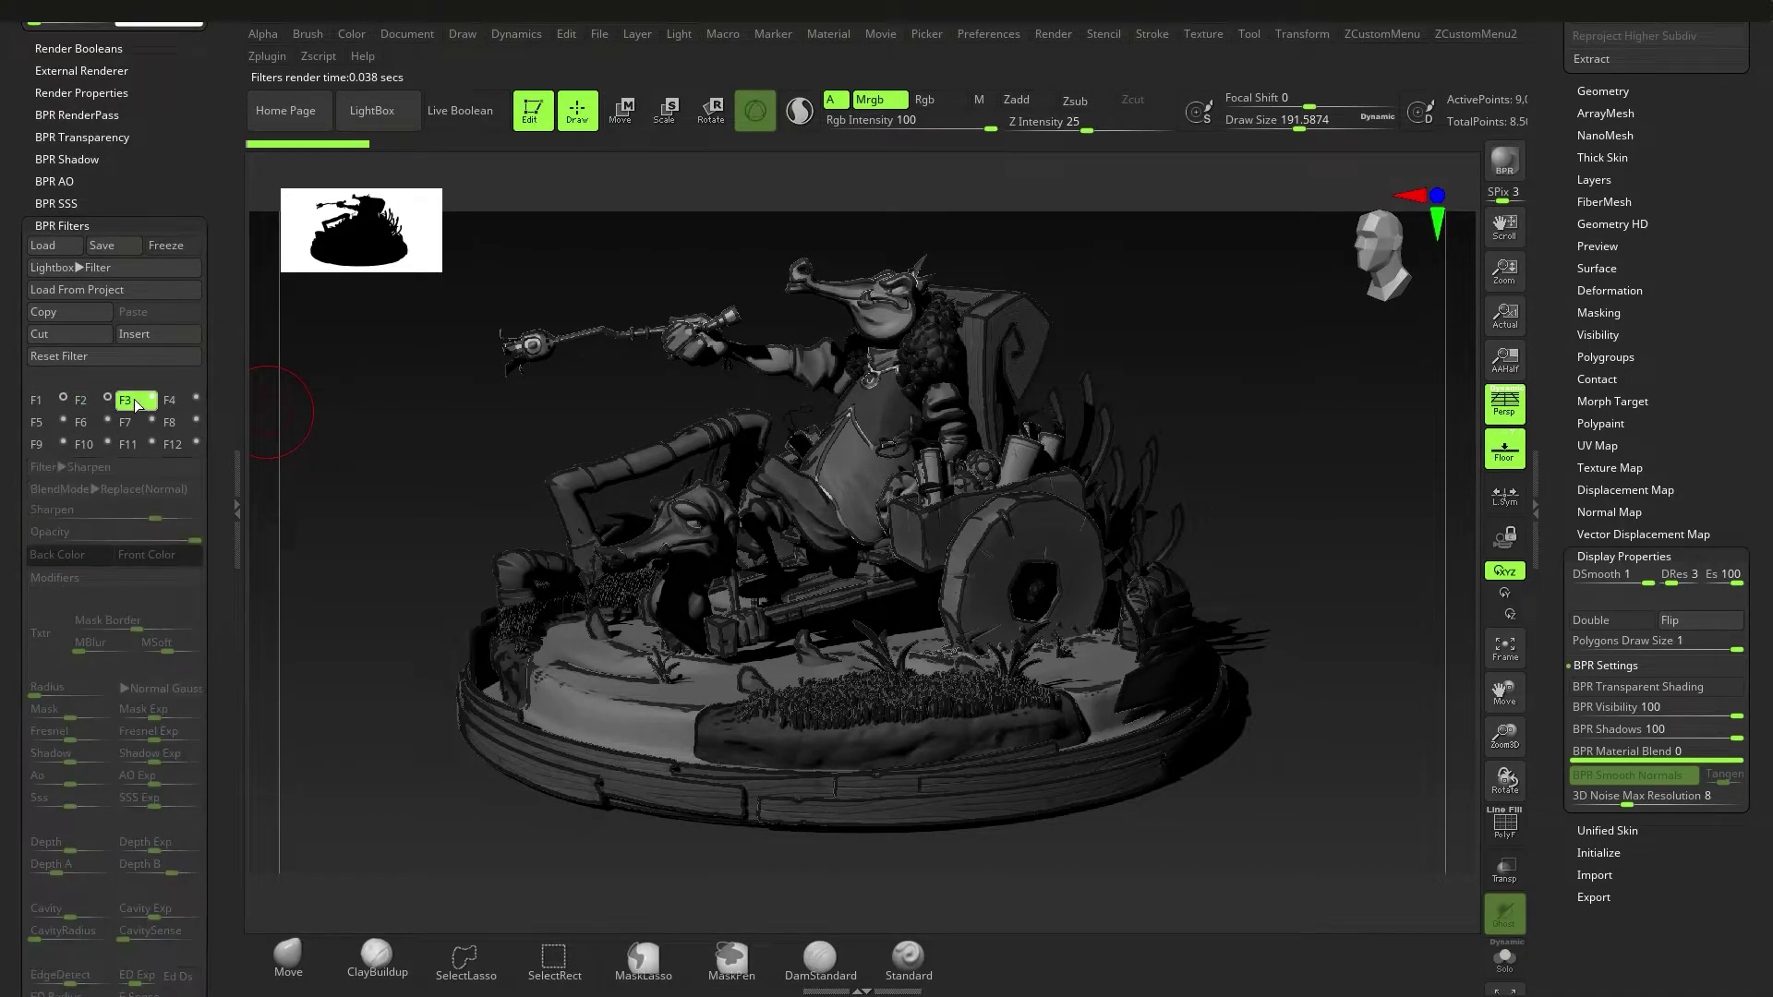
click(154, 400)
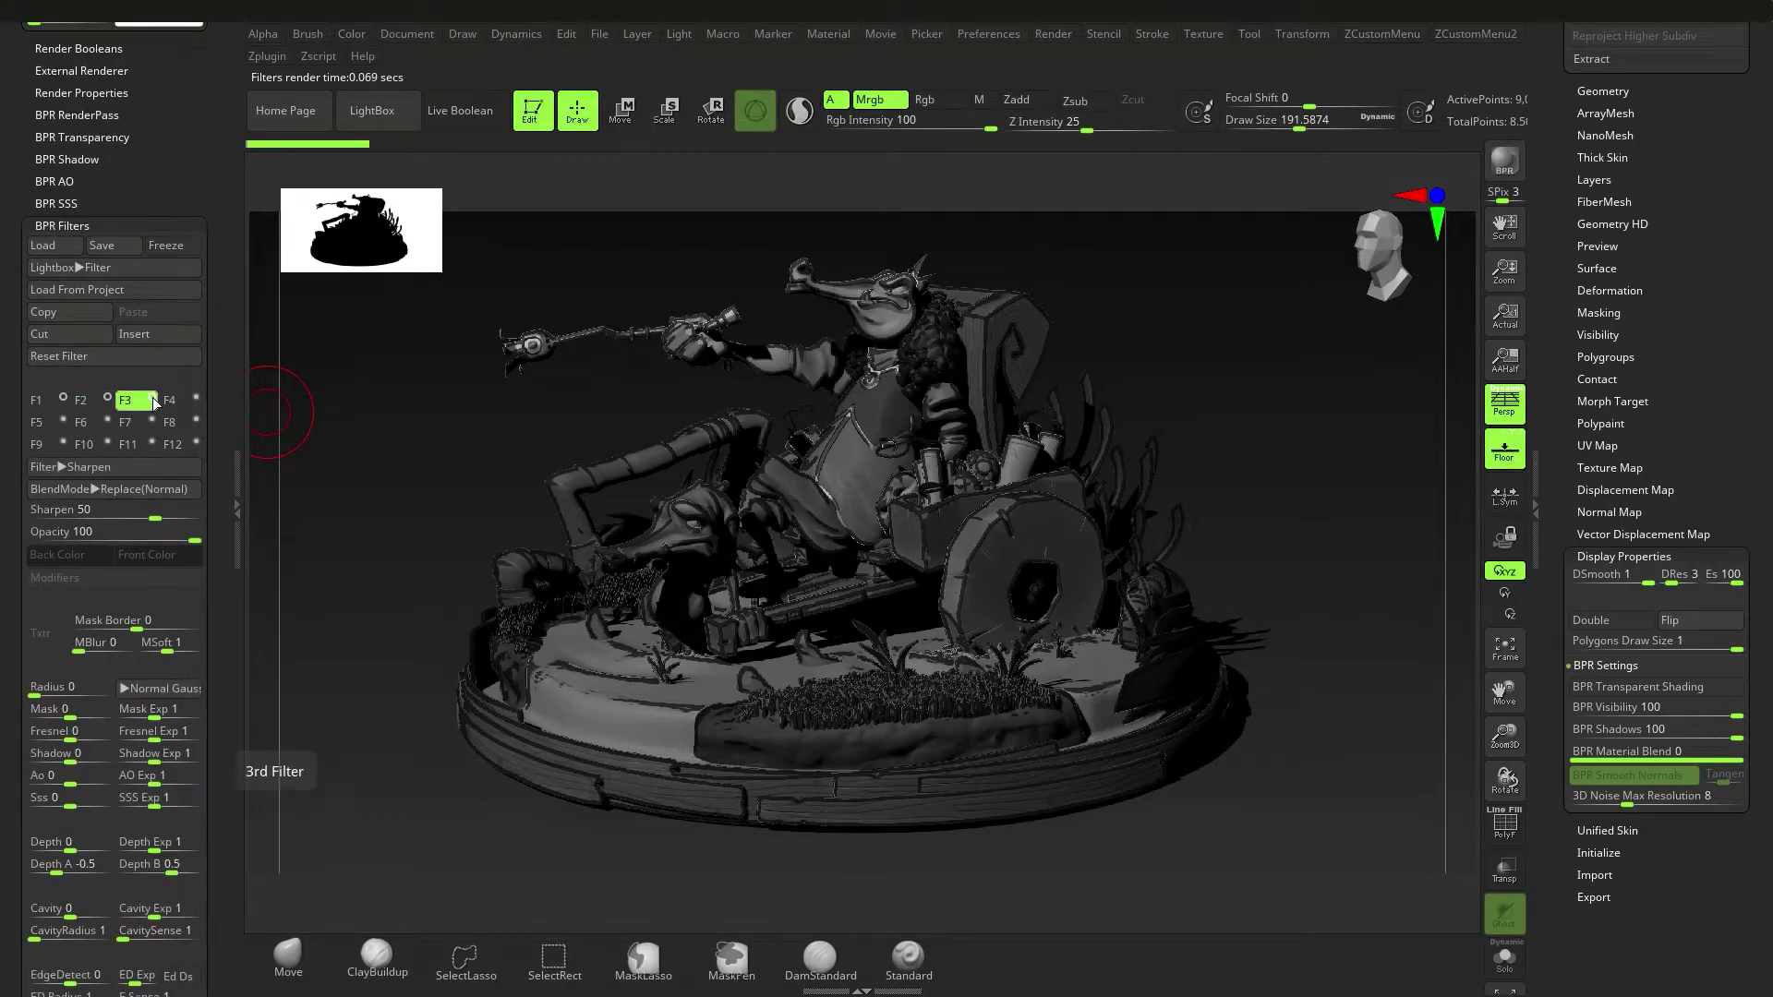
click(103, 468)
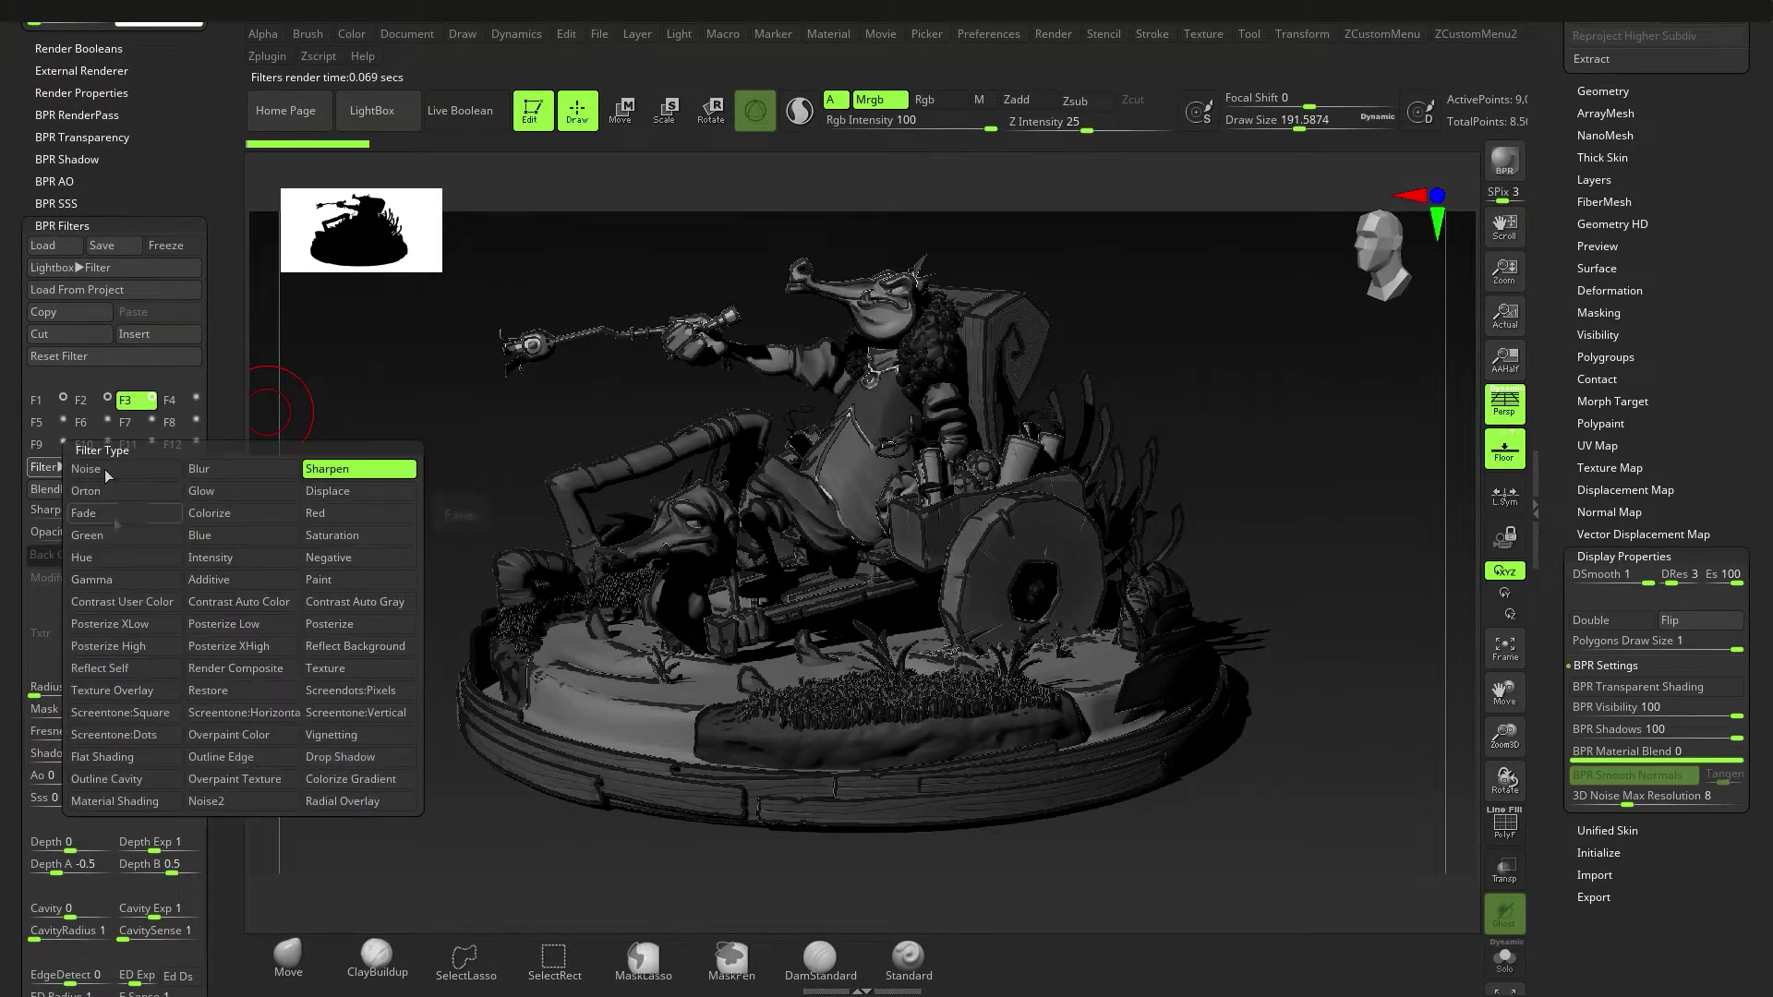
click(342, 579)
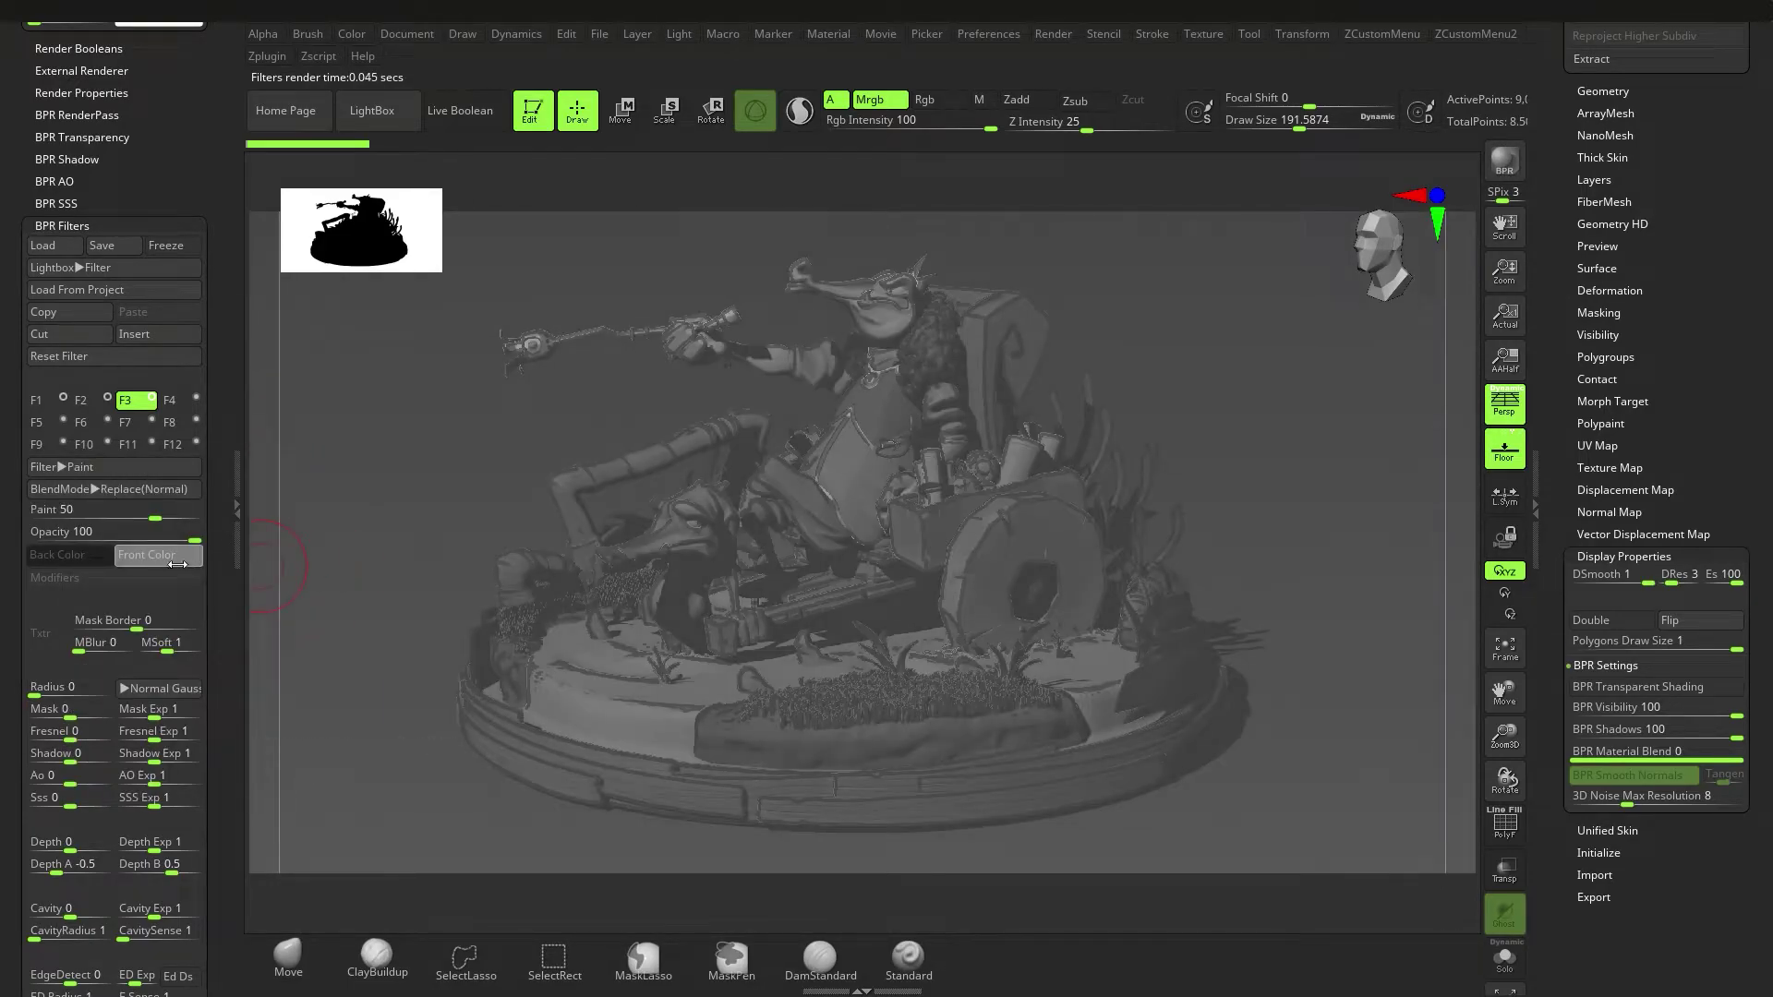
drag(177, 564, 332, 601)
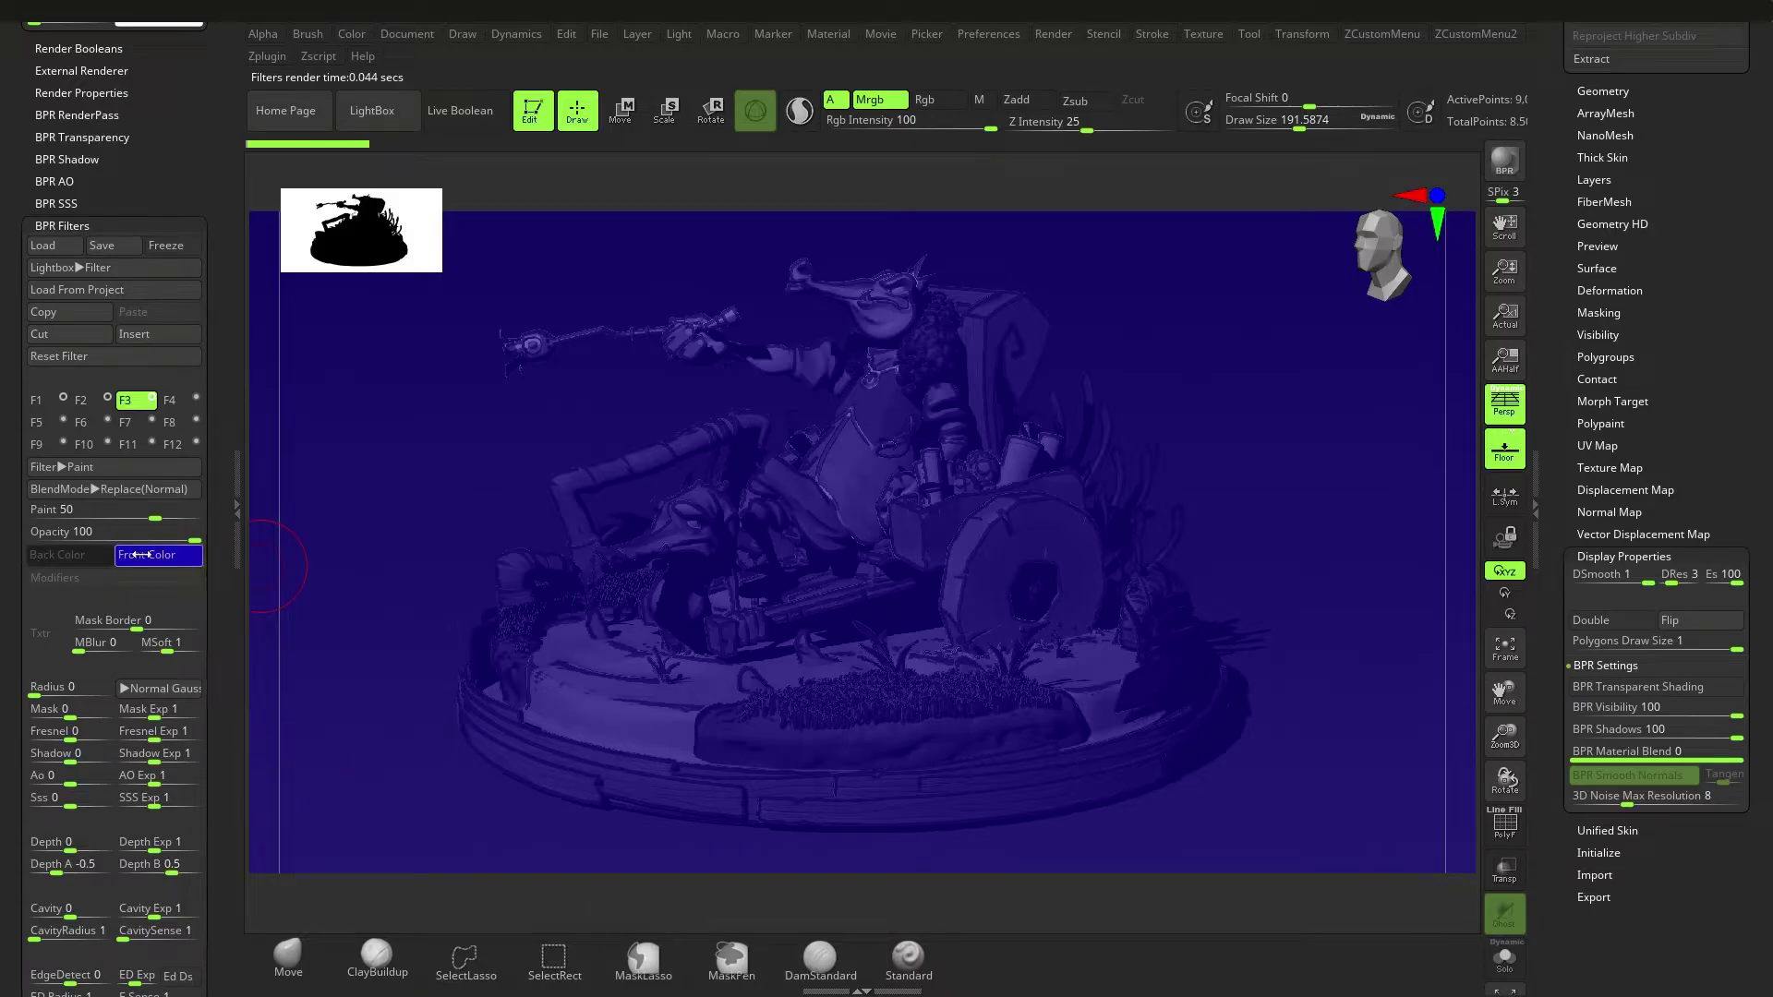
Try the Paint filter with Mask 1, and set Mask to -1 to paint only the background.
scroll(18, 600, down, 3)
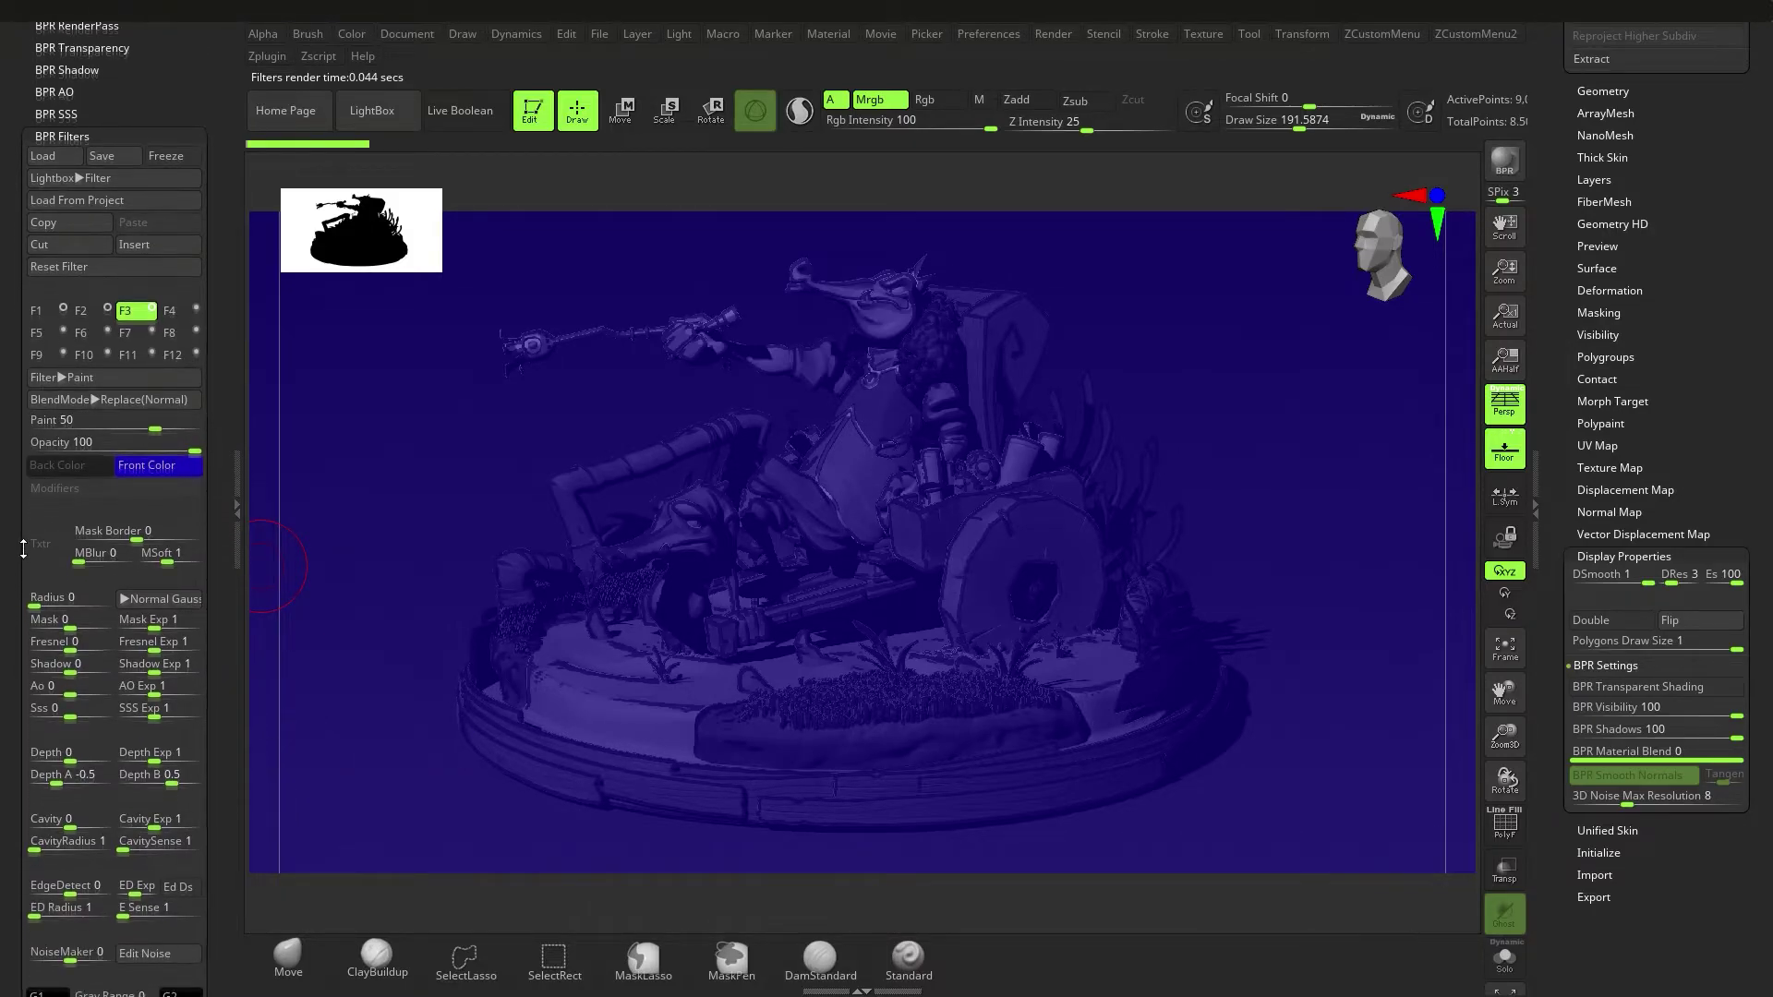
scroll(17, 606, down, 1)
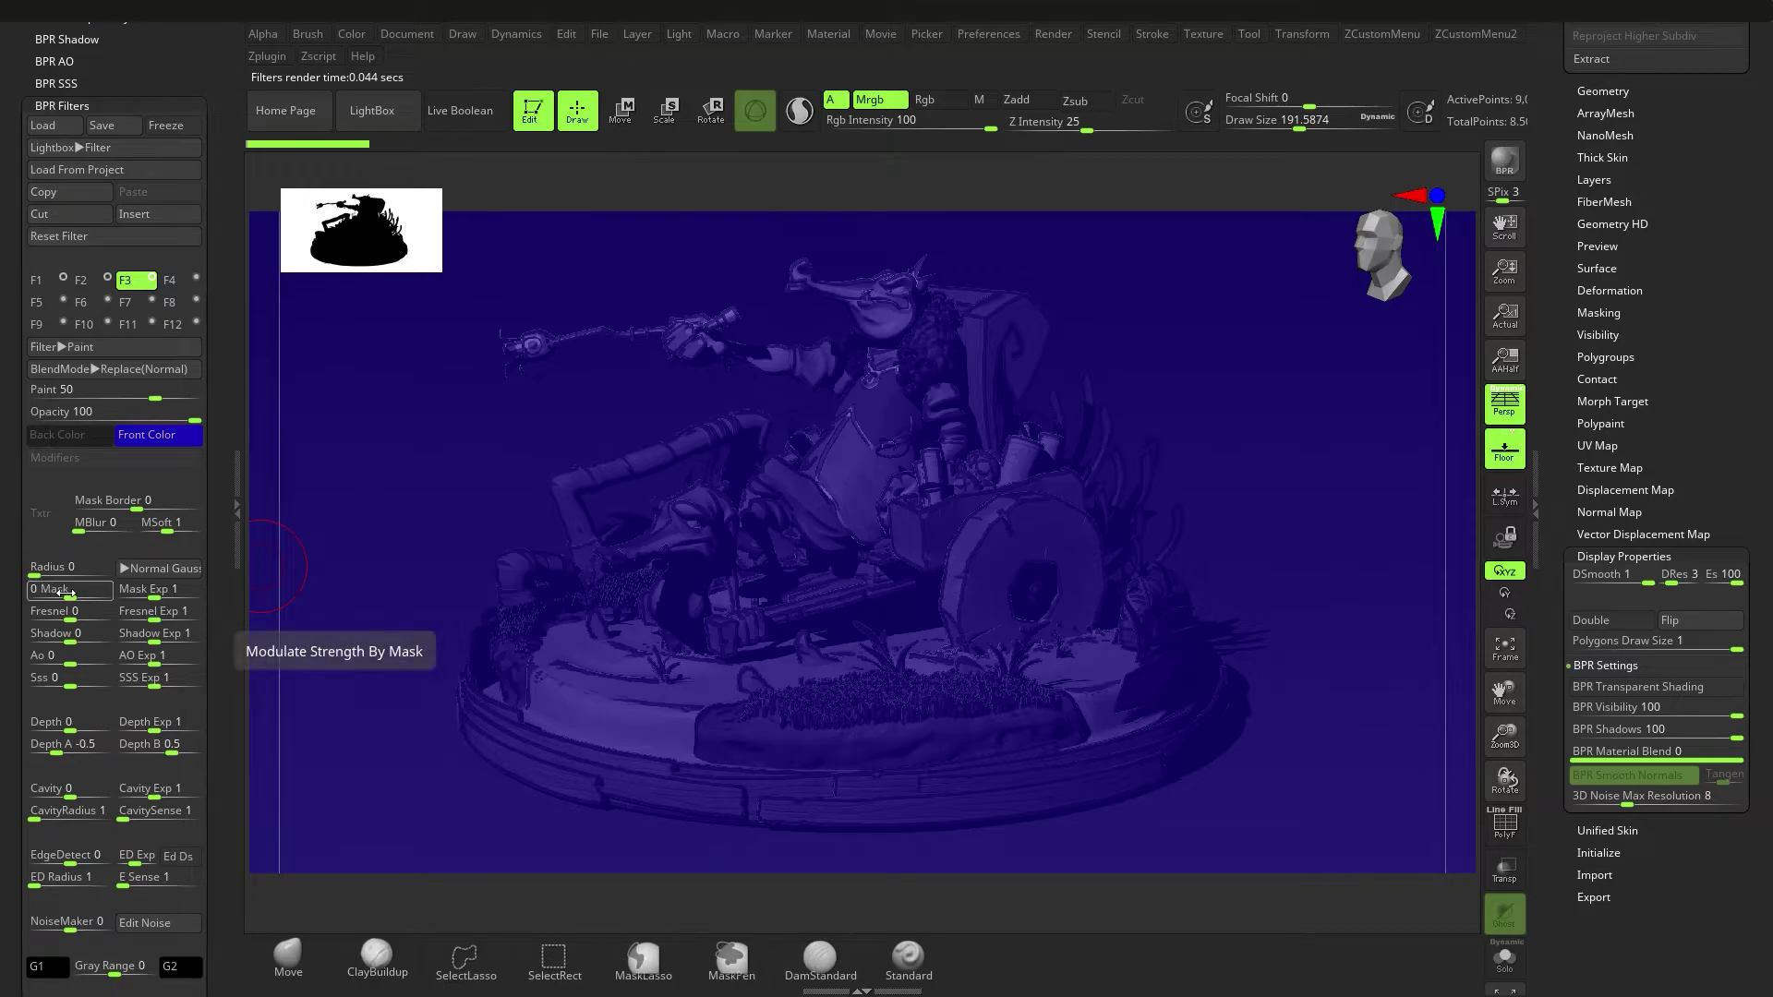
drag(67, 592, 109, 592)
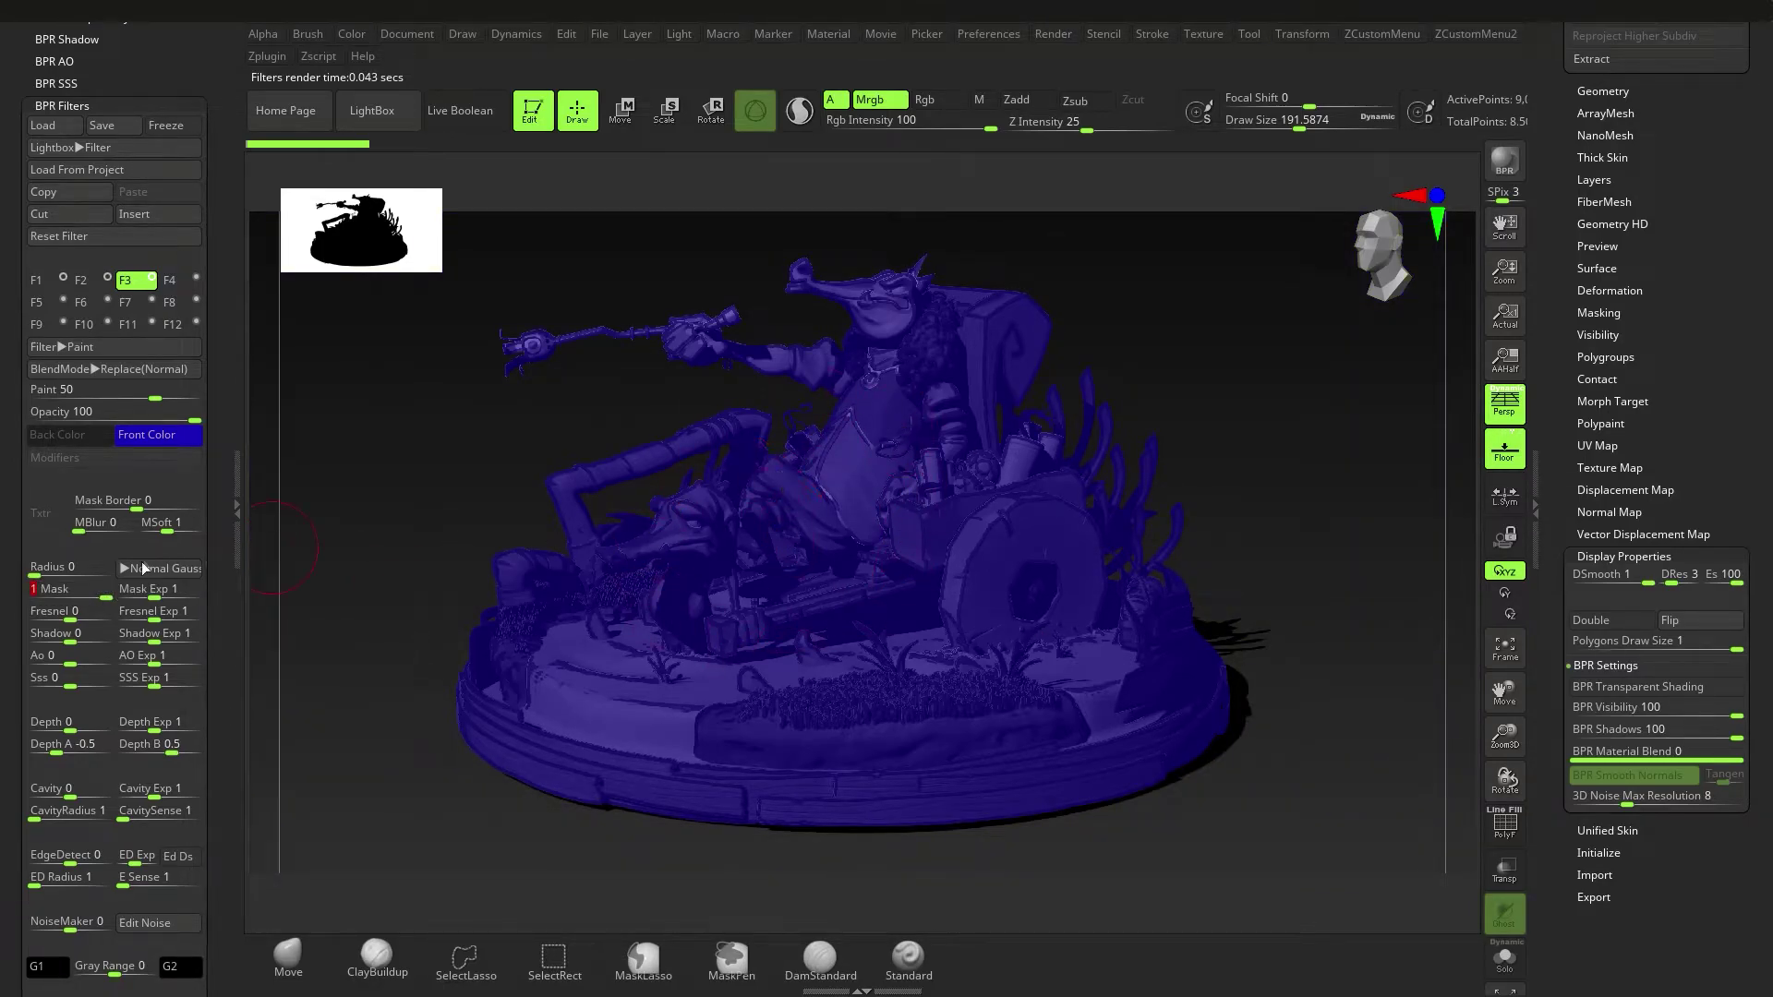
drag(102, 593, 17, 598)
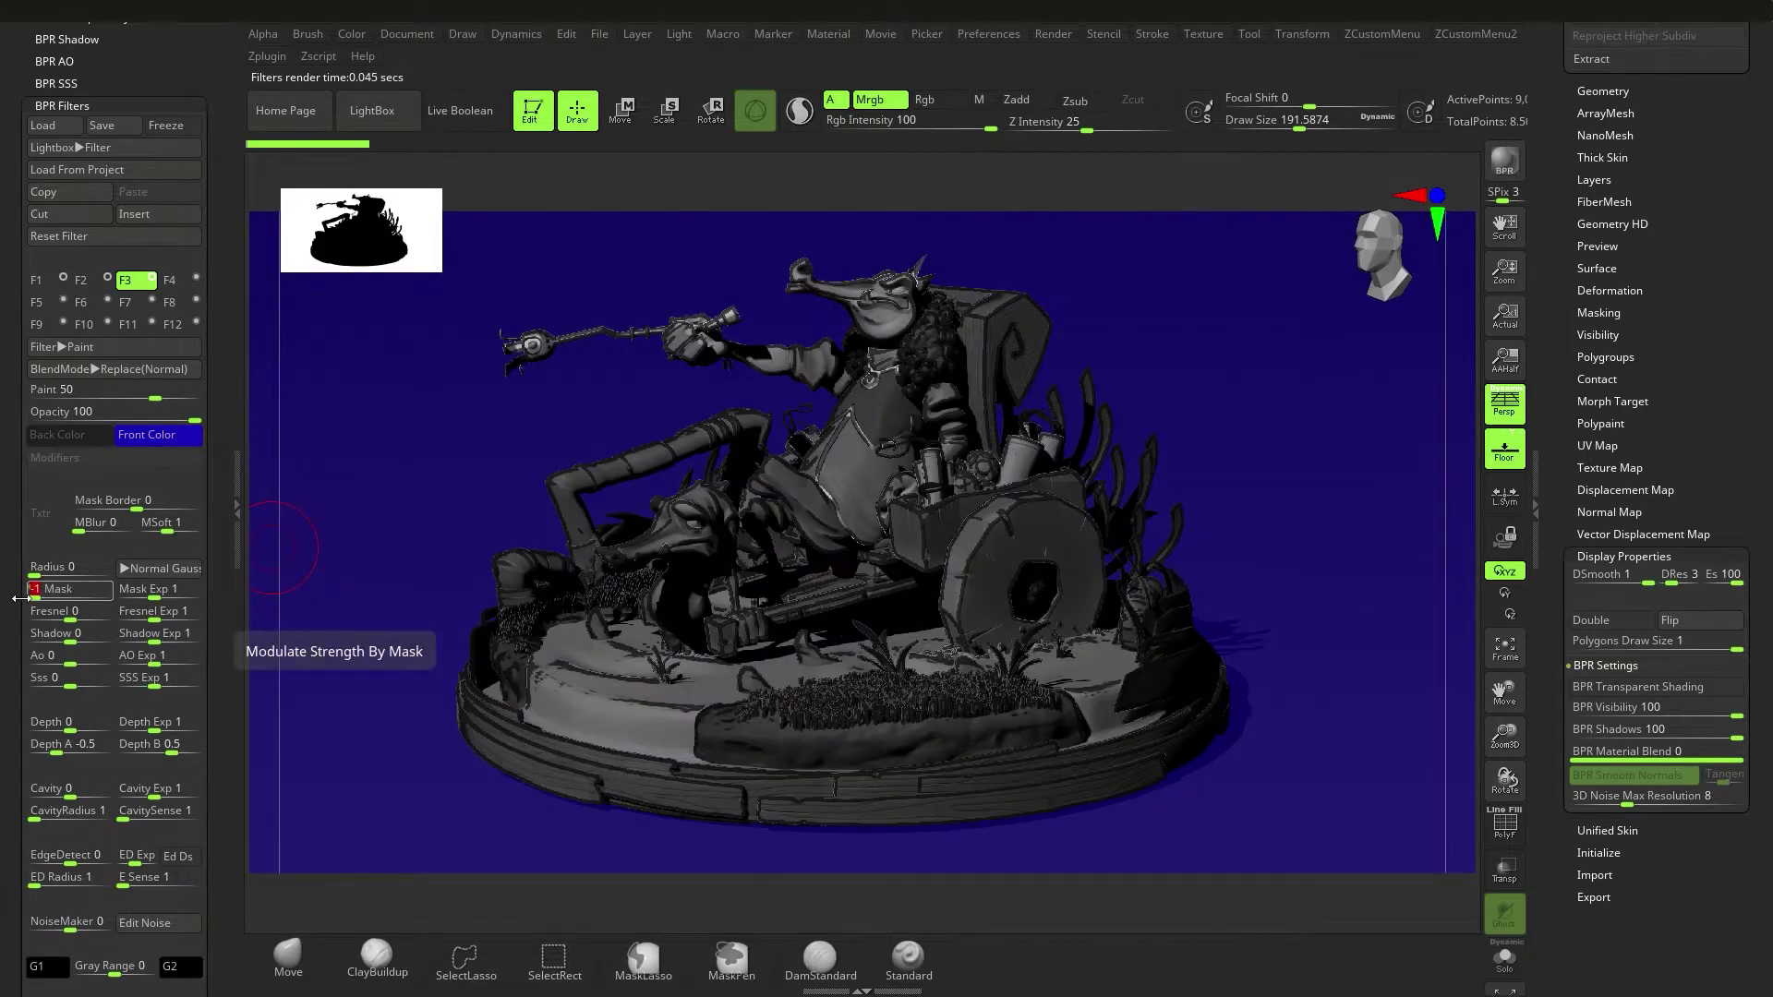
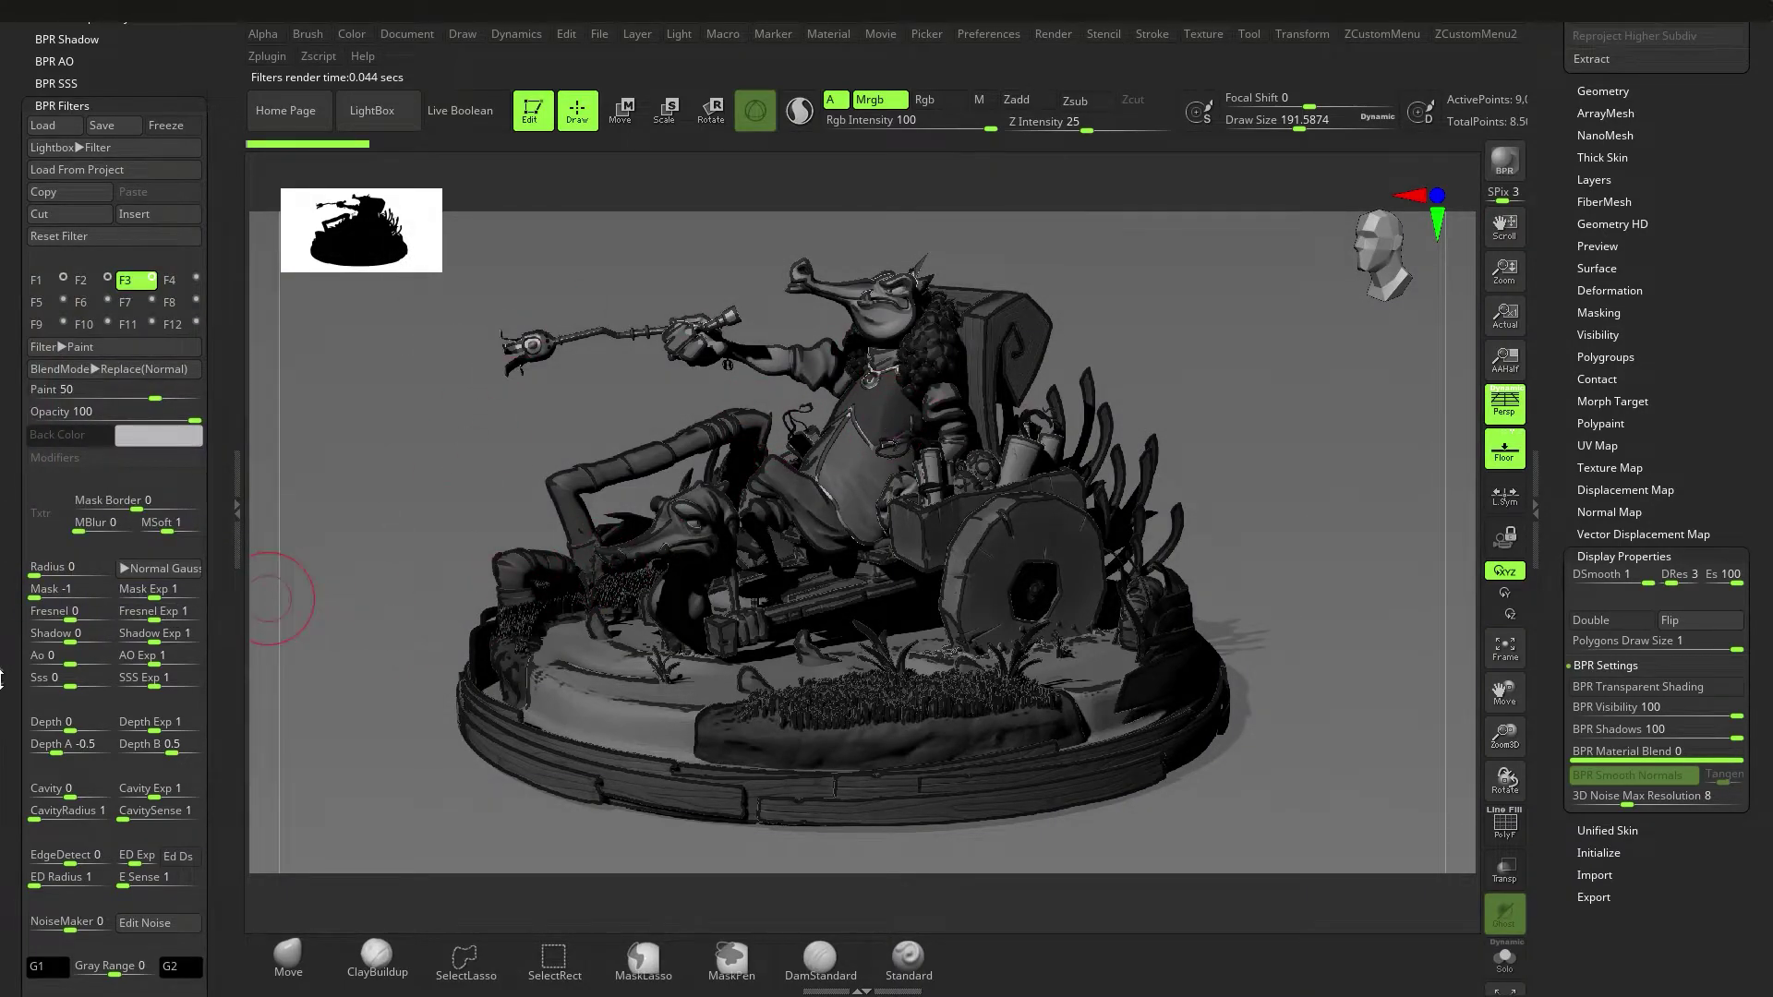
Enable the F4 filter as Orton in Screen blend mode, and compare it with the blend modes of the F2 and F1 filters.
scroll(4, 633, down, 5)
scroll(2, 558, up, 4)
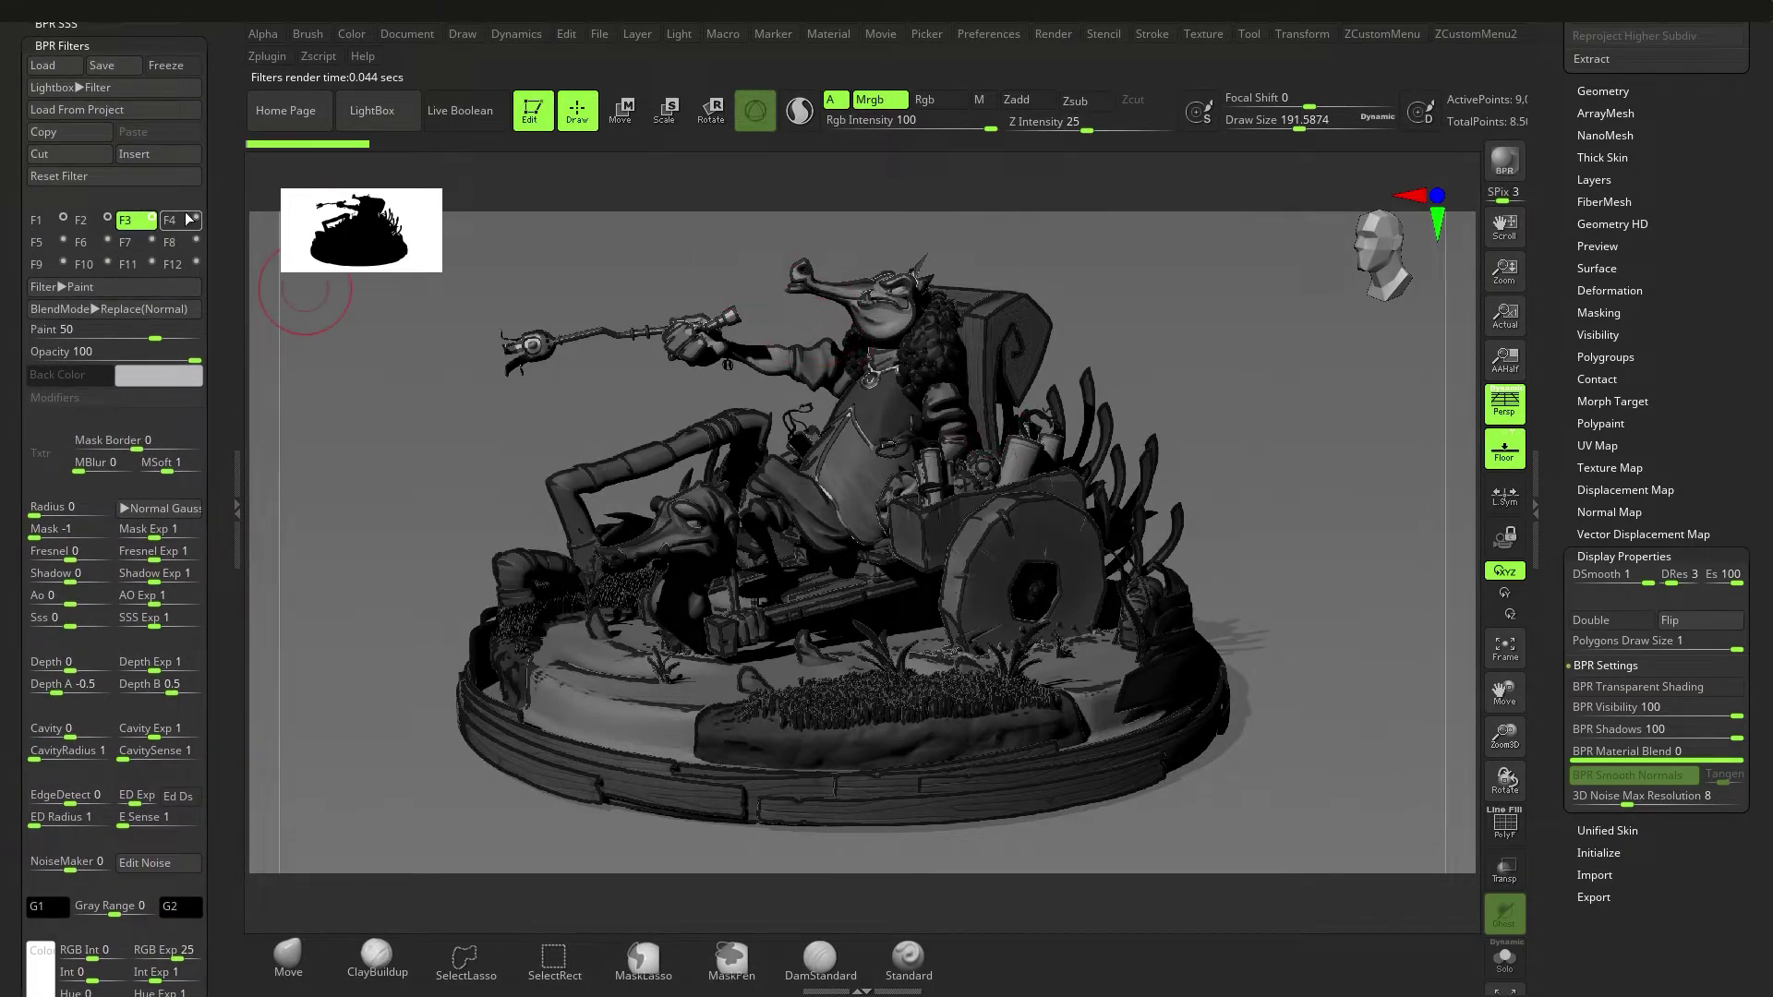
click(189, 219)
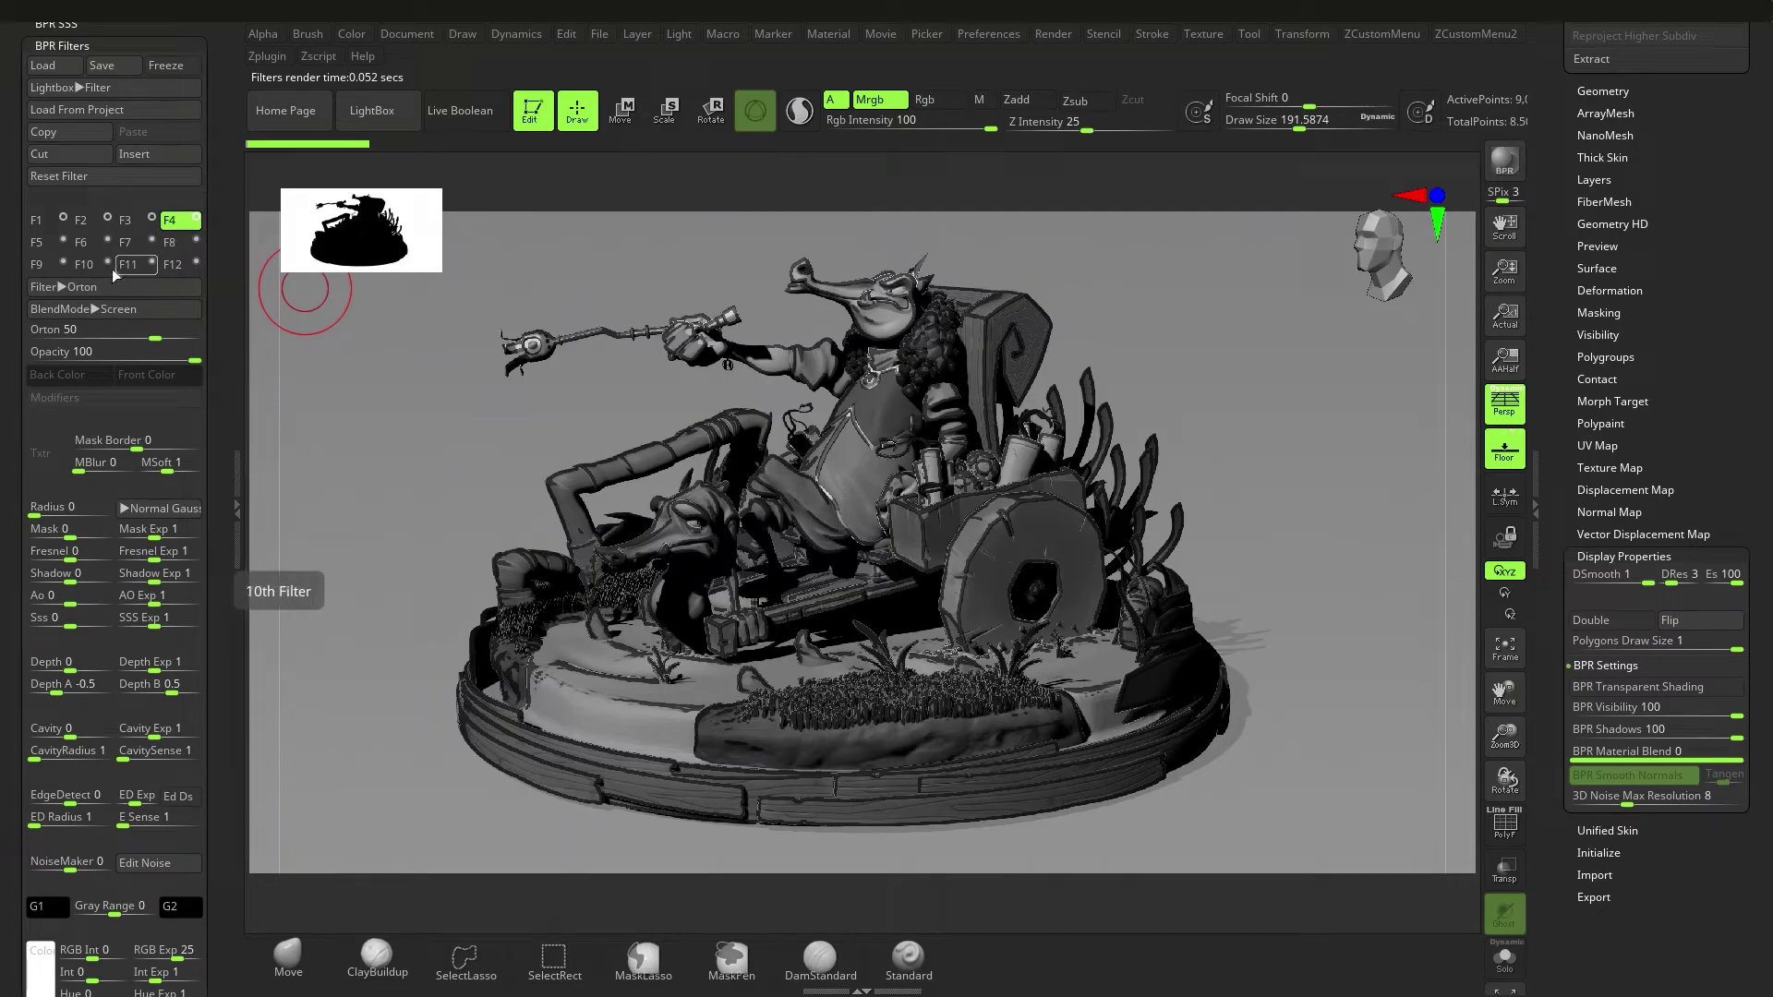
click(73, 288)
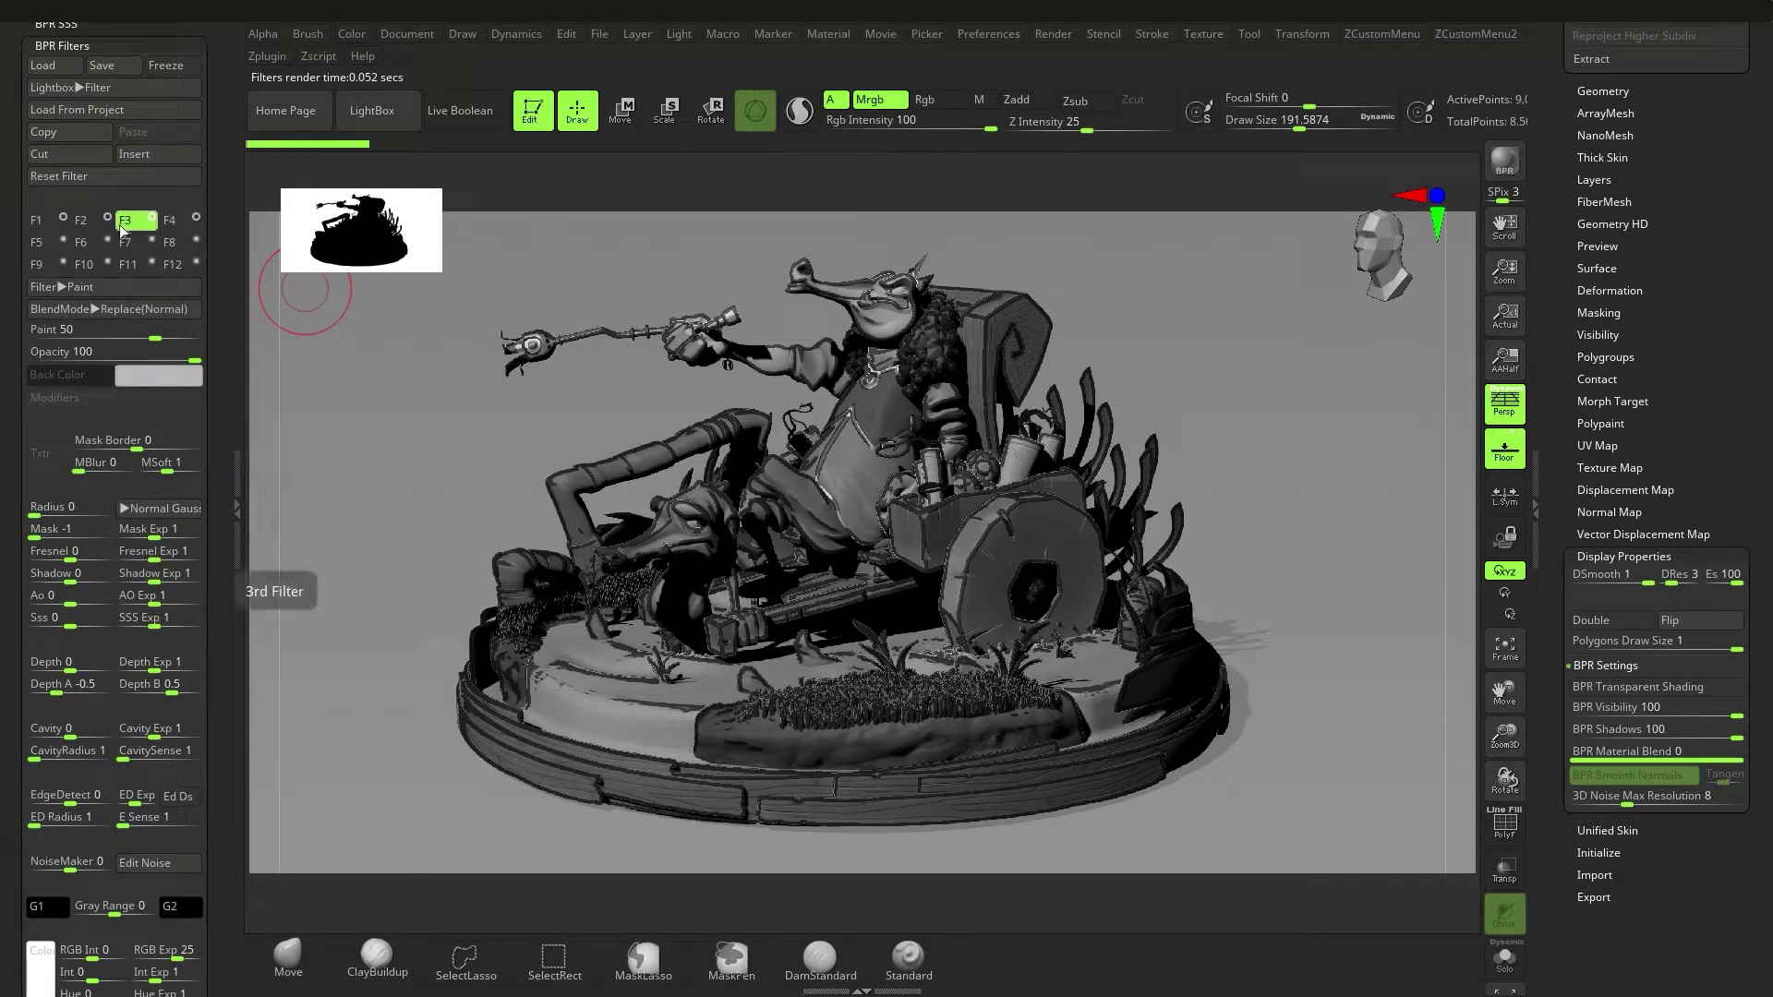
click(92, 220)
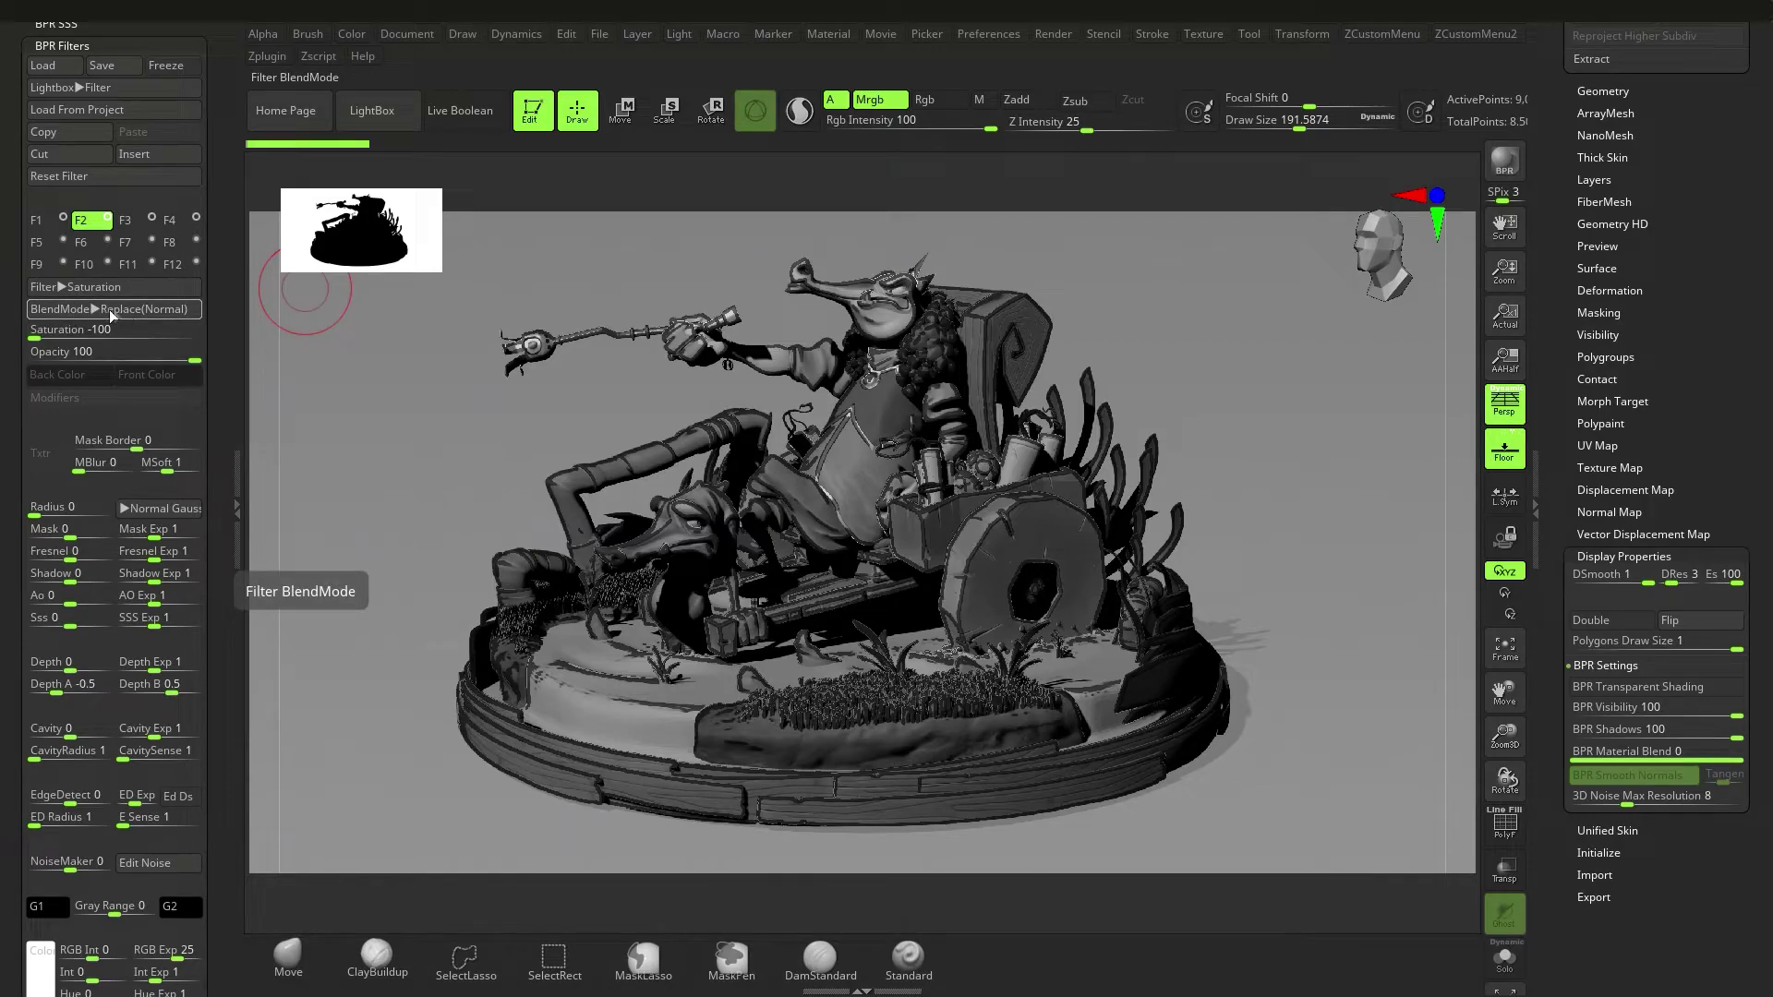
click(48, 221)
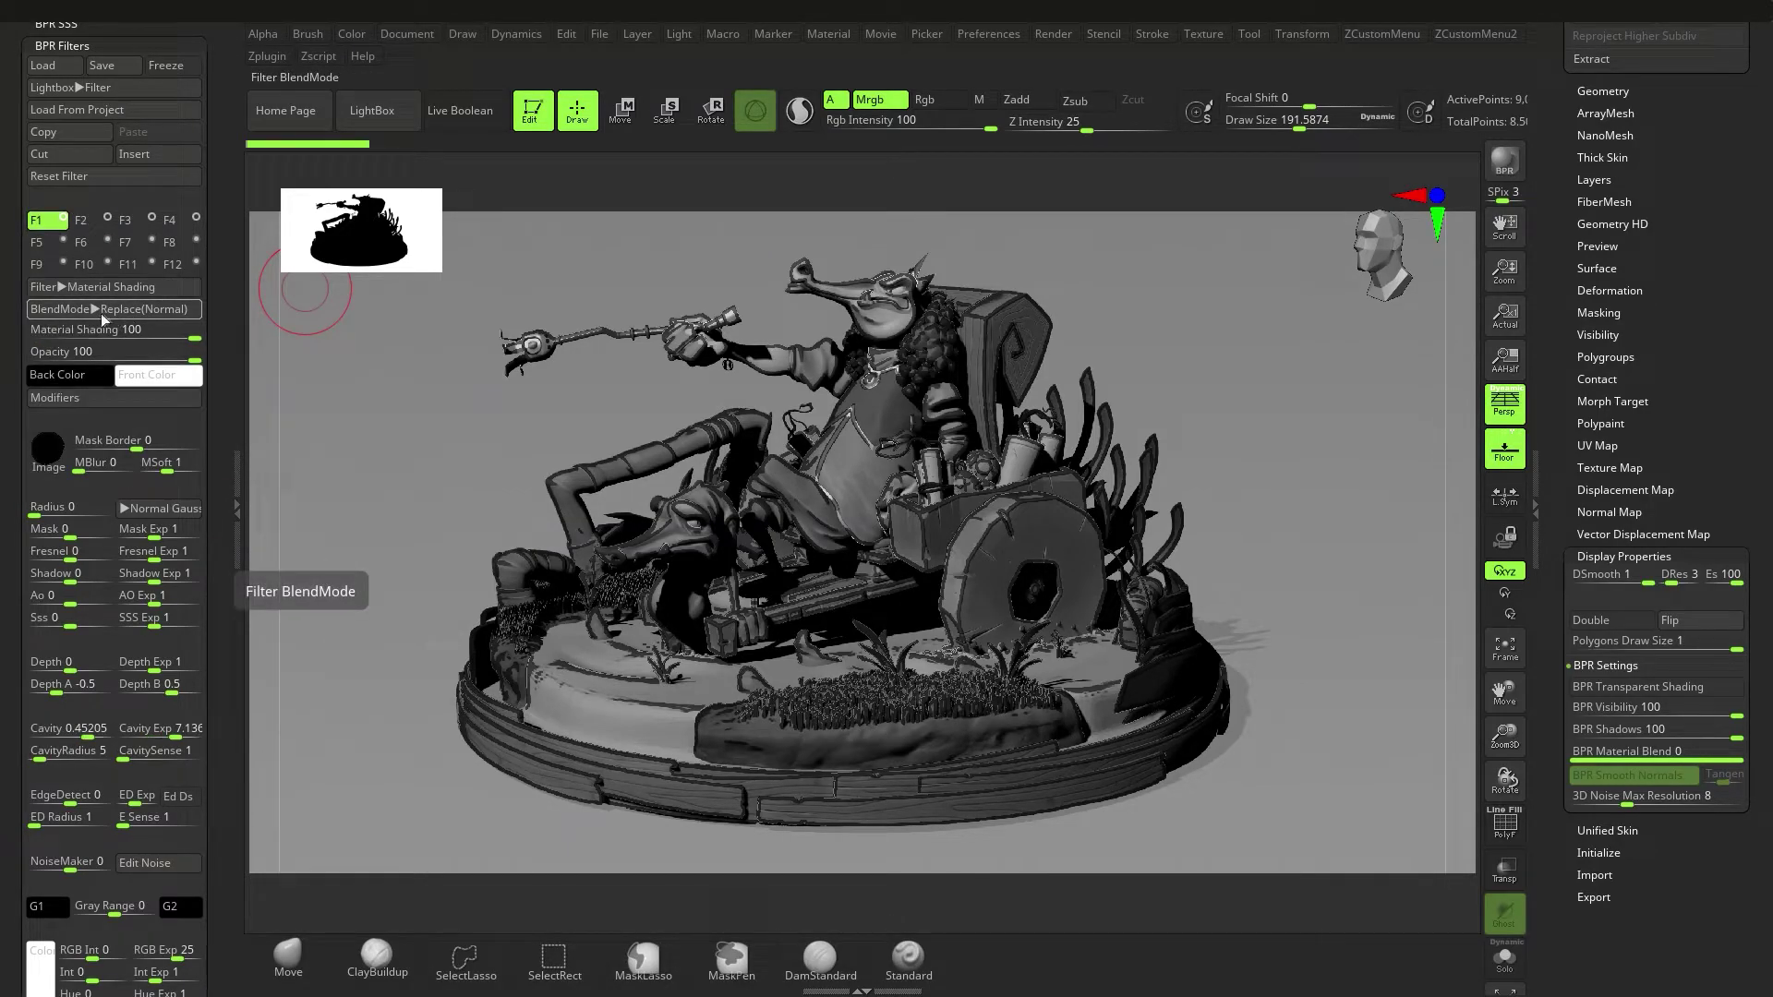
click(176, 219)
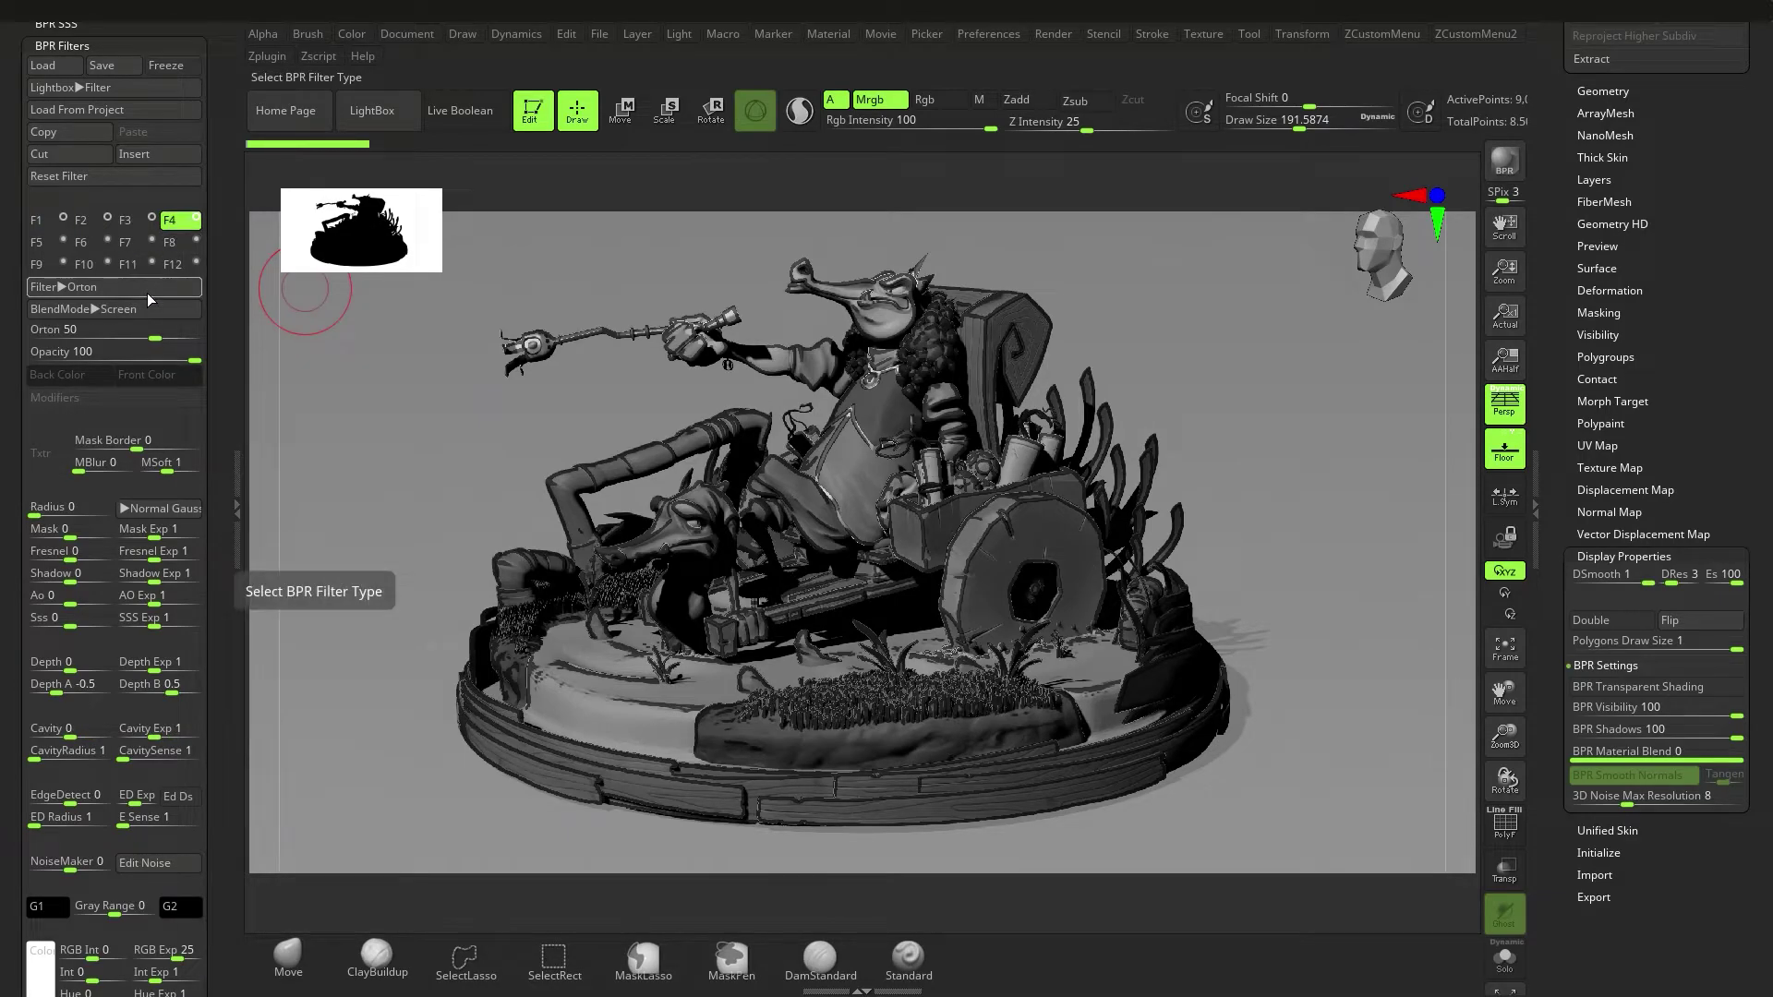
Set the F4 Orton strength to 100, try Mask 1 and reduce Mask to about 0.84.
drag(155, 338, 201, 339)
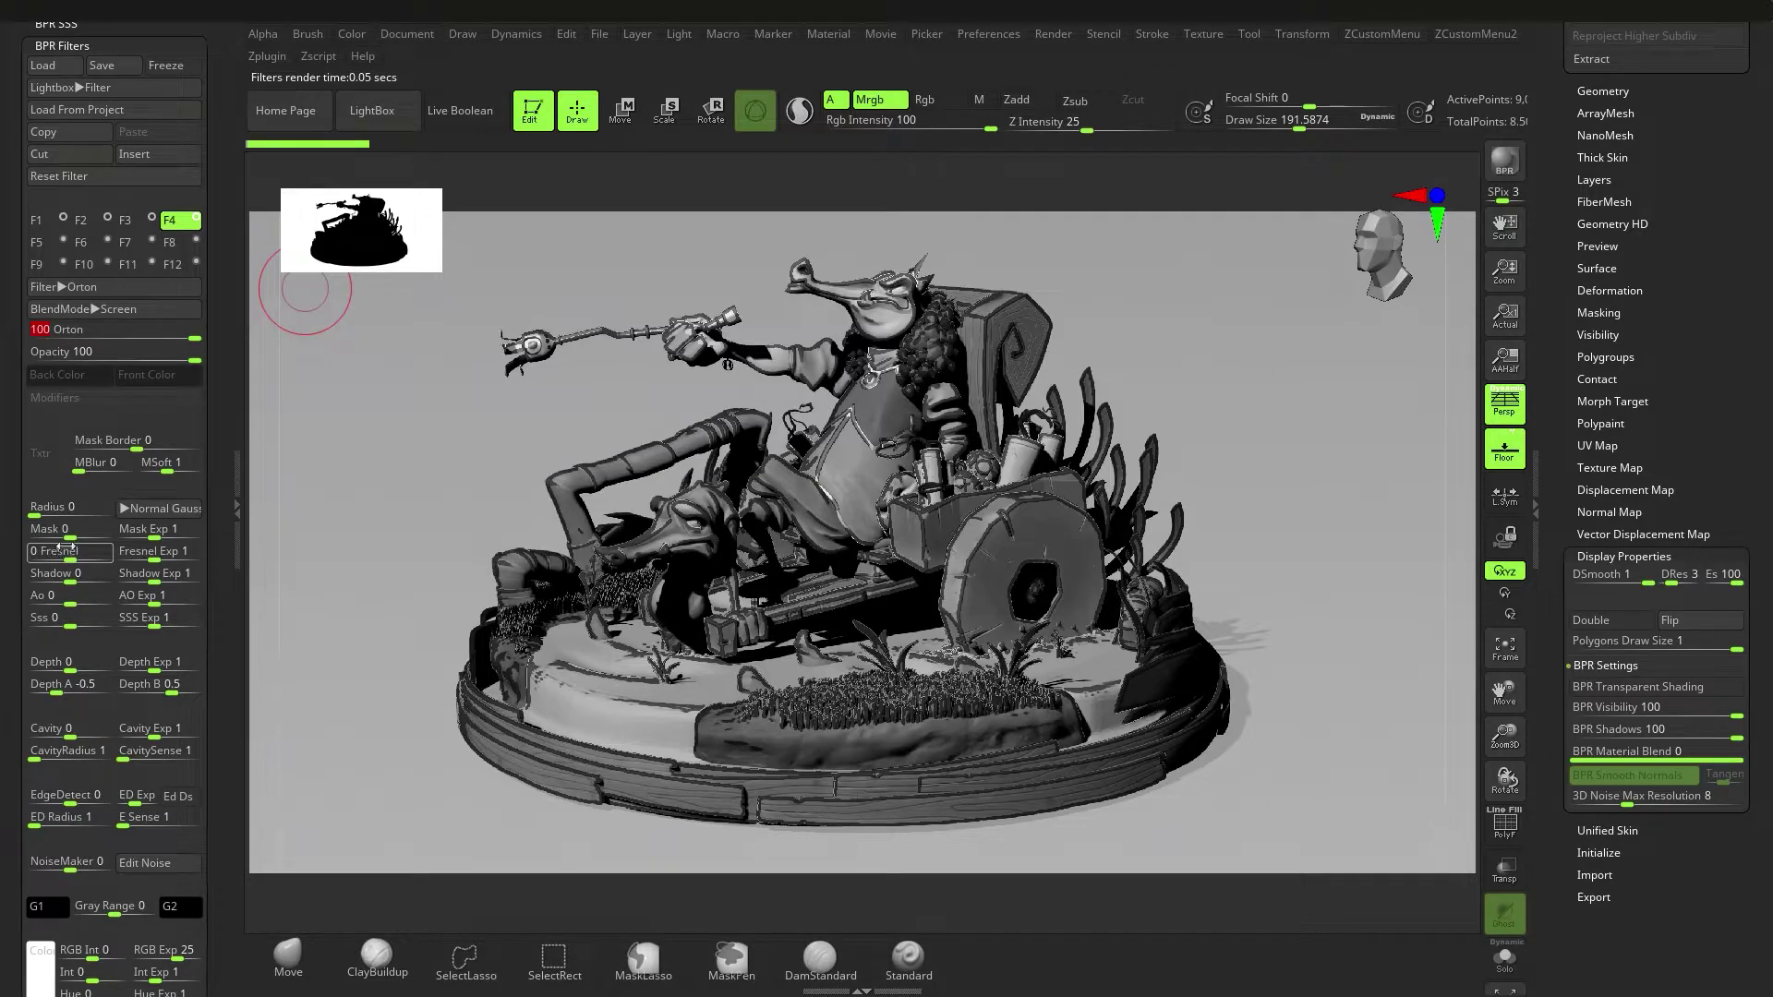
drag(69, 535, 115, 536)
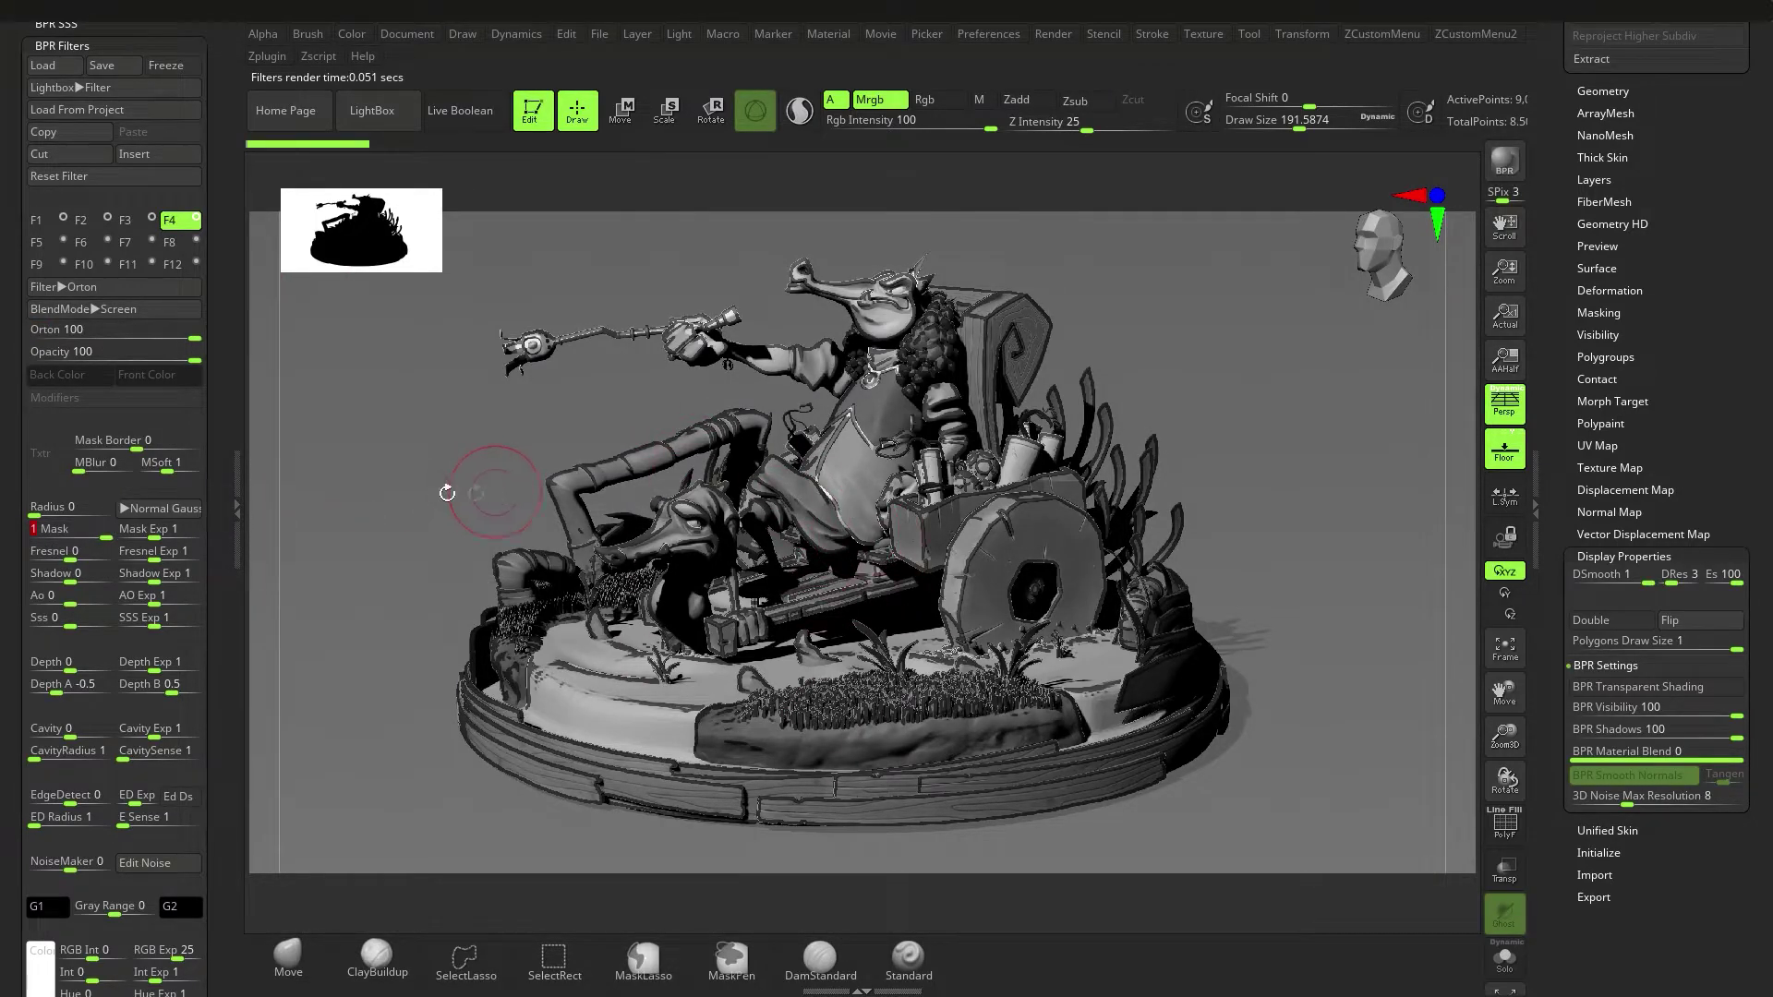
drag(111, 534, 101, 536)
Modulate the Orton filter by surface normals with Normal 1, try different normal directions, and set Normal Exp to 0.01.
drag(12, 778, 12, 434)
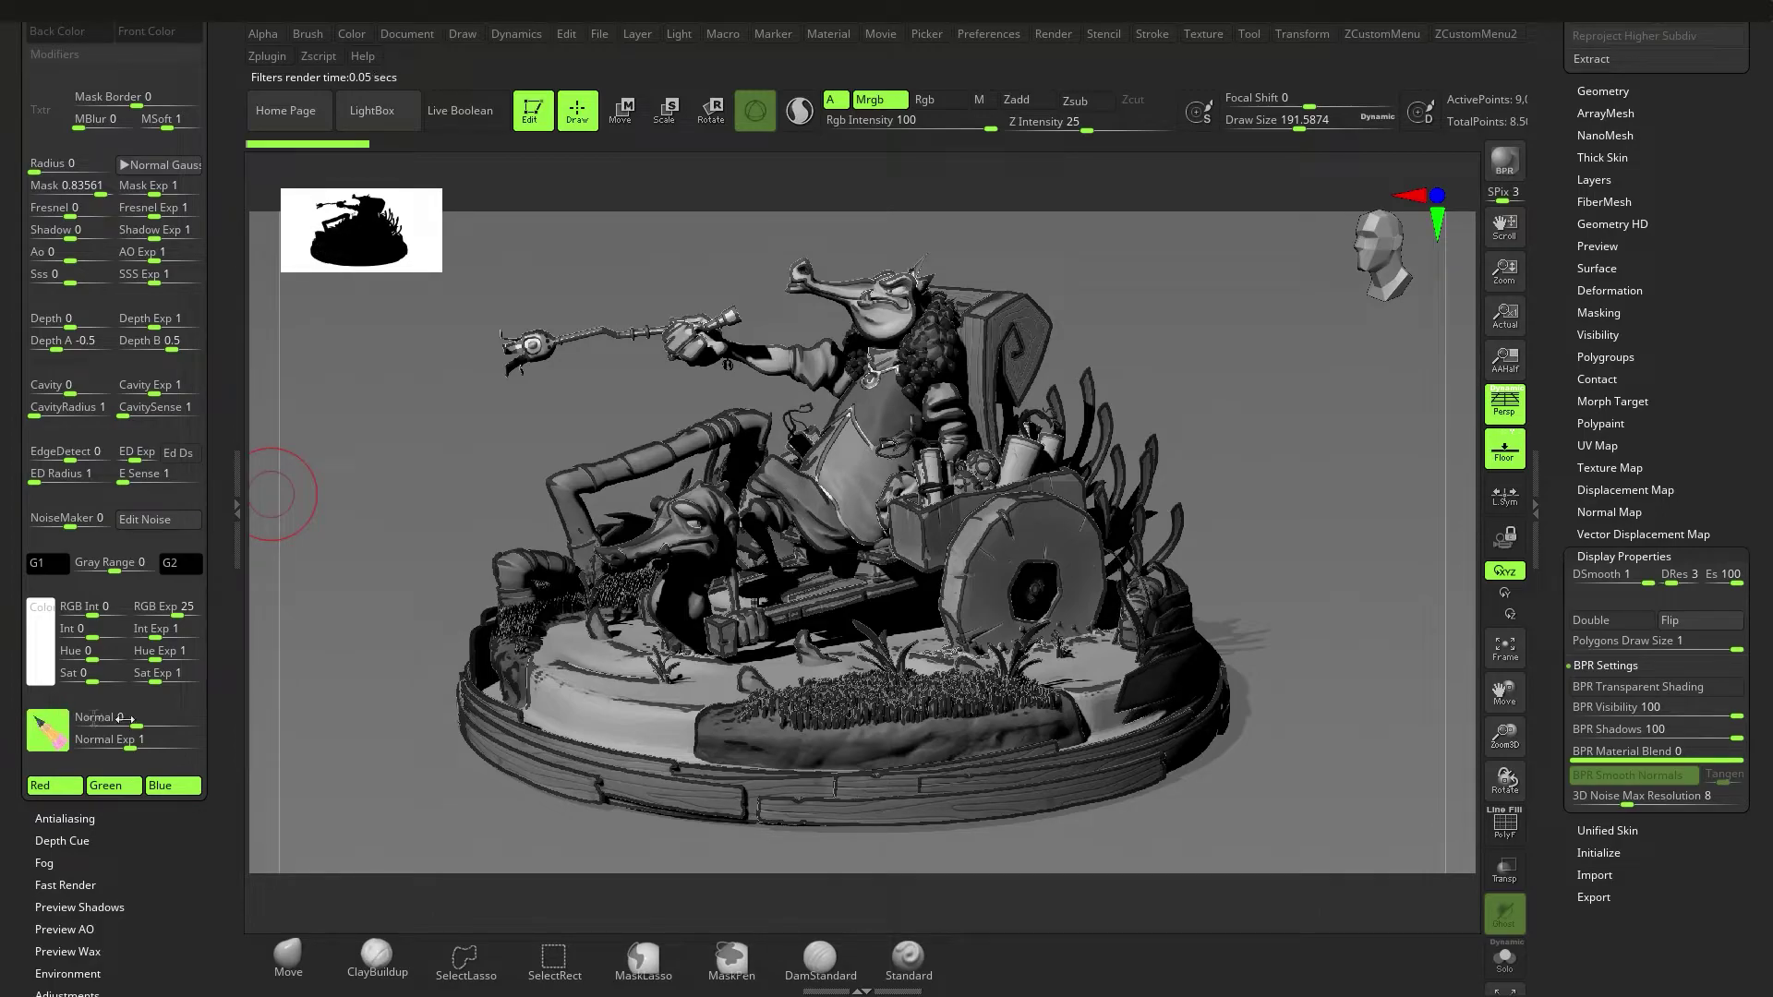
mouse_move(123, 718)
mouse_down()
mouse_move(214, 720)
mouse_move(101, 720)
mouse_move(210, 719)
mouse_move(148, 720)
mouse_up()
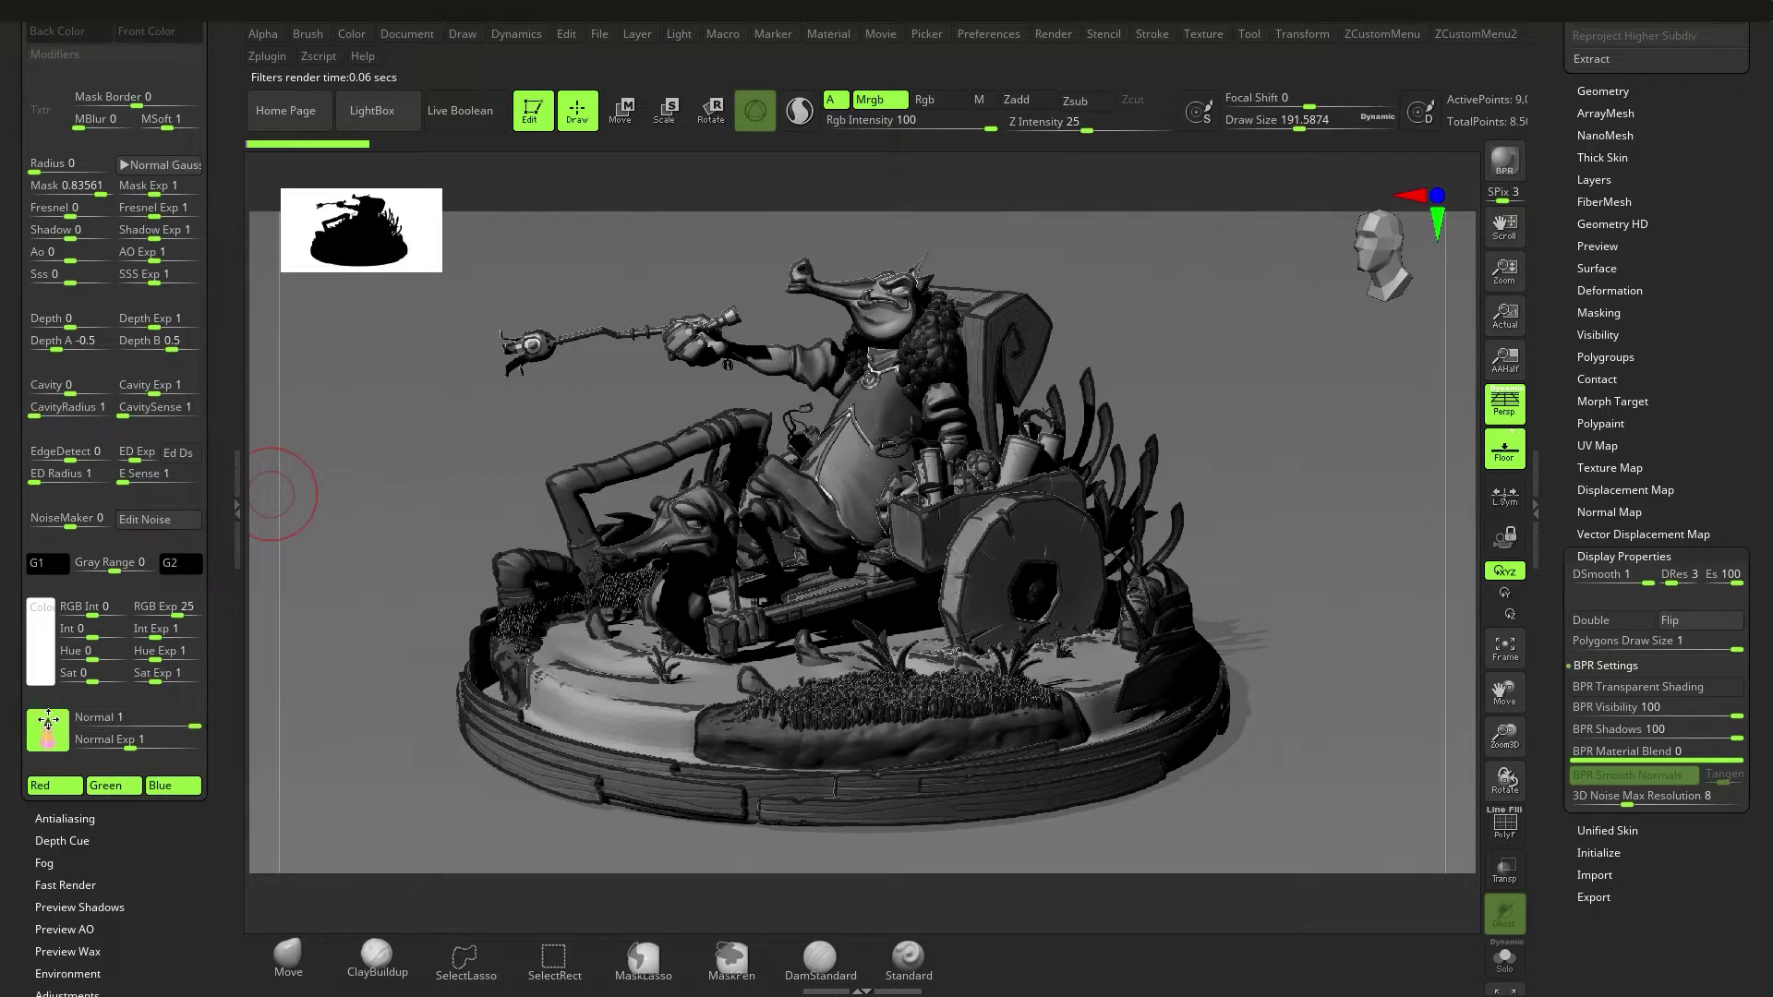
drag(73, 718, 58, 709)
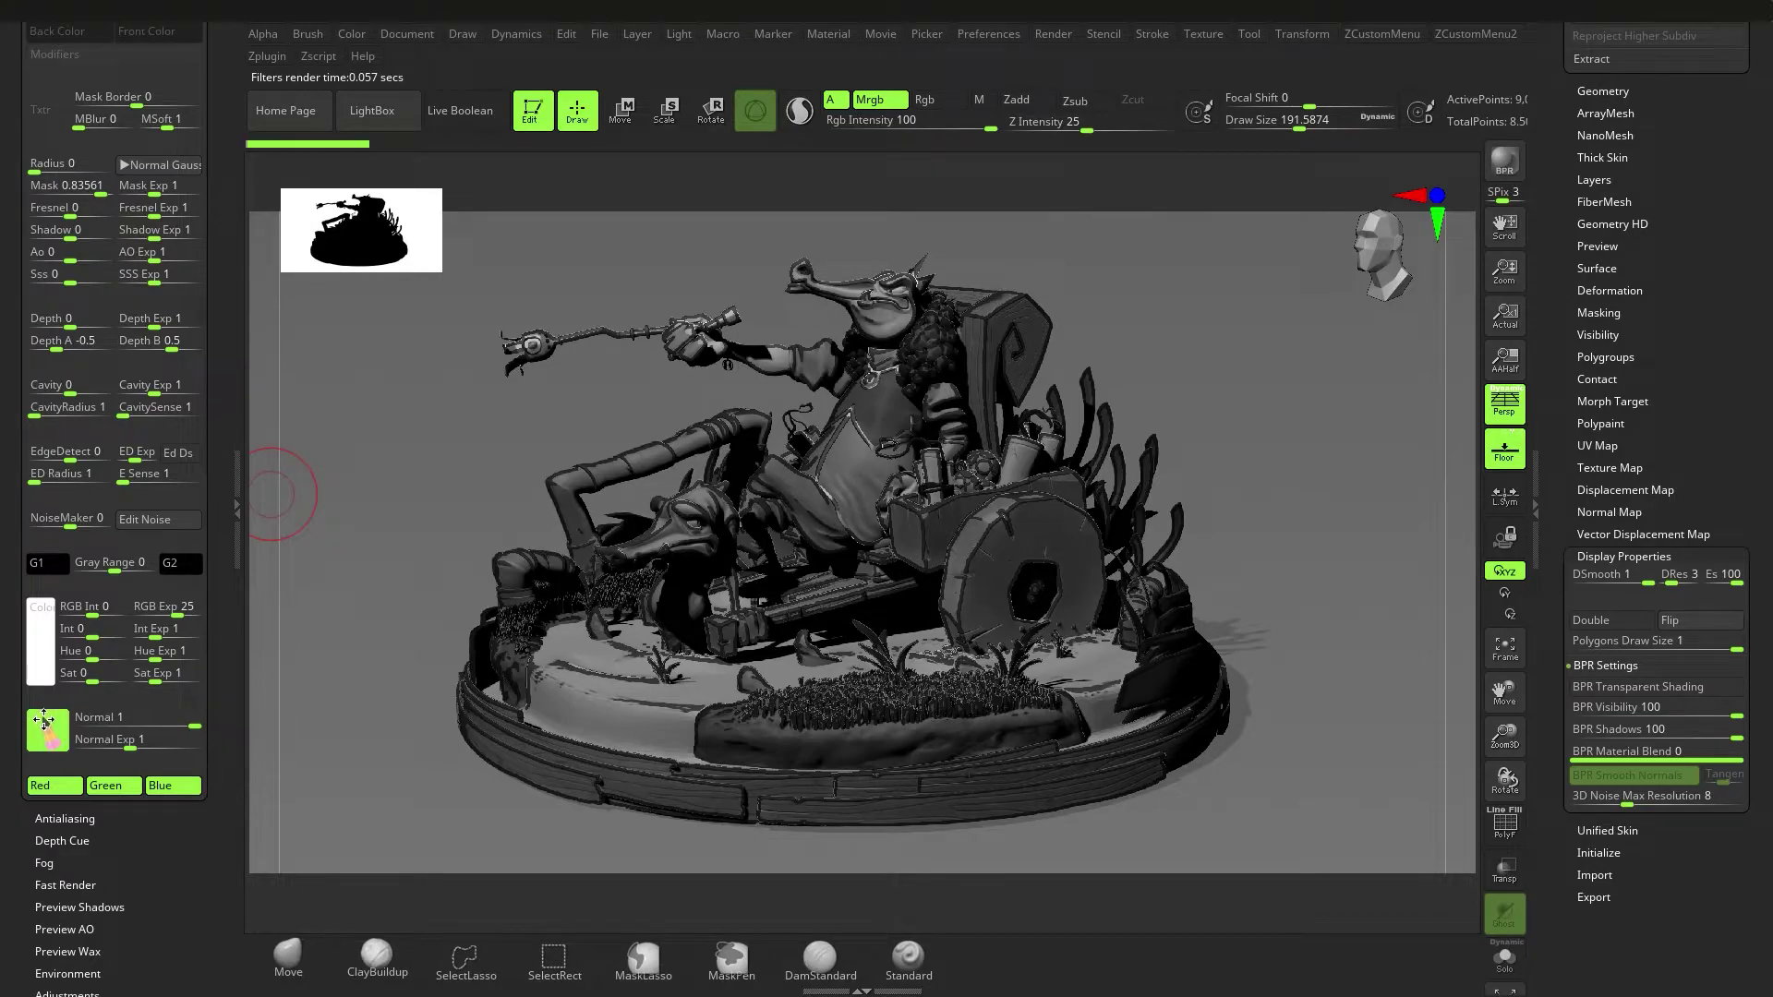
drag(37, 716, 43, 715)
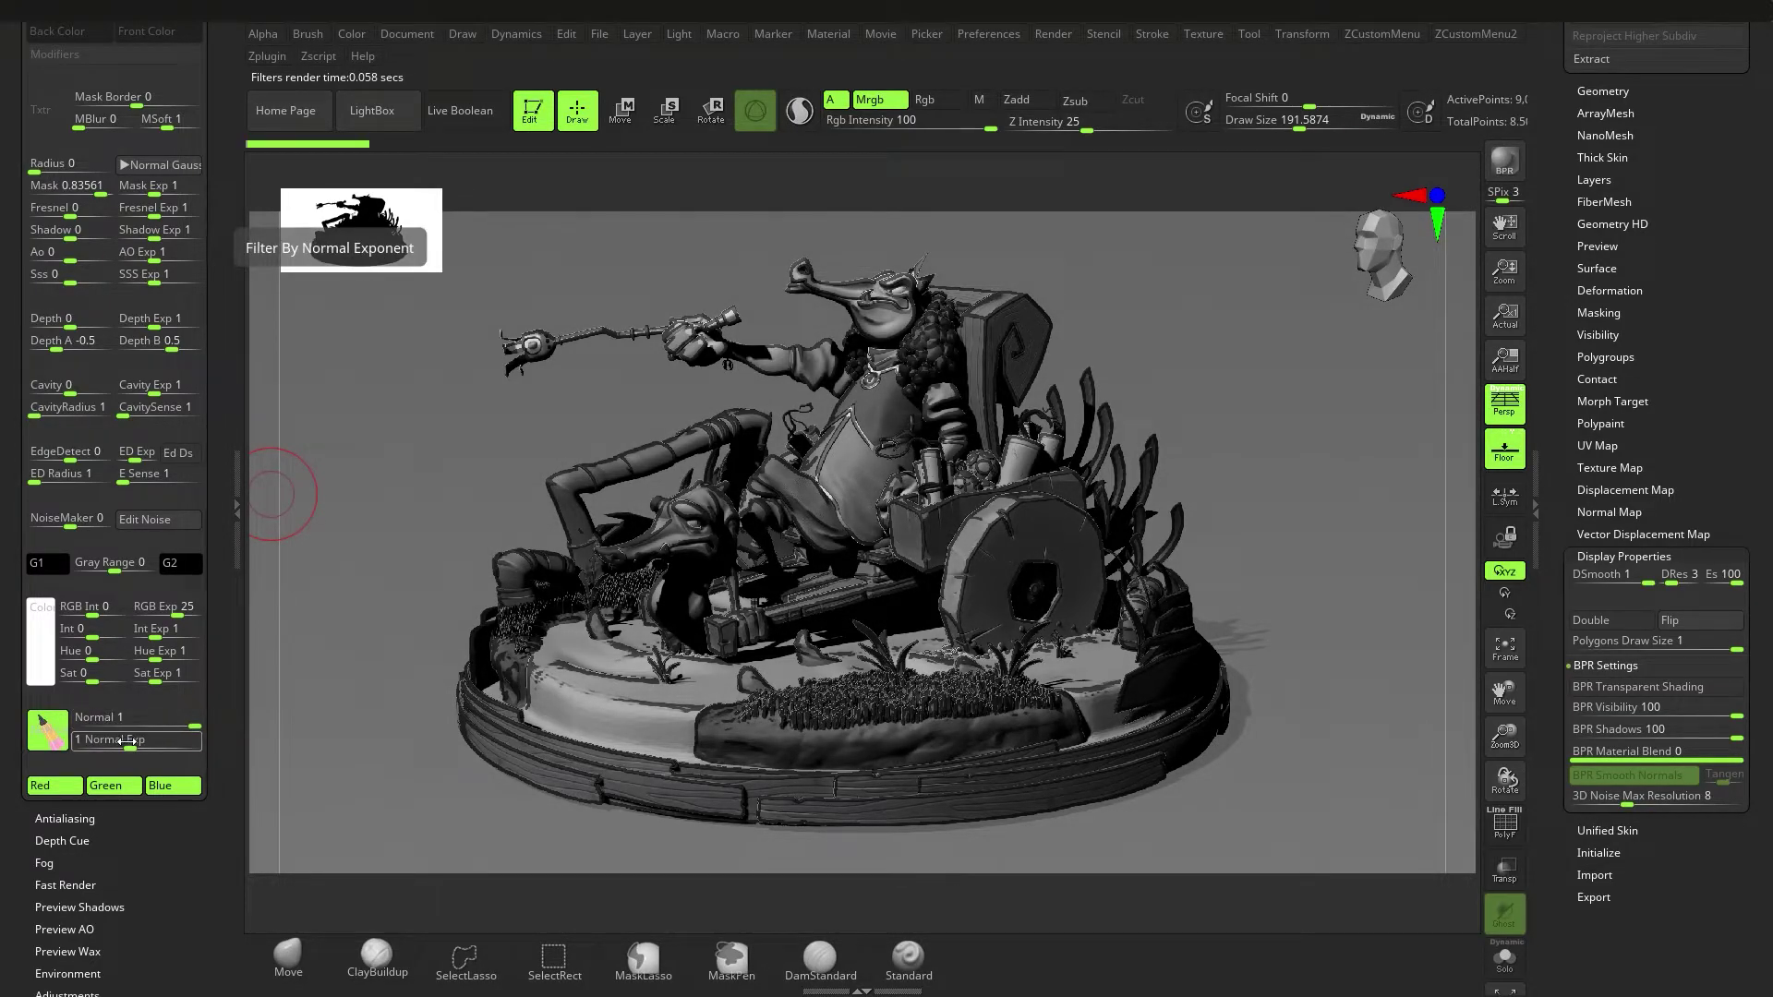
mouse_move(129, 742)
mouse_down()
mouse_move(166, 744)
mouse_move(99, 744)
mouse_up()
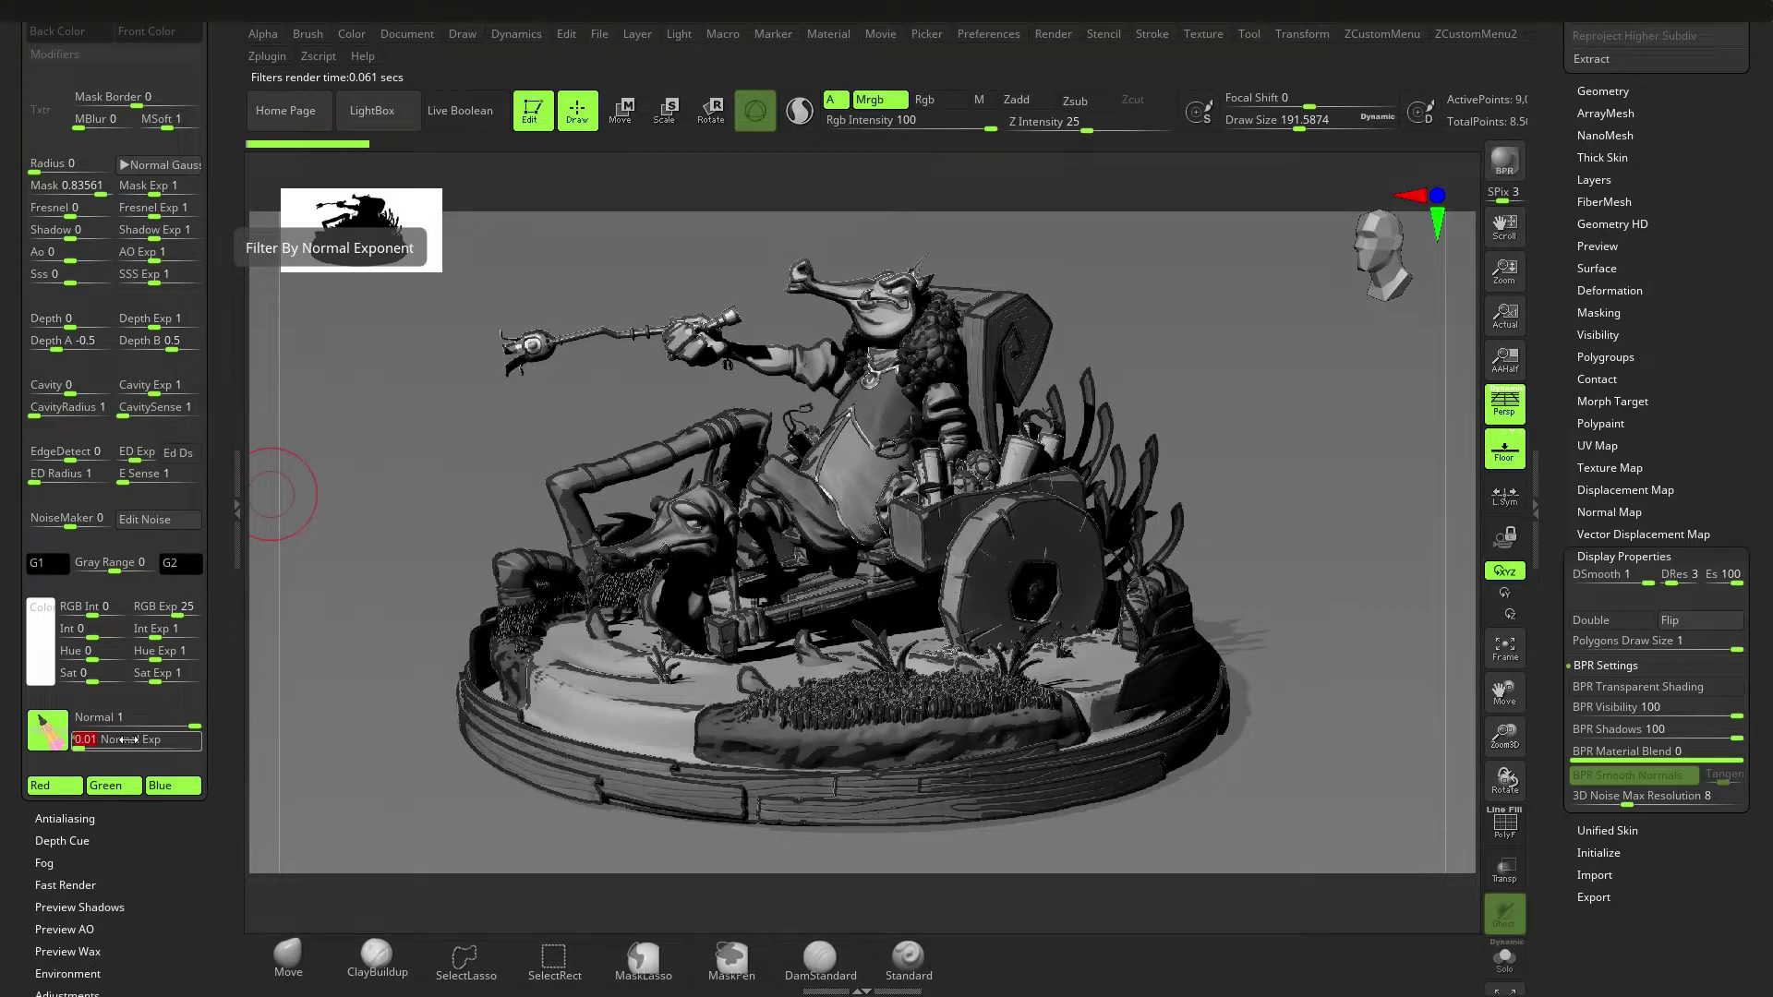
Try a Normal Exp of about 0.92 on the Orton filter, and set it back to 0.01.
key(ctrl)
drag(128, 741, 141, 744)
click(140, 744)
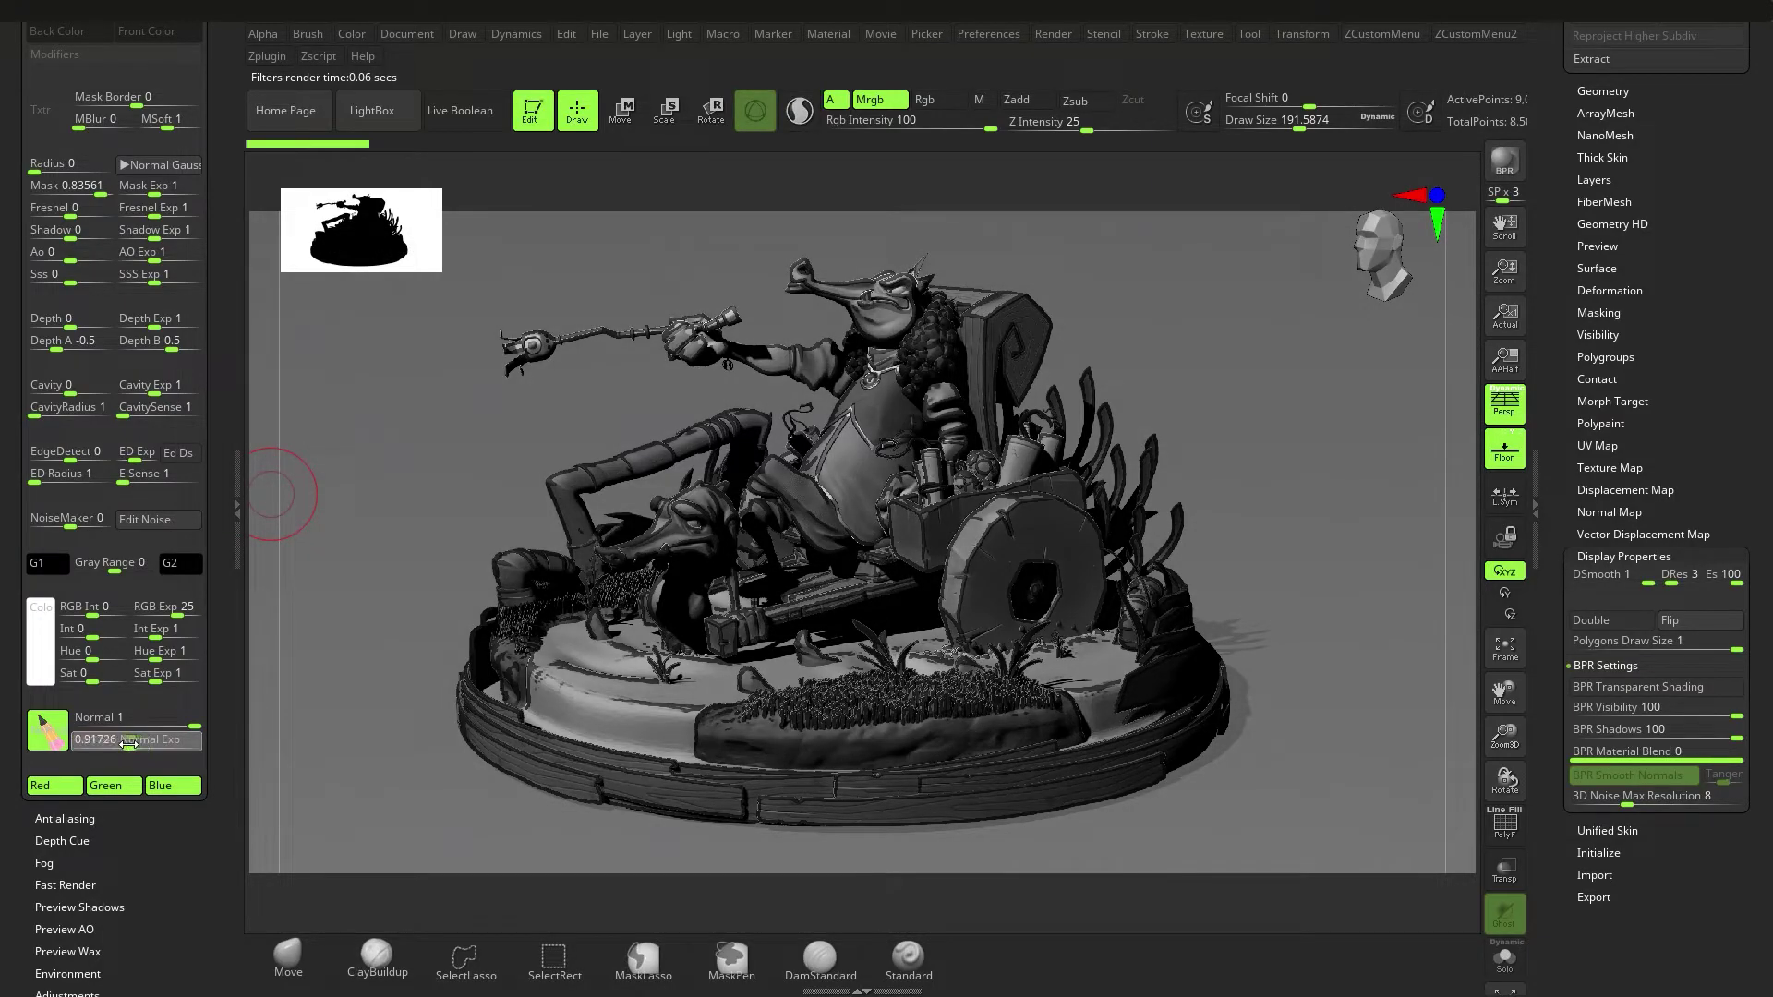
text(0)
key(Return)
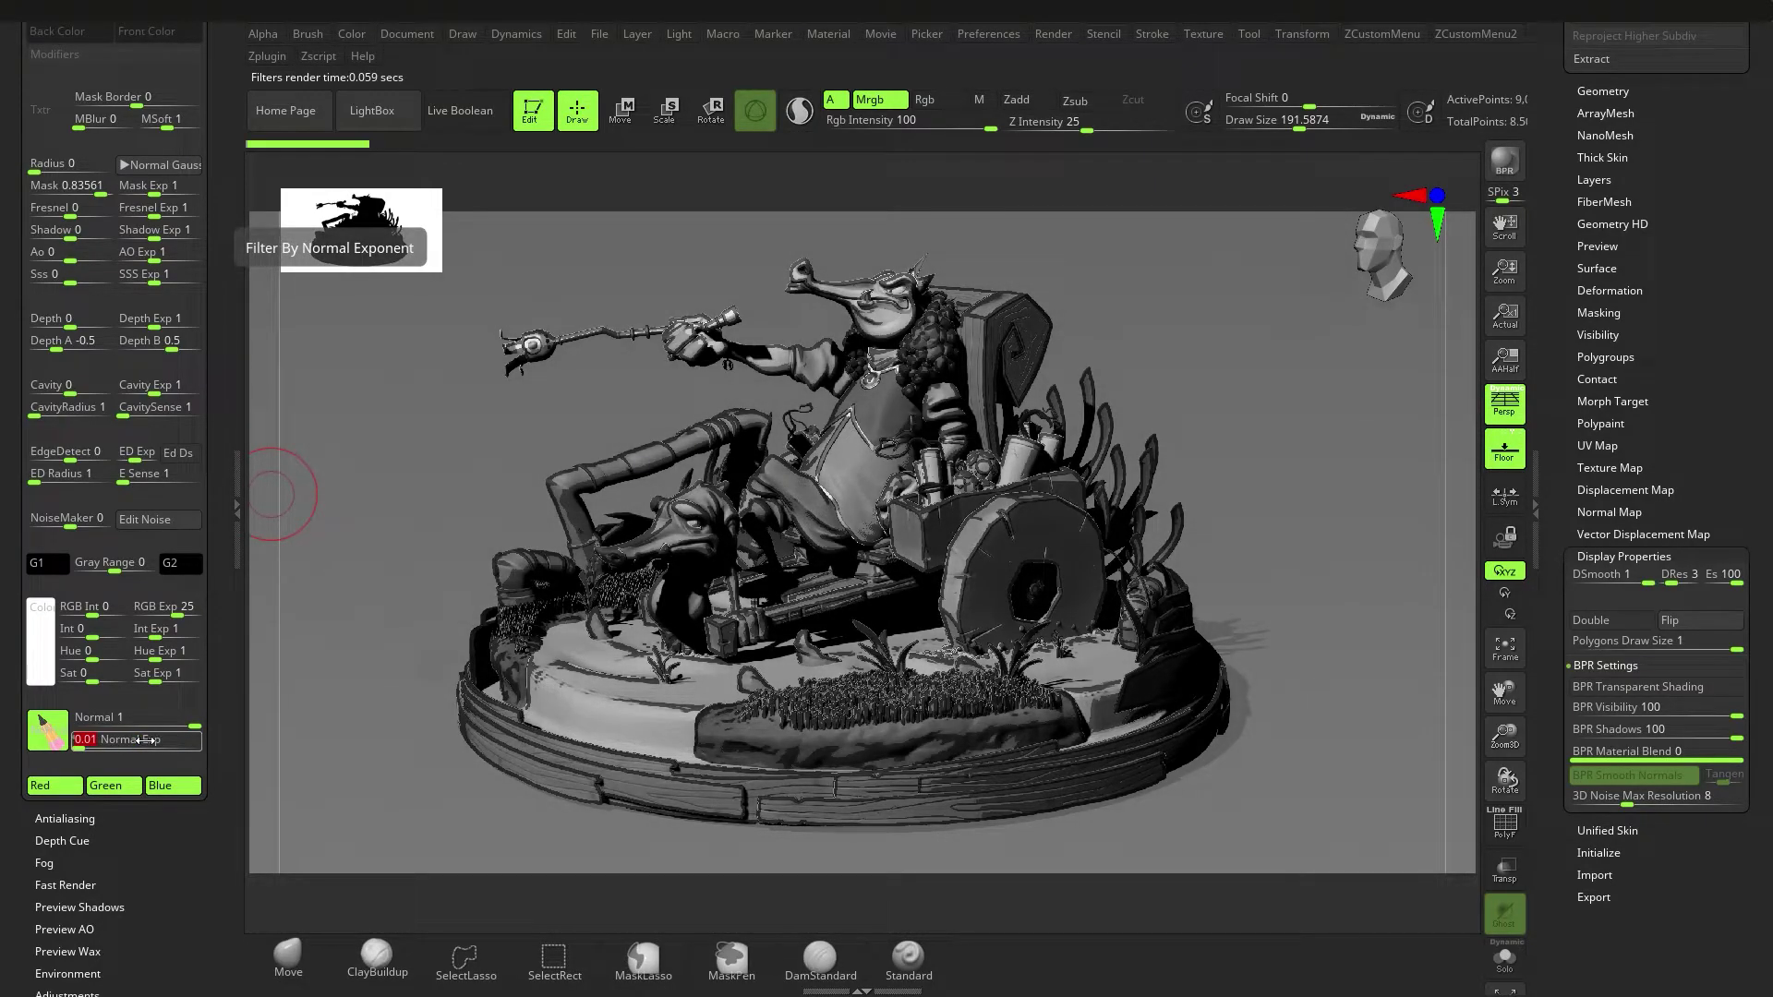
Try the Orton filter on only the blue channel and on only red and green, and re-enable all three channels.
click(57, 786)
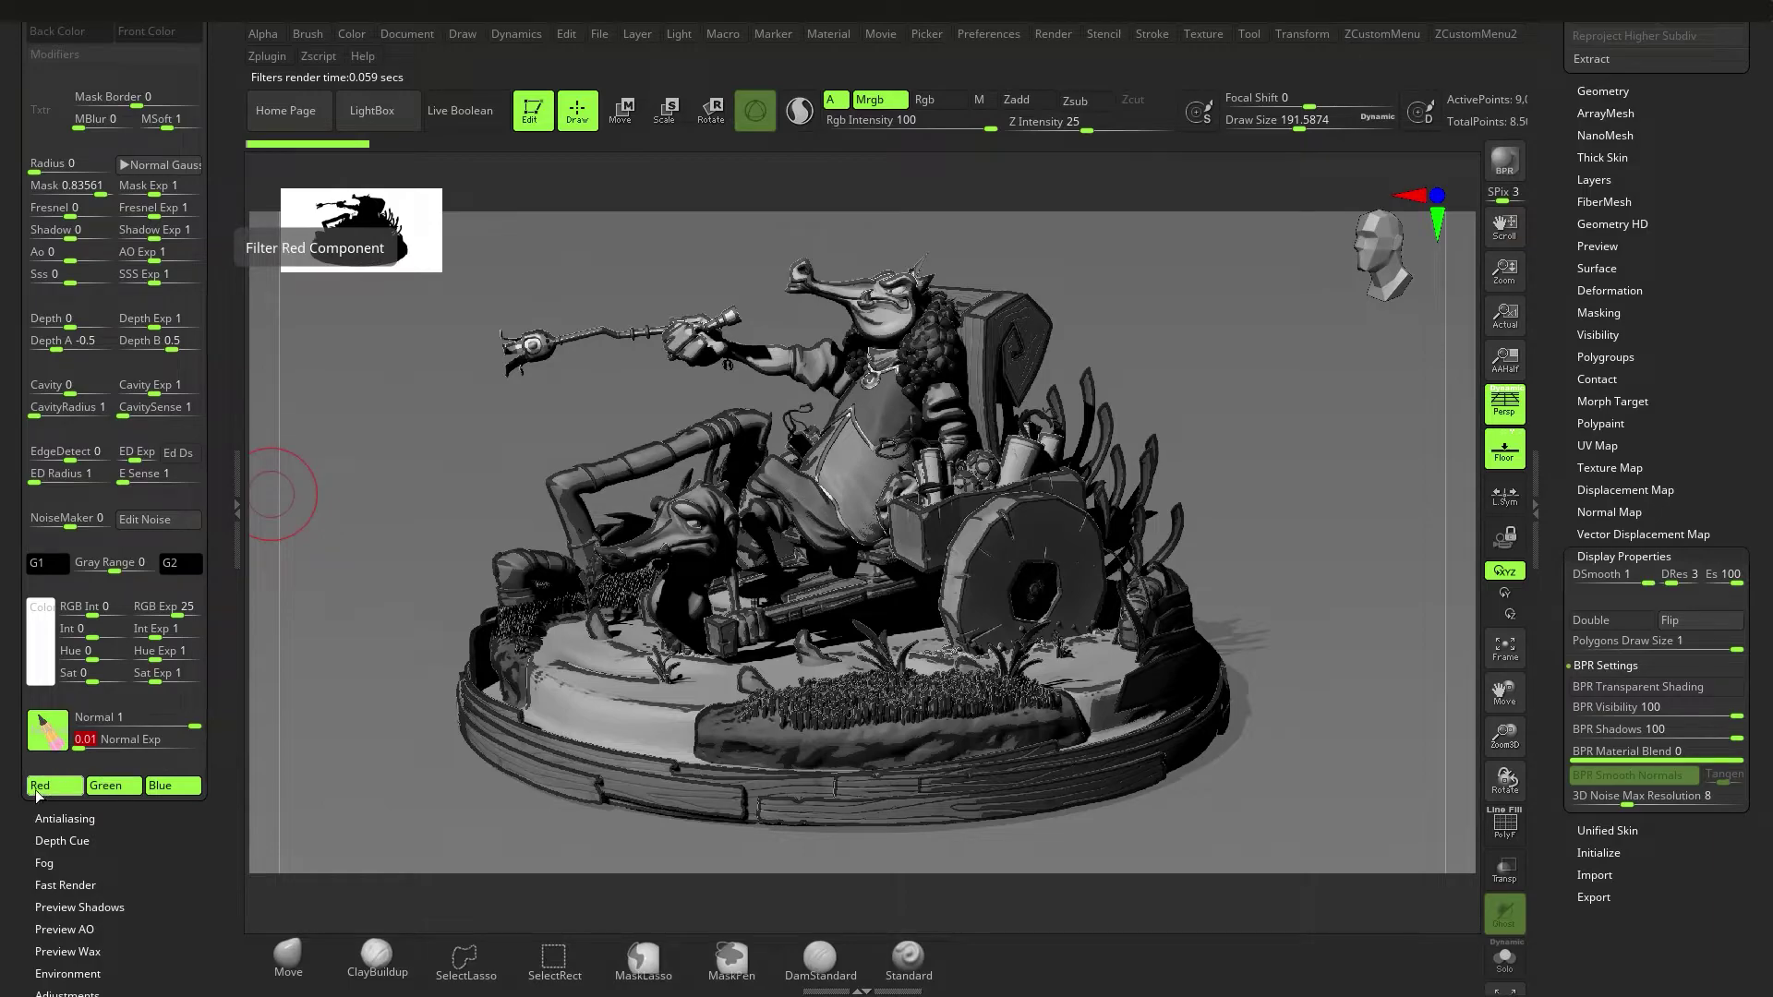
click(108, 786)
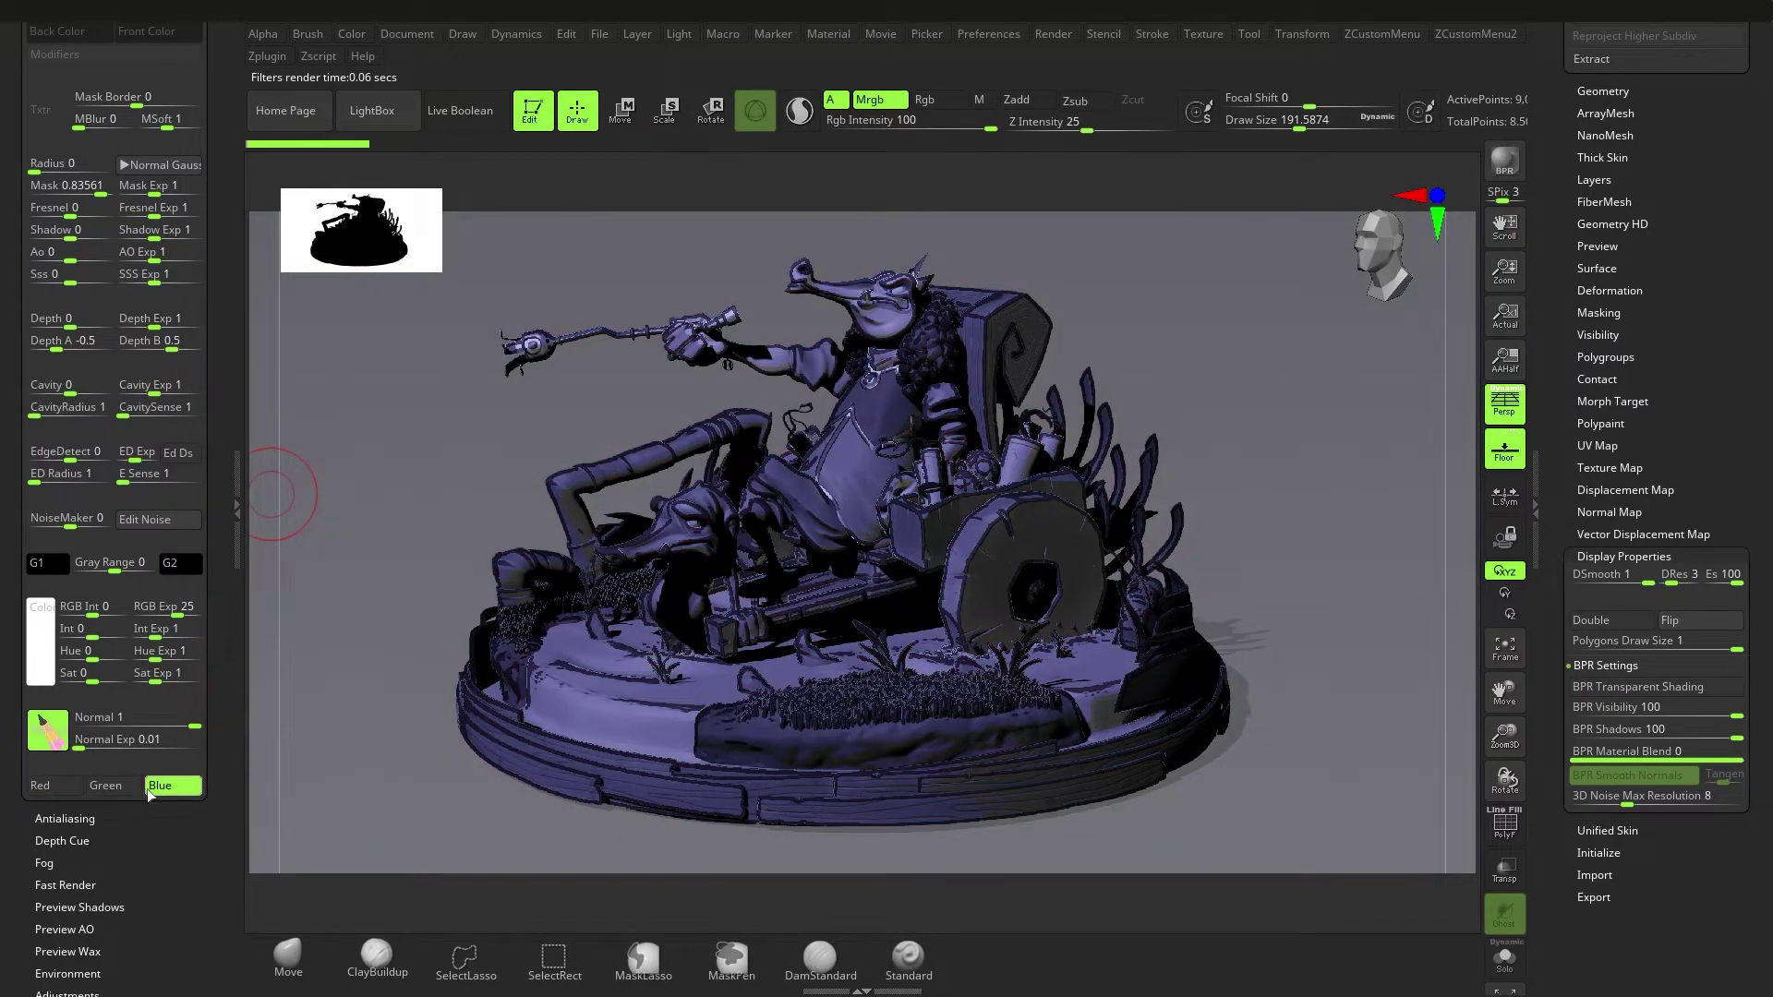
click(109, 786)
click(50, 786)
click(159, 786)
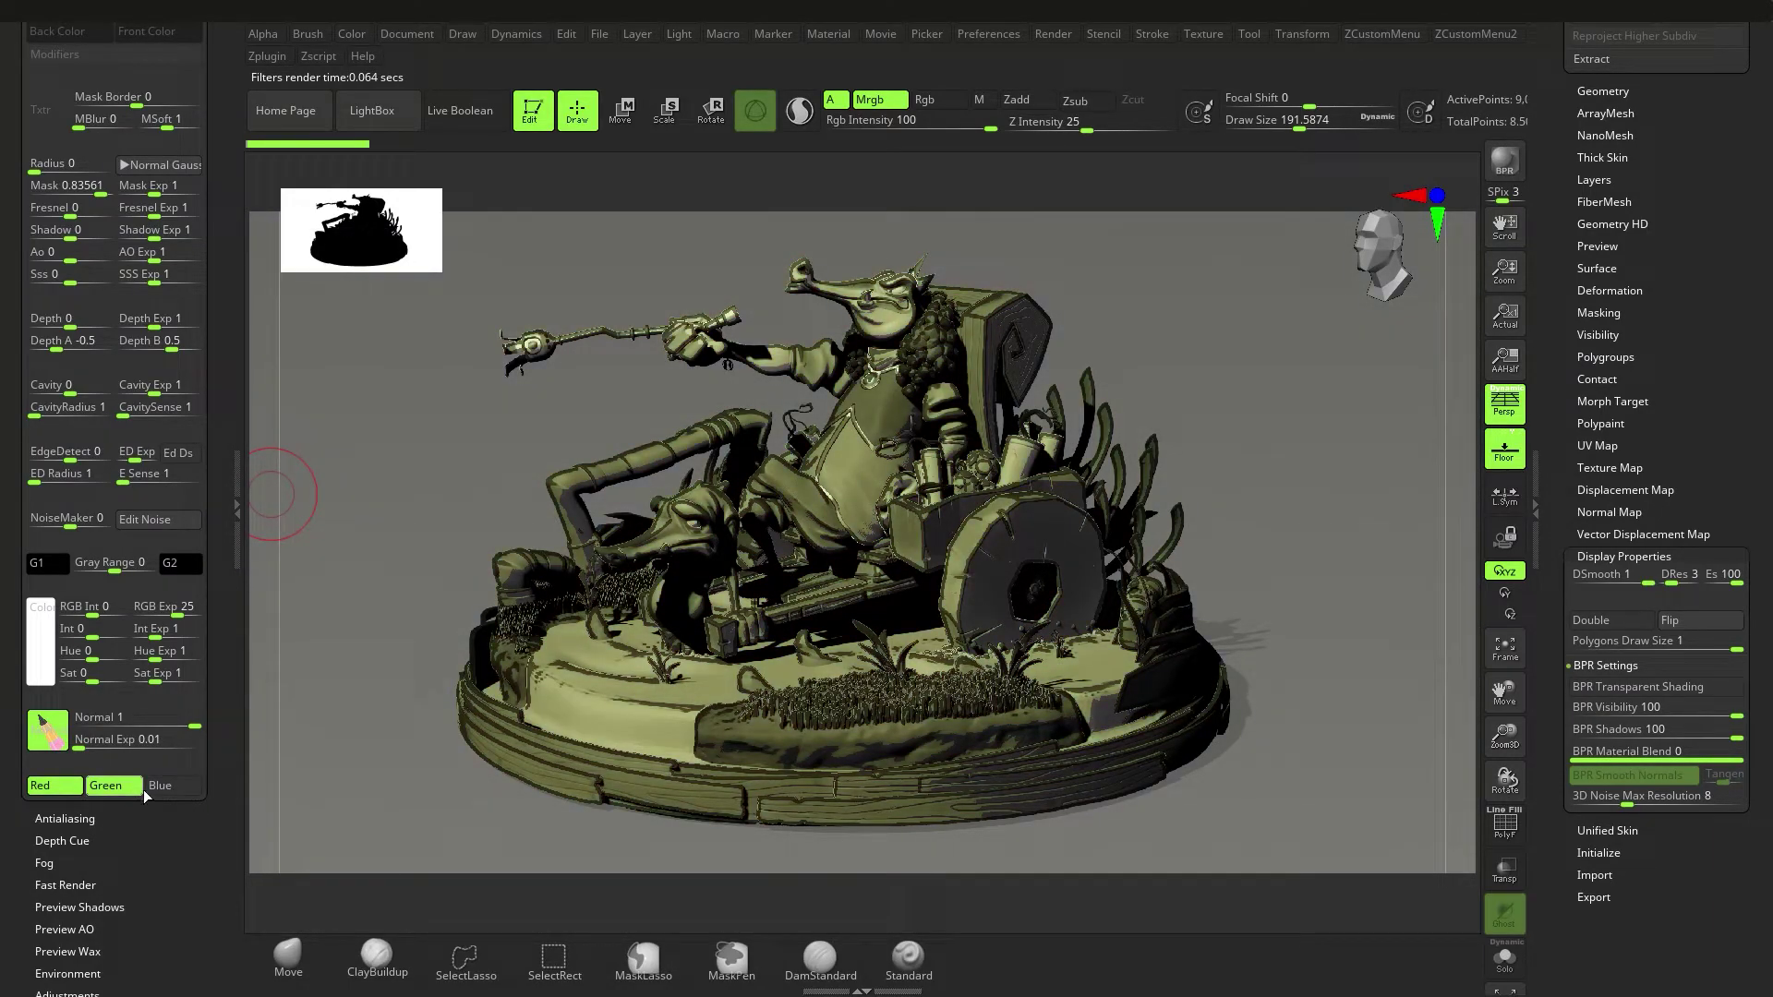
click(108, 788)
click(65, 789)
click(58, 790)
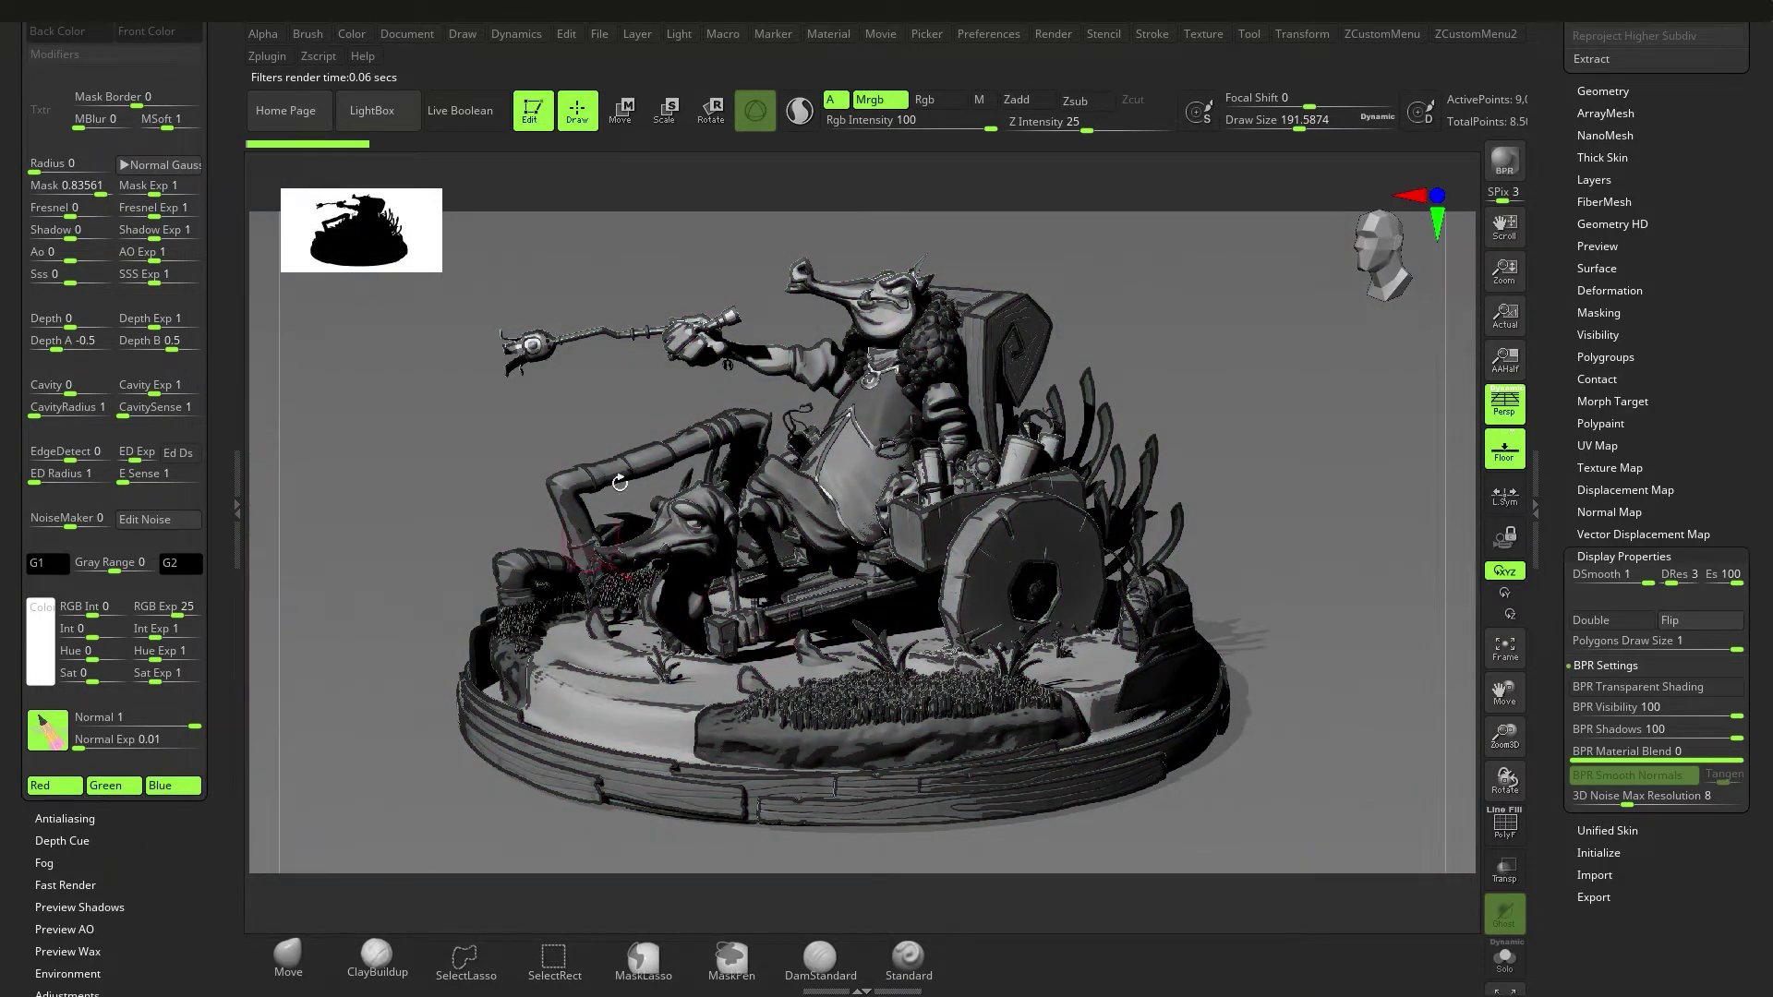
Save the current BPR filter stack as the preset file RenderPreset.zrp.
scroll(105, 275, up, 6)
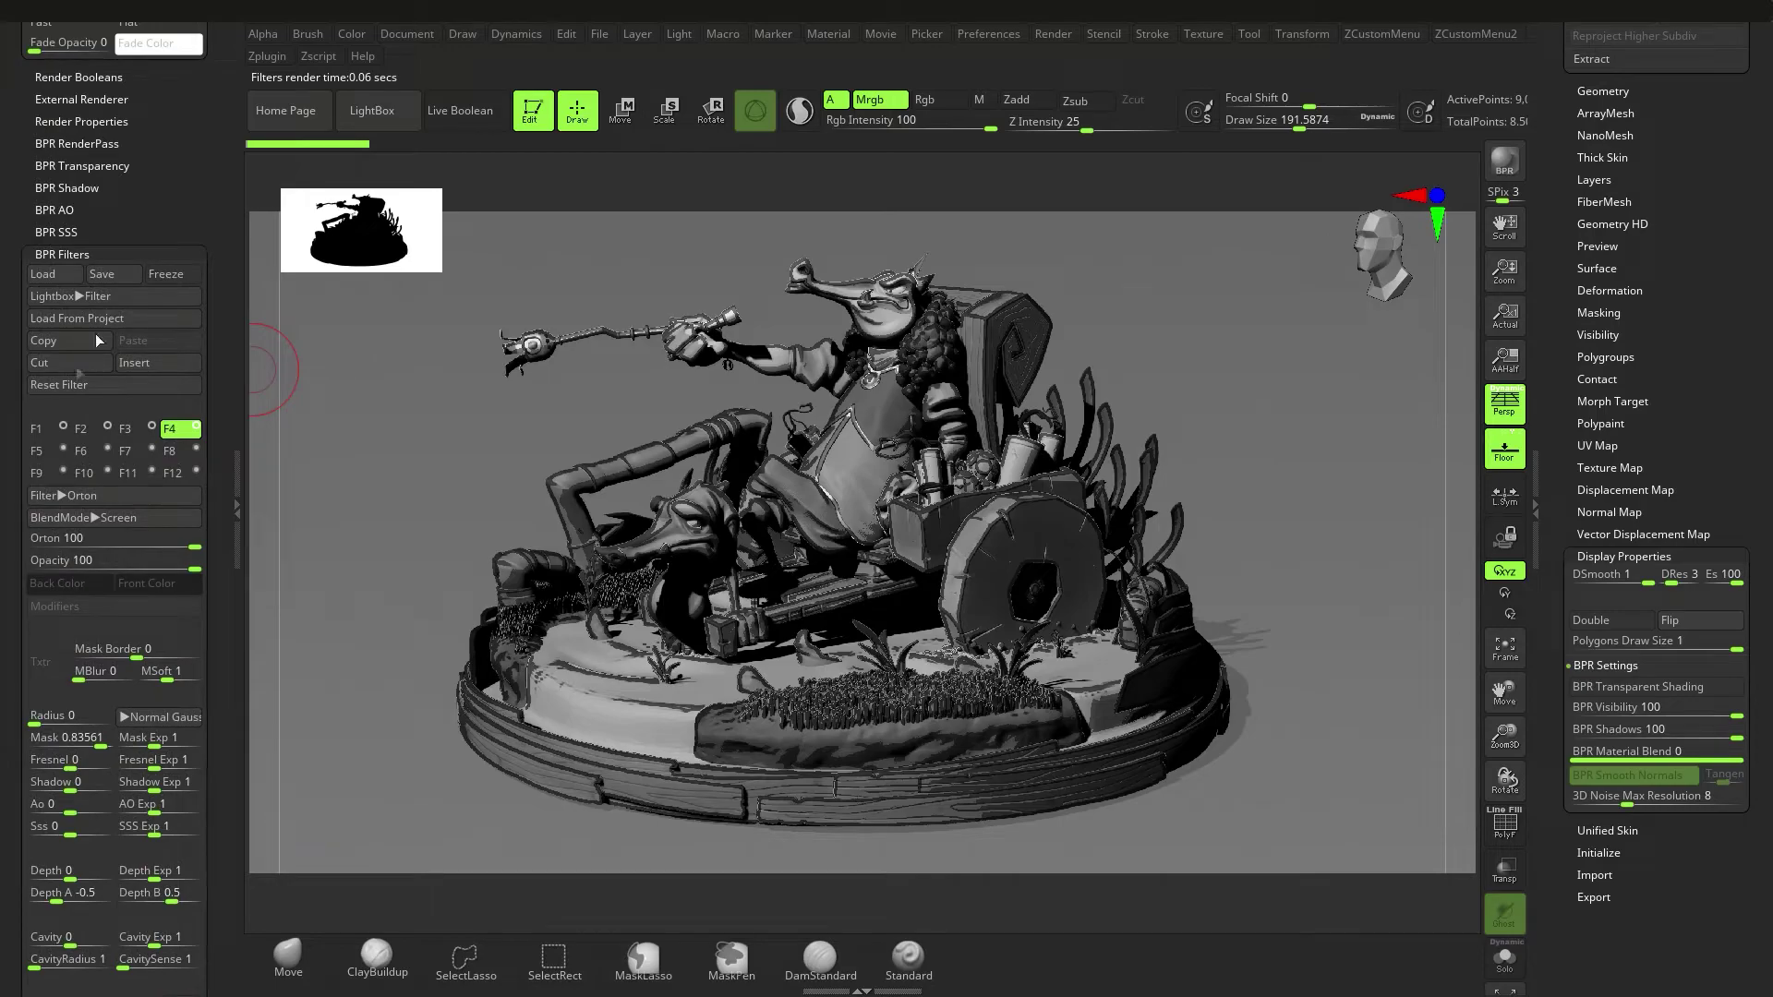
click(105, 275)
key(Return)
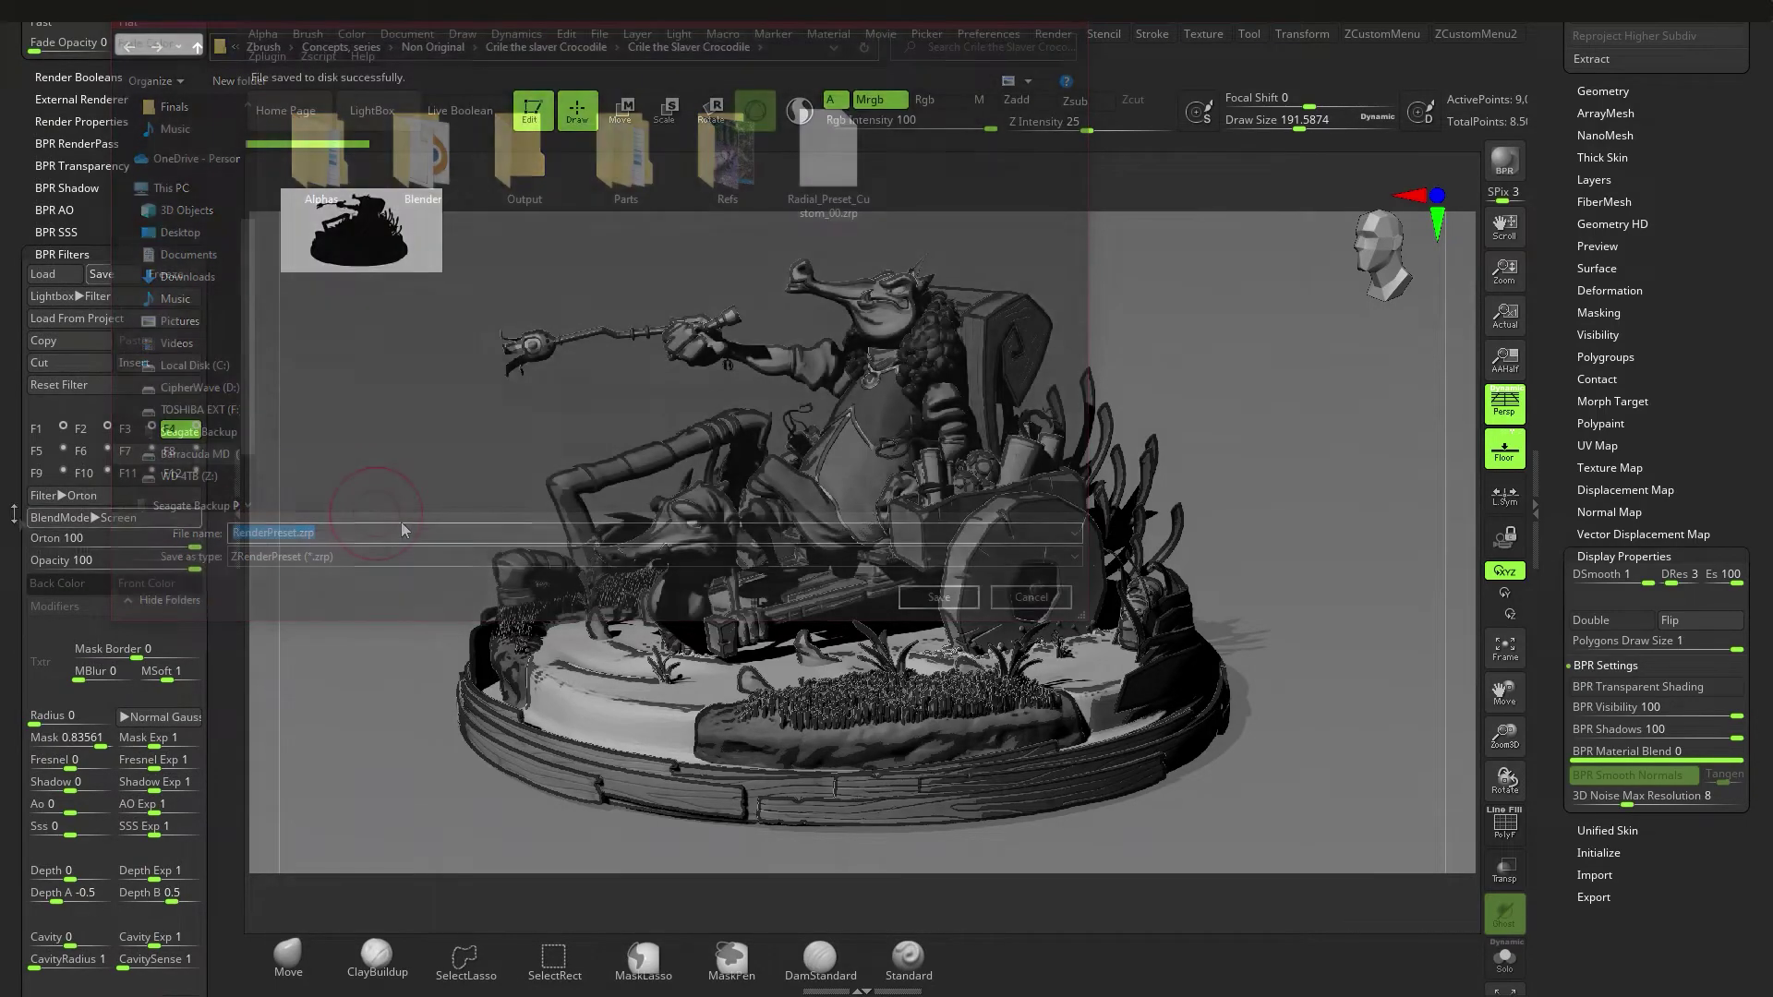
Load the B&W Sketch filter preset from LightBox to apply it to the render.
scroll(125, 277, down, 1)
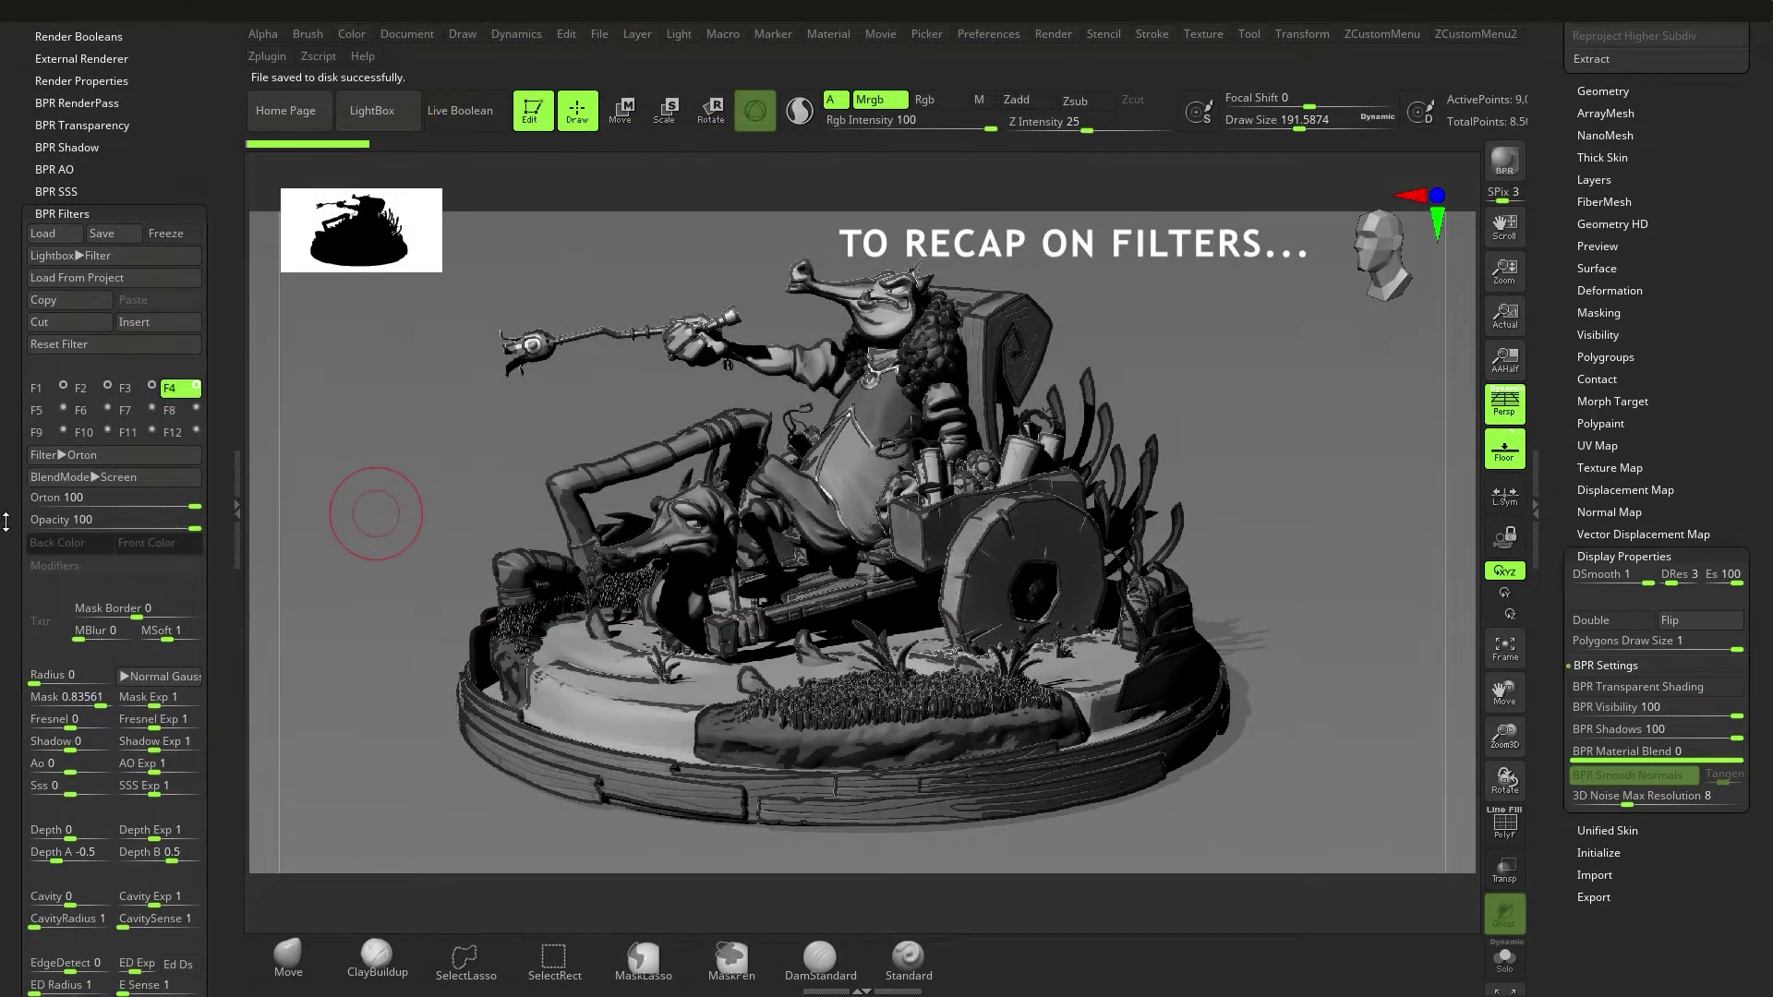
click(97, 257)
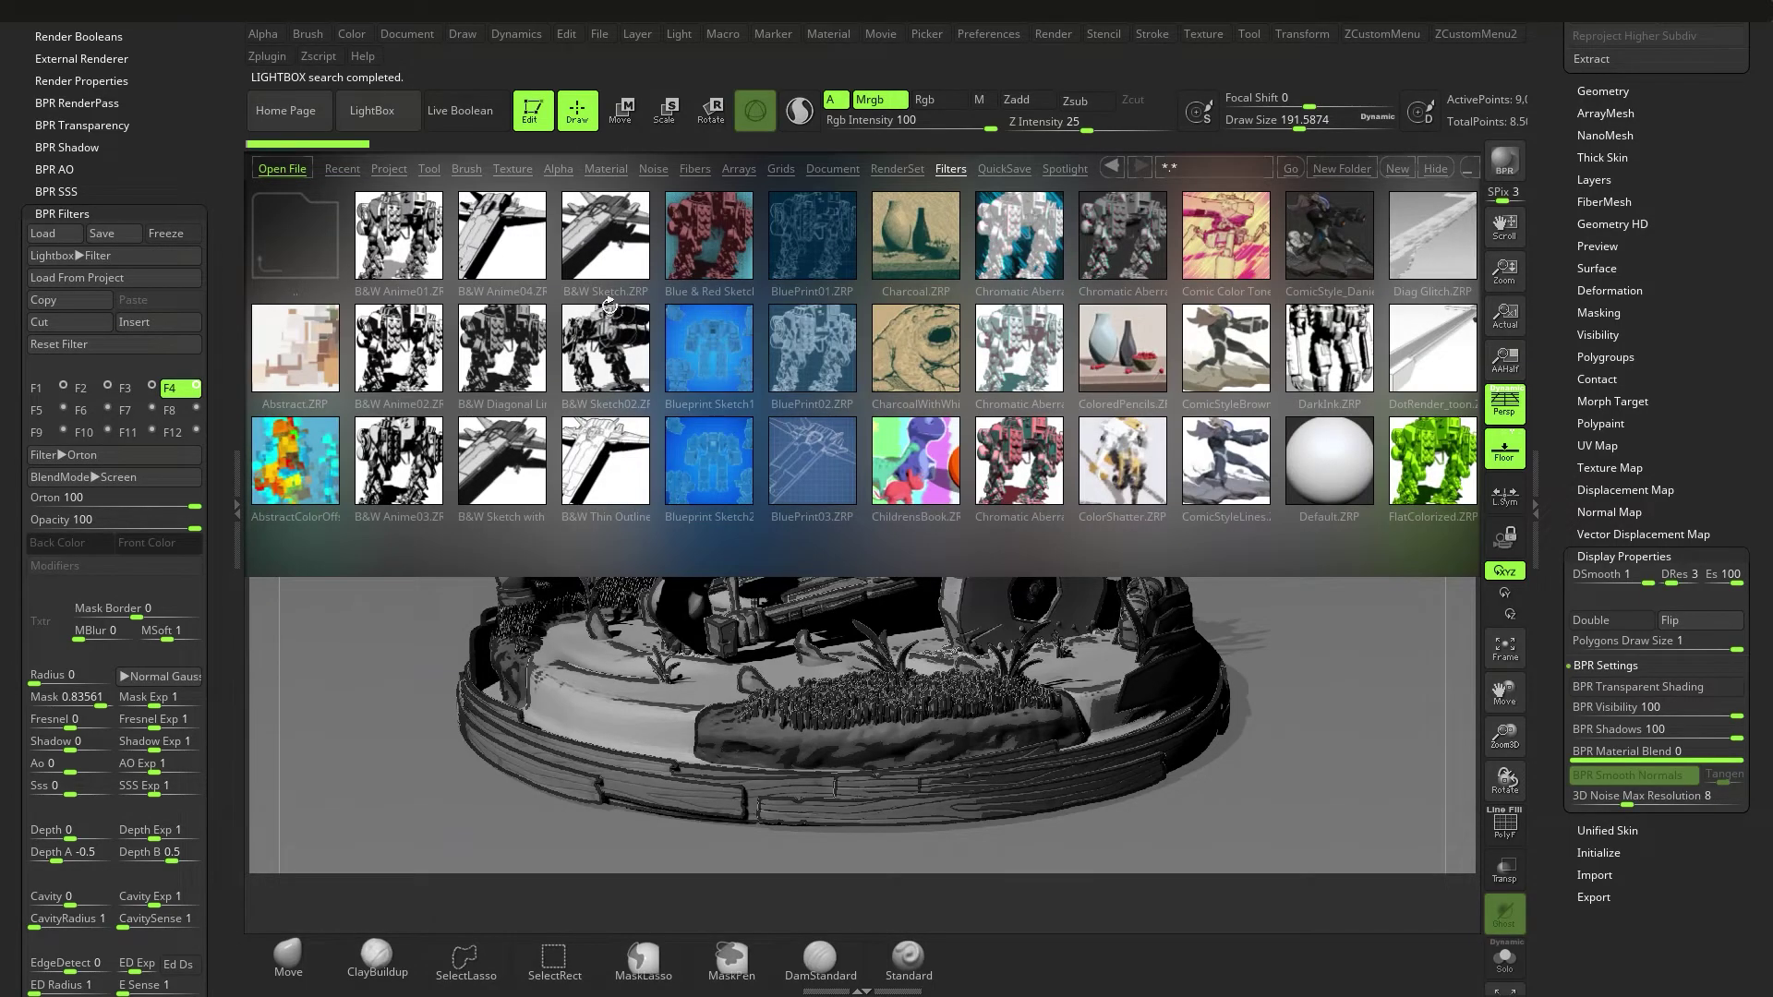
double_click(601, 270)
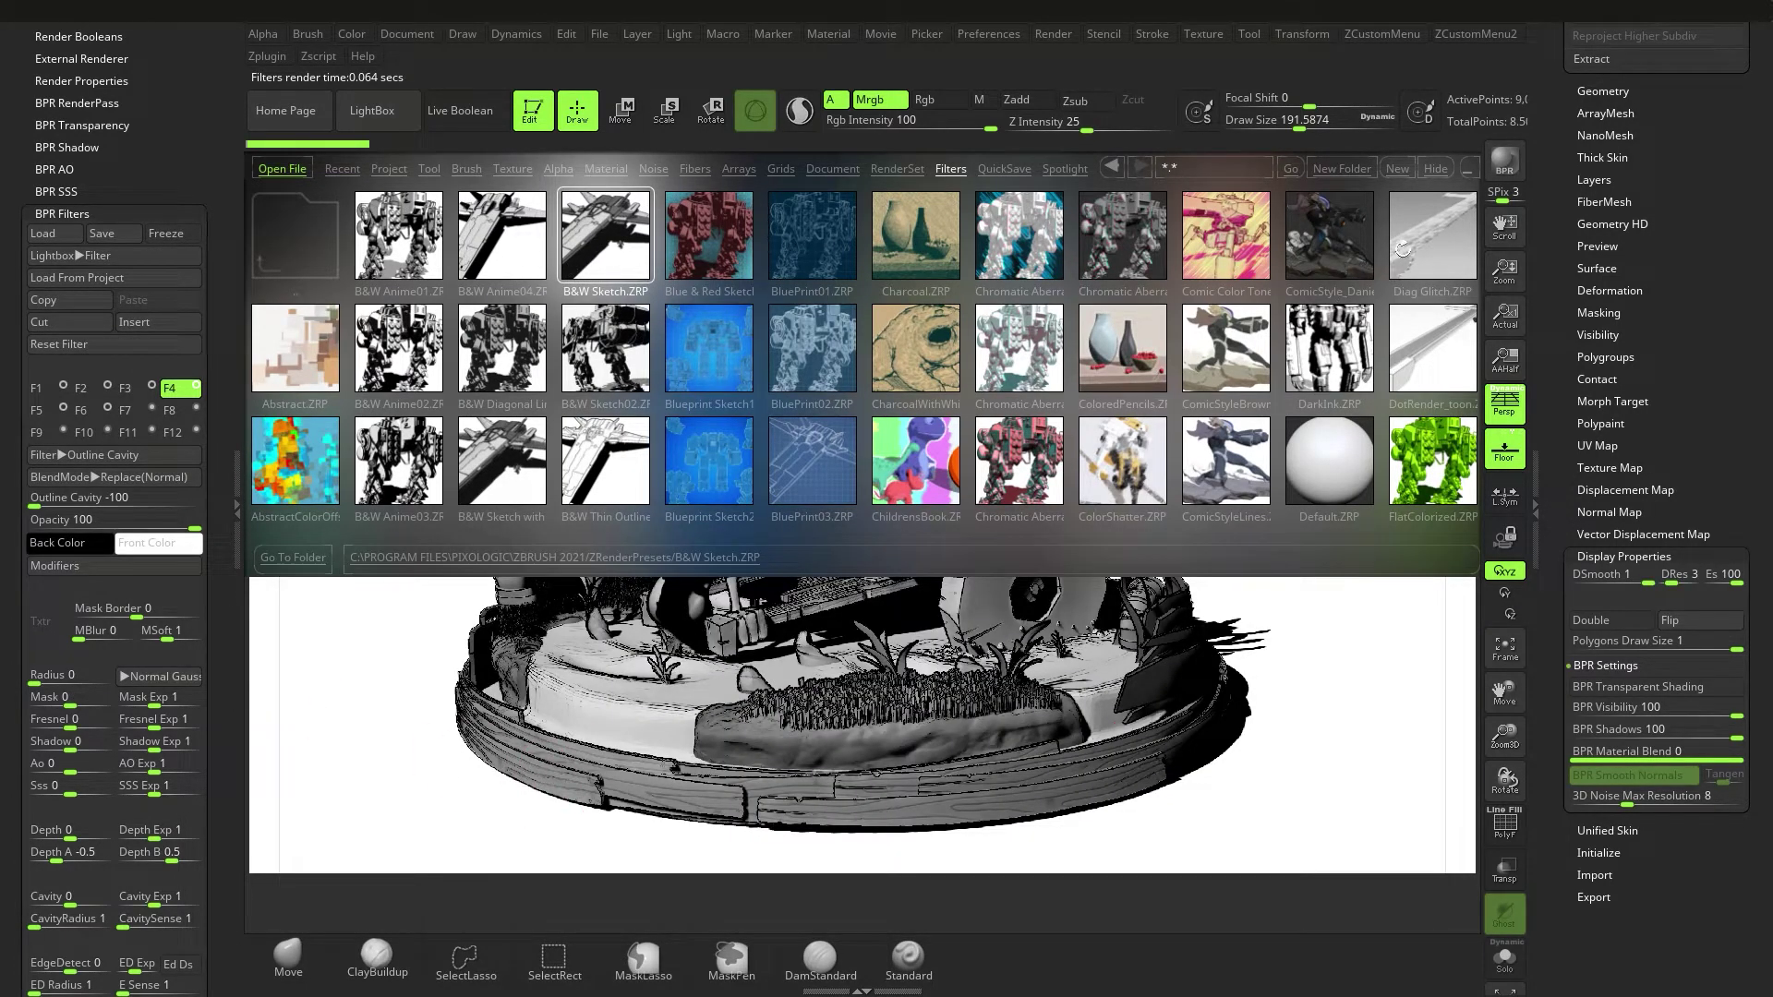
key(comma)
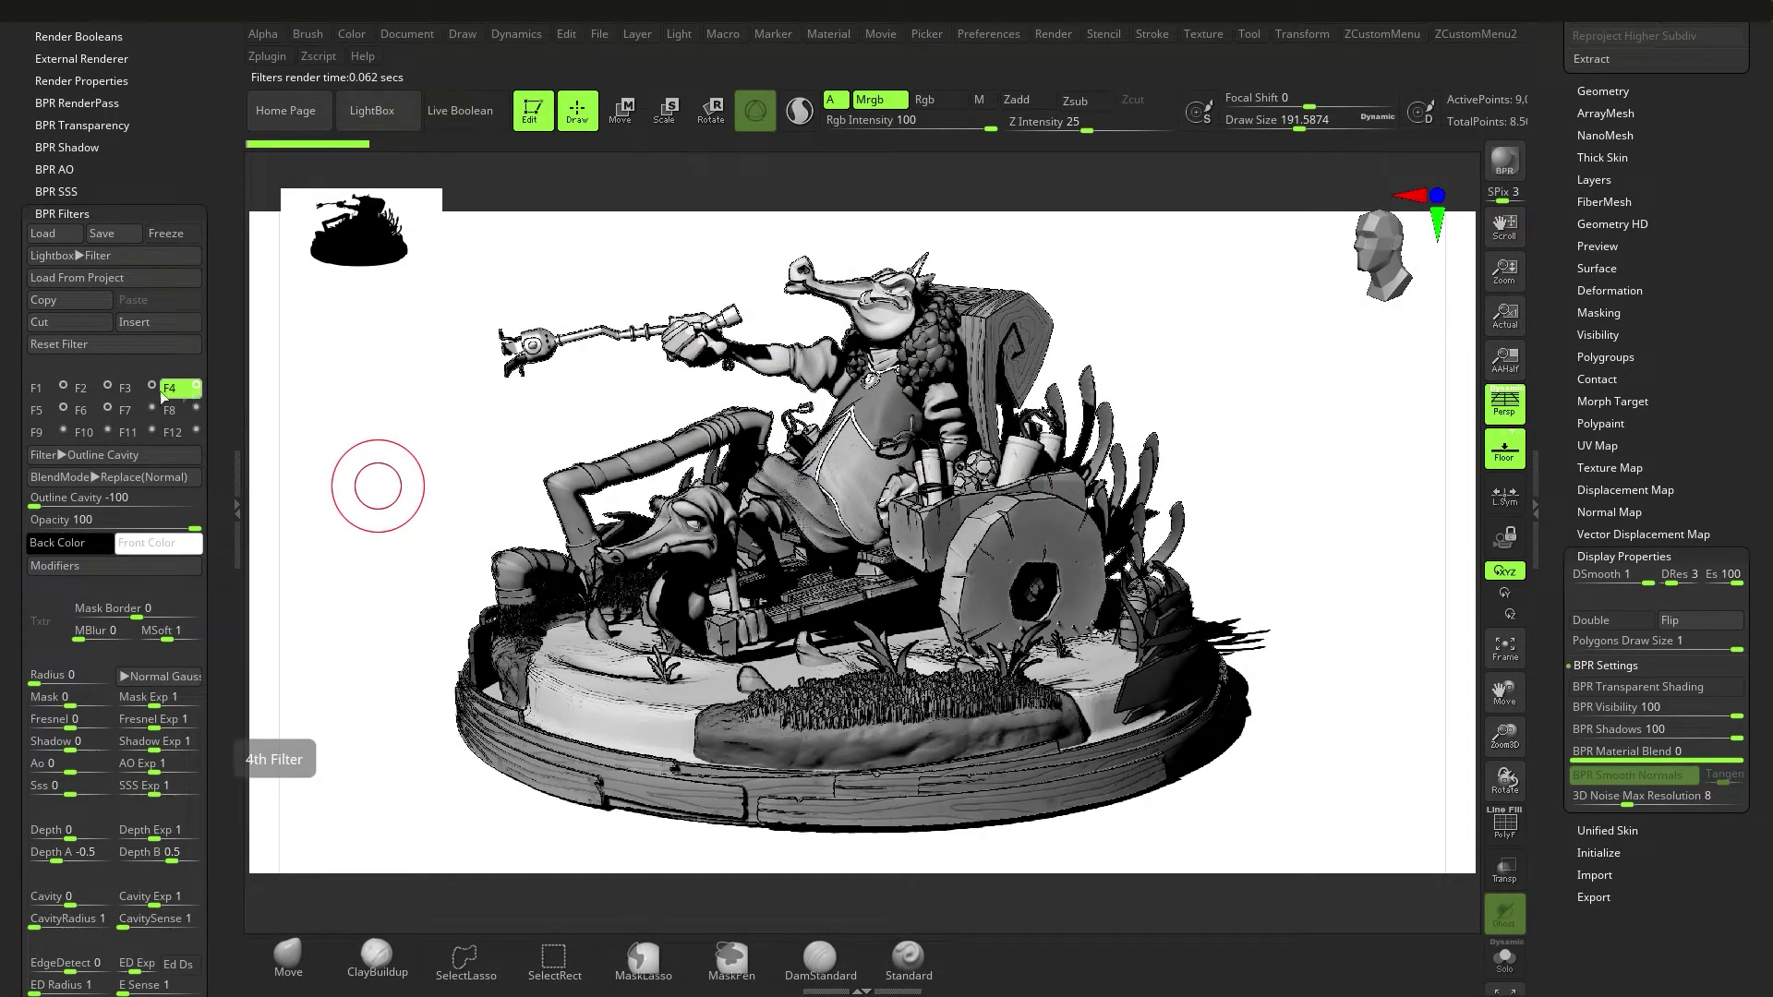
Examine the preset's filter types and settings in slots F5, F6, F1 and F2, toggling F1 to compare.
click(38, 413)
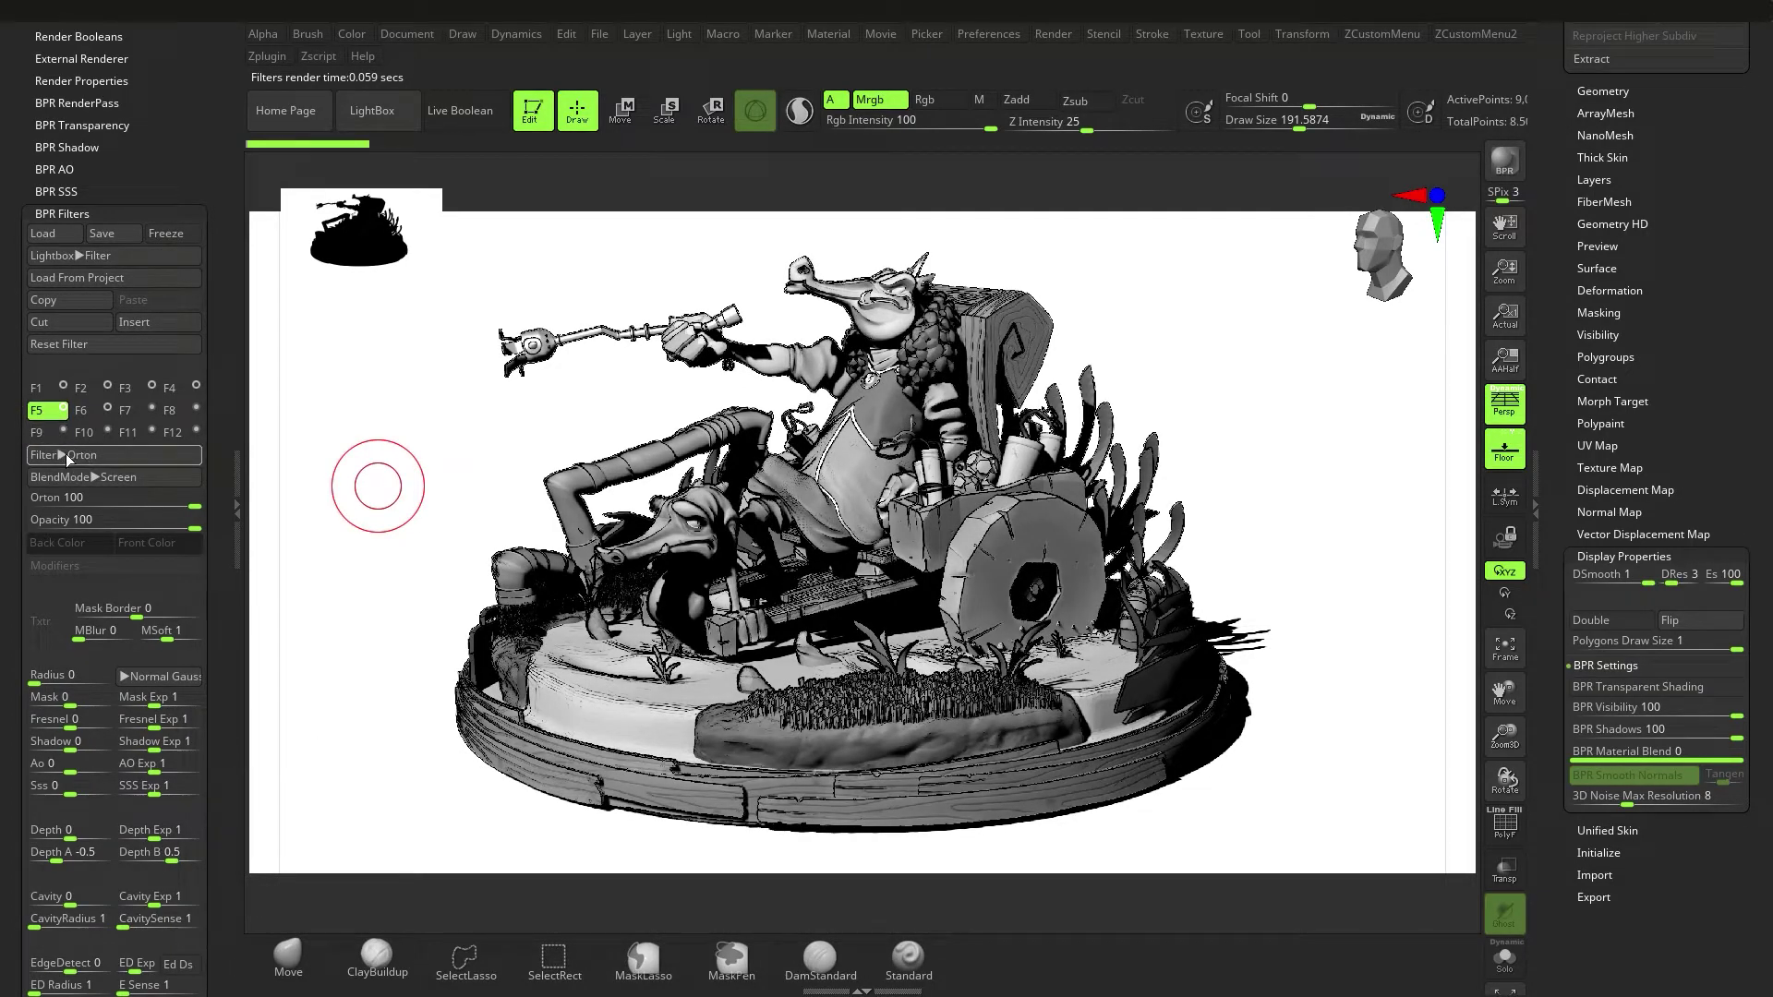
click(91, 411)
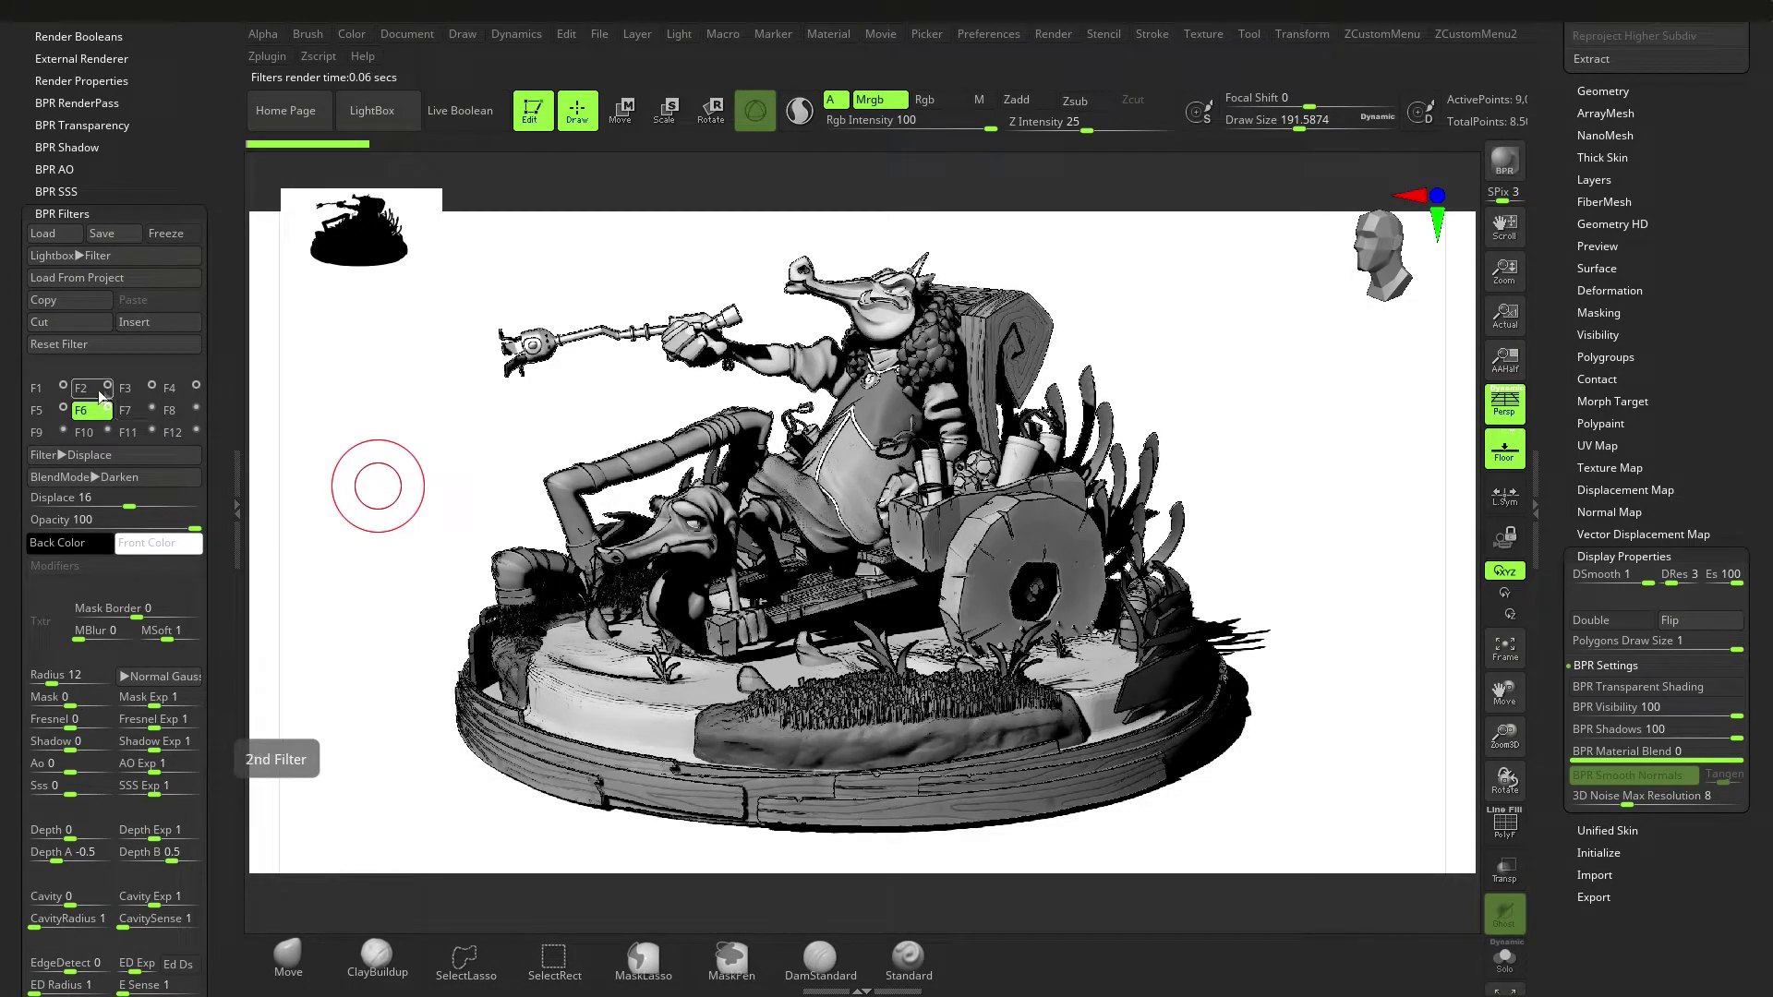
click(64, 387)
click(64, 387)
click(44, 388)
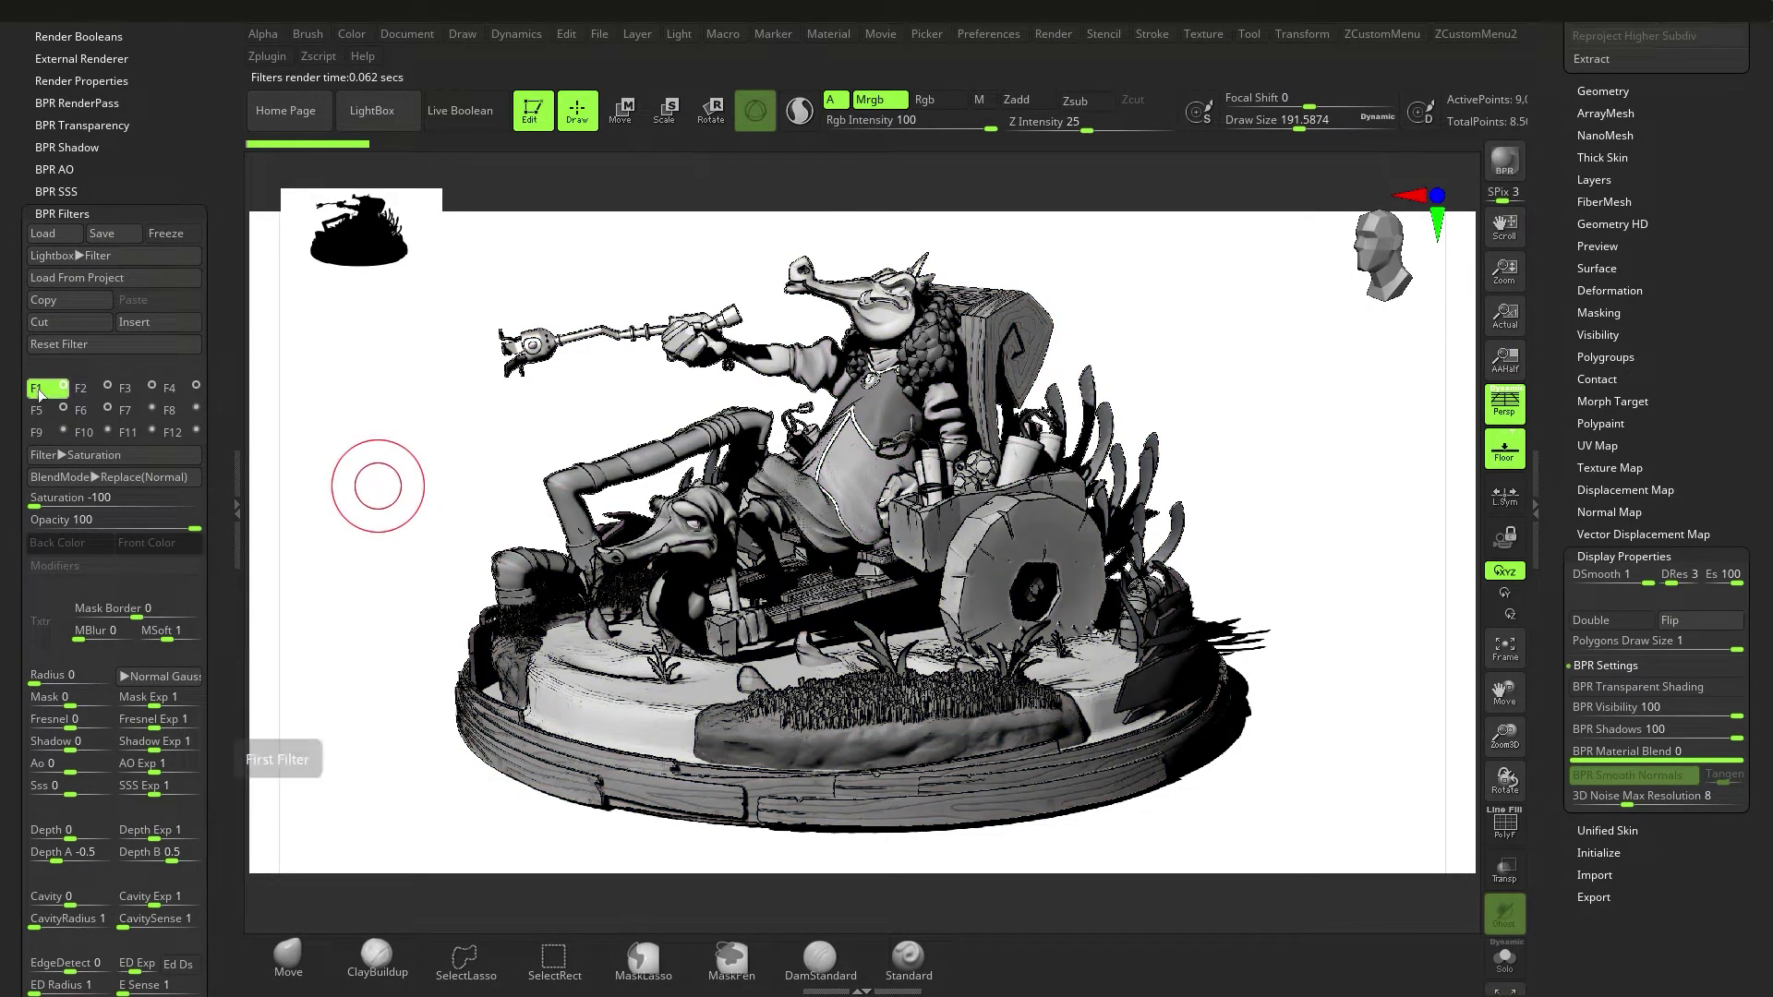
click(111, 394)
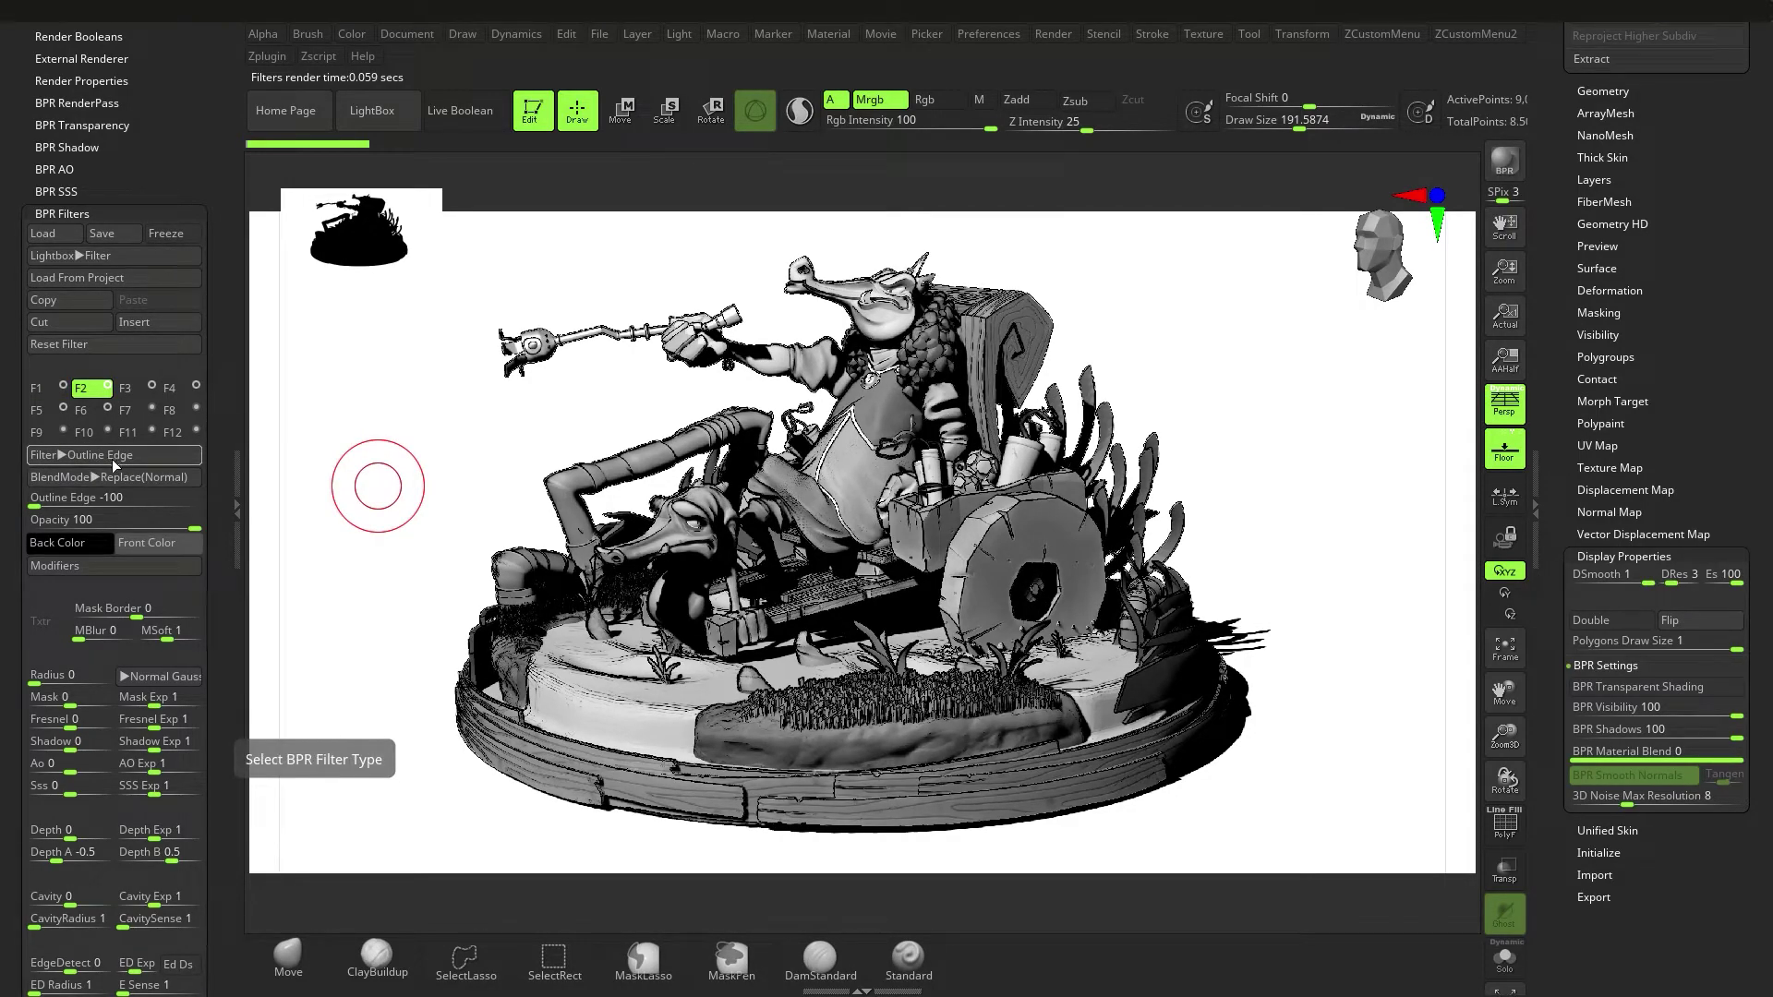
Pick a dark red front color for the F3 Paint filter.
click(129, 391)
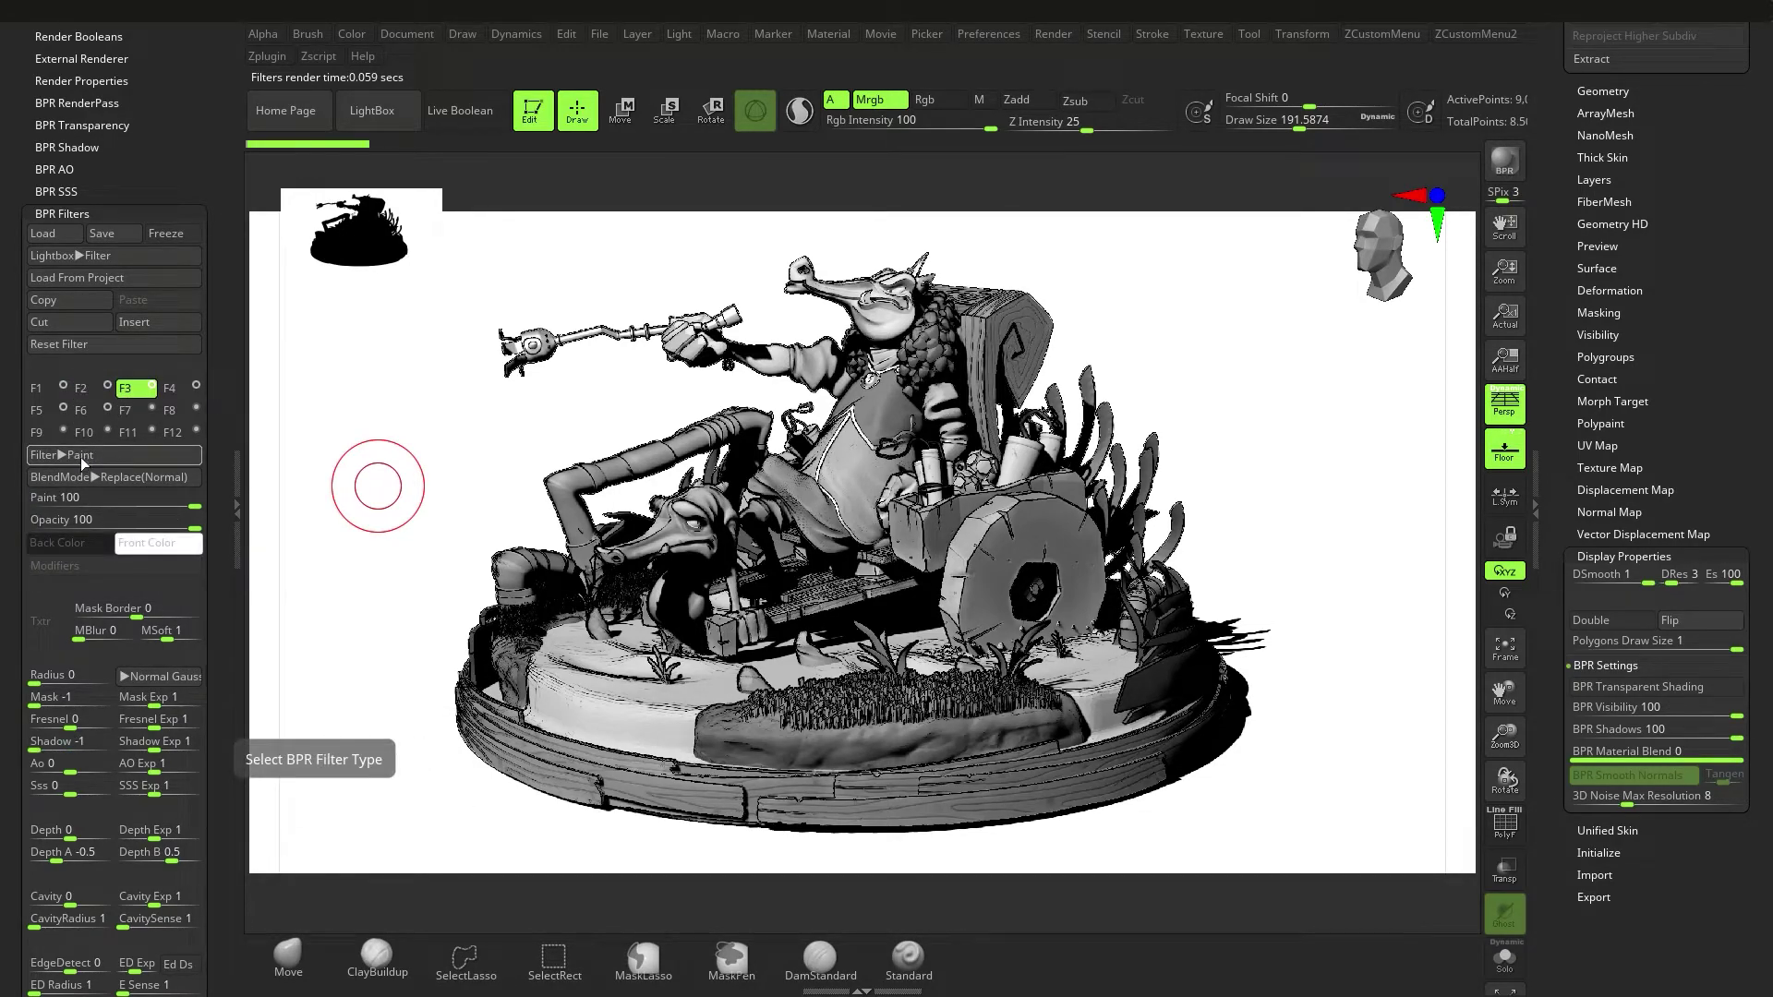
click(158, 542)
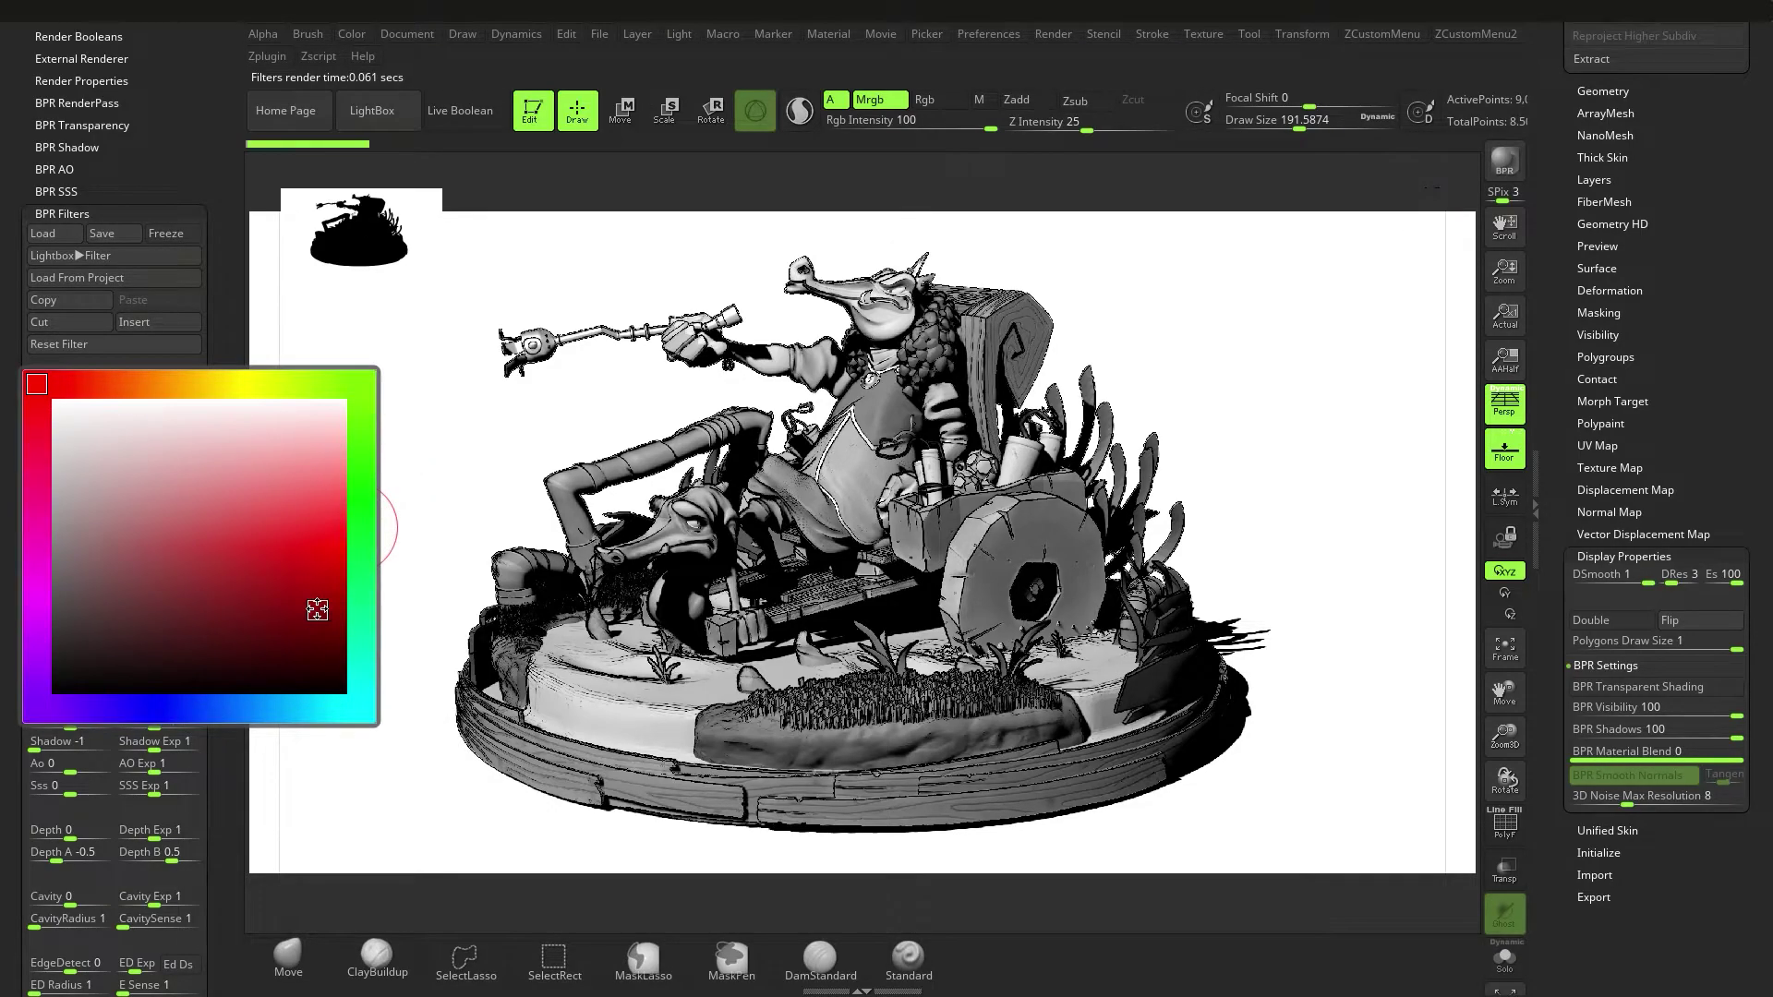
click(317, 610)
click(184, 542)
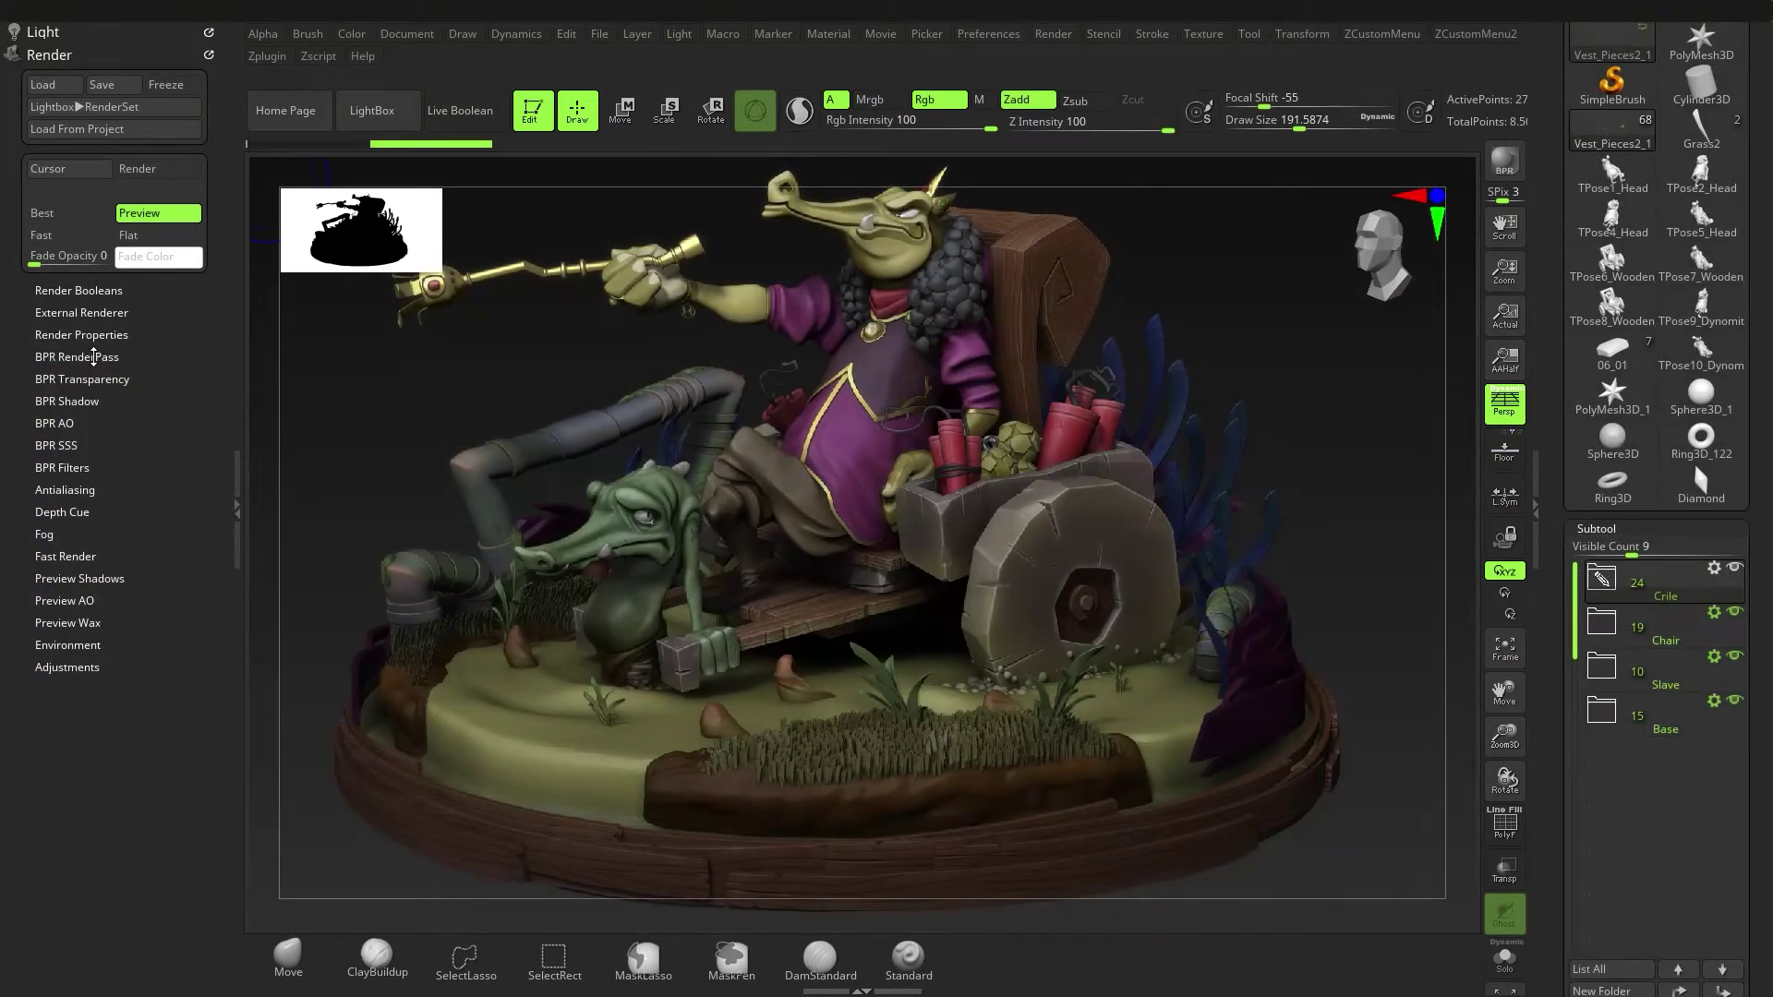
Open the BPR RenderPass maps and preview the Mask map.
click(93, 358)
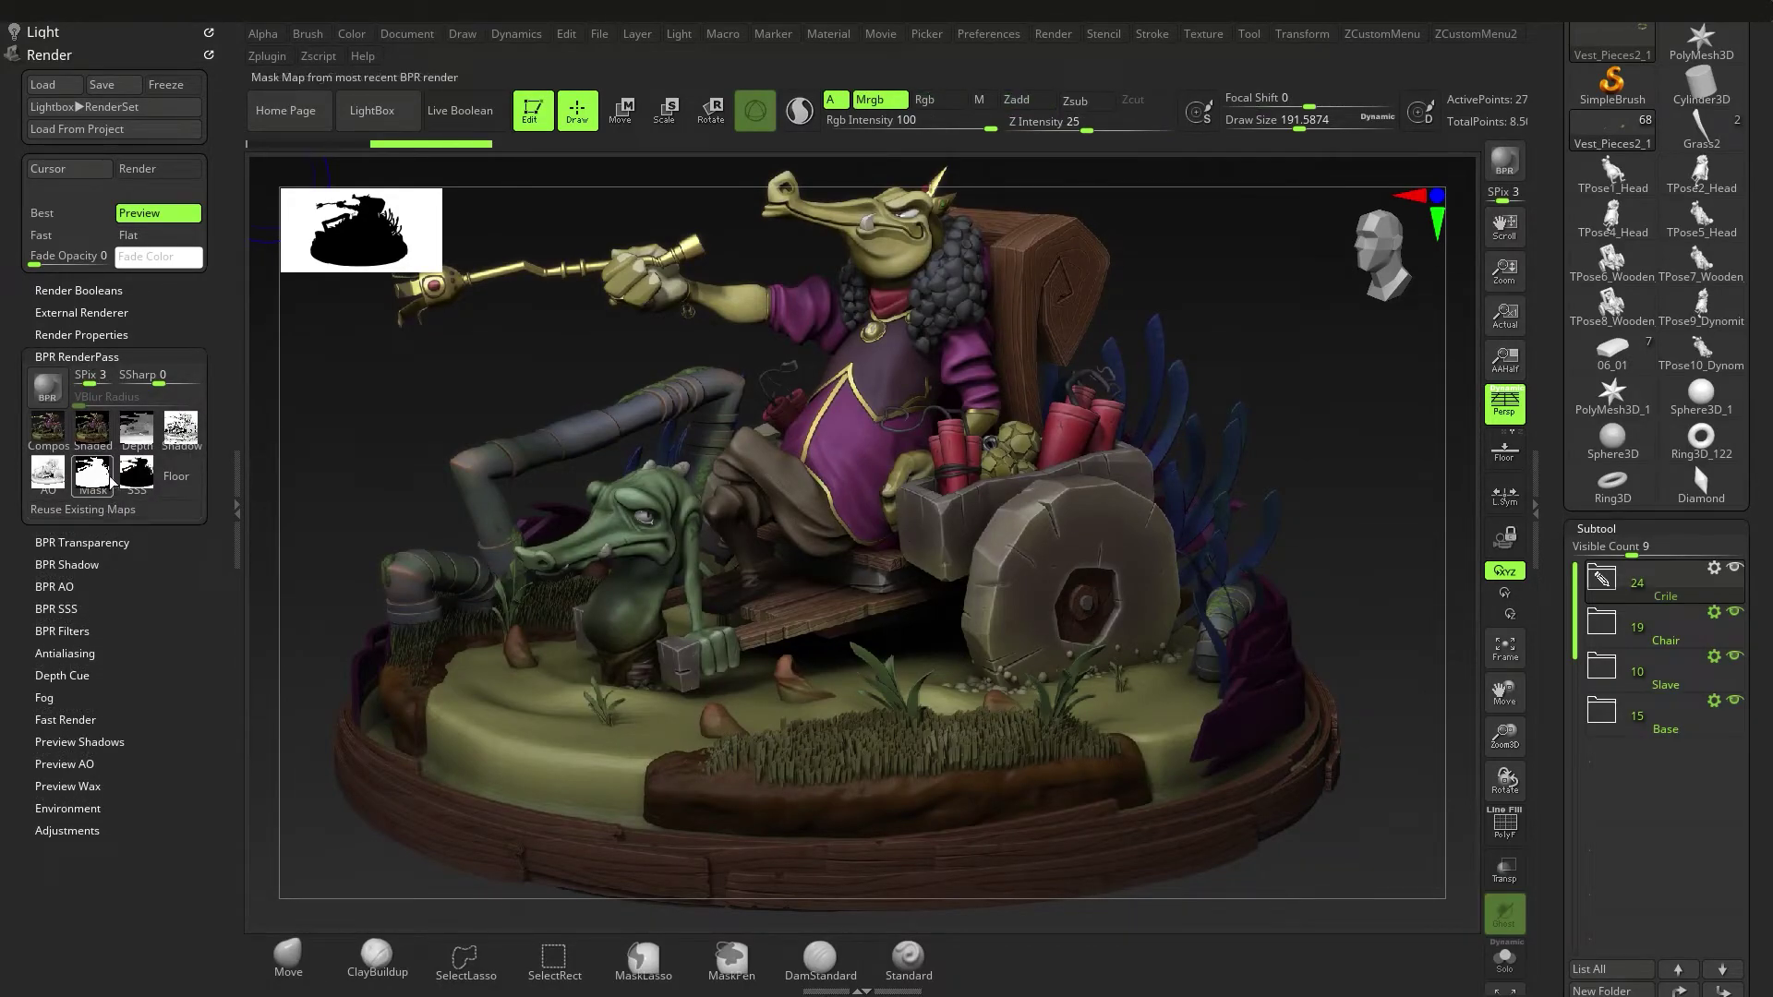
mouse_move(107, 486)
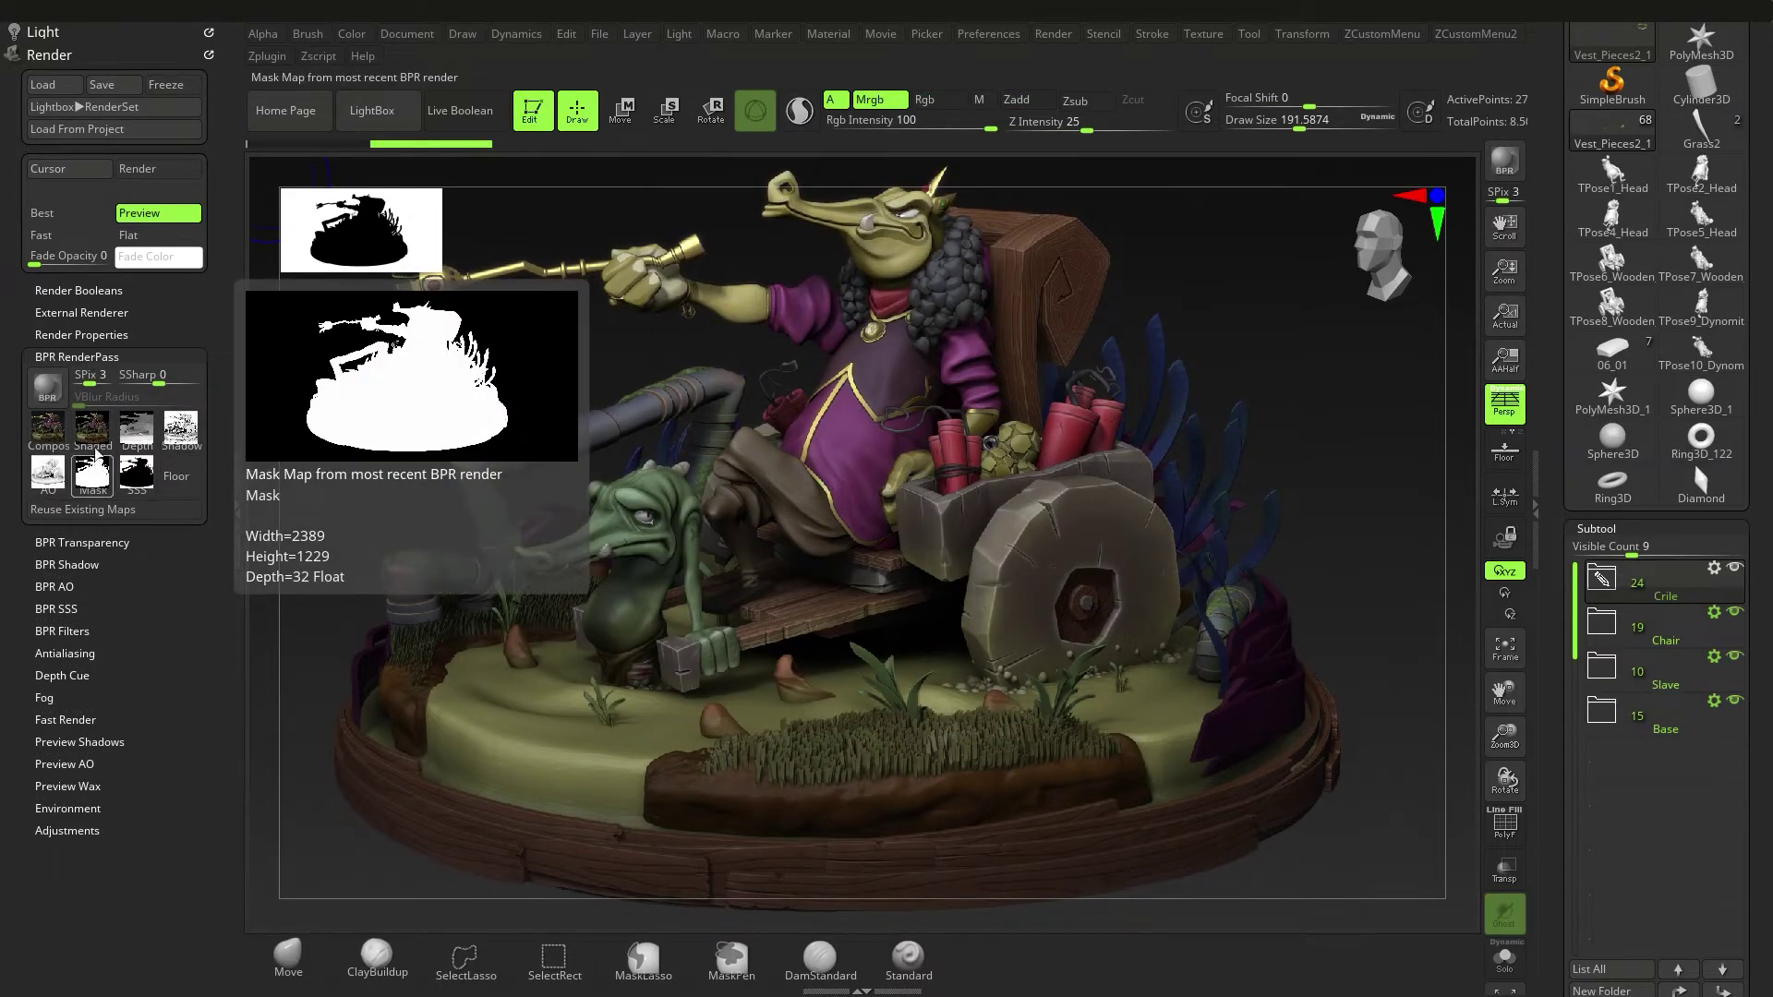
click(409, 36)
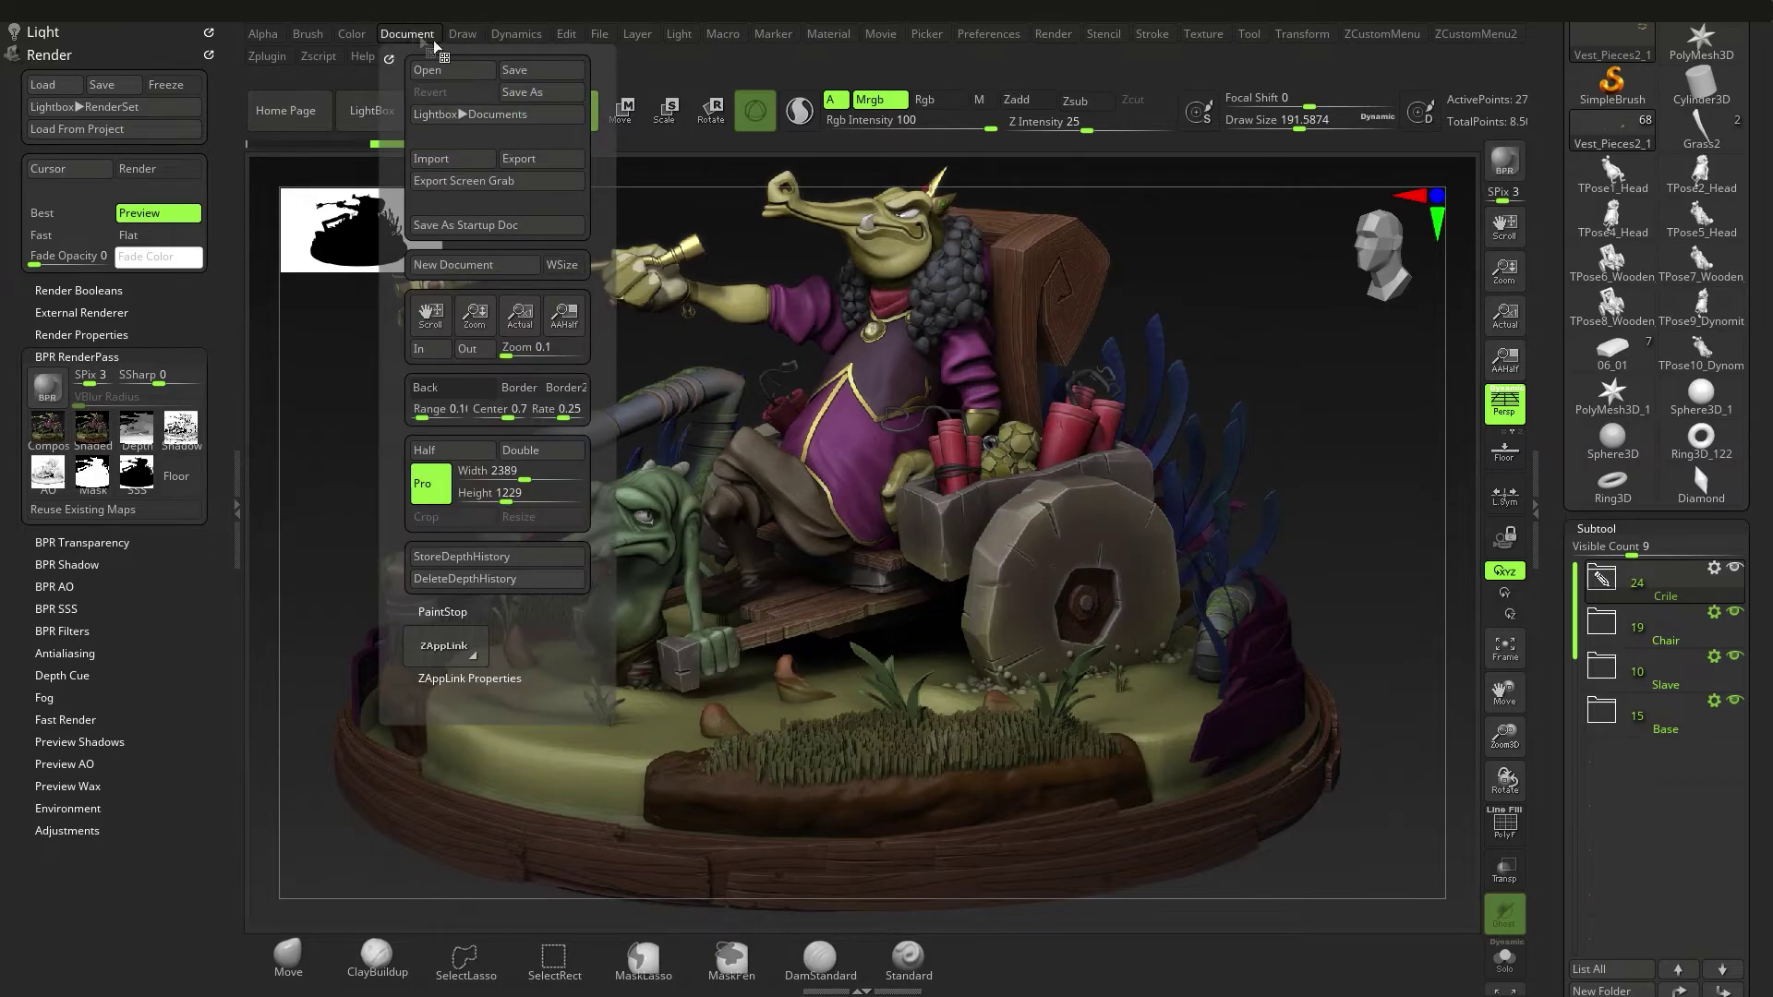
click(543, 162)
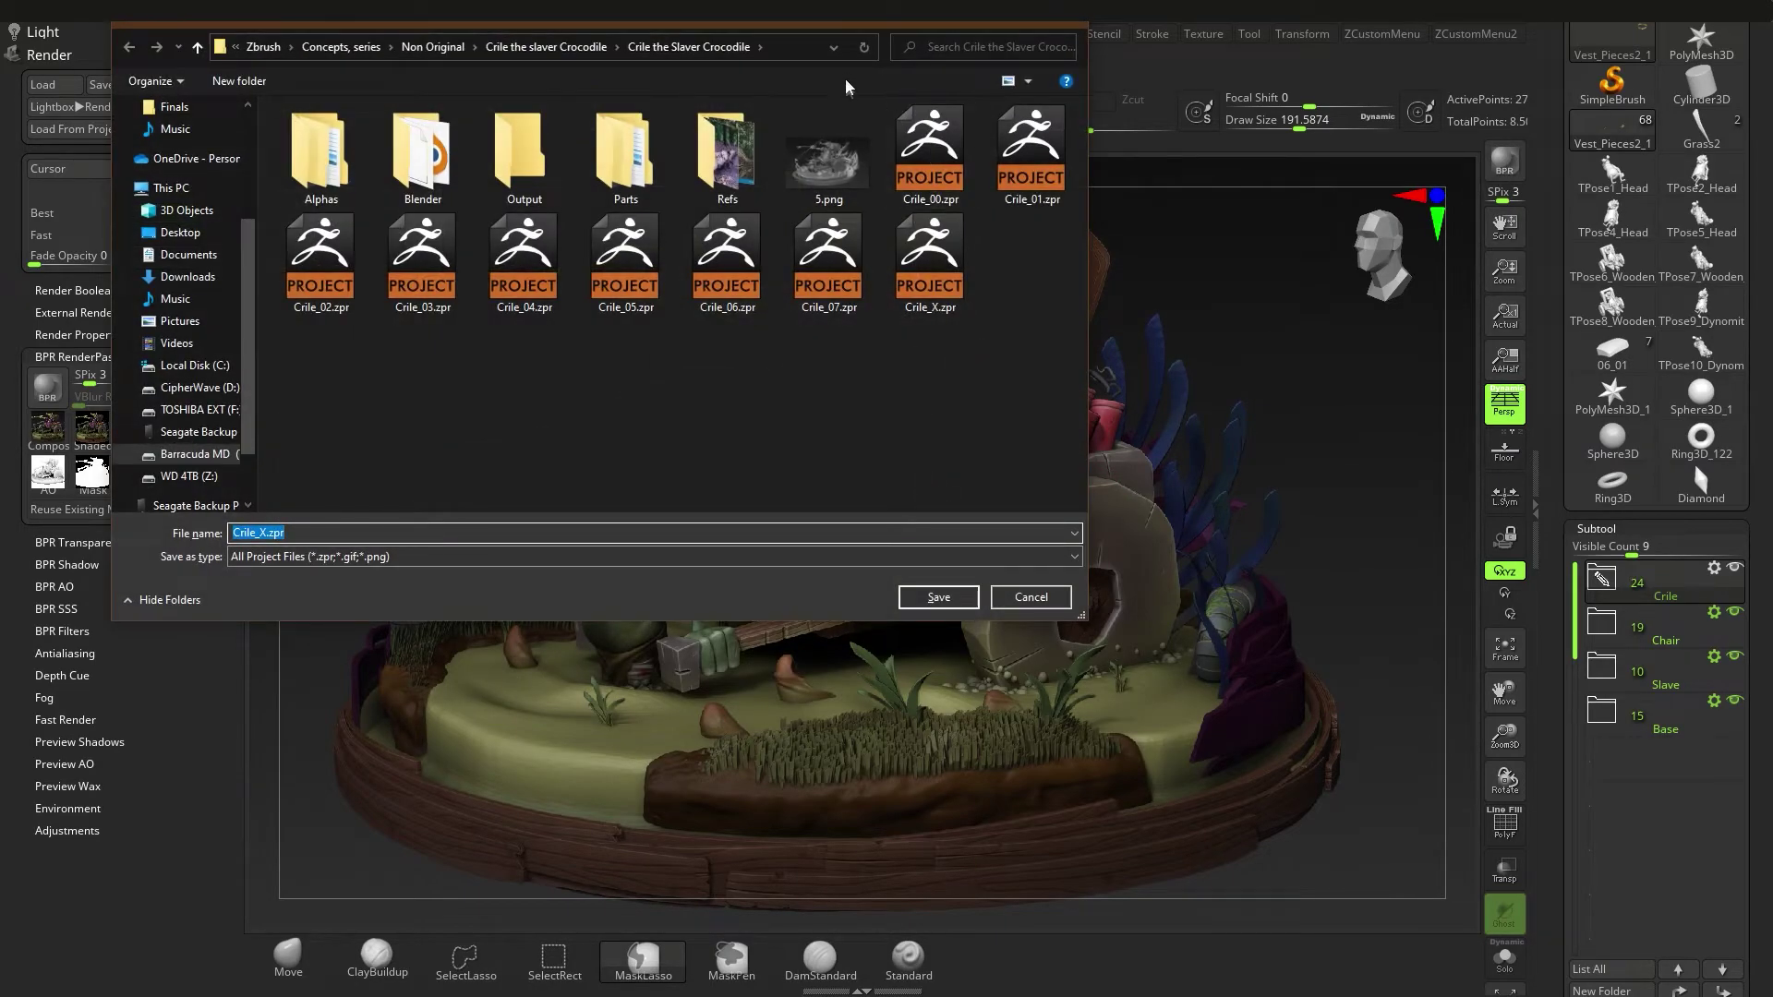
click(796, 47)
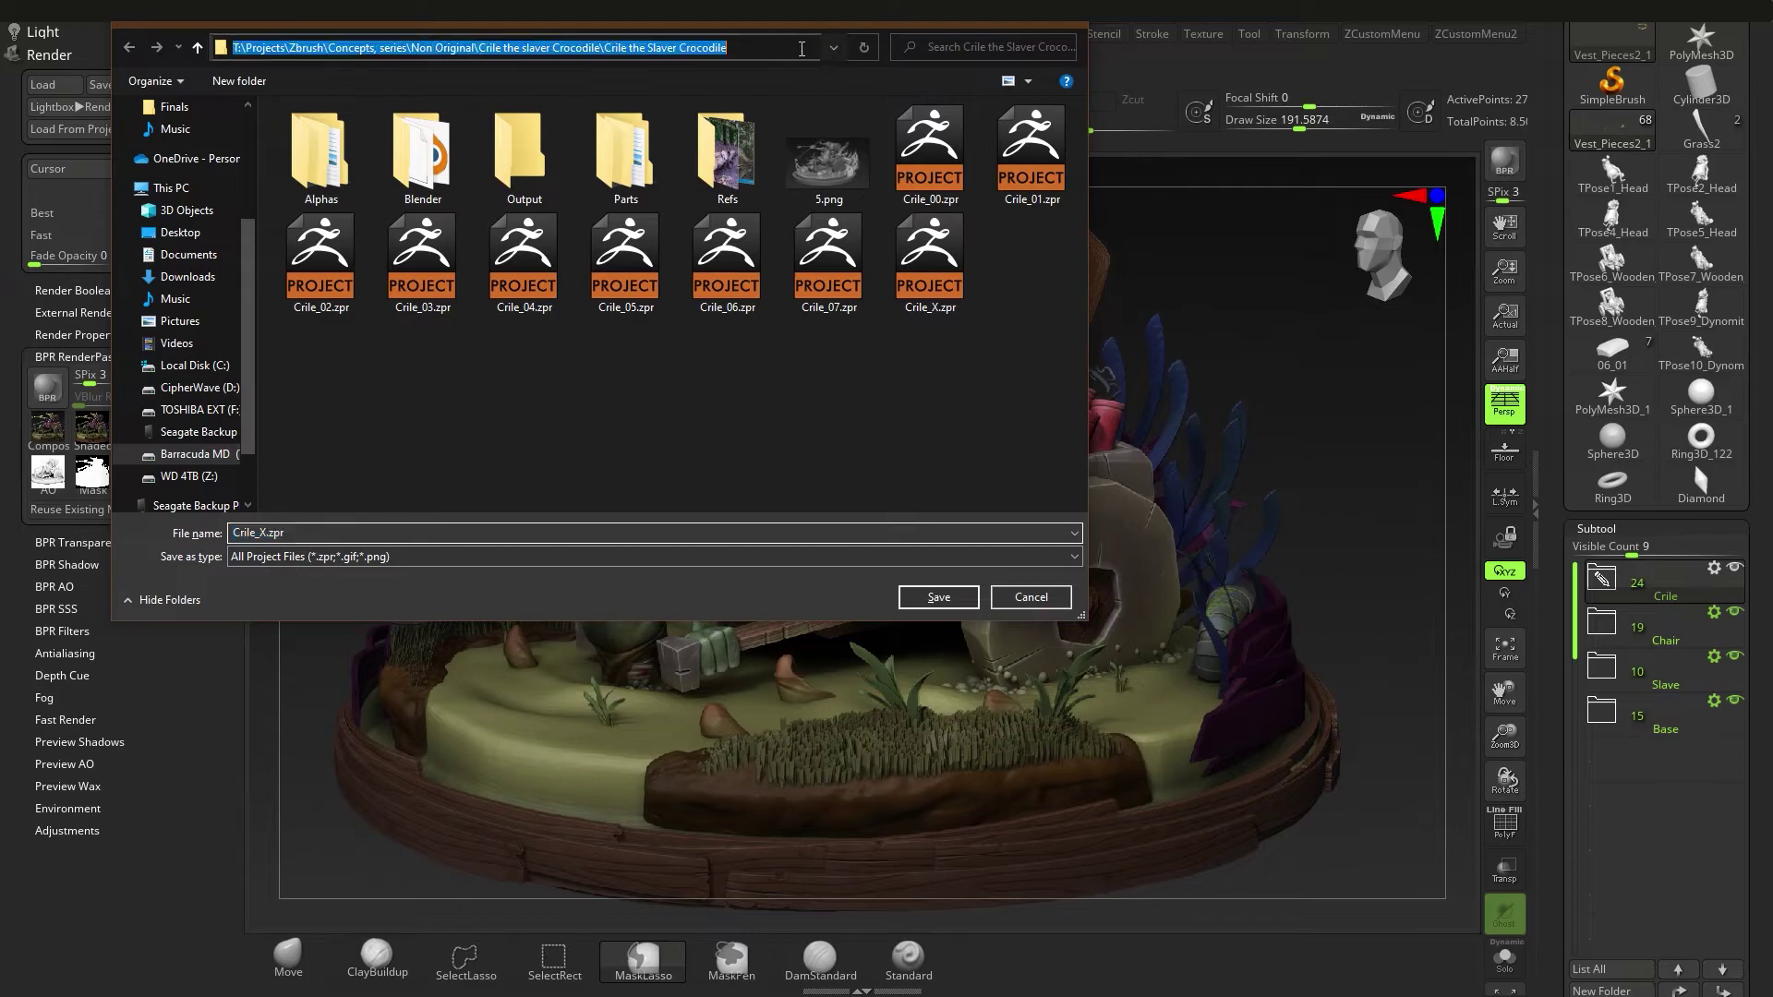
click(1038, 597)
click(434, 35)
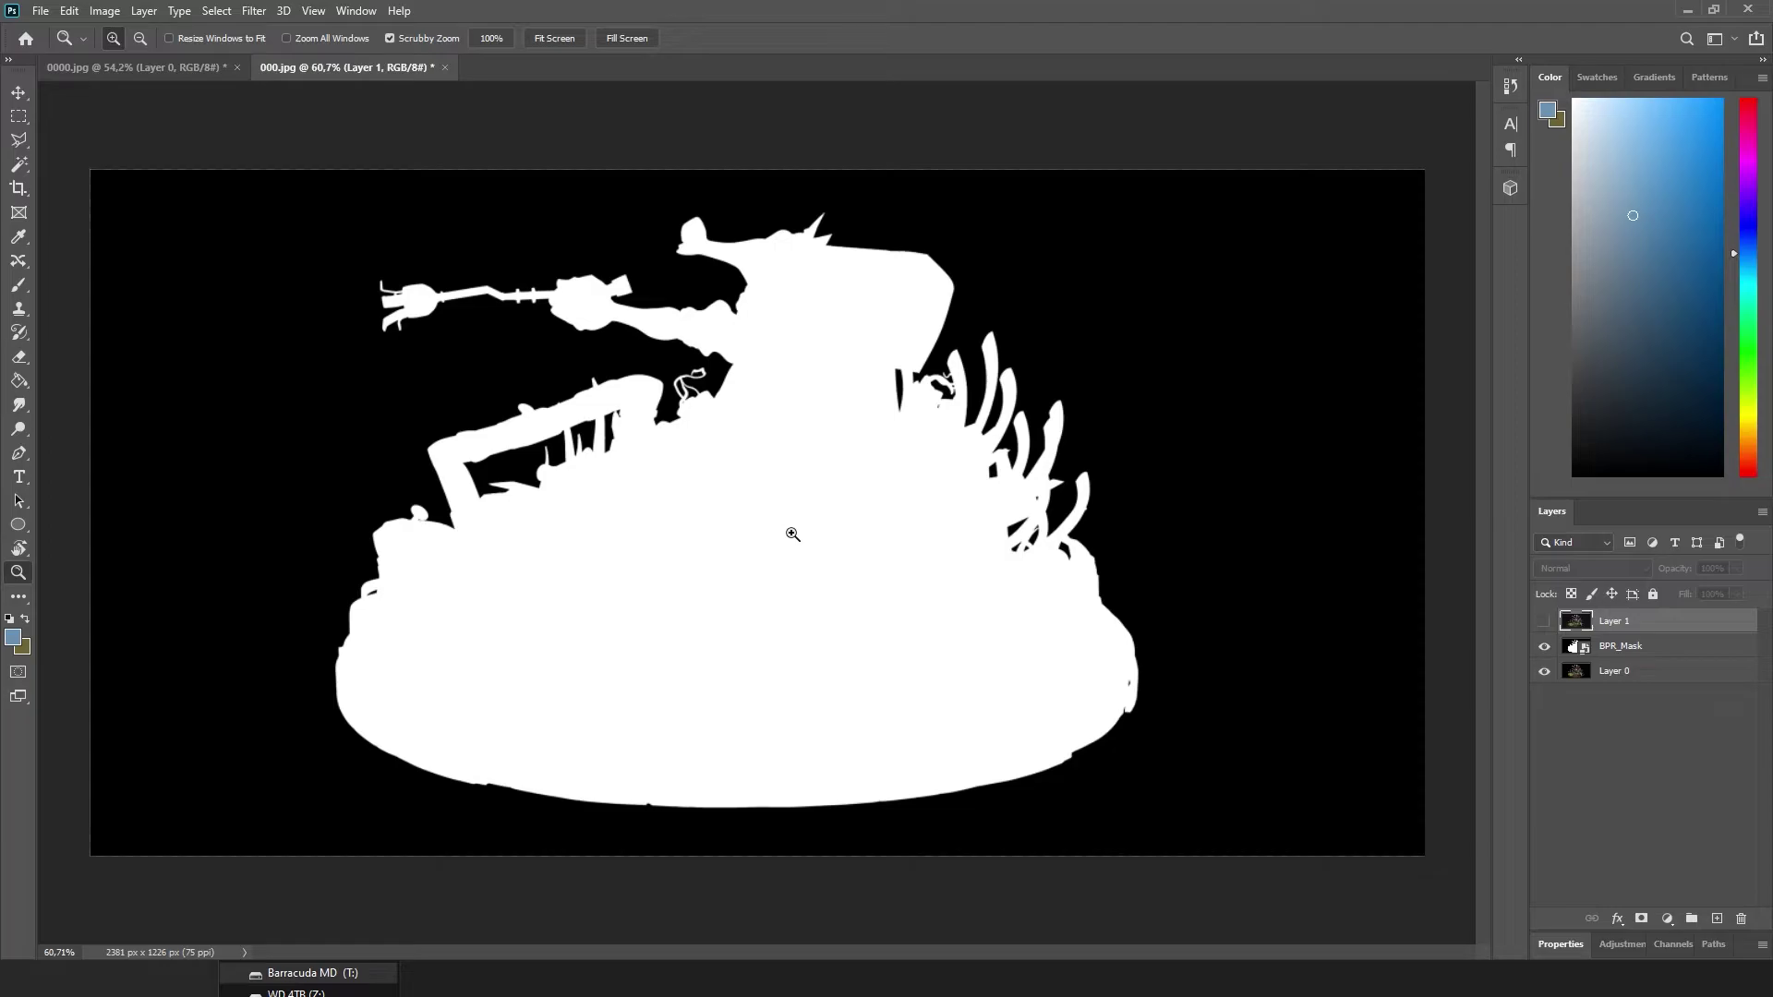
In Photoshop, select the white silhouette on the BPR_Mask layer with the Magic Wand tool.
key(w)
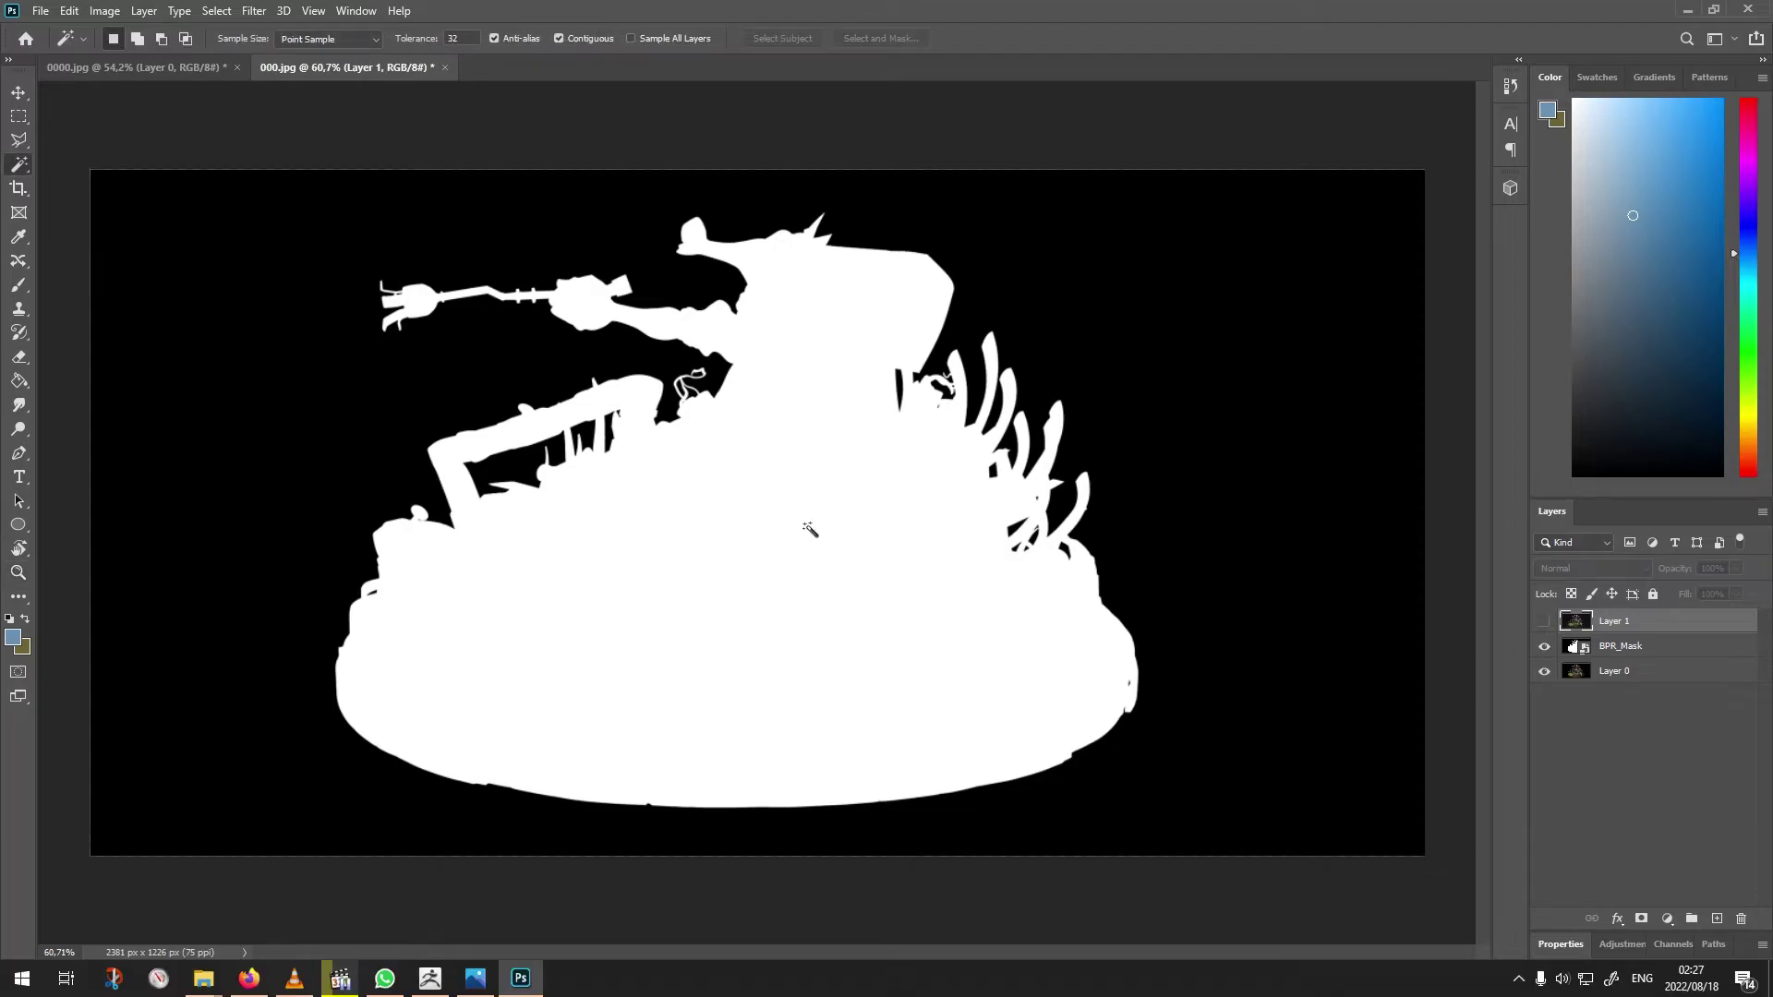
click(805, 526)
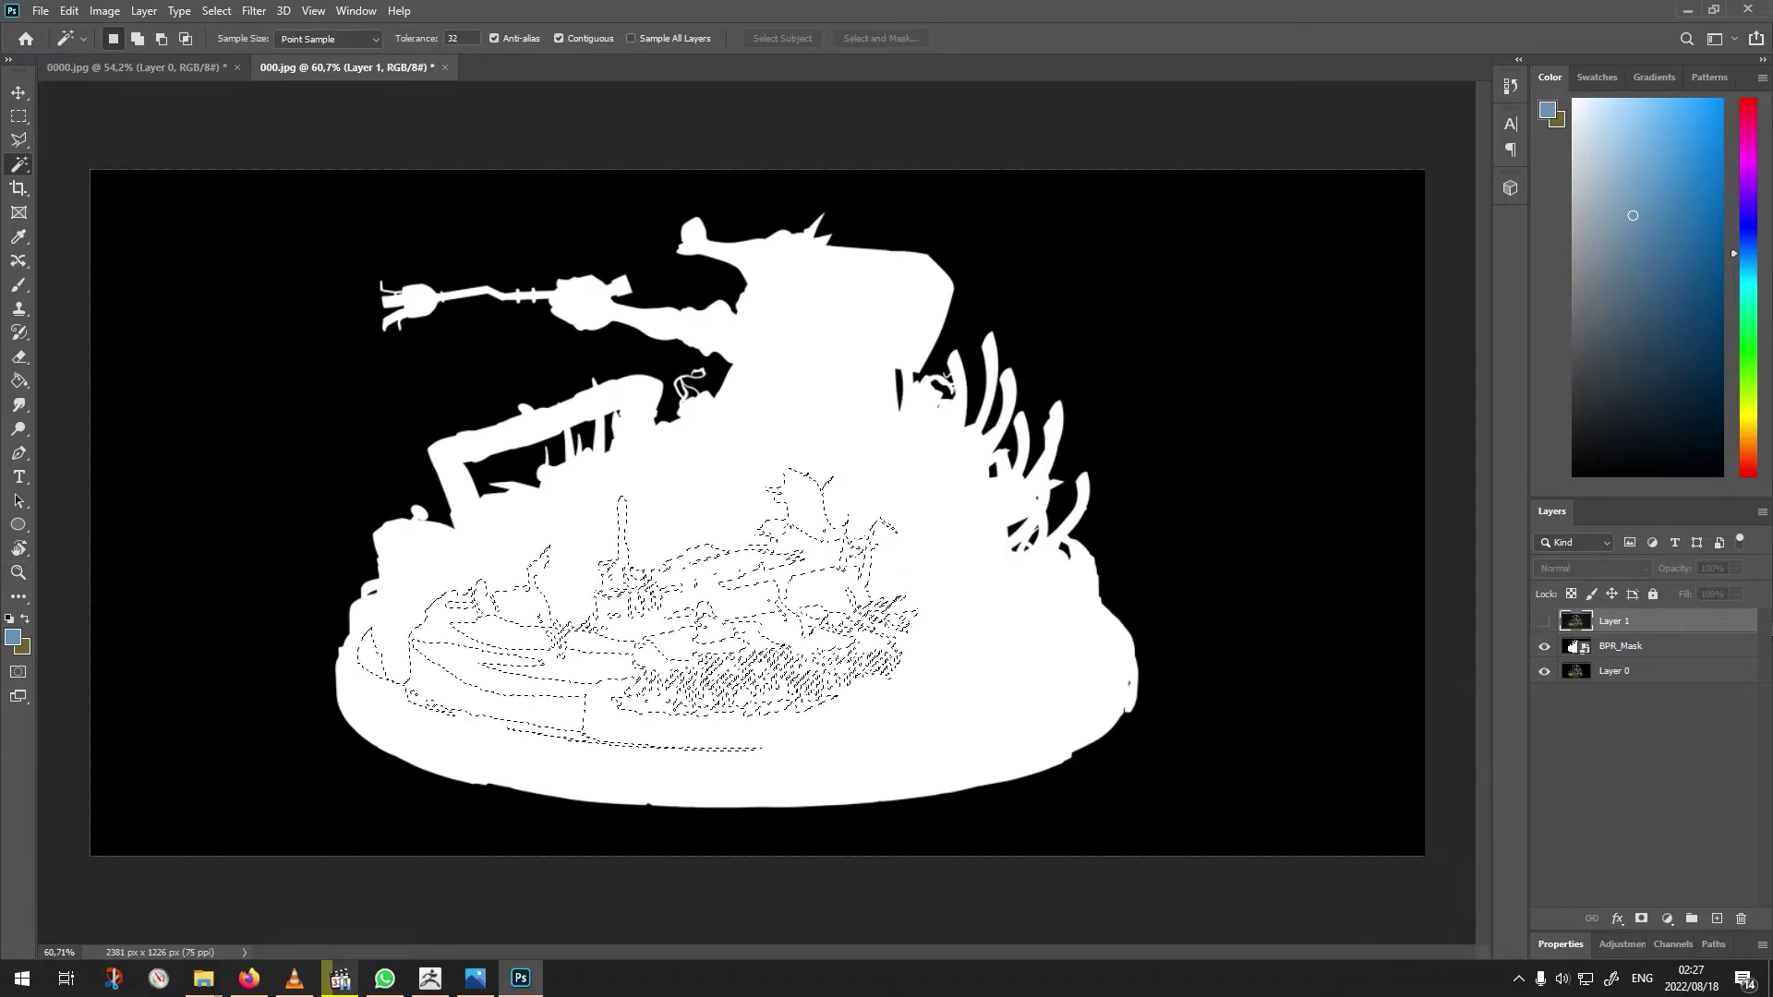
click(1670, 645)
key(ctrl+d)
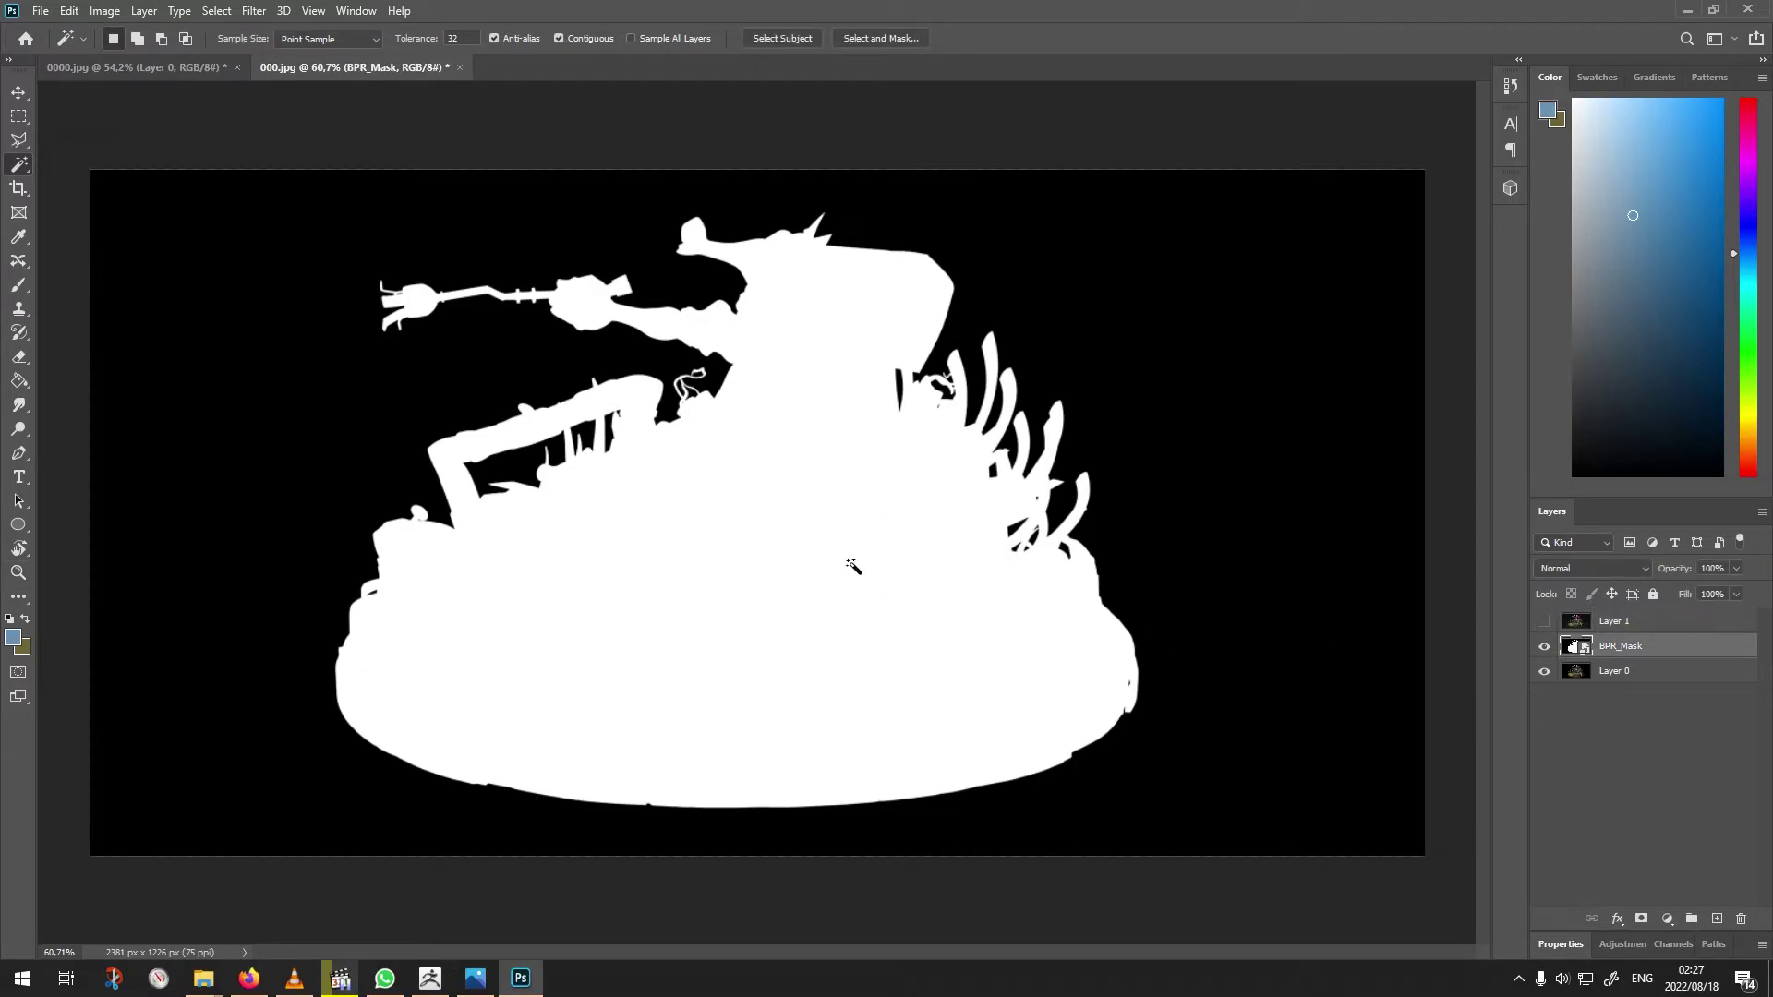
click(851, 565)
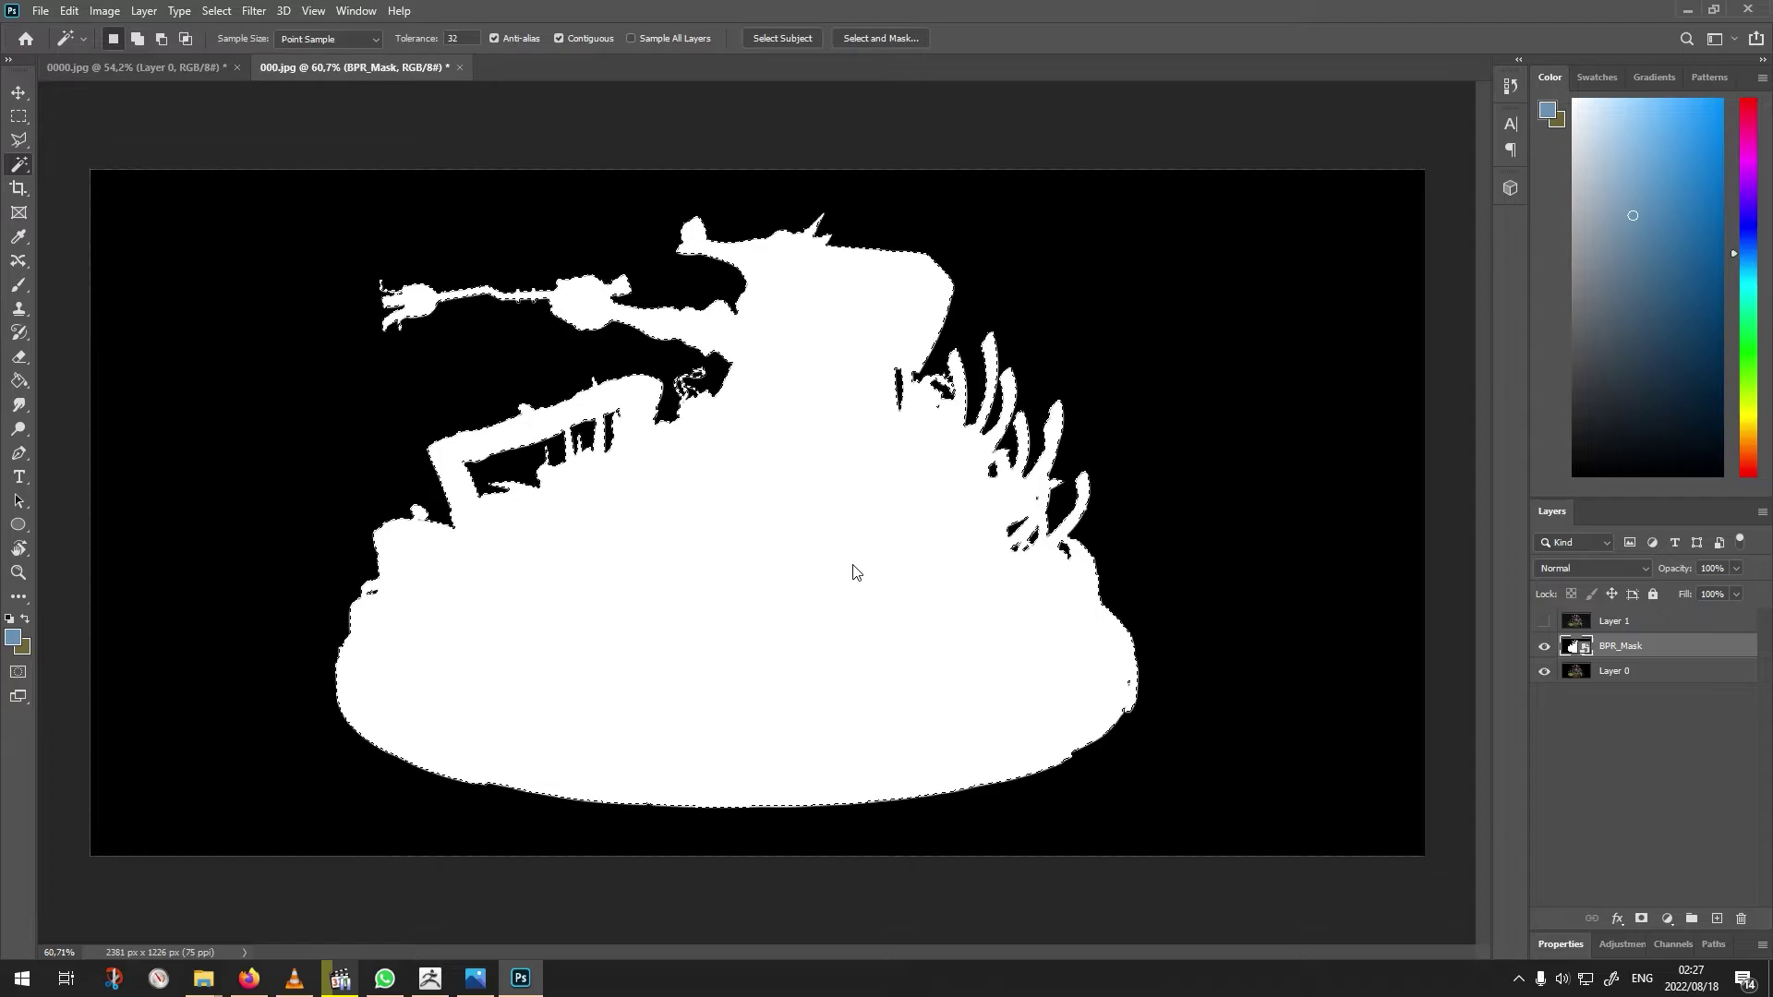
Show Layer 1 and paint the selected silhouette blue on a new layer above it.
click(1583, 624)
click(1544, 622)
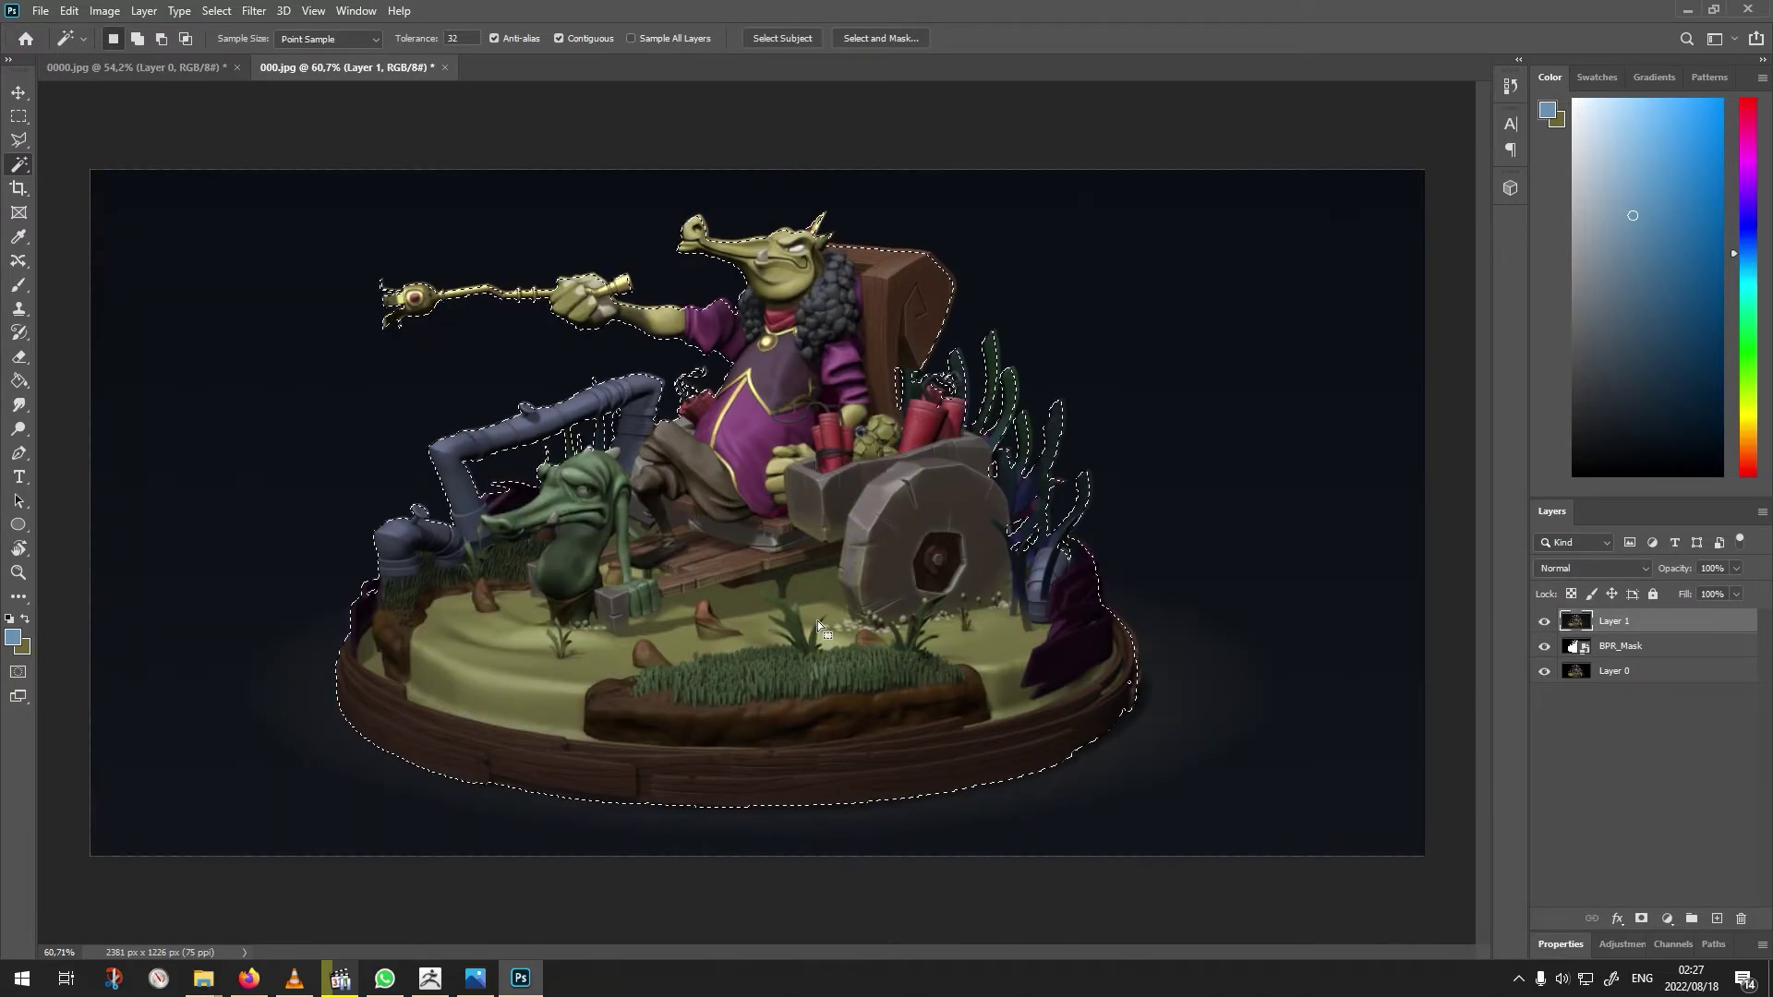
click(1717, 918)
key(b)
mouse_move(396, 665)
mouse_down()
mouse_move(1148, 566)
mouse_move(279, 663)
mouse_up()
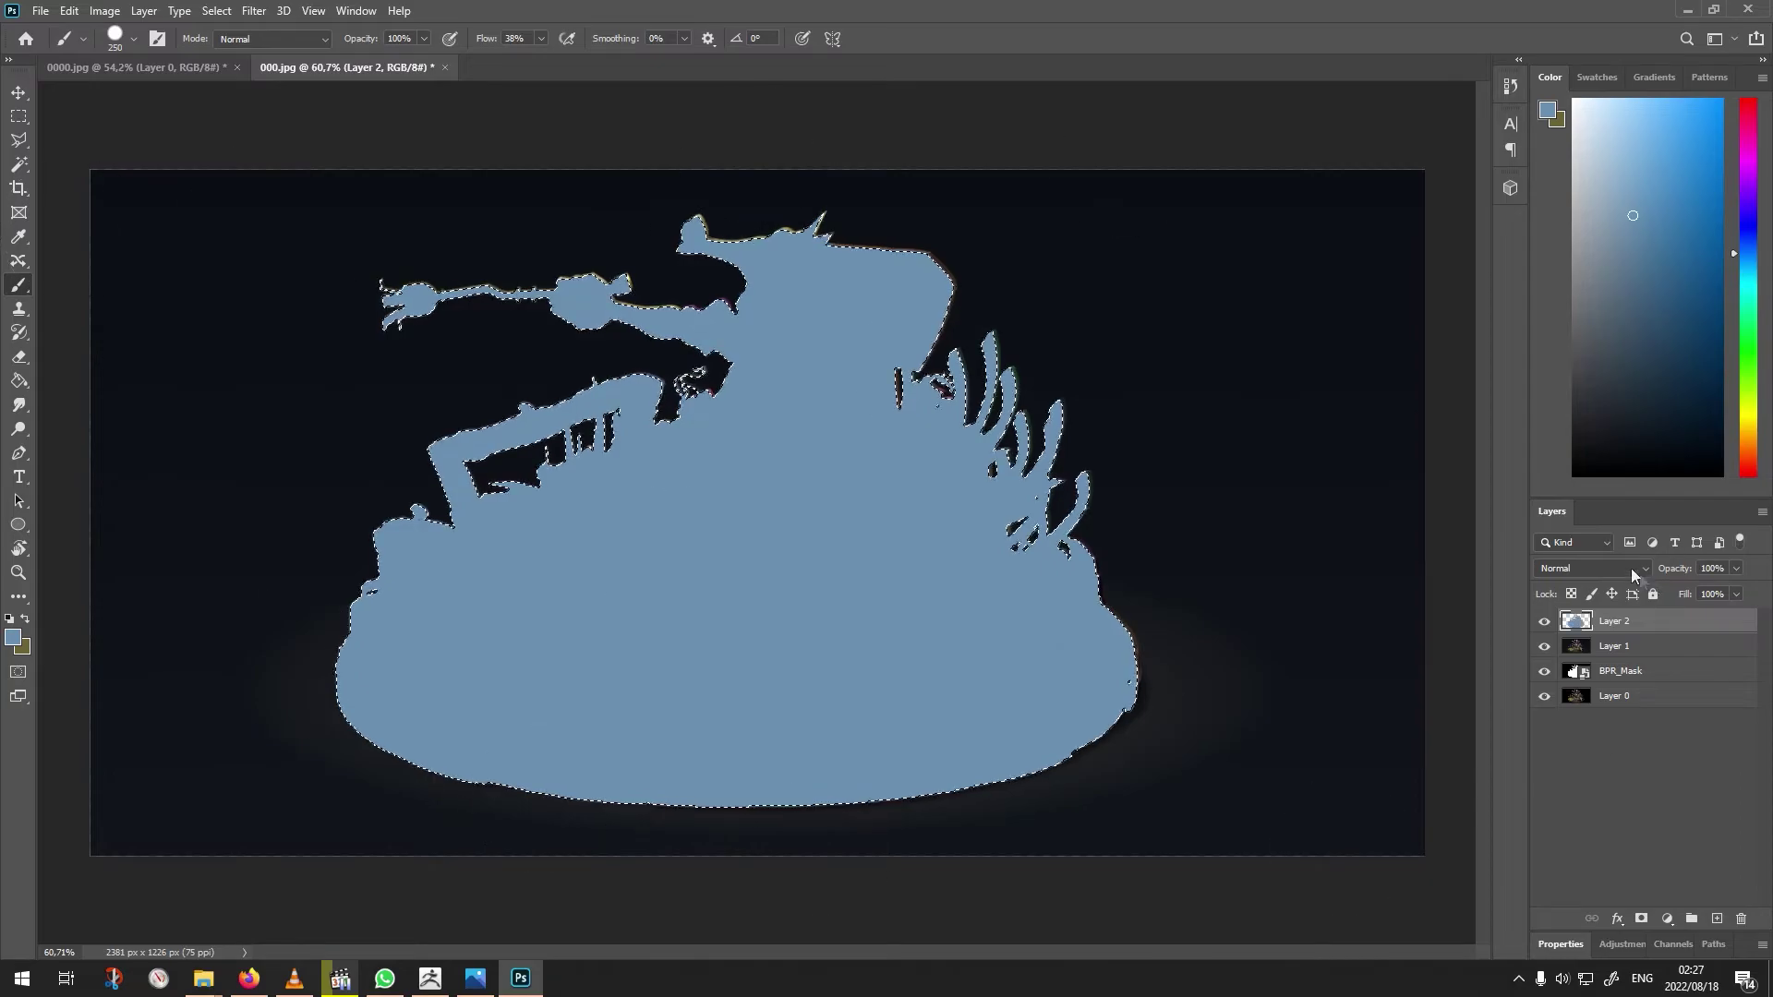
Change the blend mode of the blue silhouette layer and hide that layer.
click(1632, 575)
click(1647, 725)
click(1543, 621)
Clear the silhouette selection and adjust Layer 1's basic tone settings with the Camera Raw filter.
click(1633, 652)
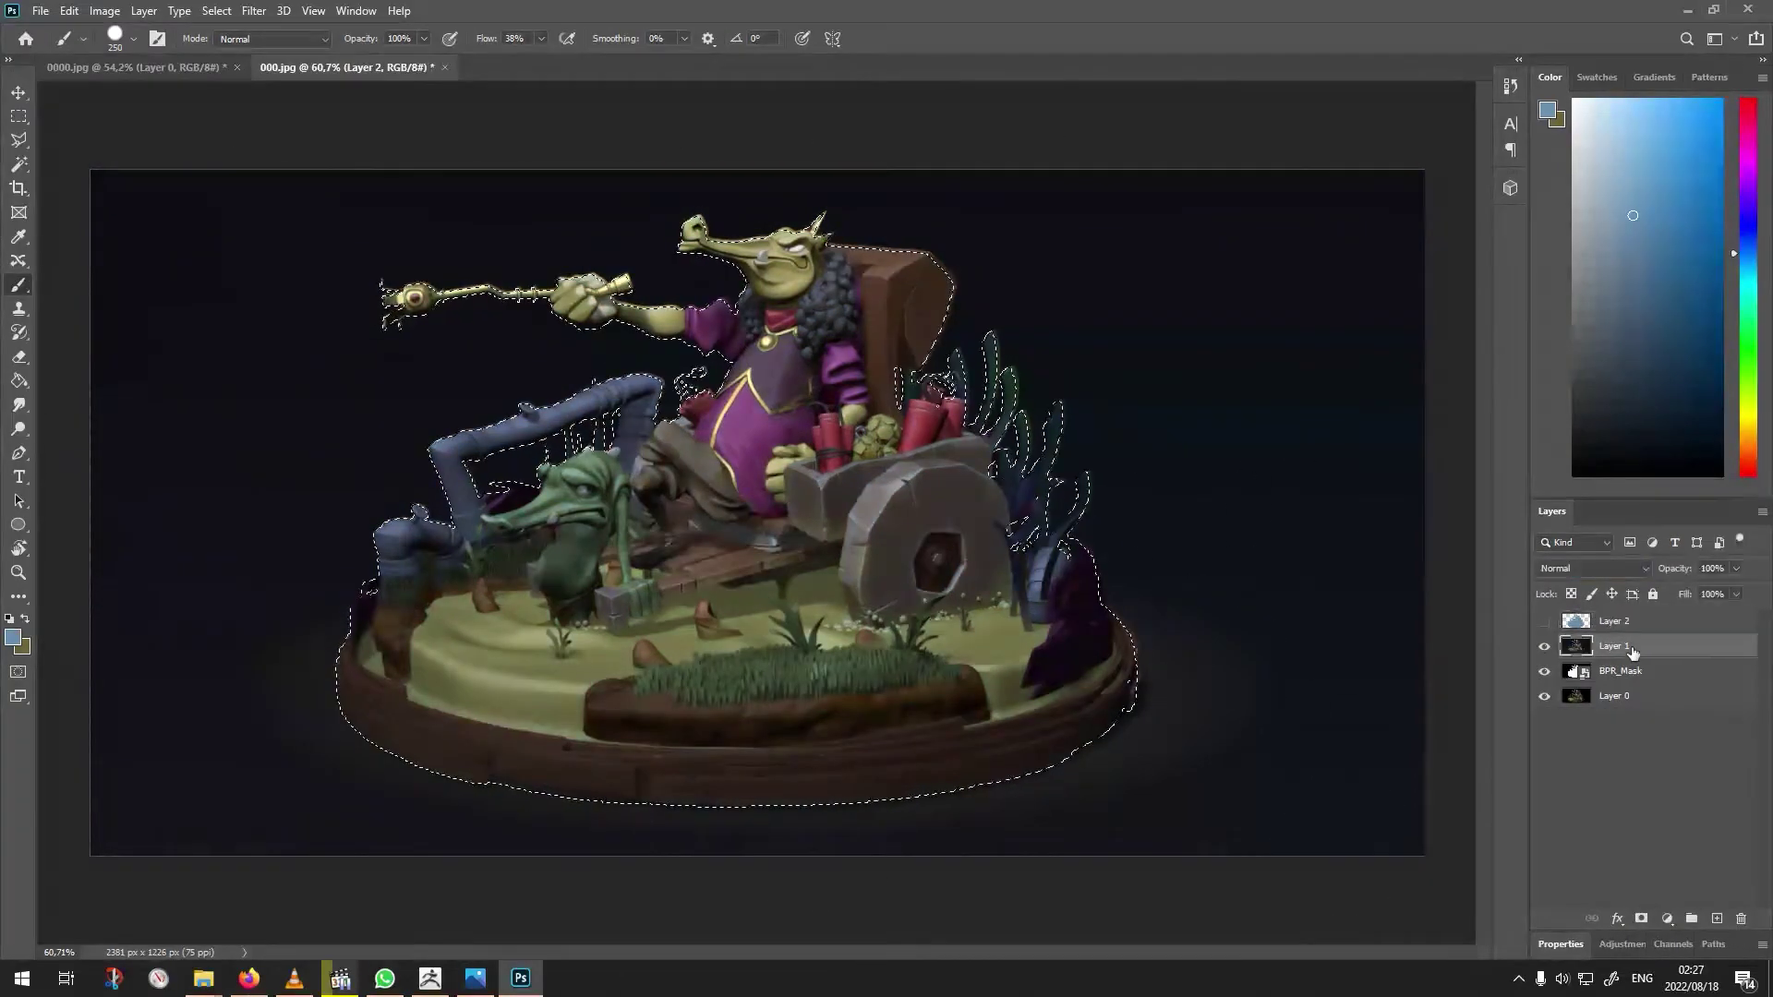
key(l)
key(ctrl+d)
key(ctrl+shift+a)
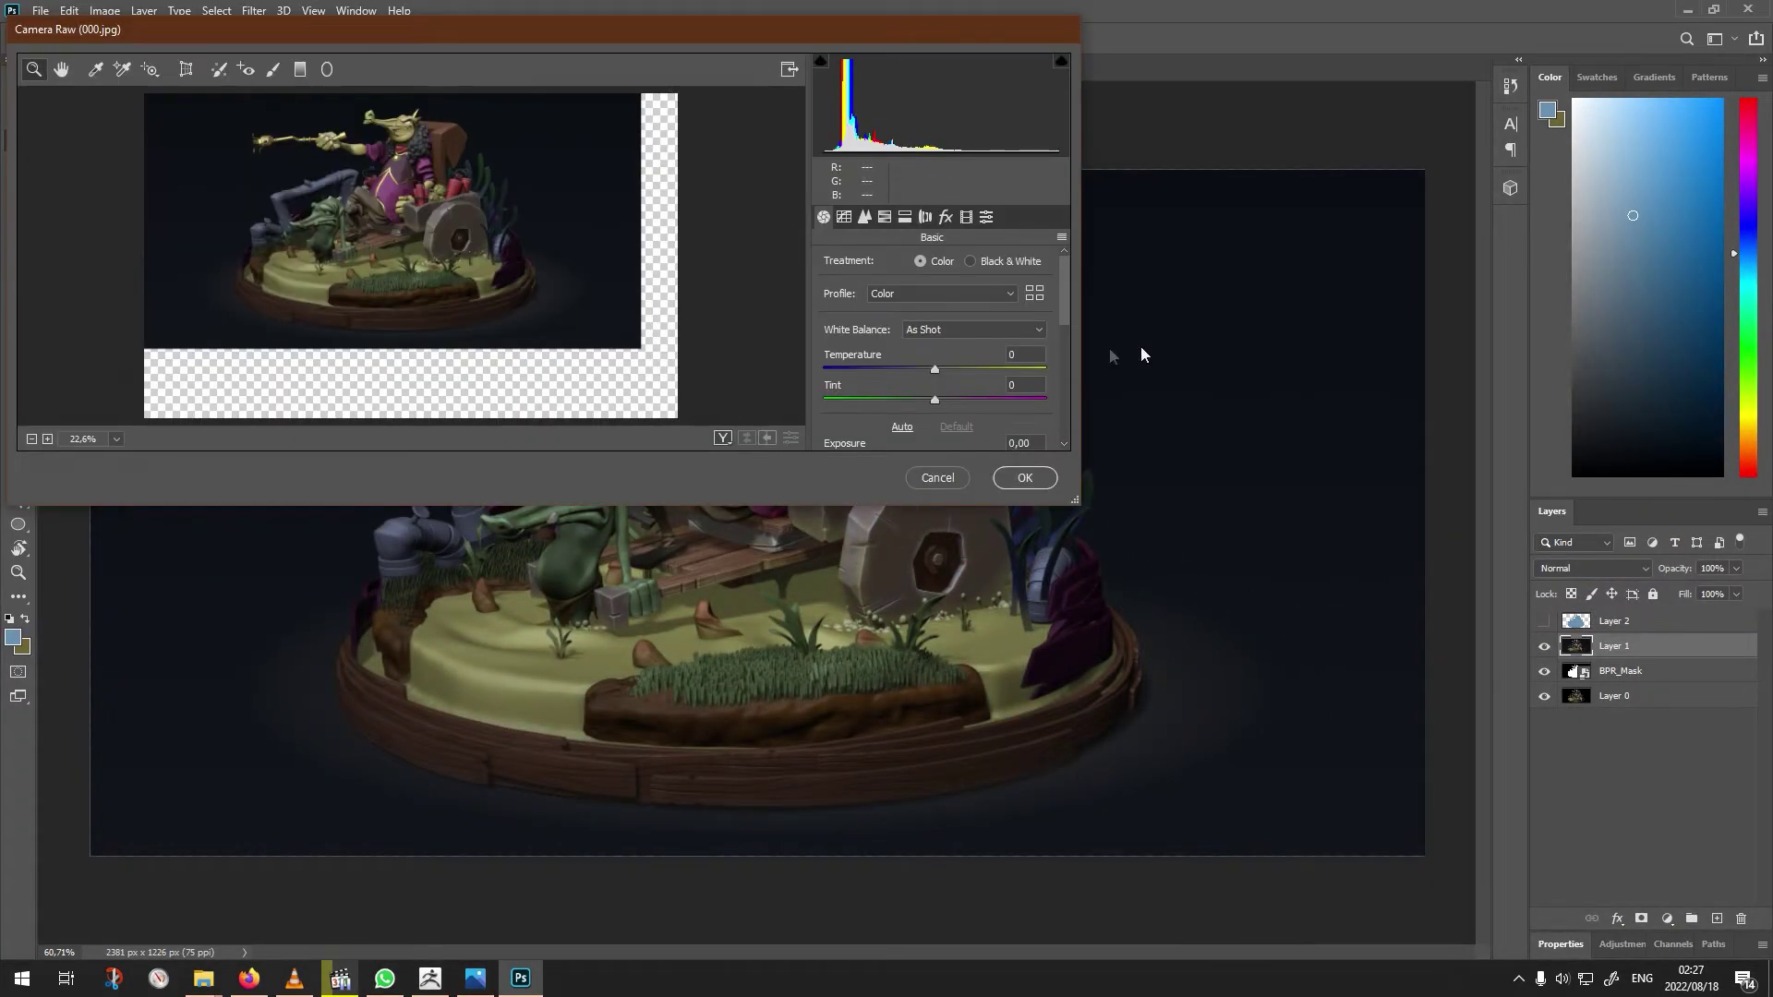
drag(934, 327, 941, 329)
scroll(941, 351, down, 5)
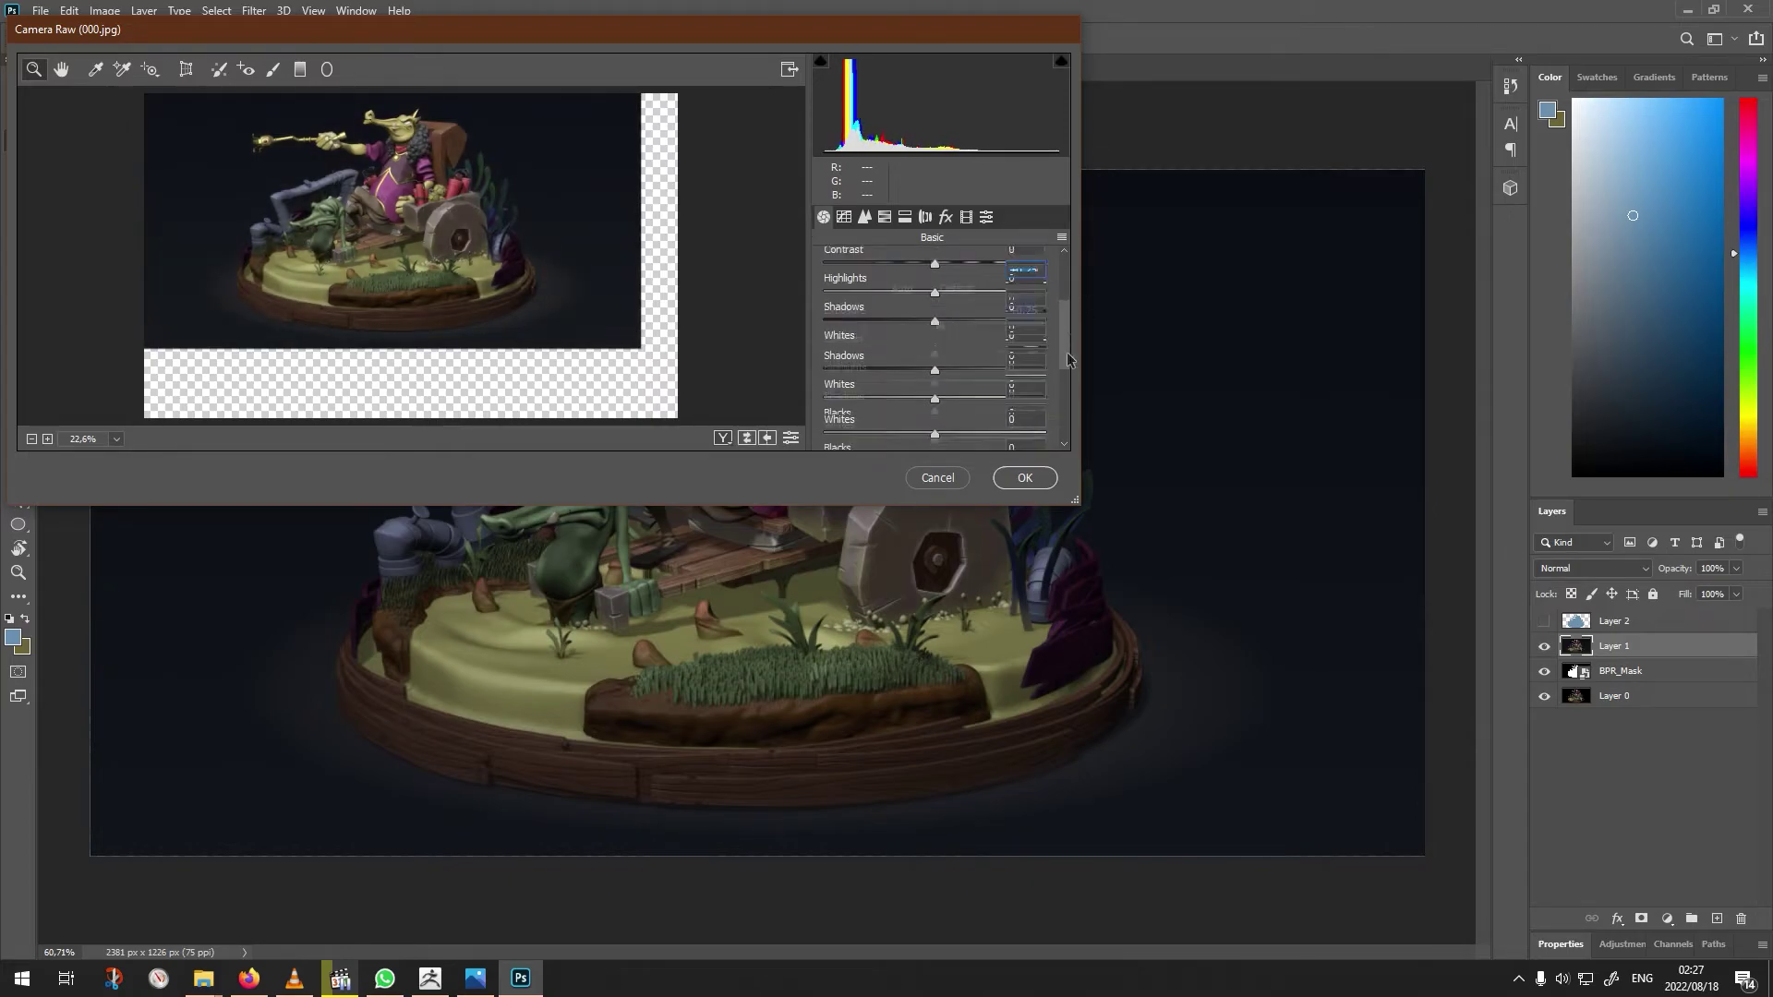
drag(935, 407, 951, 413)
click(1025, 477)
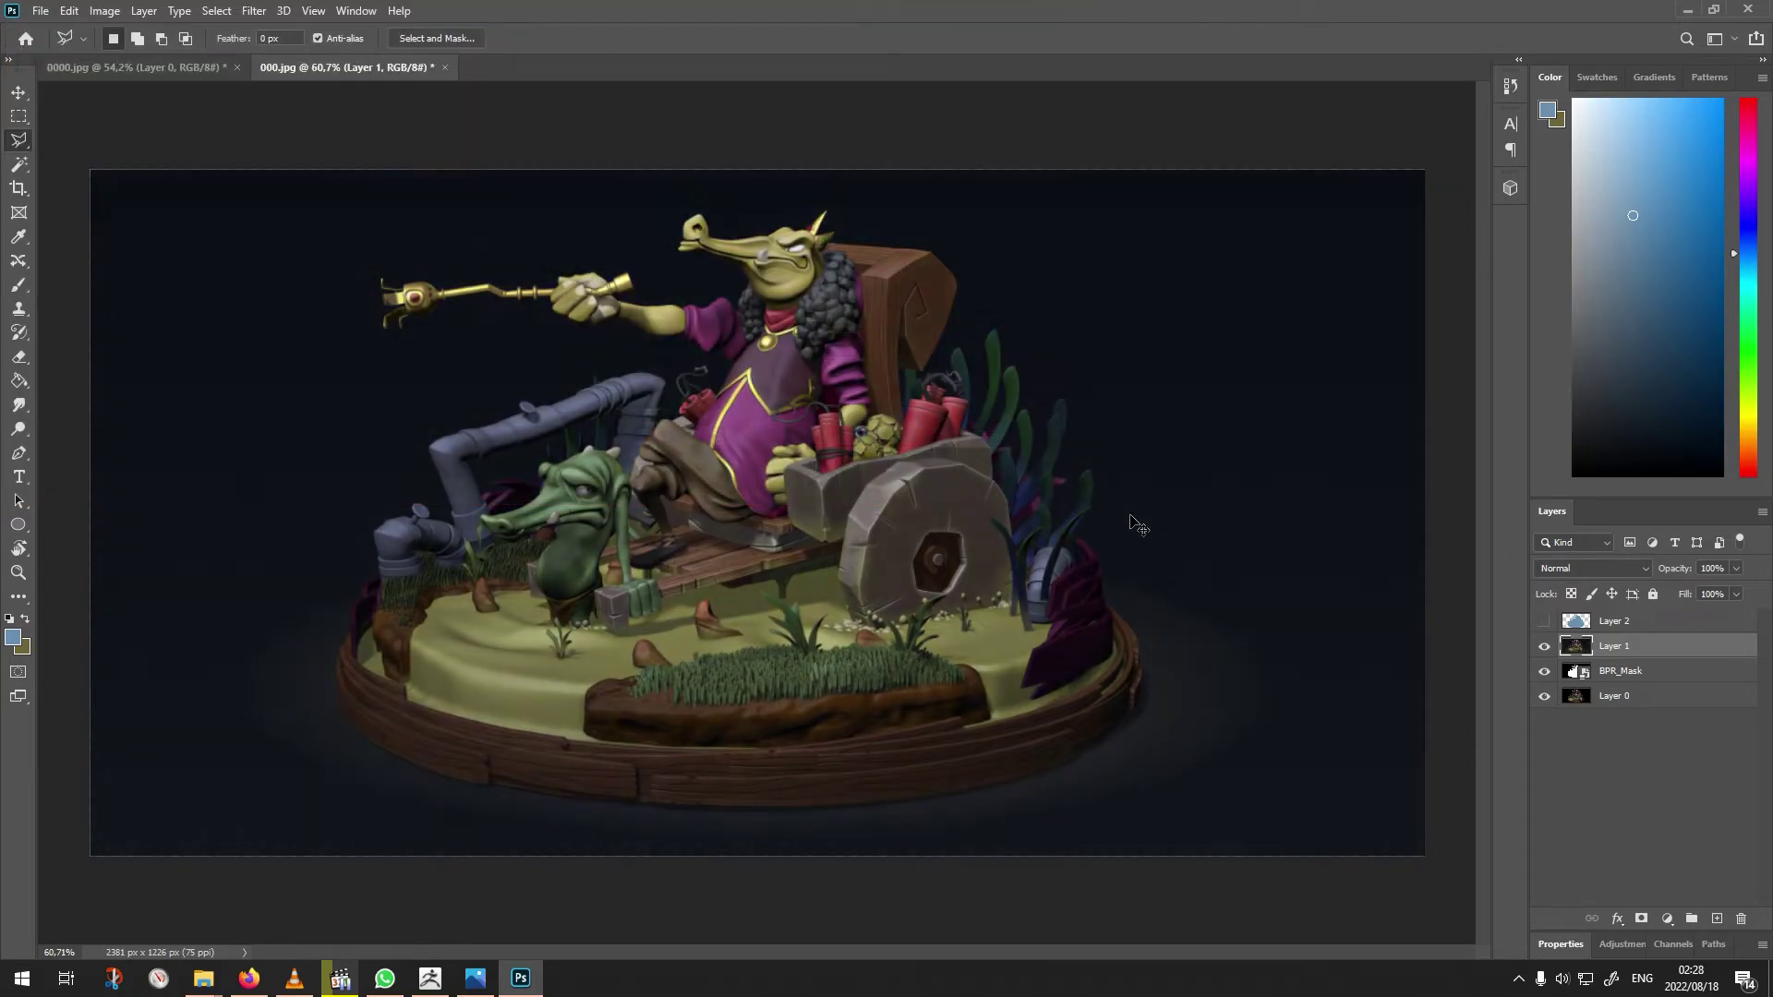